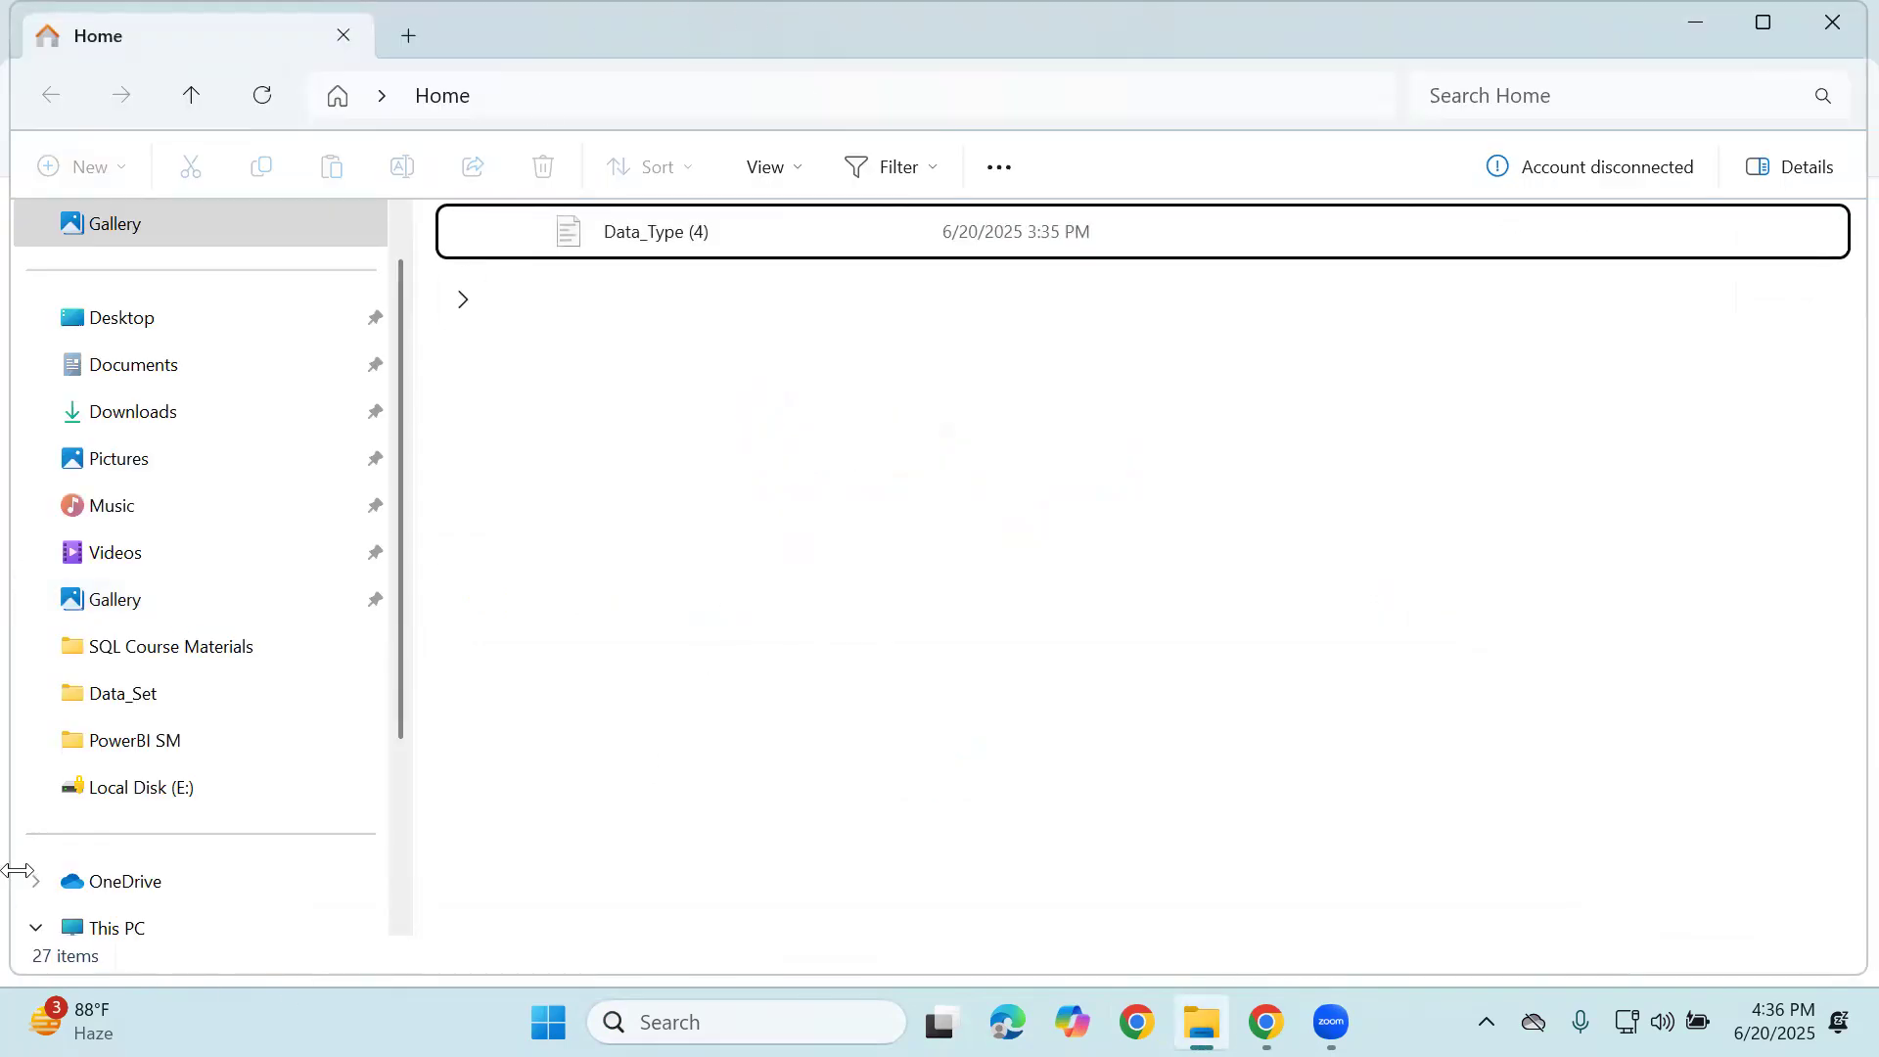
Unlock the BitLocker-protected Local Disk (E:) by entering the drive password.
{"action": "left_click", "coordinate": [148, 789]}
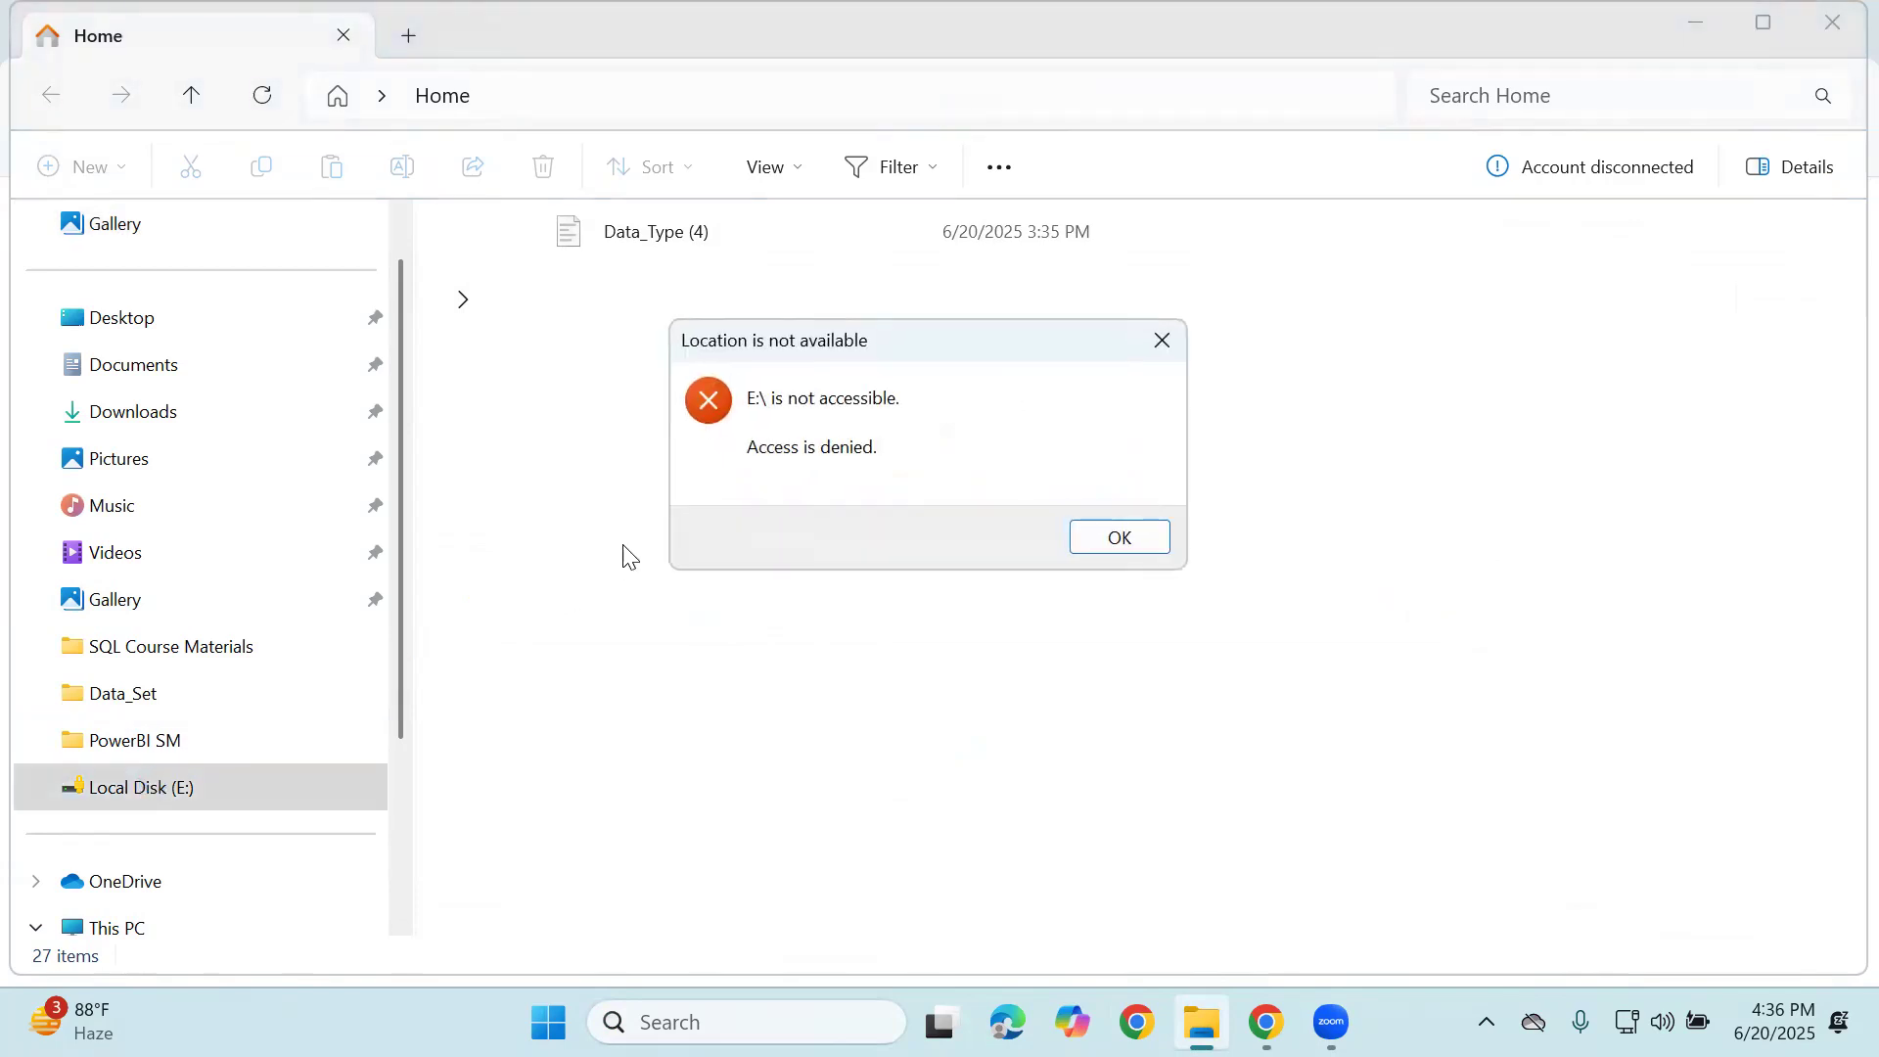
{"action": "left_click", "coordinate": [1124, 538]}
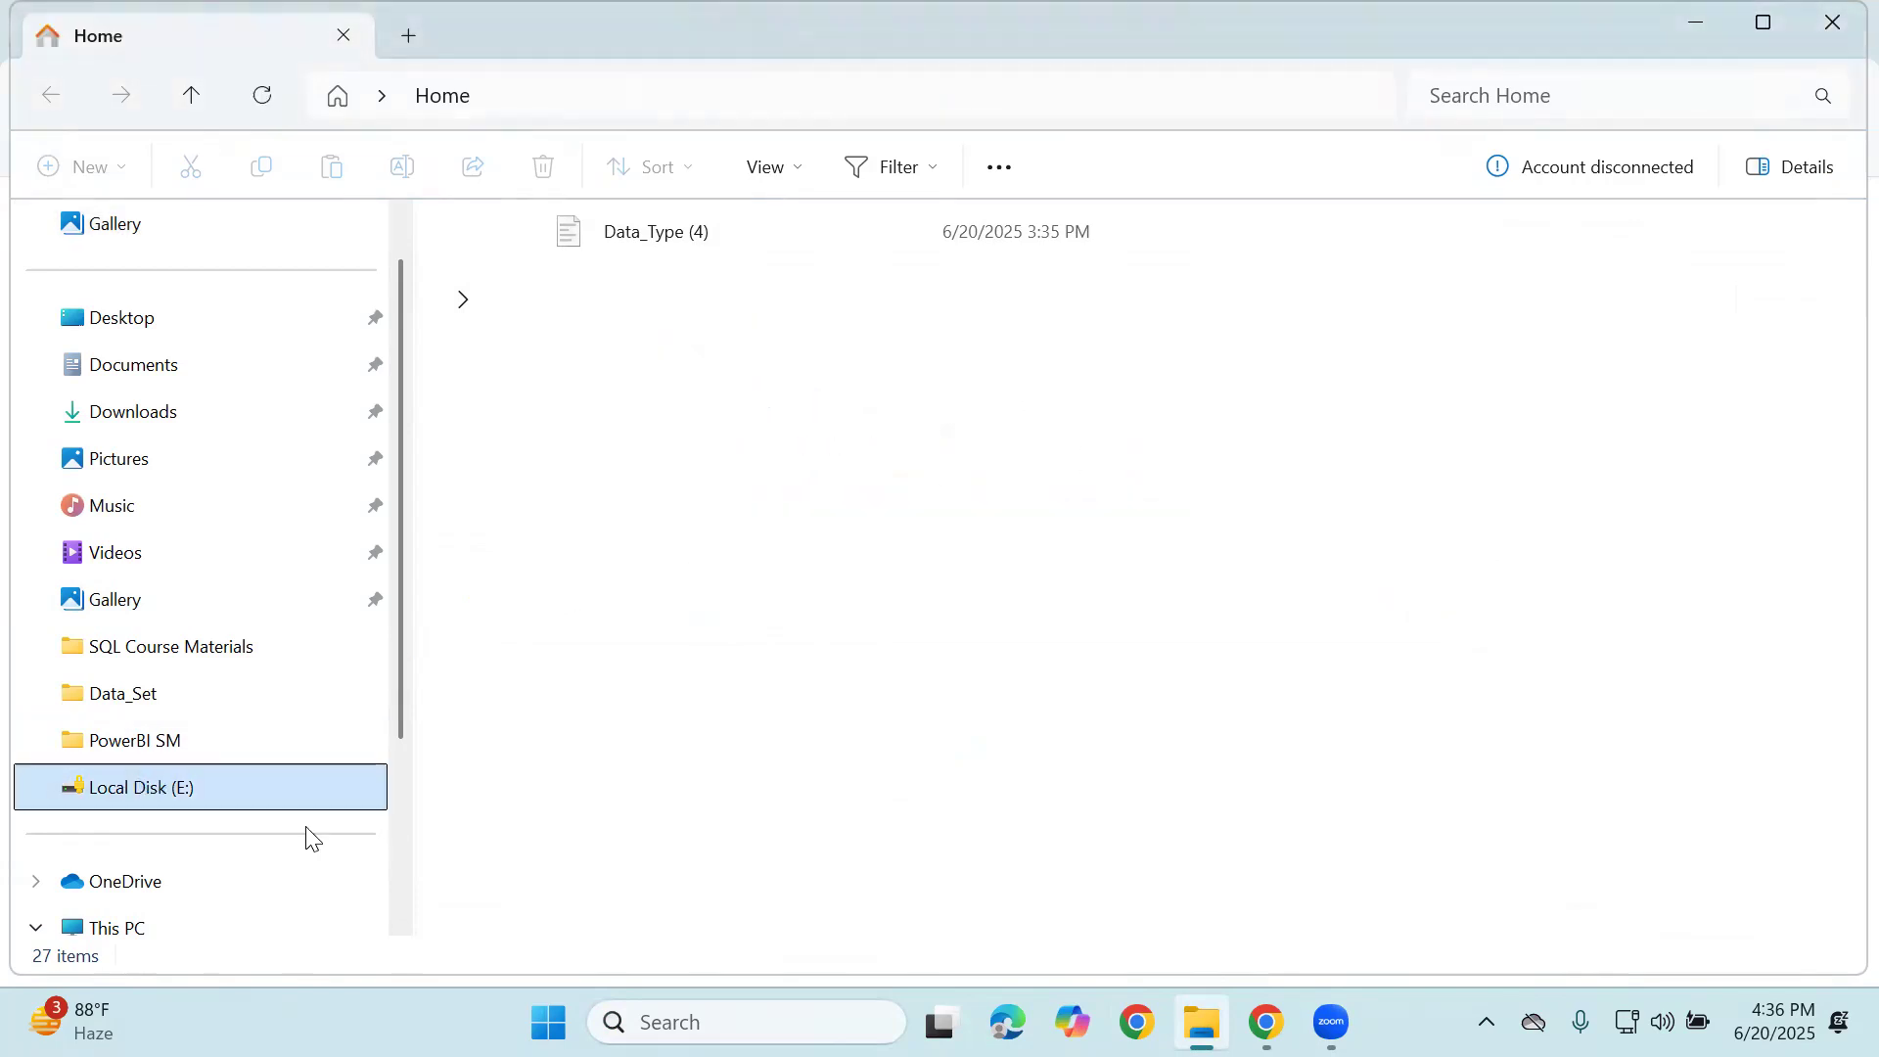
{"action": "scroll", "coordinate": [307, 839], "scroll_direction": "down", "scroll_amount": 2}
{"action": "left_click", "coordinate": [223, 787]}
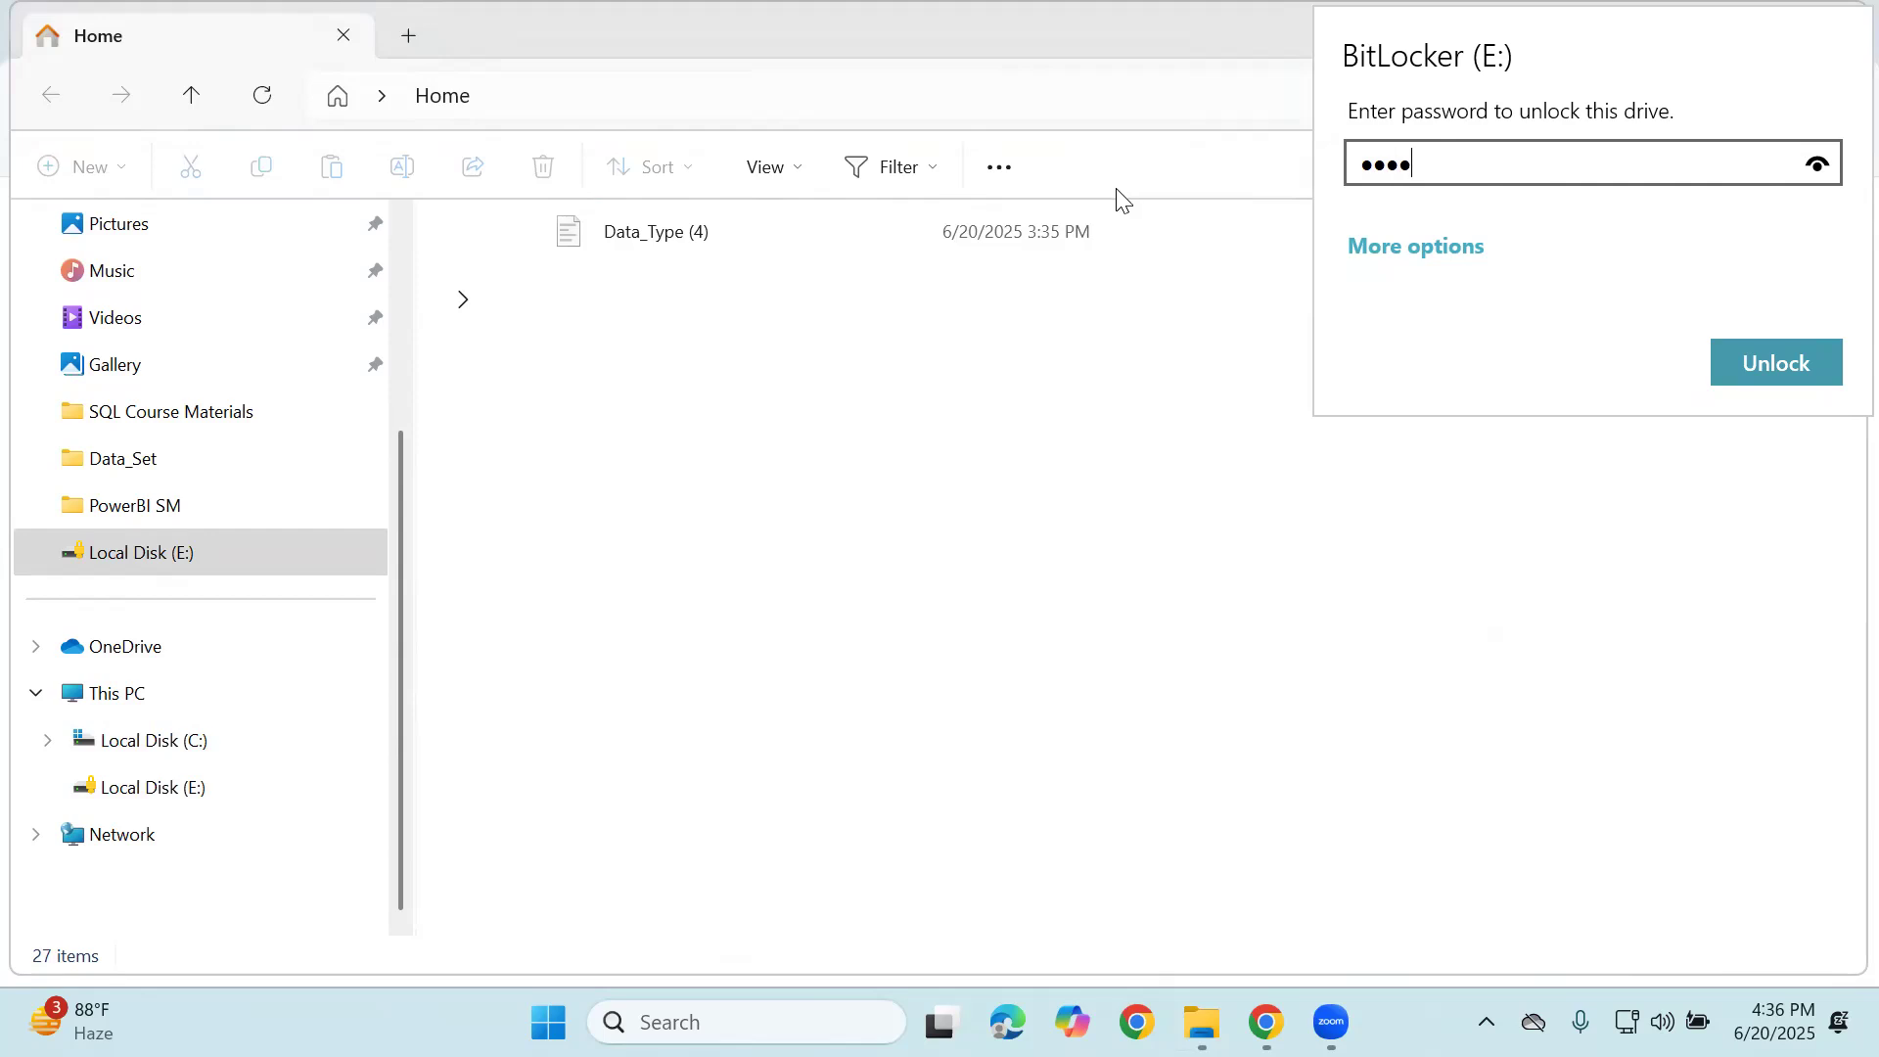
{"action": "key", "text": "Return"}
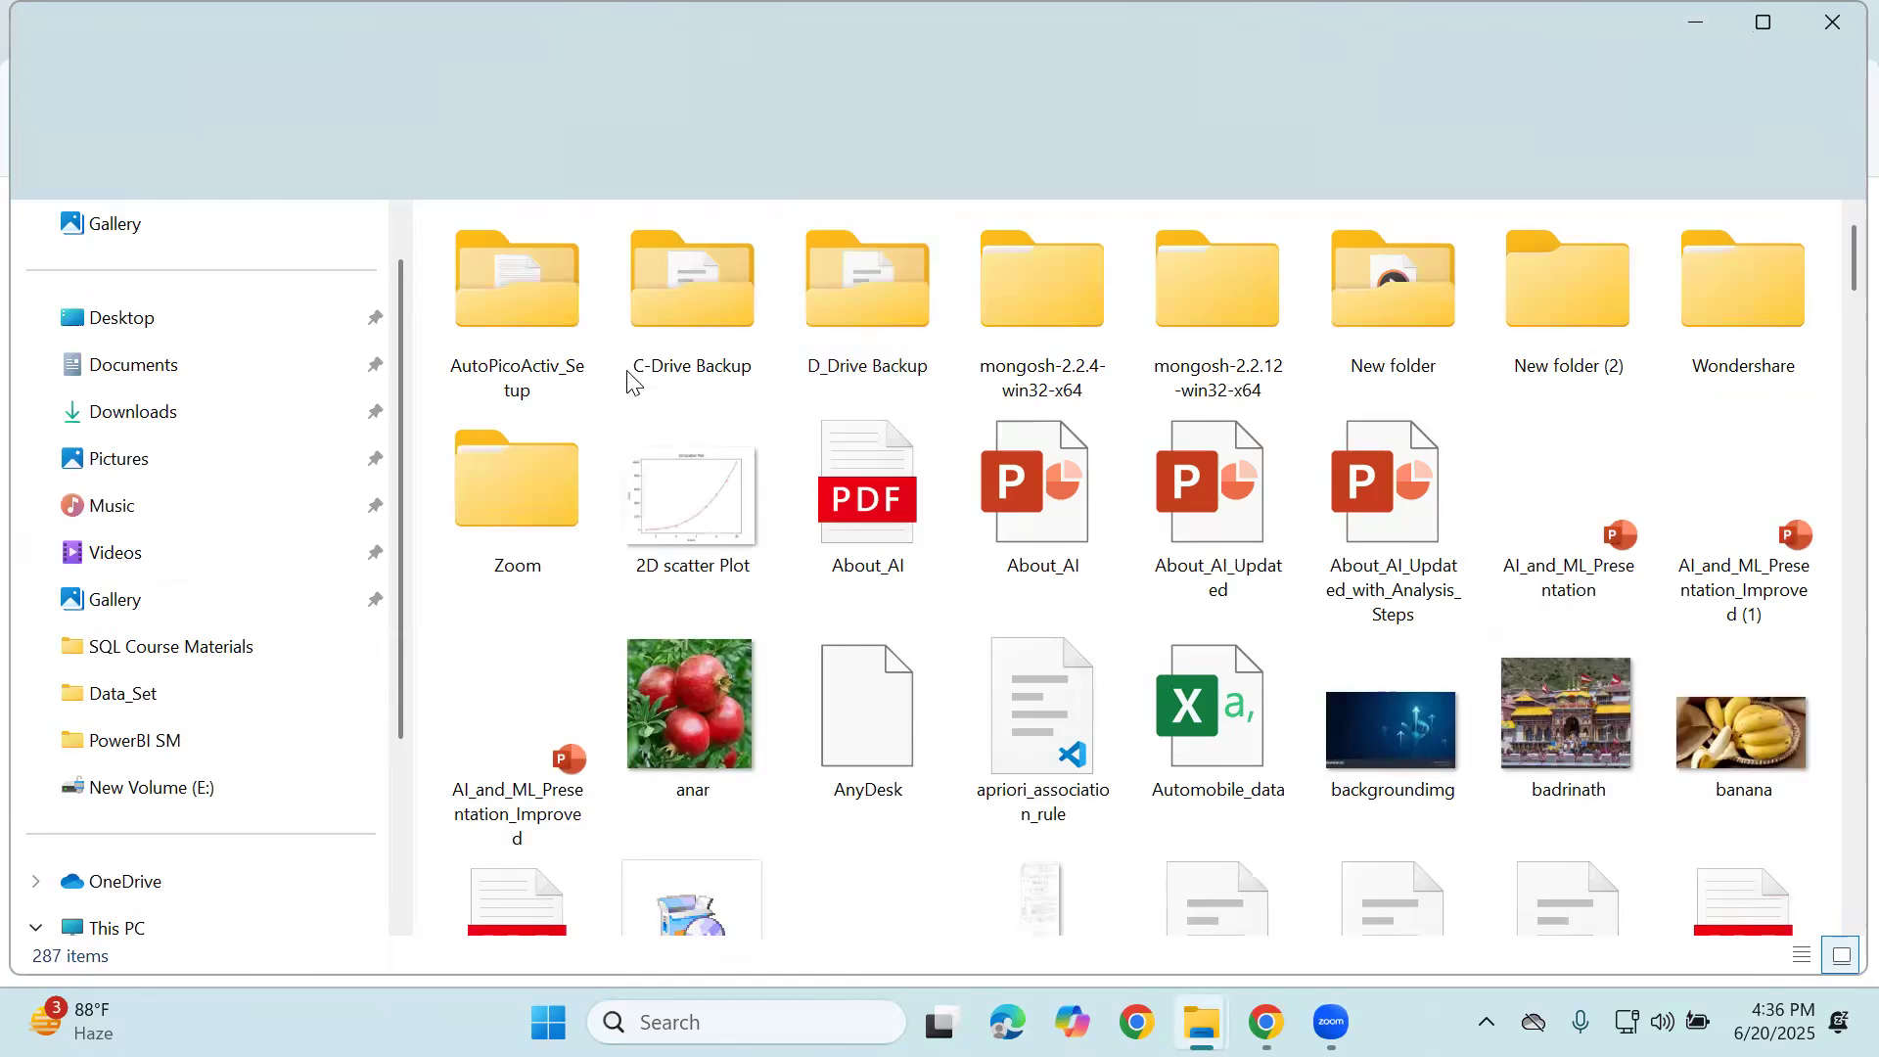
Open the PowerBI SM folder inside the D_Drive Backup folder on drive E.
{"action": "double_click", "coordinate": [857, 343]}
{"action": "scroll", "coordinate": [744, 396], "scroll_direction": "down", "scroll_amount": 9}
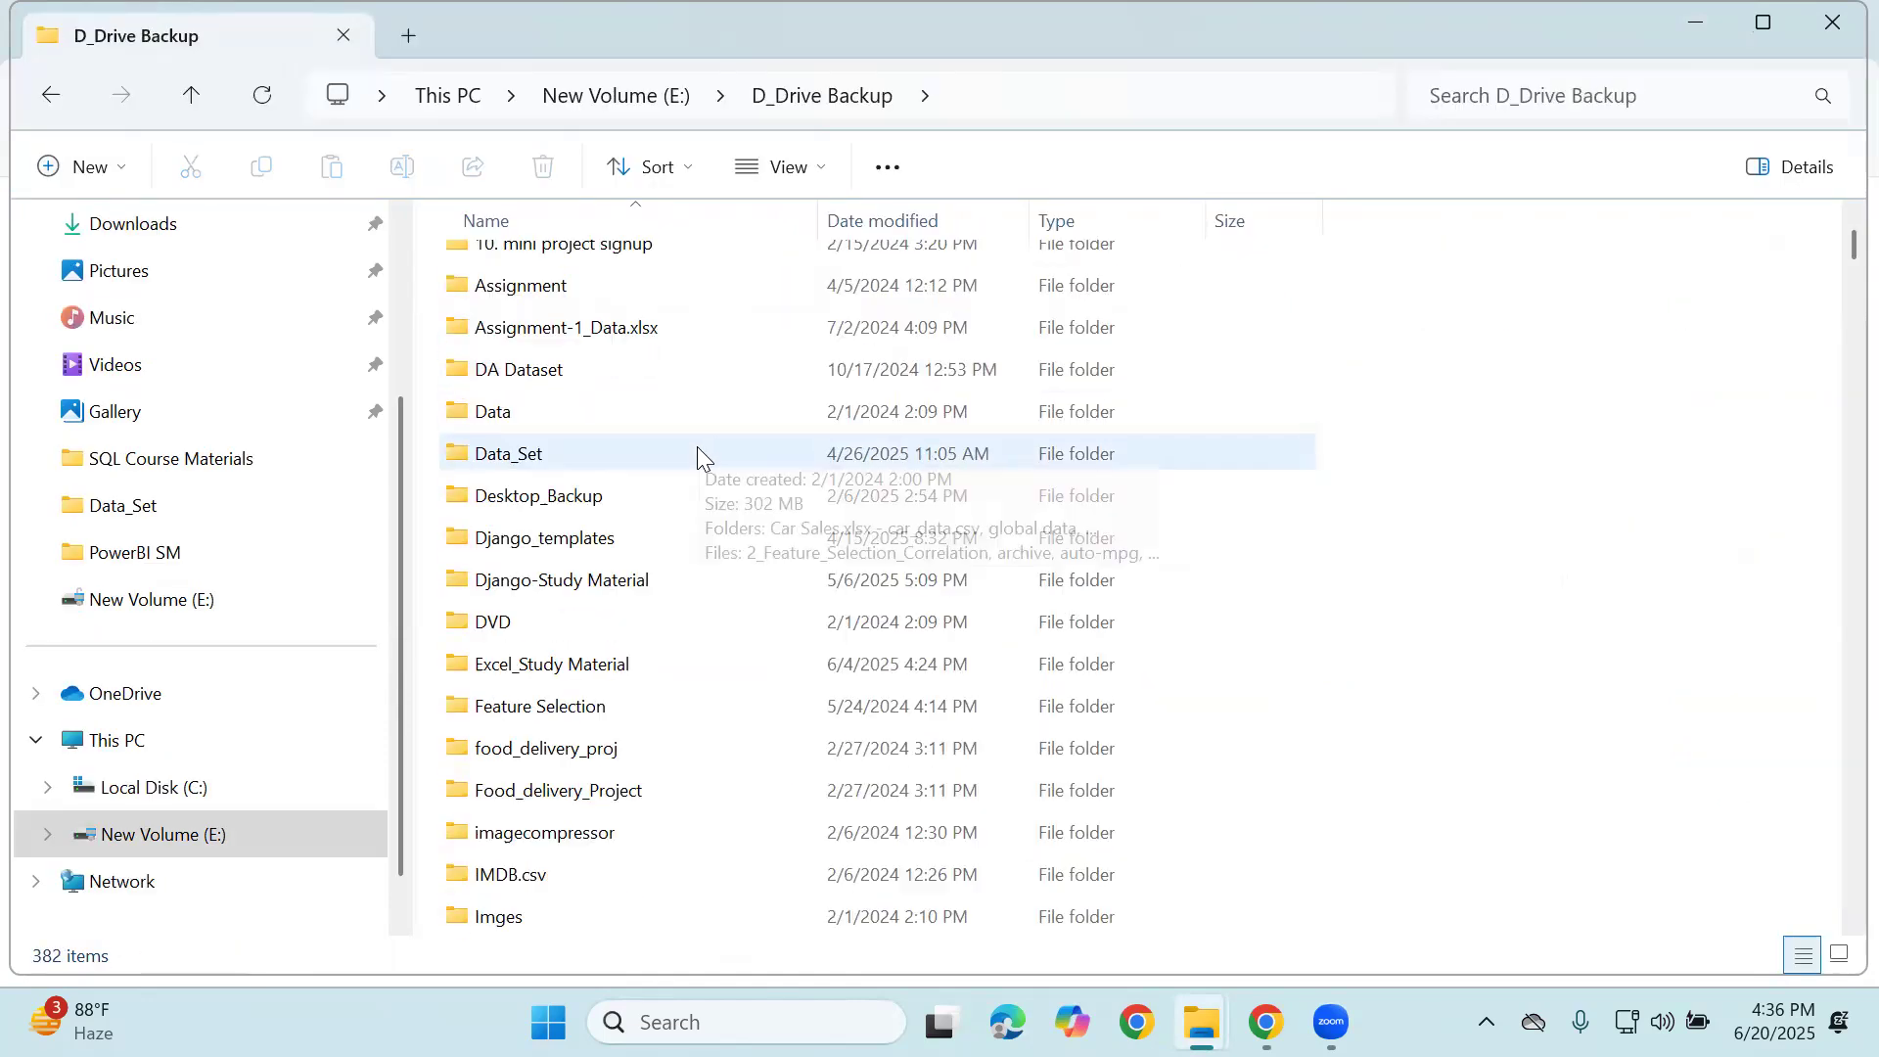
{"action": "scroll", "coordinate": [680, 513], "scroll_direction": "down", "scroll_amount": 1}
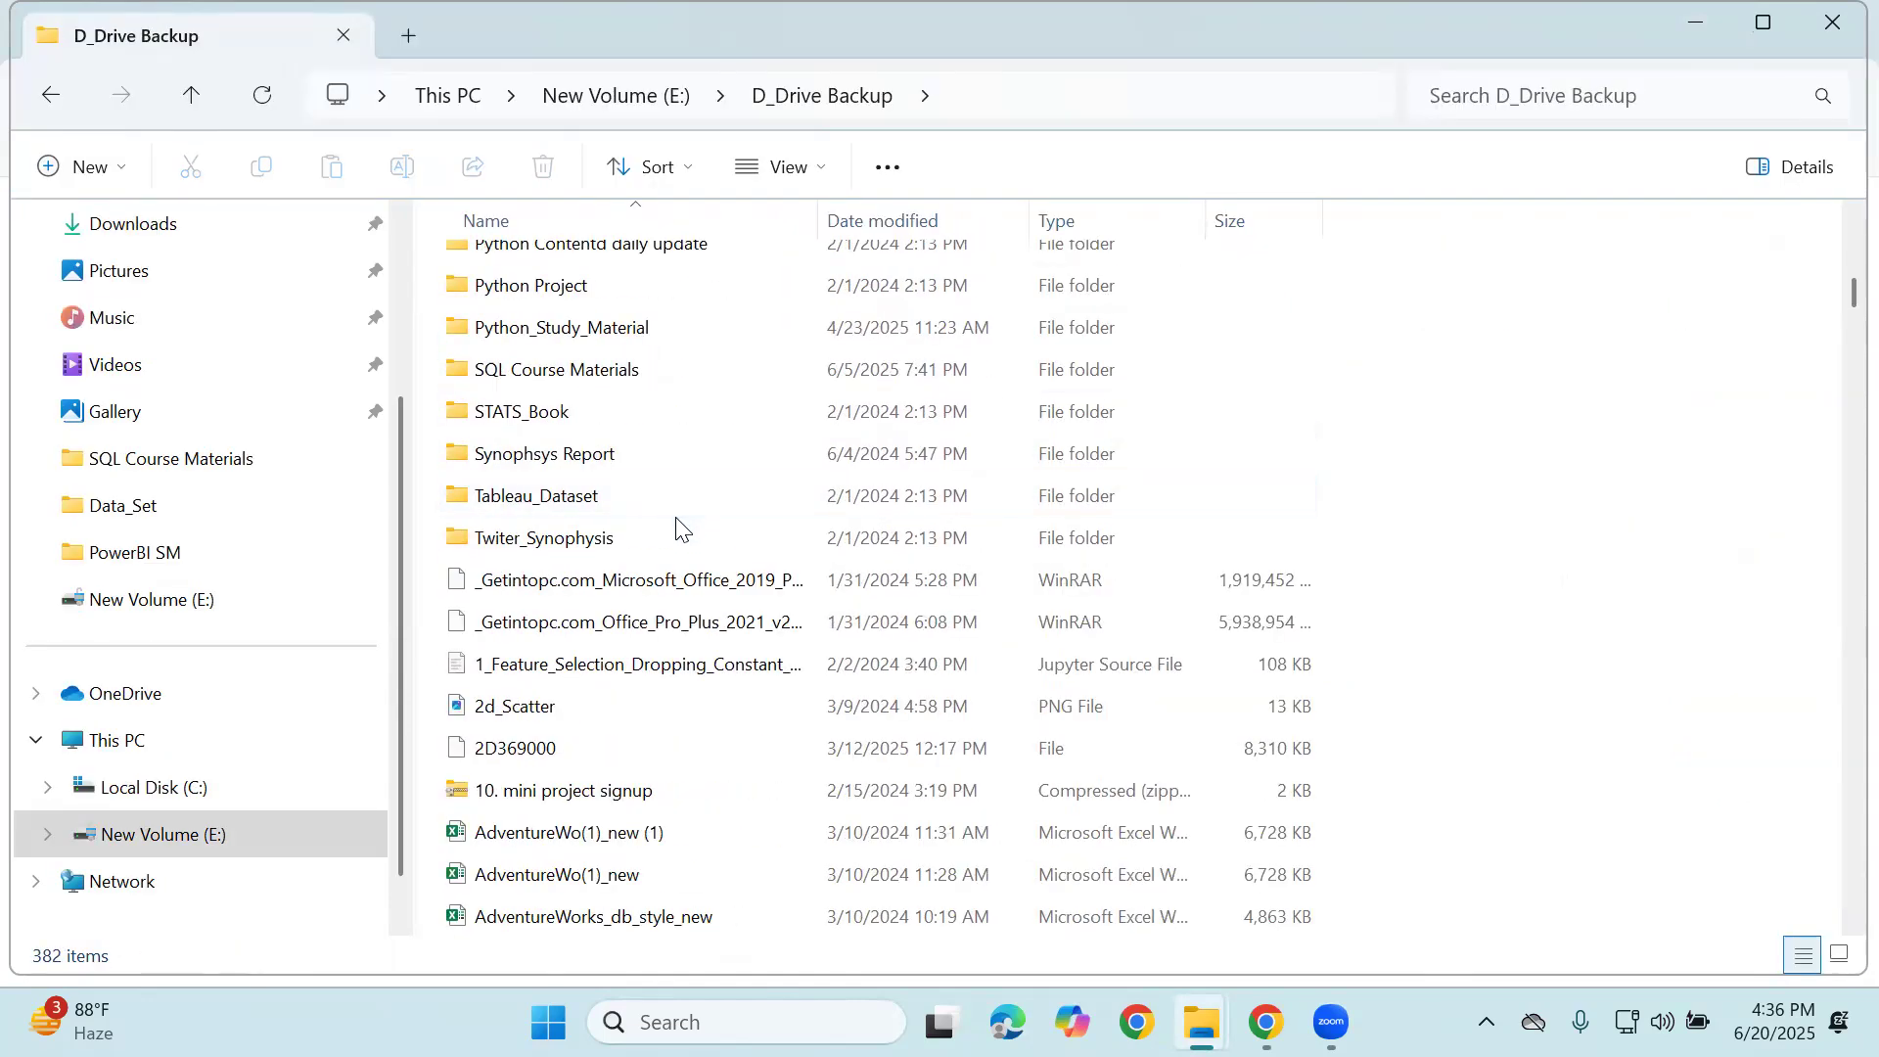
{"action": "scroll", "coordinate": [675, 524], "scroll_direction": "up", "scroll_amount": 3}
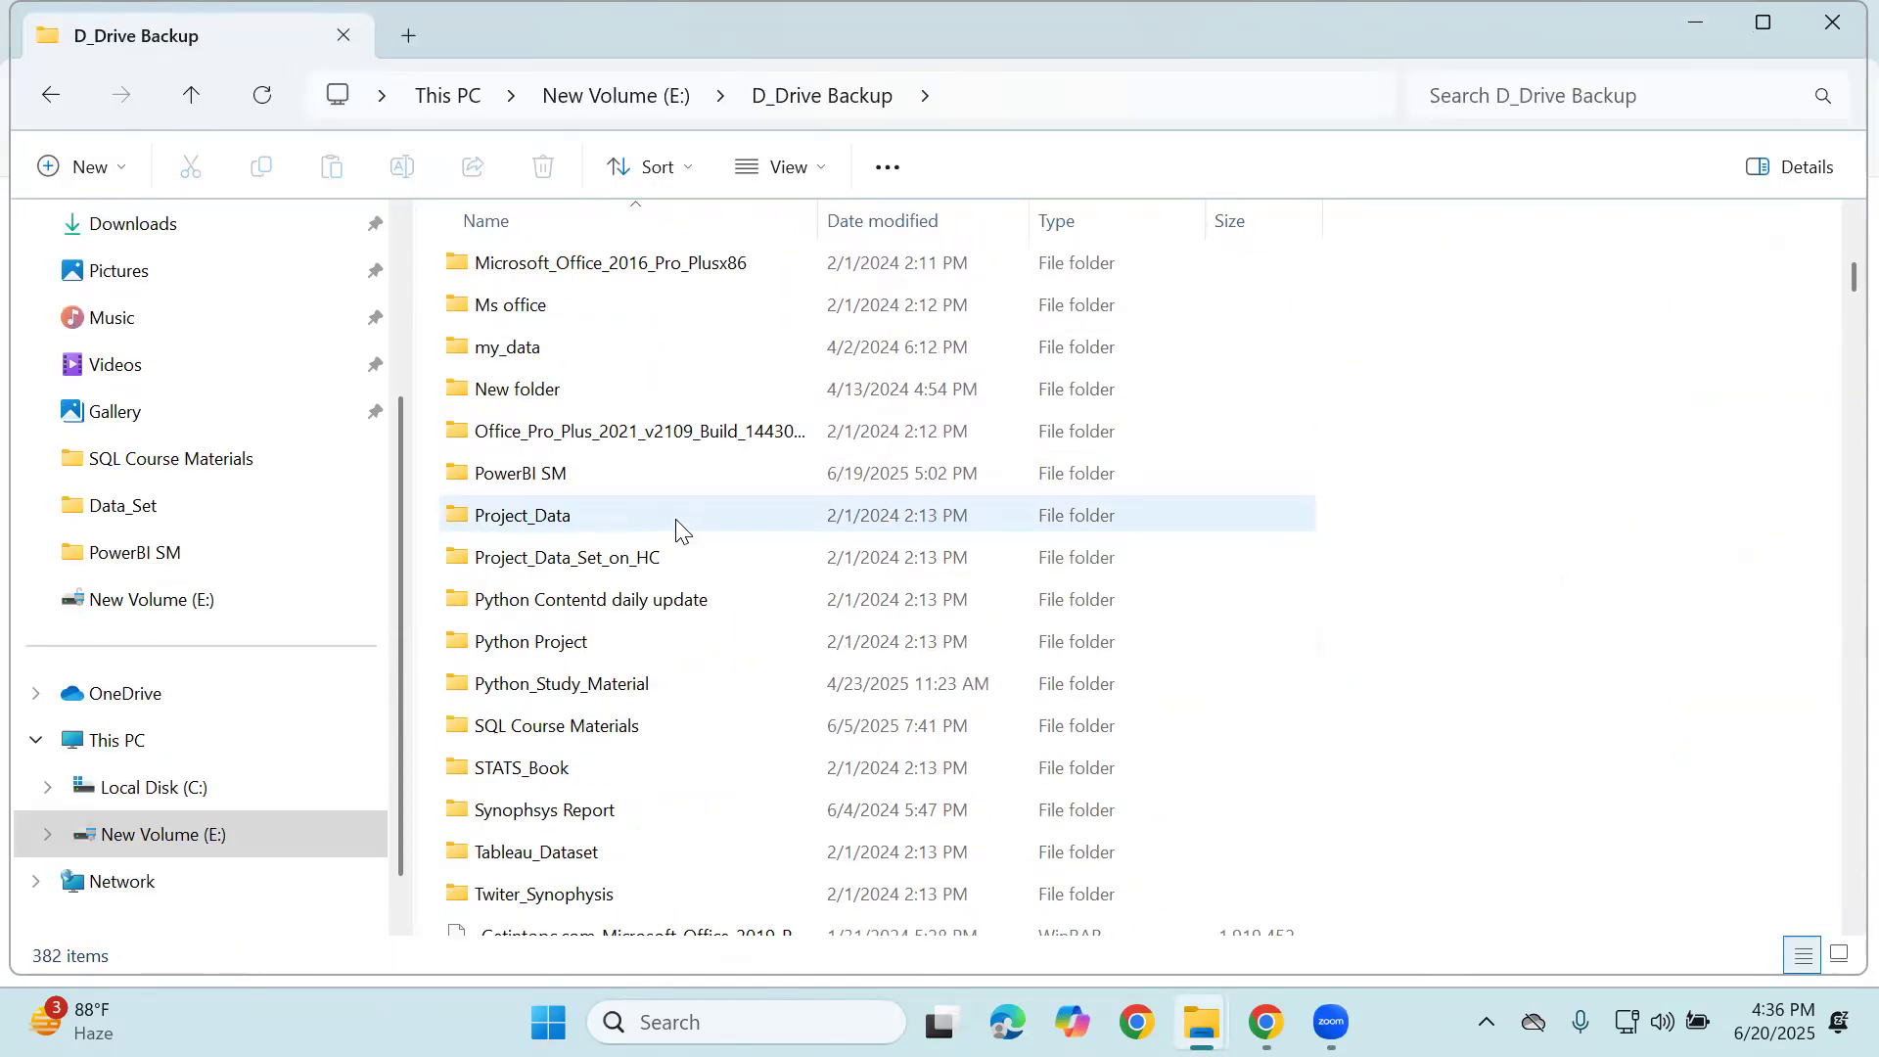
{"action": "left_click", "coordinate": [611, 734]}
{"action": "left_click", "coordinate": [601, 683]}
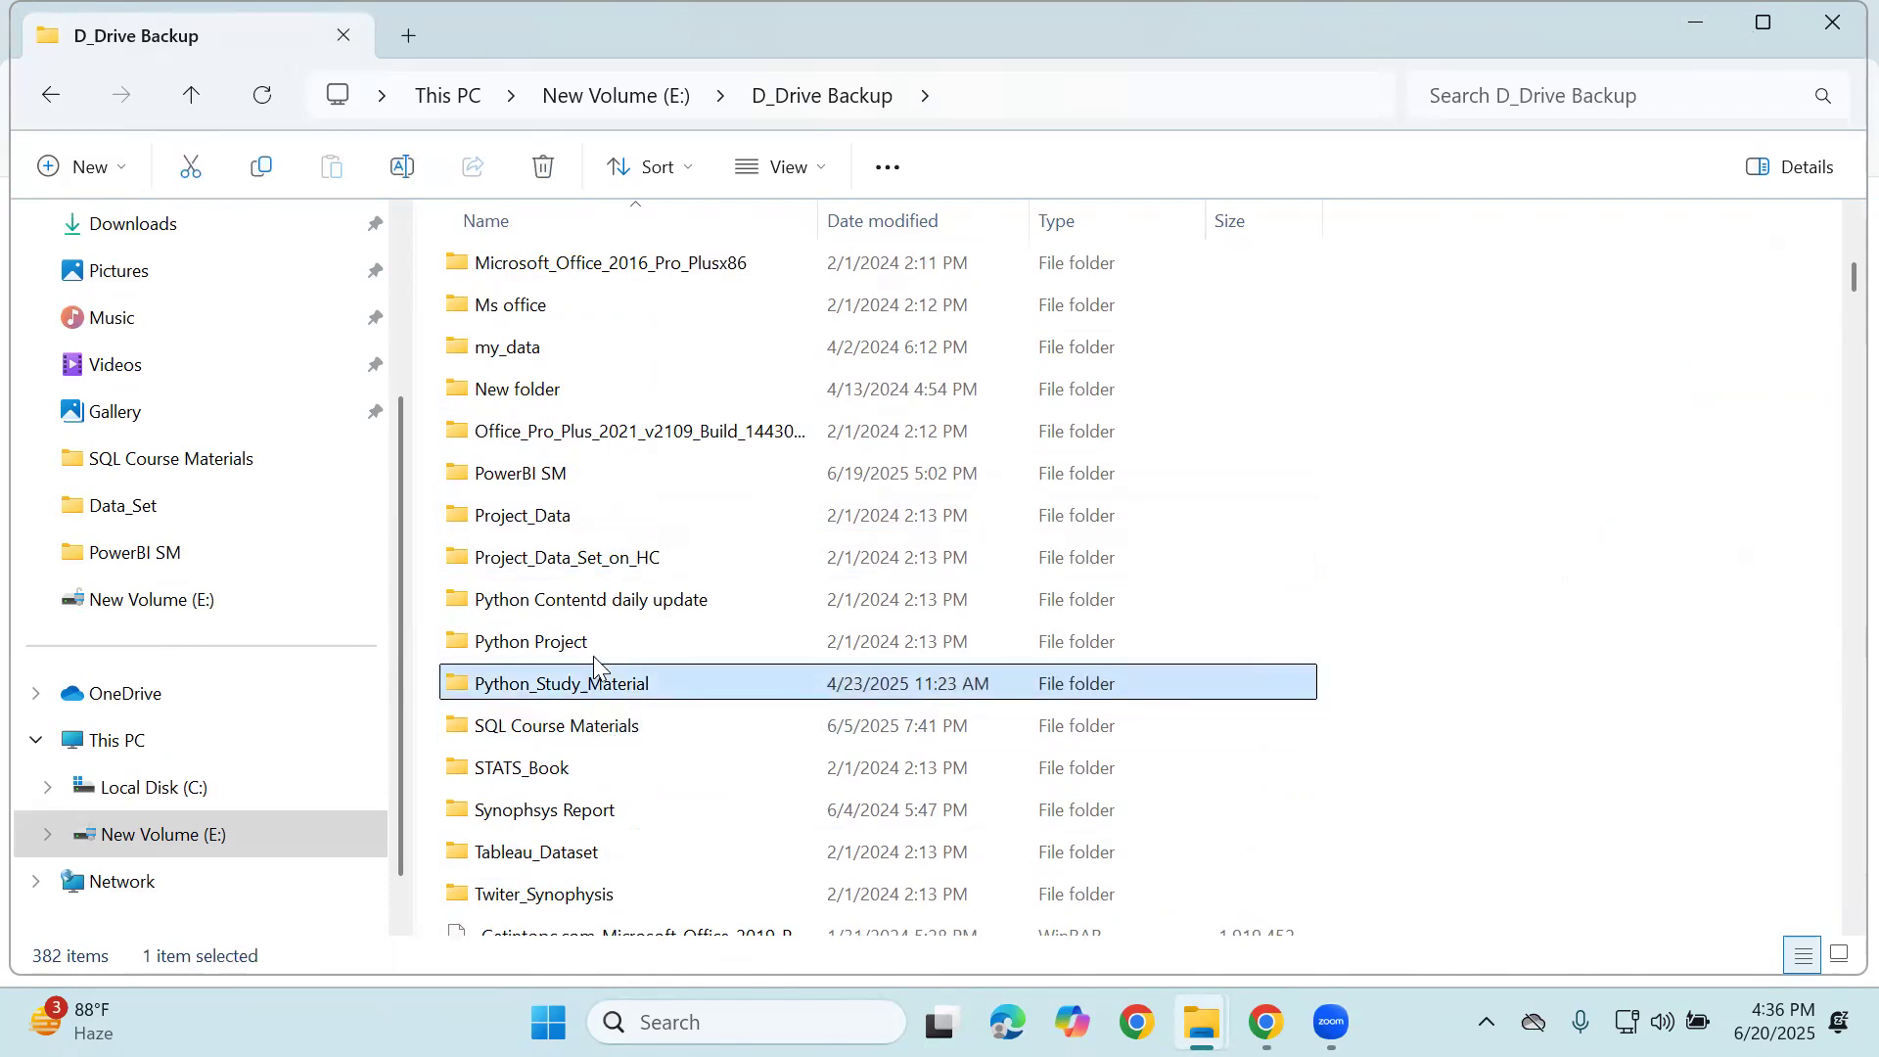
{"action": "double_click", "coordinate": [582, 465]}
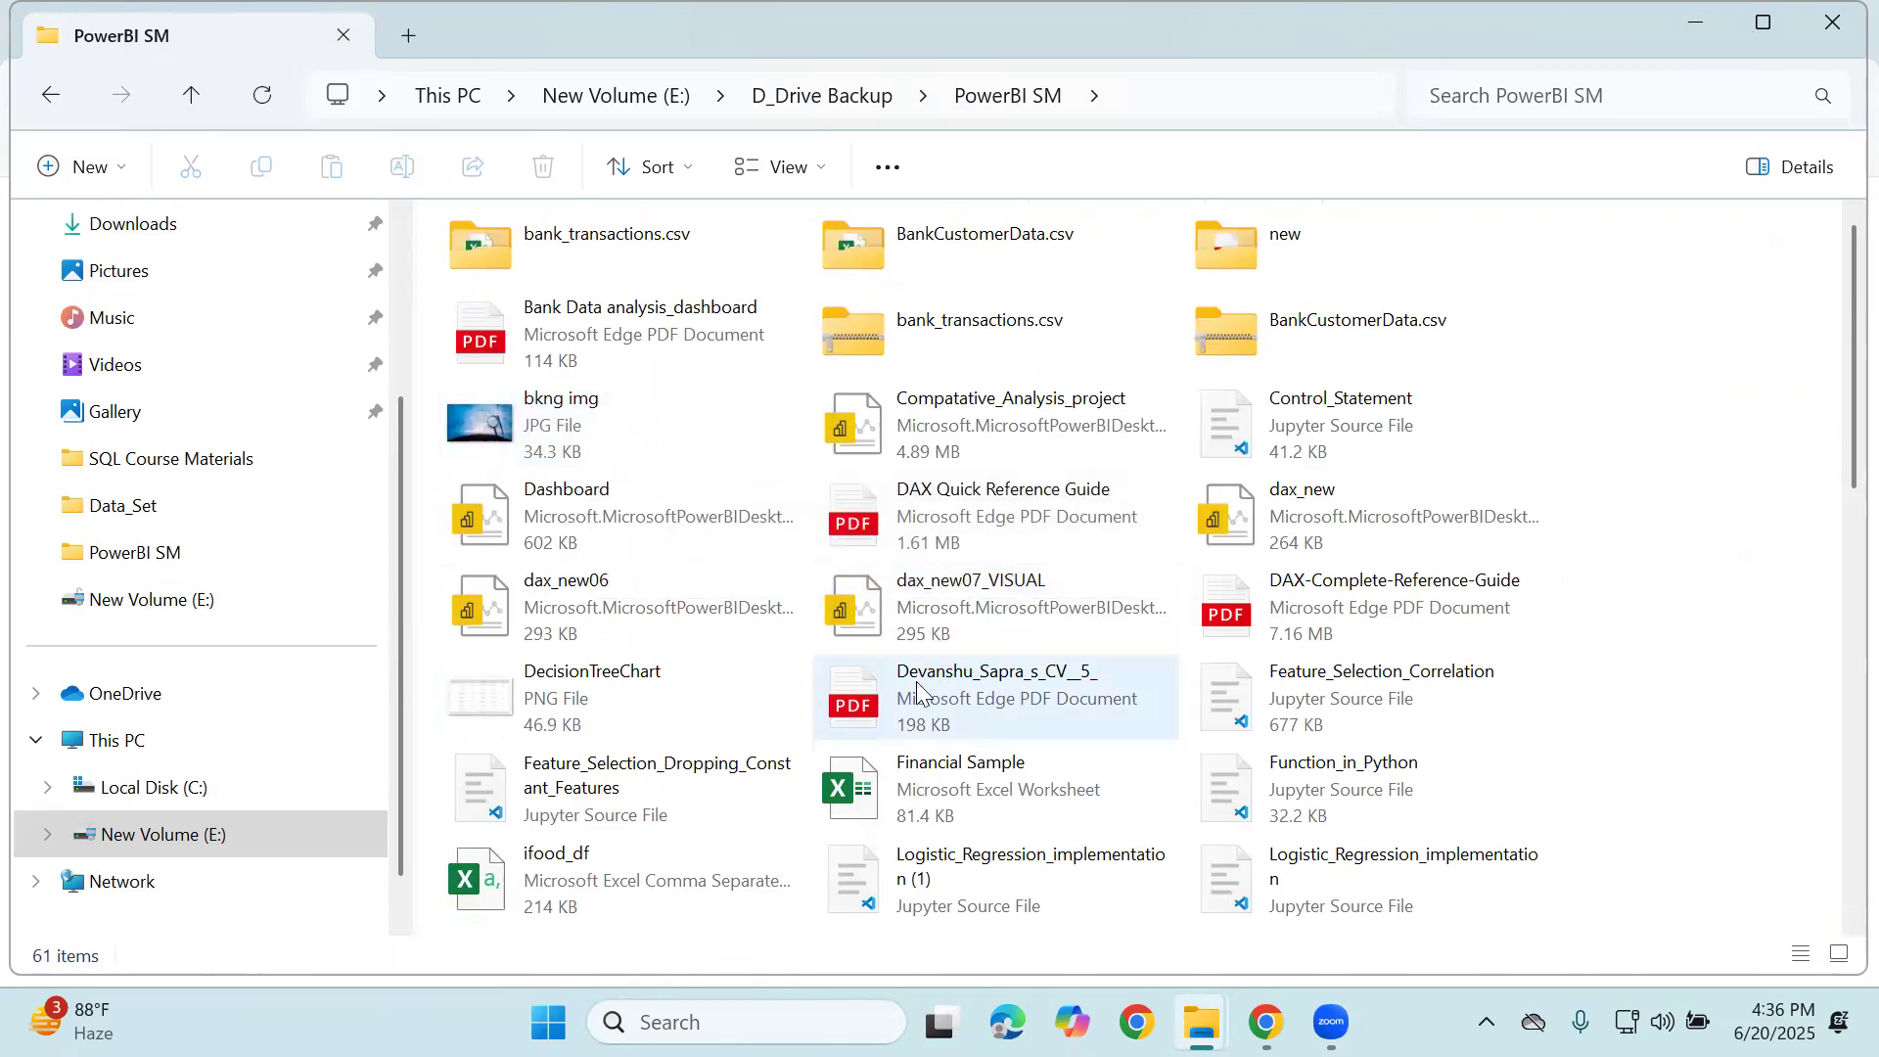
Find and open the Word document "Northwind Sample Database OData Link" in the PowerBI SM folder.
{"action": "scroll", "coordinate": [893, 712], "scroll_direction": "down", "scroll_amount": 3}
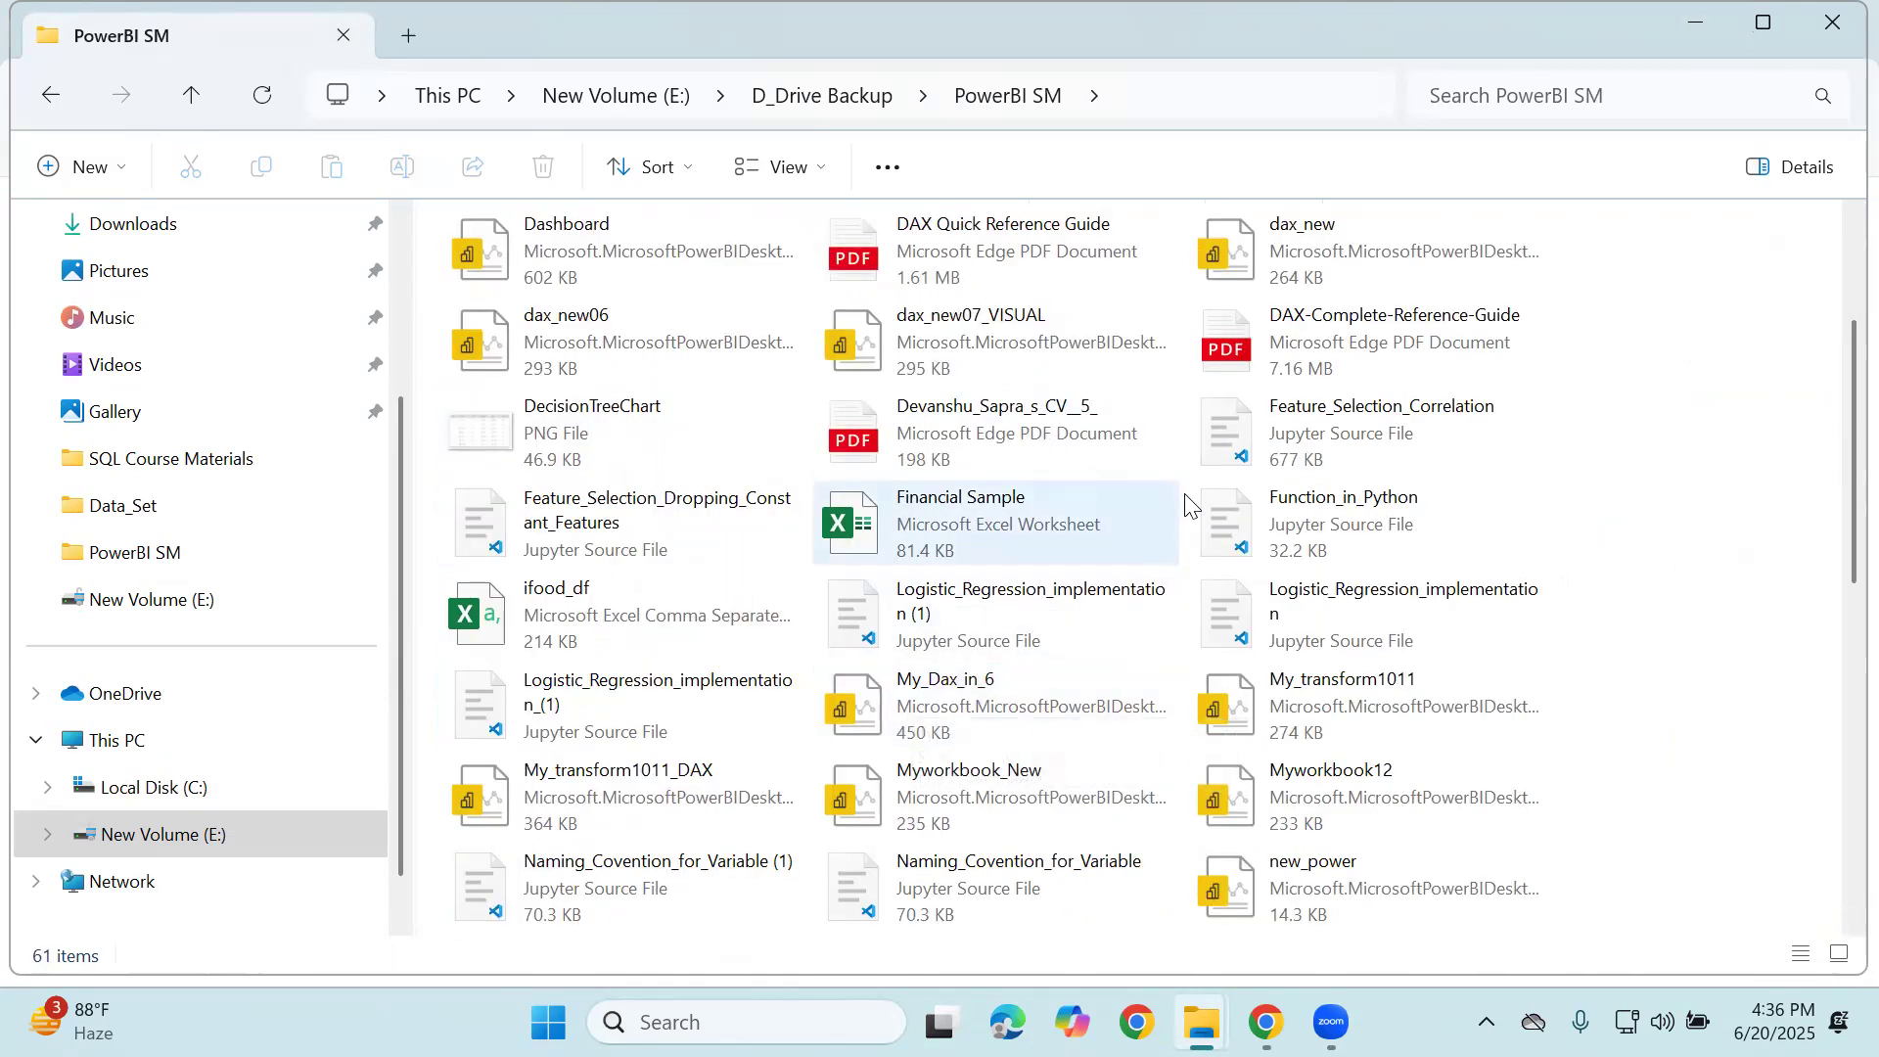
{"action": "scroll", "coordinate": [1135, 591], "scroll_direction": "down", "scroll_amount": 10}
{"action": "scroll", "coordinate": [728, 626], "scroll_direction": "up", "scroll_amount": 13}
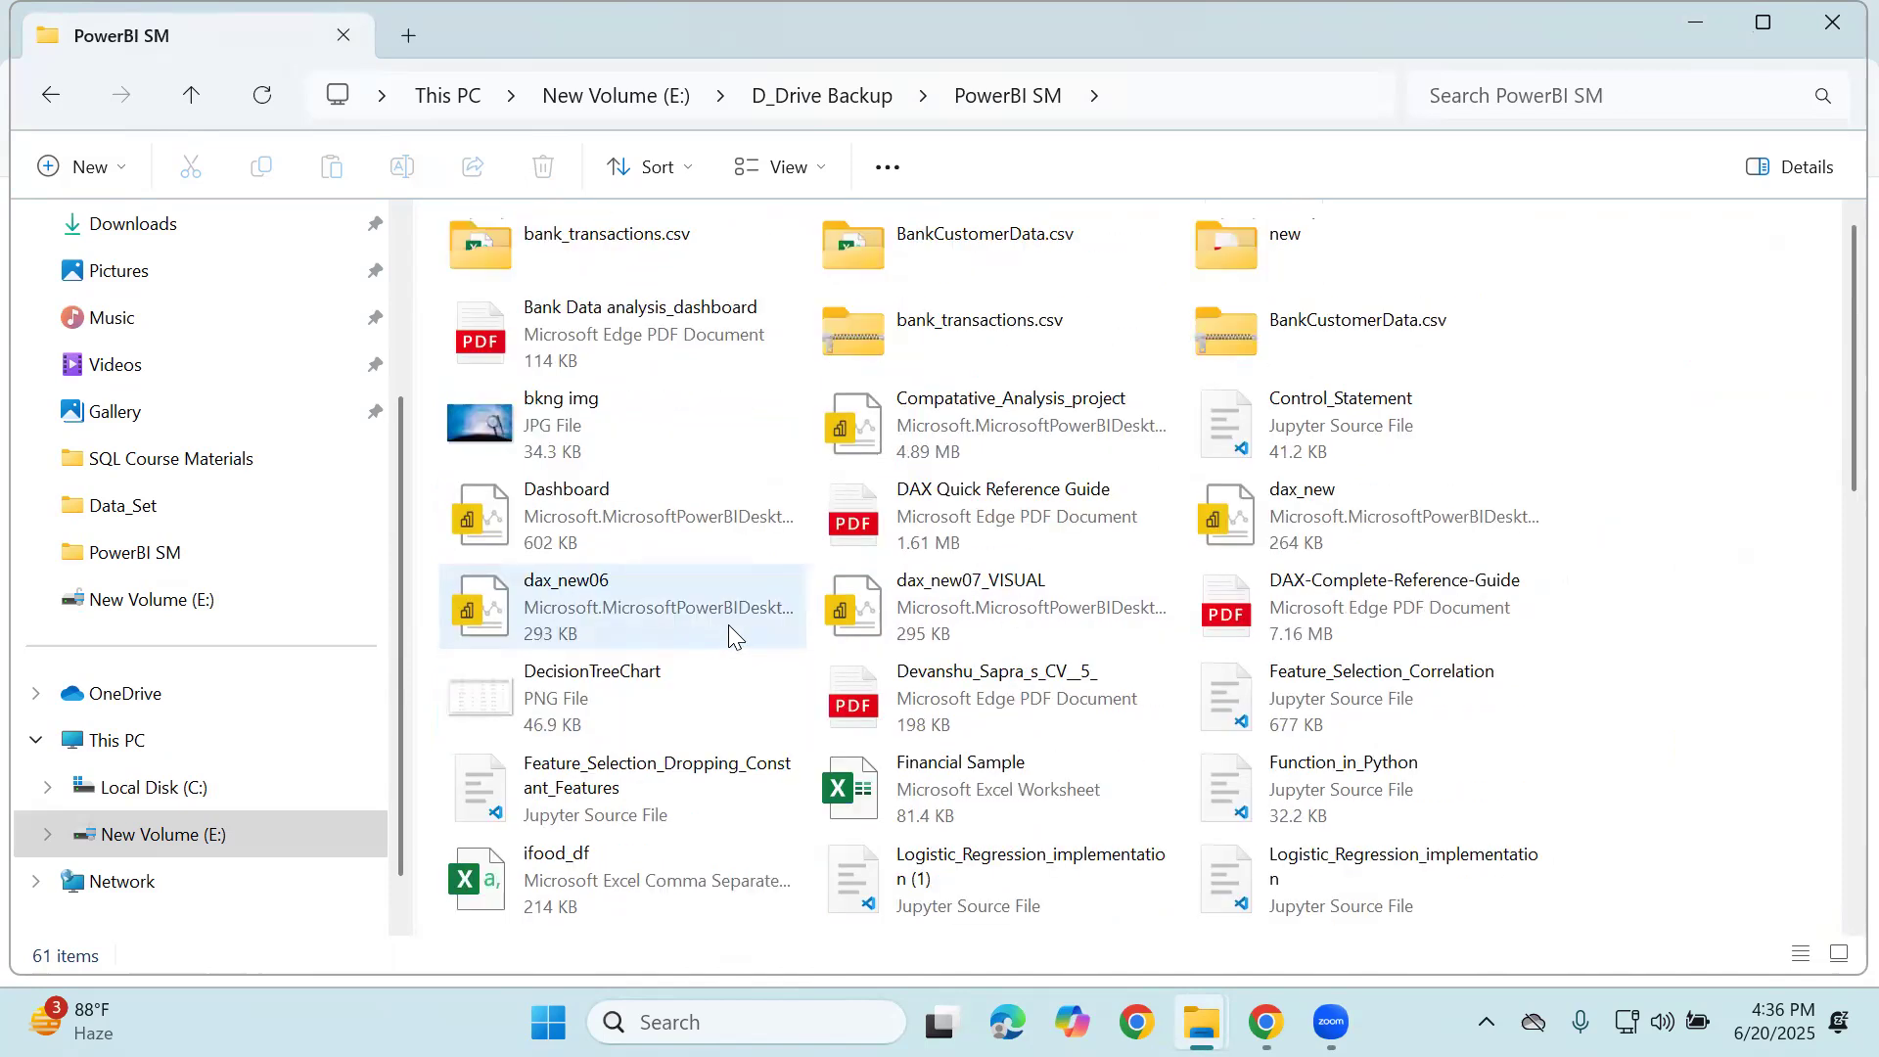
{"action": "scroll", "coordinate": [1291, 602], "scroll_direction": "down", "scroll_amount": 6}
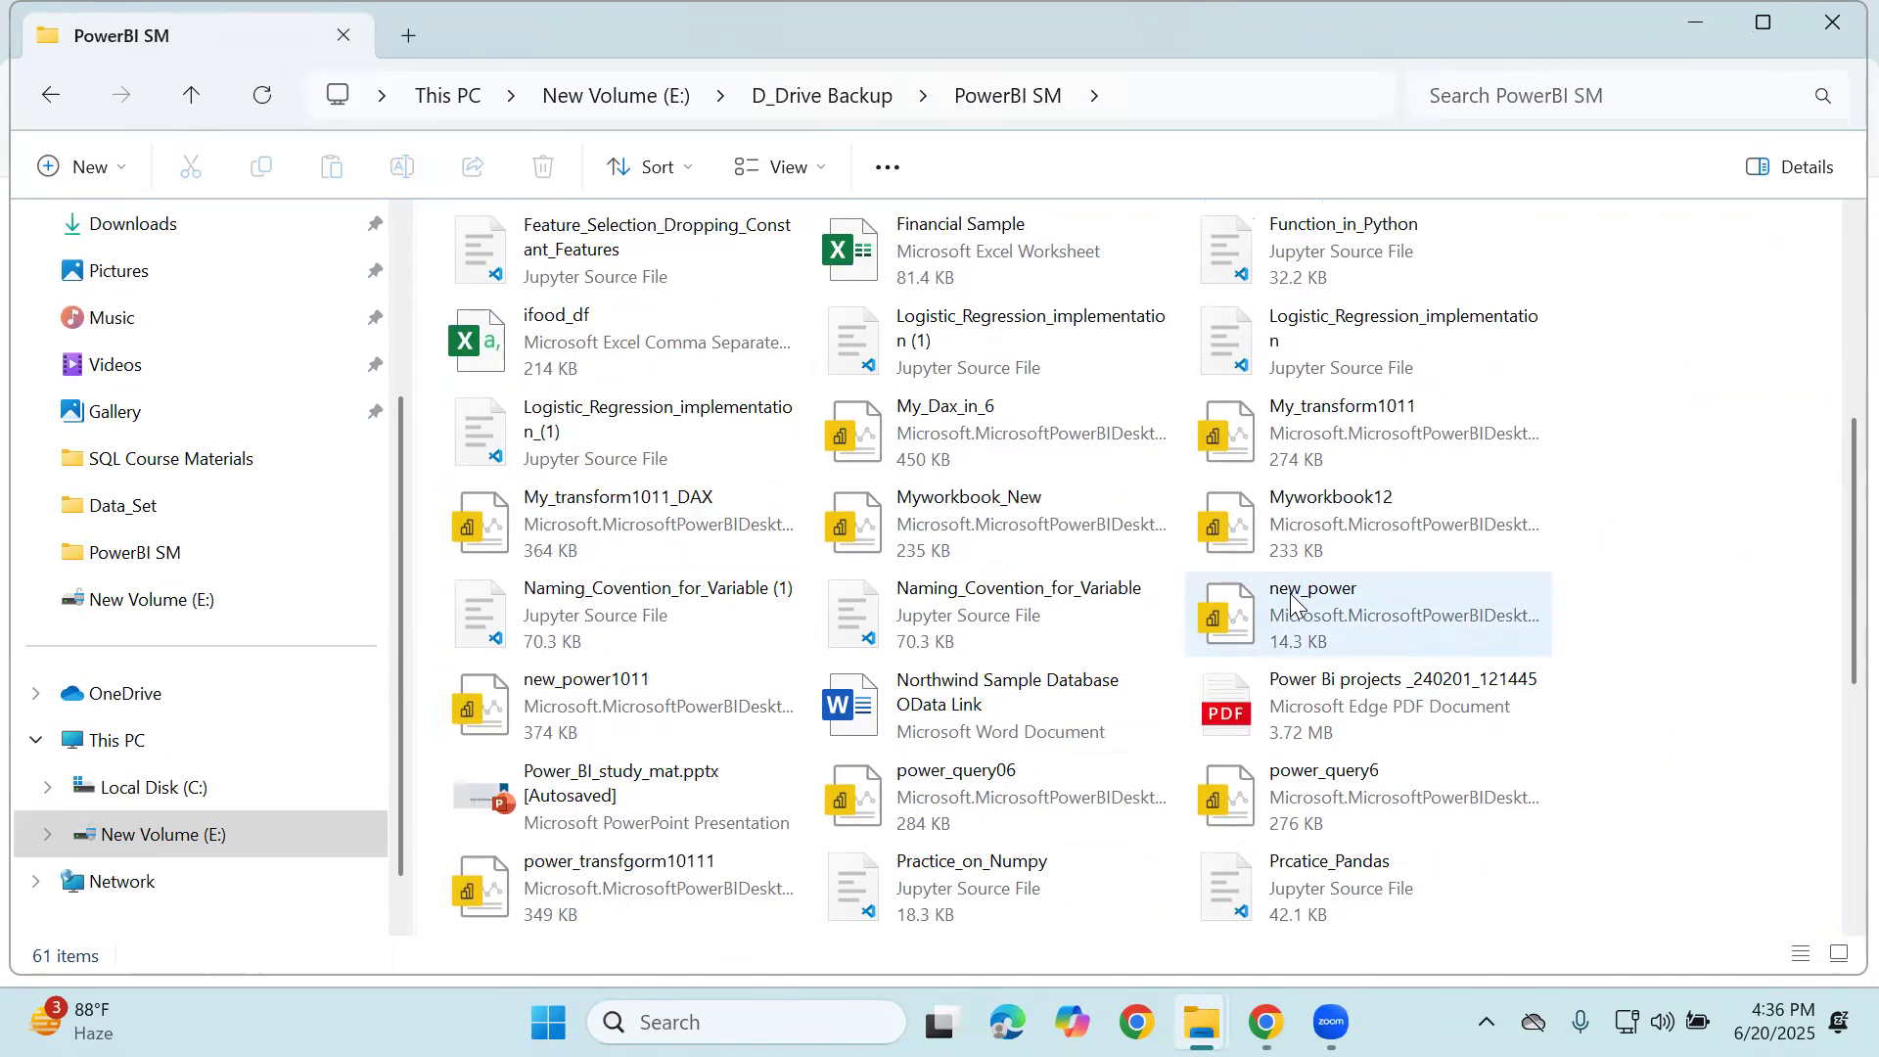
{"action": "left_click", "coordinate": [1061, 729]}
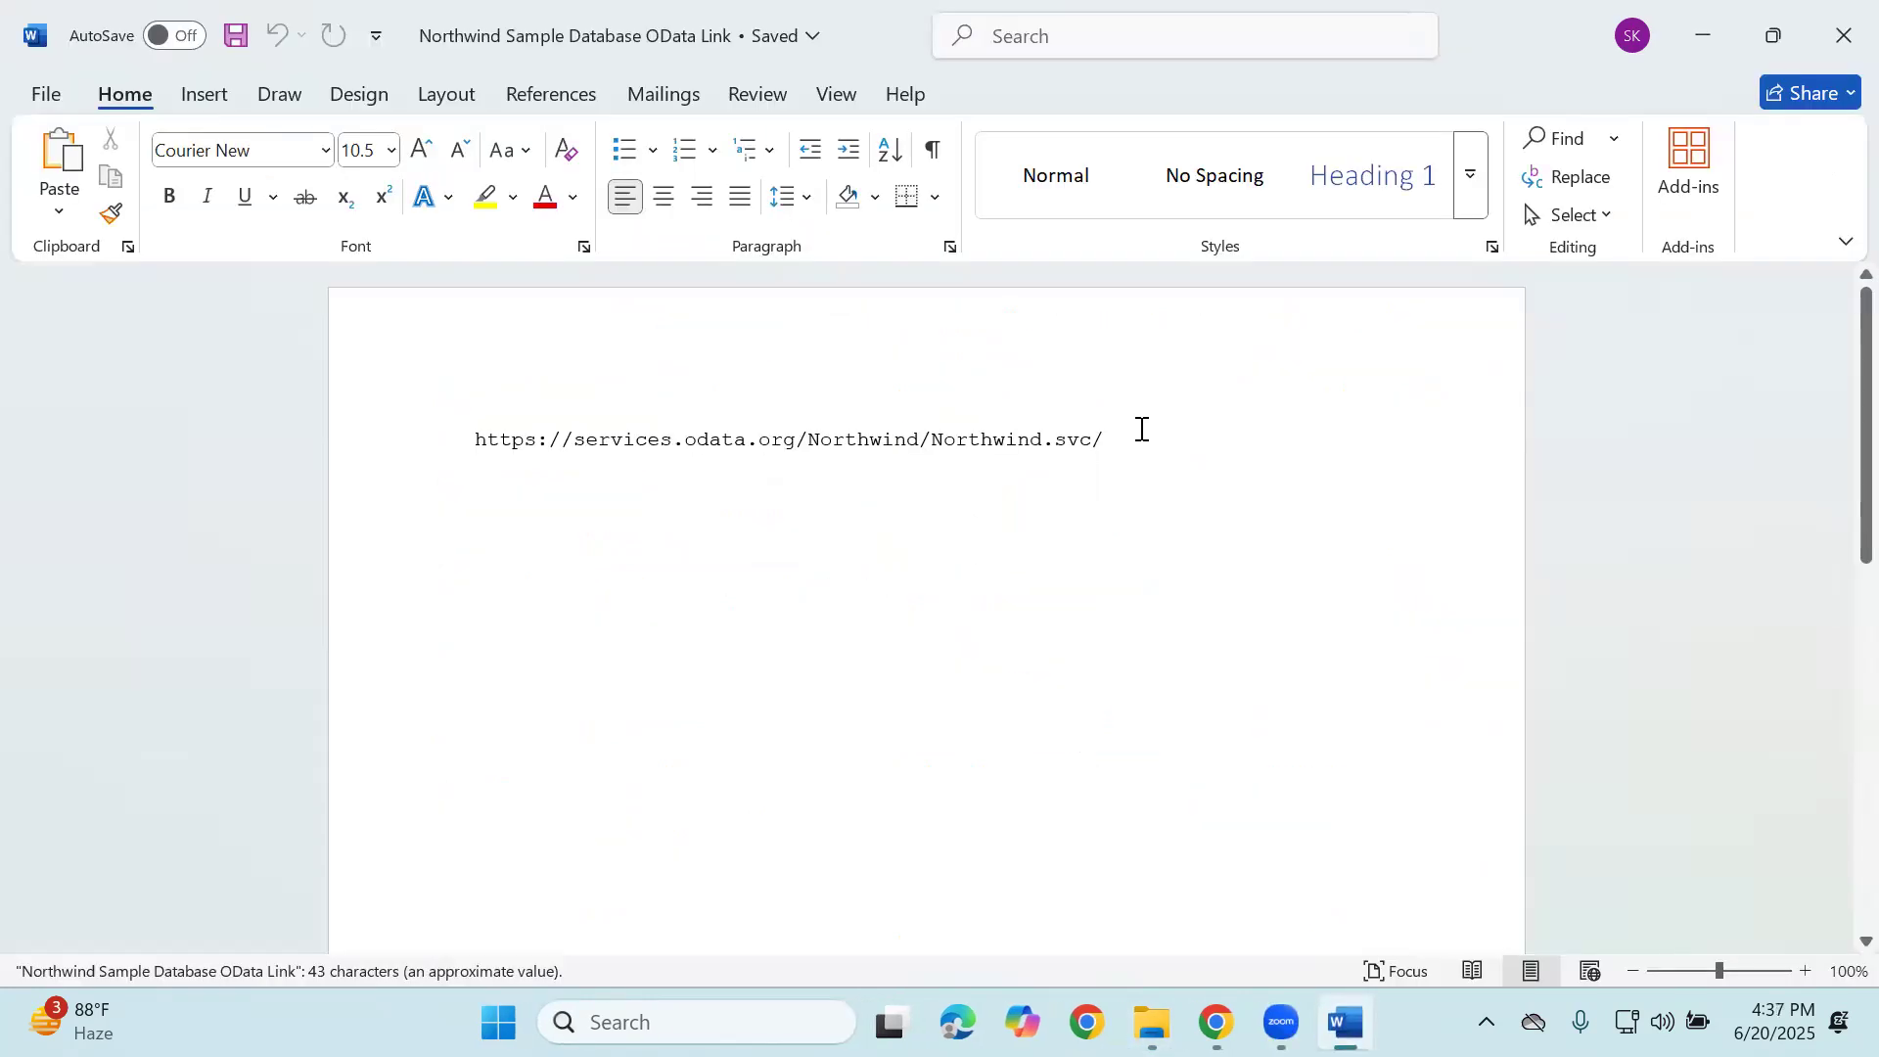
Copy the full Northwind OData service URL from the document.
{"action": "left_click_drag", "start_coordinate": [1142, 431], "coordinate": [427, 418]}
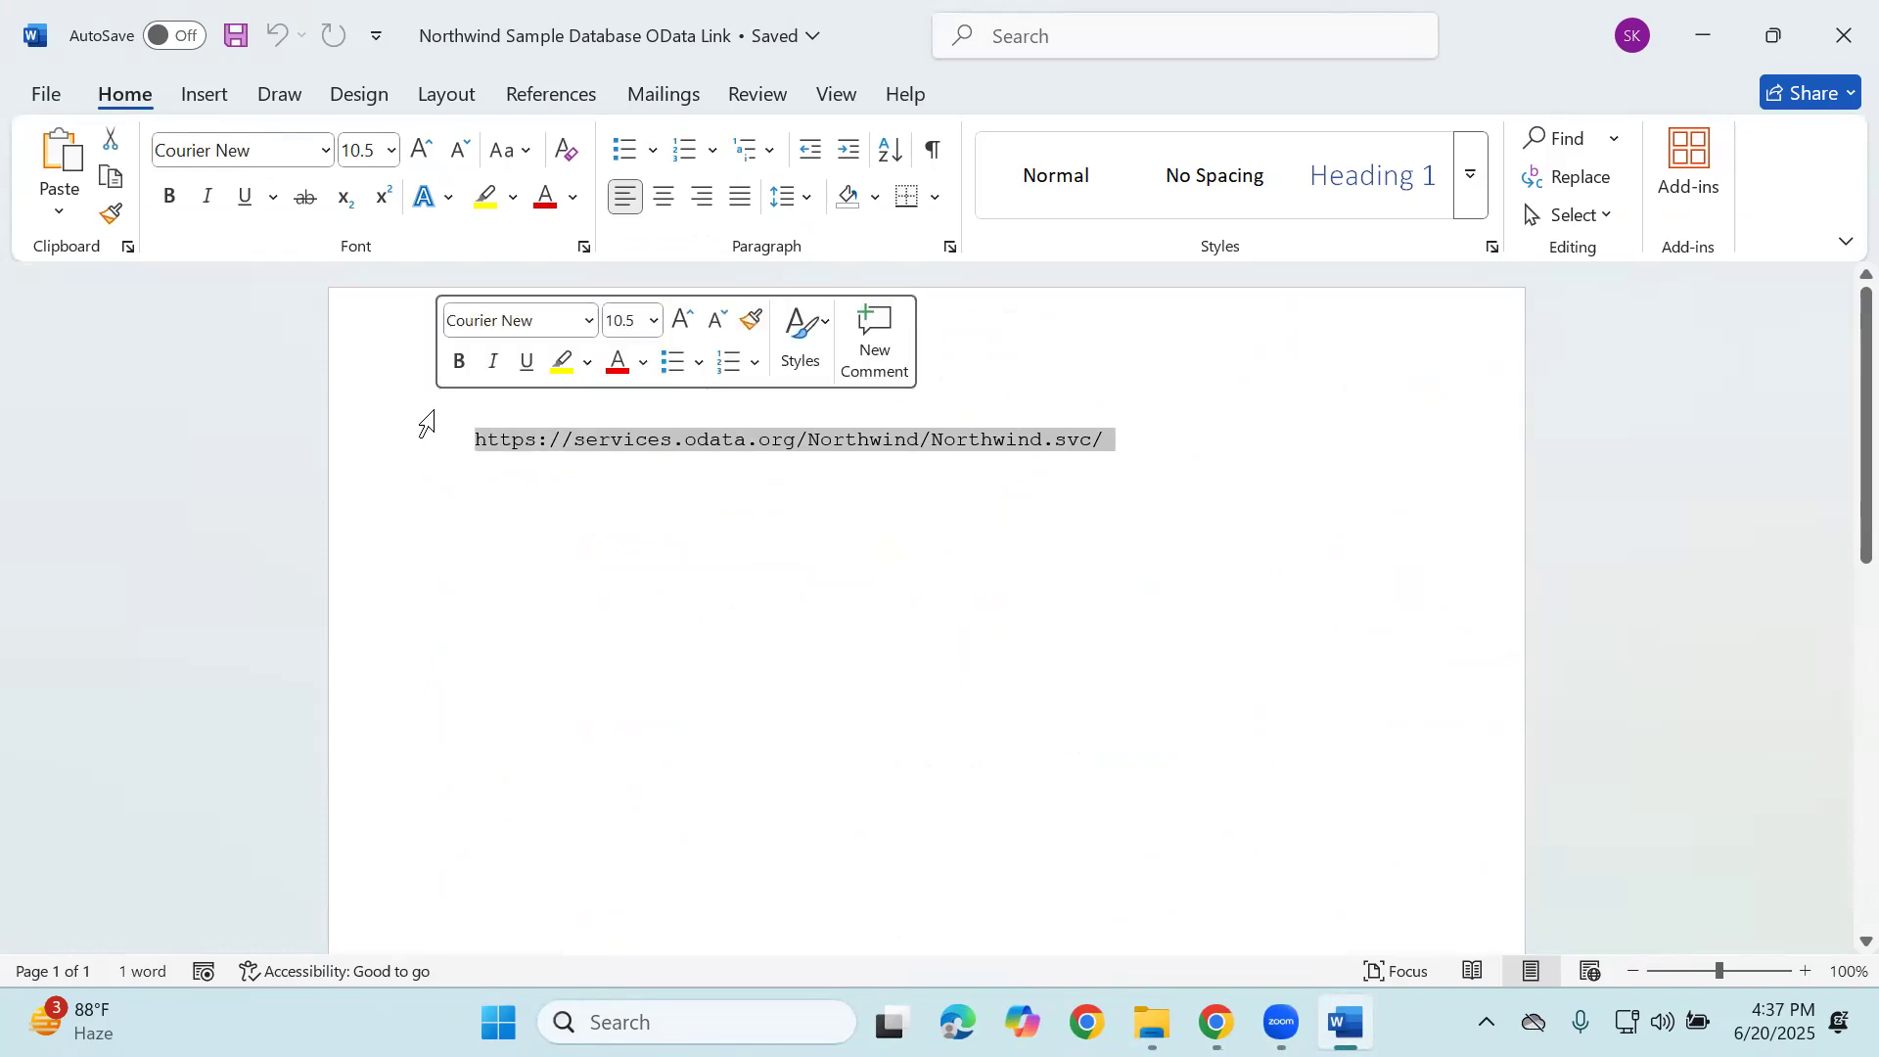
{"action": "left_click", "coordinate": [528, 490]}
{"action": "left_click_drag", "start_coordinate": [484, 439], "coordinate": [1153, 428]}
{"action": "key", "text": "ctrl+c"}
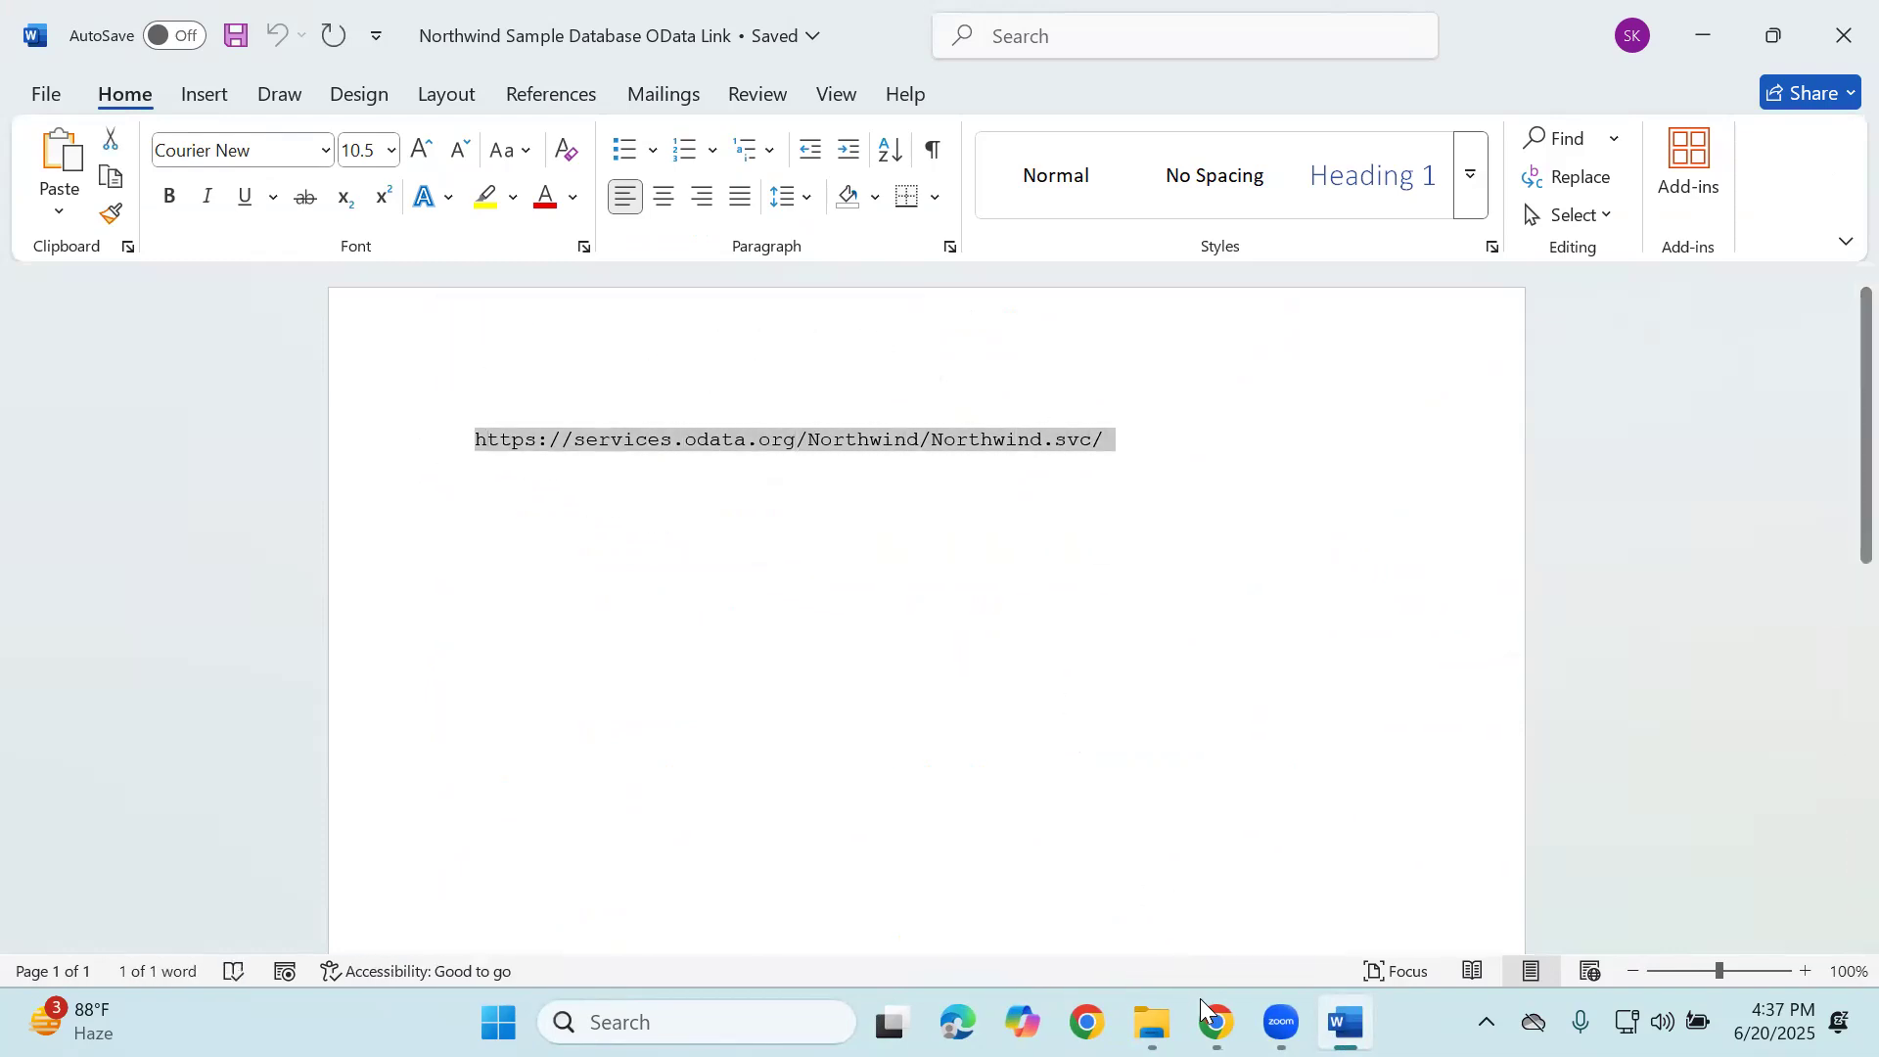
{"action": "left_click", "coordinate": [1213, 1020]}
{"action": "left_click", "coordinate": [1035, 912]}
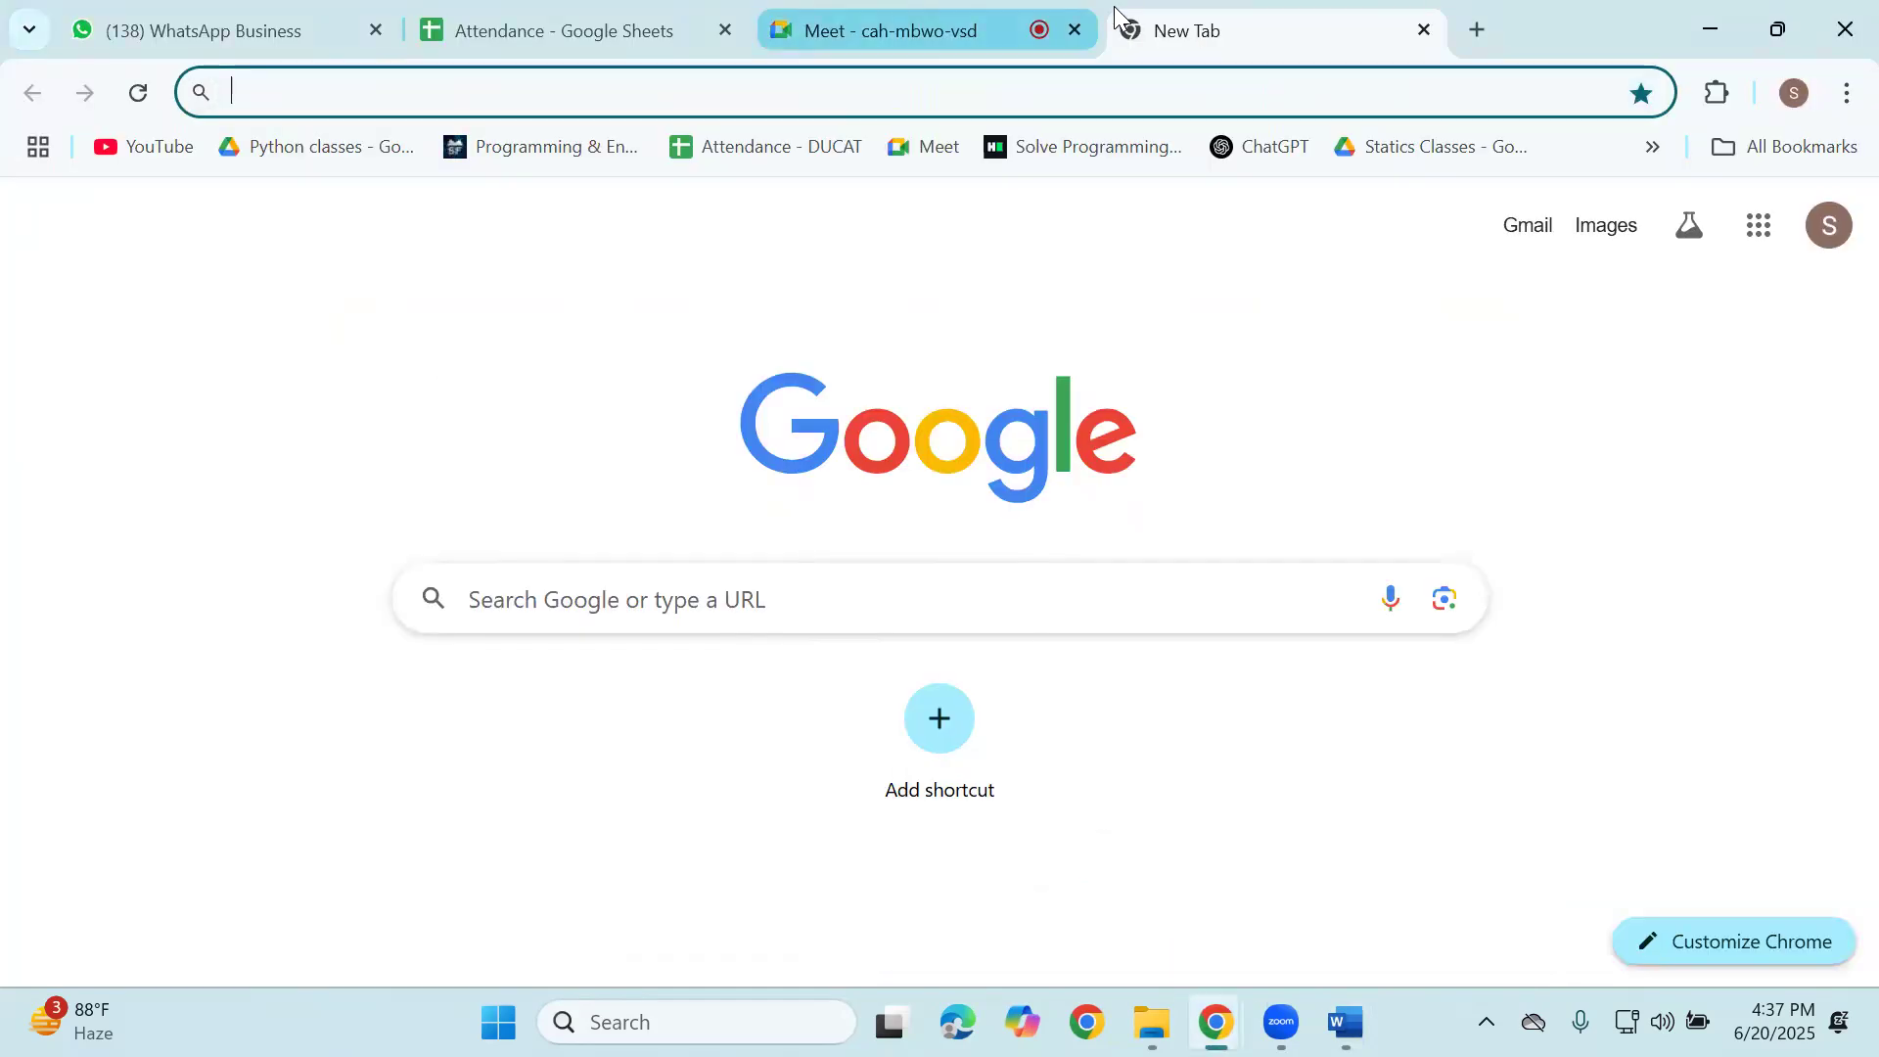
{"action": "left_click", "coordinate": [1062, 86]}
{"action": "key", "text": "ctrl+v"}
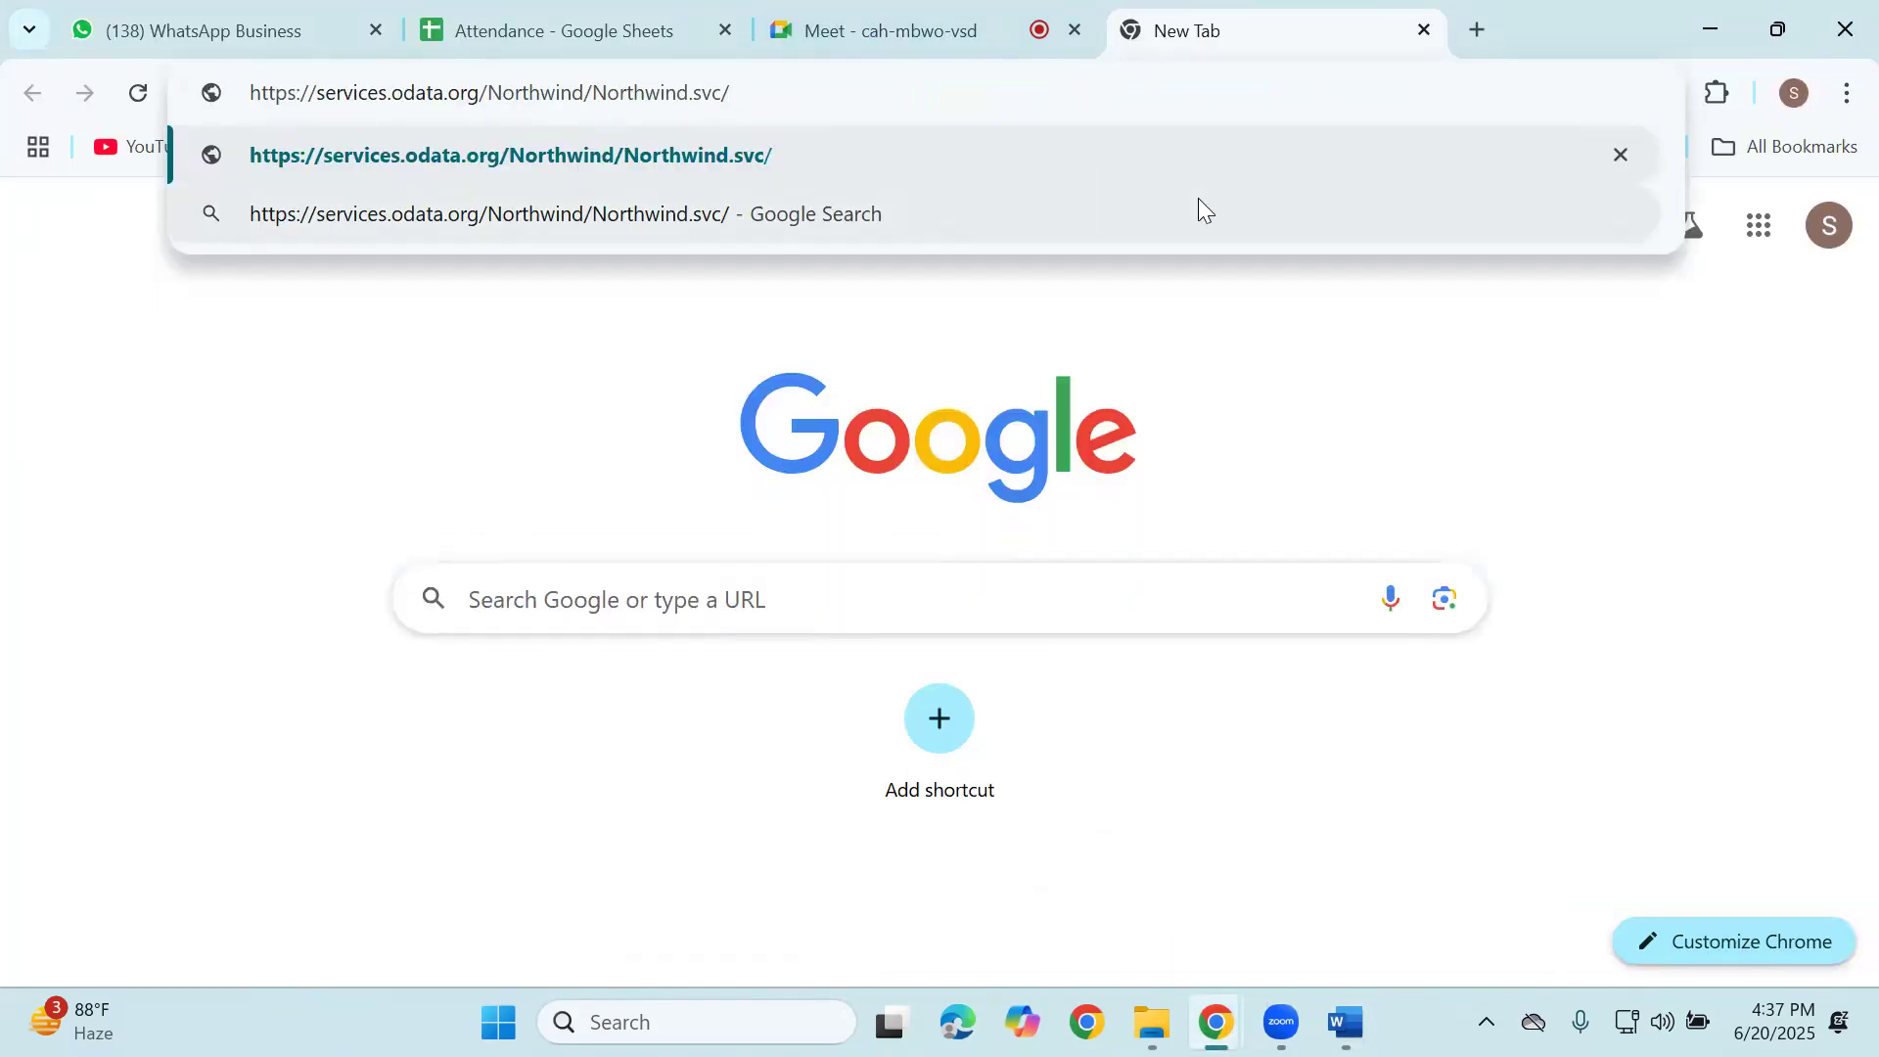
{"action": "key", "text": "Return"}
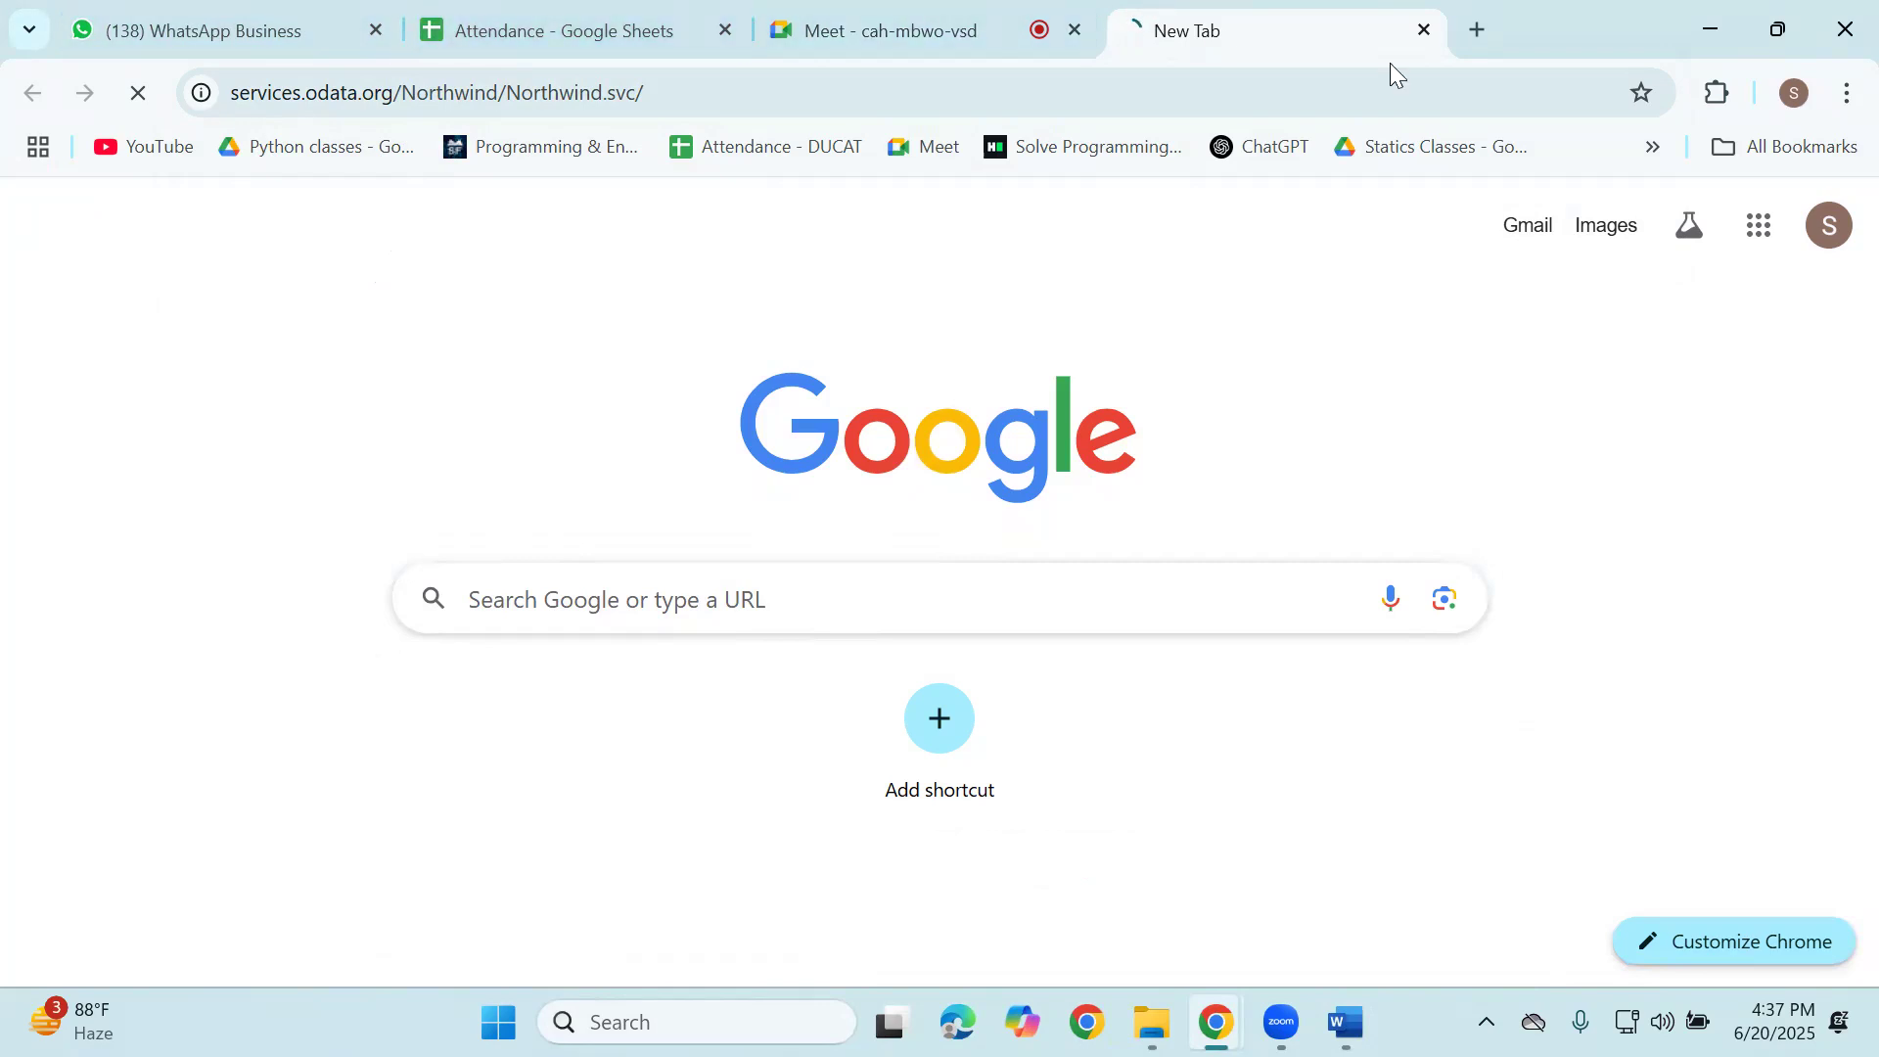
{"action": "left_click", "coordinate": [1474, 28]}
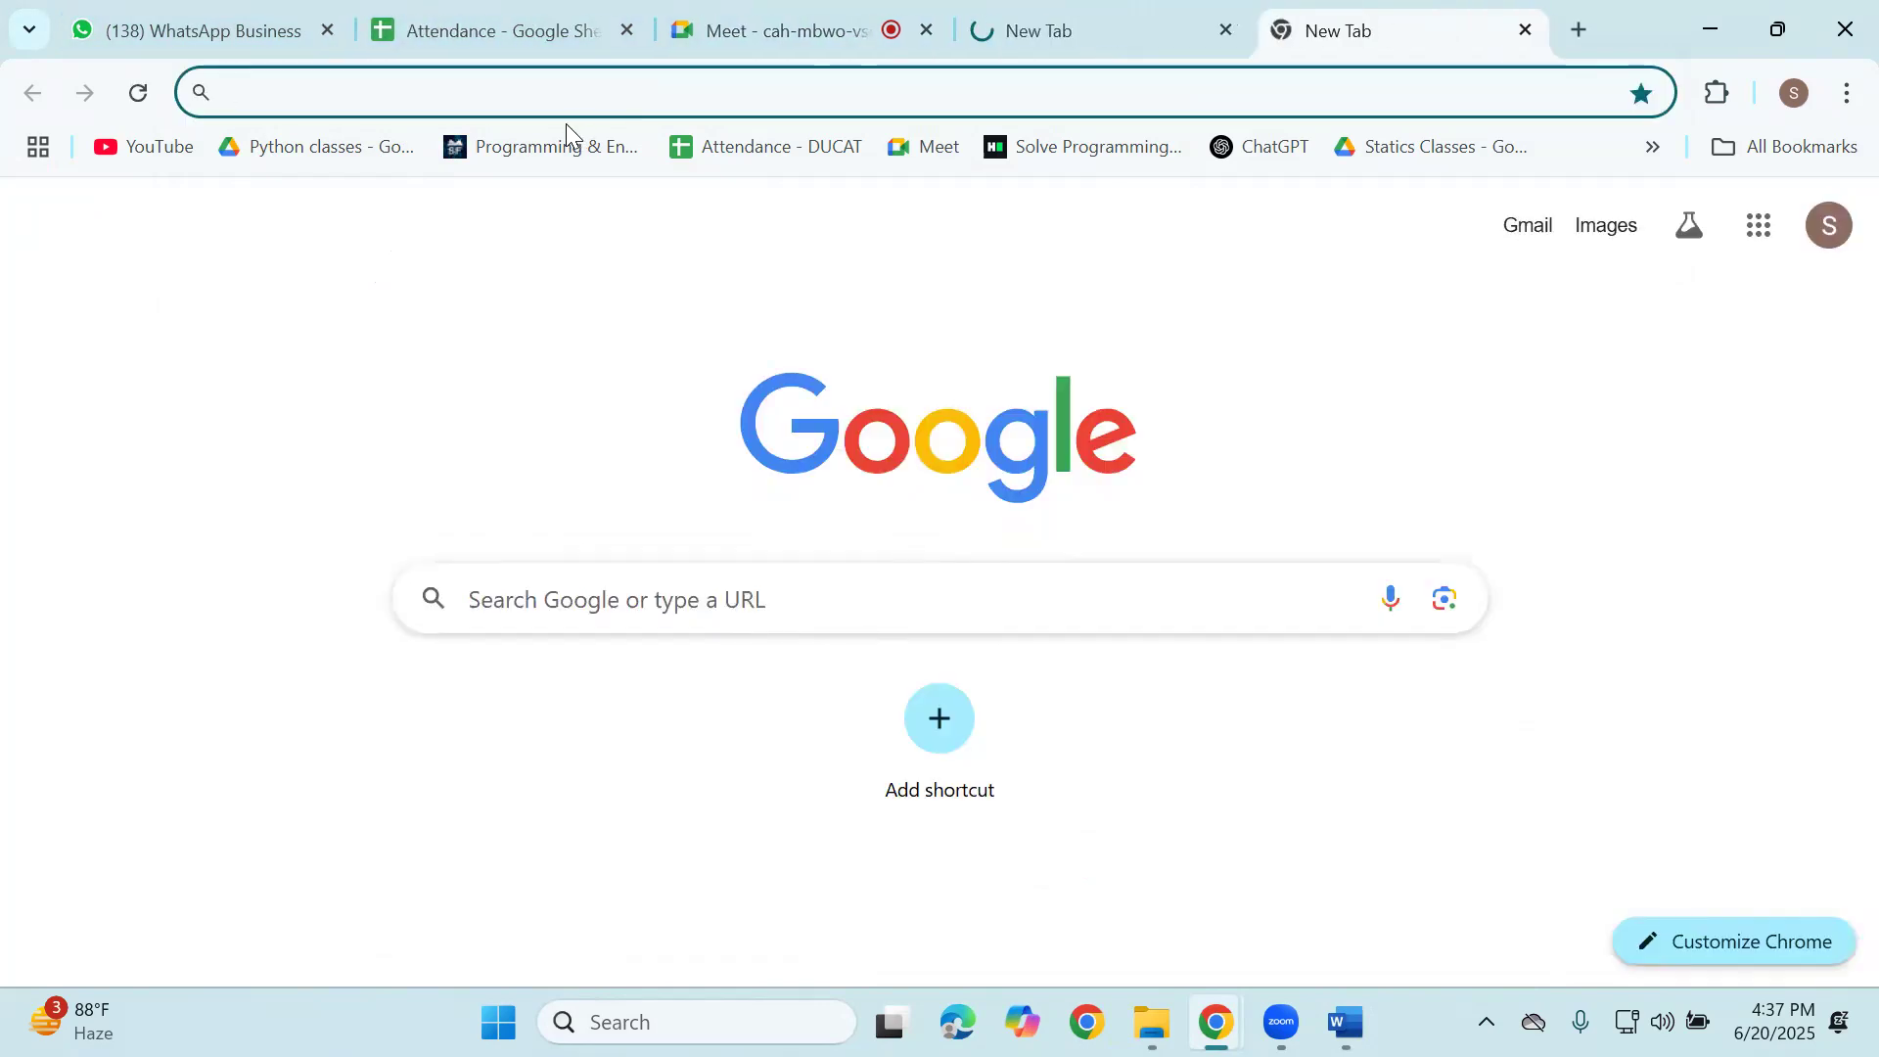
{"action": "type", "text": "vscode download"}
{"action": "key", "text": "Return"}
{"action": "key", "text": "ctrl+a"}
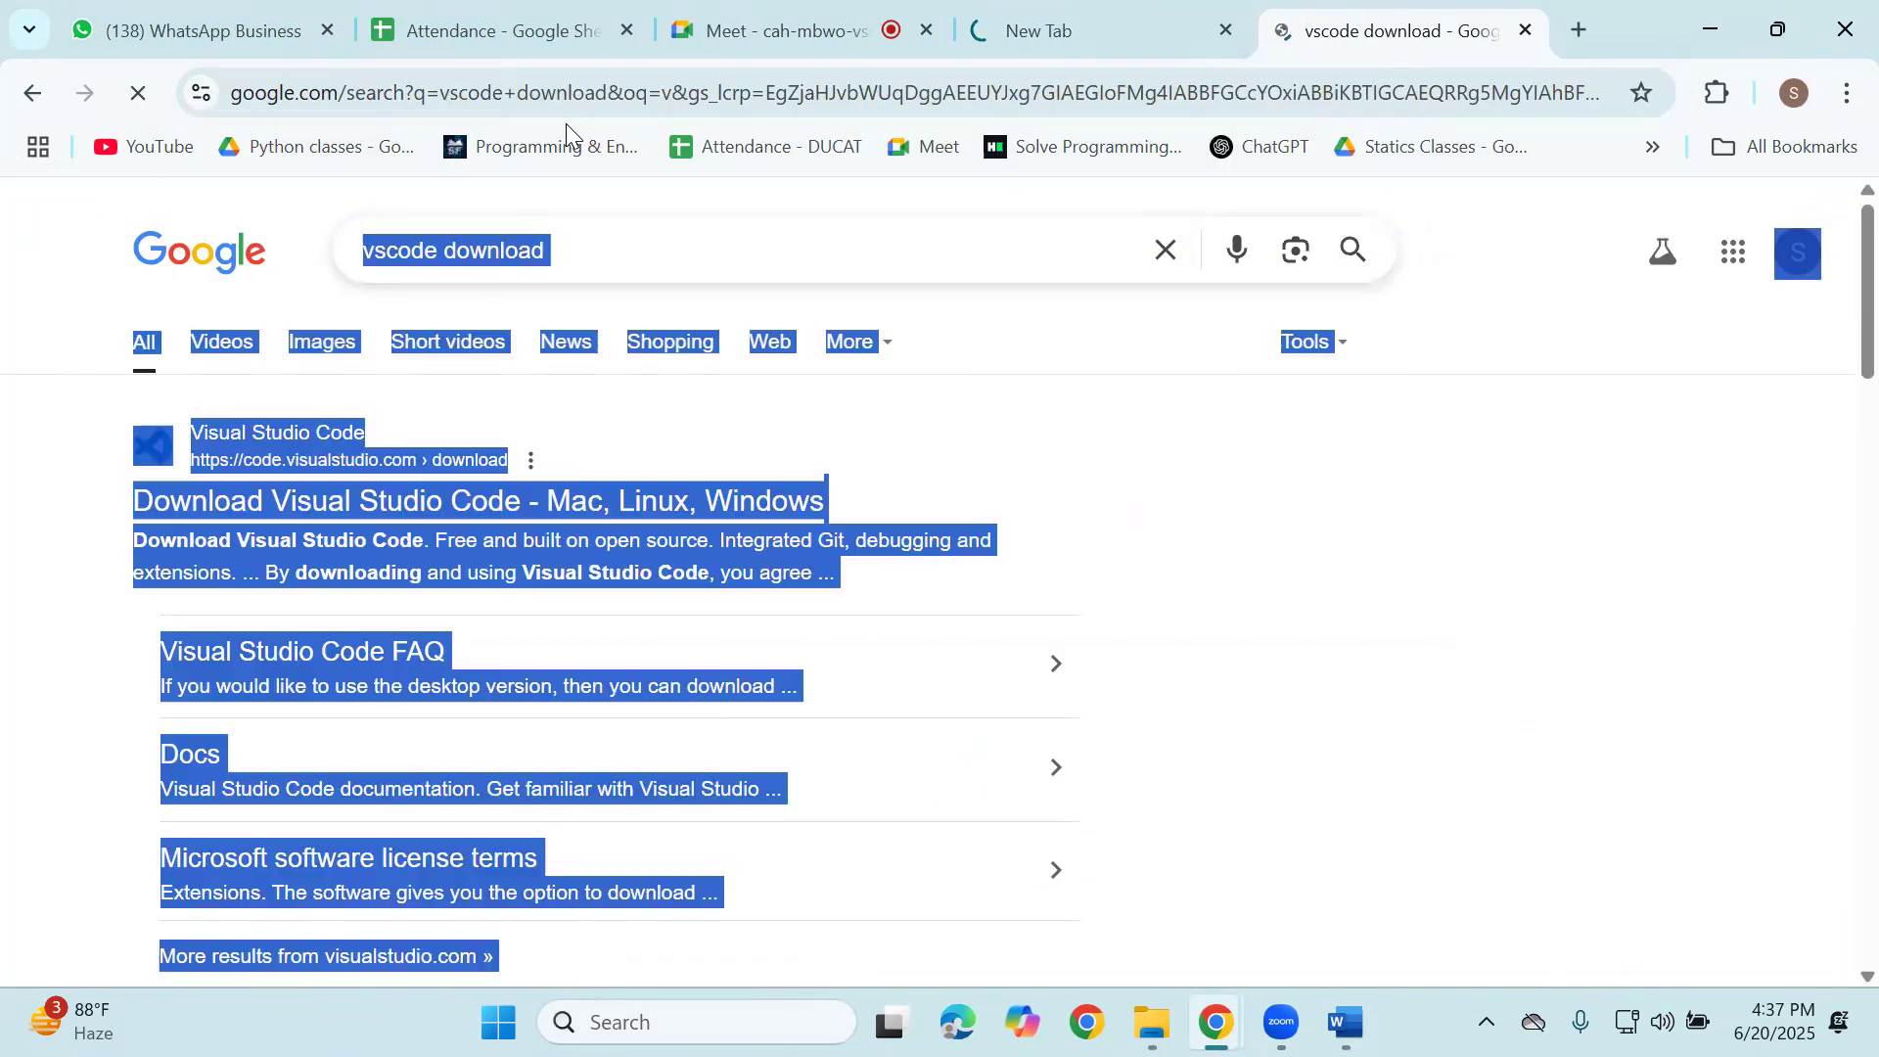
{"action": "left_click", "coordinate": [939, 90]}
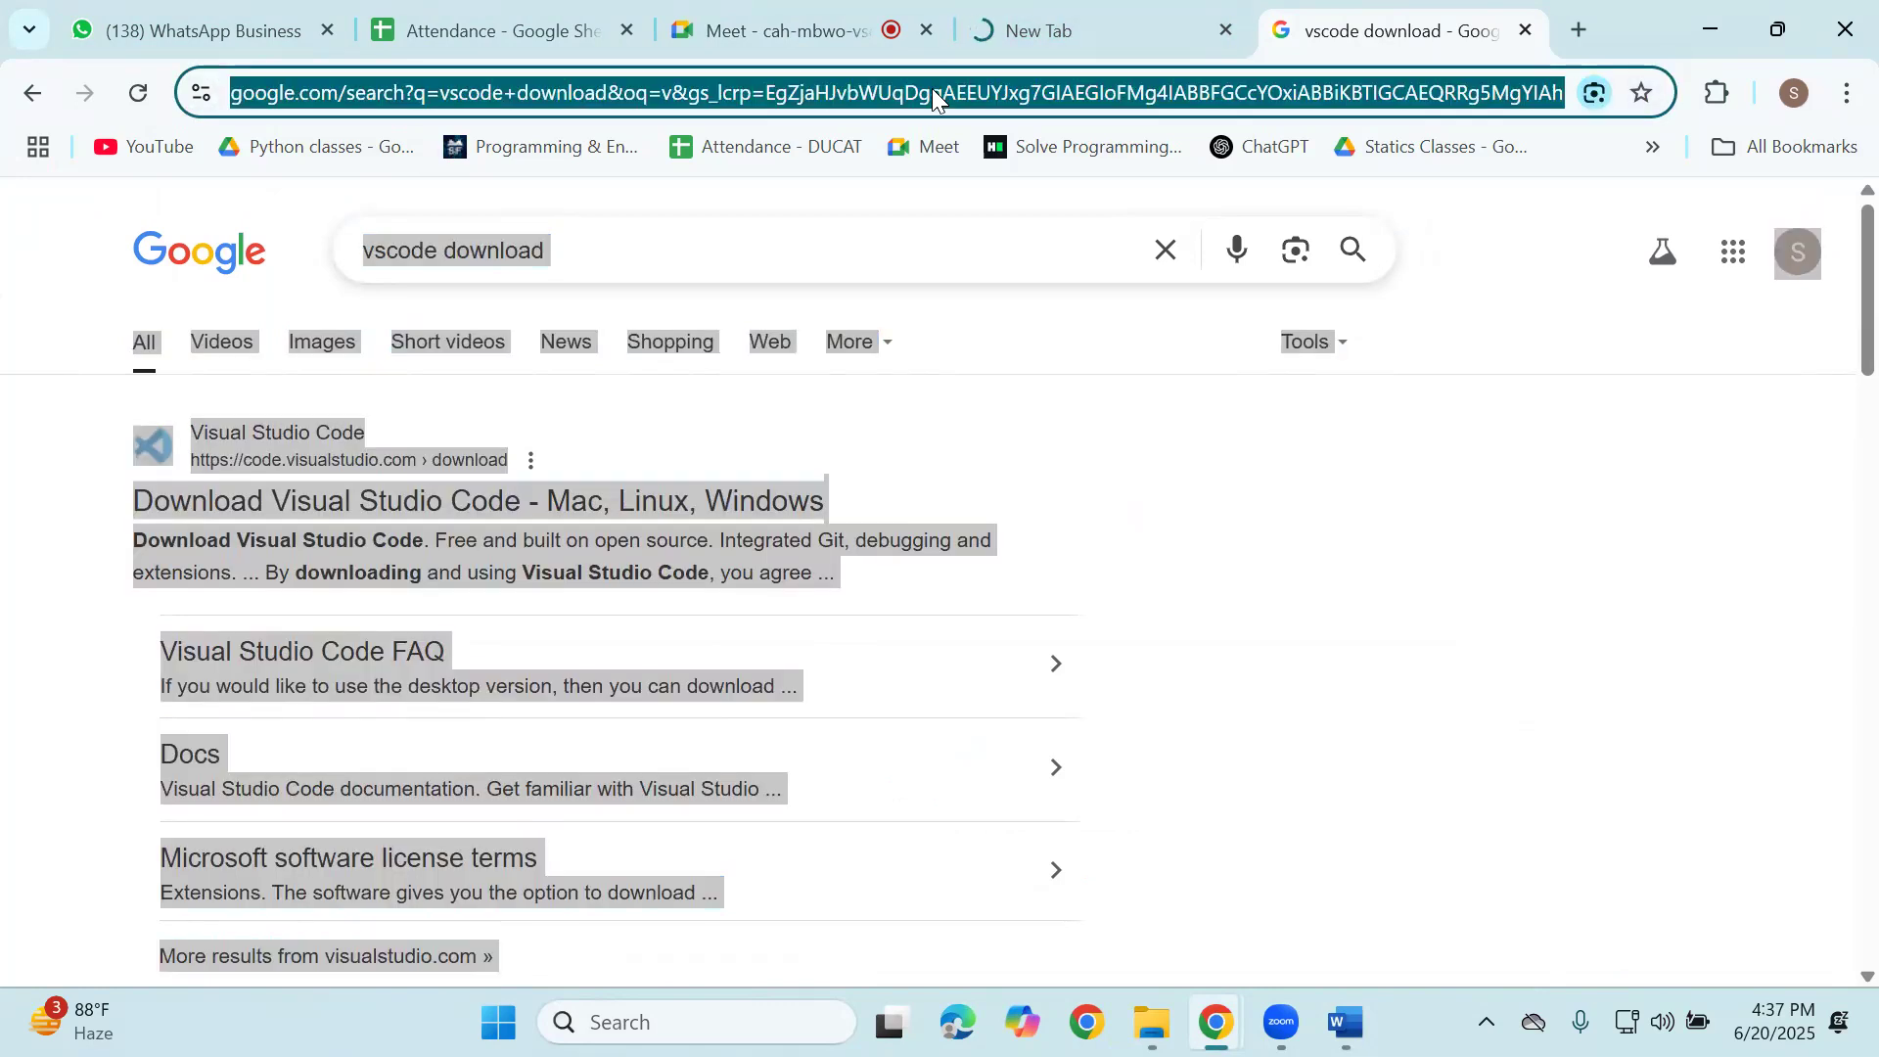
{"action": "key", "text": "ctrl+v"}
{"action": "key", "text": "Return"}
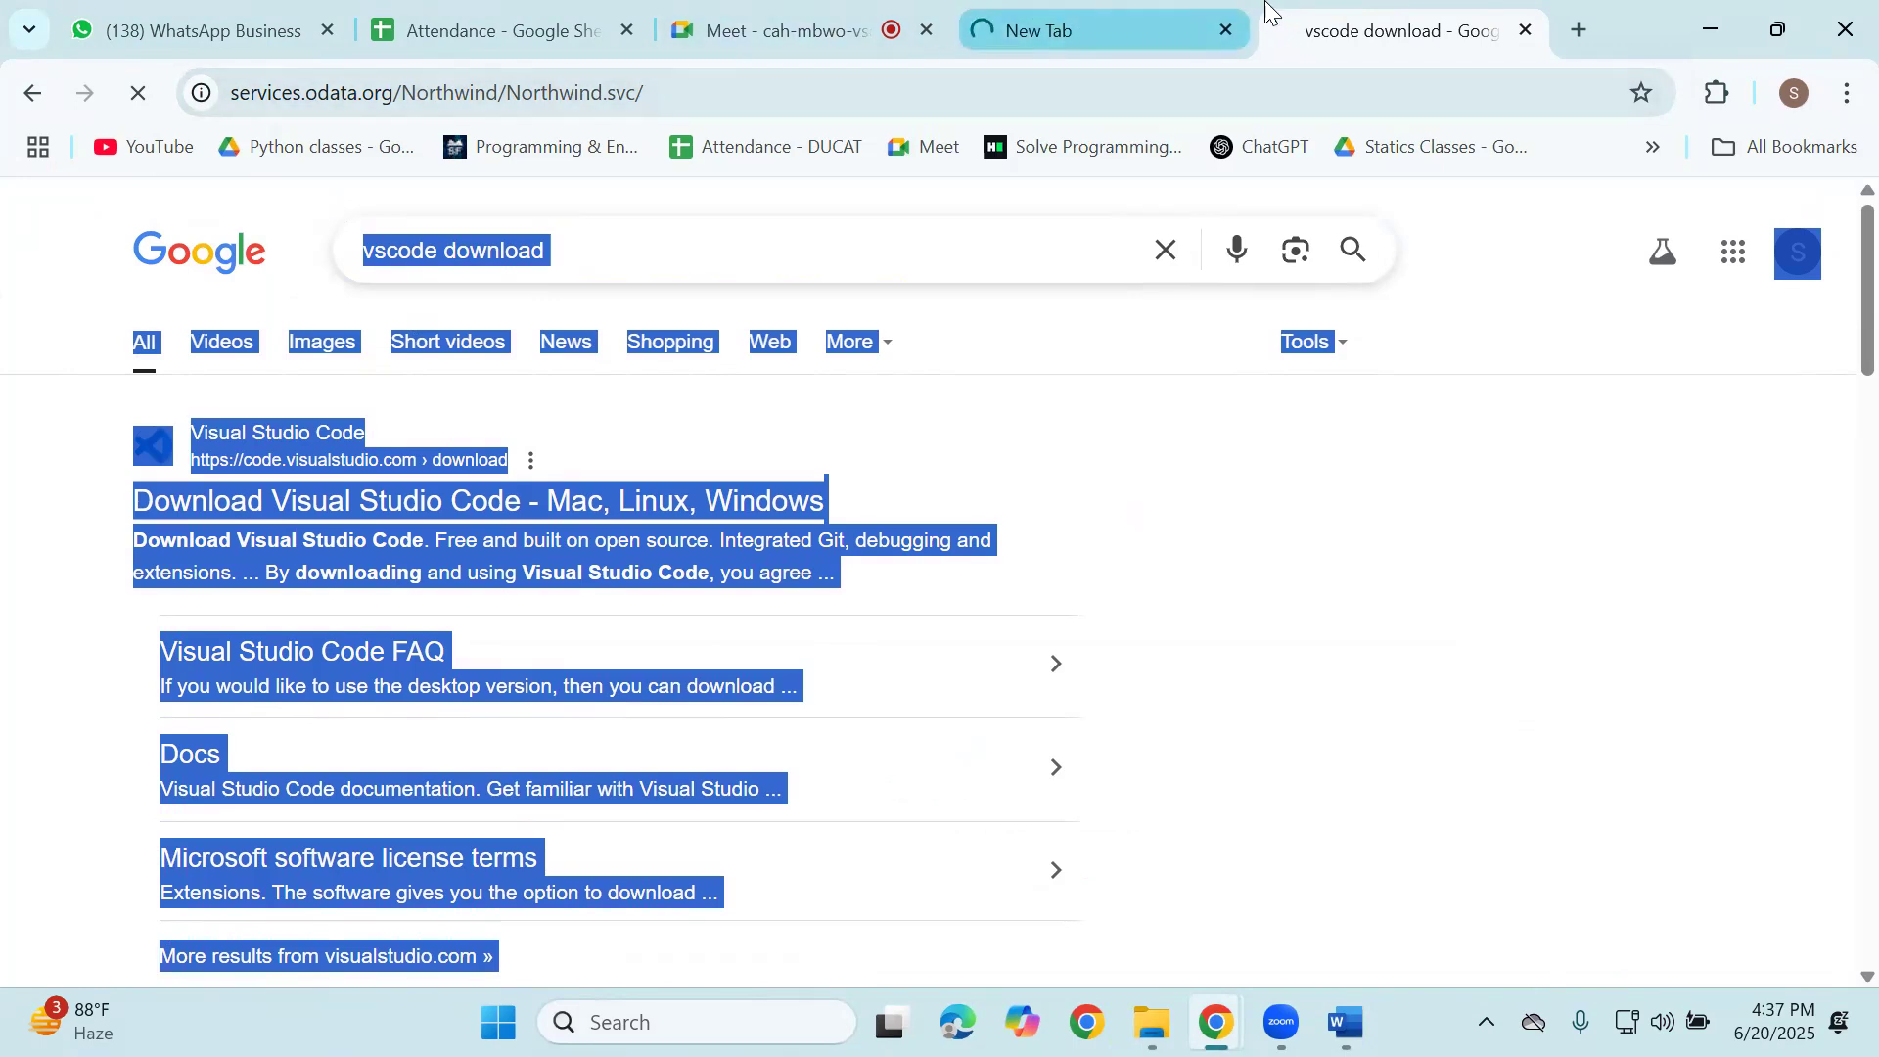
{"action": "left_click", "coordinate": [1527, 32]}
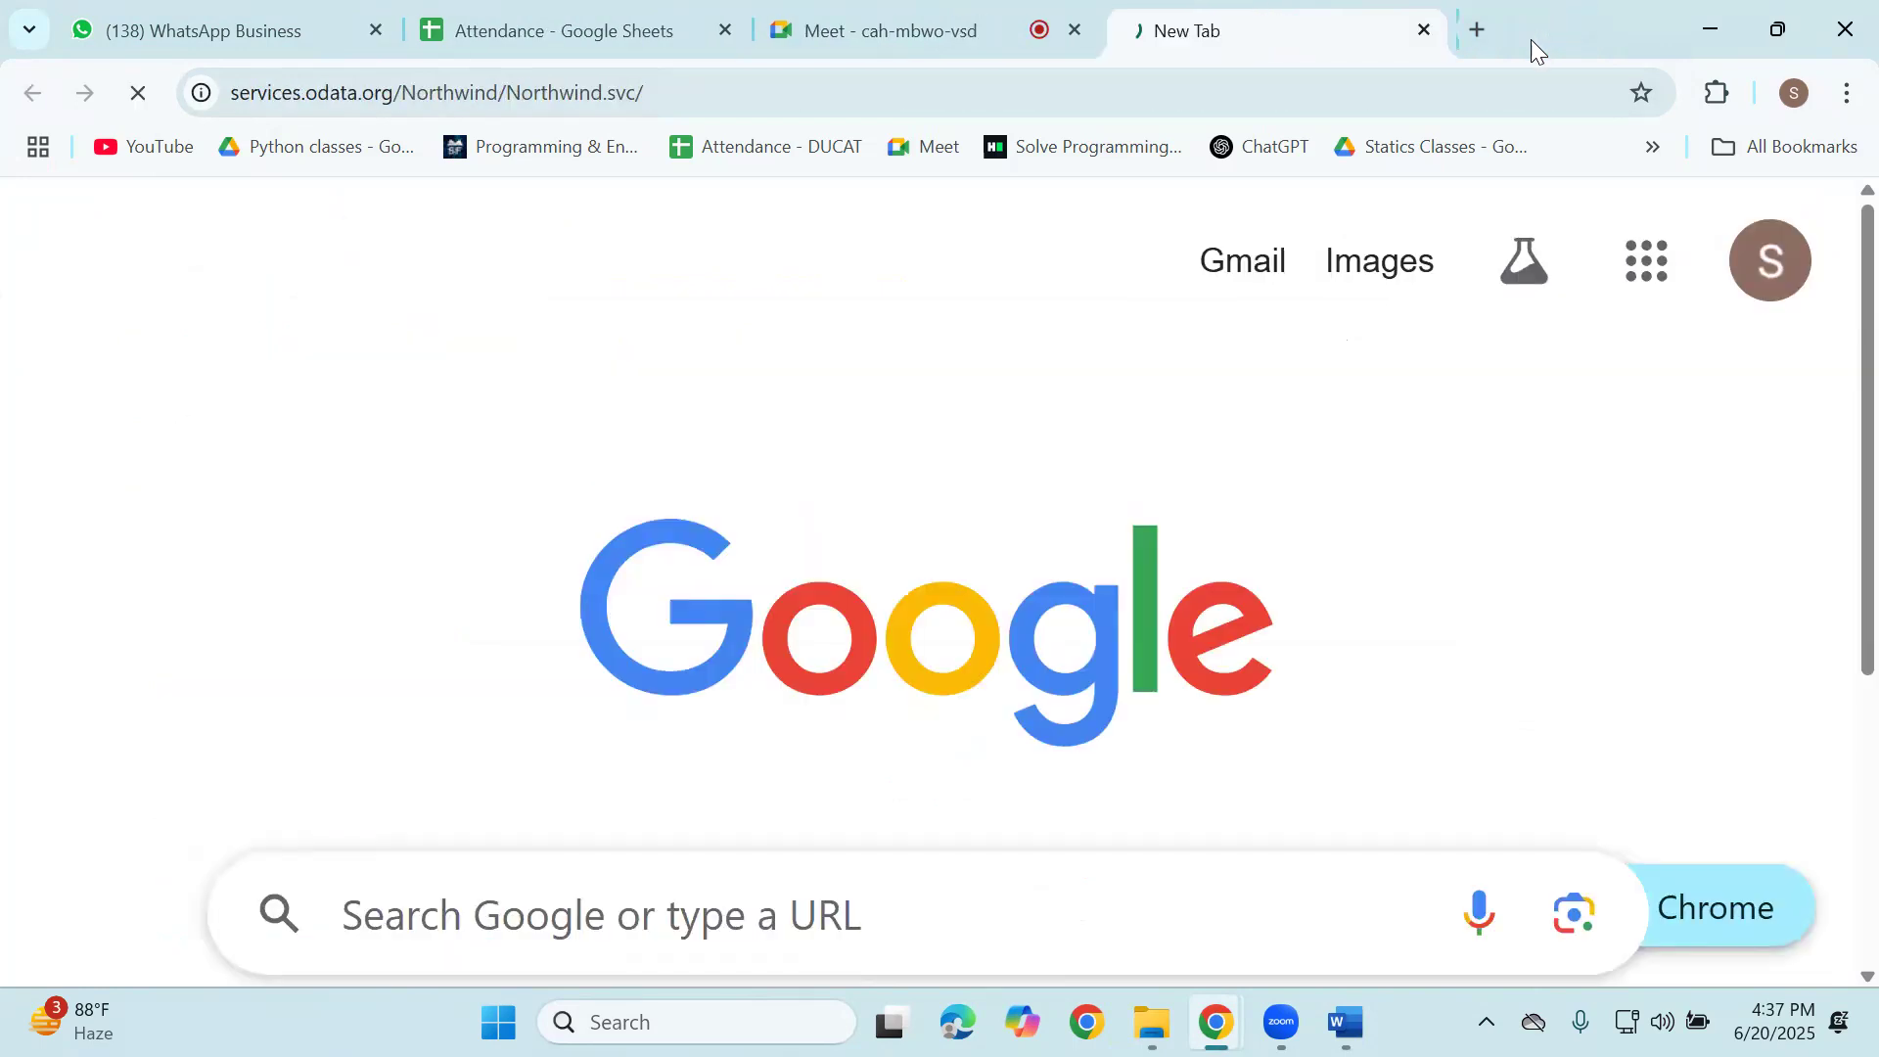
{"action": "left_click", "coordinate": [1423, 33]}
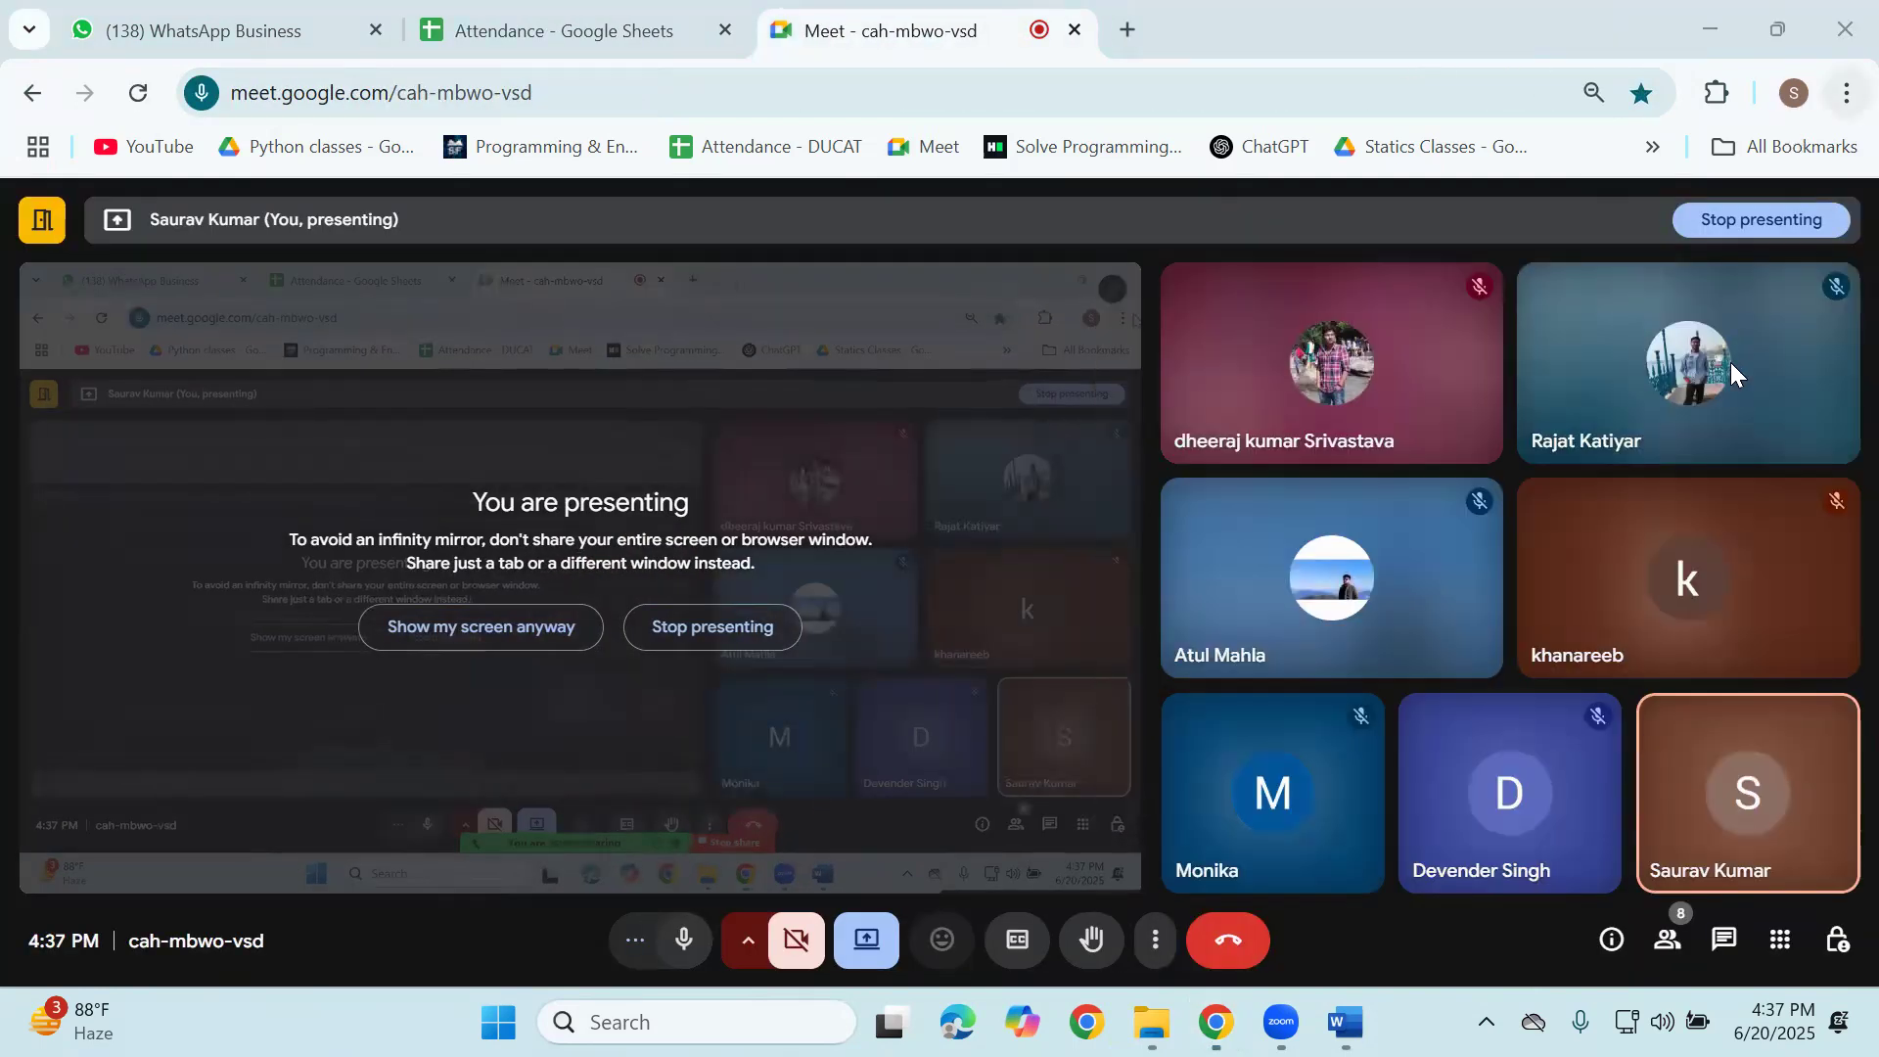
{"action": "left_click", "coordinate": [1847, 92]}
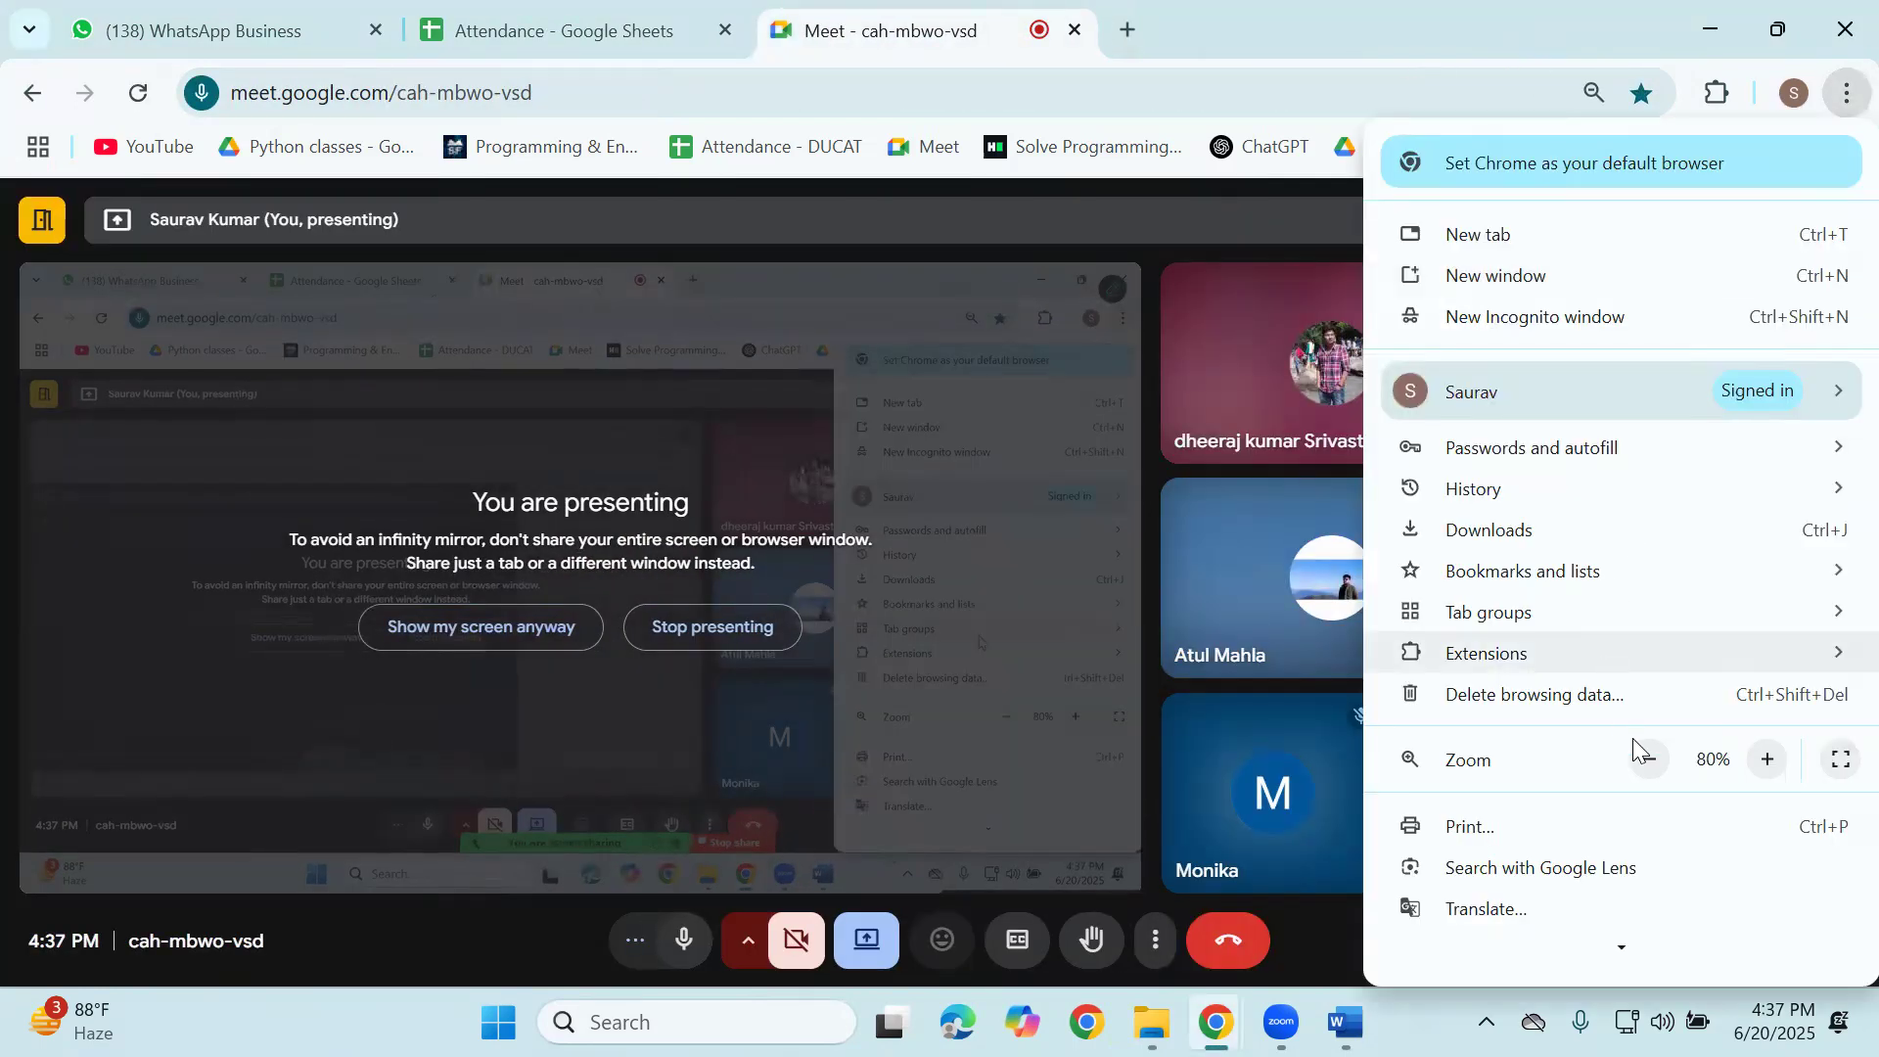
{"action": "left_click", "coordinate": [1764, 759]}
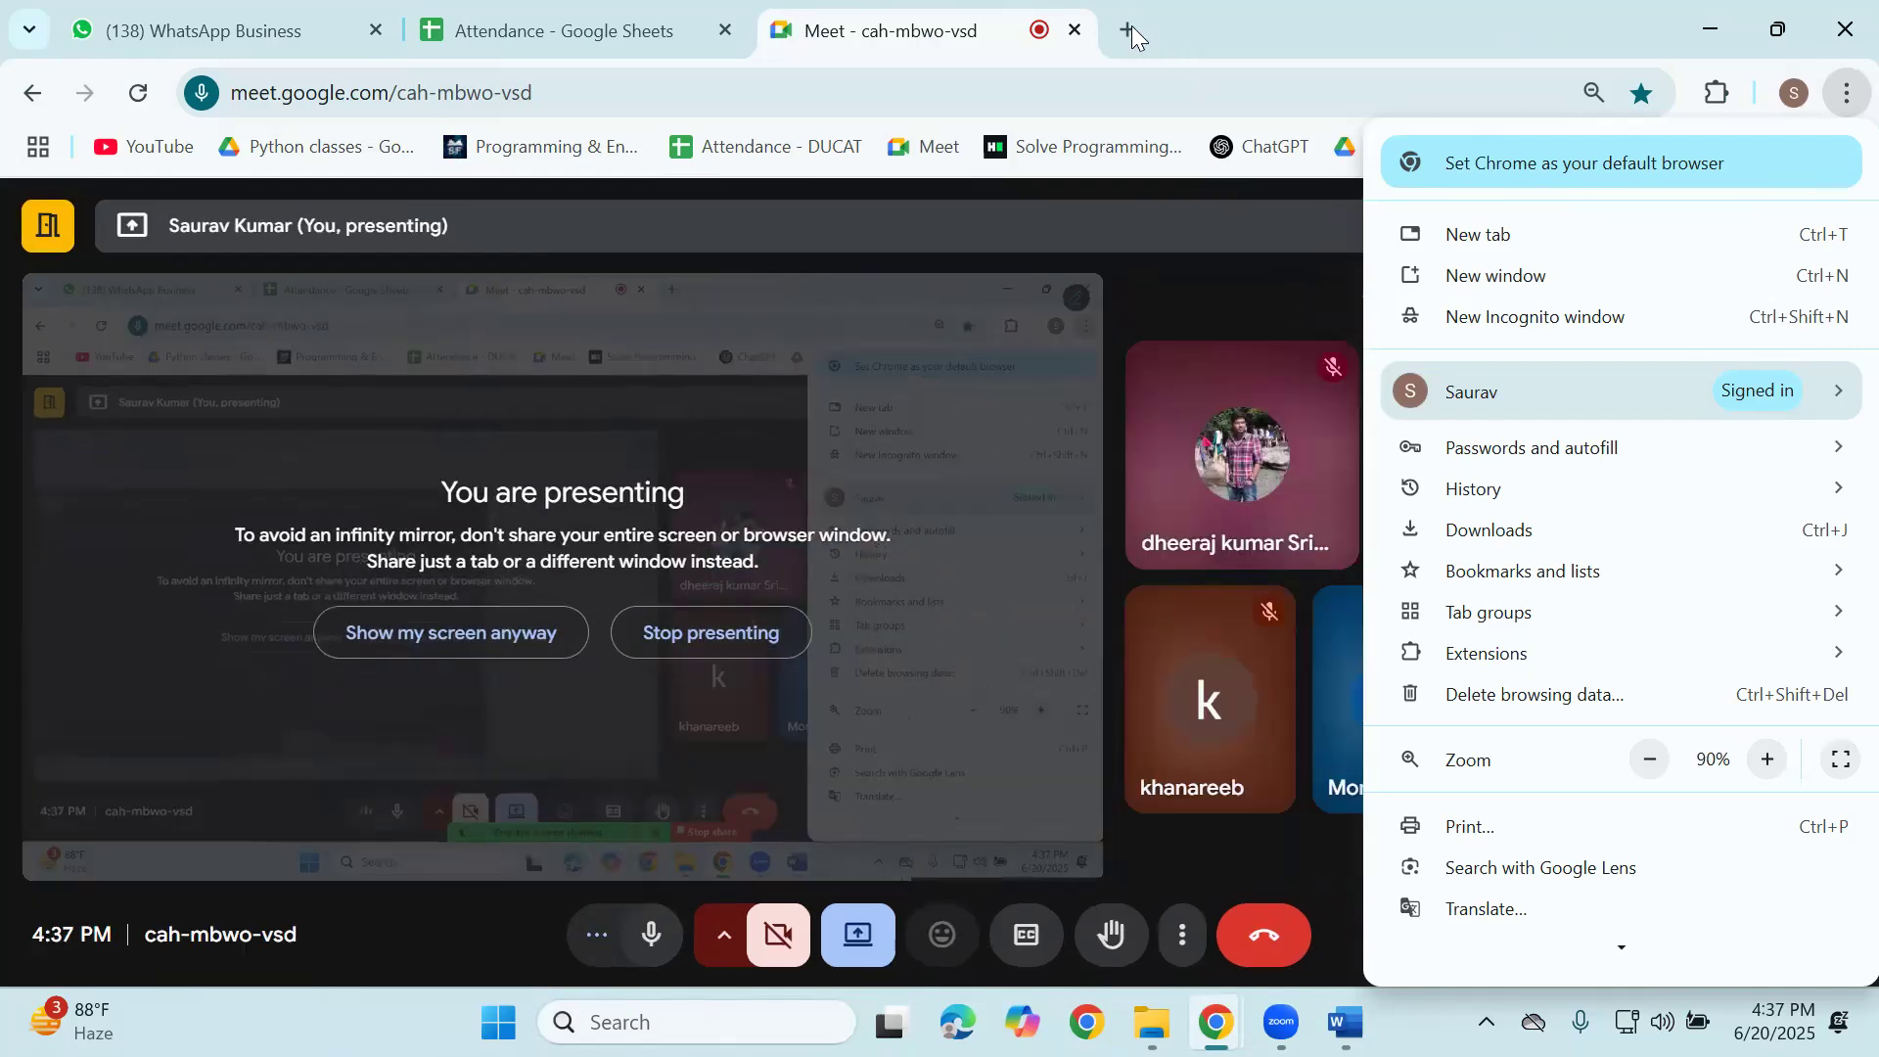
{"action": "left_click", "coordinate": [1131, 25]}
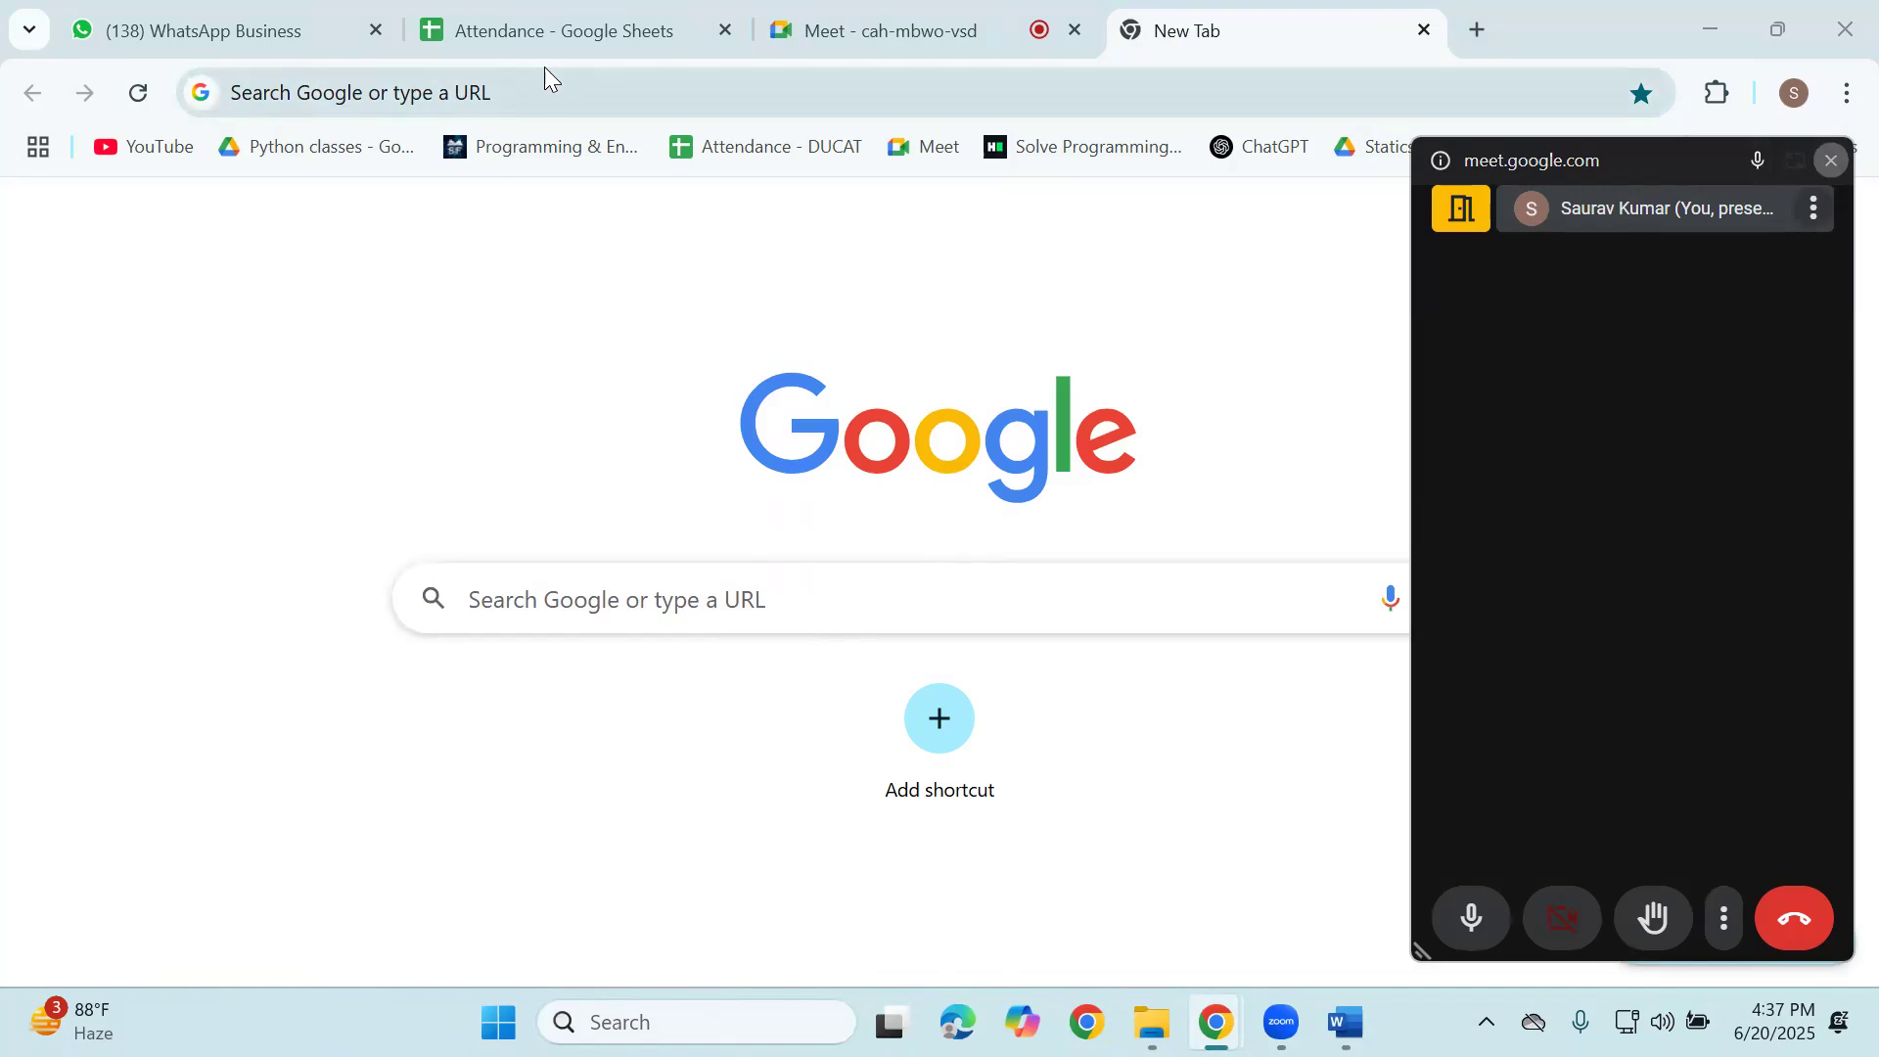
{"action": "left_click", "coordinate": [408, 83]}
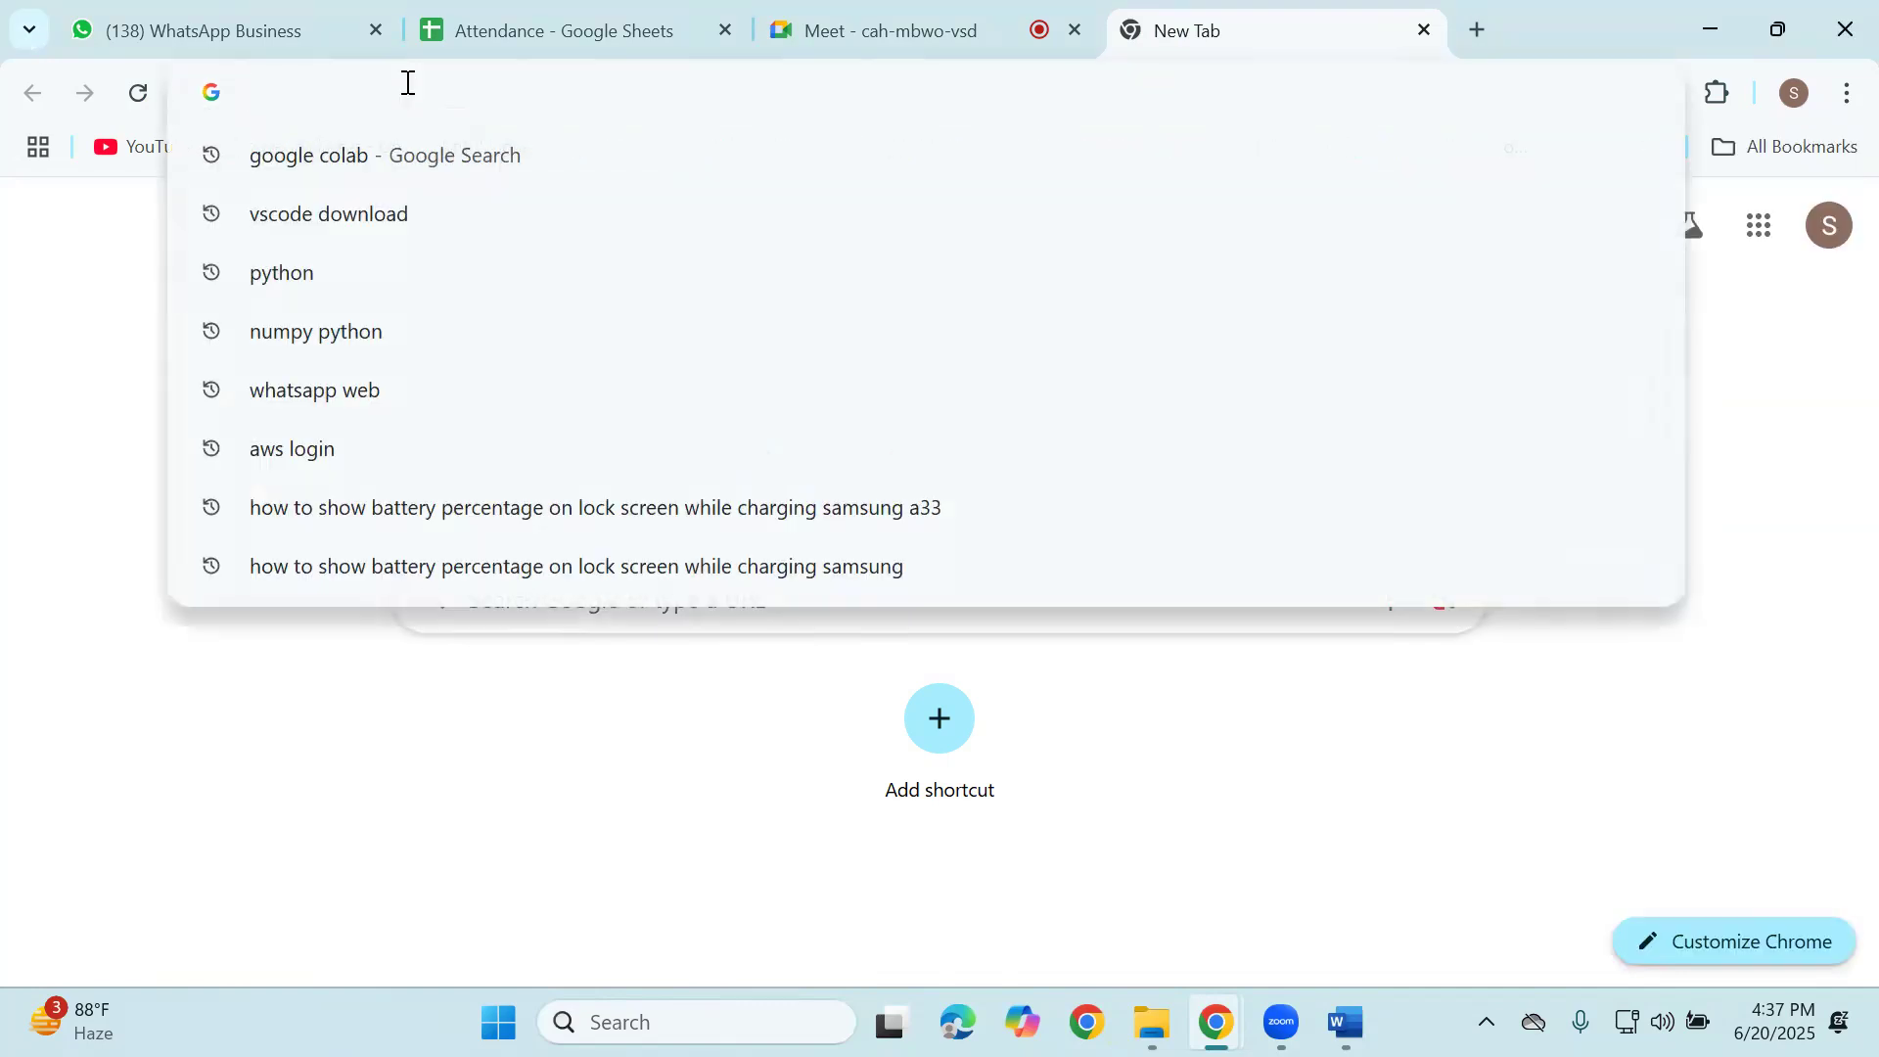
{"action": "key", "text": "ctrl+v"}
{"action": "key", "text": "Return"}
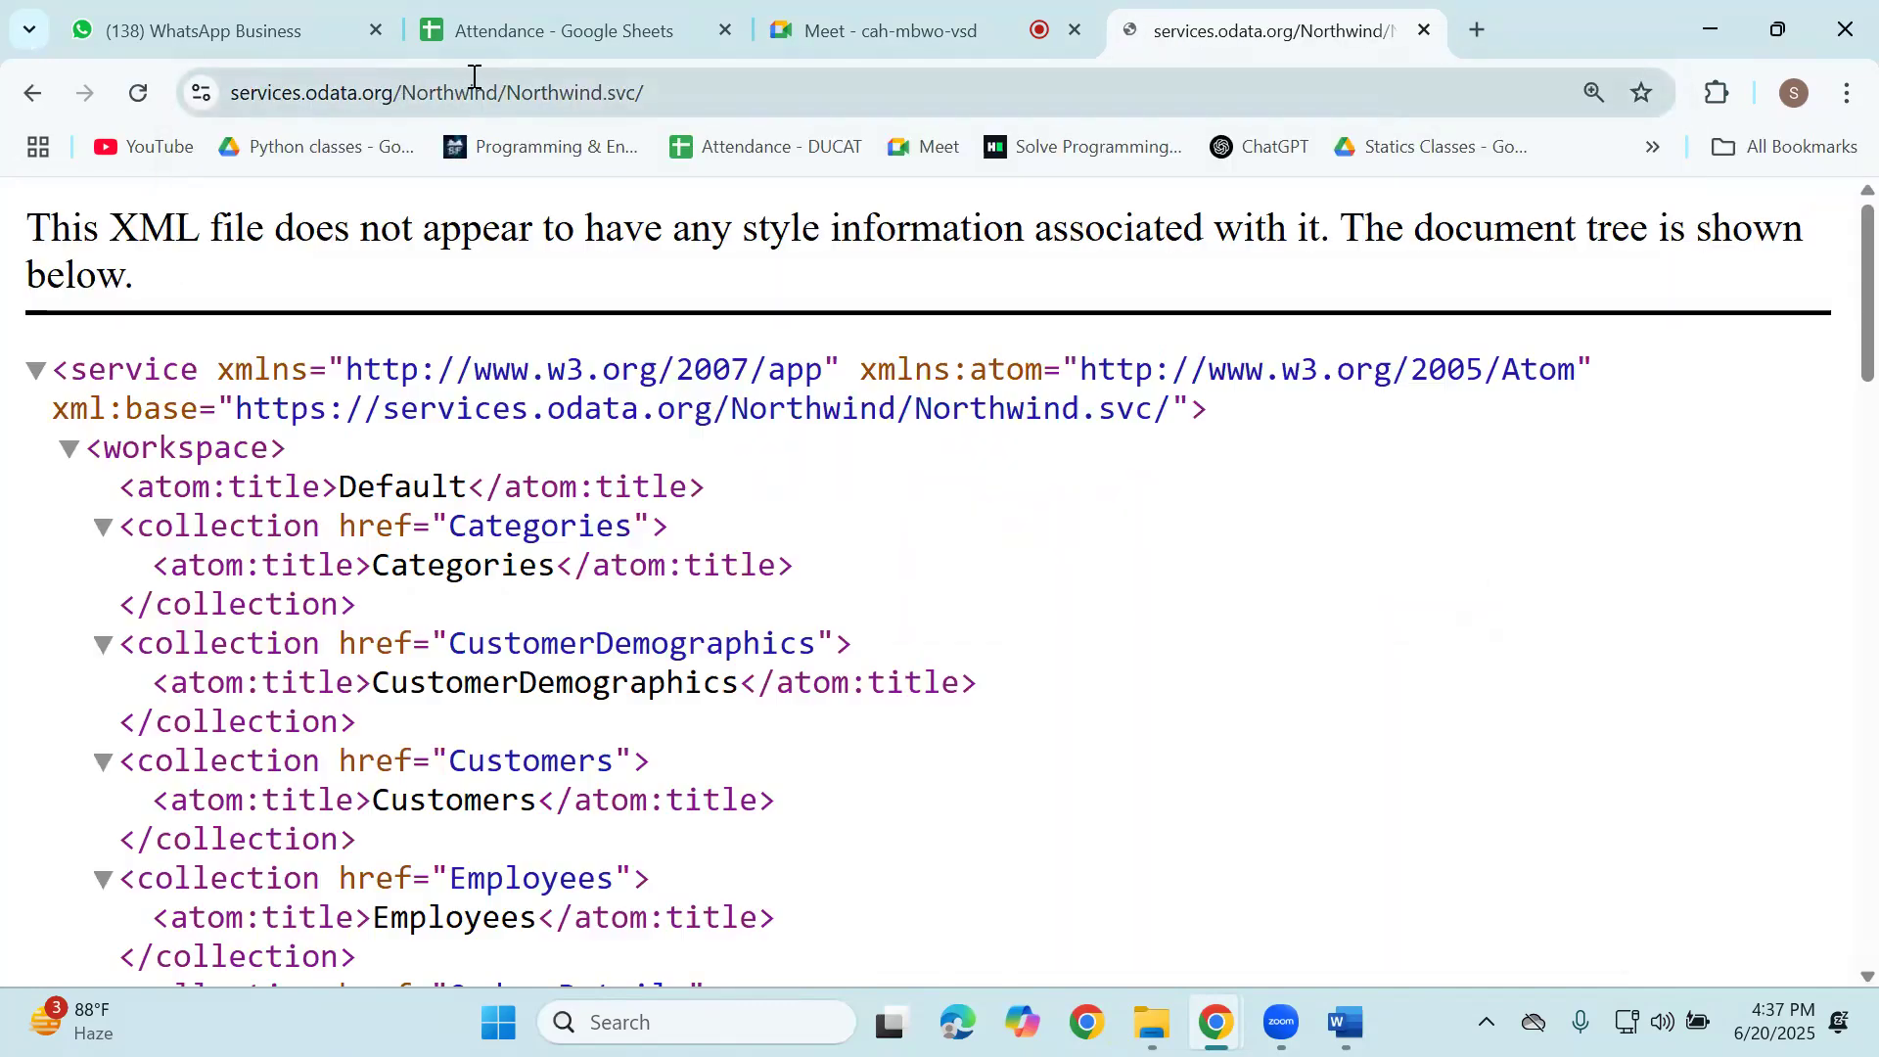
Examine the Northwind service's XML, highlighting the "XML file" wording, a collection tag, and the Categories collection's href and title.
{"action": "scroll", "coordinate": [509, 480], "scroll_direction": "up", "scroll_amount": 1}
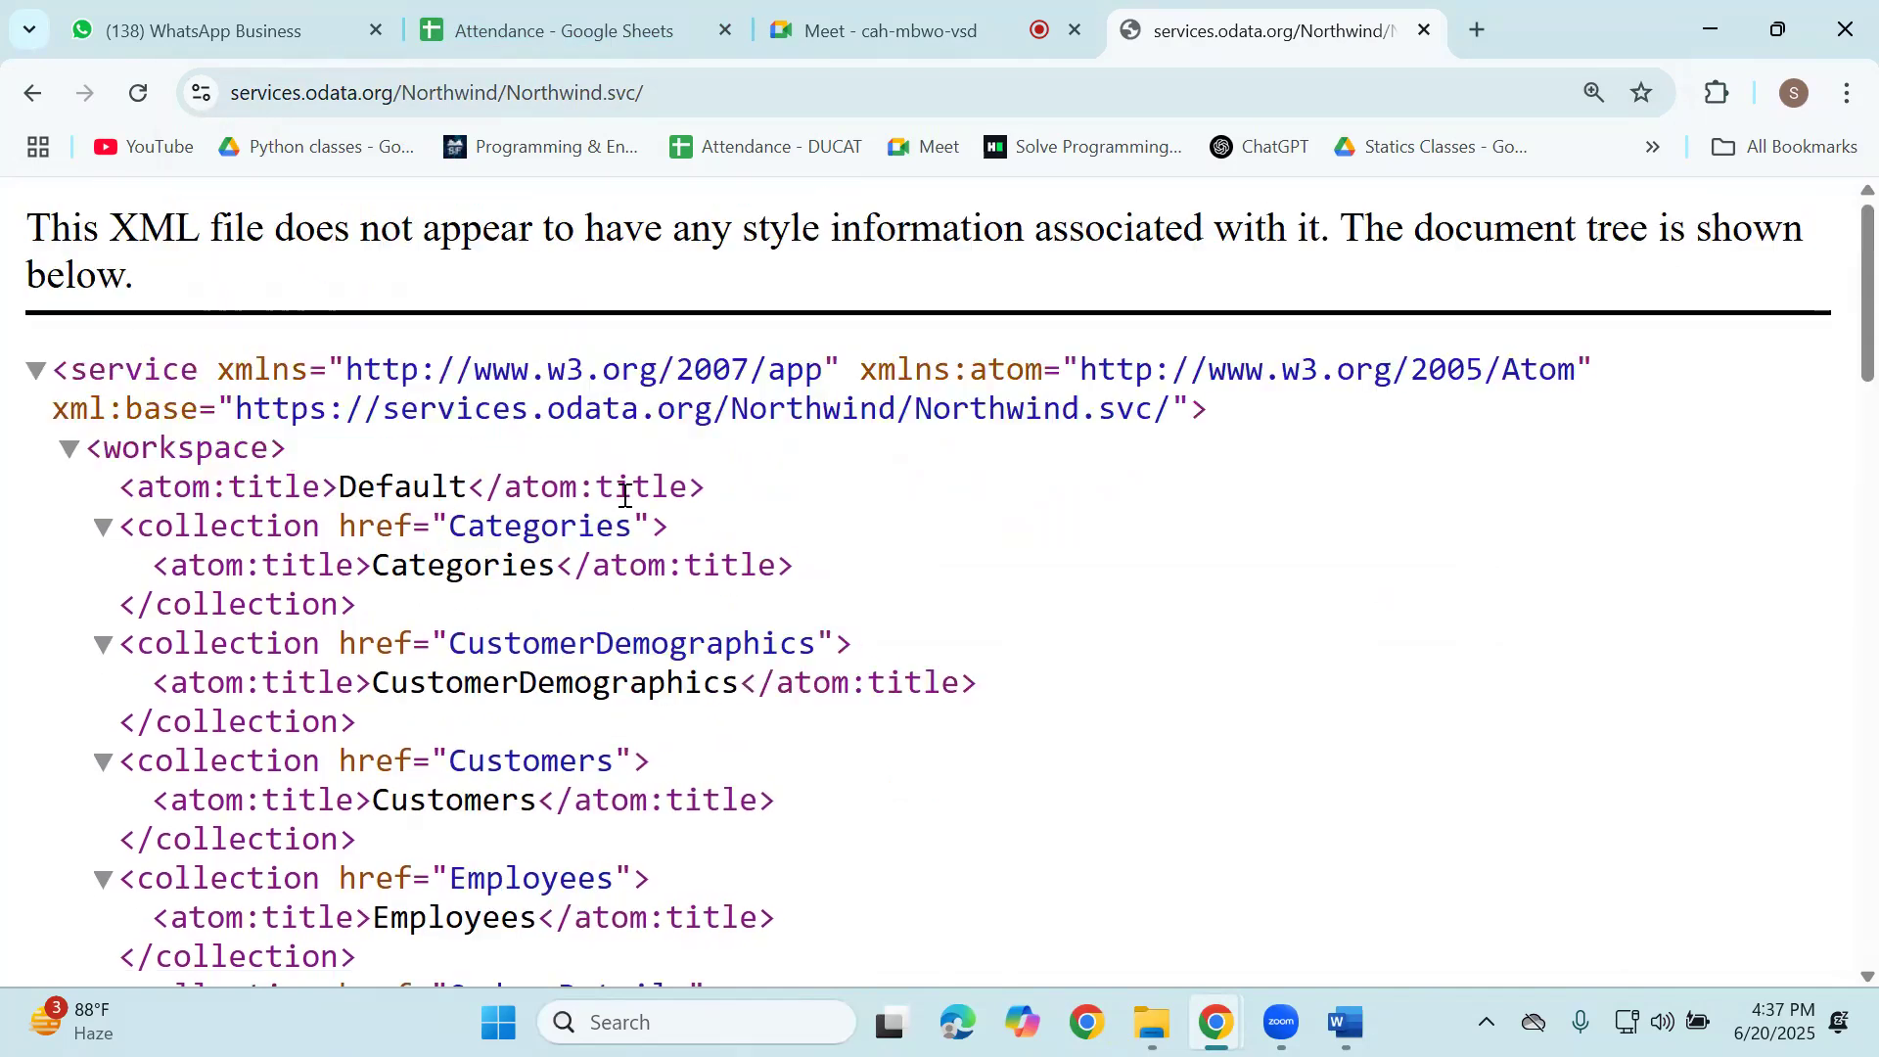
{"action": "left_click_drag", "start_coordinate": [116, 225], "coordinate": [273, 227]}
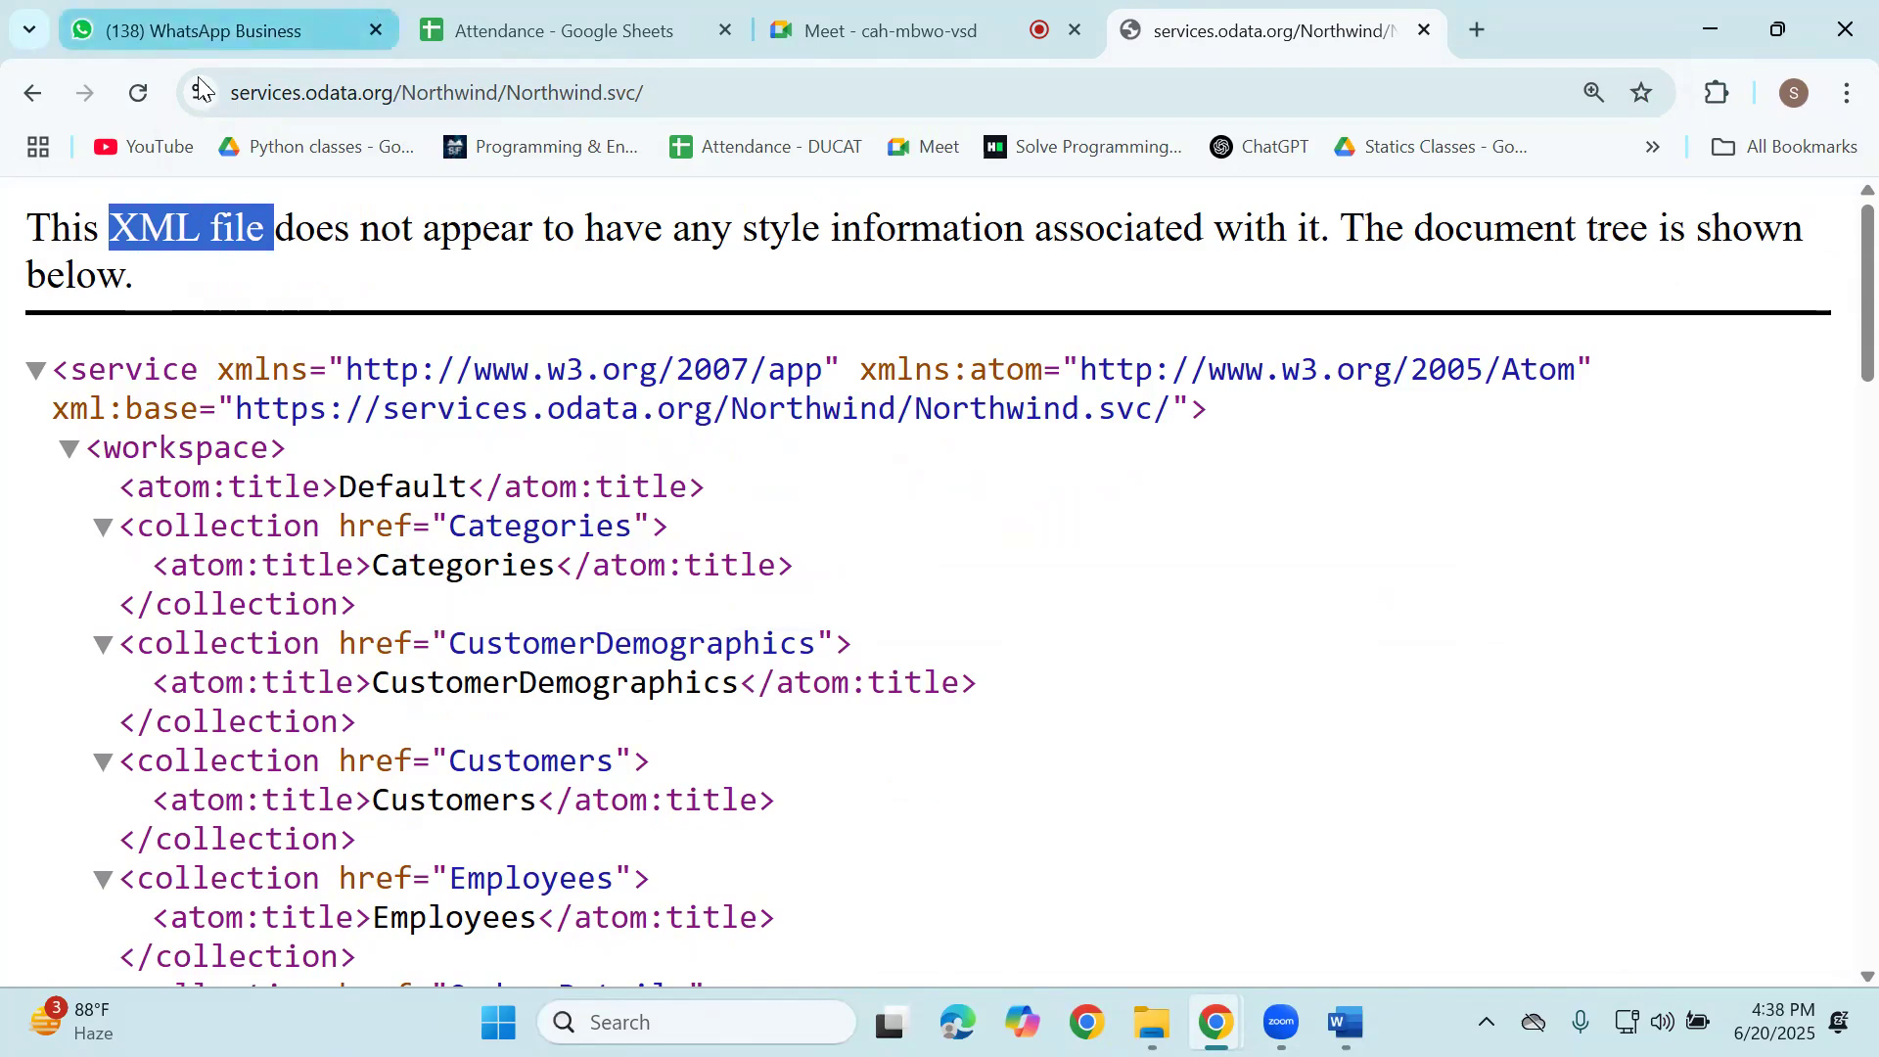
{"action": "scroll", "coordinate": [196, 519], "scroll_direction": "down", "scroll_amount": 1}
{"action": "left_click_drag", "start_coordinate": [147, 501], "coordinate": [350, 486]}
{"action": "scroll", "coordinate": [205, 617], "scroll_direction": "down", "scroll_amount": 3}
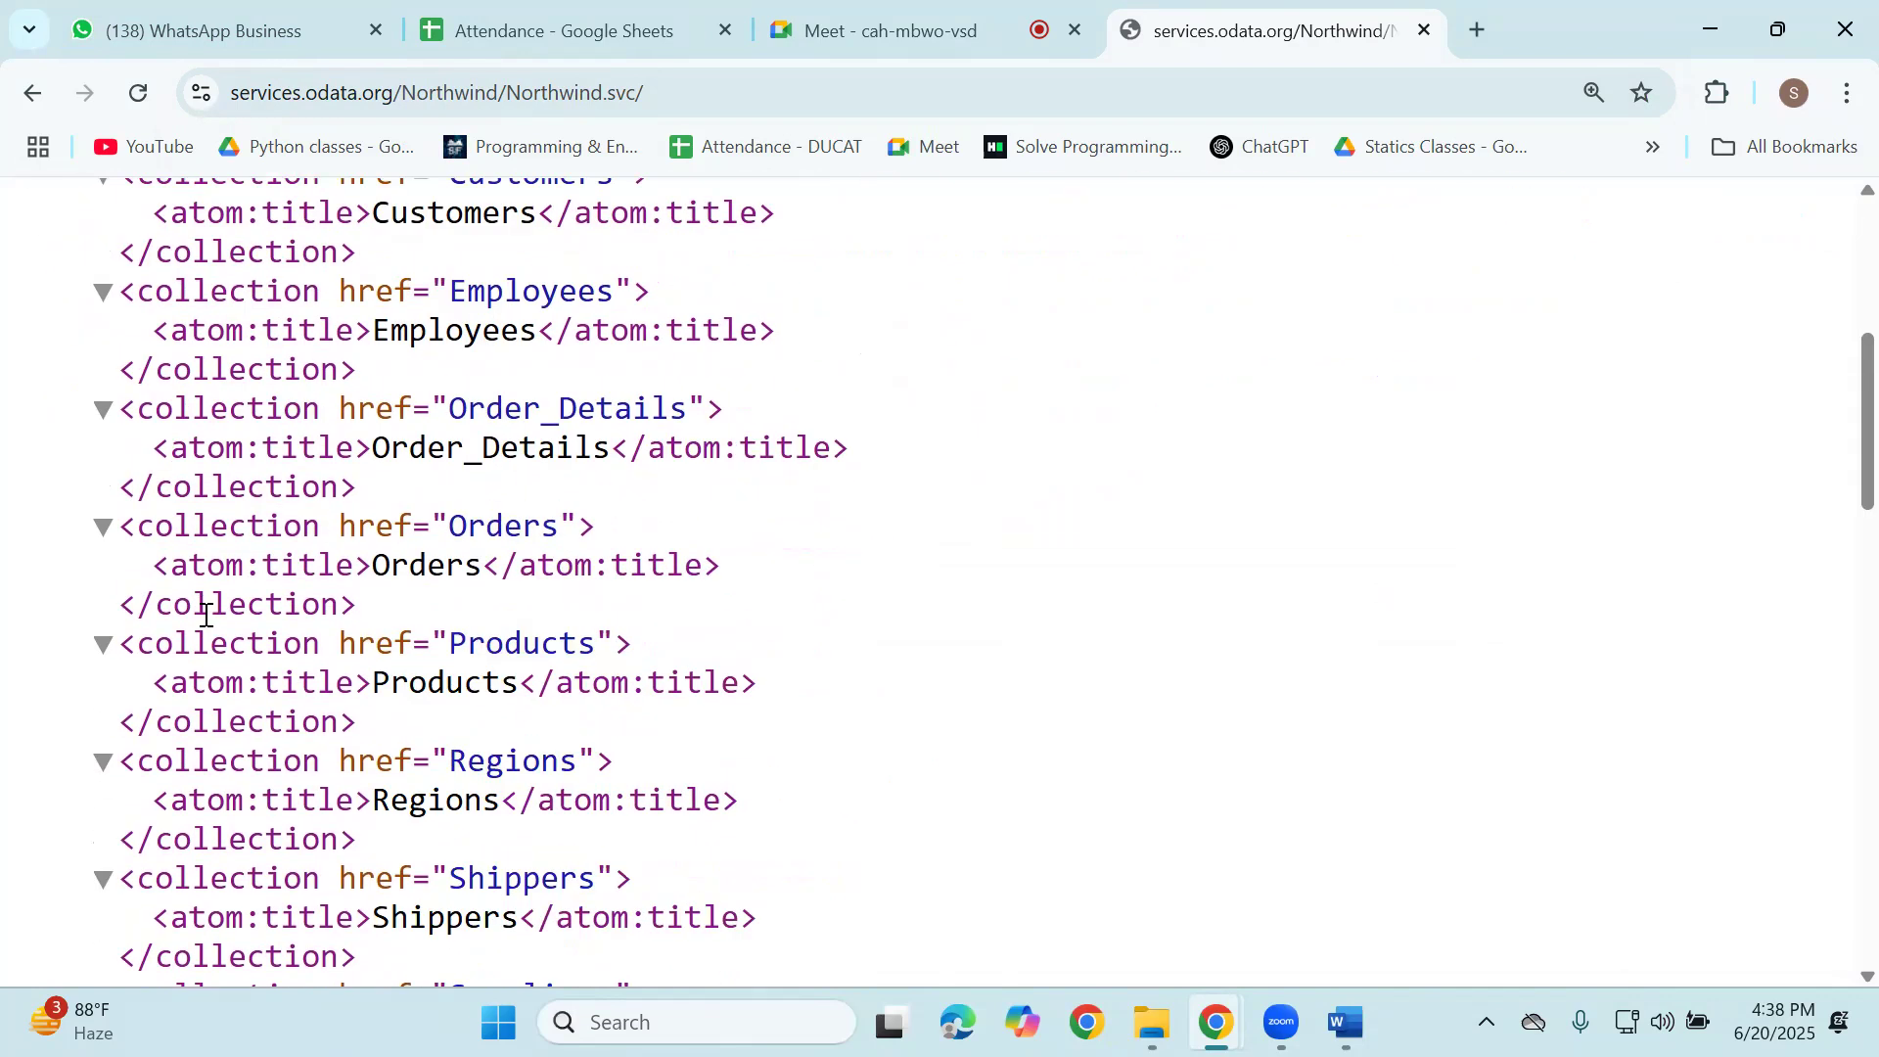
{"action": "scroll", "coordinate": [438, 618], "scroll_direction": "up", "scroll_amount": 4}
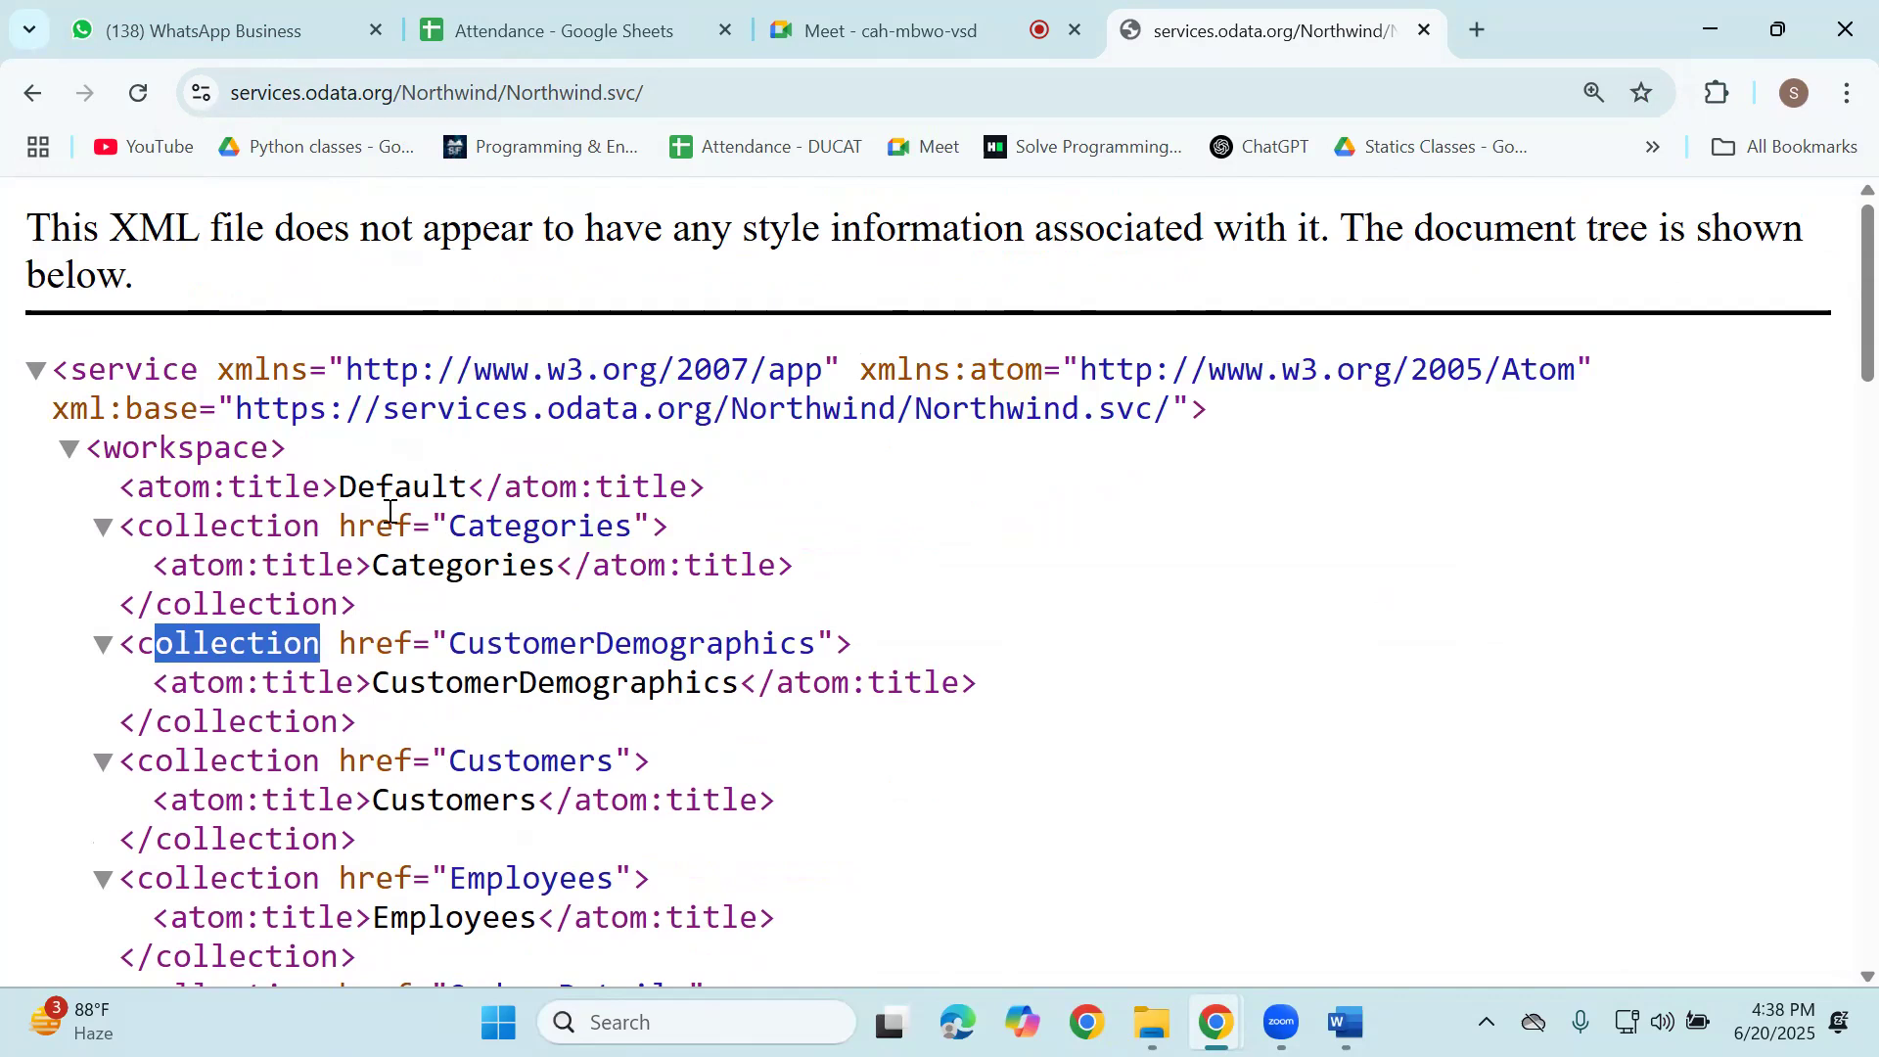
{"action": "left_click_drag", "start_coordinate": [441, 526], "coordinate": [627, 511]}
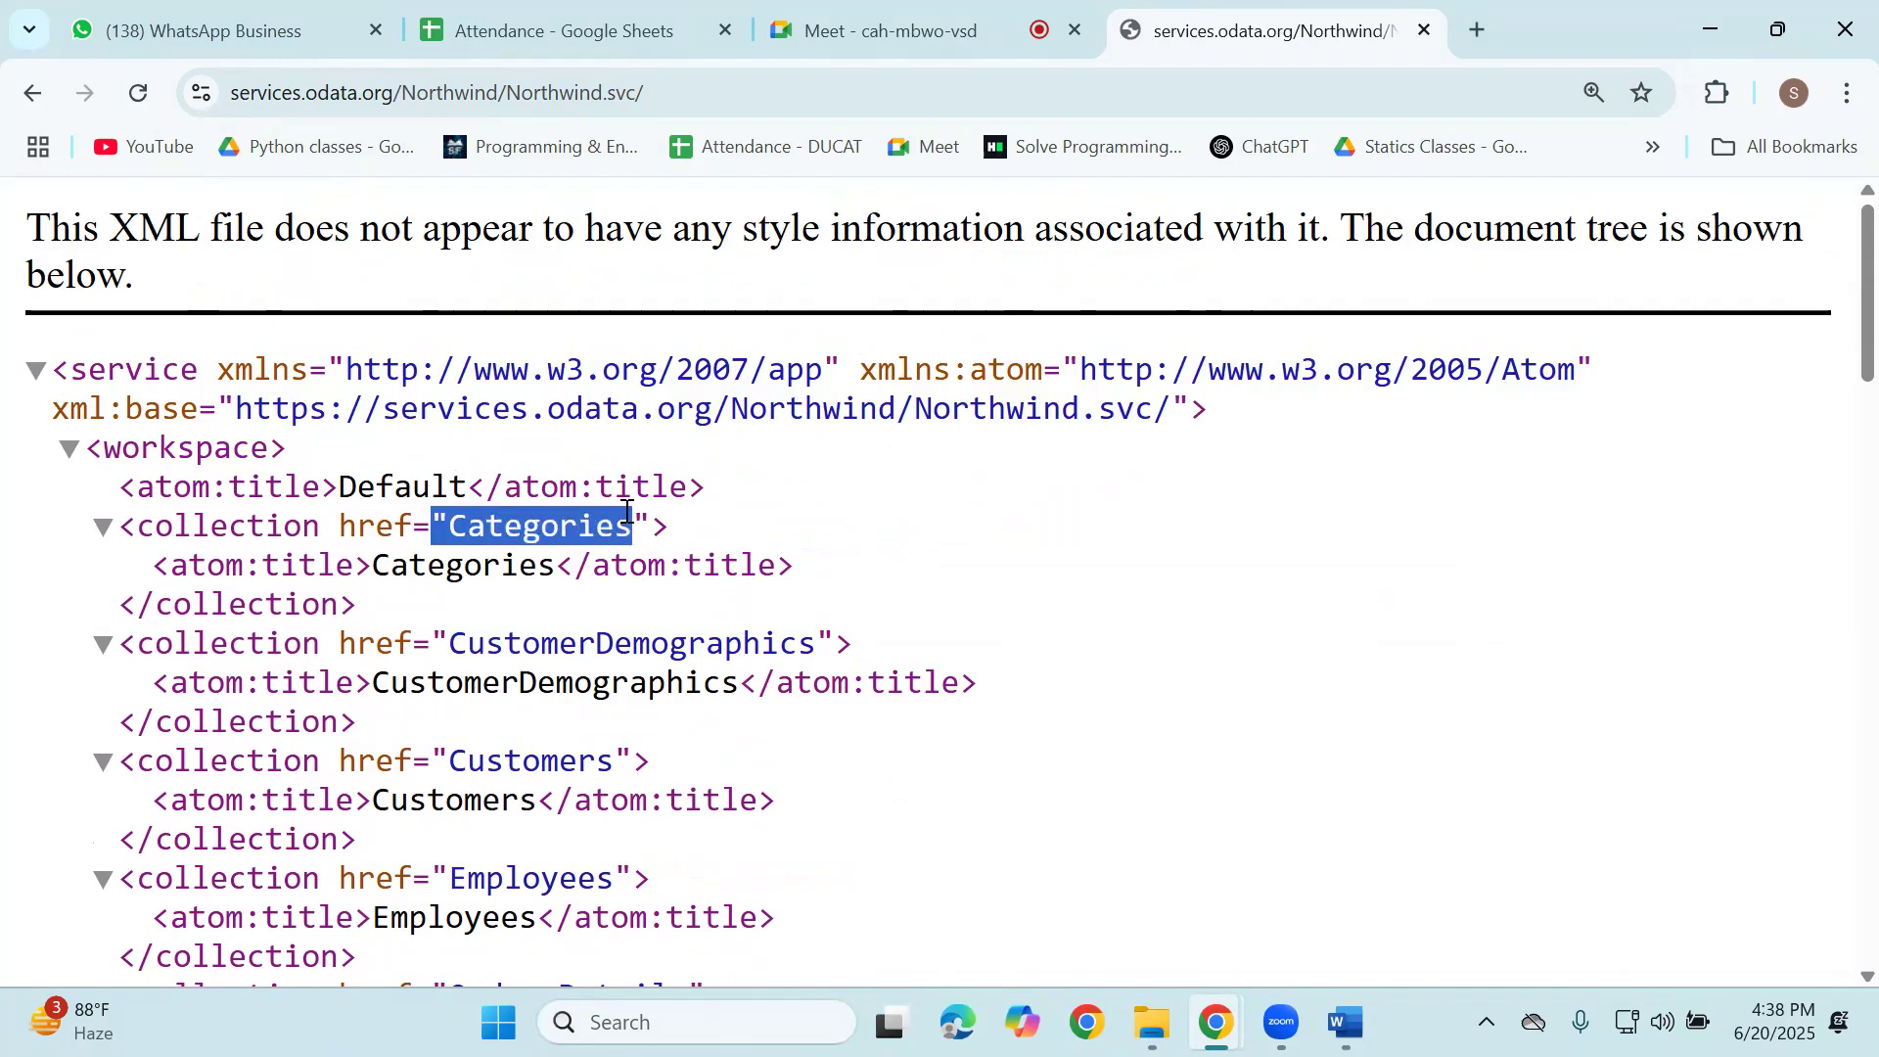
{"action": "left_click_drag", "start_coordinate": [387, 567], "coordinate": [535, 569]}
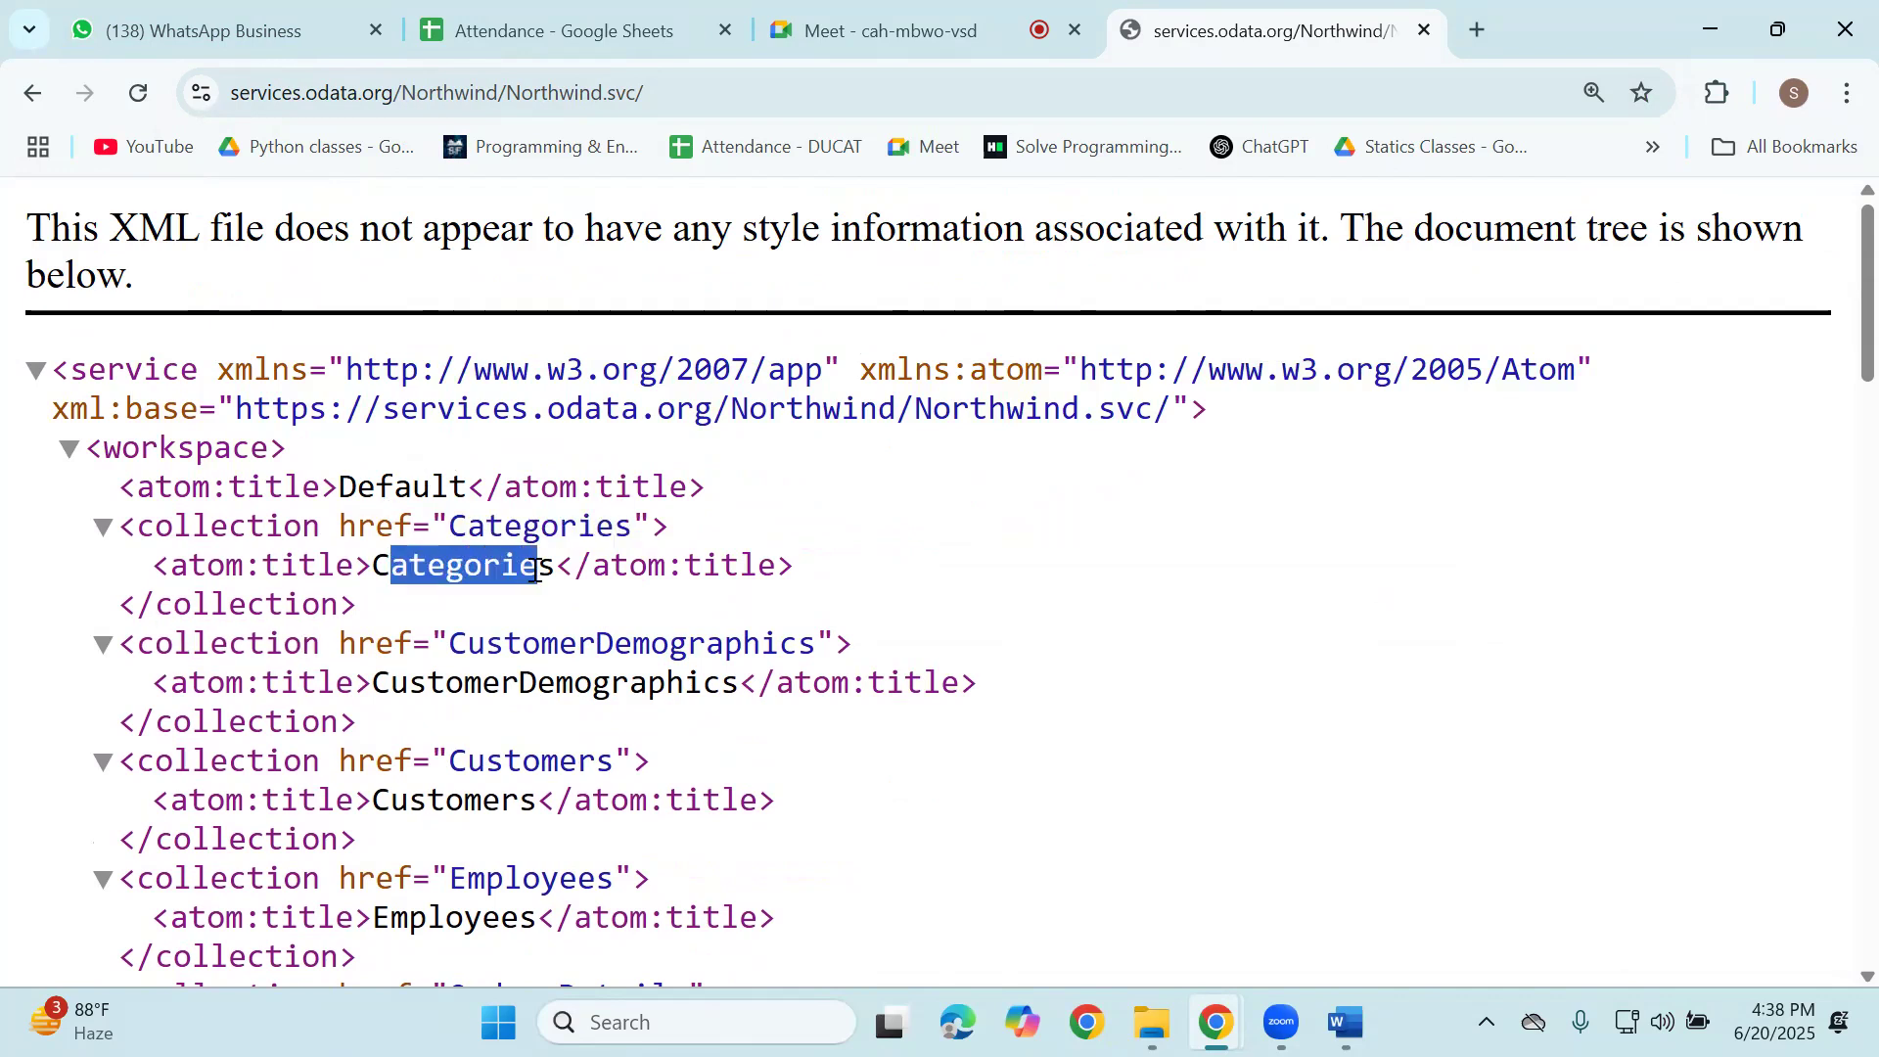
Examine the collections in the Northwind XML, highlighting the Categories, CustomerDemographics, Customers and Employees hrefs and reading through to Regions.
{"action": "left_click_drag", "start_coordinate": [445, 526], "coordinate": [631, 518]}
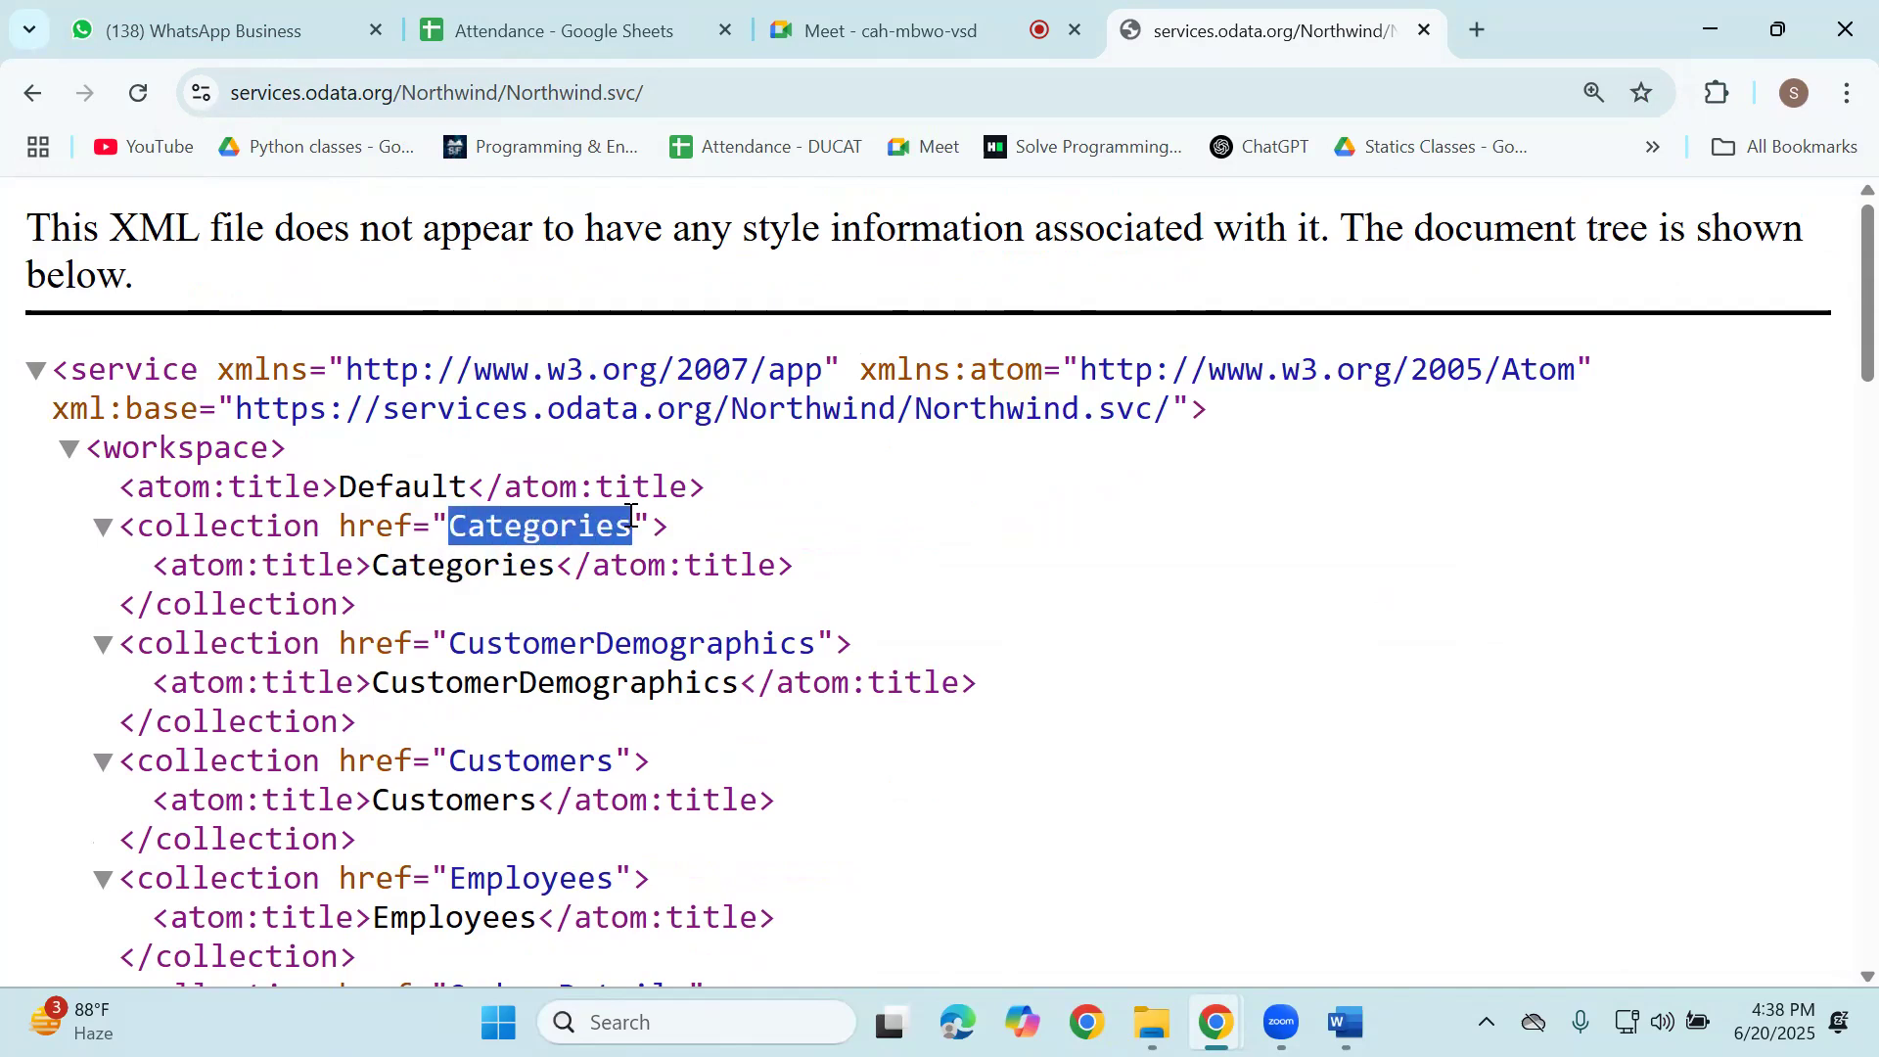
{"action": "scroll", "coordinate": [587, 543], "scroll_direction": "down", "scroll_amount": 3}
{"action": "left_click_drag", "start_coordinate": [397, 360], "coordinate": [652, 387]}
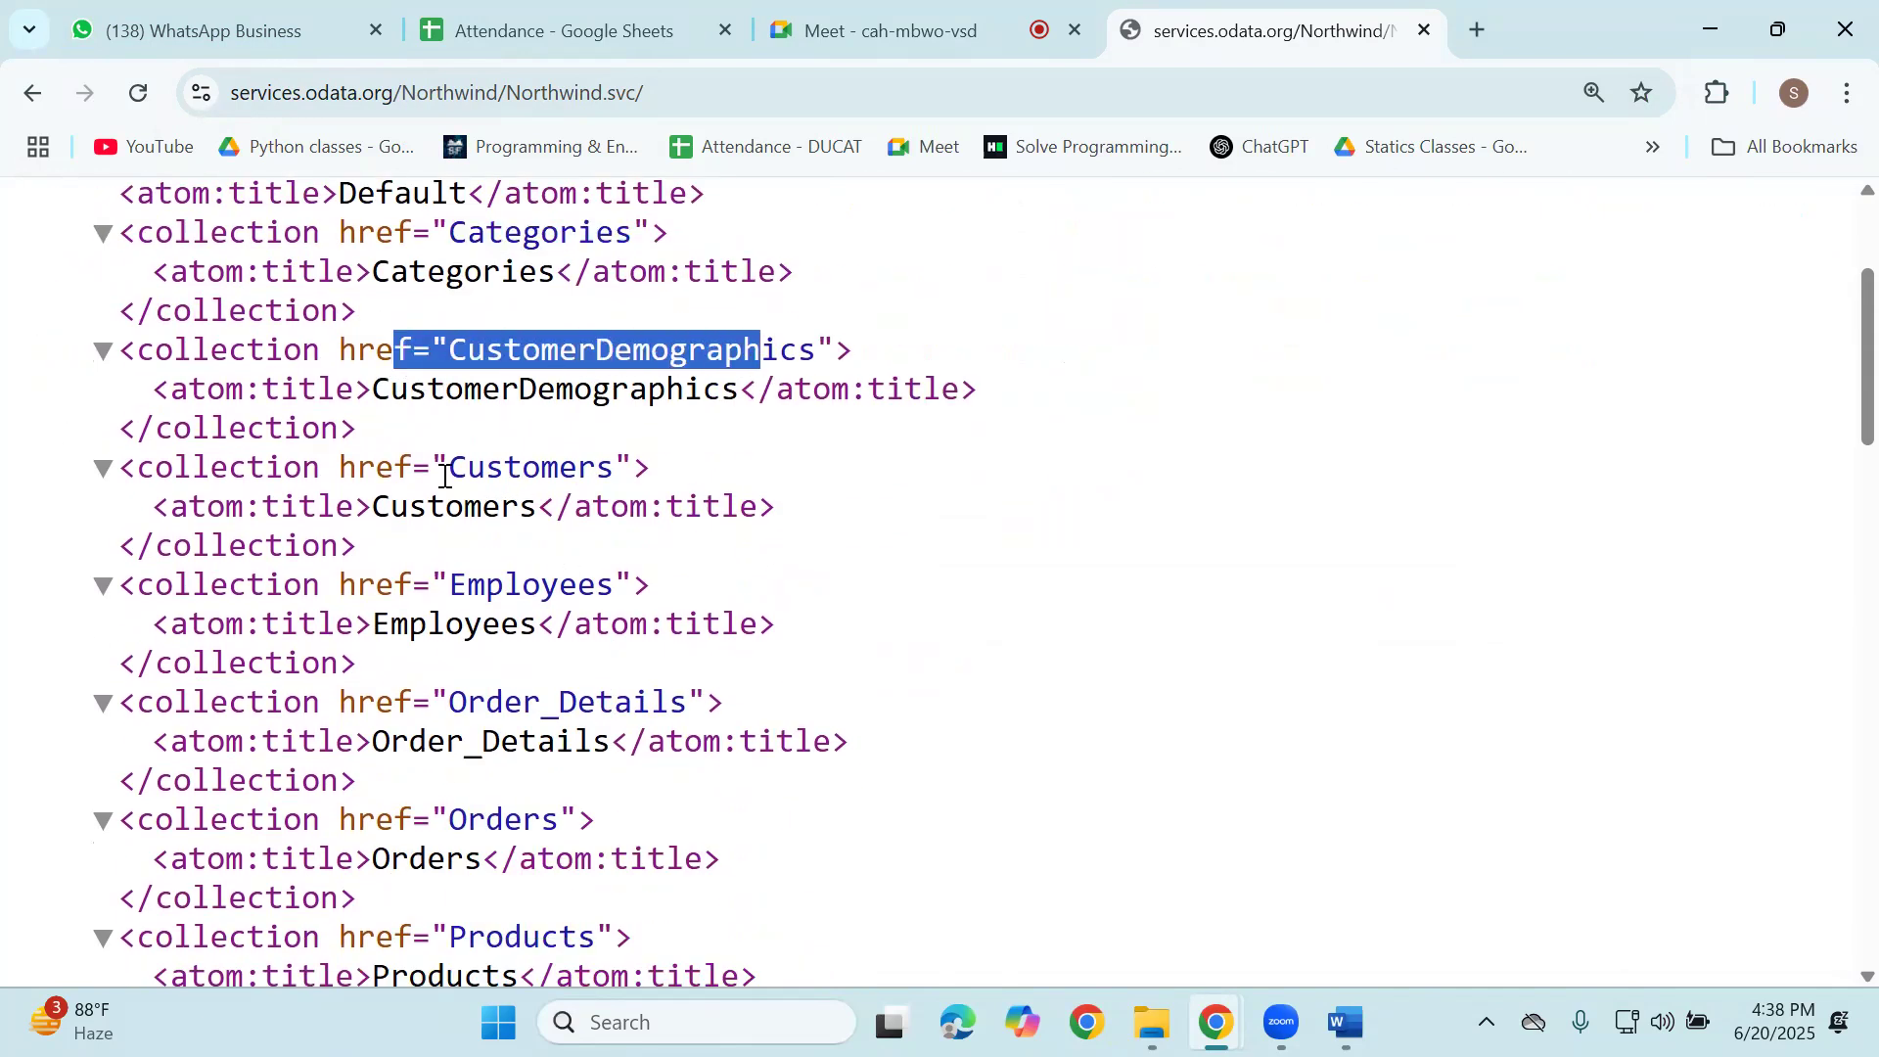
{"action": "left_click_drag", "start_coordinate": [445, 476], "coordinate": [647, 465]}
{"action": "left_click_drag", "start_coordinate": [449, 585], "coordinate": [649, 584]}
{"action": "left_click", "coordinate": [469, 623]}
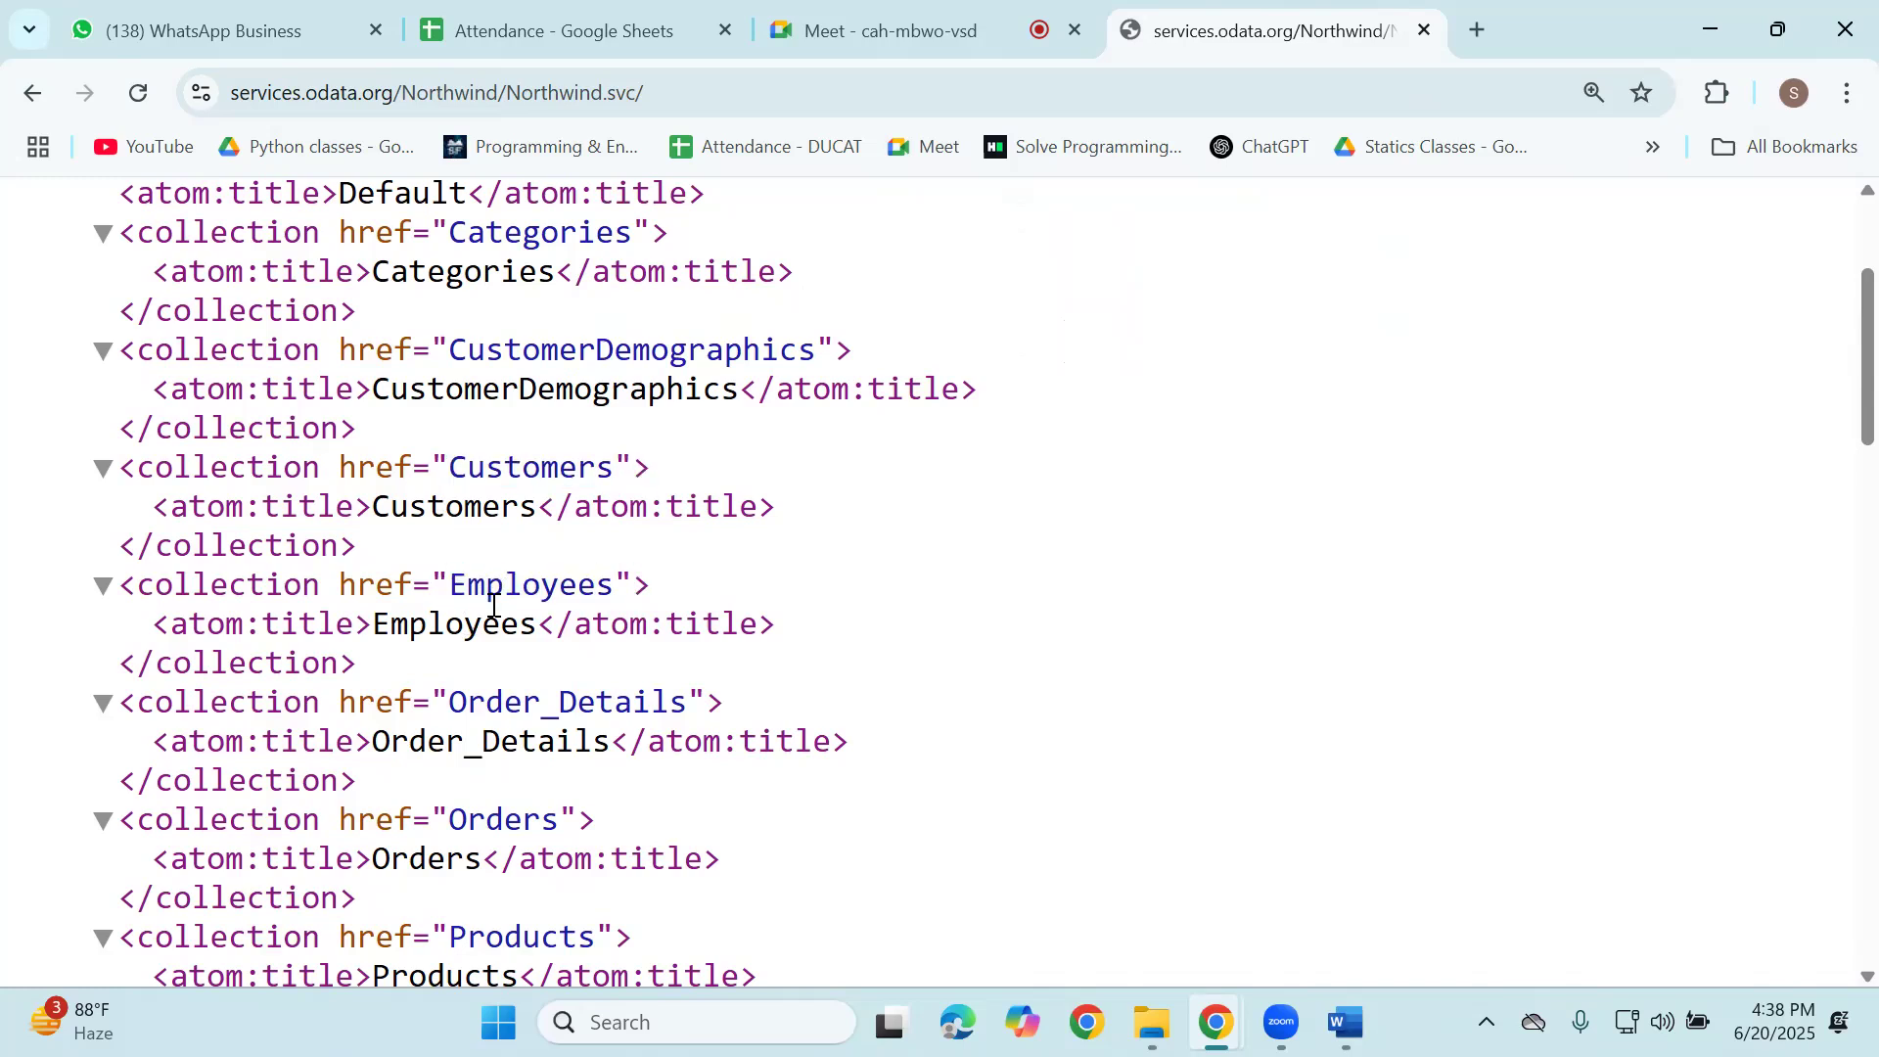
{"action": "scroll", "coordinate": [548, 469], "scroll_direction": "down", "scroll_amount": 1}
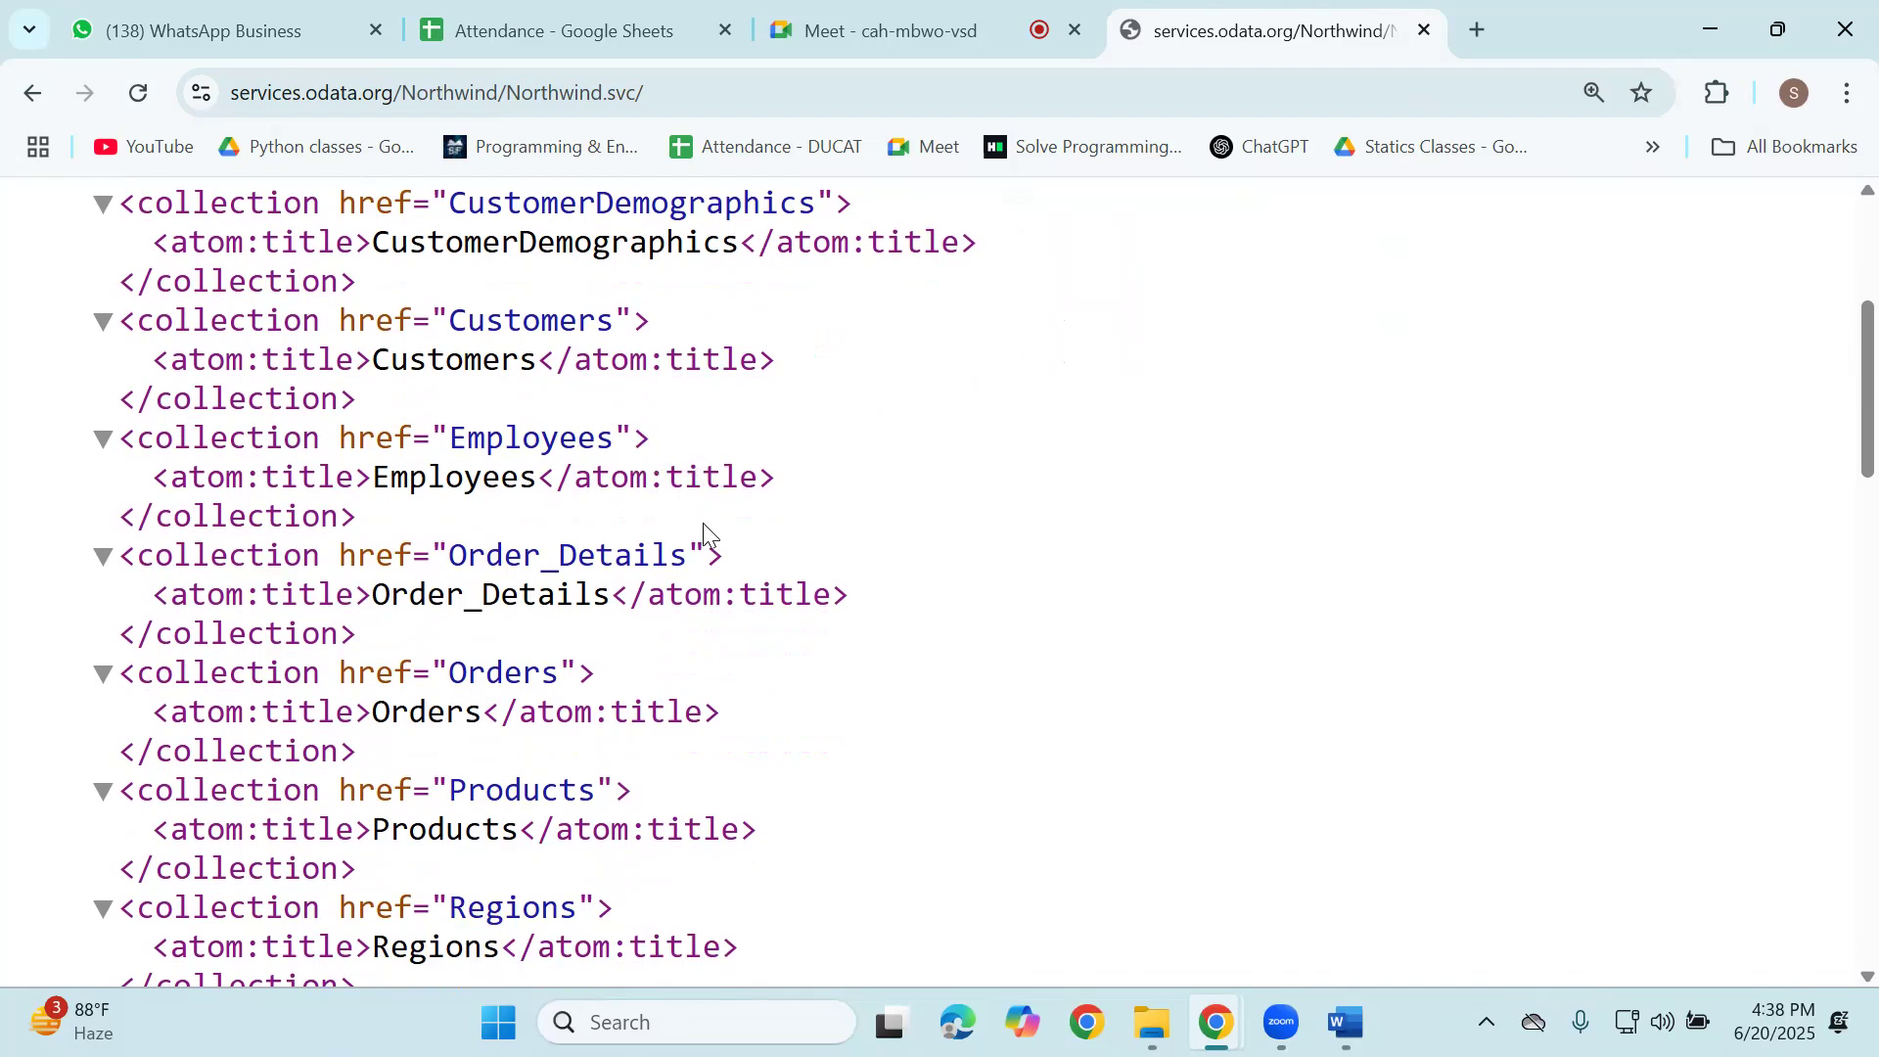
{"action": "scroll", "coordinate": [545, 558], "scroll_direction": "down", "scroll_amount": 1}
{"action": "scroll", "coordinate": [629, 587], "scroll_direction": "up", "scroll_amount": 5}
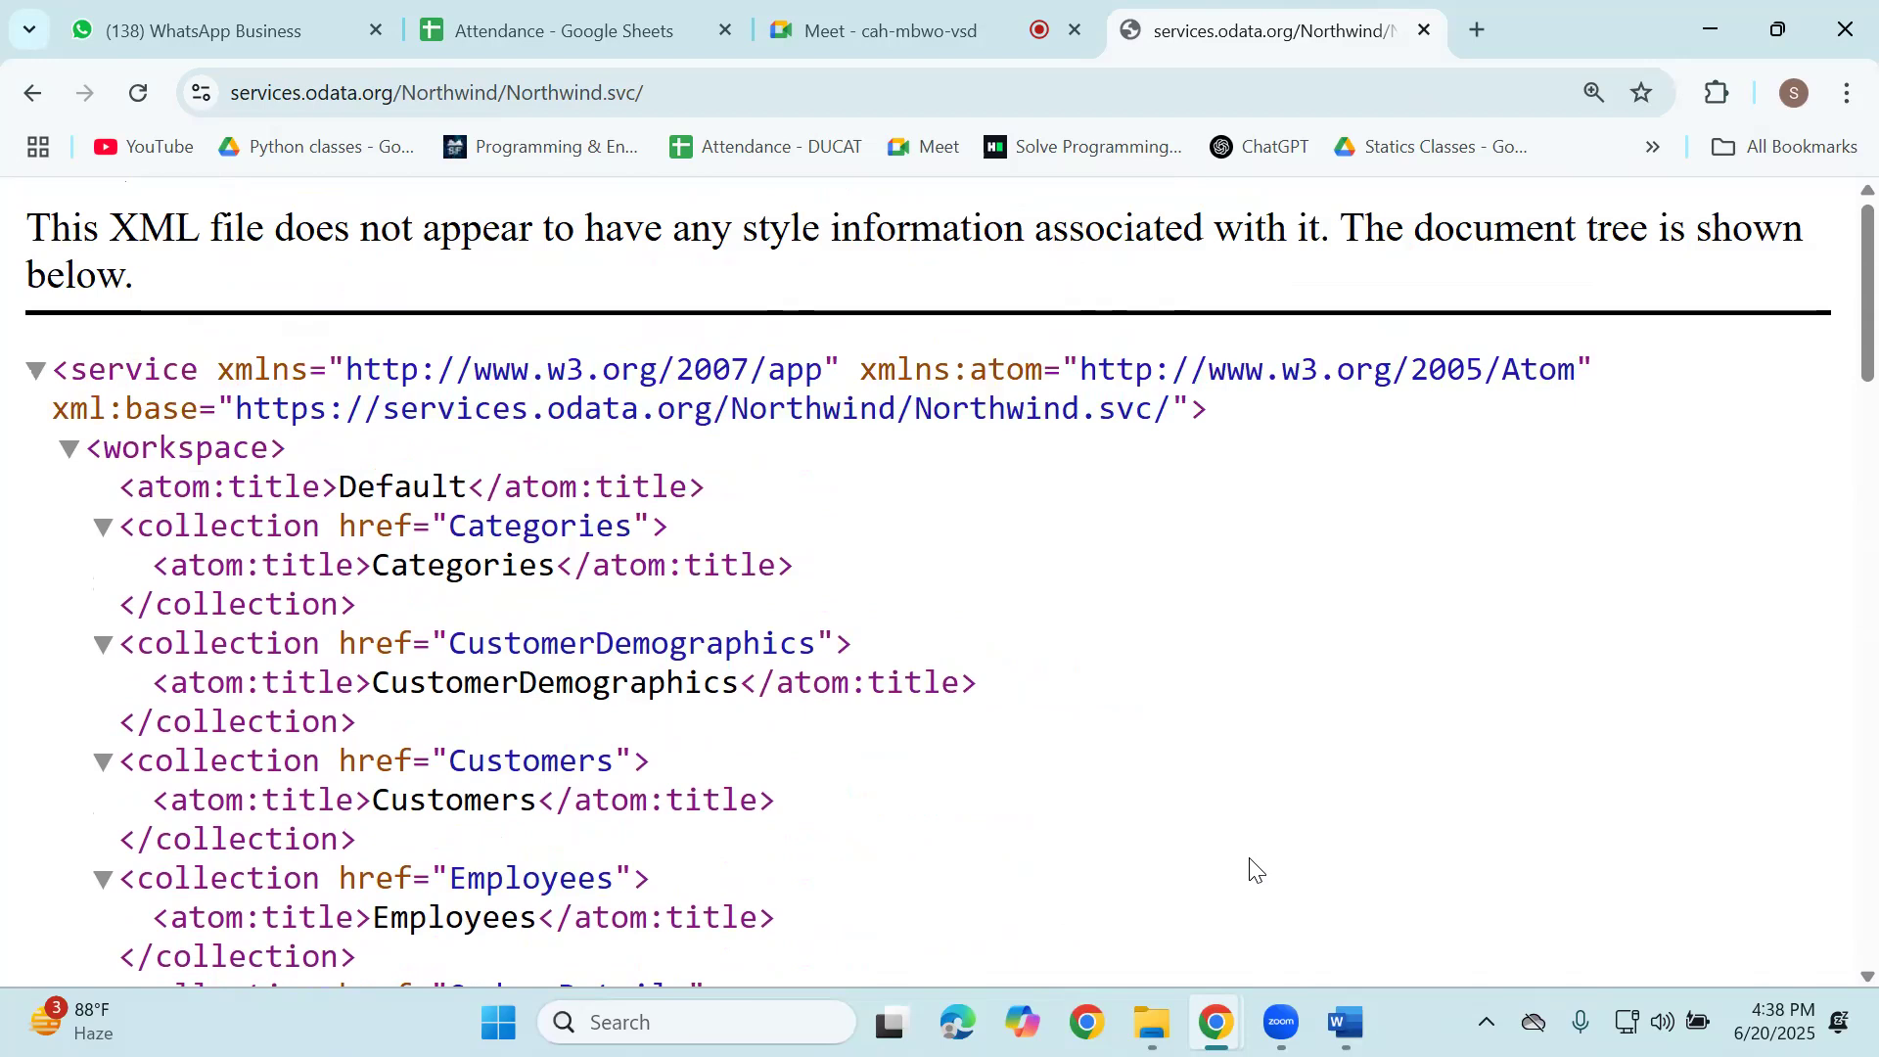
Draw a bracket beside the XML collections, a three-column table grid and two check marks on the screen, and clear the ink.
{"action": "left_click_drag", "start_coordinate": [633, 603], "coordinate": [951, 567]}
{"action": "left_click_drag", "start_coordinate": [754, 470], "coordinate": [817, 903]}
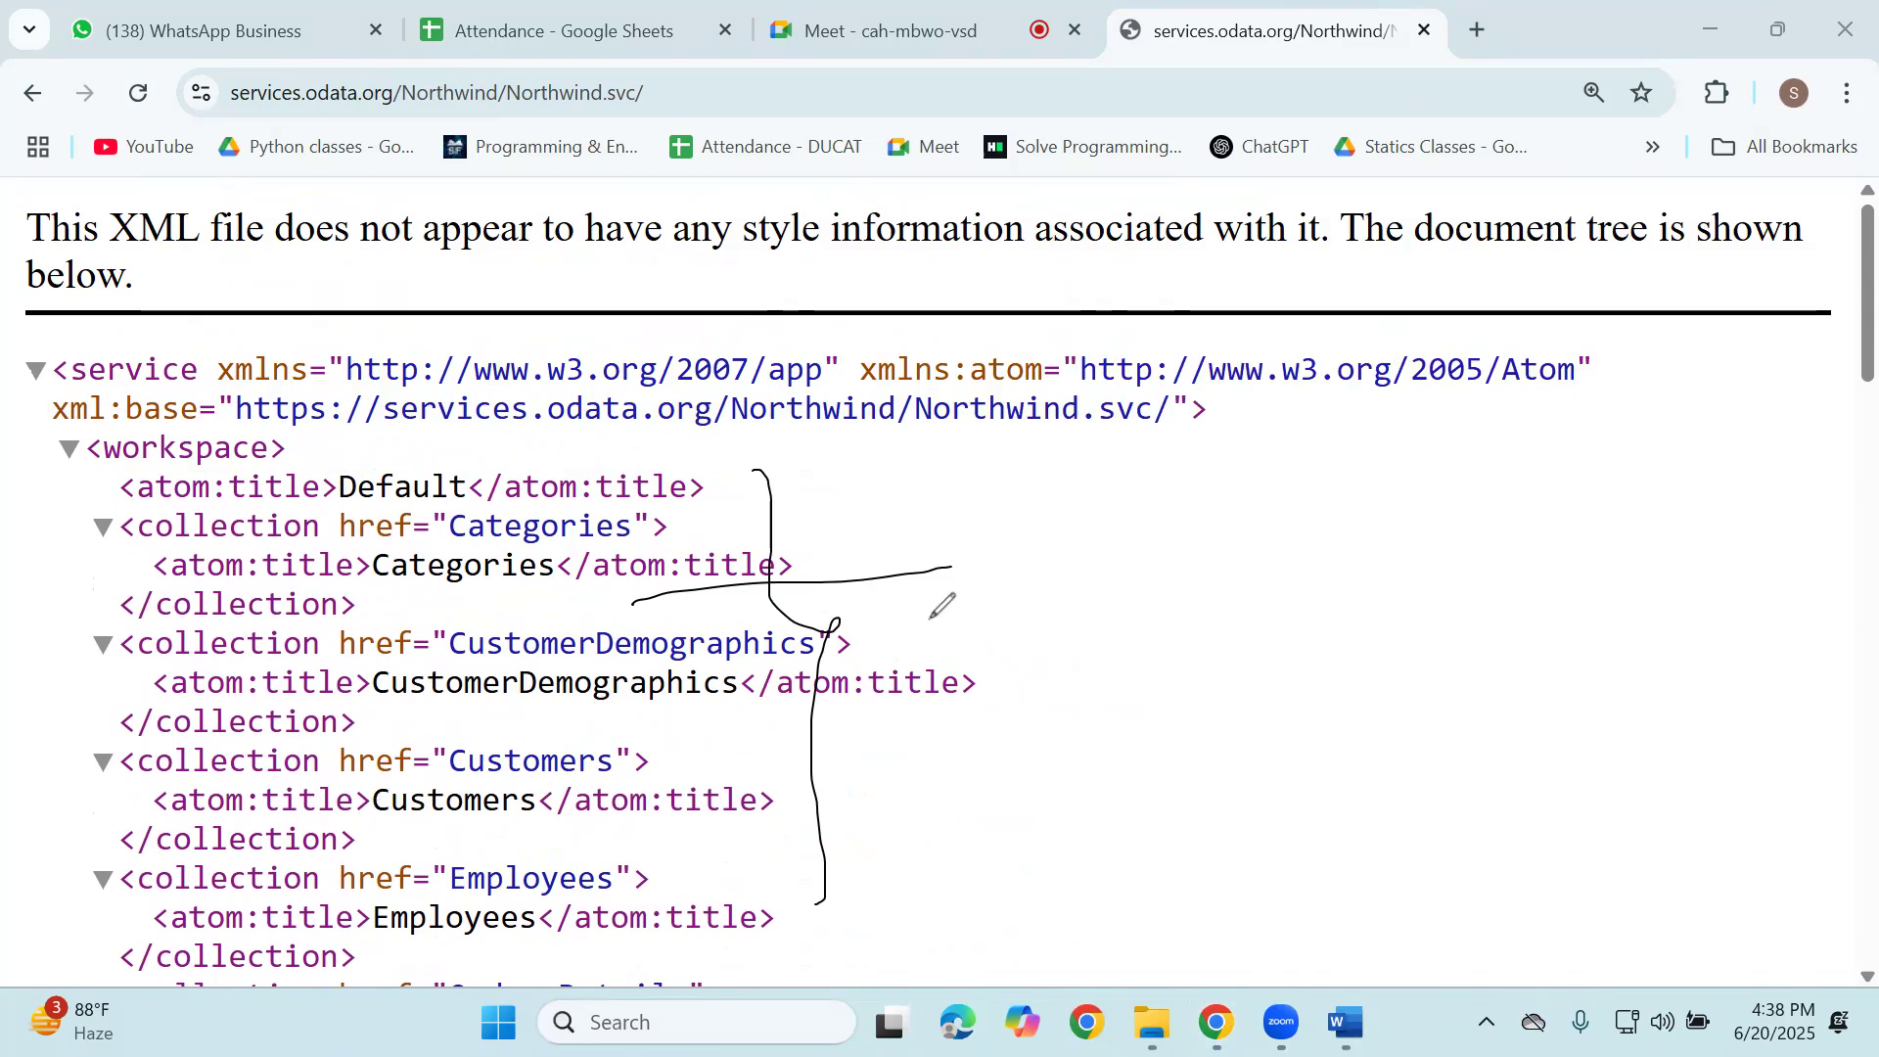
{"action": "mouse_move", "coordinate": [1038, 496]}
{"action": "left_mouse_down"}
{"action": "mouse_move", "coordinate": [1323, 697]}
{"action": "mouse_move", "coordinate": [1135, 508]}
{"action": "mouse_move", "coordinate": [1067, 519]}
{"action": "mouse_move", "coordinate": [1135, 679]}
{"action": "left_mouse_up"}
{"action": "left_click_drag", "start_coordinate": [1216, 514], "coordinate": [1224, 675]}
{"action": "left_click_drag", "start_coordinate": [1045, 557], "coordinate": [1325, 549]}
{"action": "left_click_drag", "start_coordinate": [1030, 611], "coordinate": [1304, 622]}
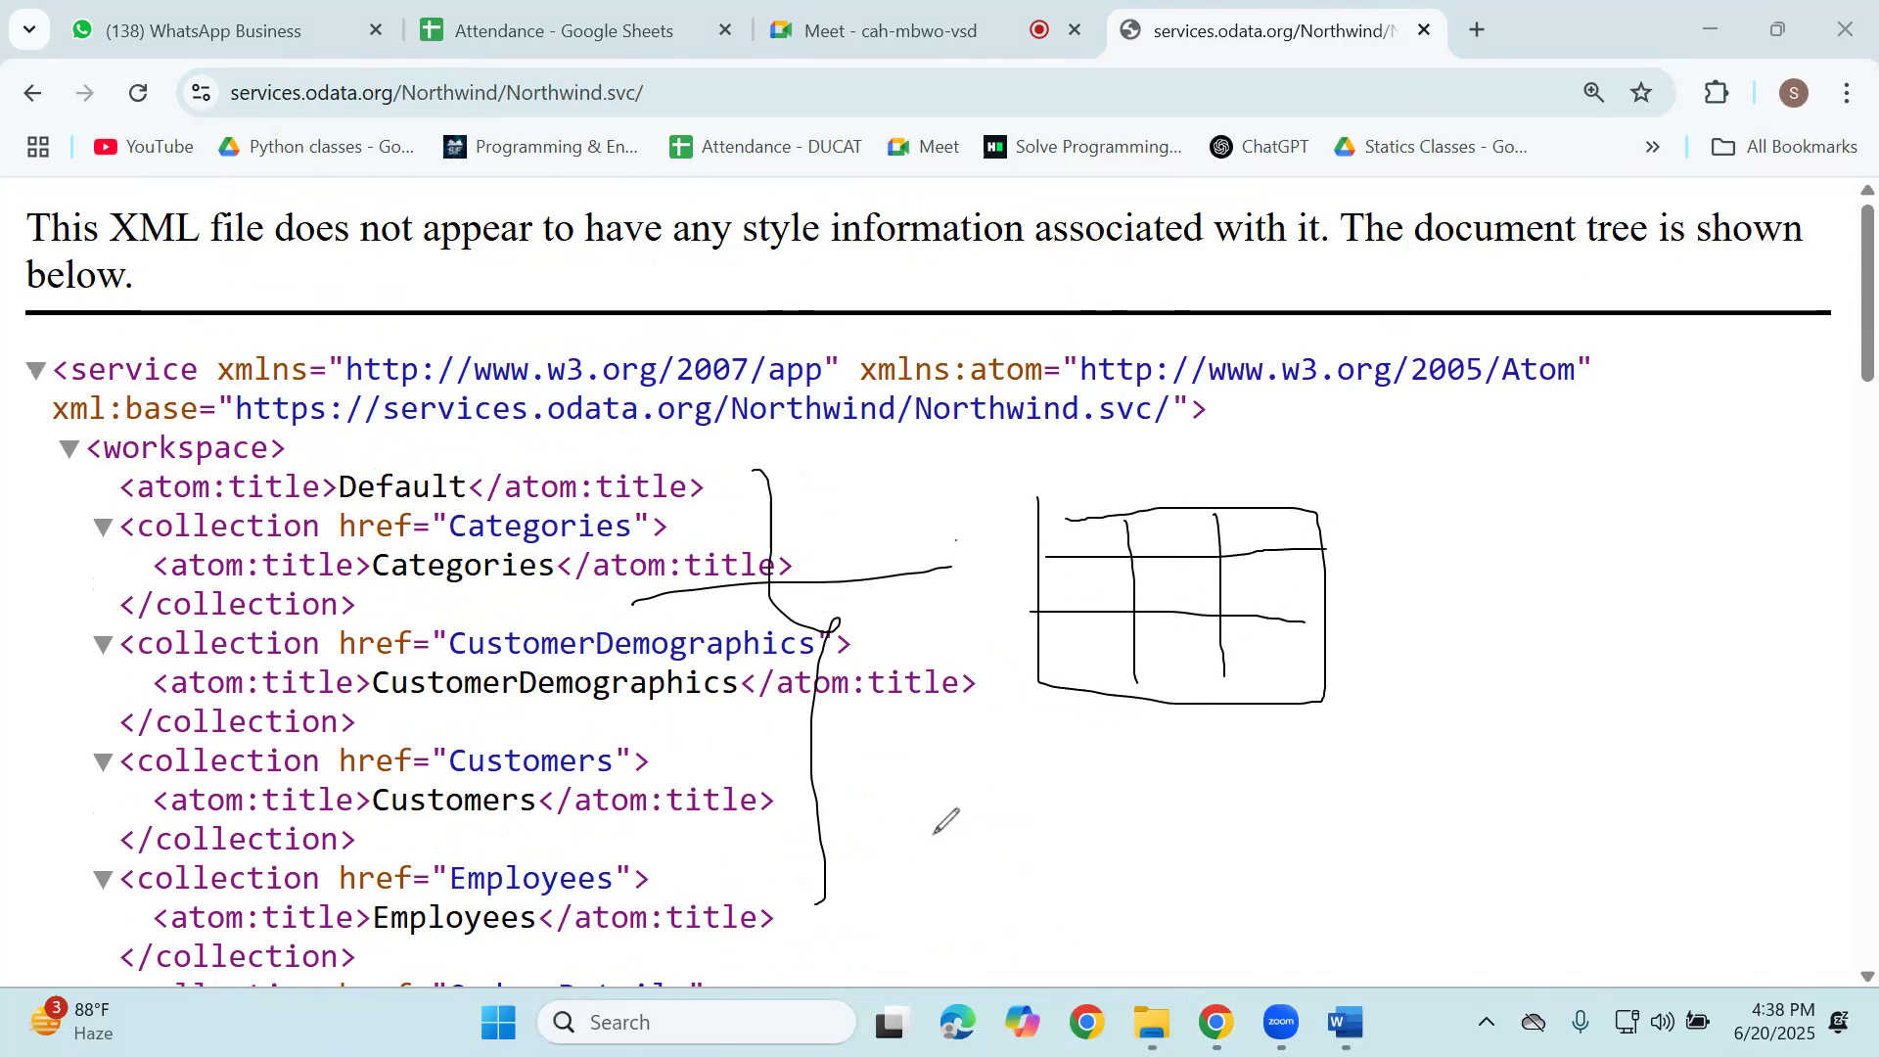
{"action": "left_click_drag", "start_coordinate": [1390, 551], "coordinate": [1450, 532]}
{"action": "left_click", "coordinate": [1397, 619]}
{"action": "left_click_drag", "start_coordinate": [1396, 621], "coordinate": [1456, 595]}
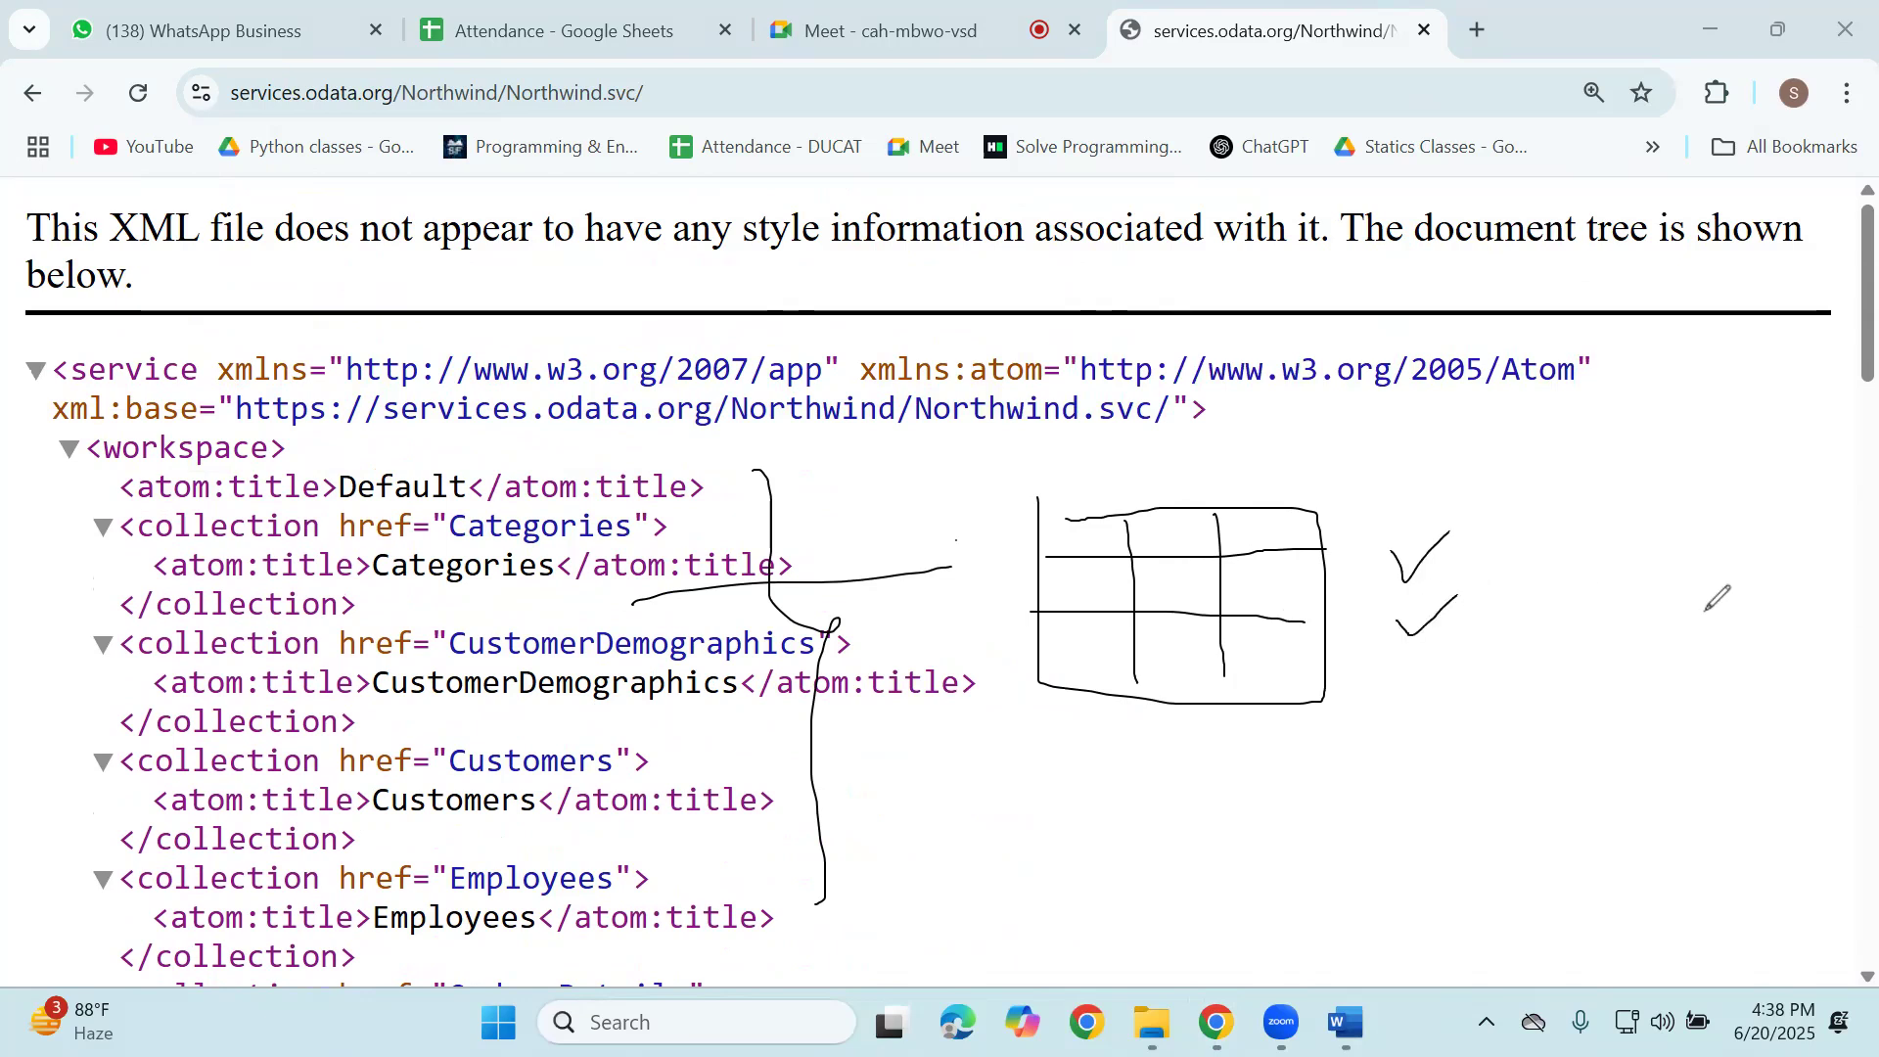
{"action": "left_click", "coordinate": [1760, 618]}
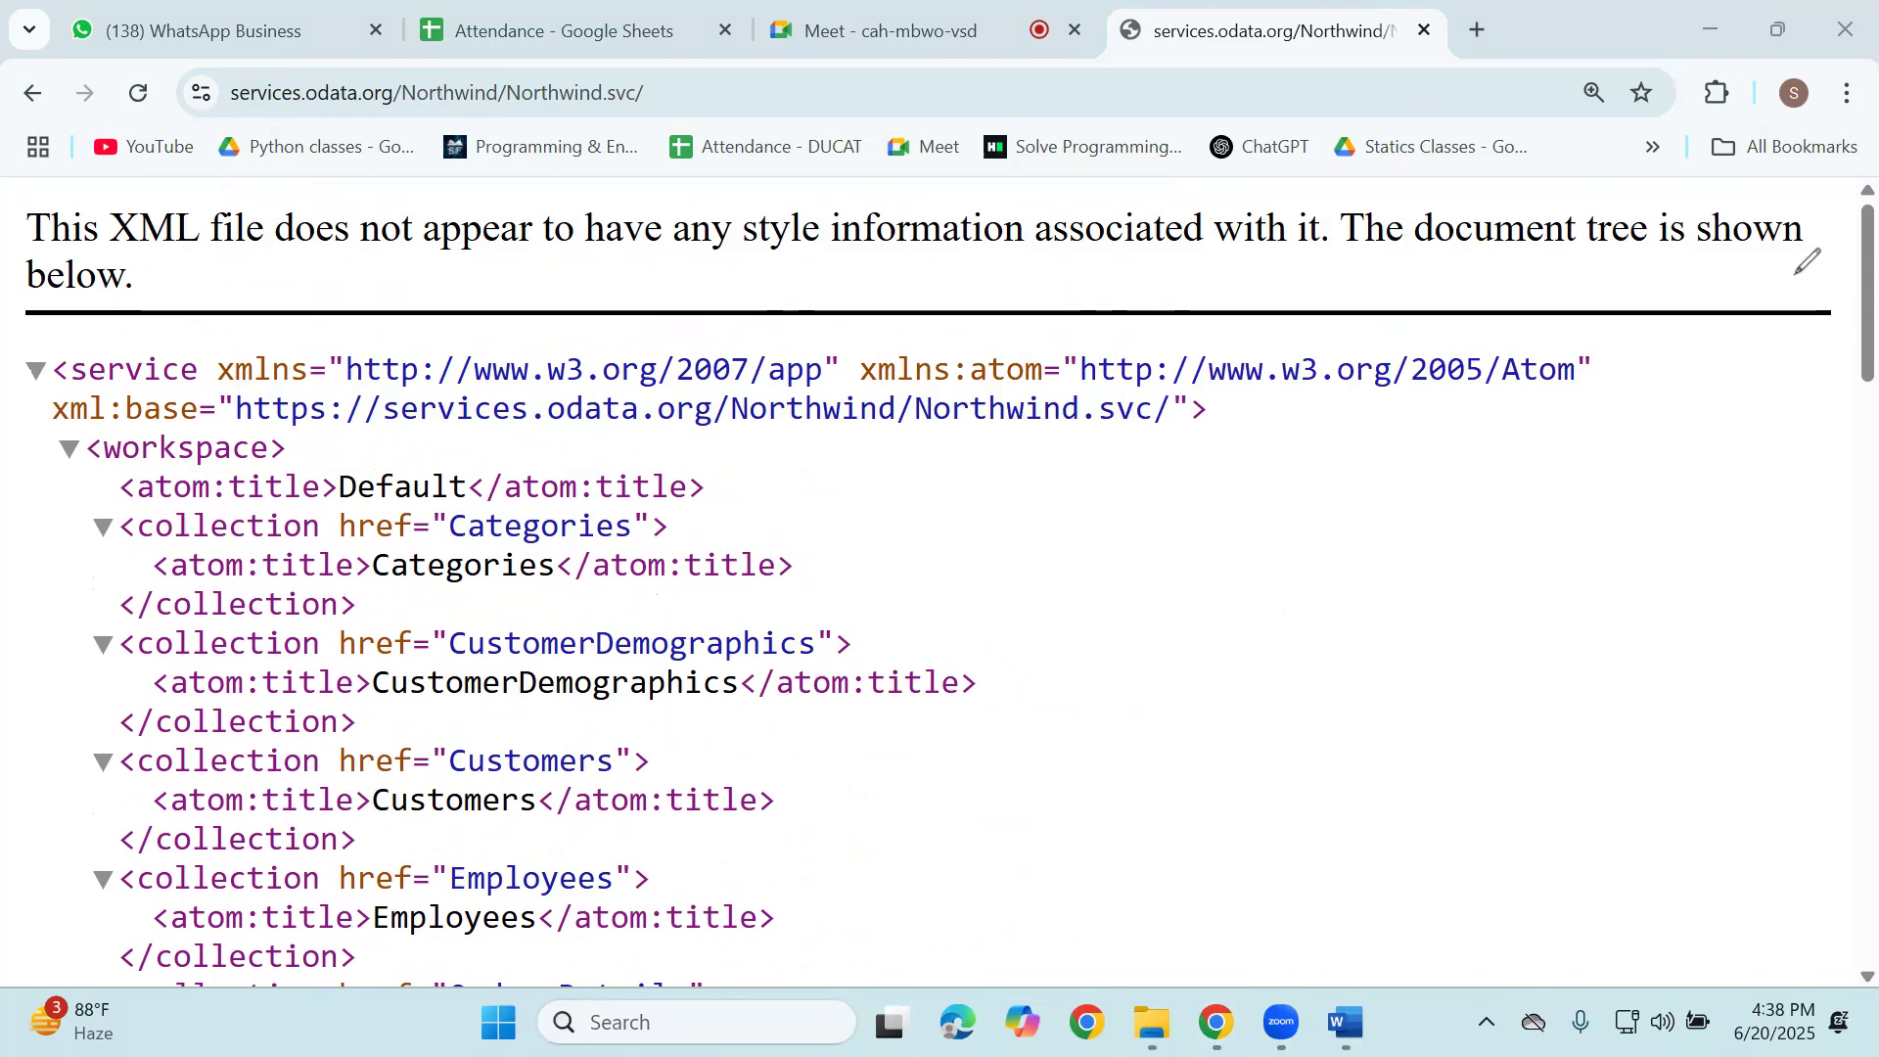
Highlight the Northwind service URL in the browser, review its collections again, and launch Power BI Desktop.
{"action": "left_click_drag", "start_coordinate": [712, 92], "coordinate": [349, 92]}
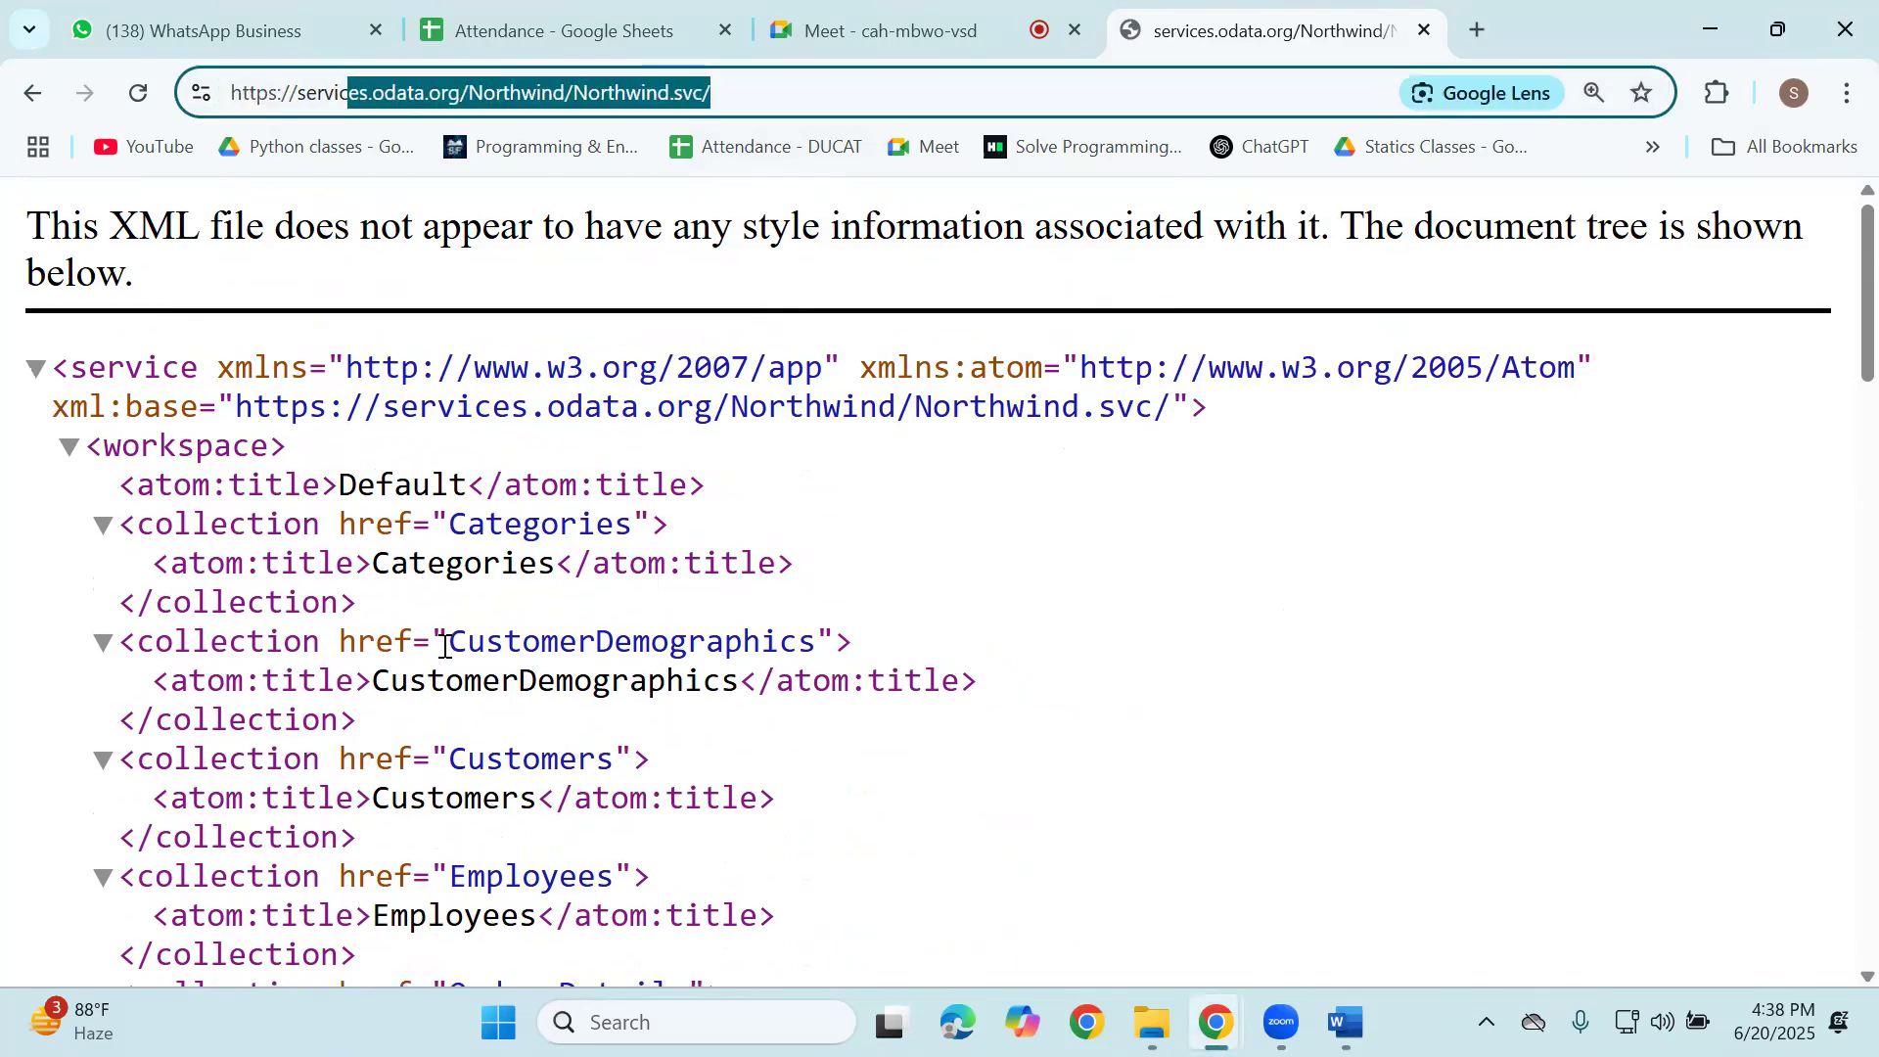
{"action": "scroll", "coordinate": [445, 645], "scroll_direction": "down", "scroll_amount": 5}
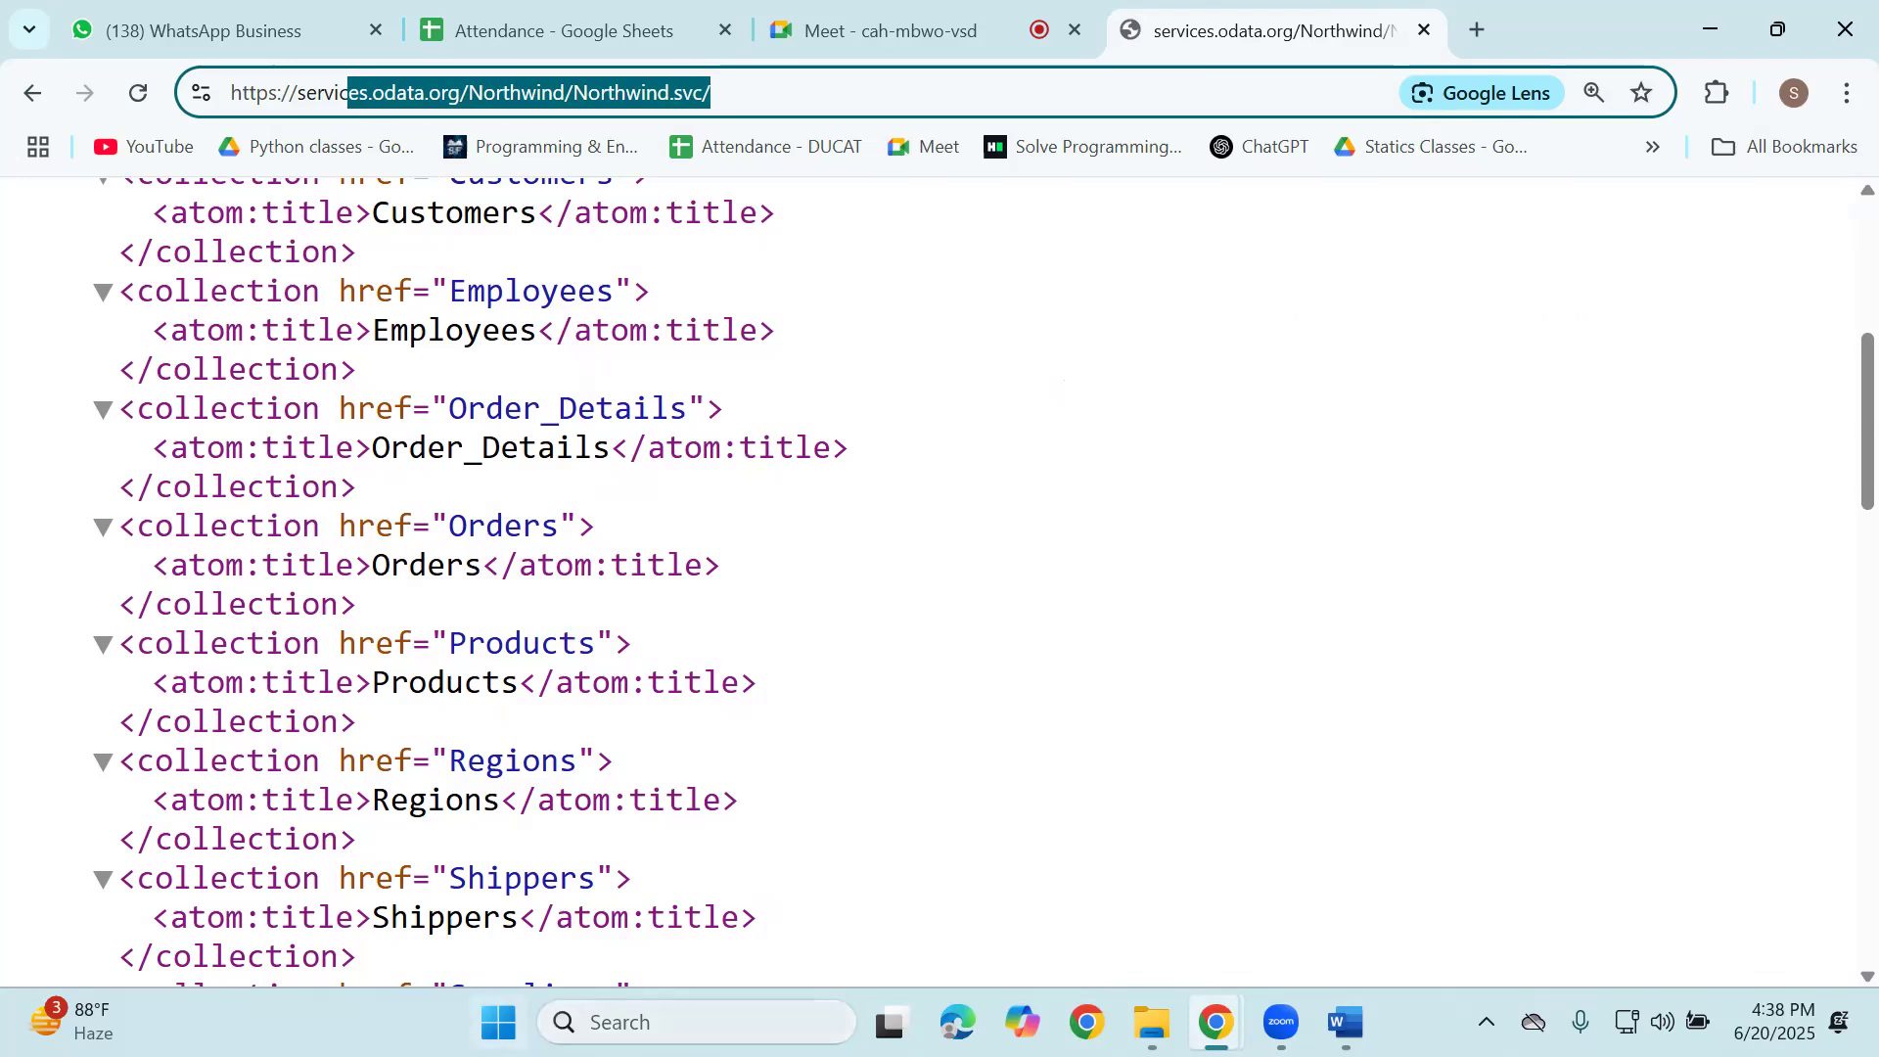
{"action": "key", "text": "super"}
{"action": "type", "text": "power"}
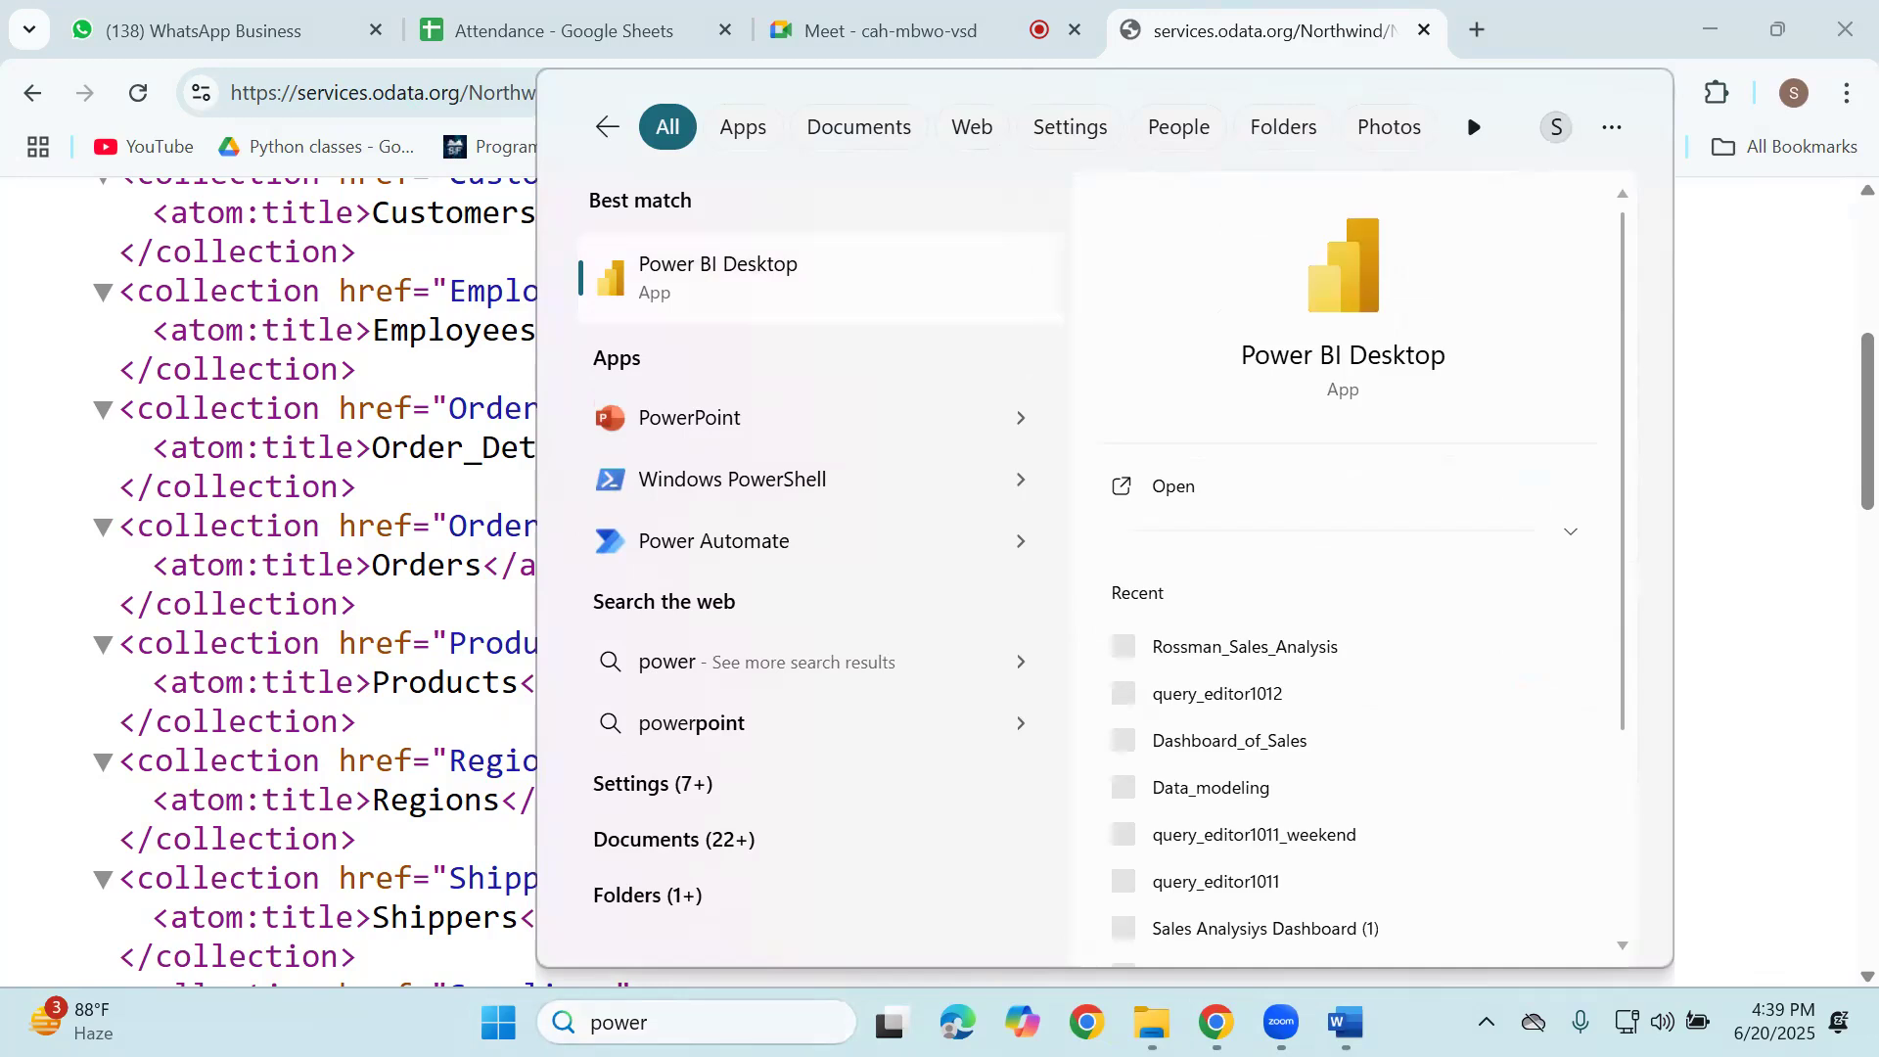
{"action": "key", "text": "Return"}
{"action": "mouse_move", "coordinate": [1216, 1022]}
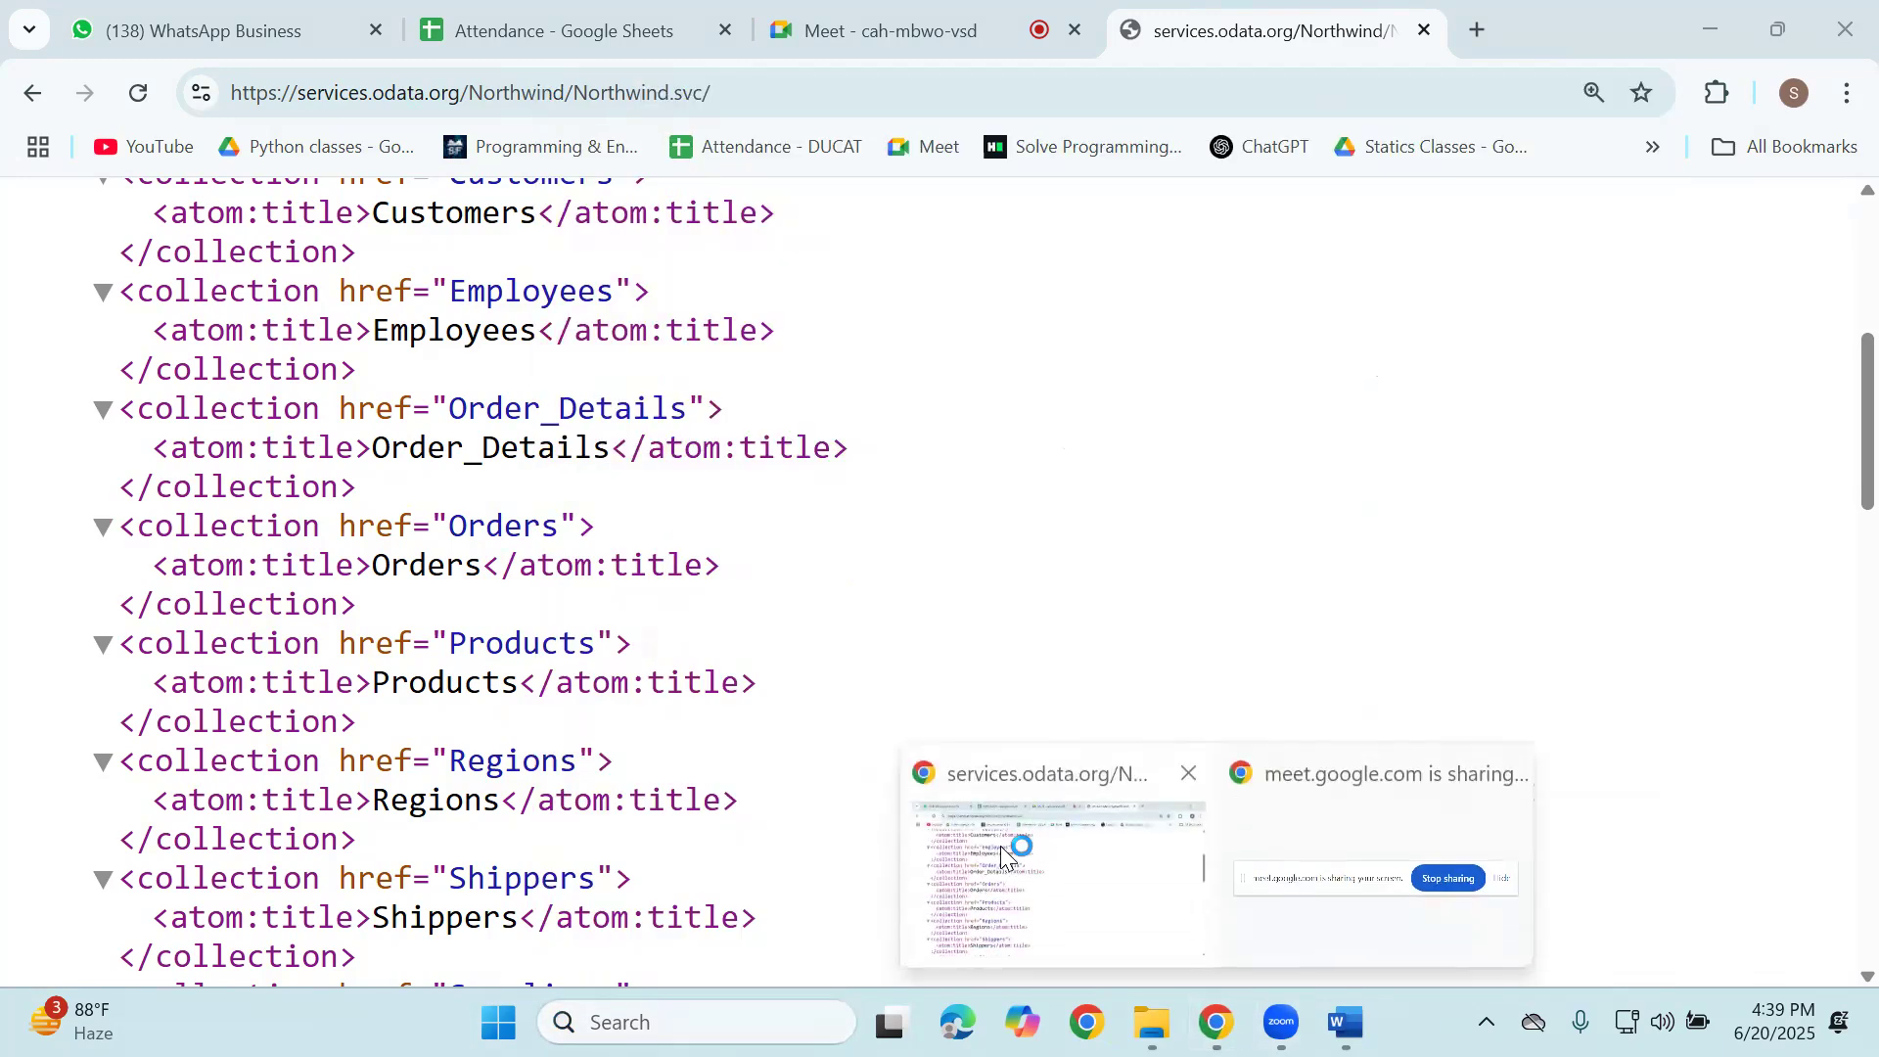
{"action": "left_click", "coordinate": [1008, 861]}
{"action": "left_click", "coordinate": [282, 31]}
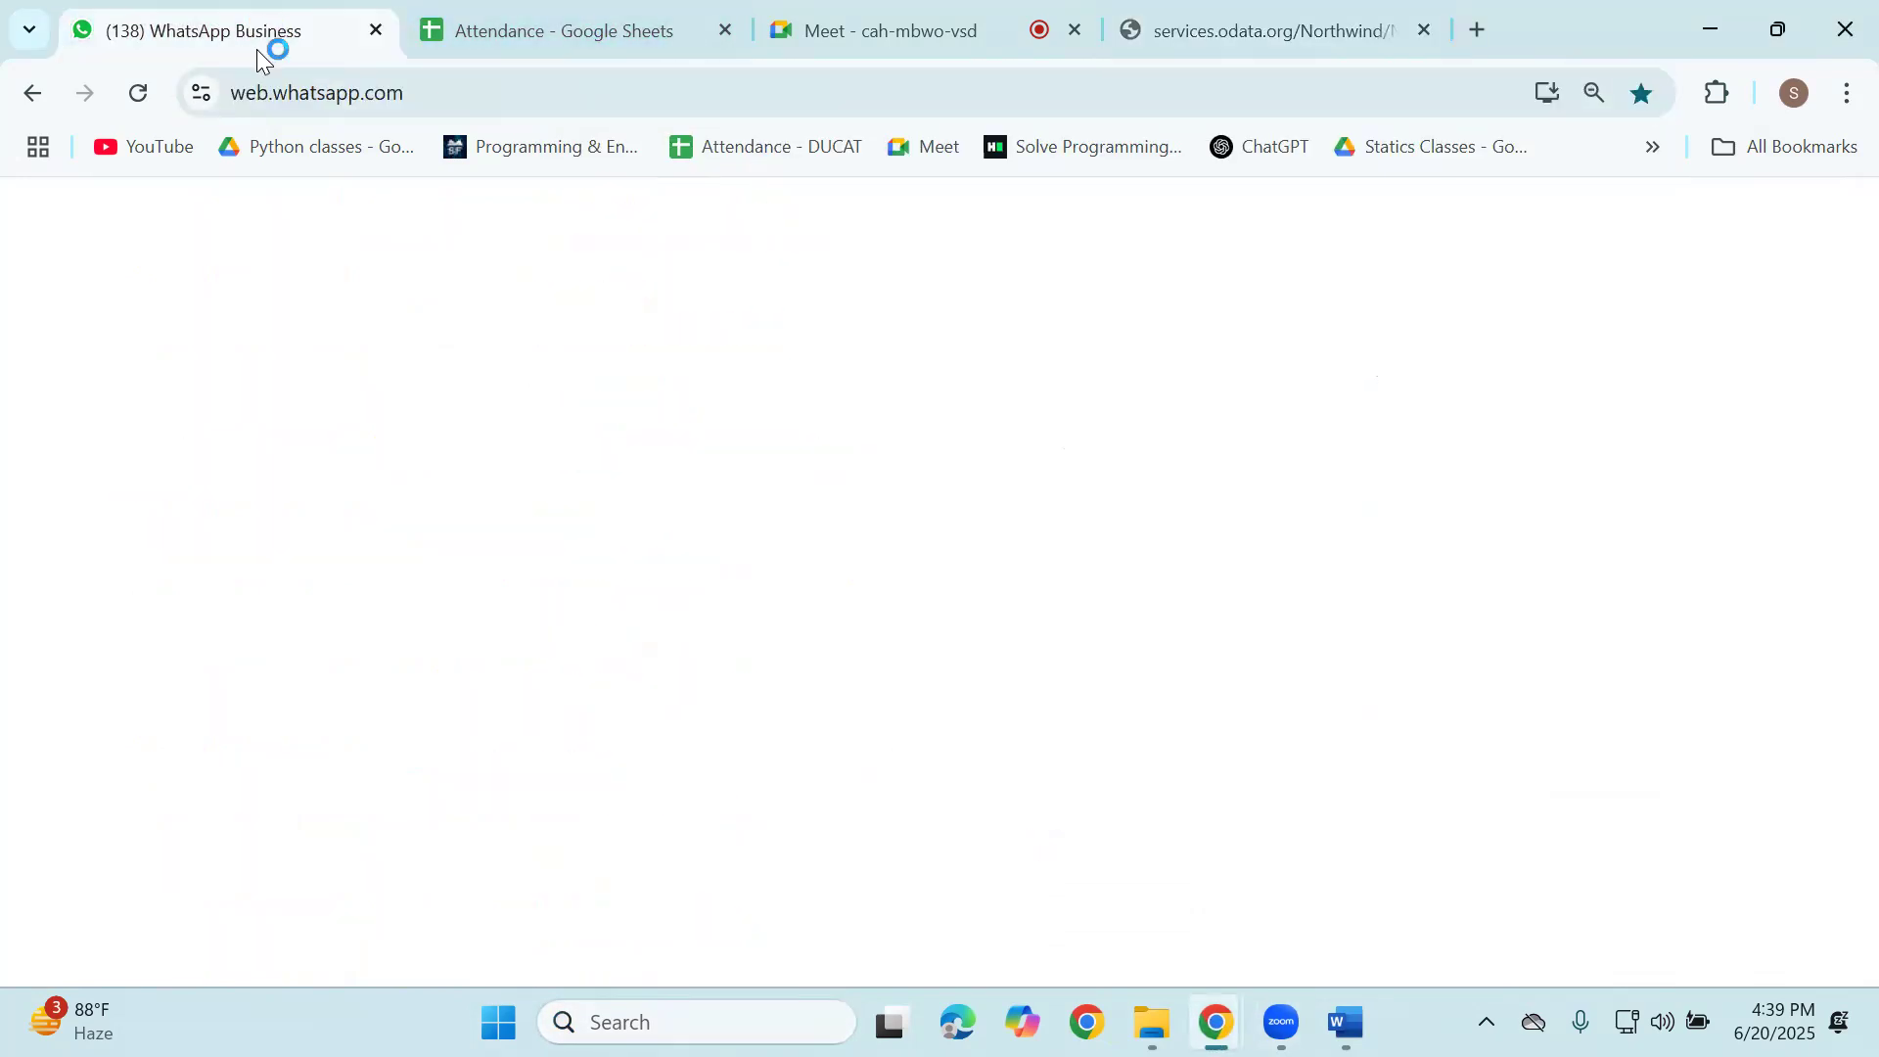
{"action": "type", "text": "https://services.odata.org/Northwind/Northwind.svc/"}
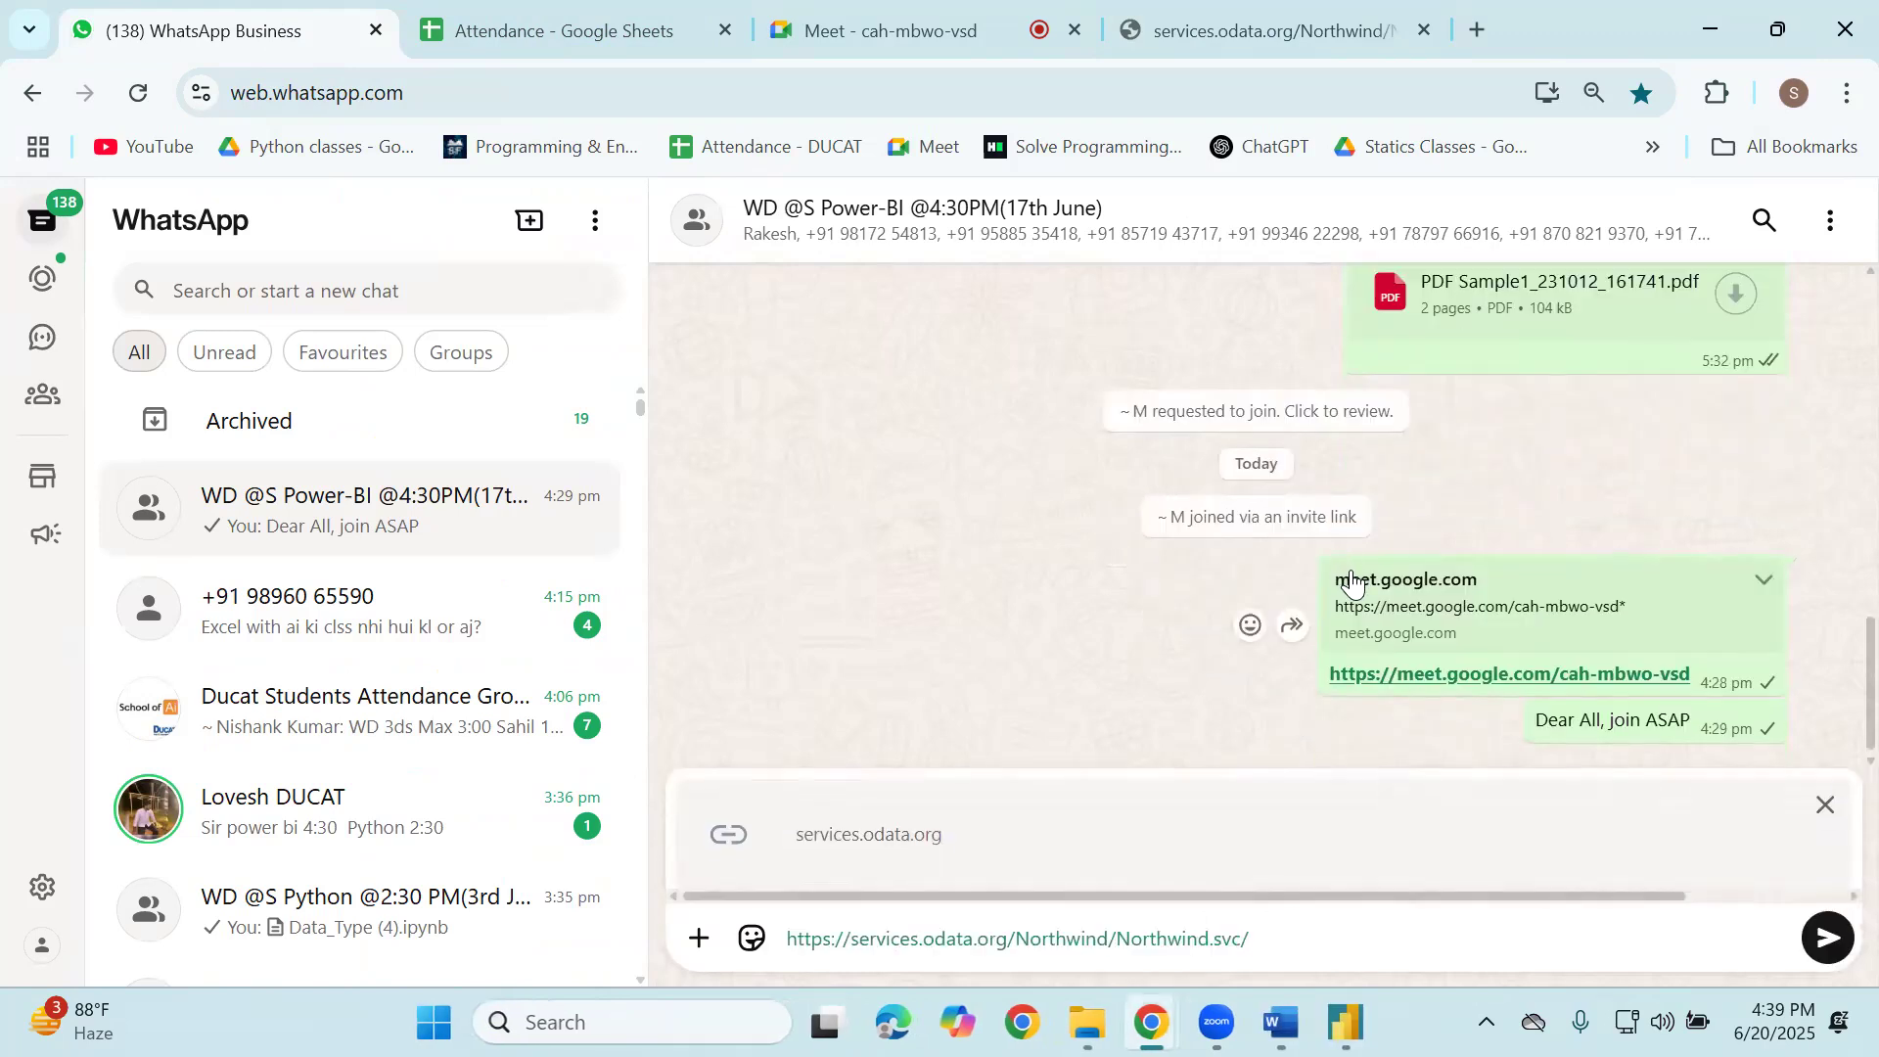
{"action": "key", "text": "Return"}
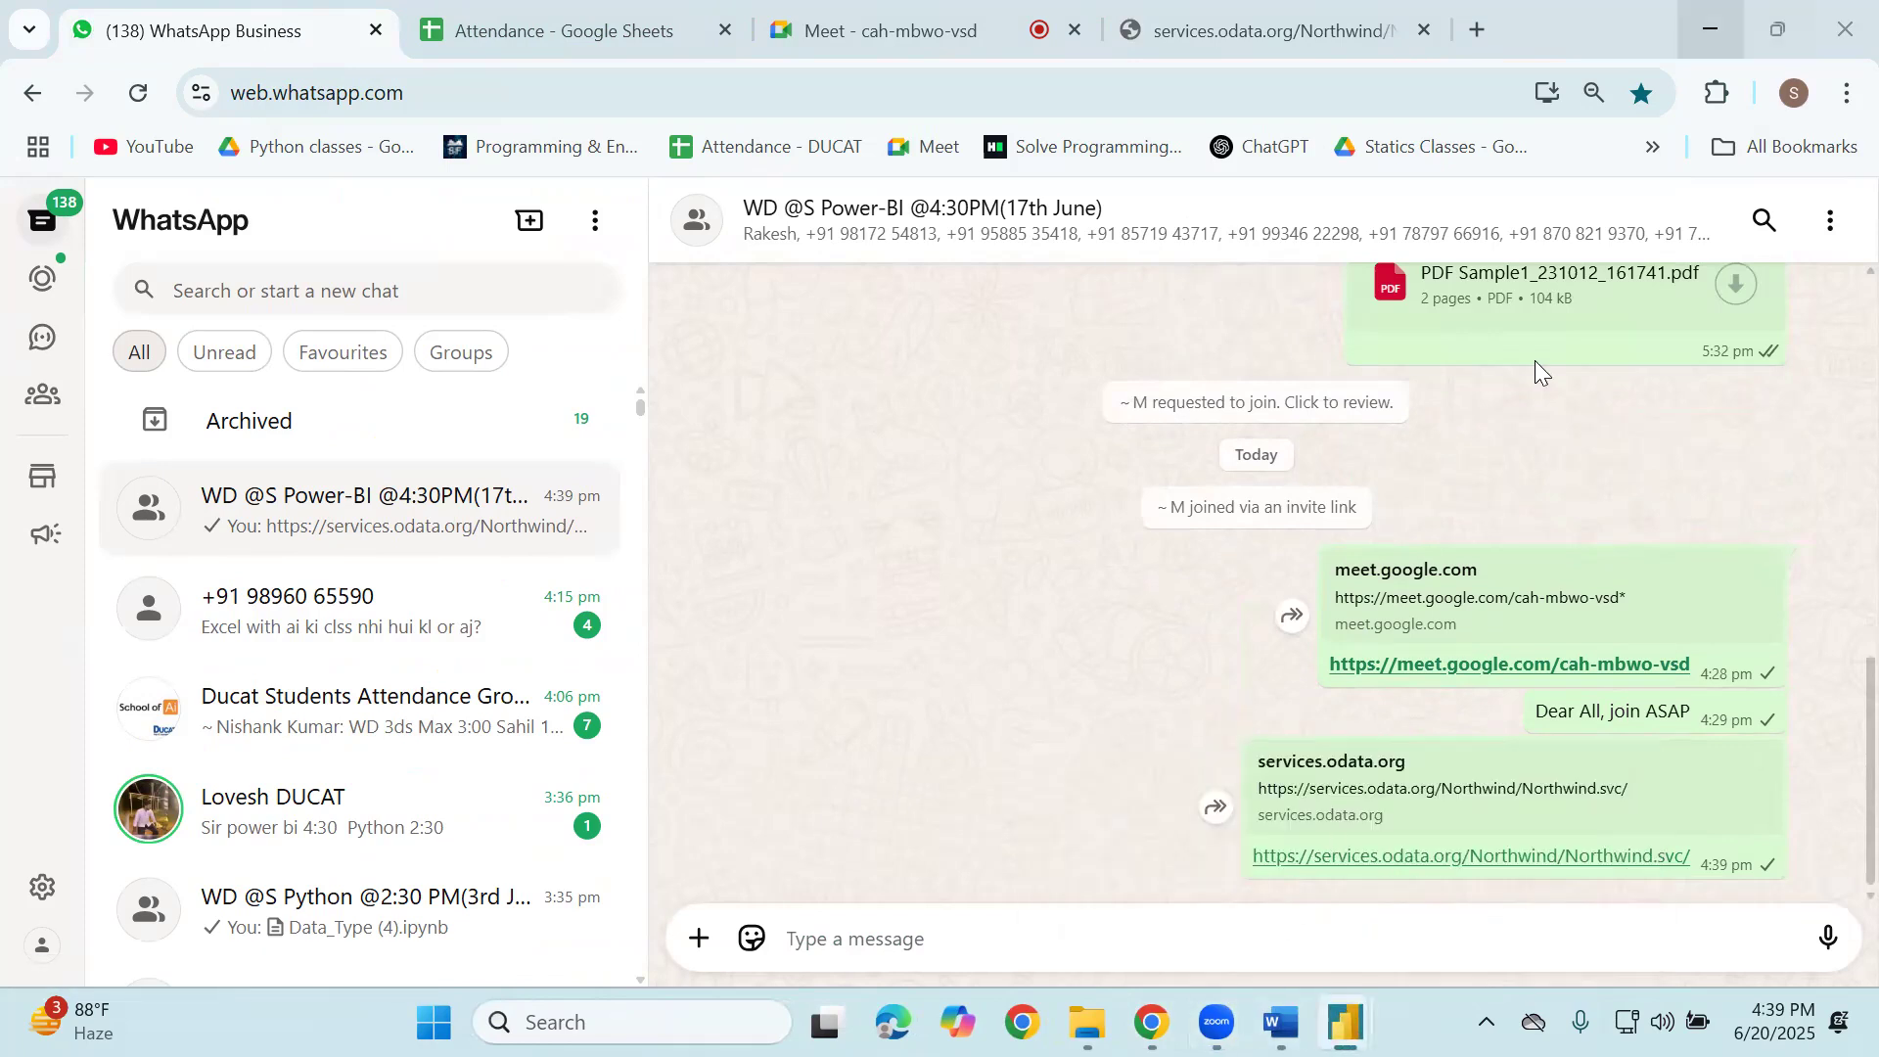
{"action": "left_click", "coordinate": [1710, 30]}
{"action": "left_click", "coordinate": [1709, 30]}
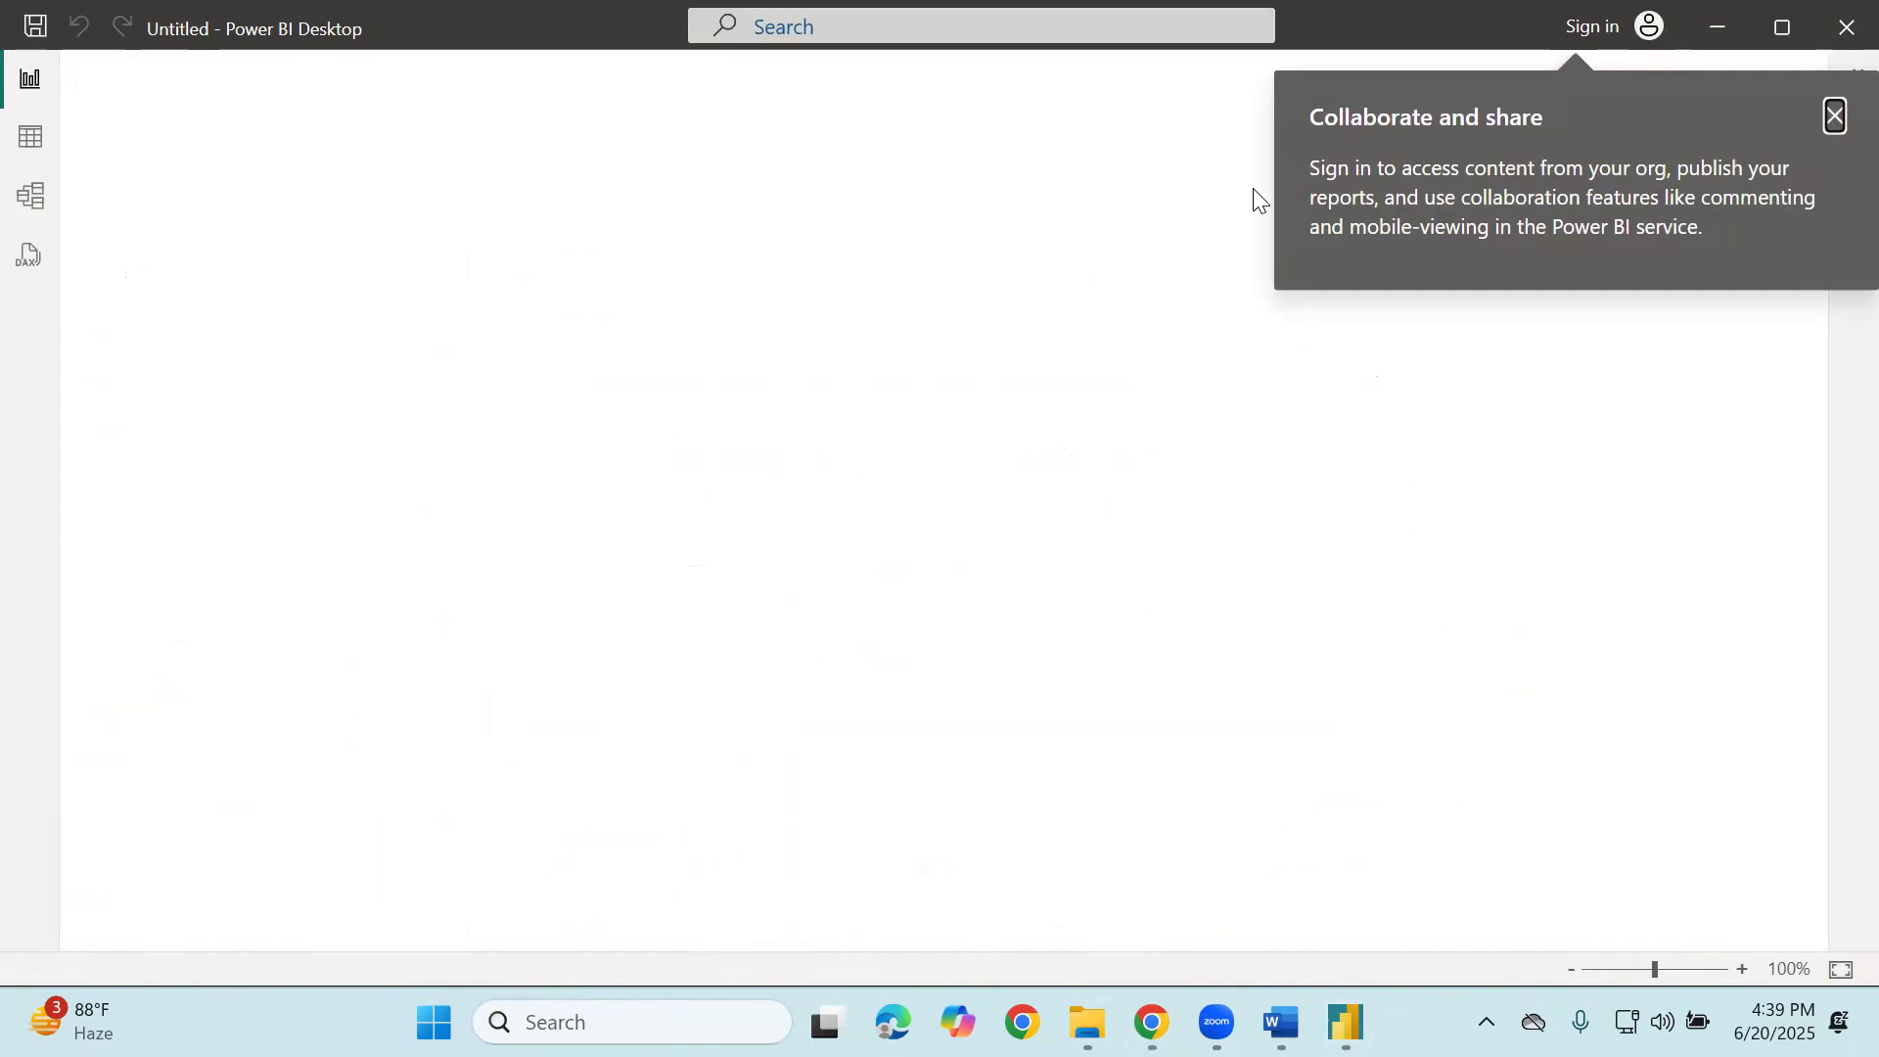
{"action": "left_click", "coordinate": [514, 270]}
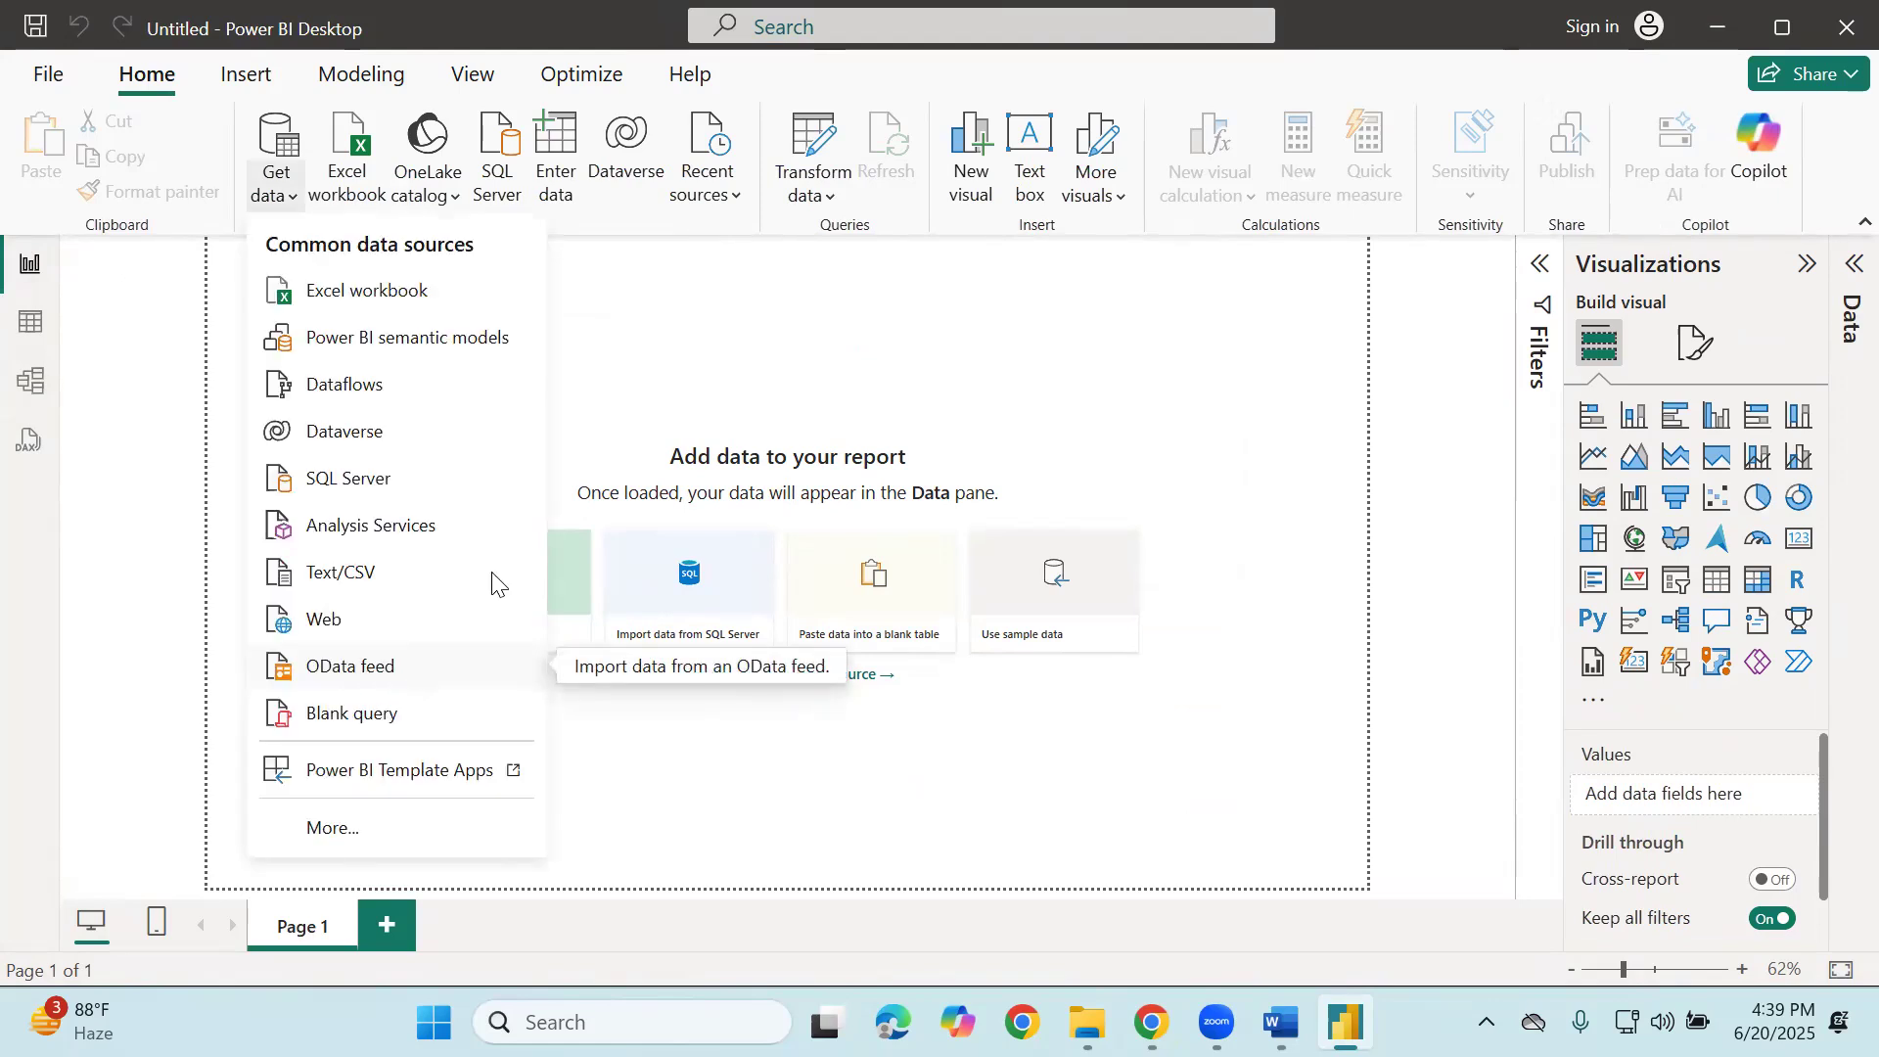
{"action": "left_click", "coordinate": [376, 666]}
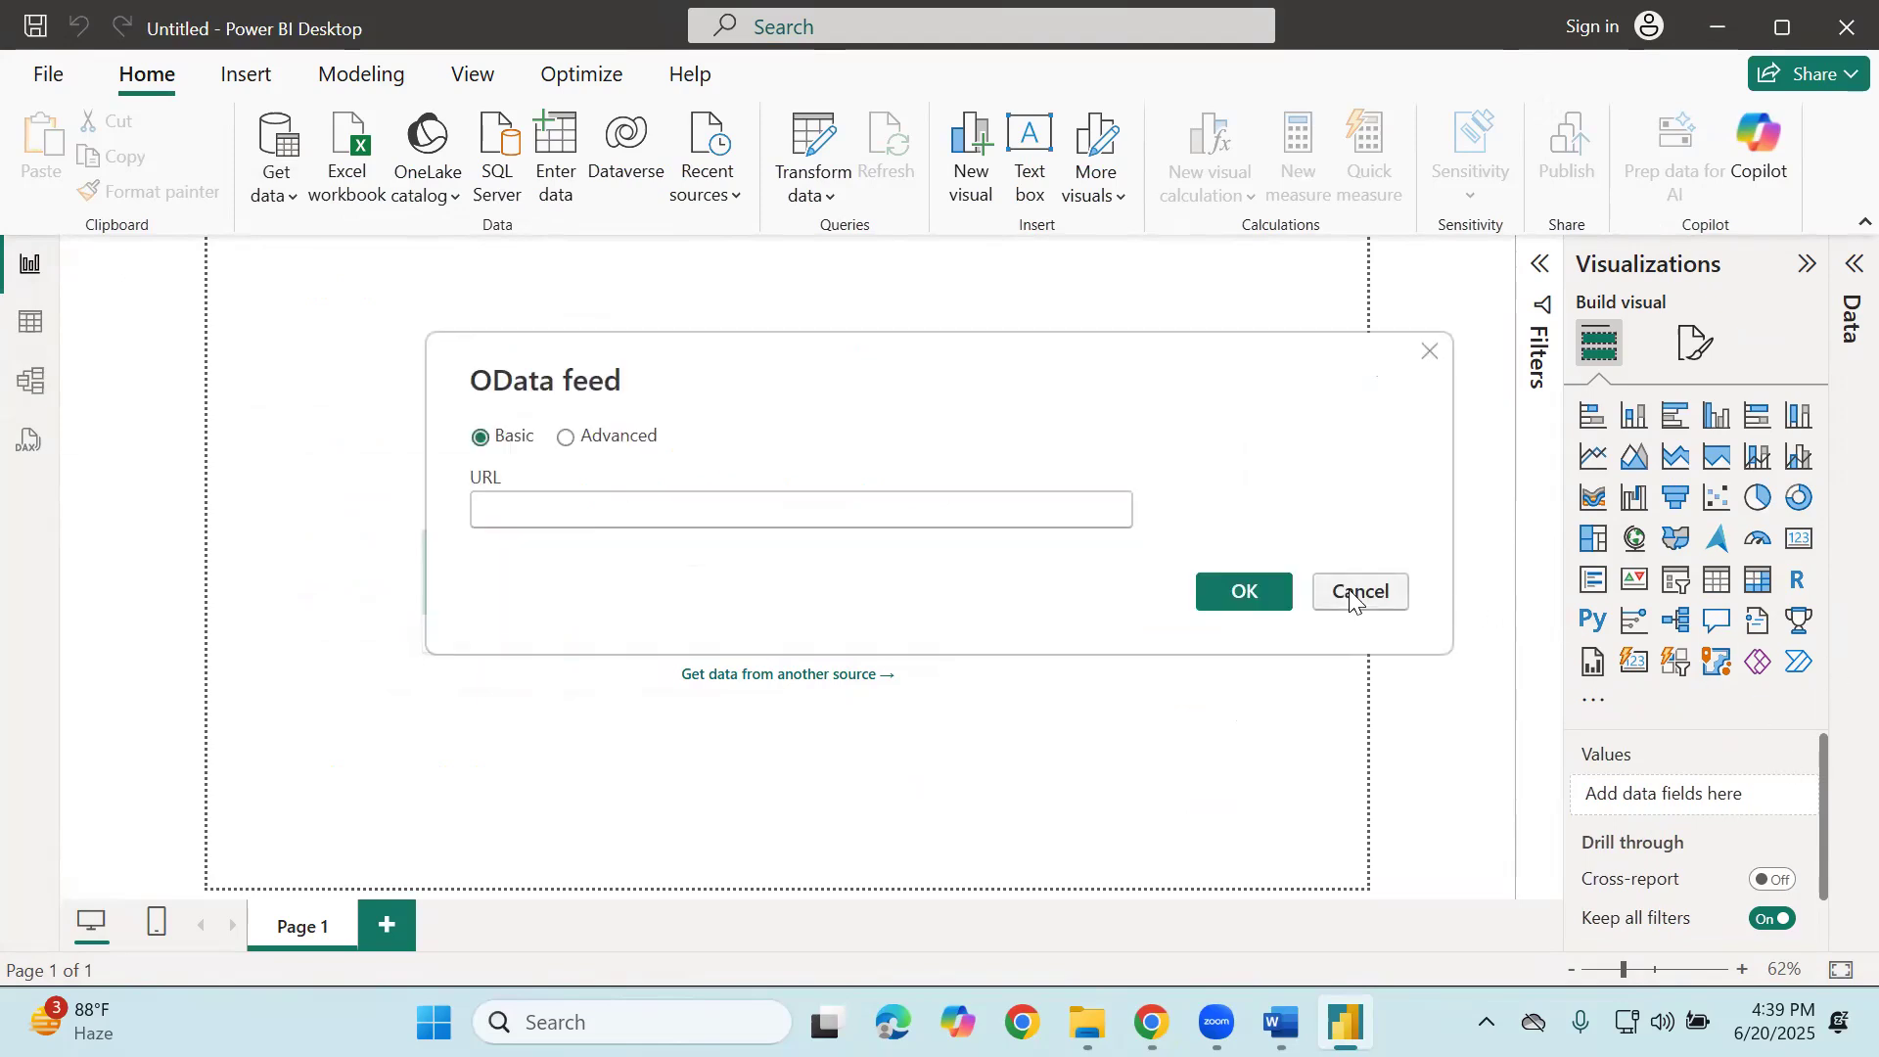
{"action": "left_click", "coordinate": [1378, 591]}
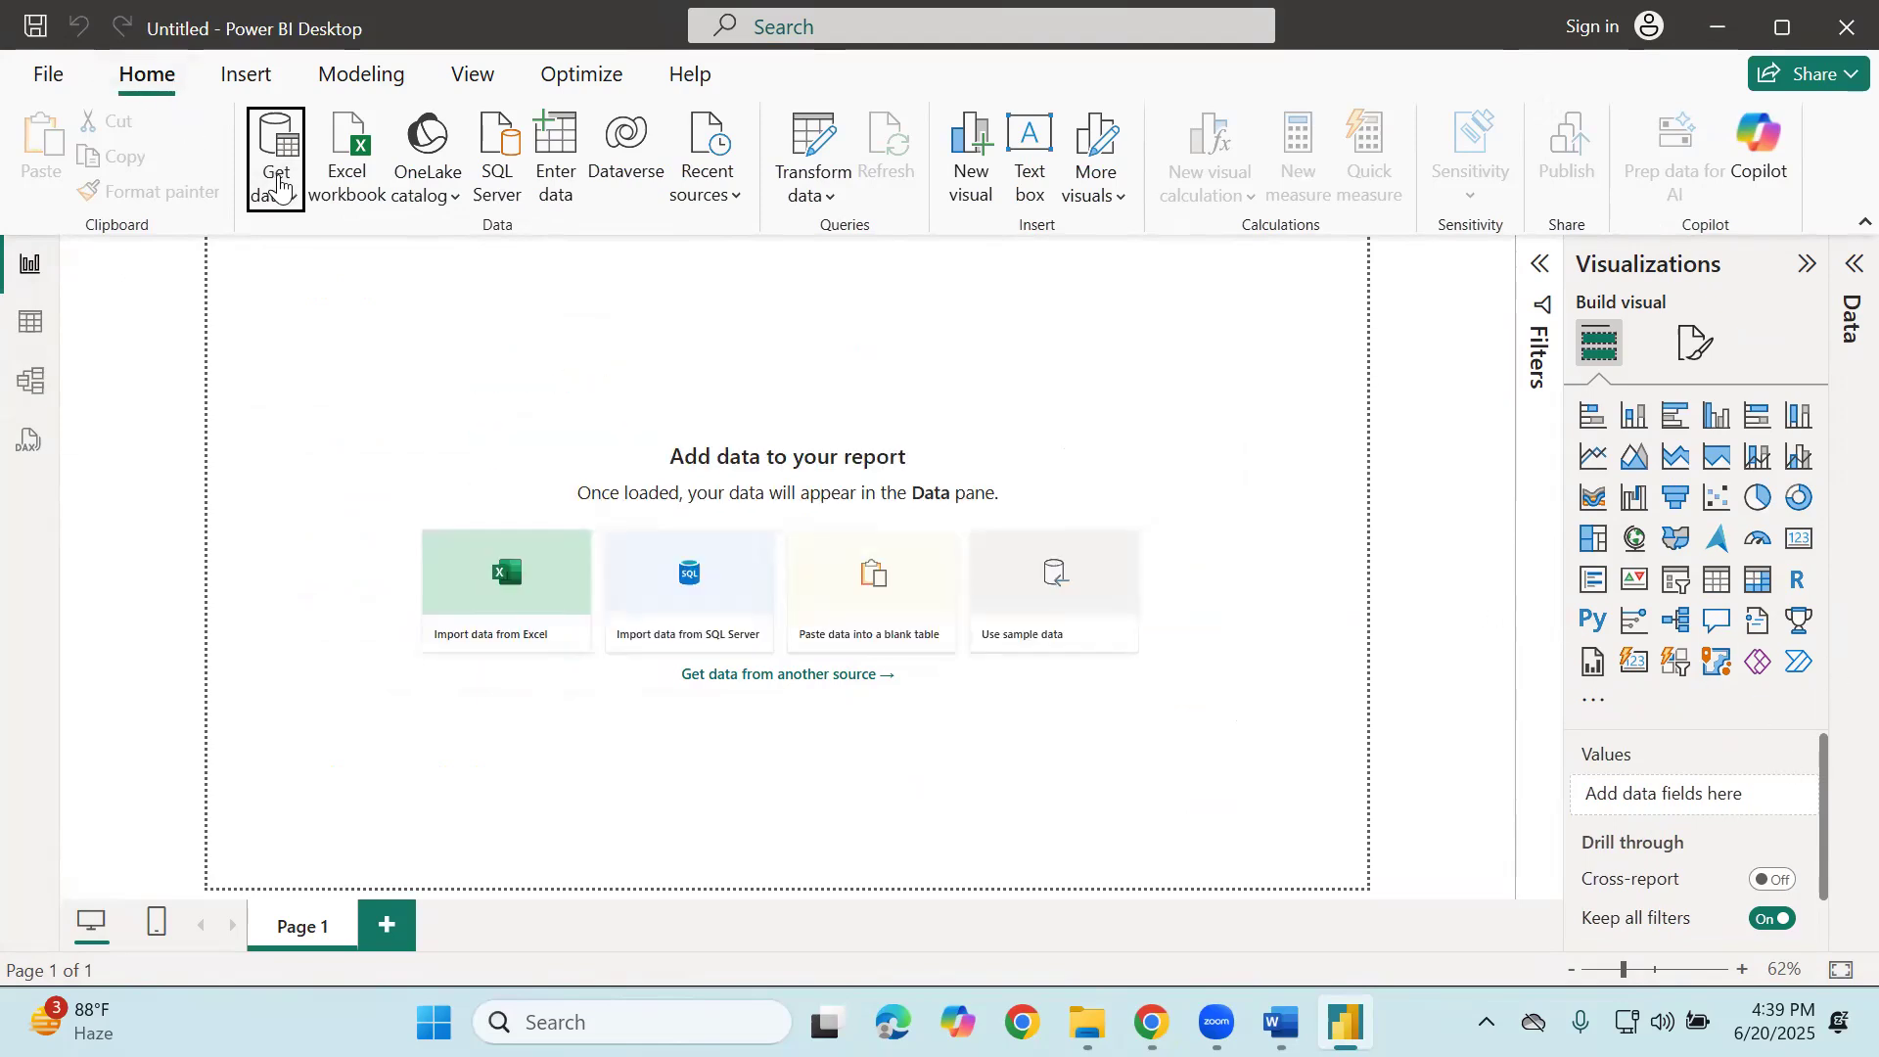
Open the full Get Data list and look through the File, Database, Microsoft Fabric, Power Platform, Azure, Online Services and Other categories.
{"action": "left_click", "coordinate": [274, 181]}
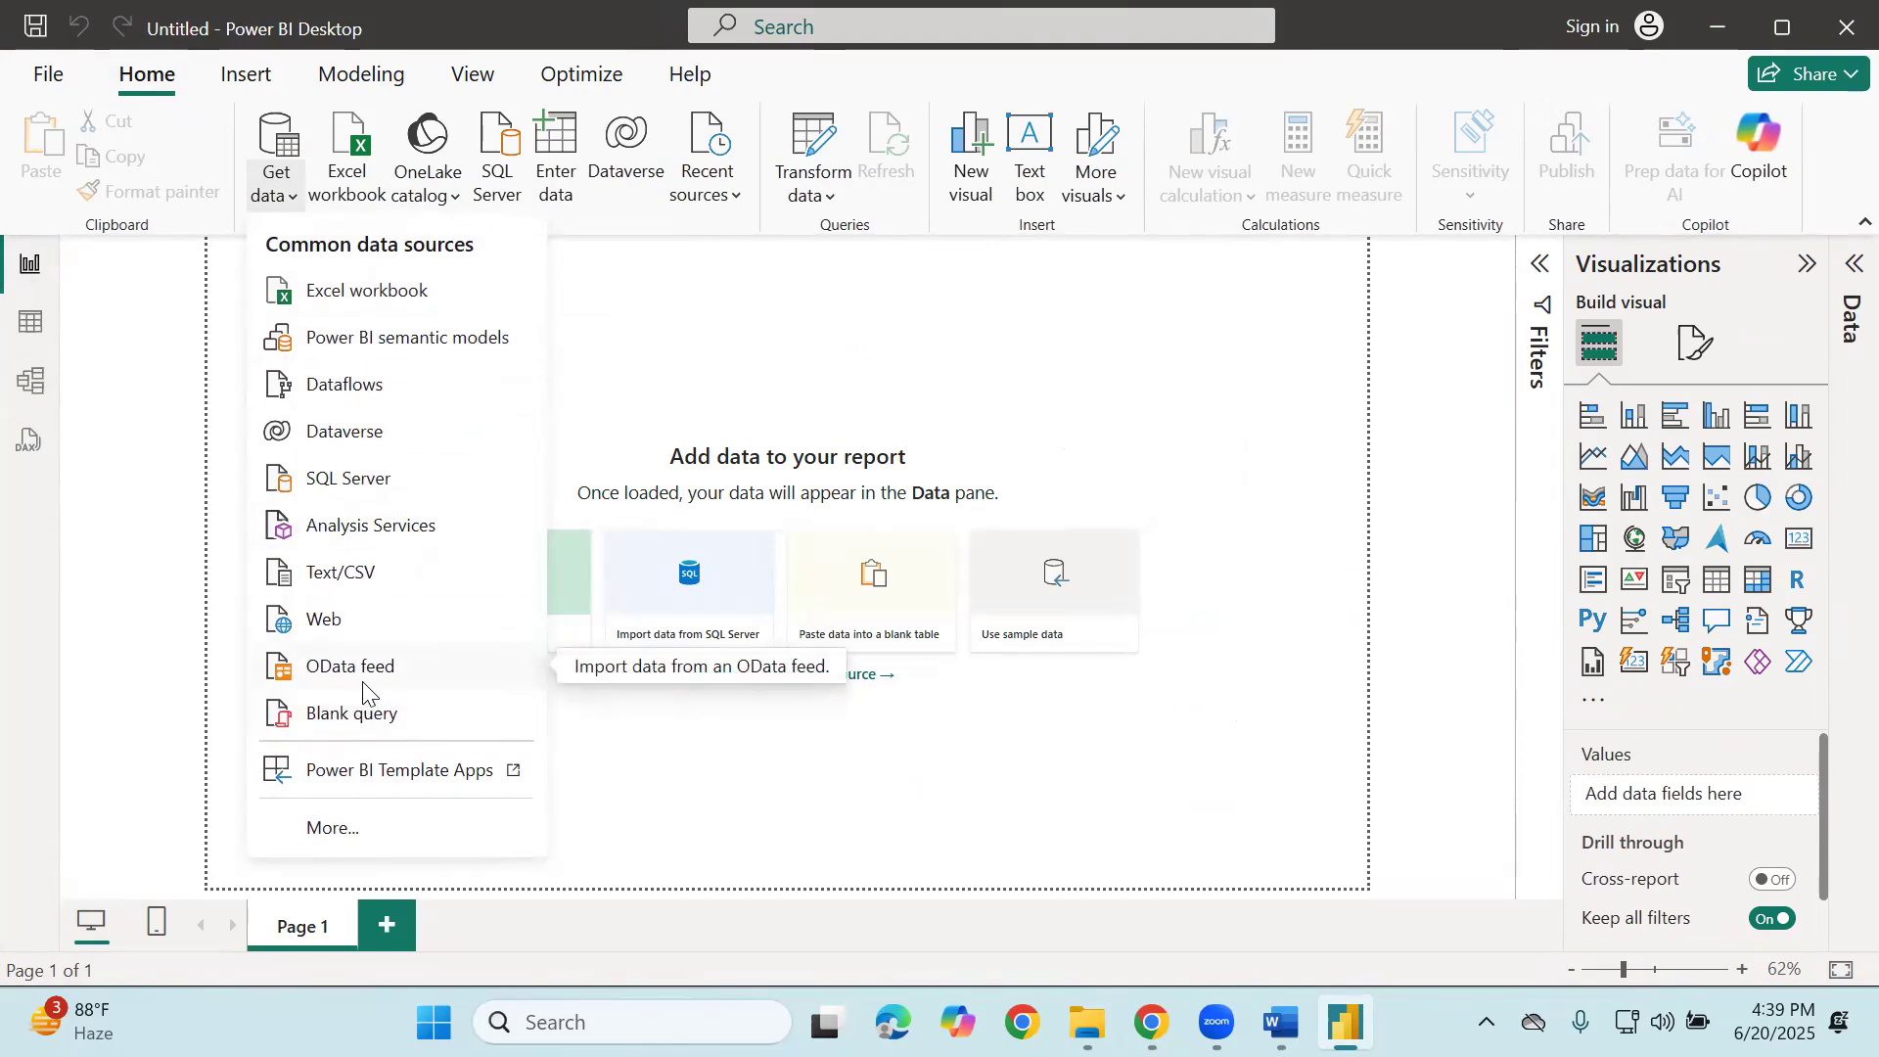
{"action": "left_click", "coordinate": [325, 832]}
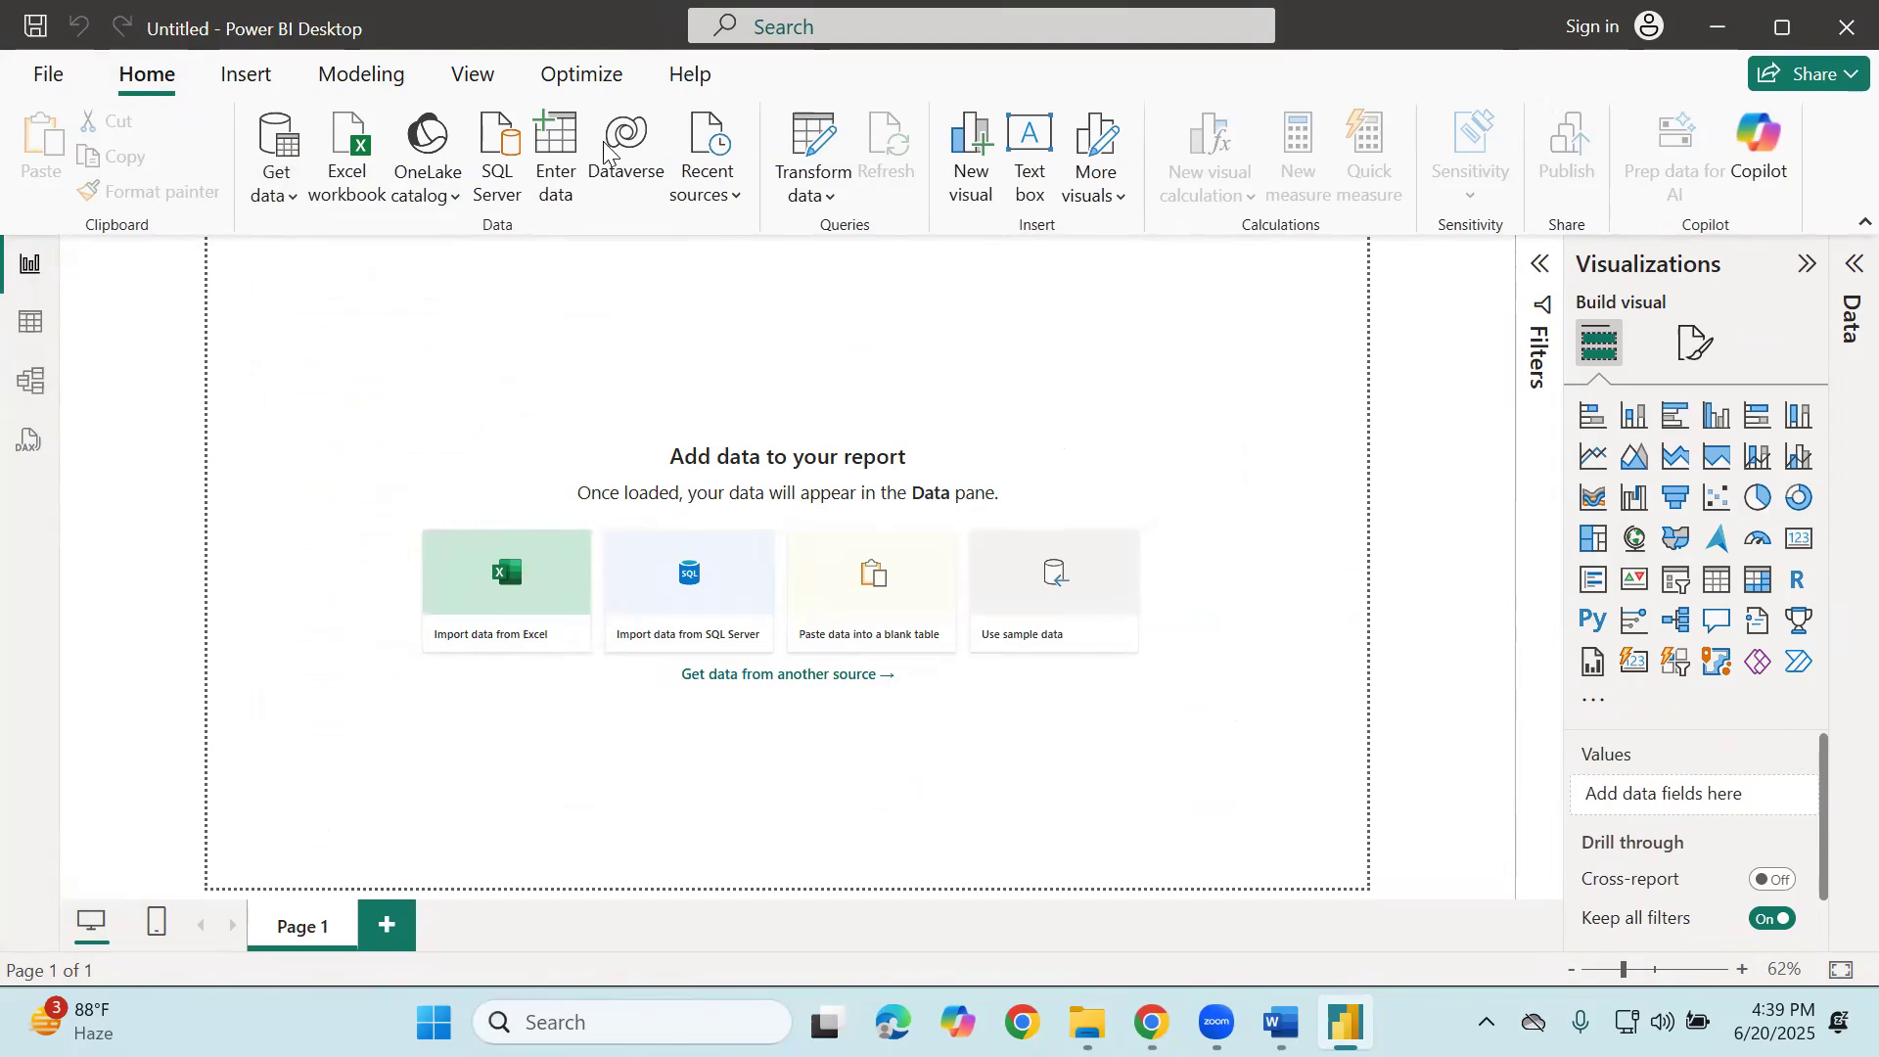
{"action": "left_click", "coordinate": [517, 242]}
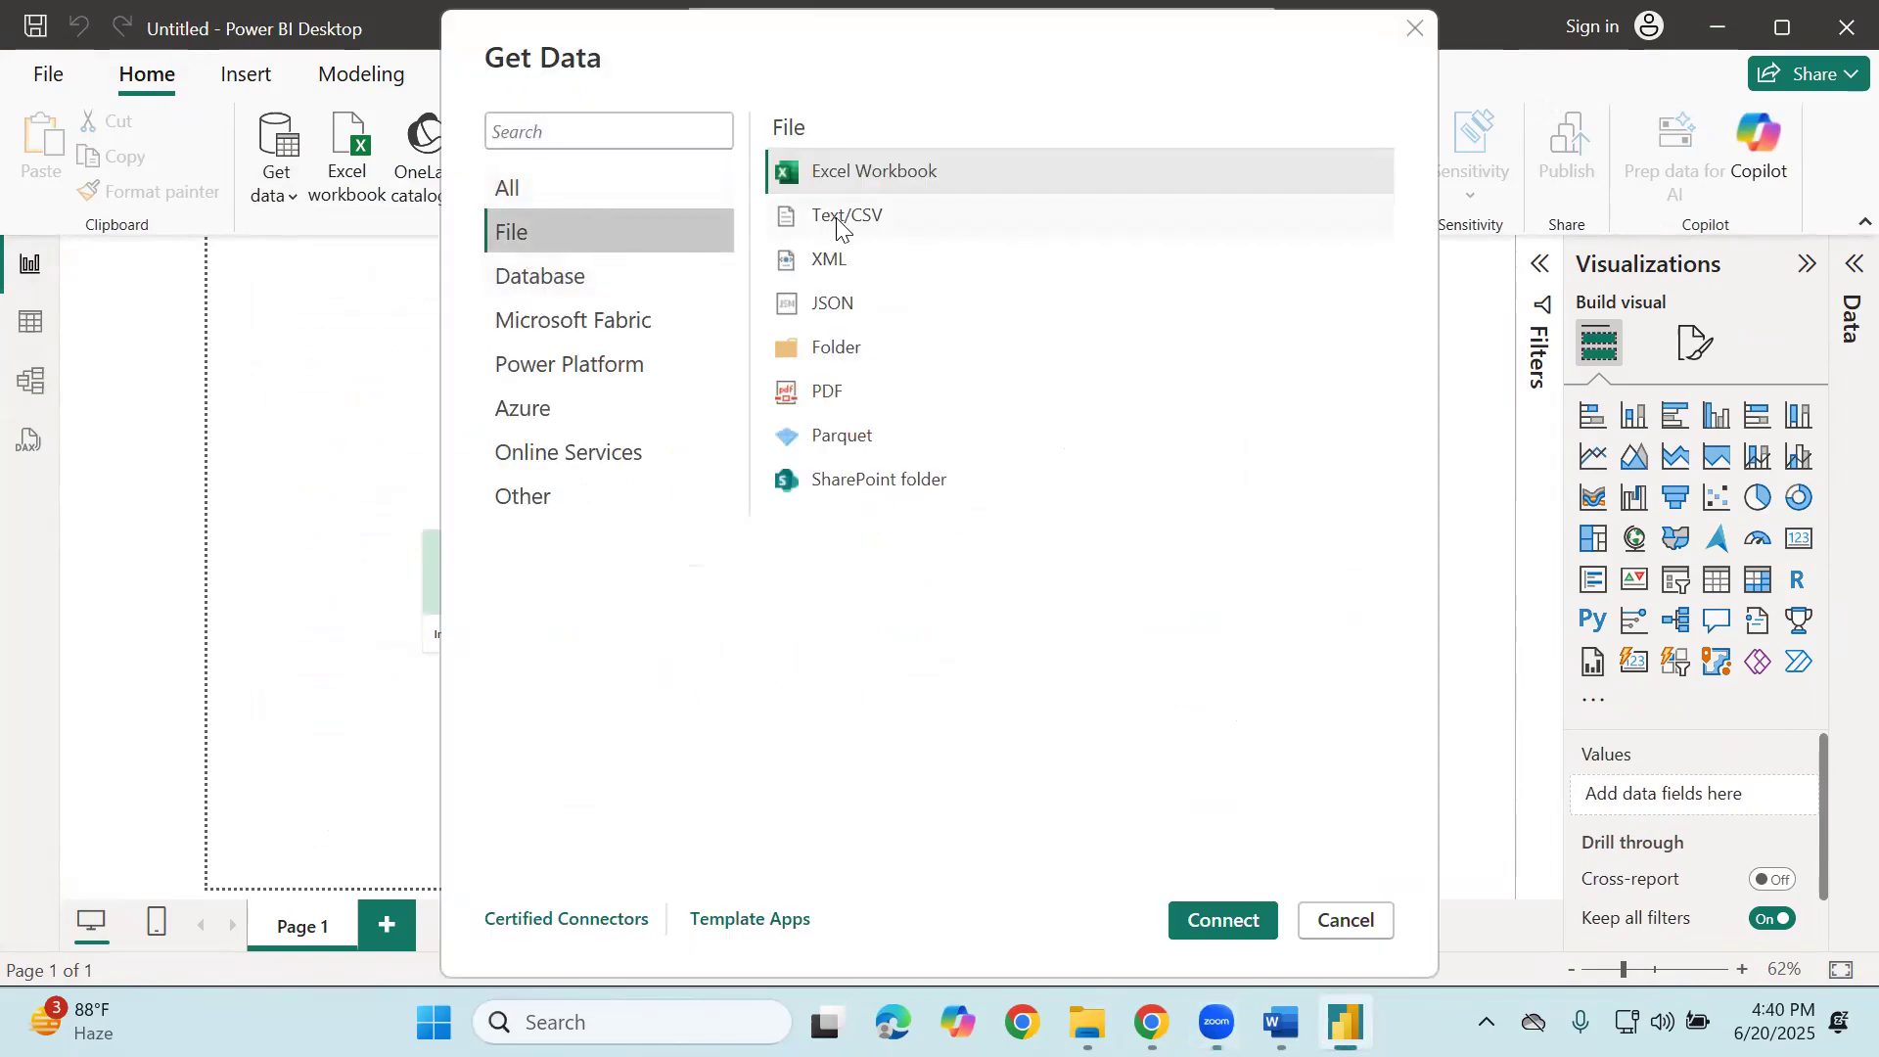
{"action": "left_click", "coordinate": [540, 282]}
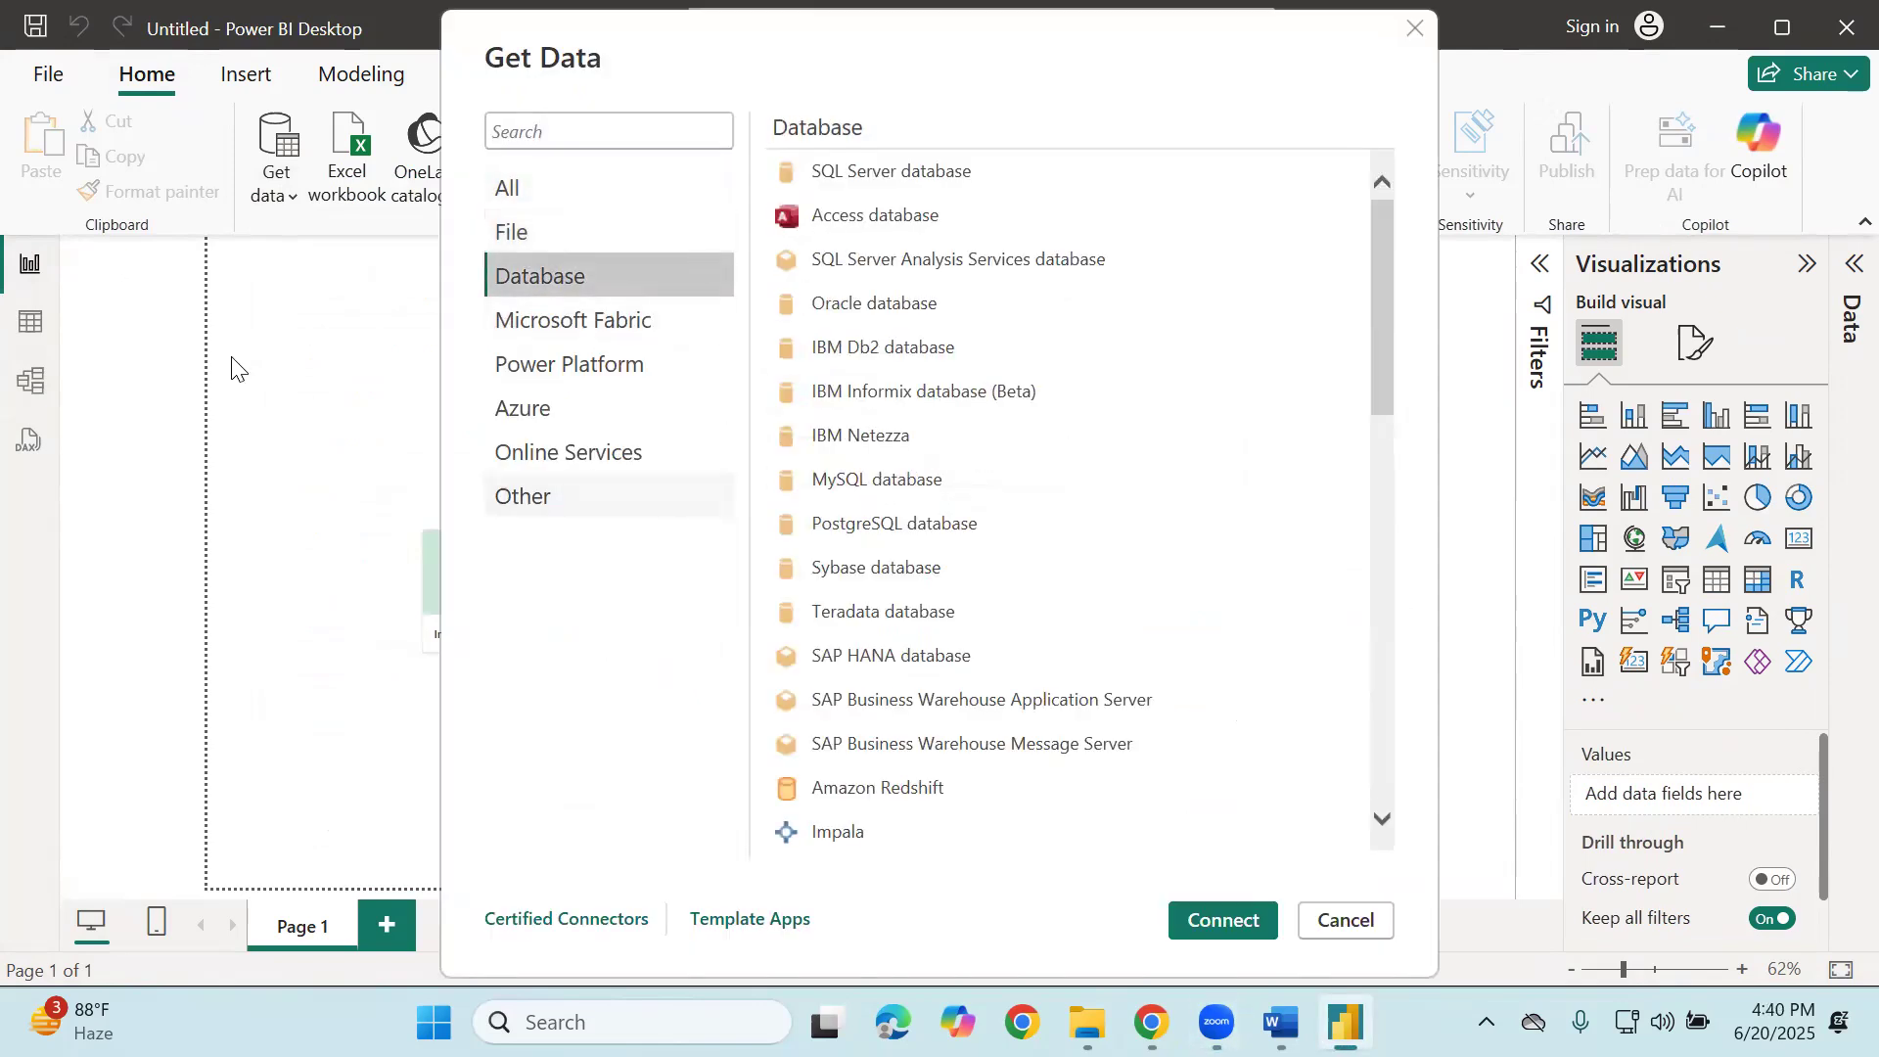
{"action": "left_click", "coordinate": [503, 333]}
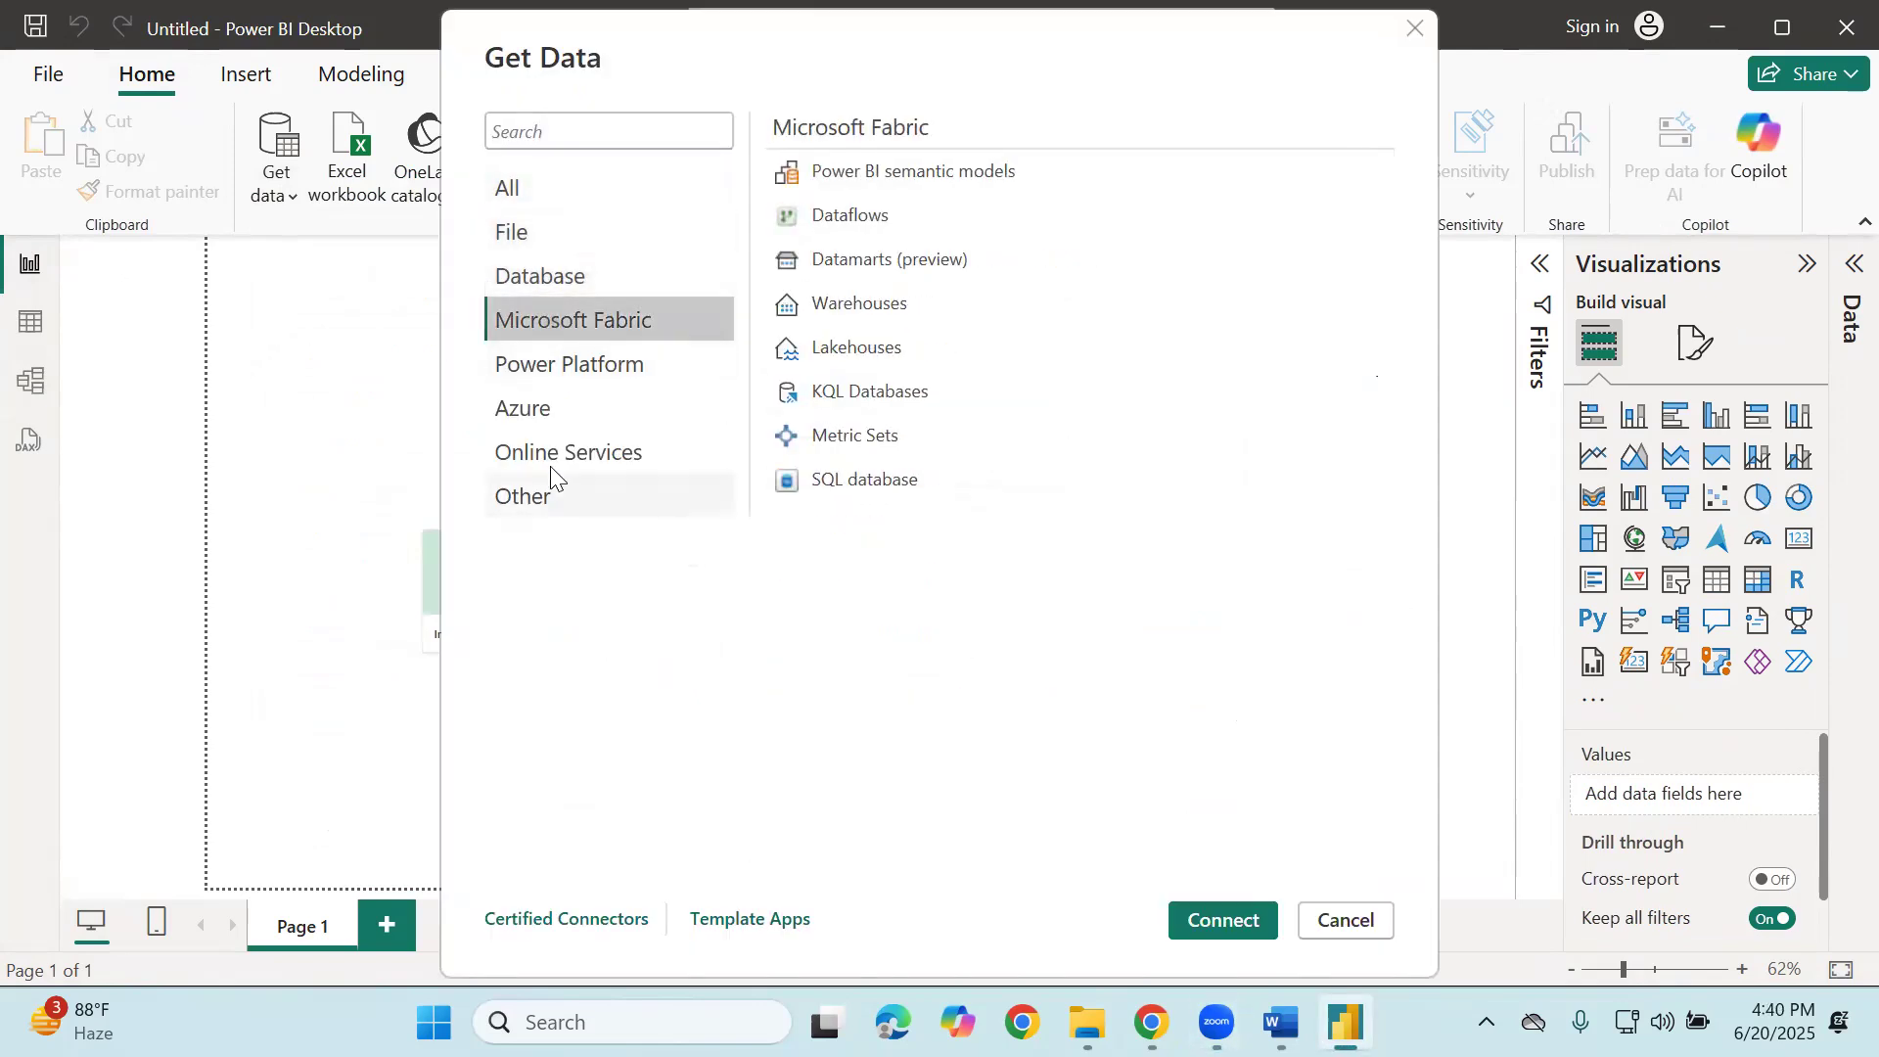
{"action": "left_click", "coordinate": [570, 364]}
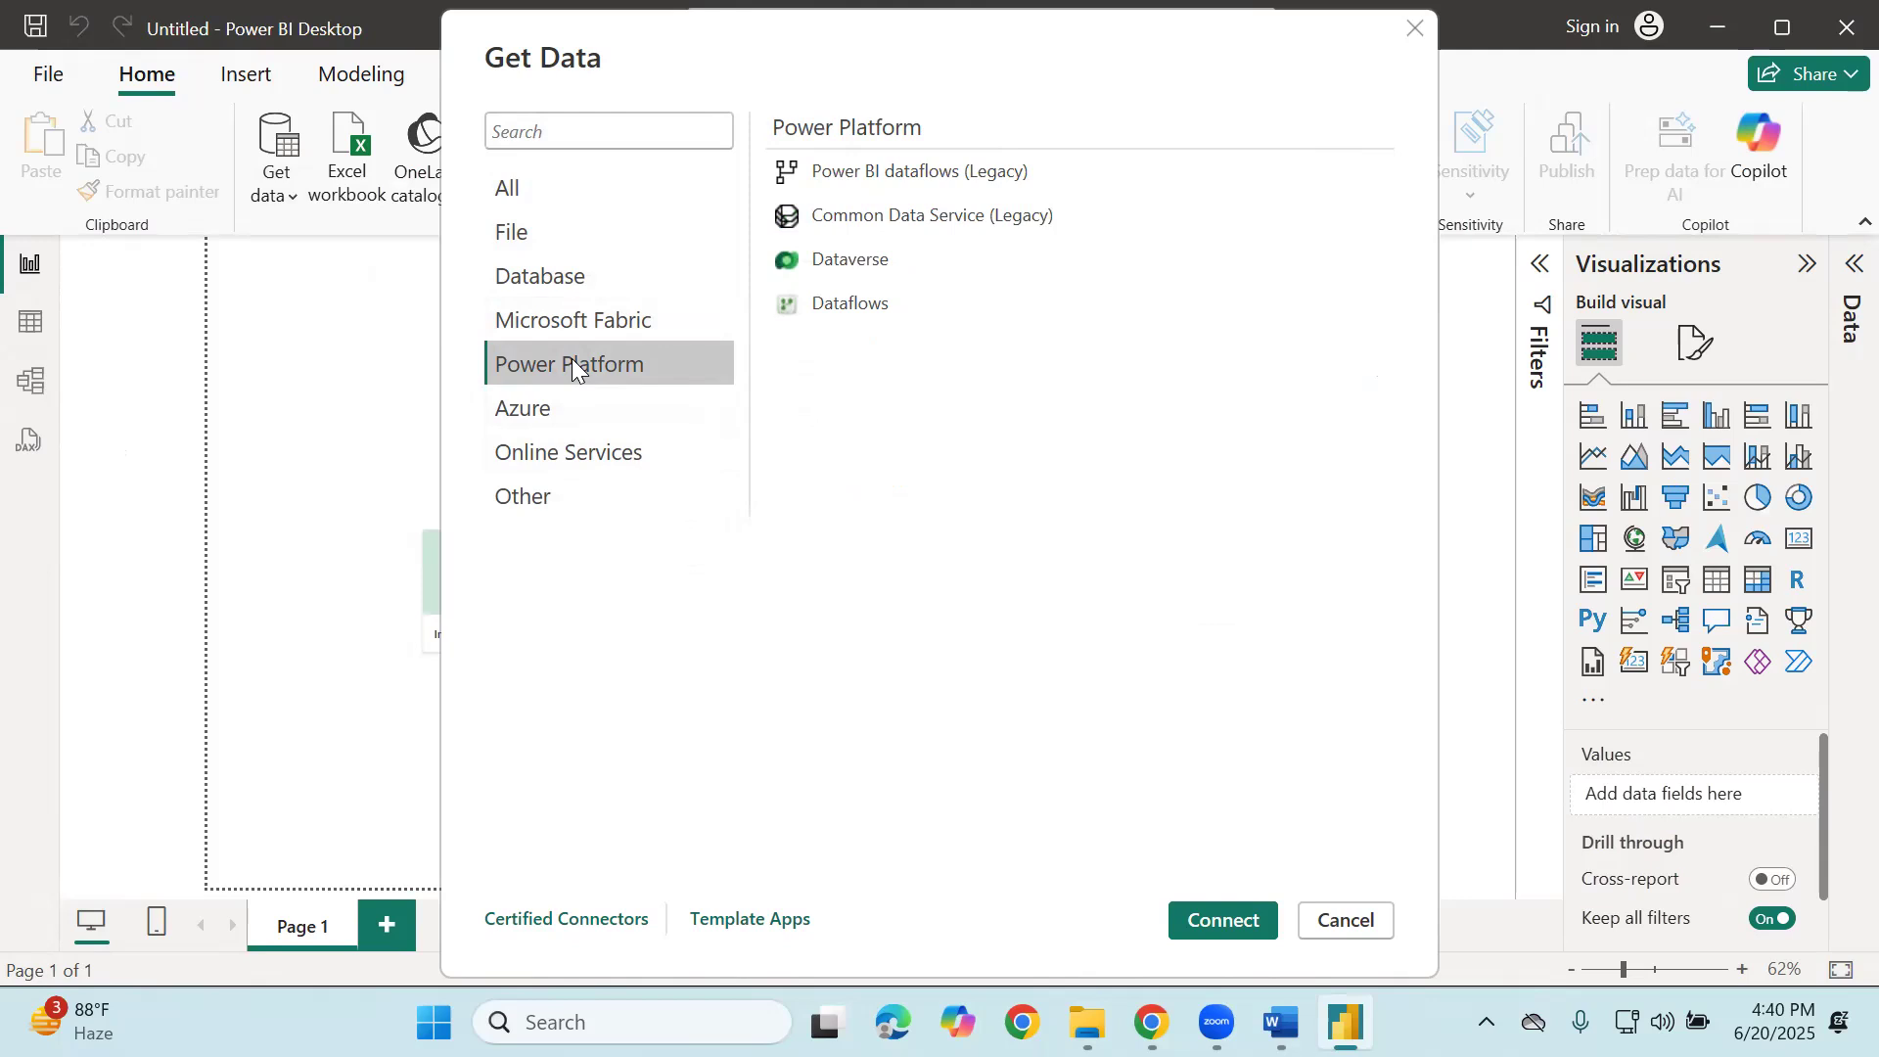
{"action": "left_click", "coordinate": [519, 415]}
{"action": "left_click", "coordinate": [536, 456]}
{"action": "left_click", "coordinate": [536, 494]}
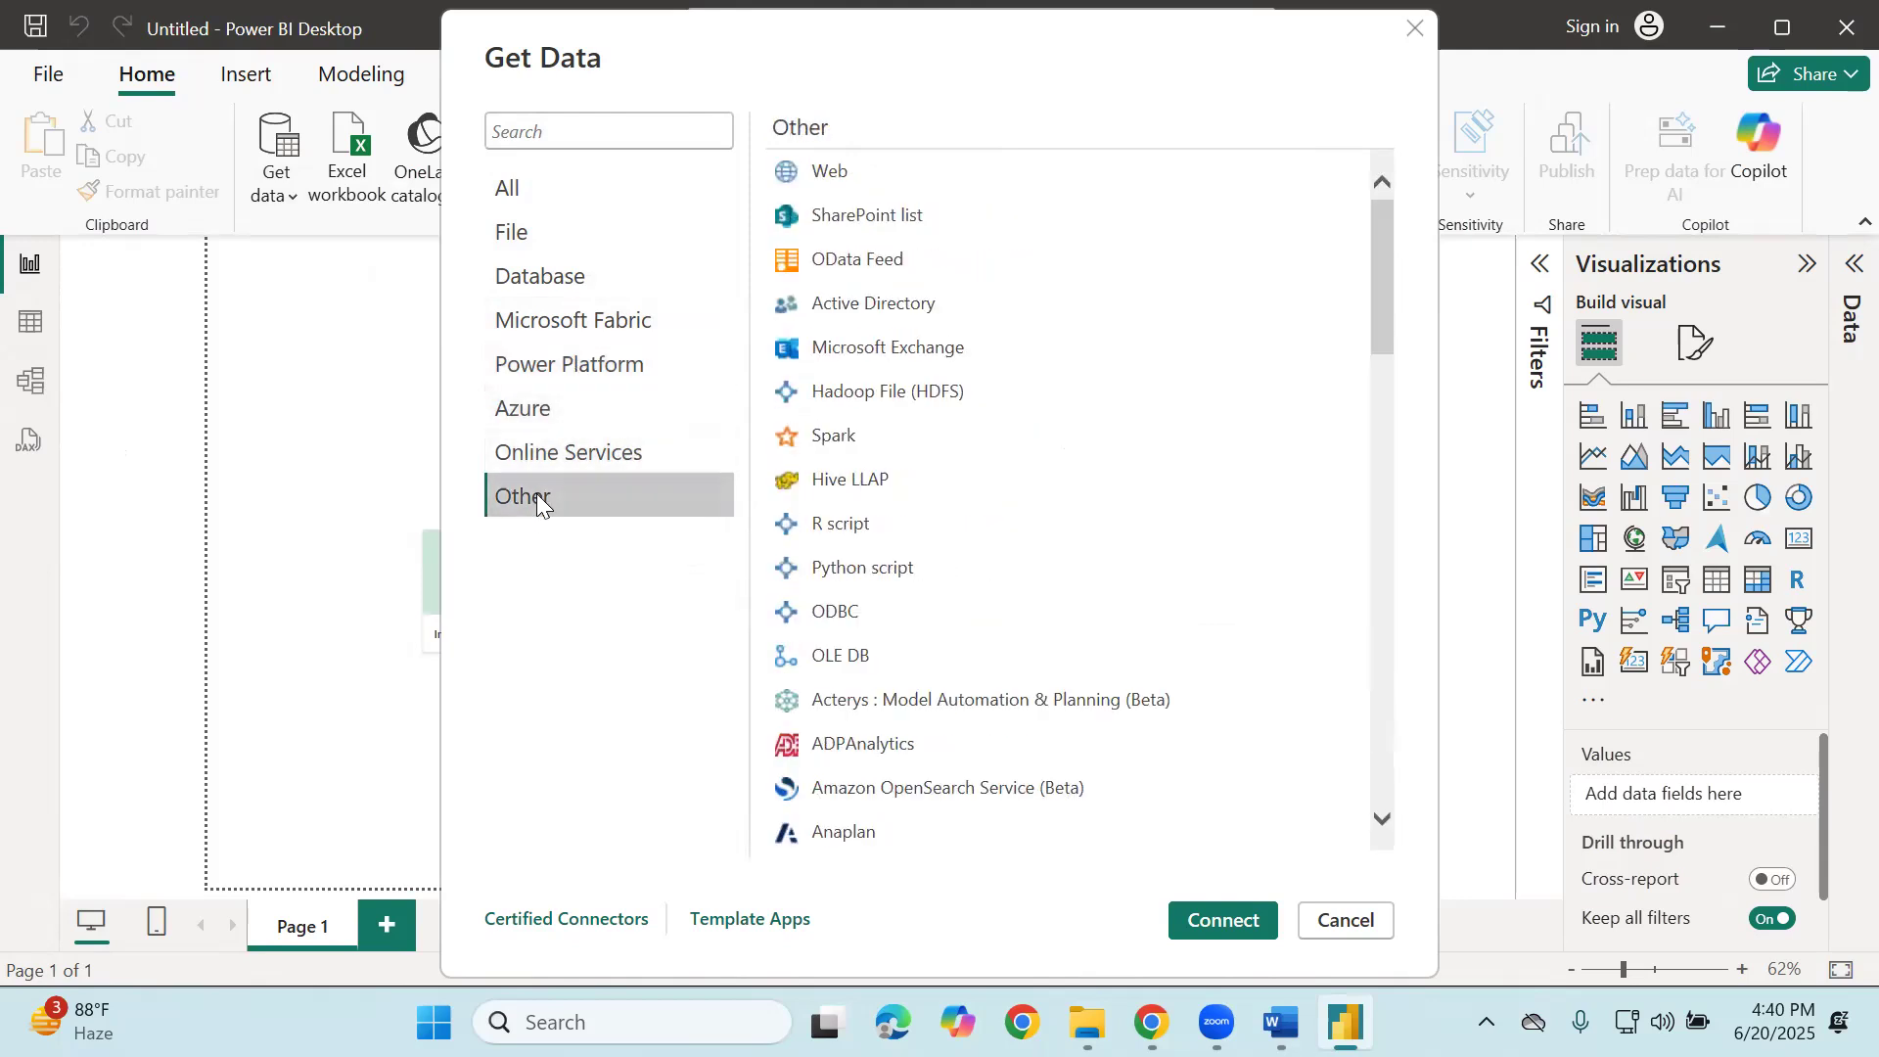
Search the data connectors for "odata" and start a connection with OData Feed.
{"action": "left_click", "coordinate": [618, 135]}
{"action": "type", "text": "odata"}
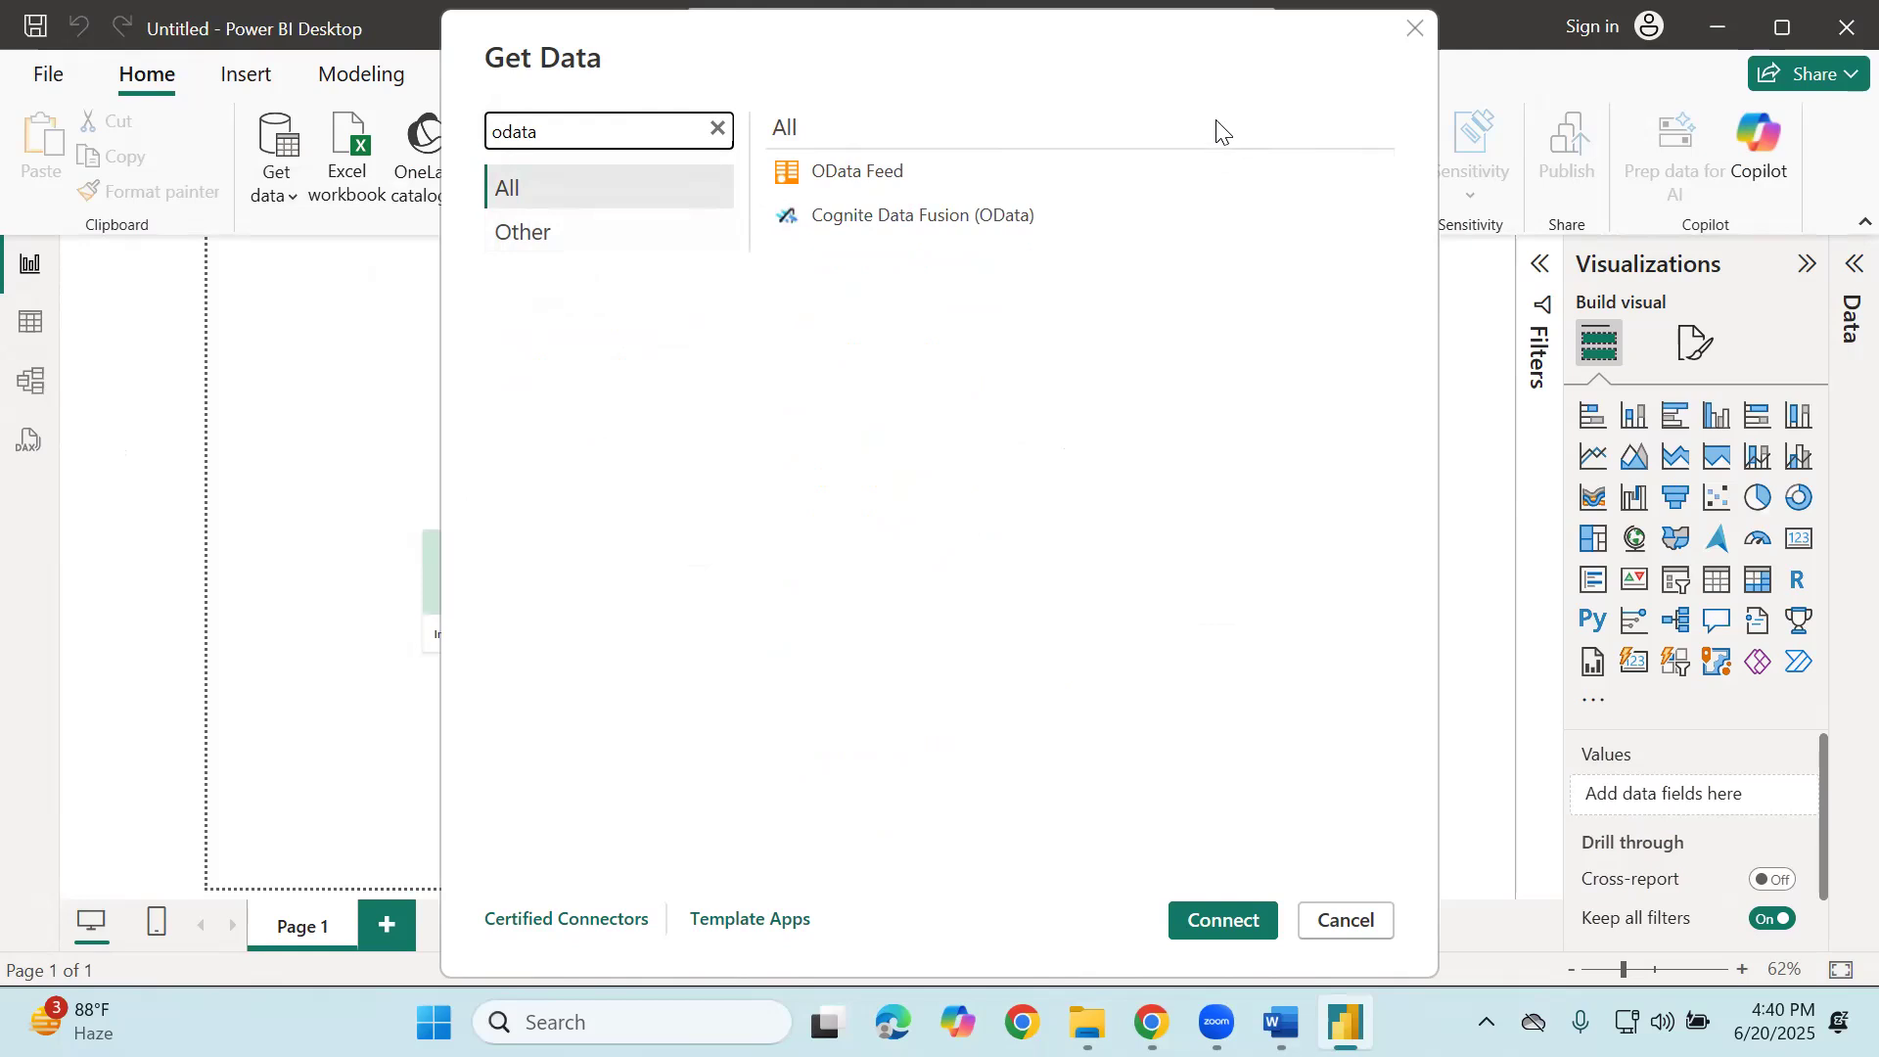
{"action": "left_click", "coordinate": [868, 174]}
{"action": "left_click", "coordinate": [1223, 920]}
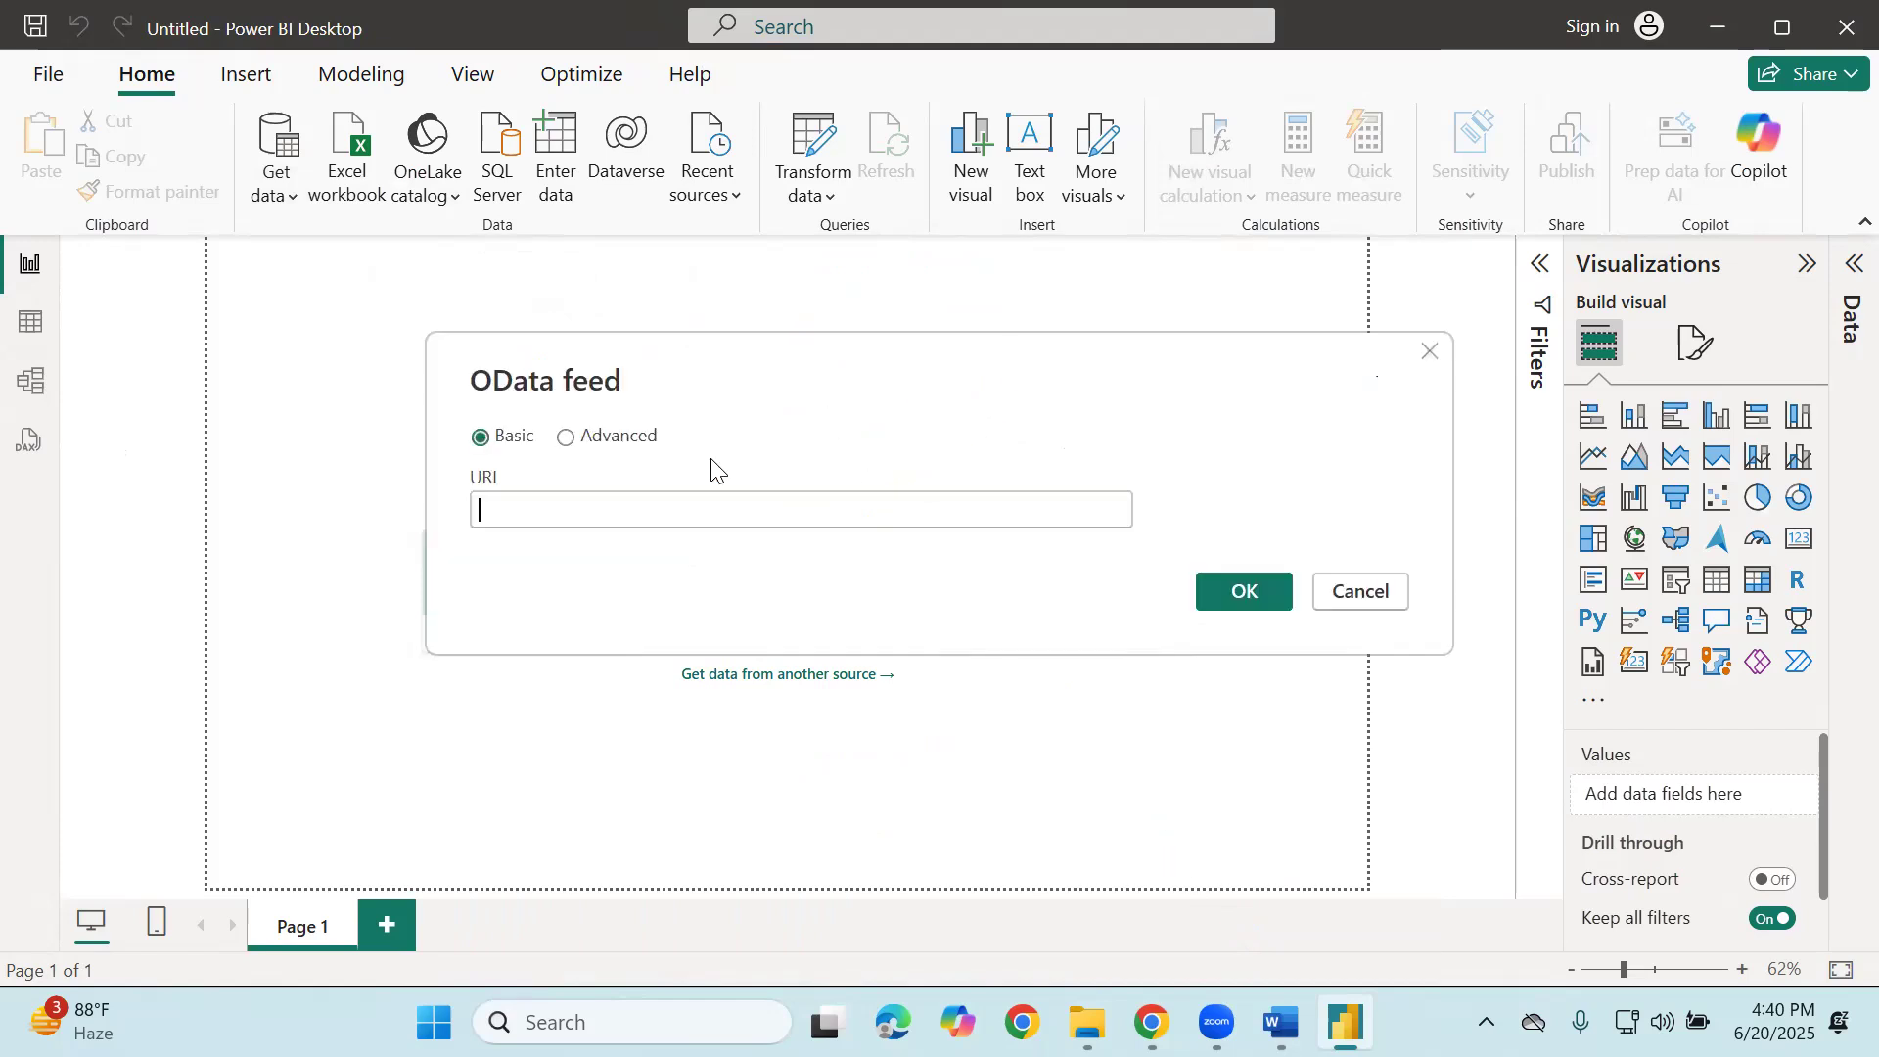
{"action": "left_click", "coordinate": [558, 518]}
{"action": "type", "text": "https://services.odata.org/Northwind/Northwind.svc/"}
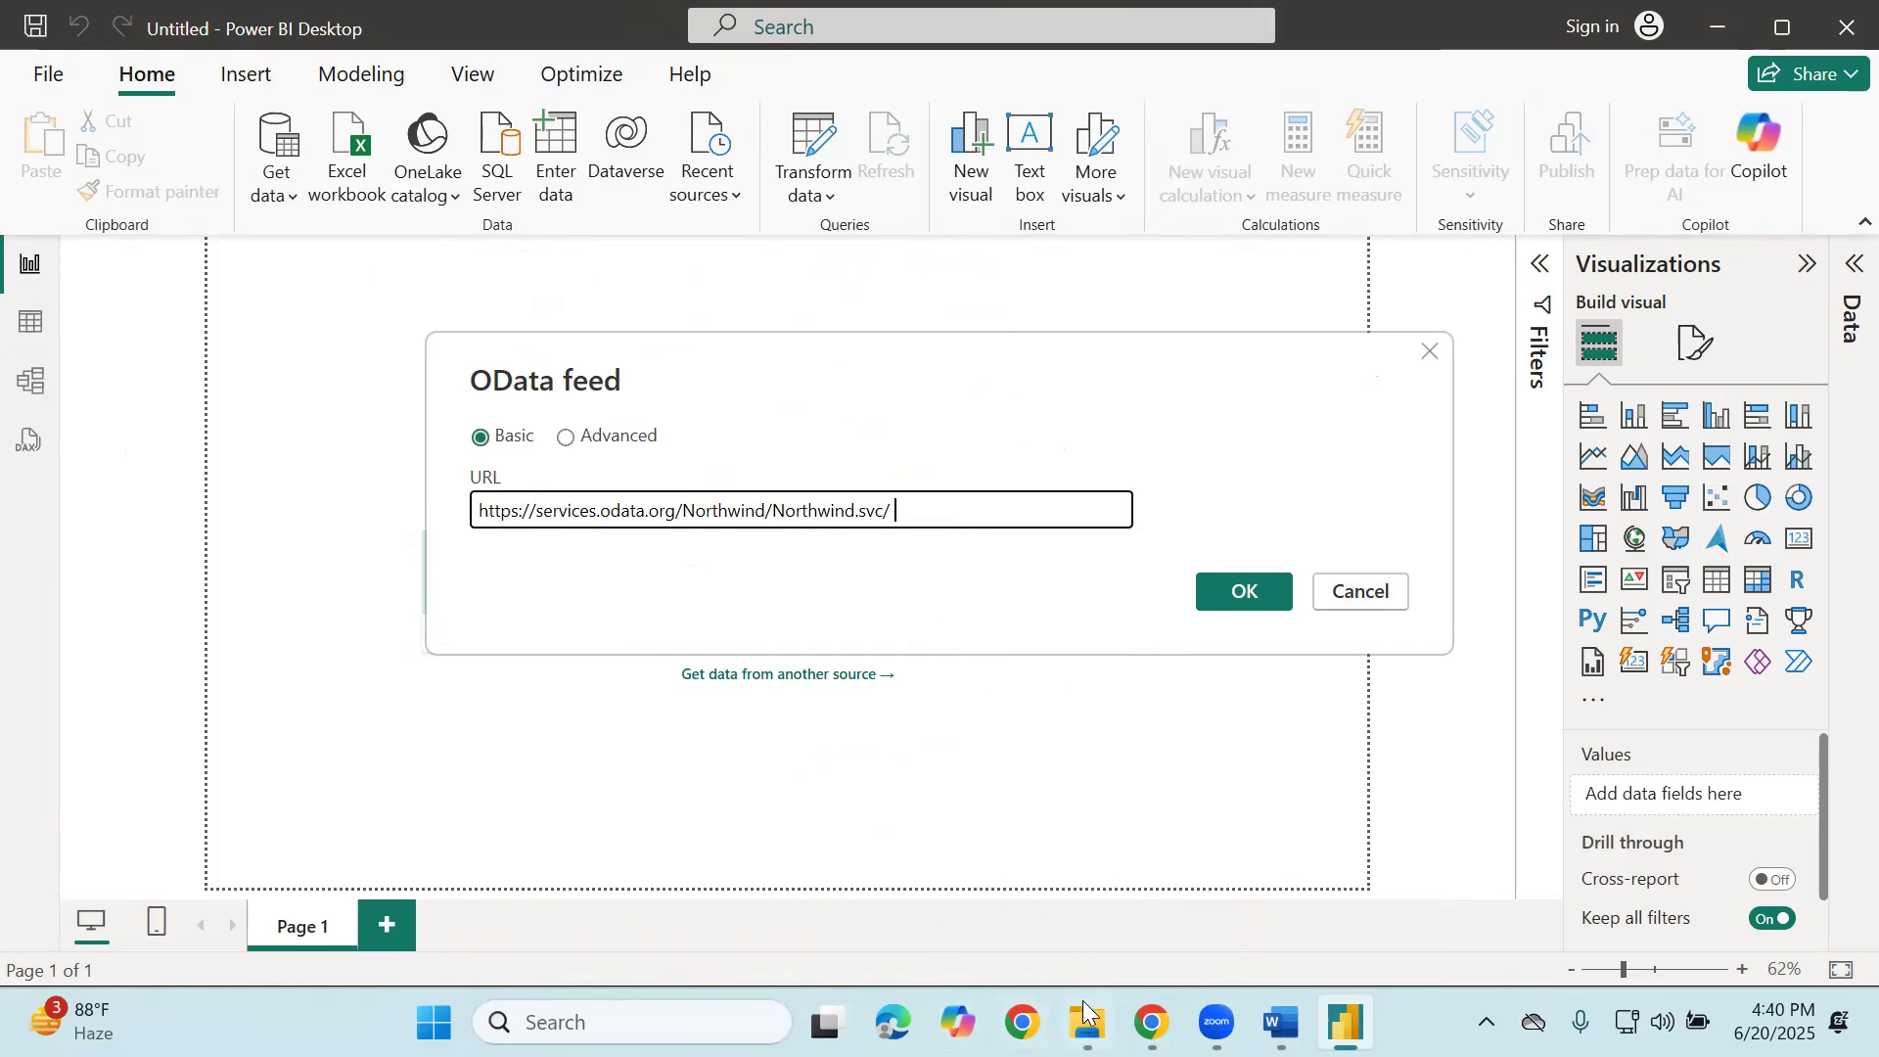
{"action": "left_click", "coordinate": [1222, 635]}
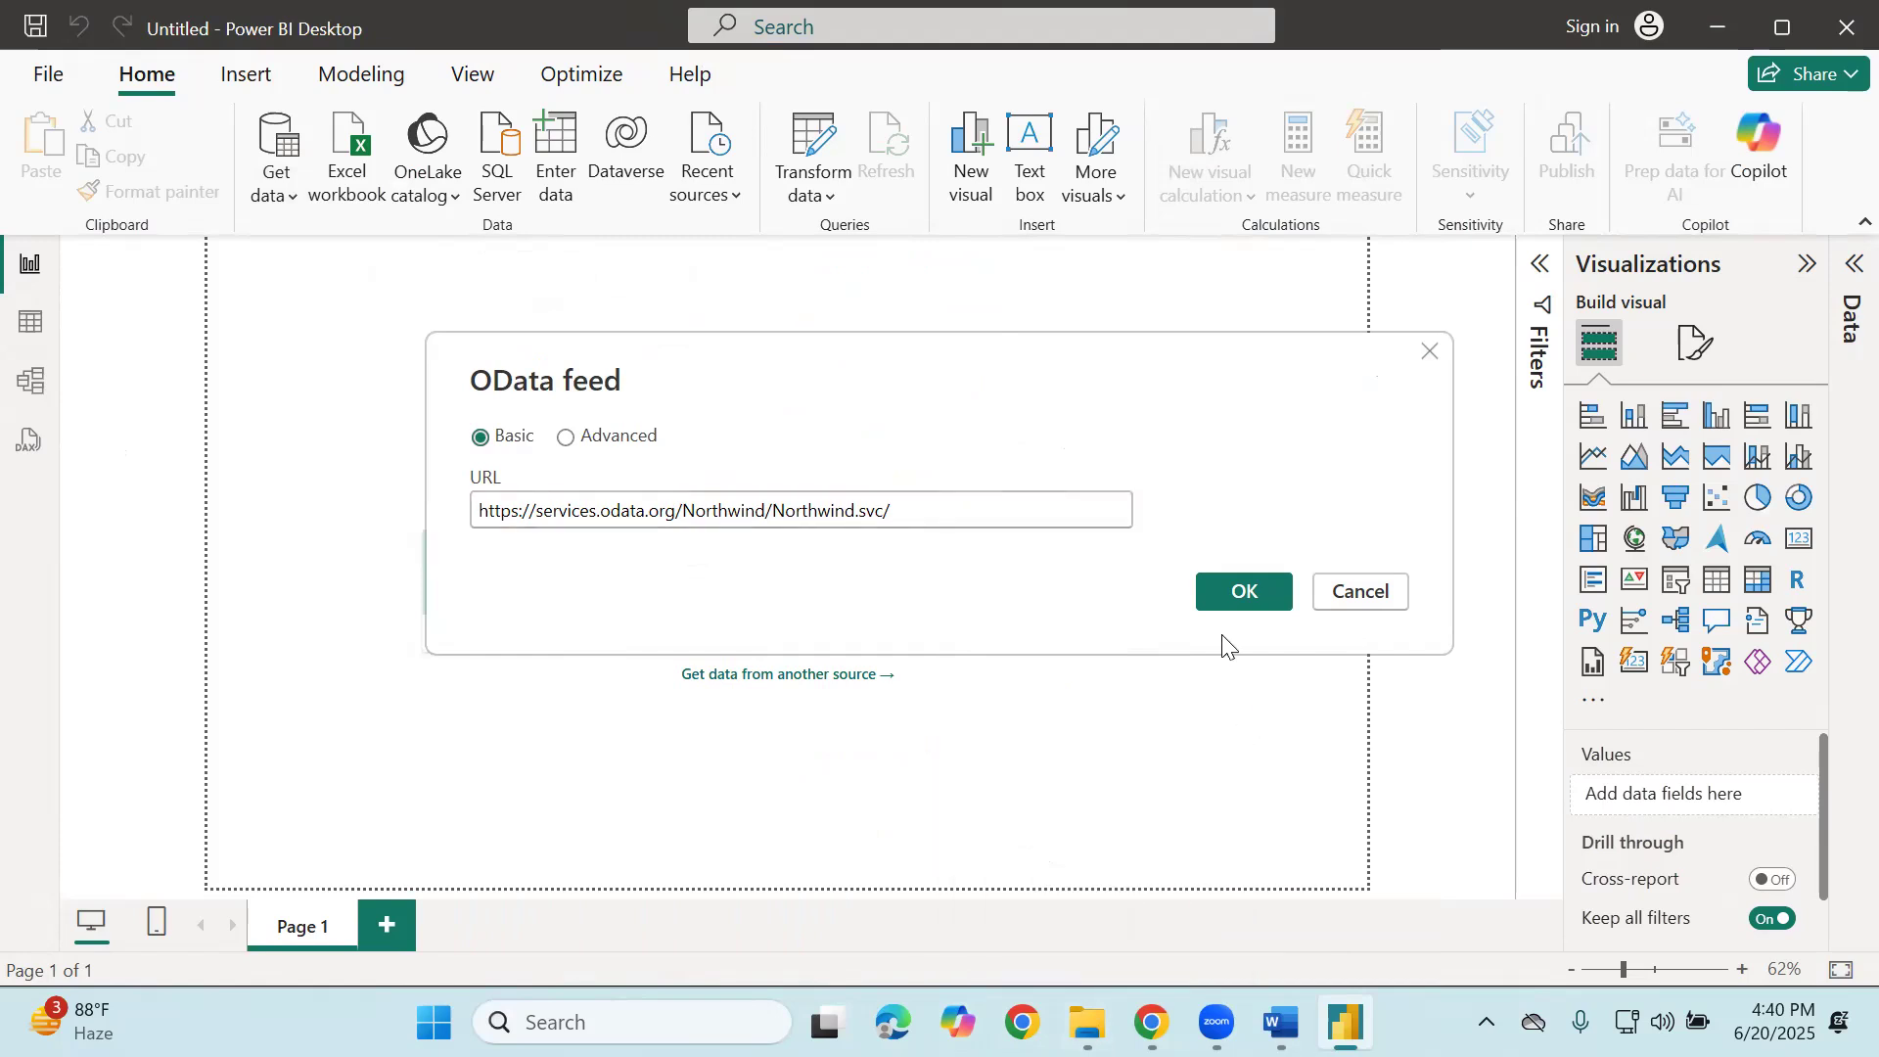
{"action": "left_click", "coordinate": [1233, 597]}
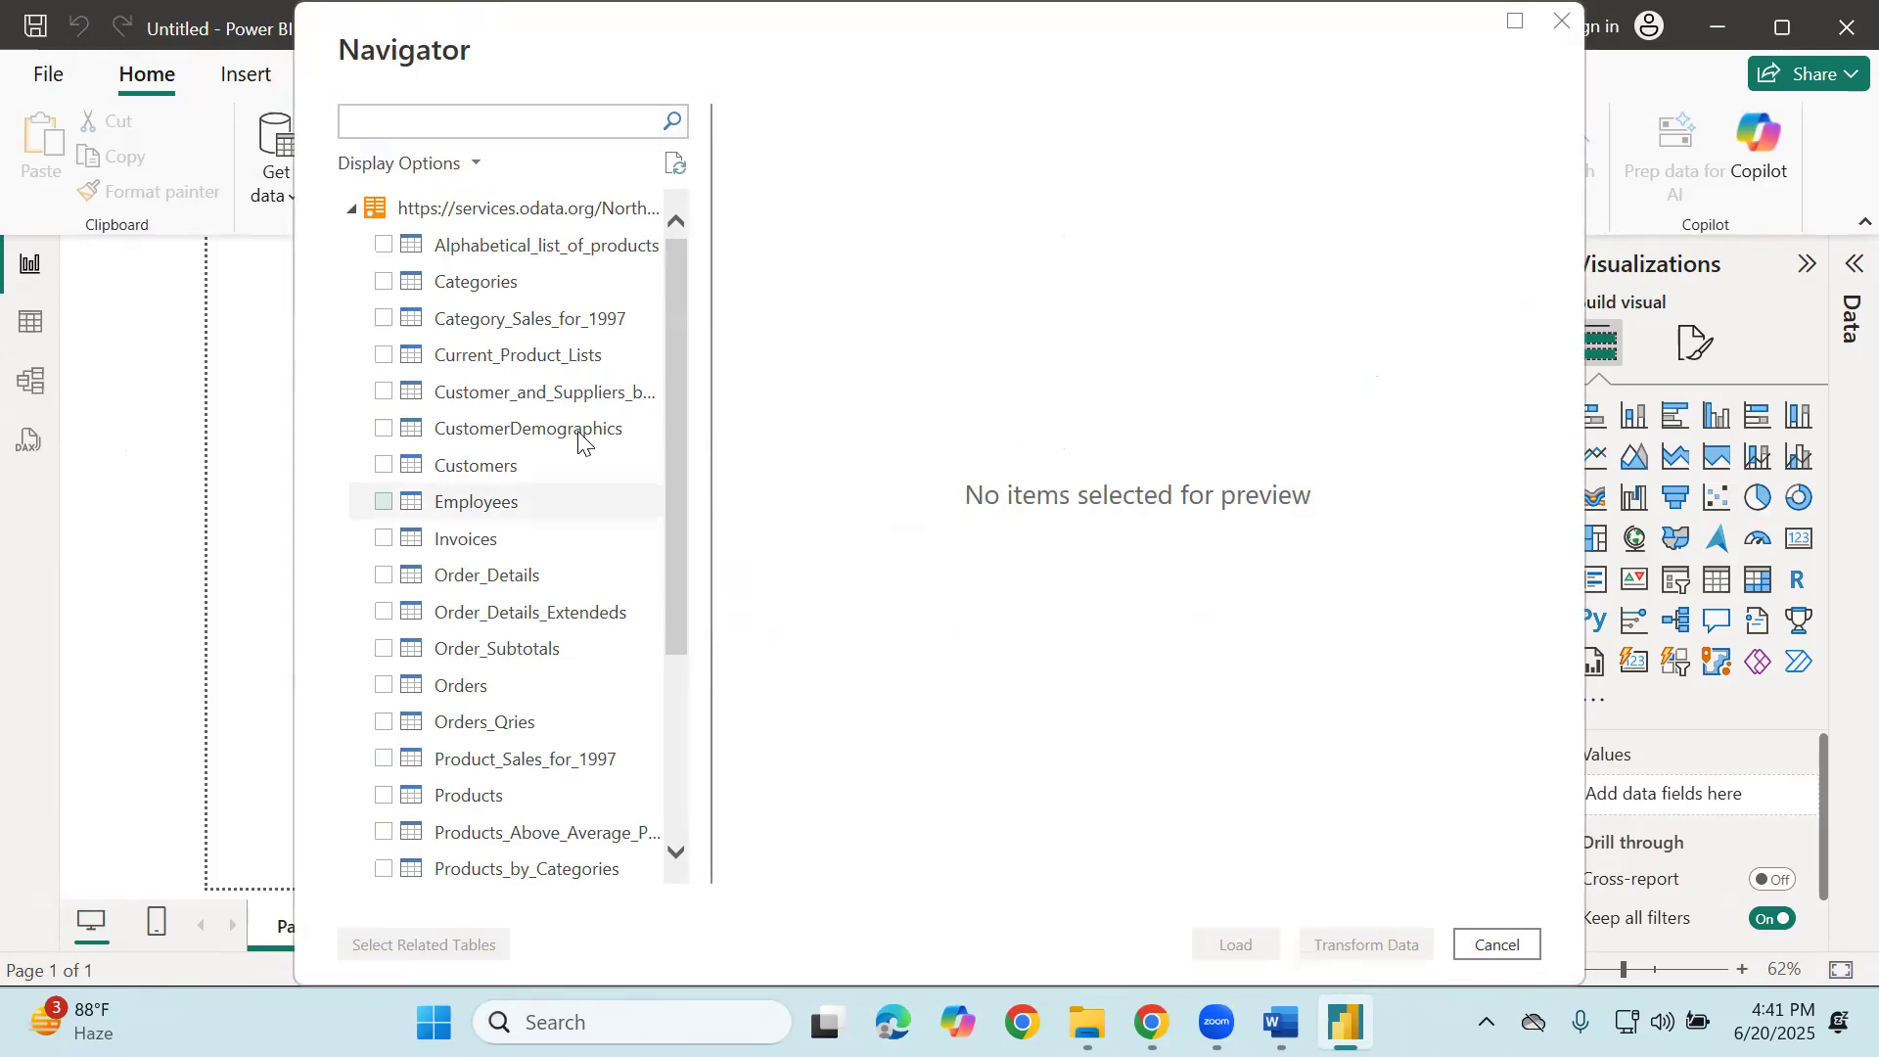
Preview the Categories, Employees and Order_Details tables of the Northwind feed.
{"action": "left_click", "coordinate": [571, 284]}
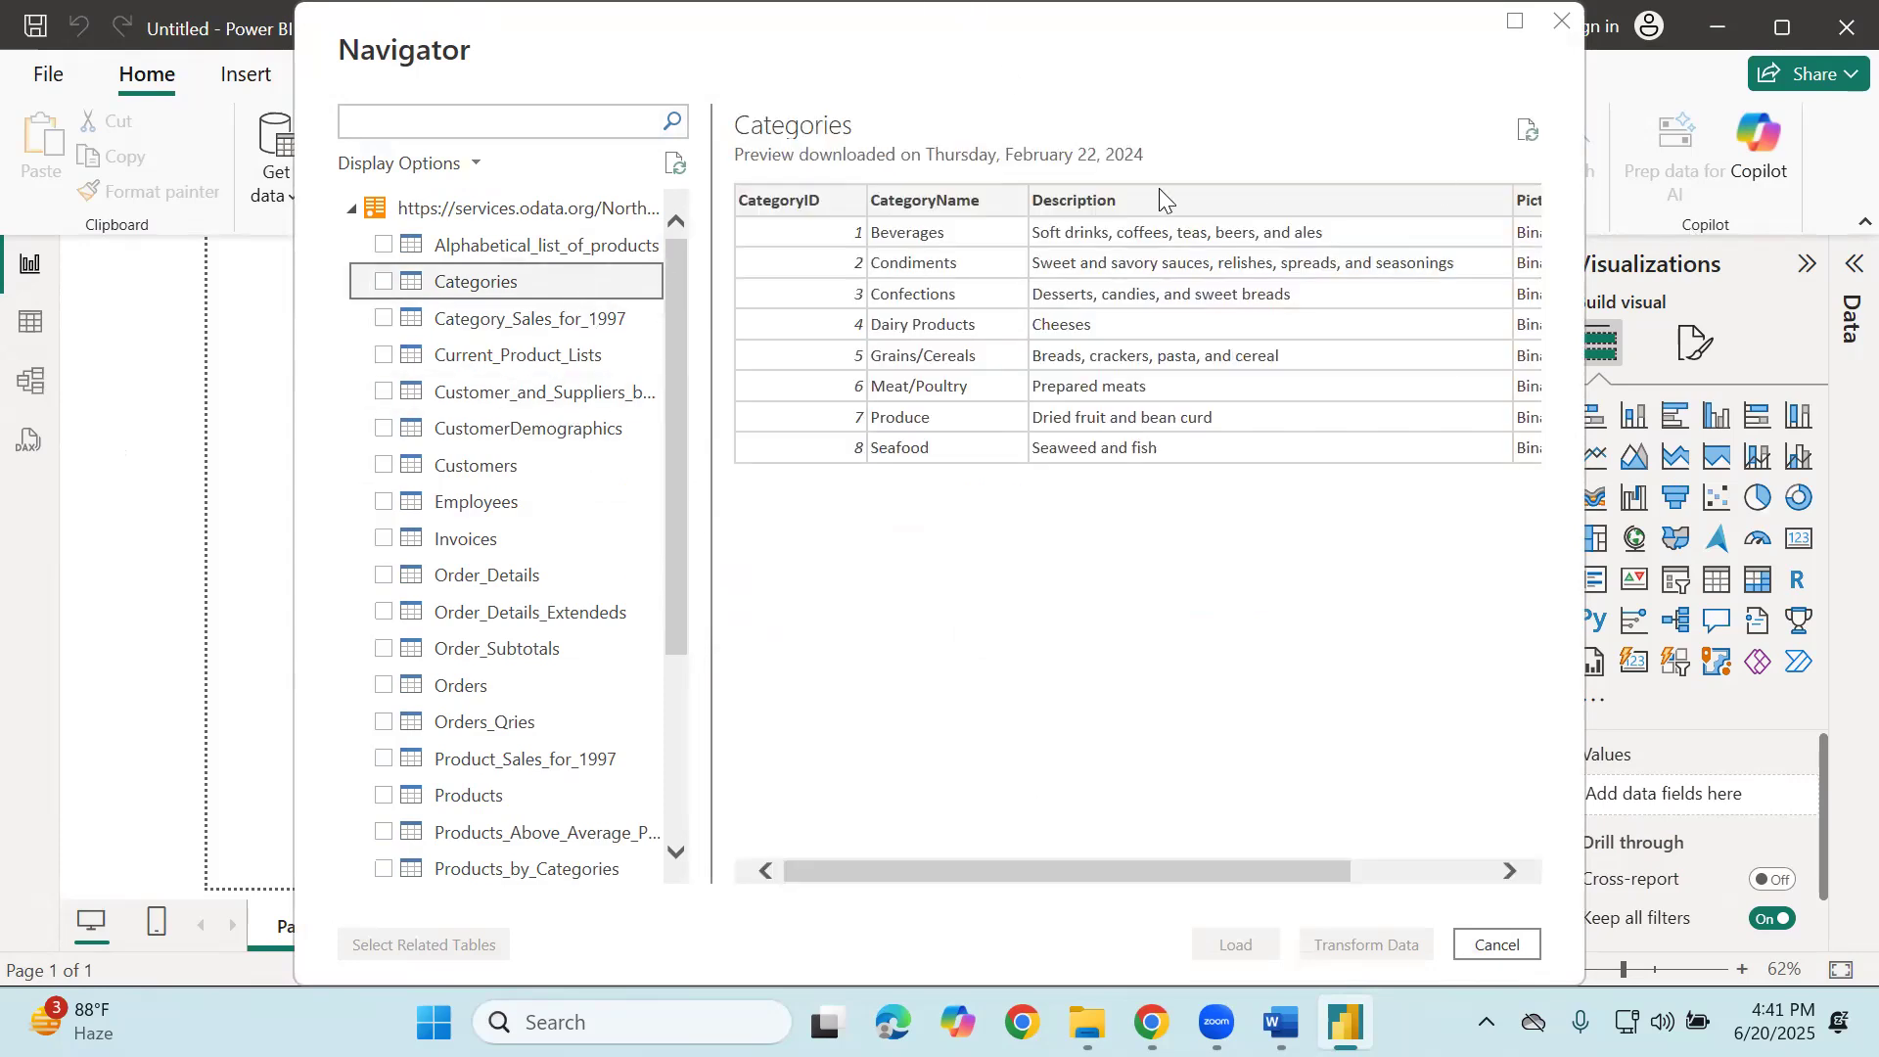
{"action": "left_click", "coordinate": [508, 503]}
{"action": "left_click", "coordinate": [564, 585]}
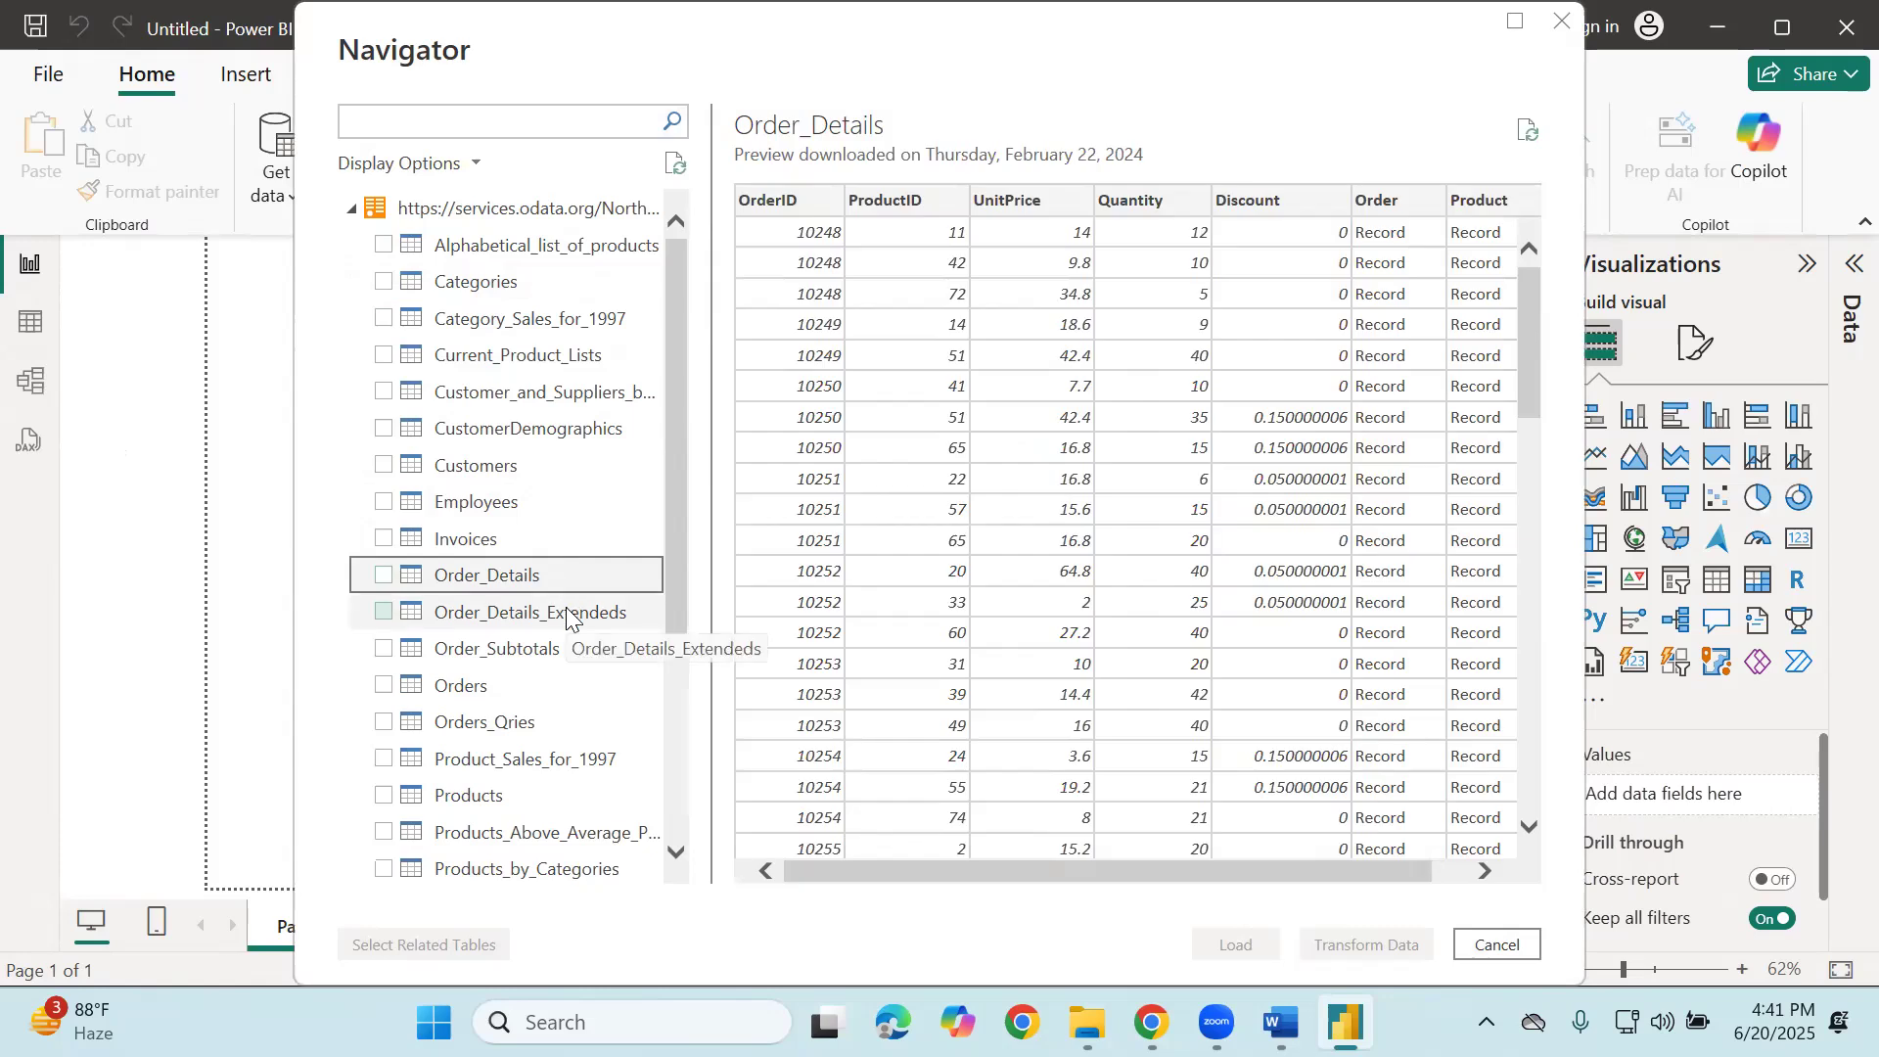
Select the Categories, Customers, Employees, Invoices and Orders tables of the Northwind feed for import.
{"action": "left_click", "coordinate": [383, 280]}
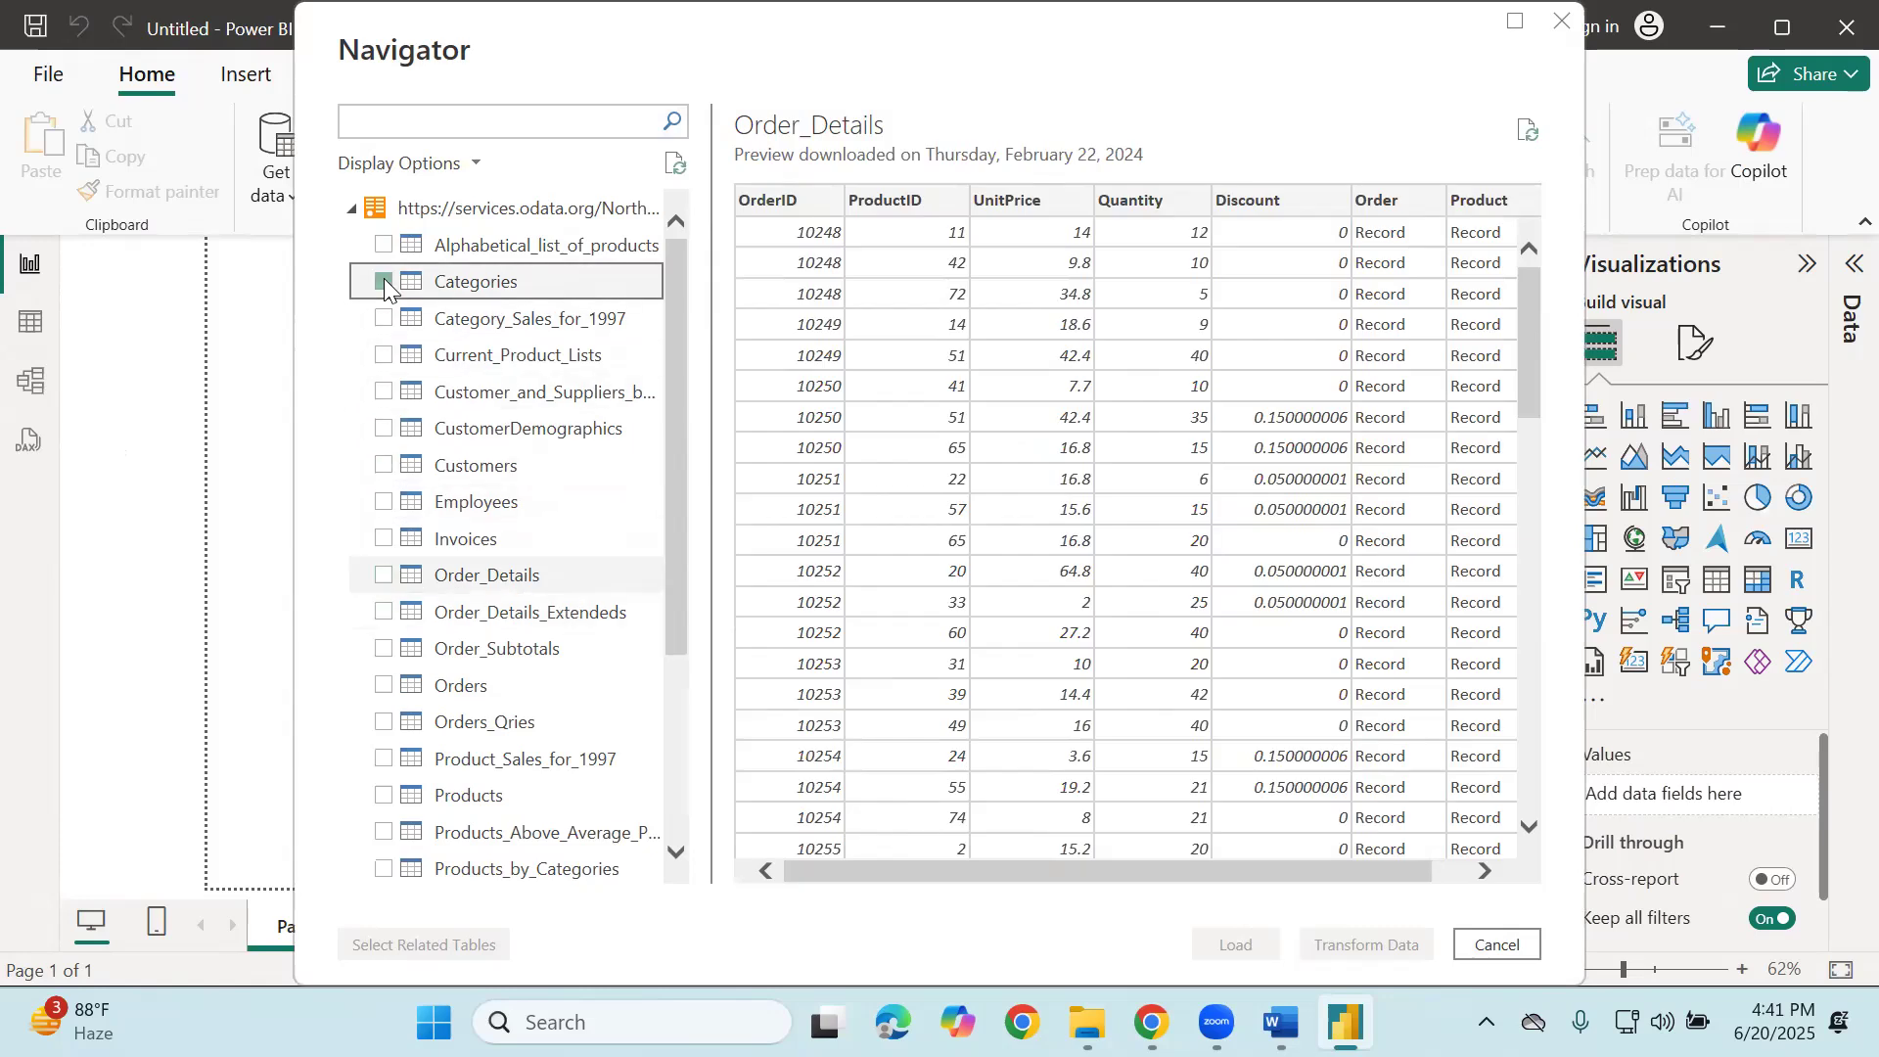
{"action": "left_click", "coordinate": [378, 470]}
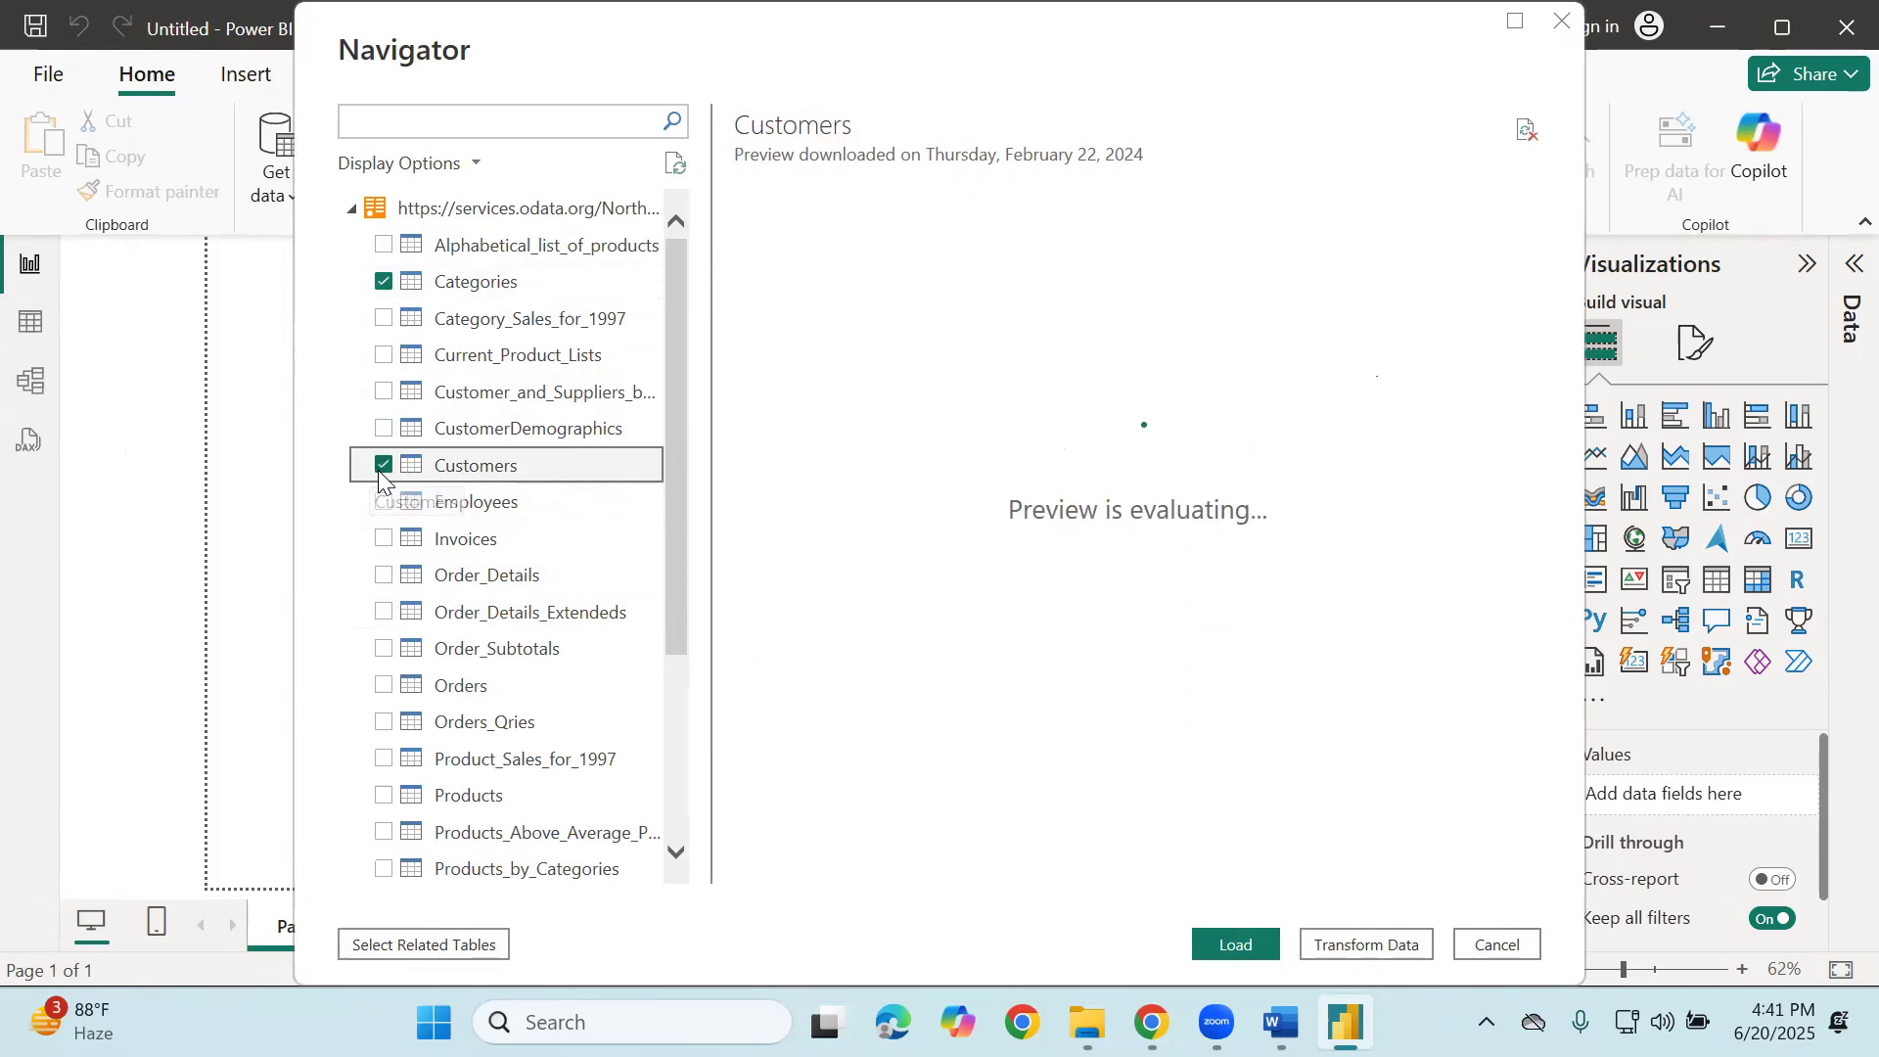
{"action": "left_click", "coordinate": [381, 502]}
{"action": "left_click", "coordinate": [382, 538]}
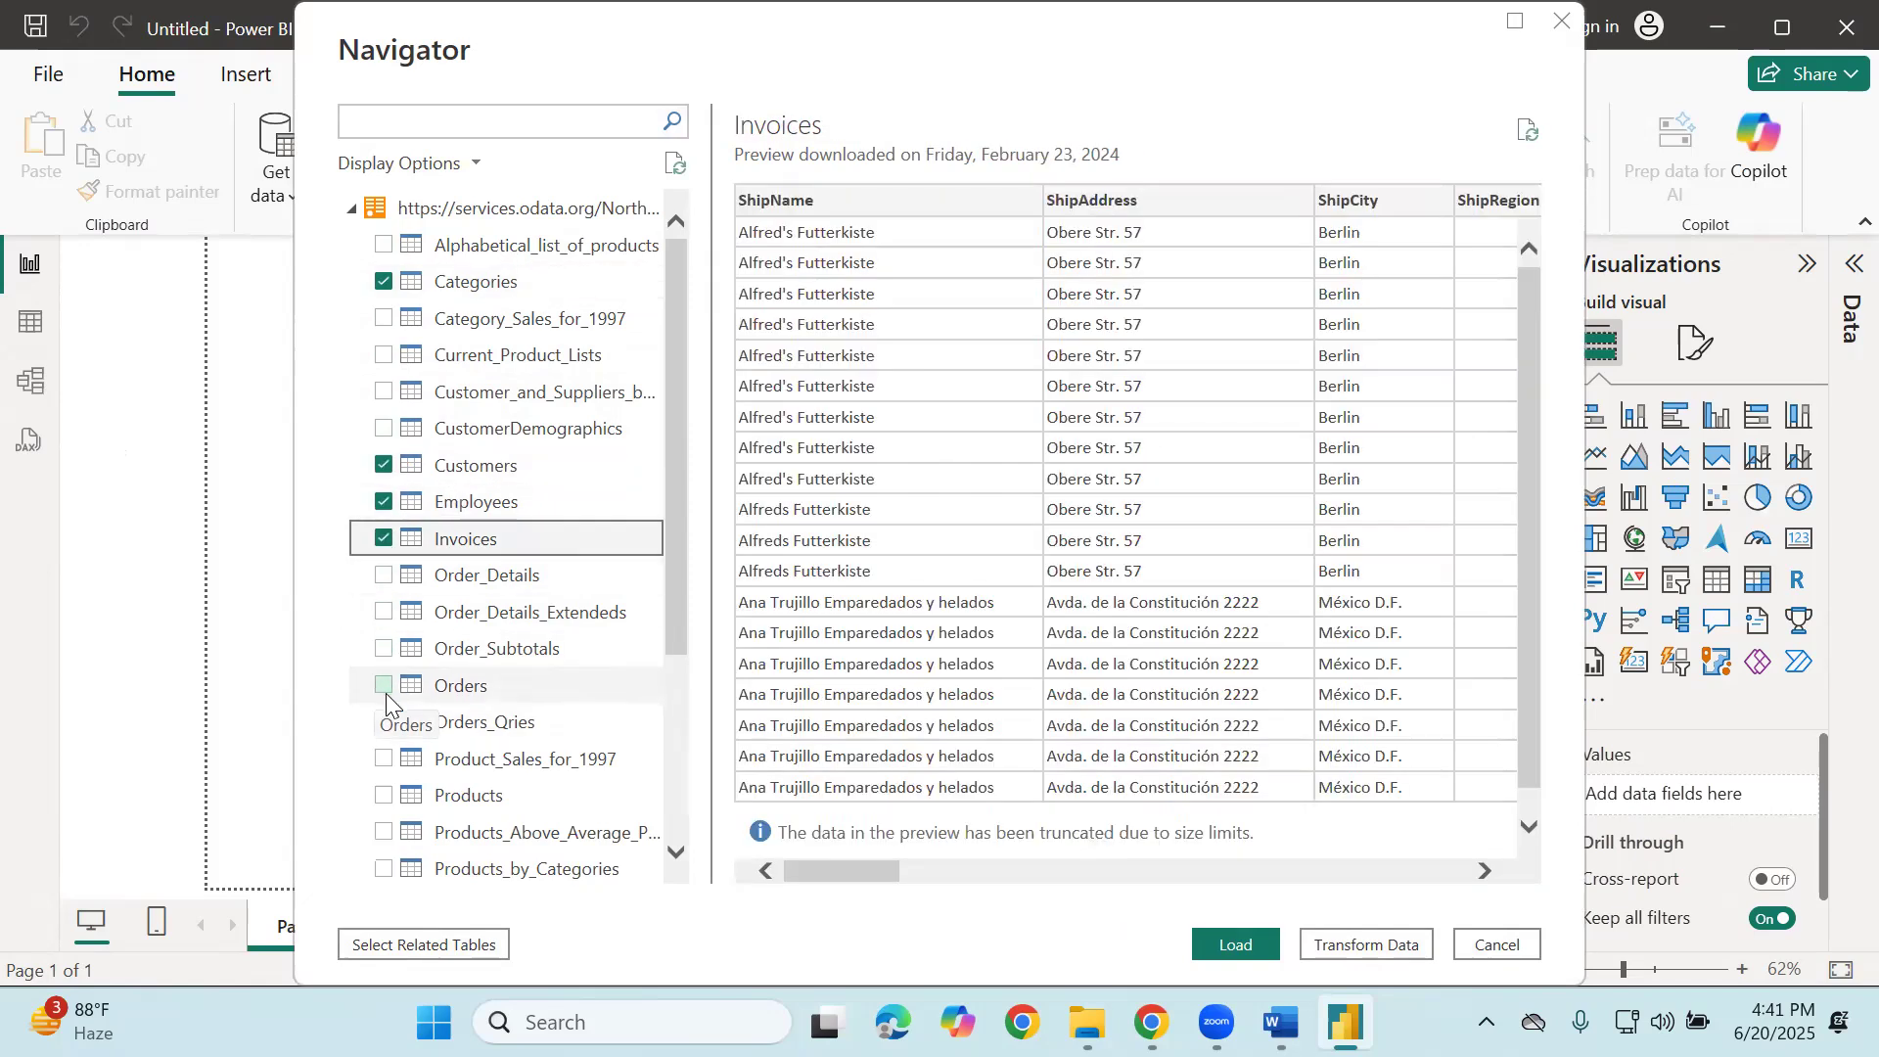
{"action": "left_click", "coordinate": [408, 687]}
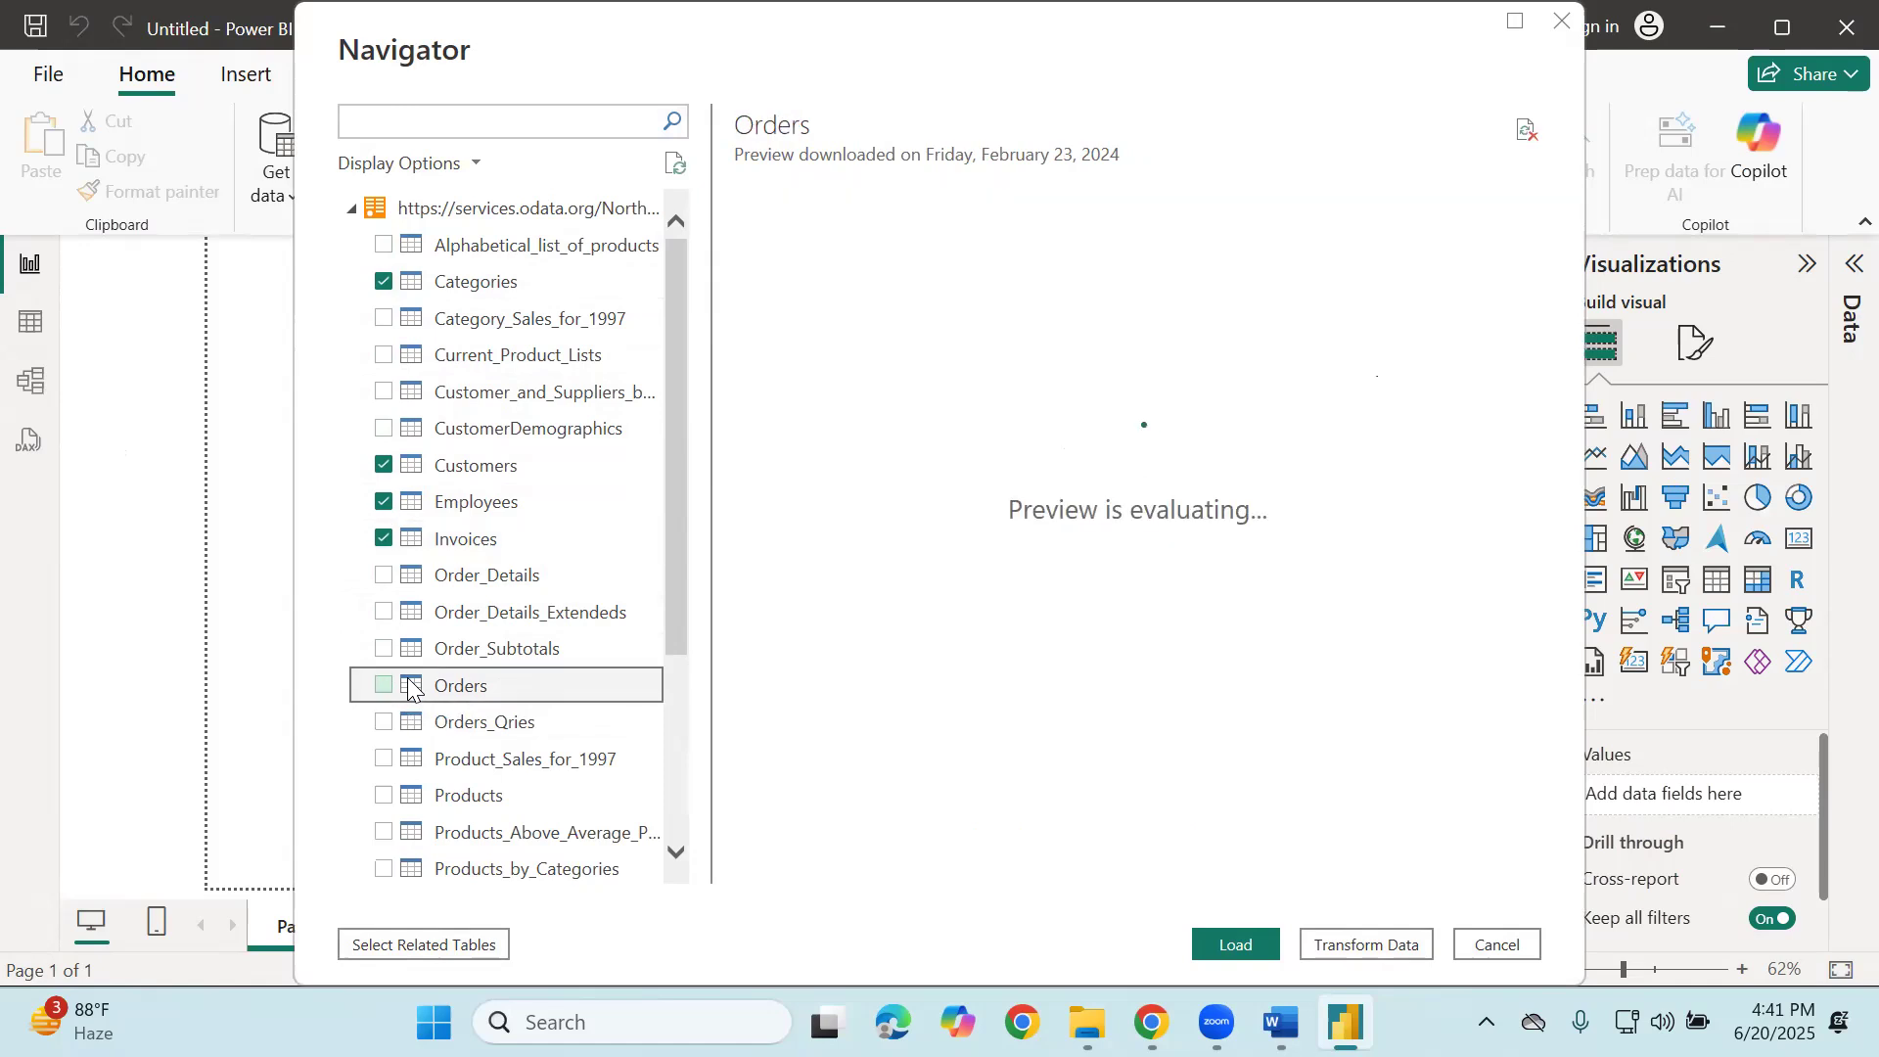
{"action": "left_click", "coordinate": [383, 686]}
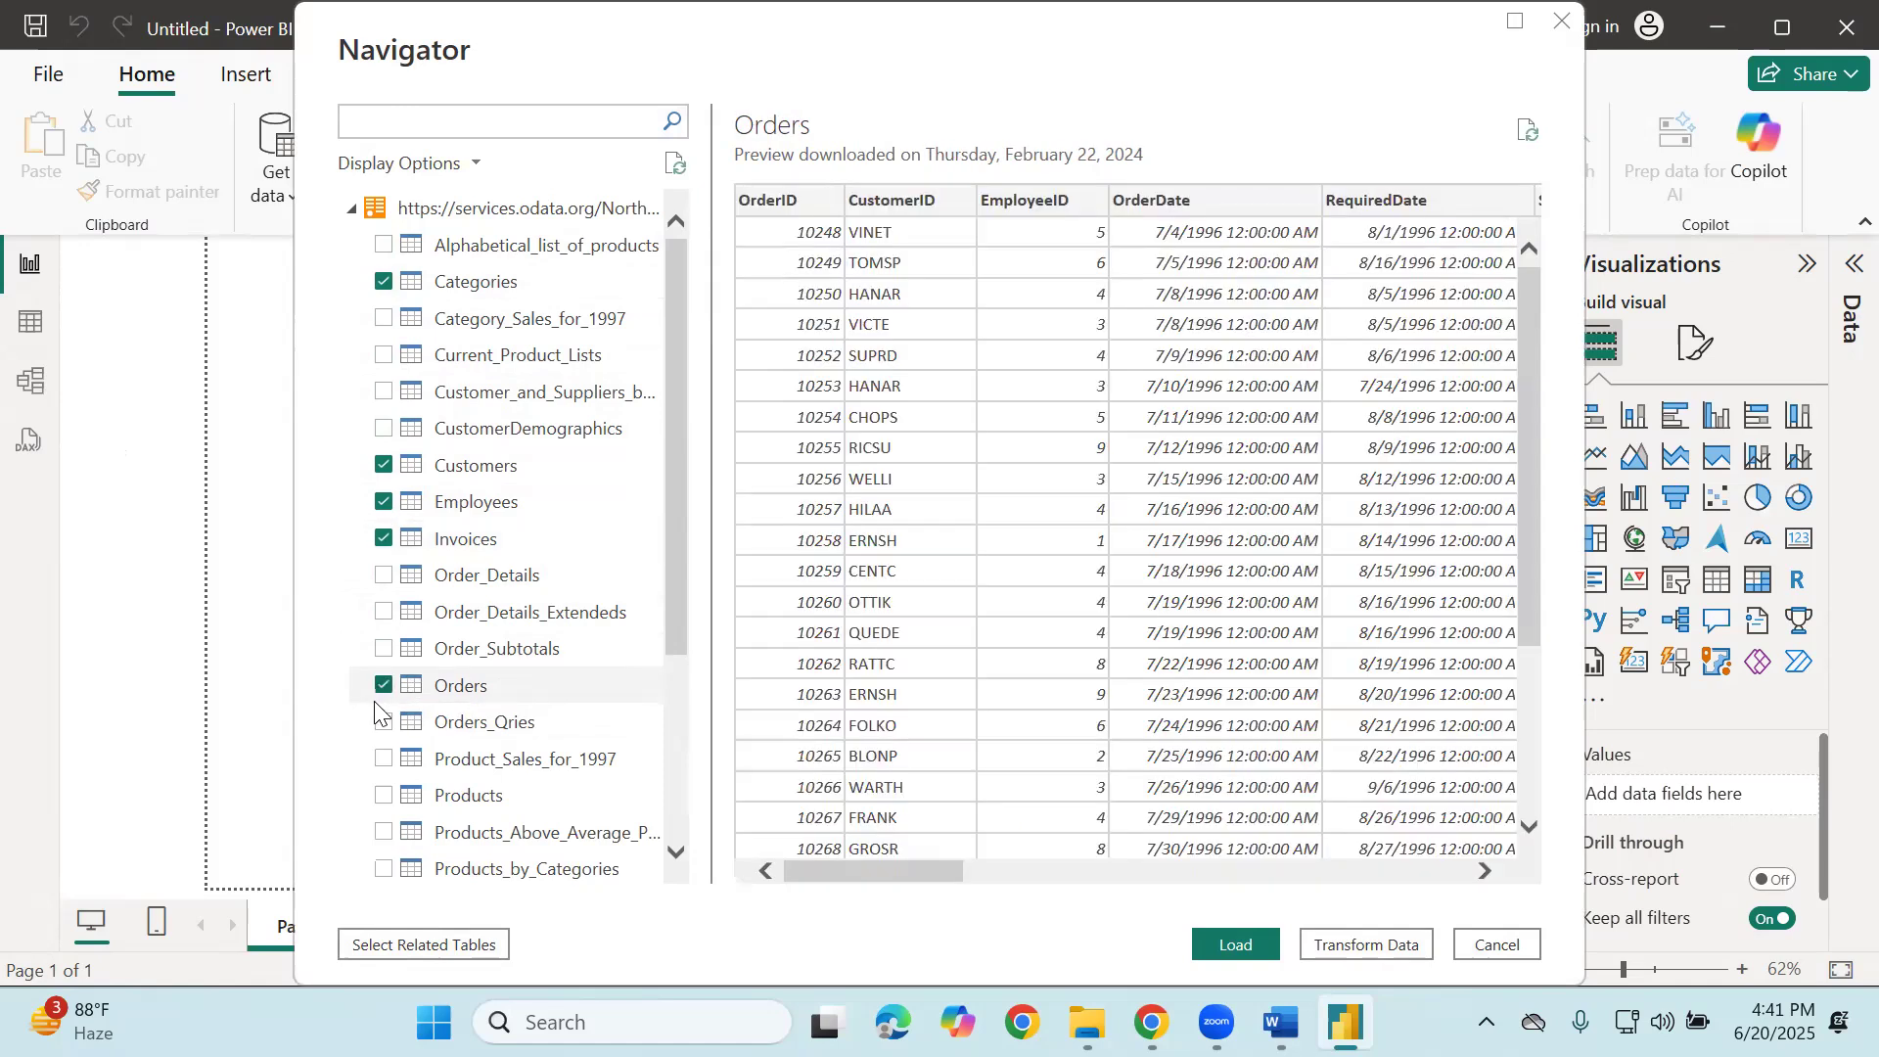
Add the Products and Suppliers tables to the selection and open all chosen tables for transformation in the Power Query Editor.
{"action": "scroll", "coordinate": [393, 791], "scroll_direction": "down", "scroll_amount": 2}
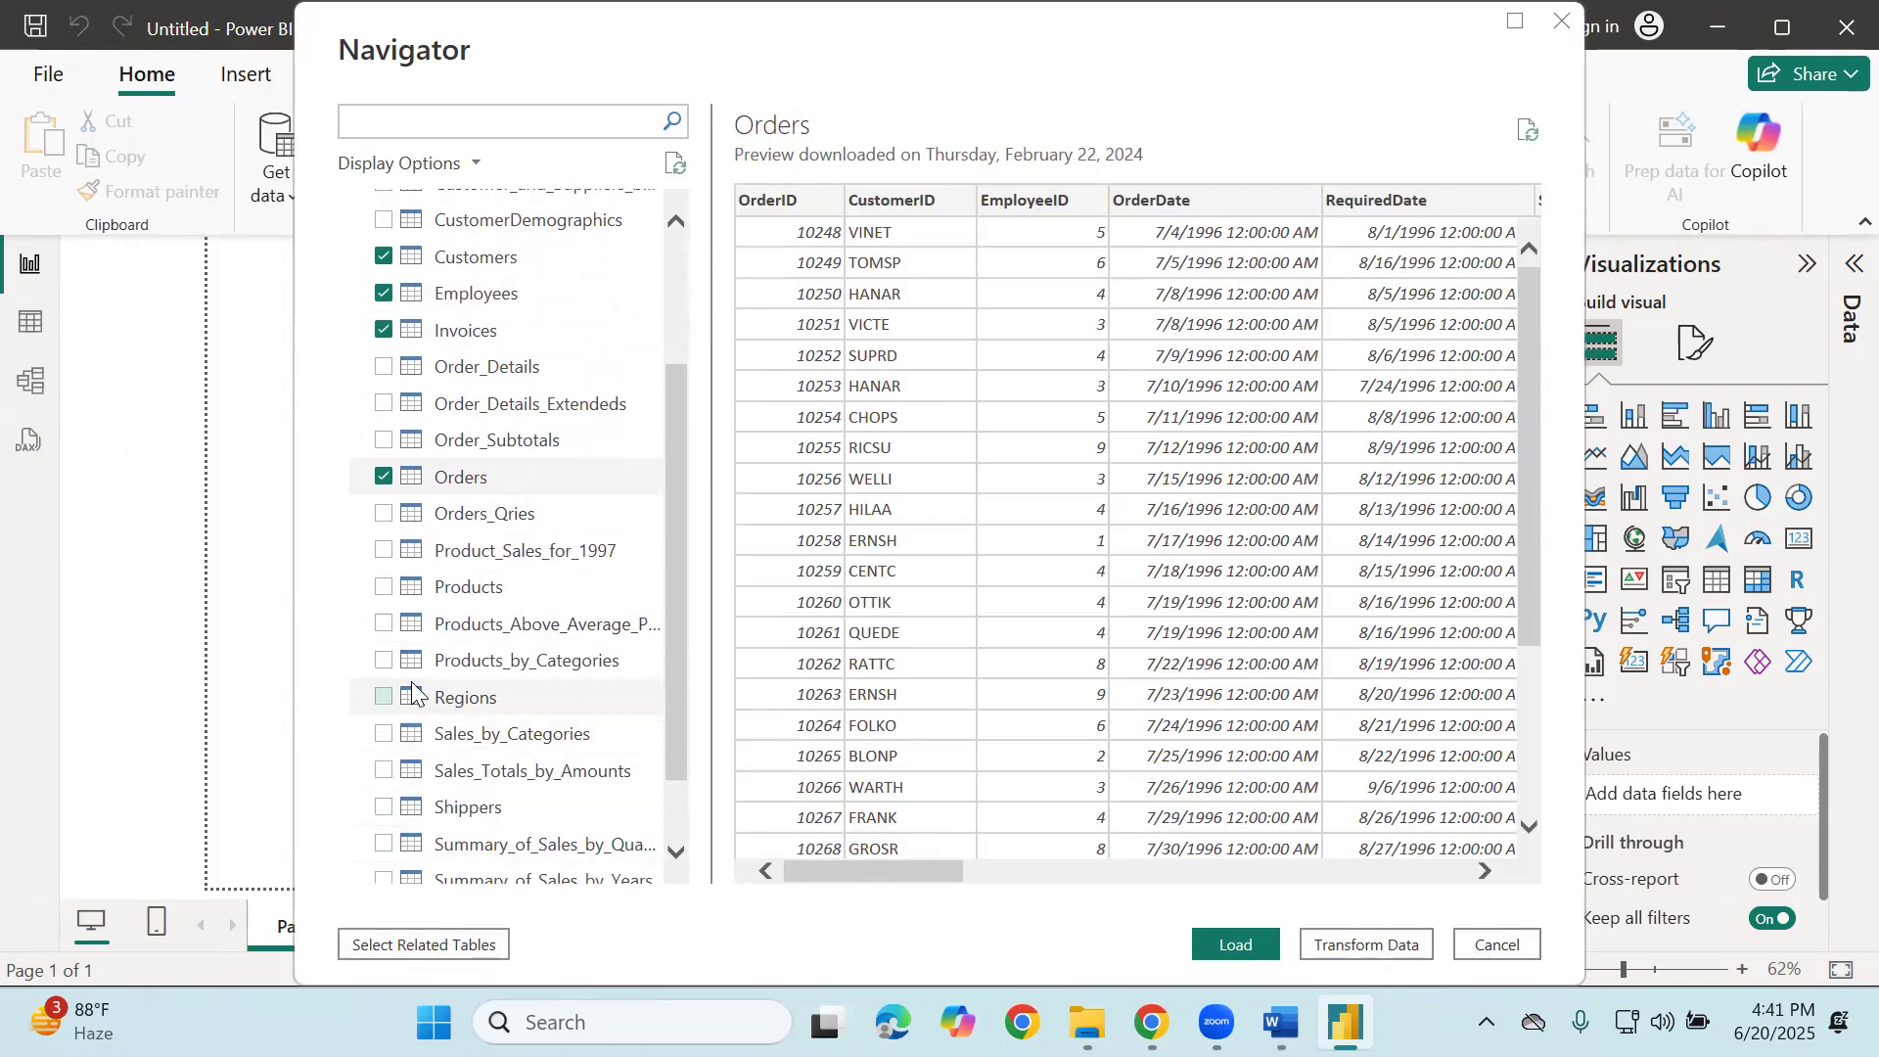
{"action": "left_click", "coordinate": [382, 587]}
{"action": "scroll", "coordinate": [452, 873], "scroll_direction": "down", "scroll_amount": 1}
{"action": "left_click", "coordinate": [382, 828]}
{"action": "scroll", "coordinate": [371, 650], "scroll_direction": "up", "scroll_amount": 3}
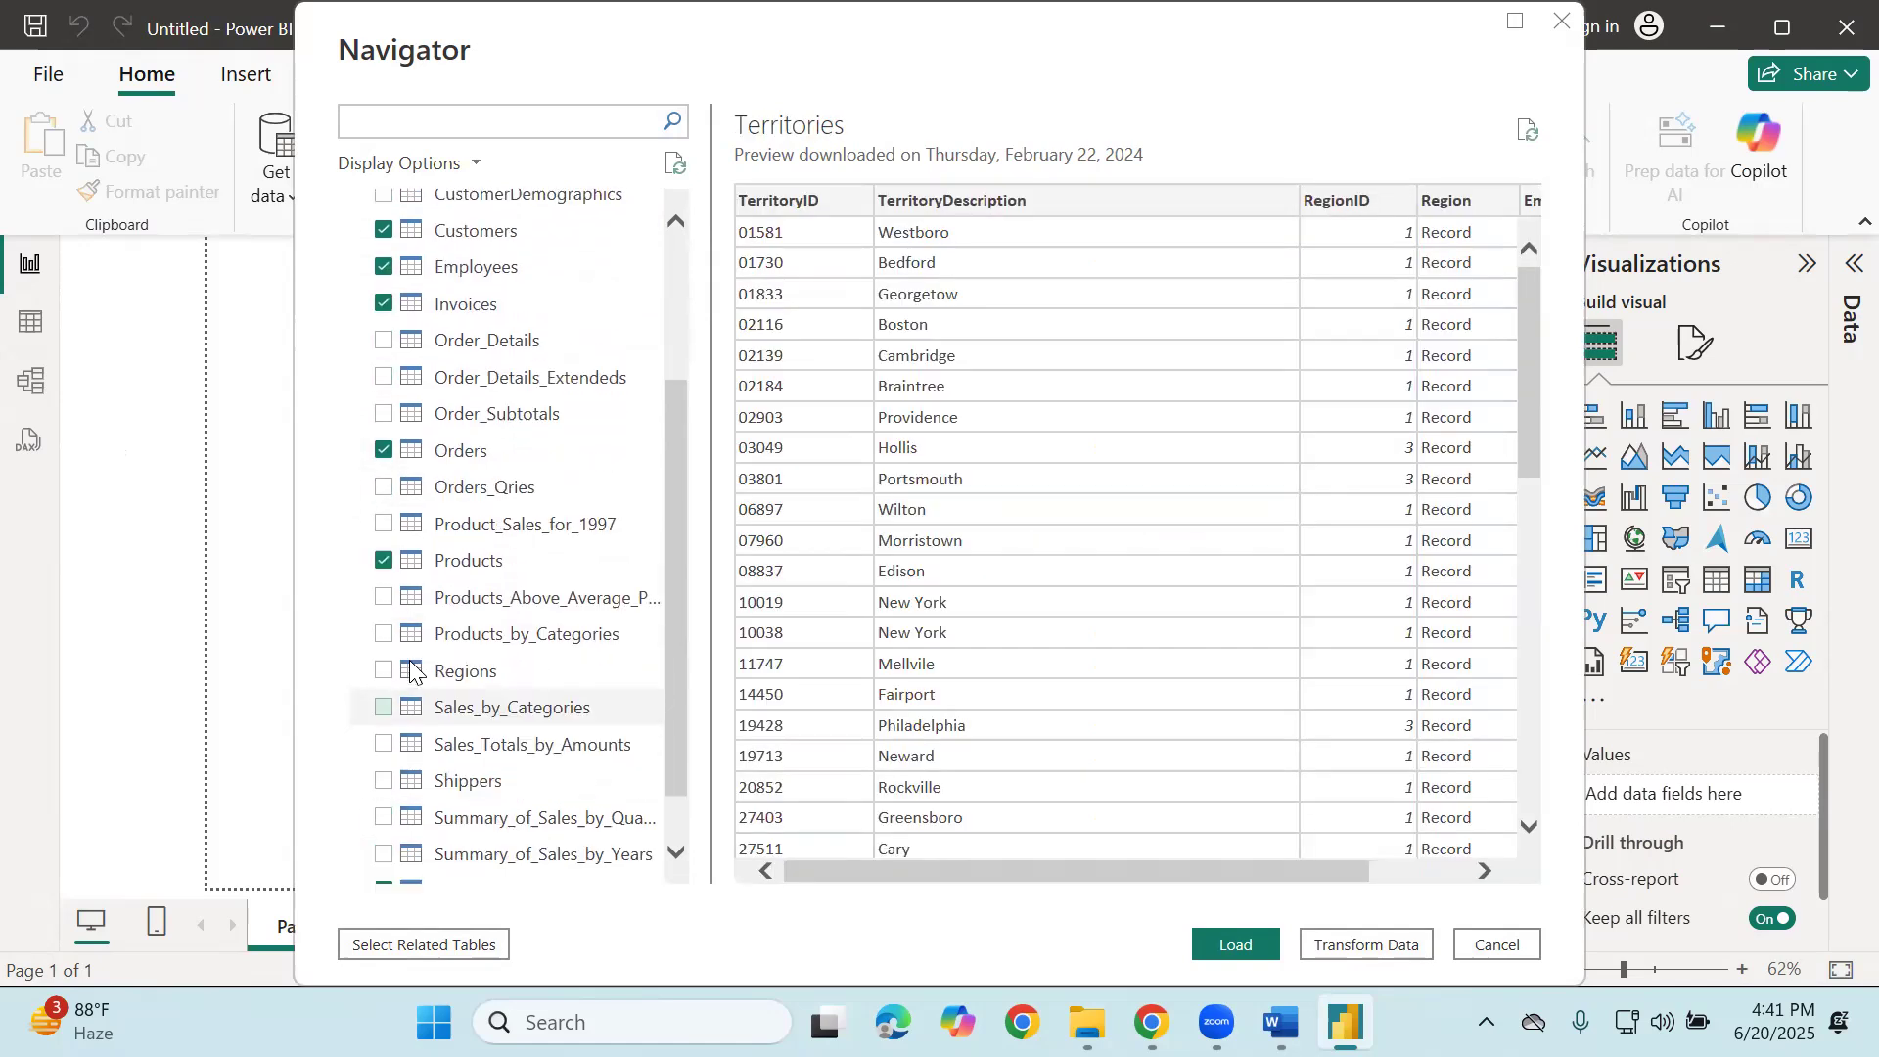
{"action": "scroll", "coordinate": [494, 518], "scroll_direction": "down", "scroll_amount": 3}
{"action": "scroll", "coordinate": [496, 533], "scroll_direction": "up", "scroll_amount": 2}
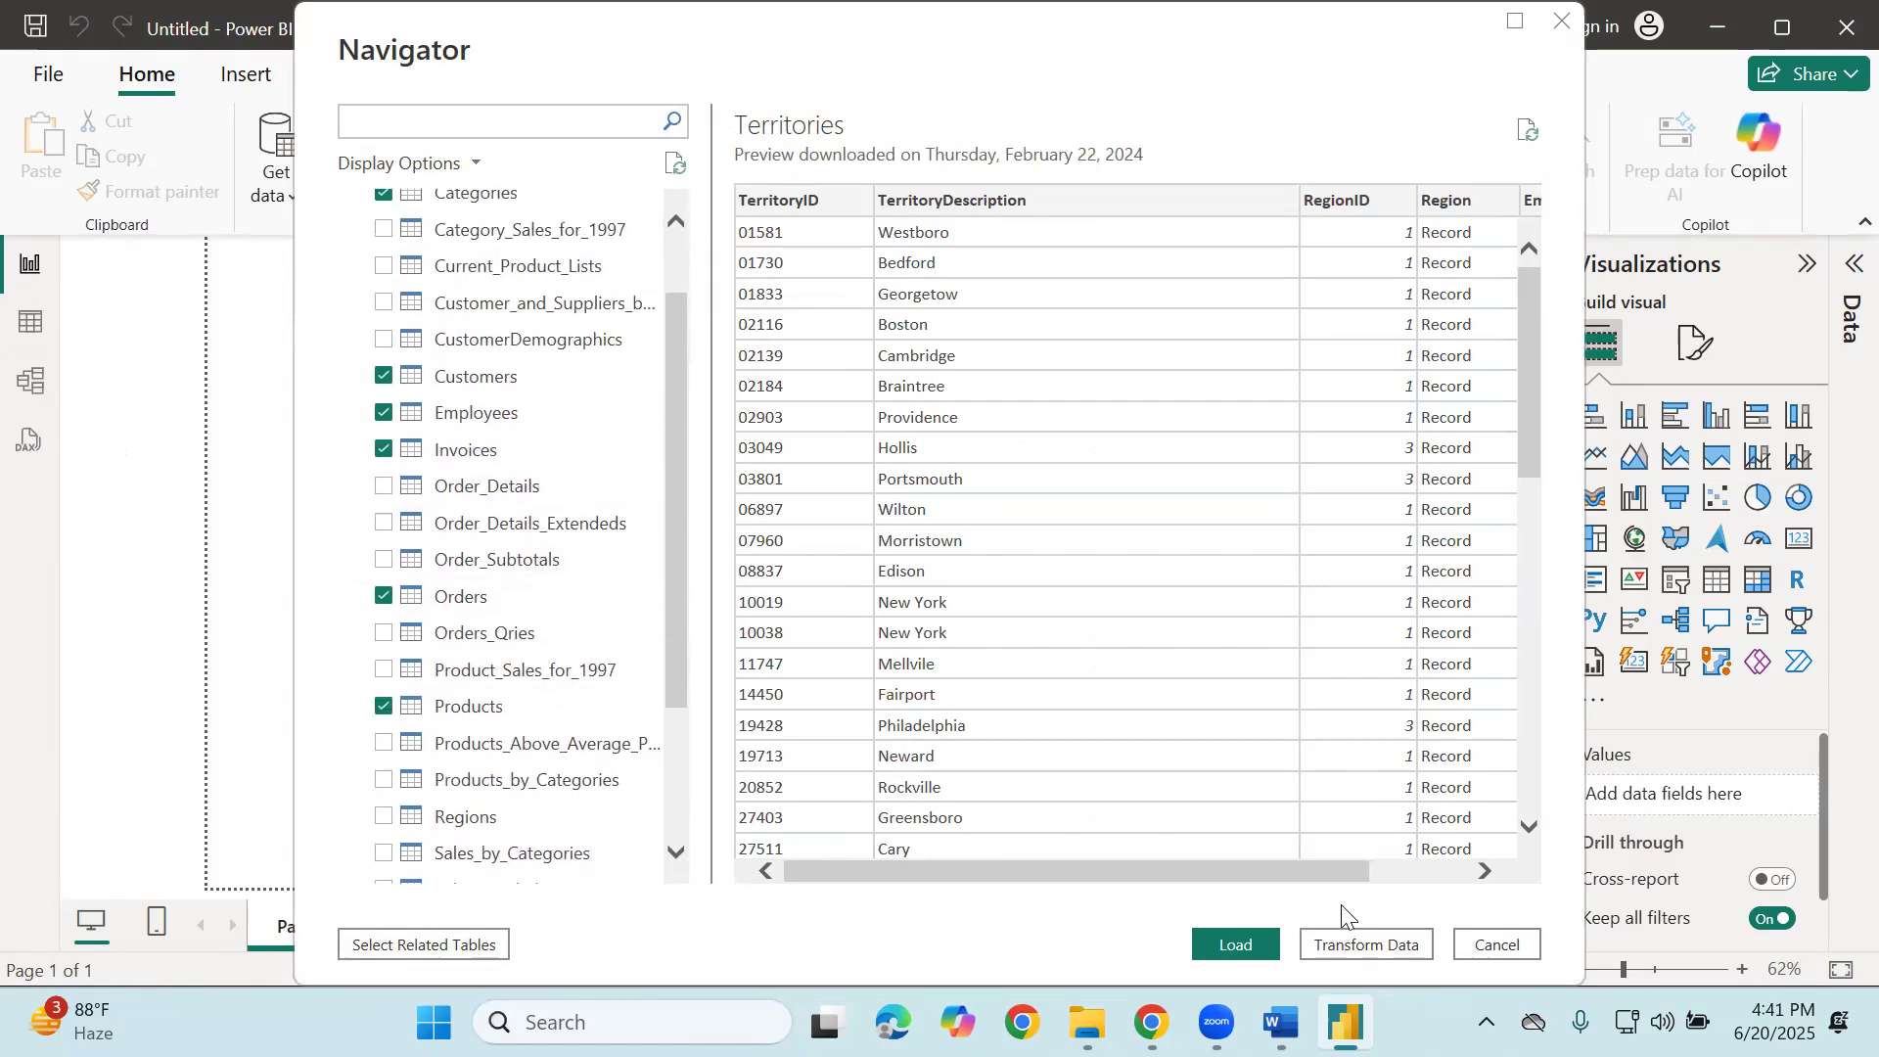
{"action": "left_click", "coordinate": [1280, 946]}
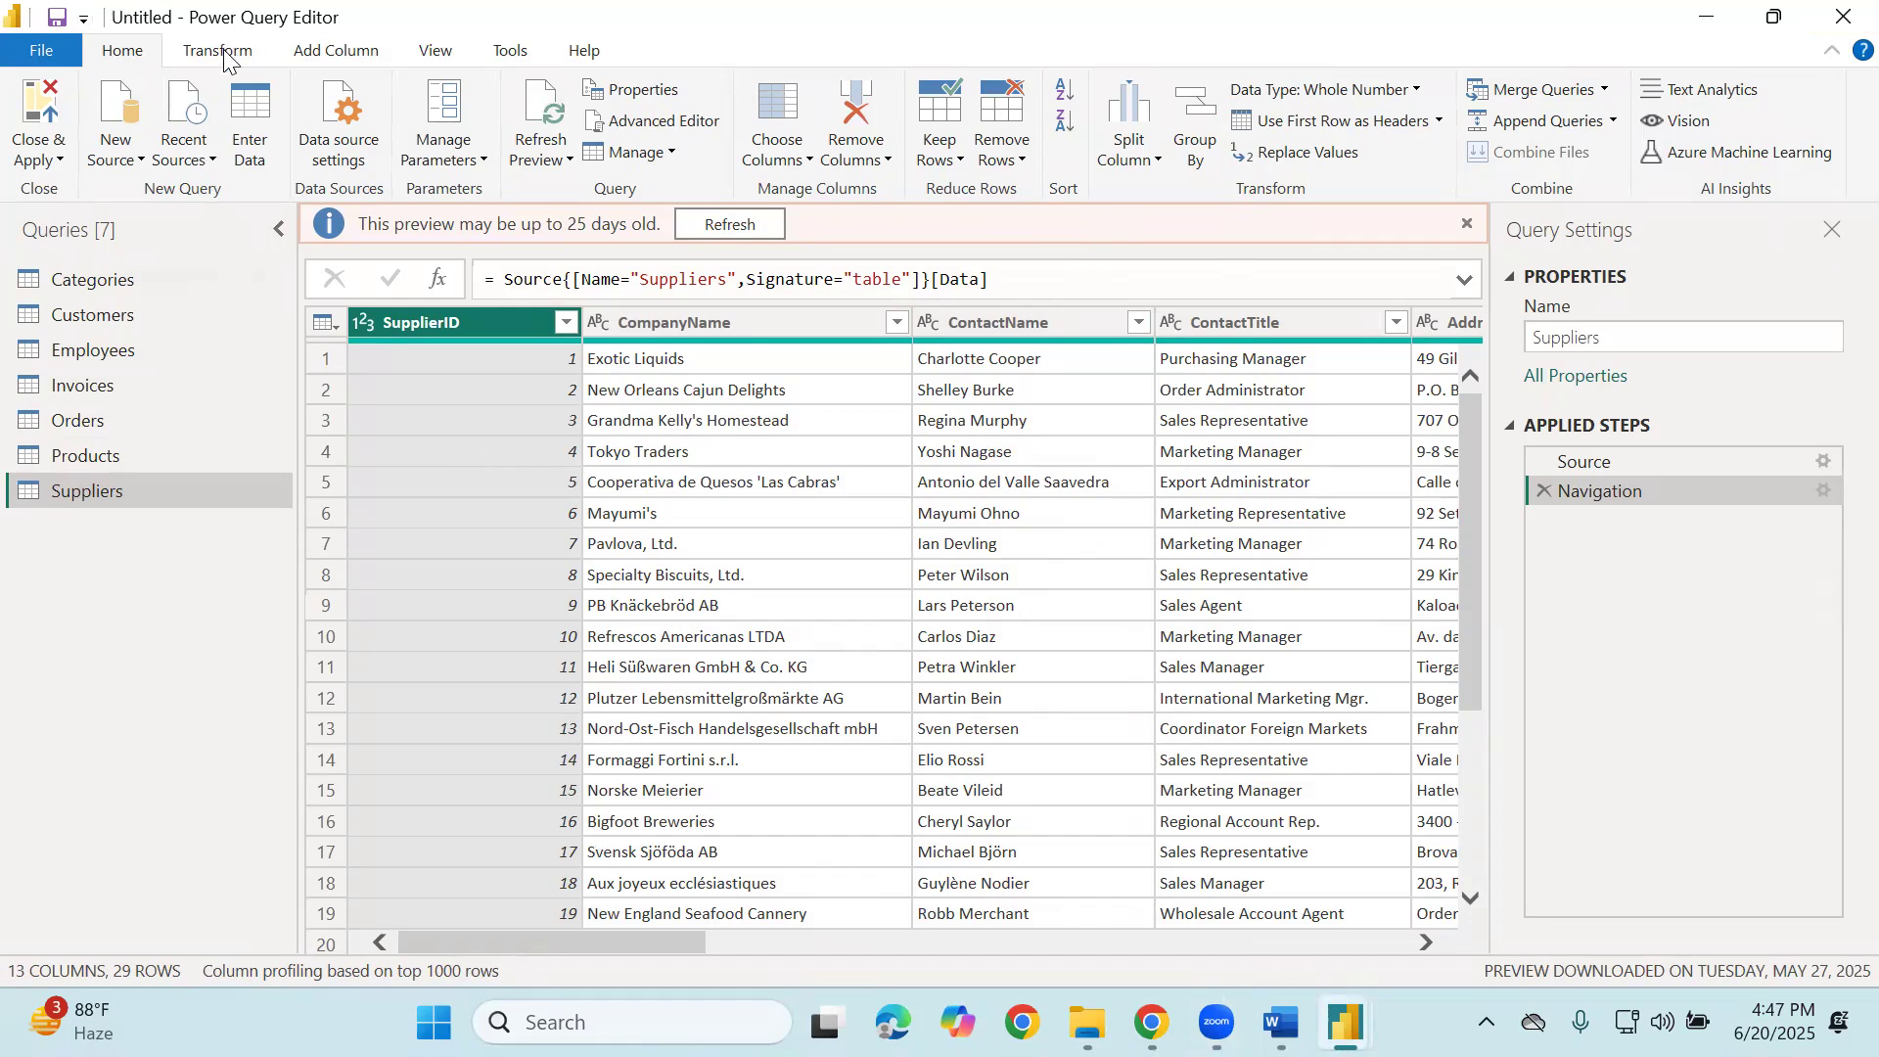
{"action": "left_click", "coordinate": [1712, 26]}
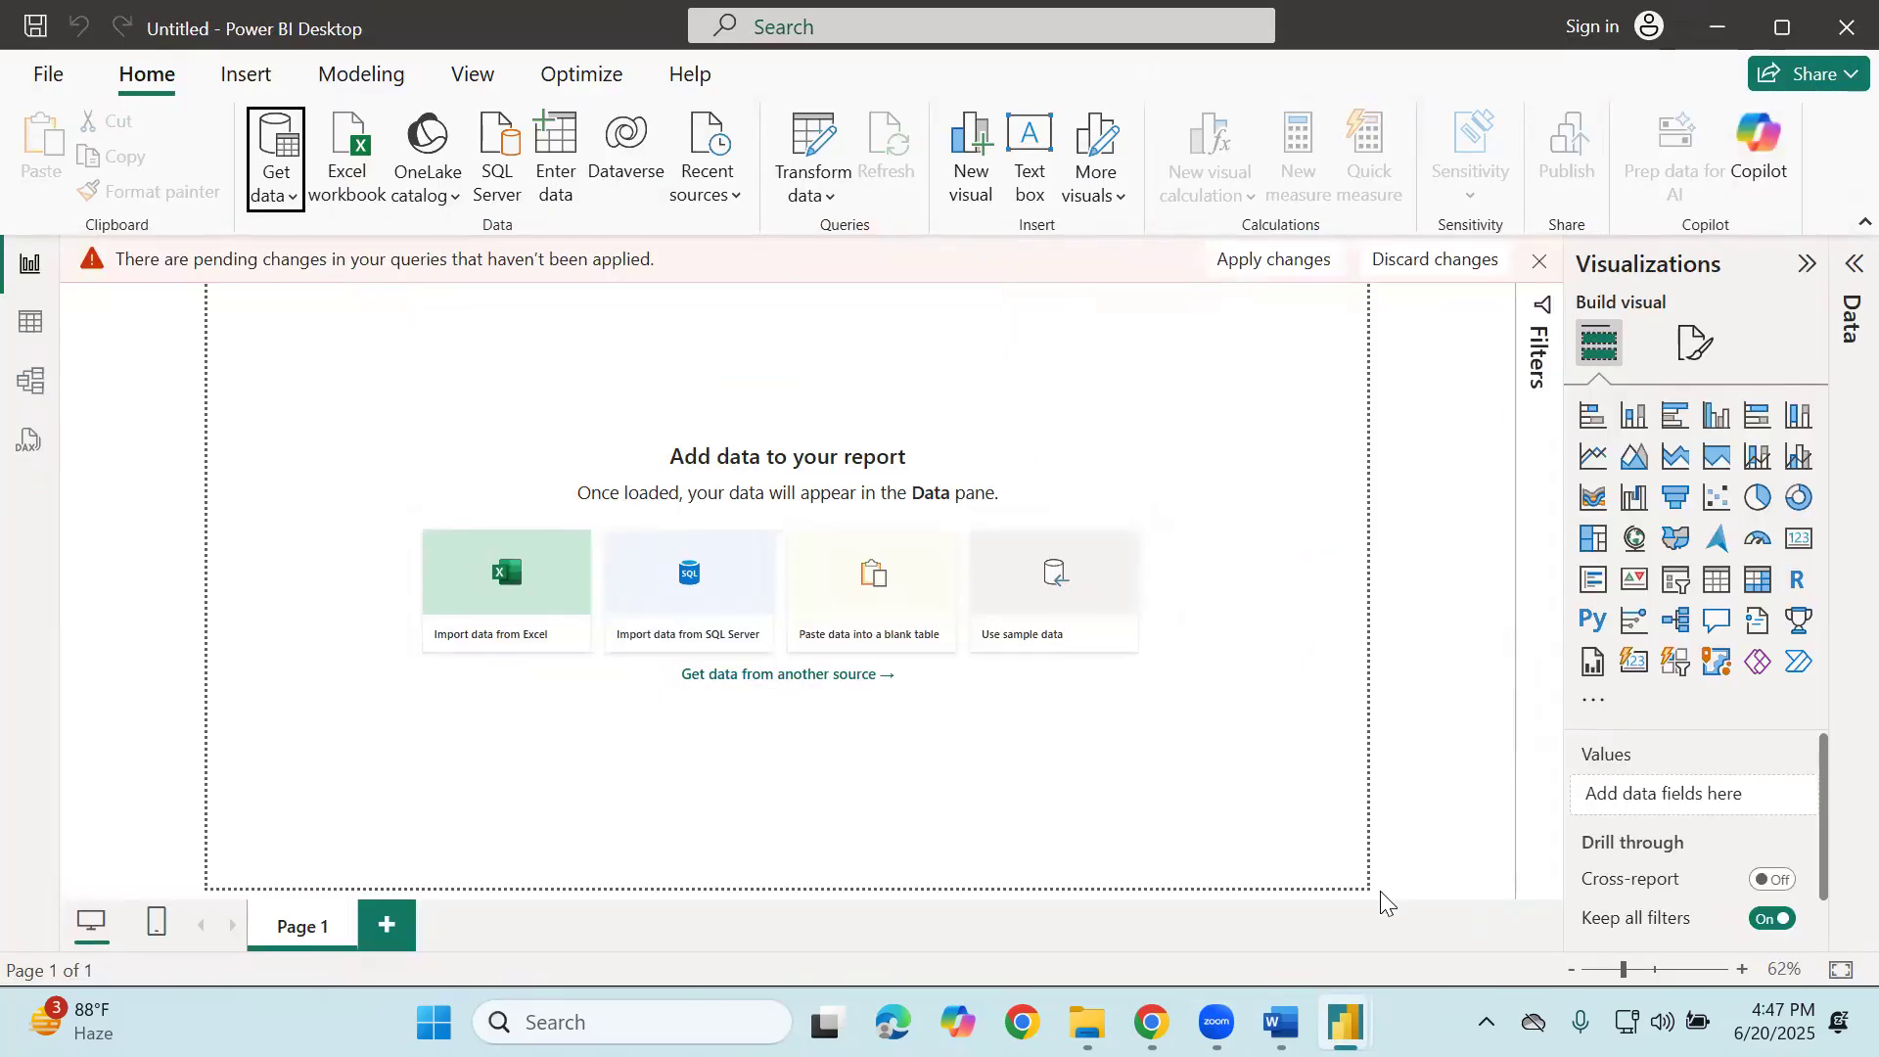
{"action": "mouse_move", "coordinate": [1345, 1023]}
{"action": "left_click", "coordinate": [1502, 861]}
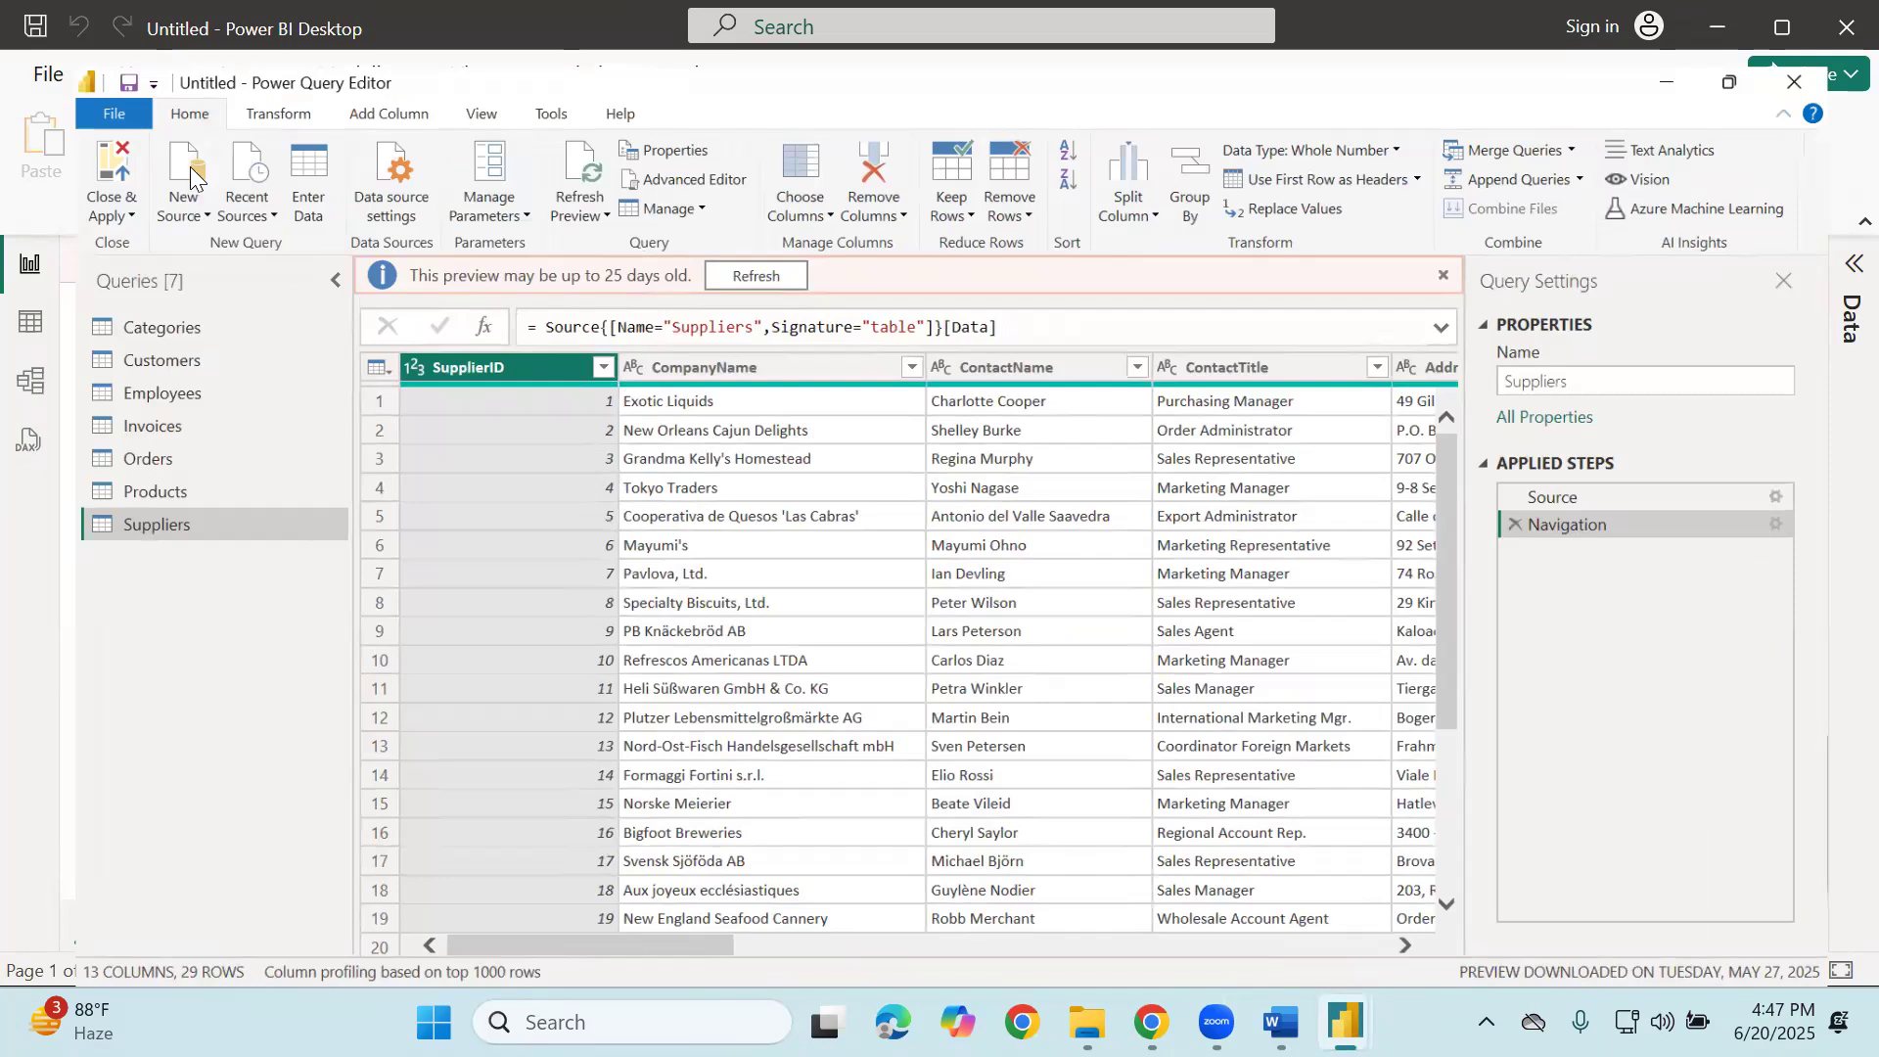
Reconnect to the recent Northwind OData source and add its Order_Details, Suppliers, Territories and Shippers tables as queries.
{"action": "left_click", "coordinate": [180, 145]}
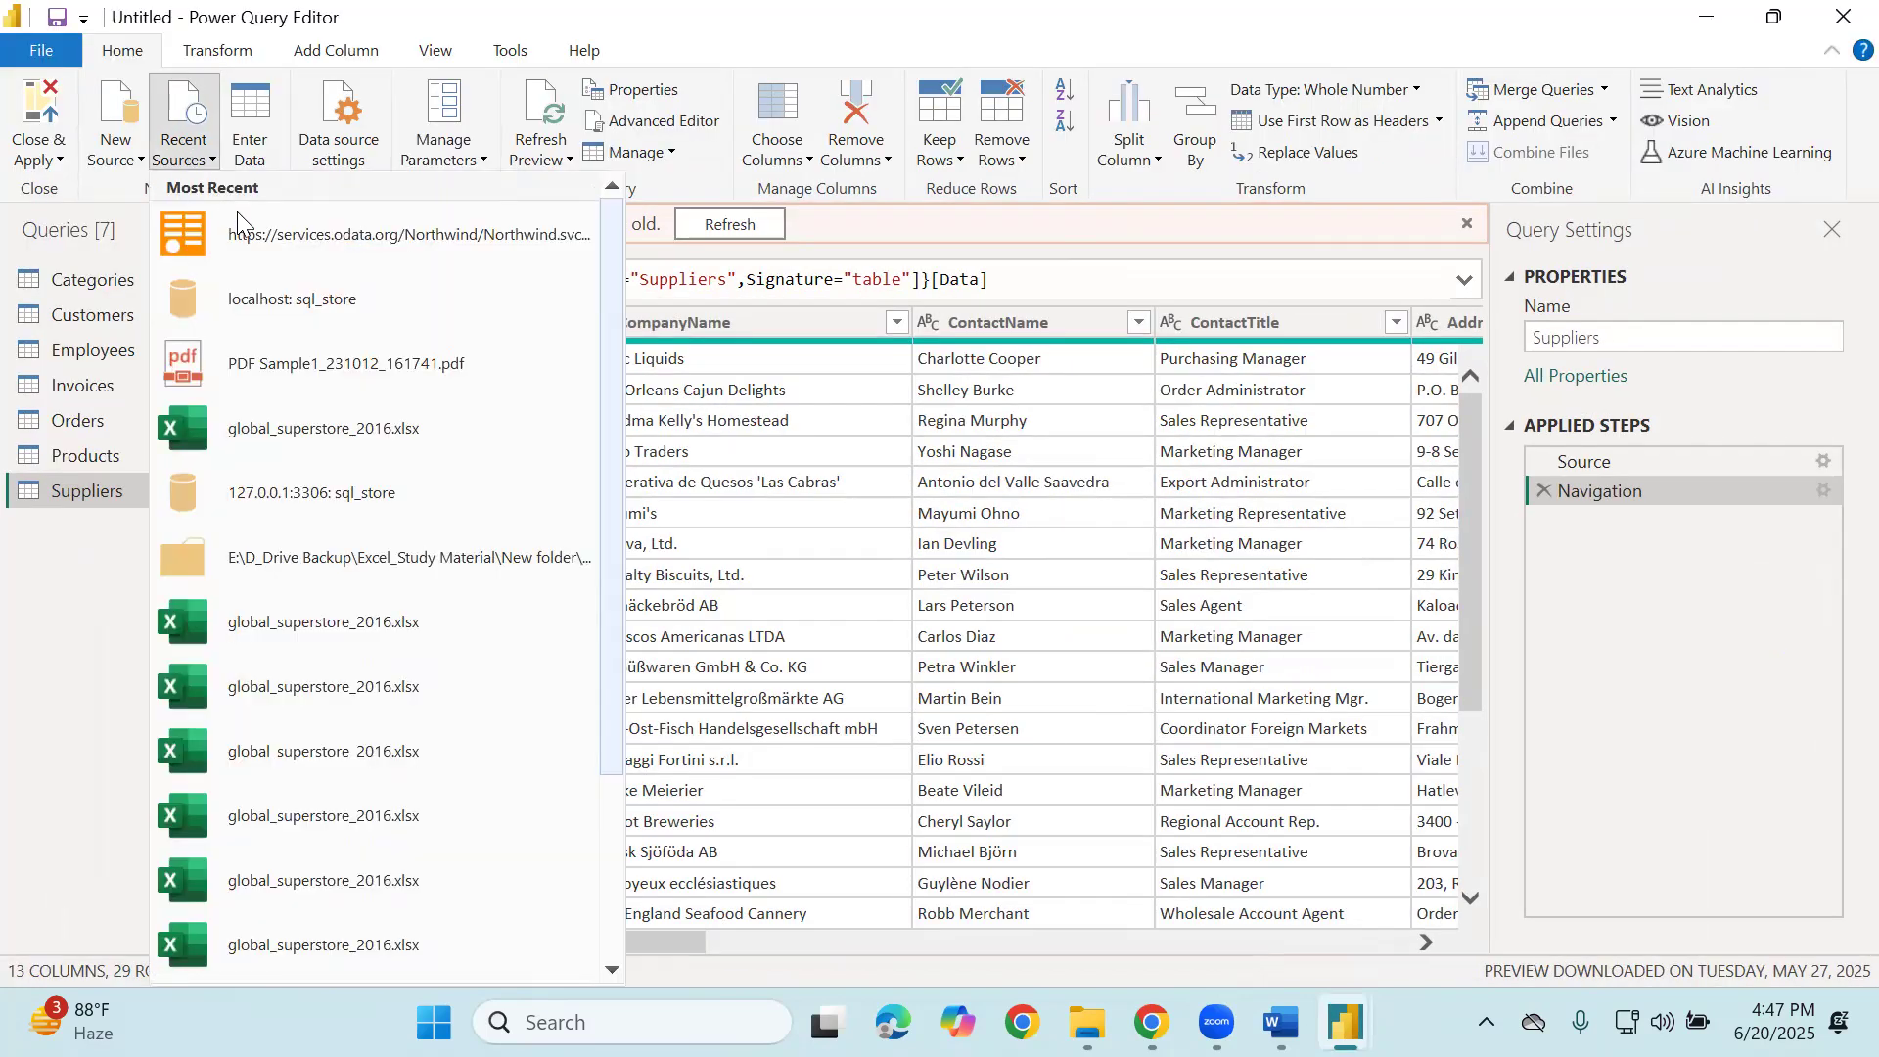
{"action": "left_click", "coordinate": [290, 247]}
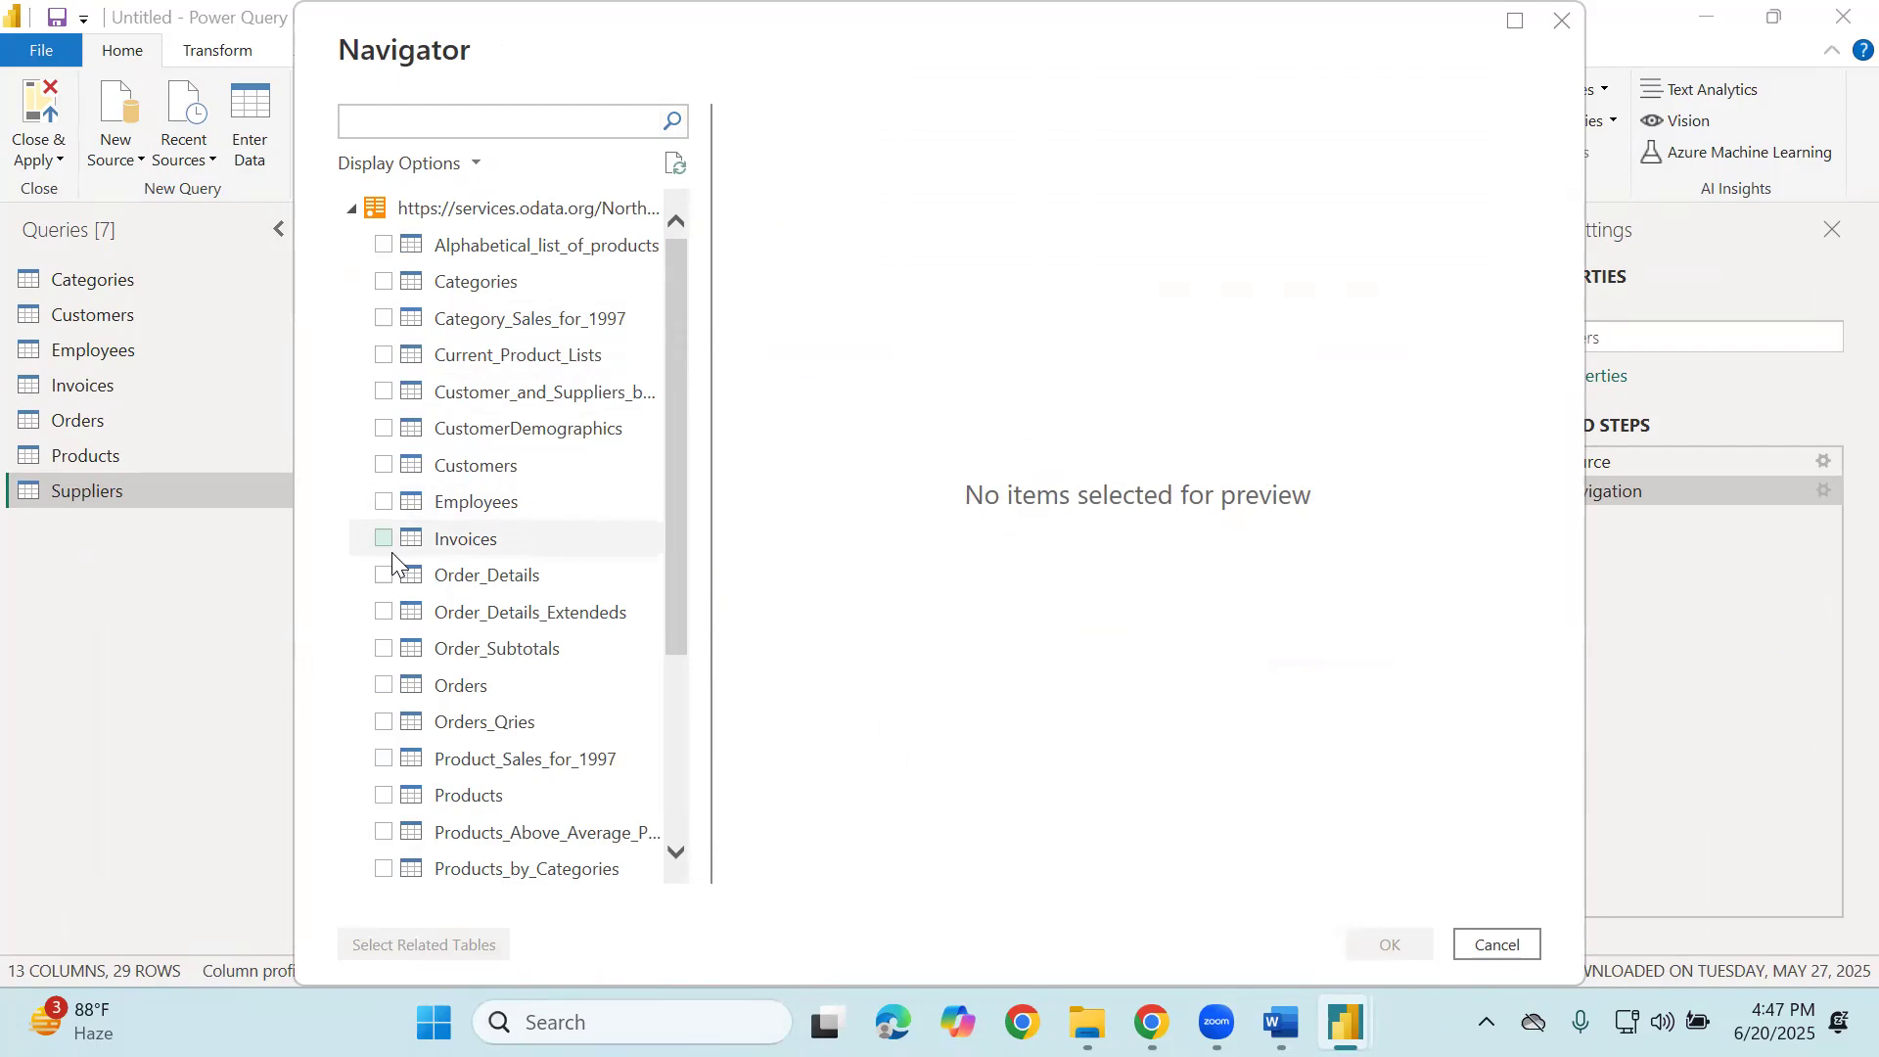
{"action": "left_click", "coordinate": [392, 579]}
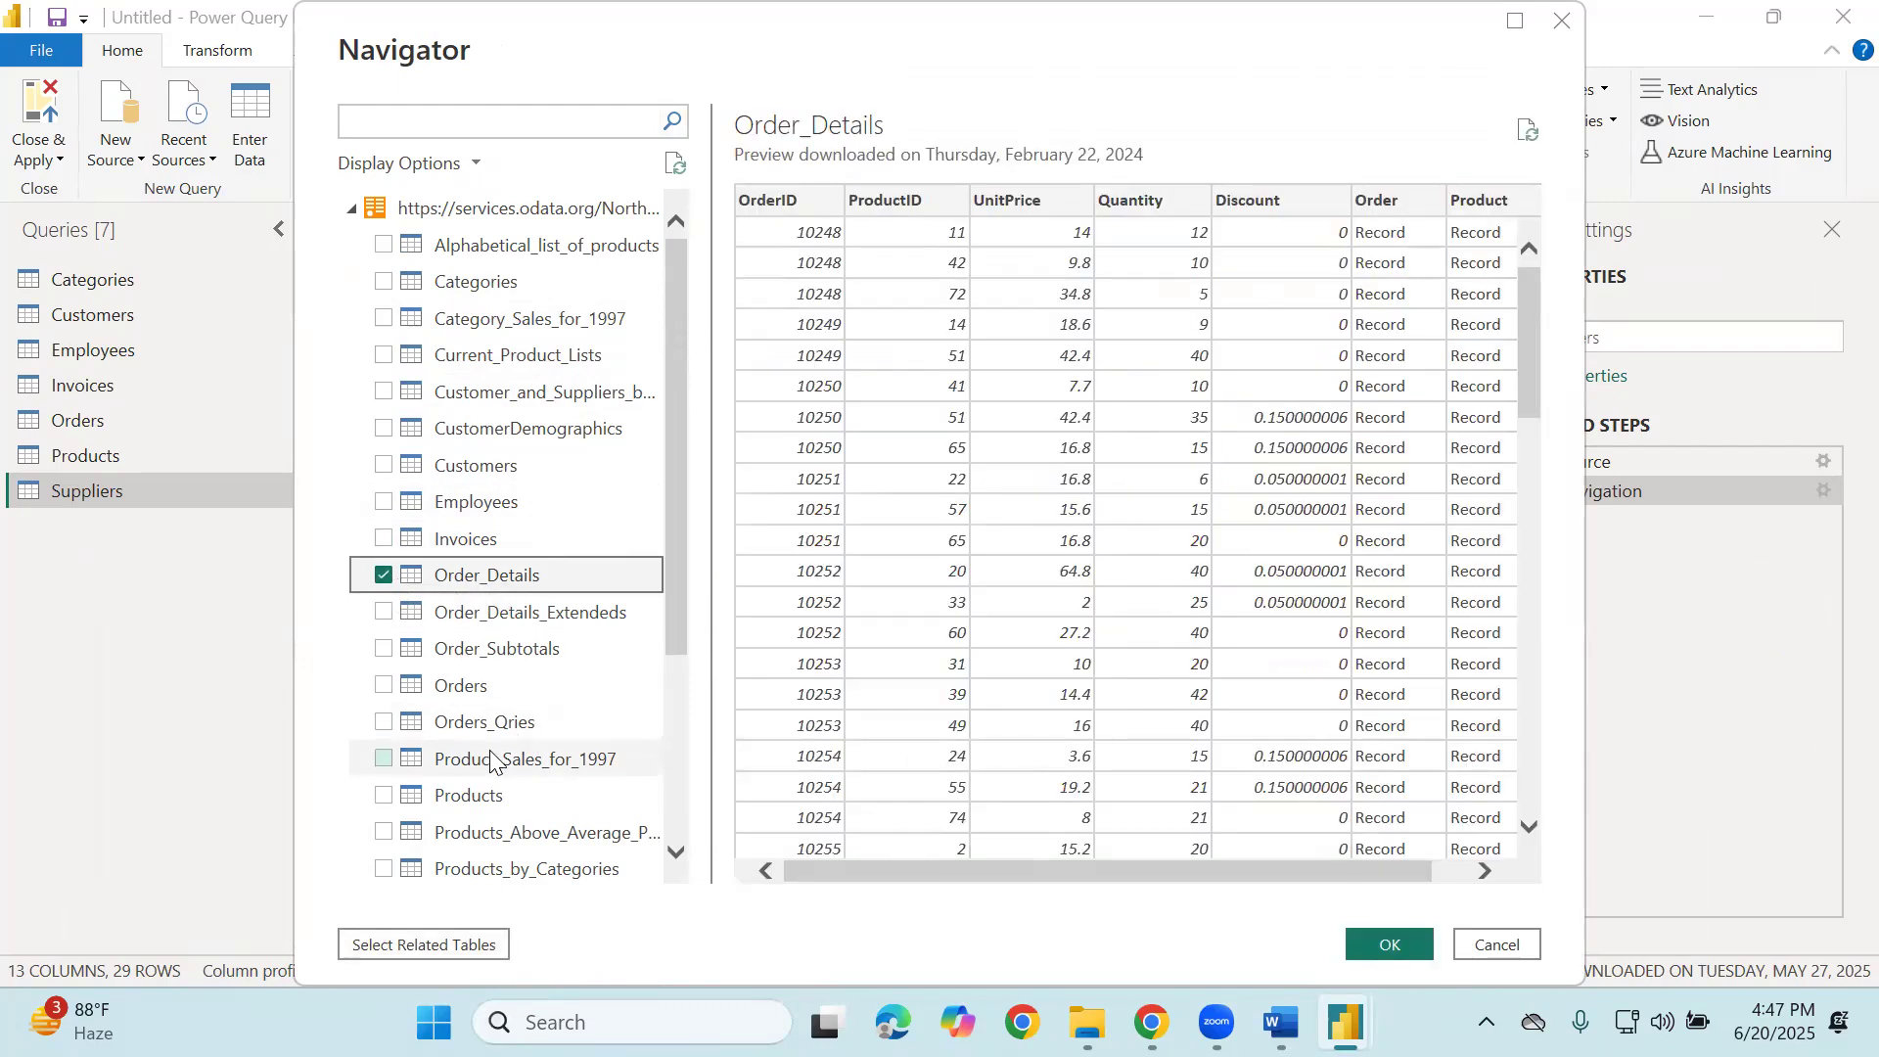
{"action": "scroll", "coordinate": [485, 763], "scroll_direction": "down", "scroll_amount": 3}
{"action": "left_click", "coordinate": [386, 833]}
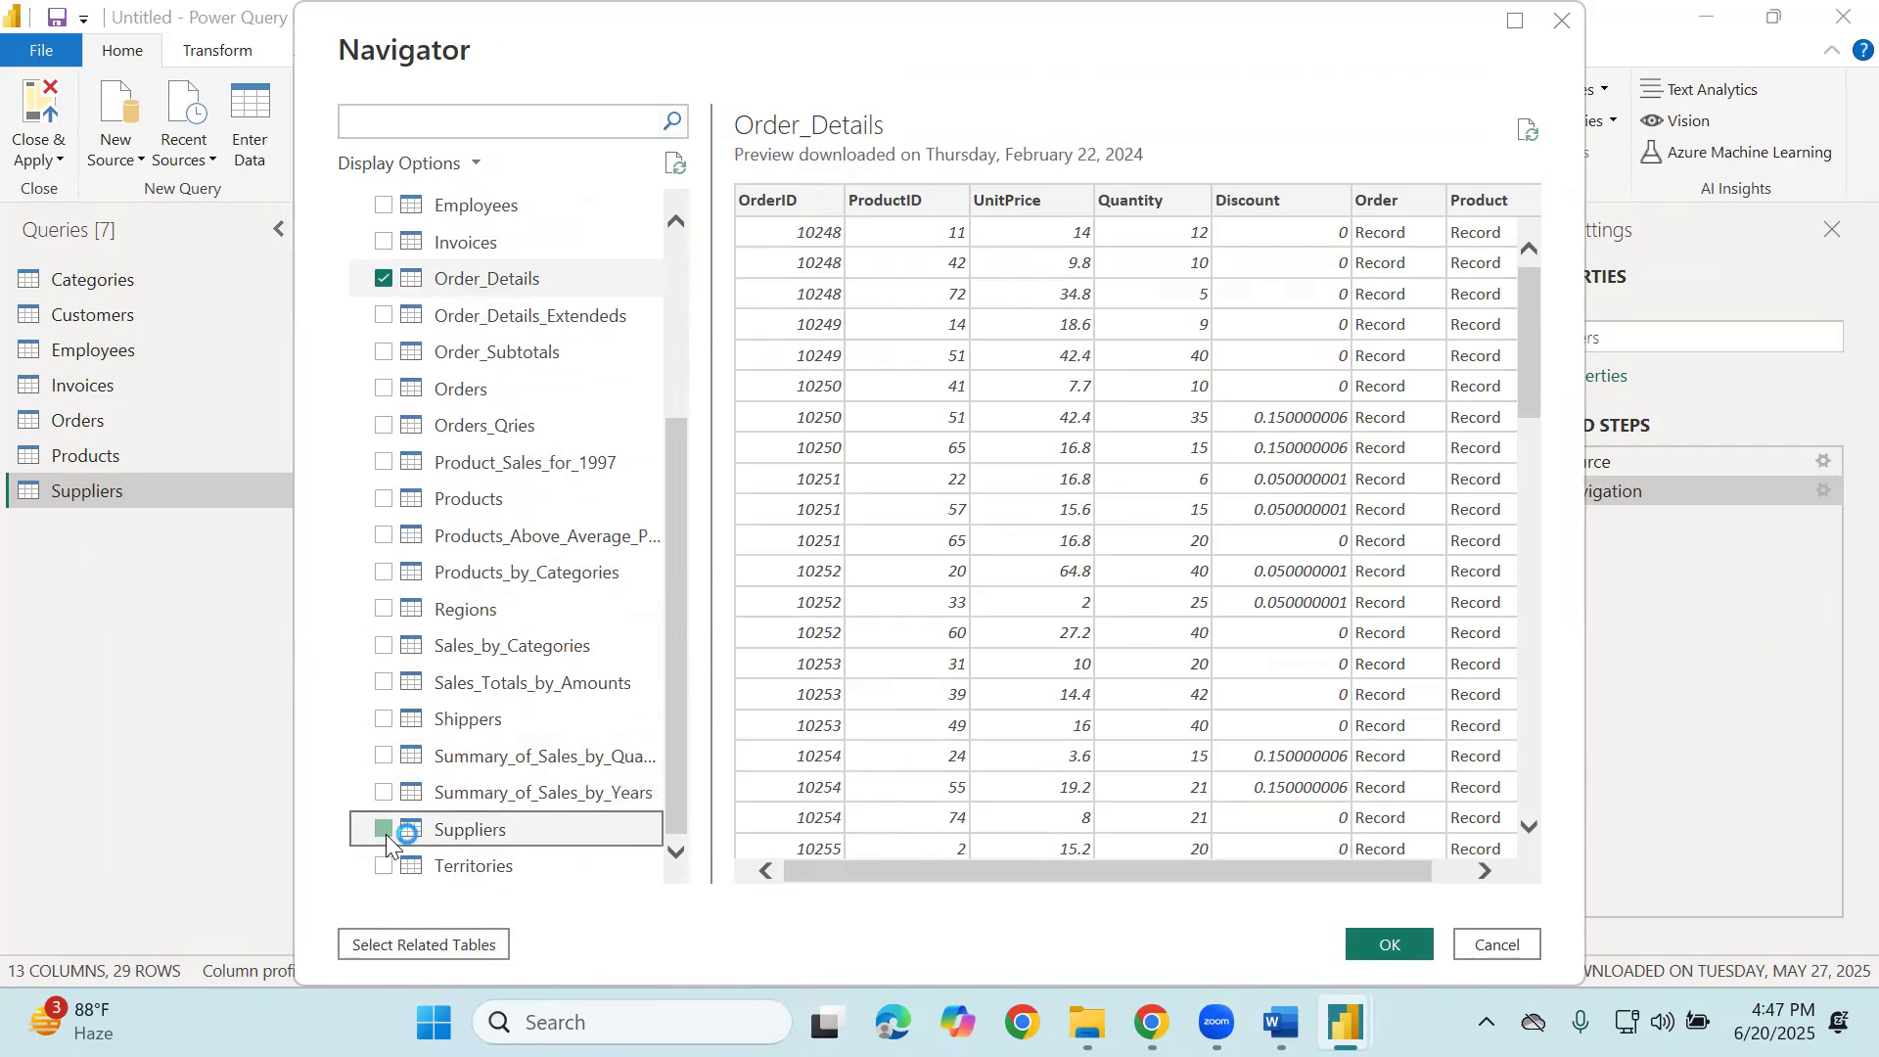
{"action": "left_click", "coordinate": [379, 865]}
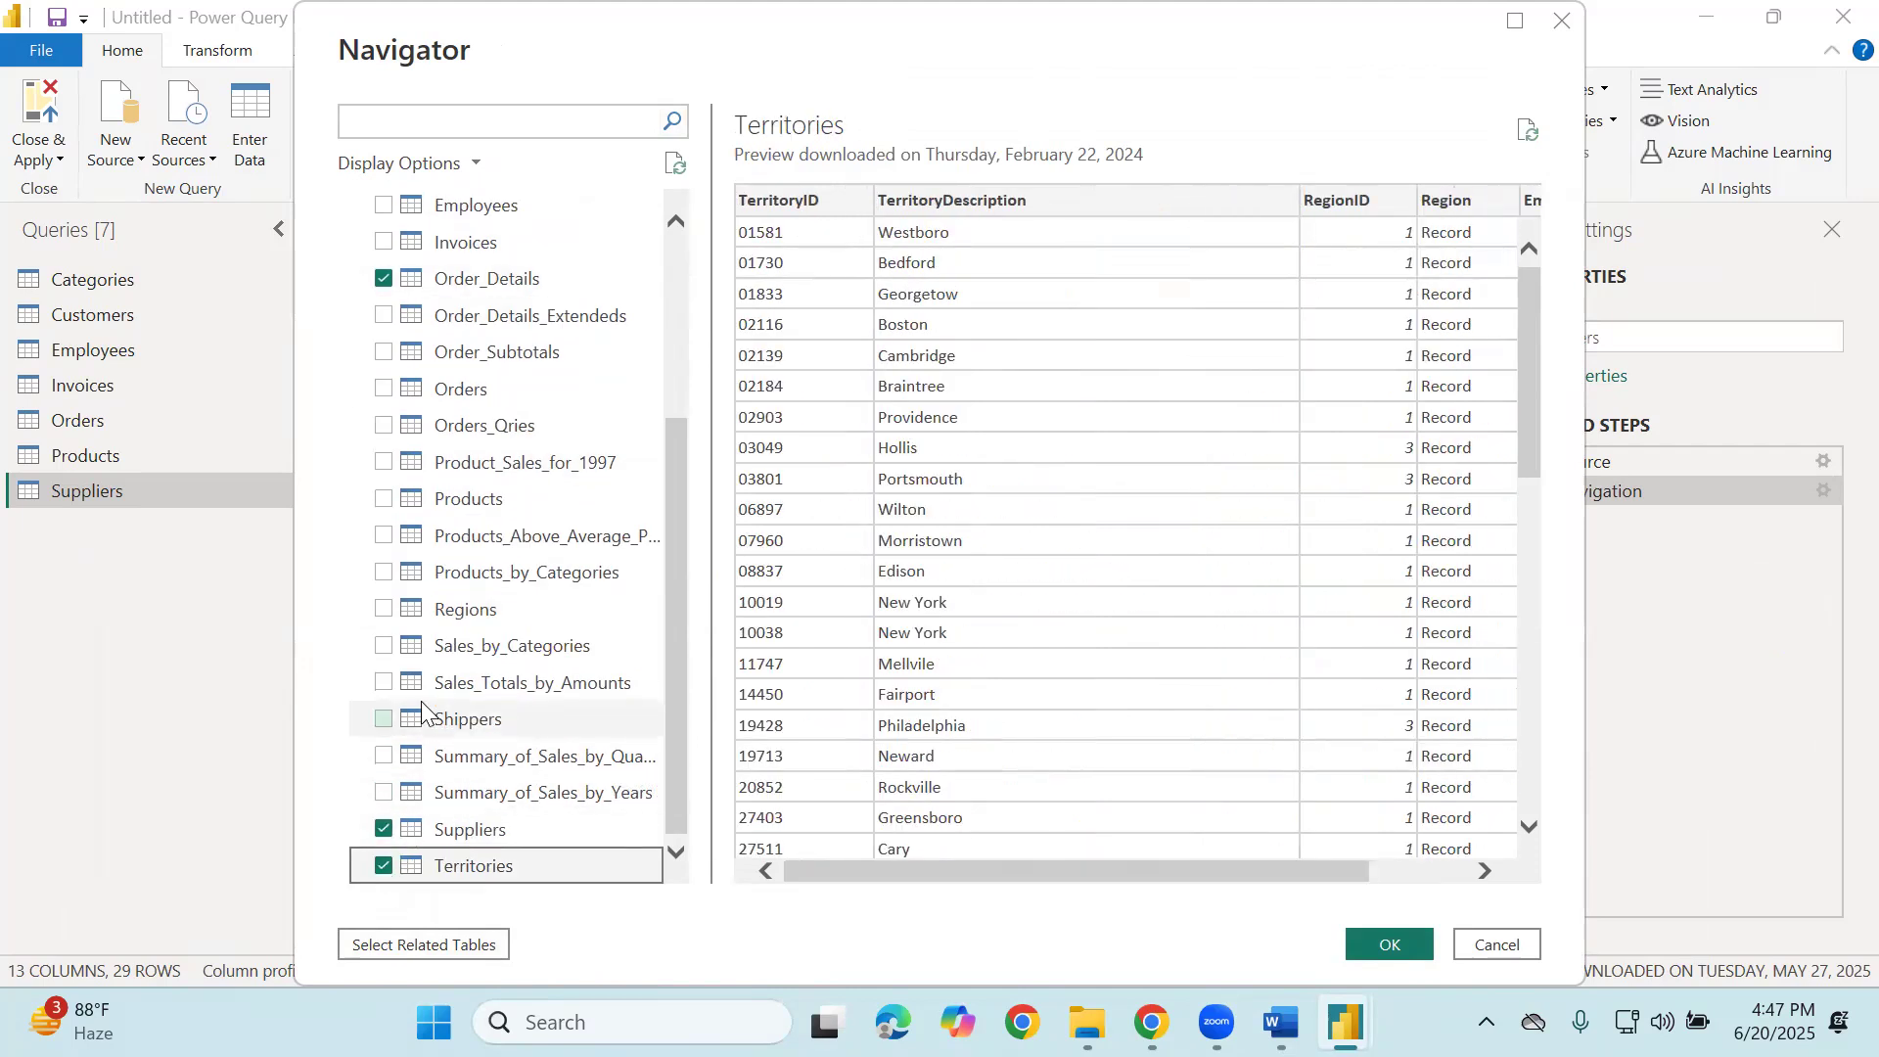
{"action": "left_click", "coordinate": [388, 722]}
{"action": "left_click", "coordinate": [387, 721]}
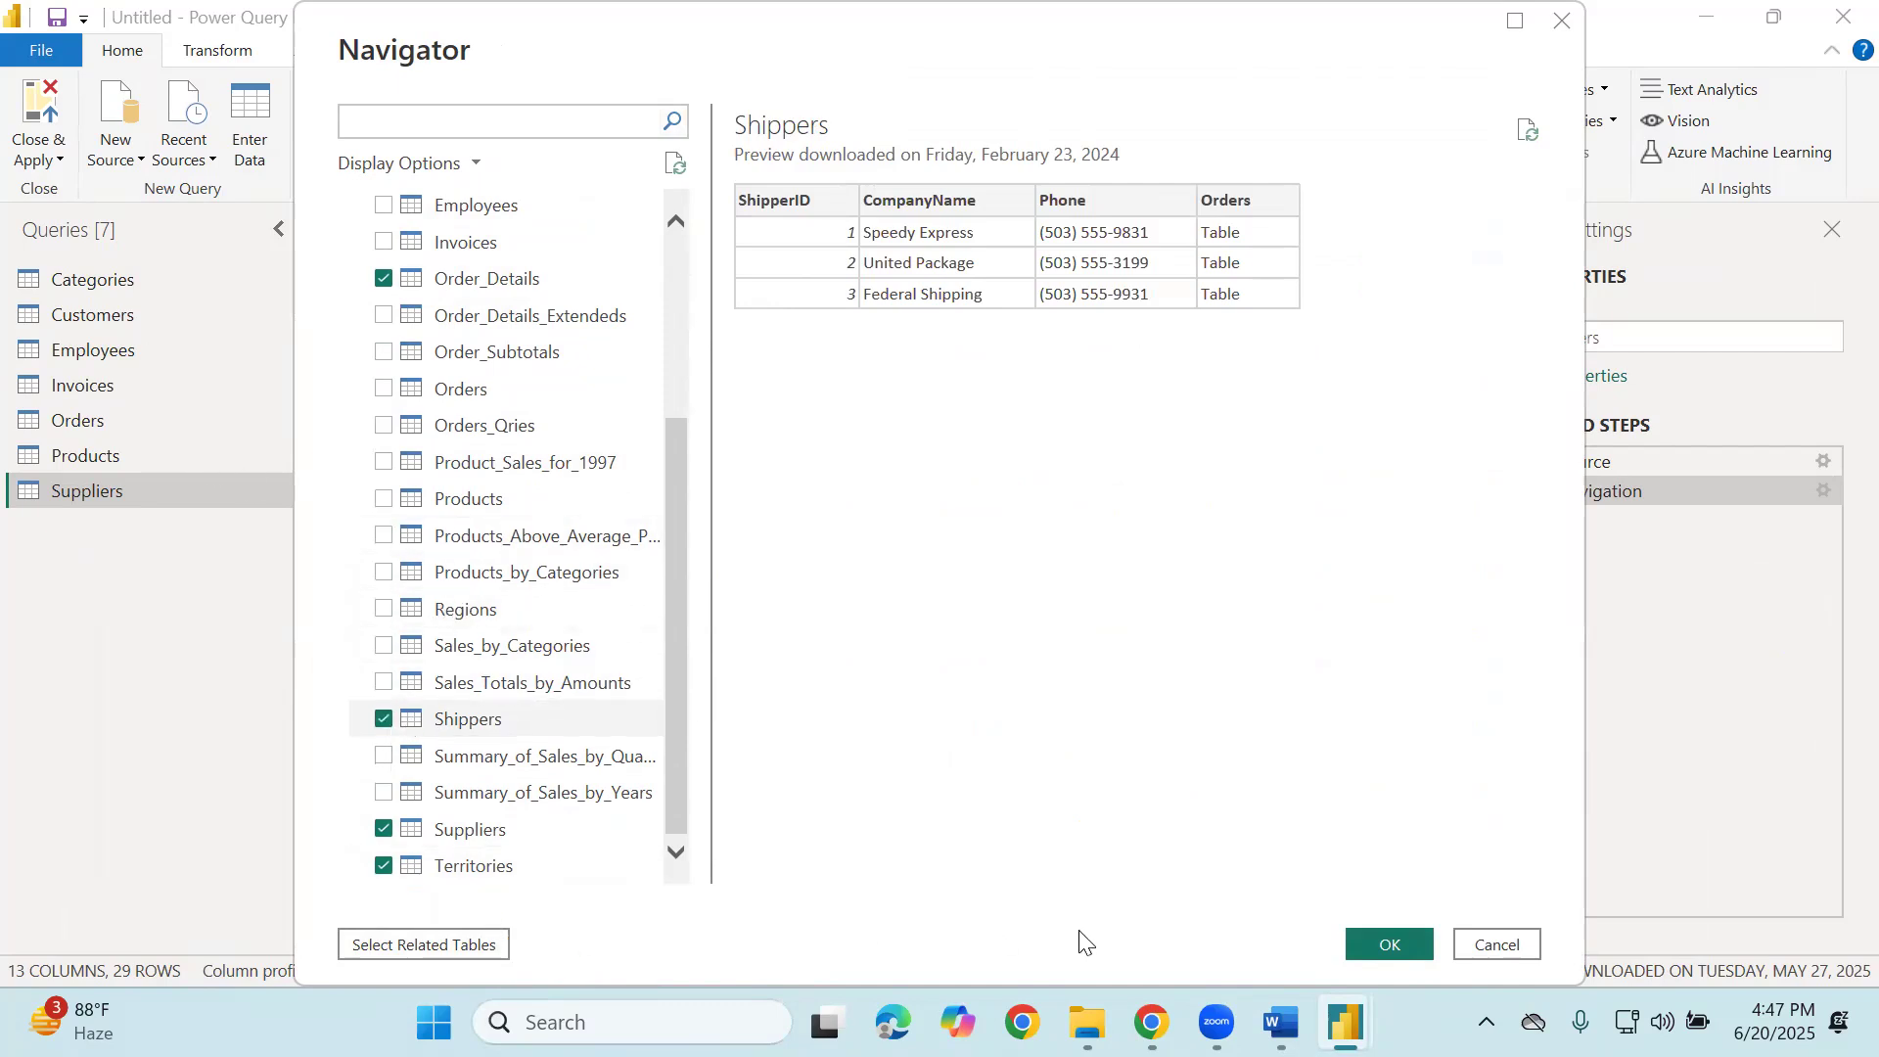
{"action": "left_click", "coordinate": [1387, 941]}
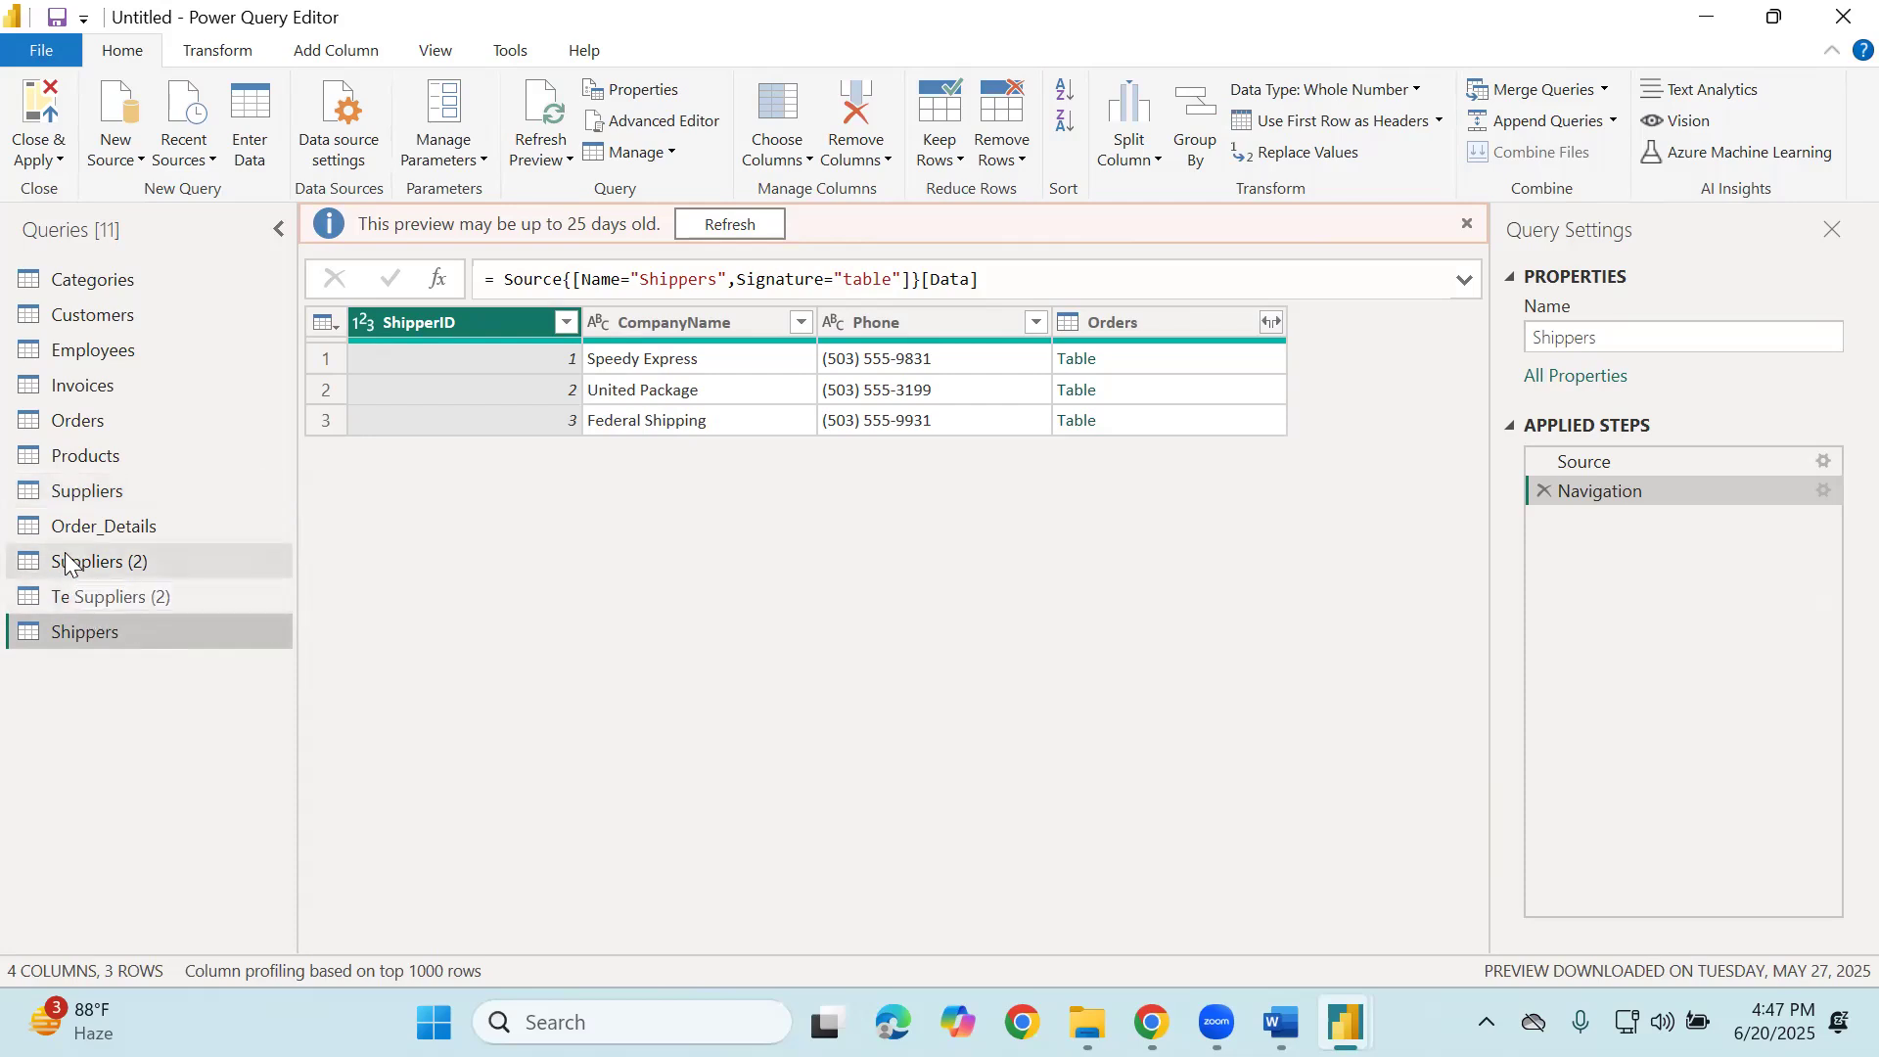
Delete the duplicate Suppliers (2) query and open the Order_Details query.
{"action": "right_click", "coordinate": [78, 571]}
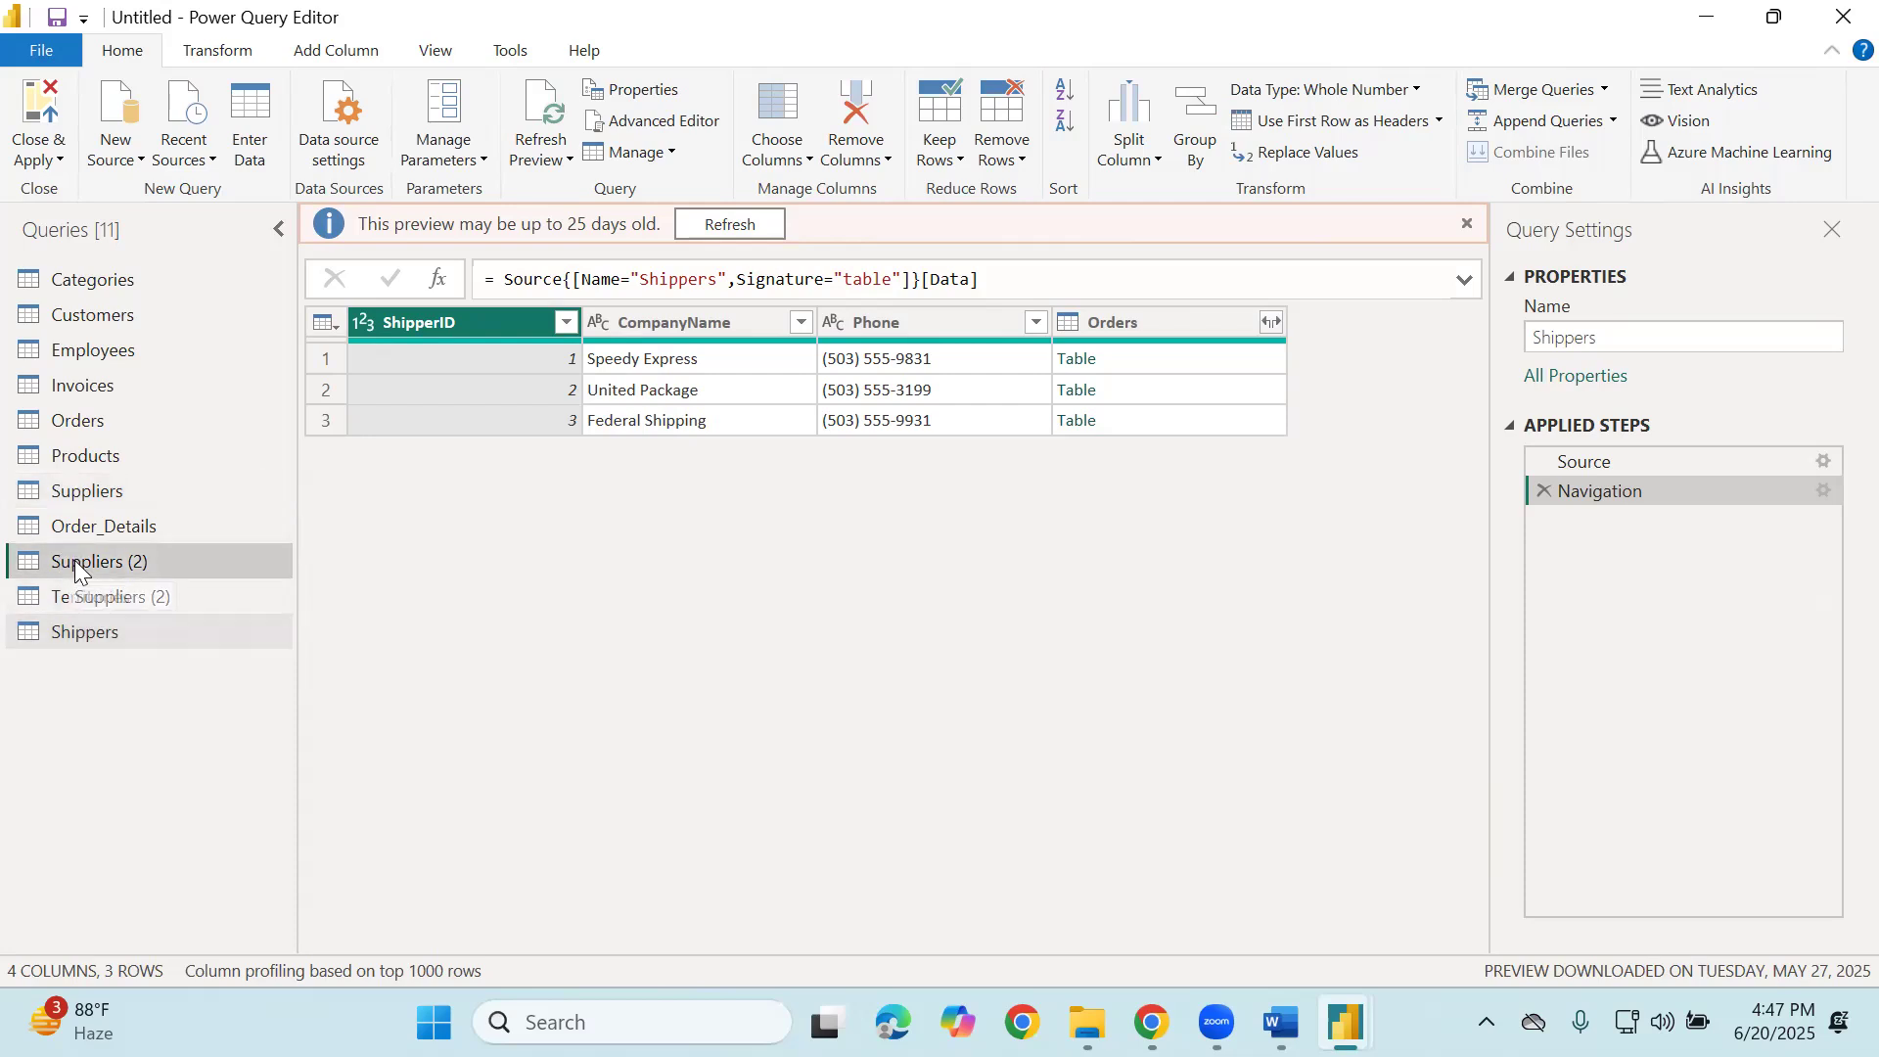
{"action": "left_click", "coordinate": [157, 593]}
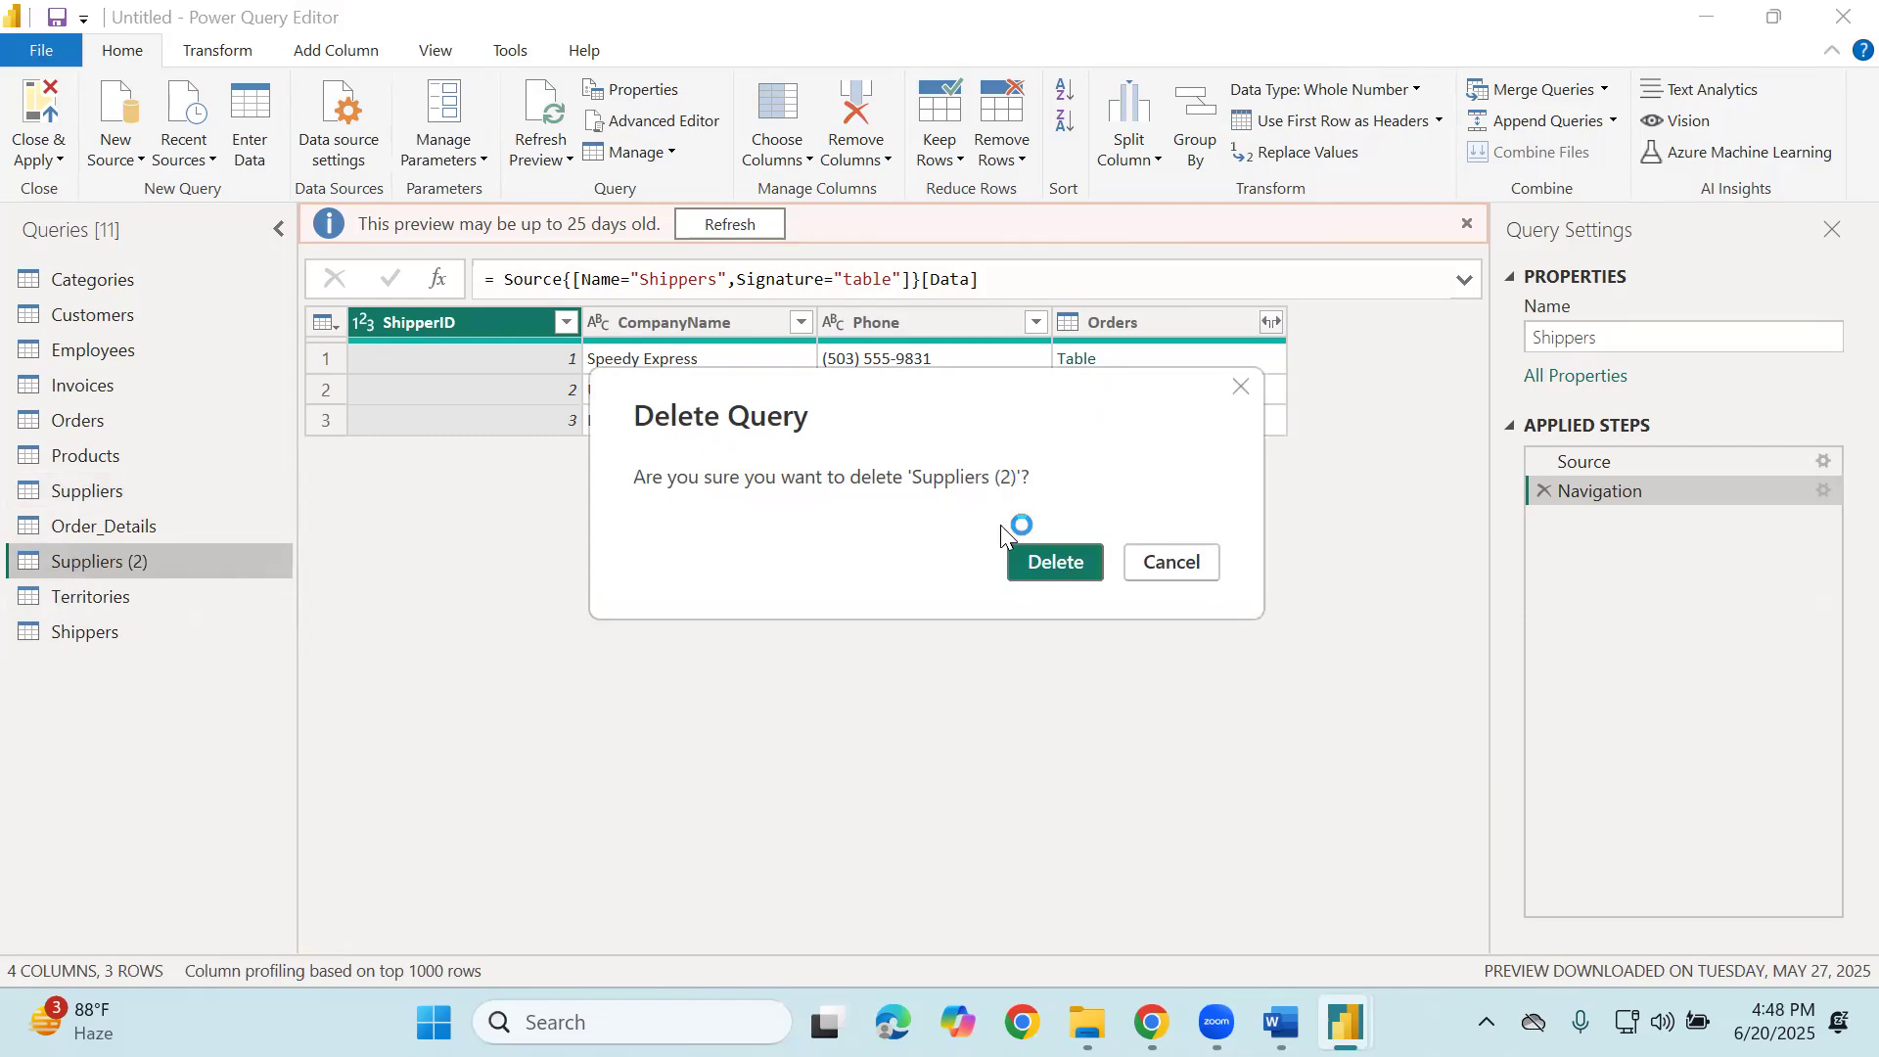
{"action": "left_click", "coordinate": [1038, 555]}
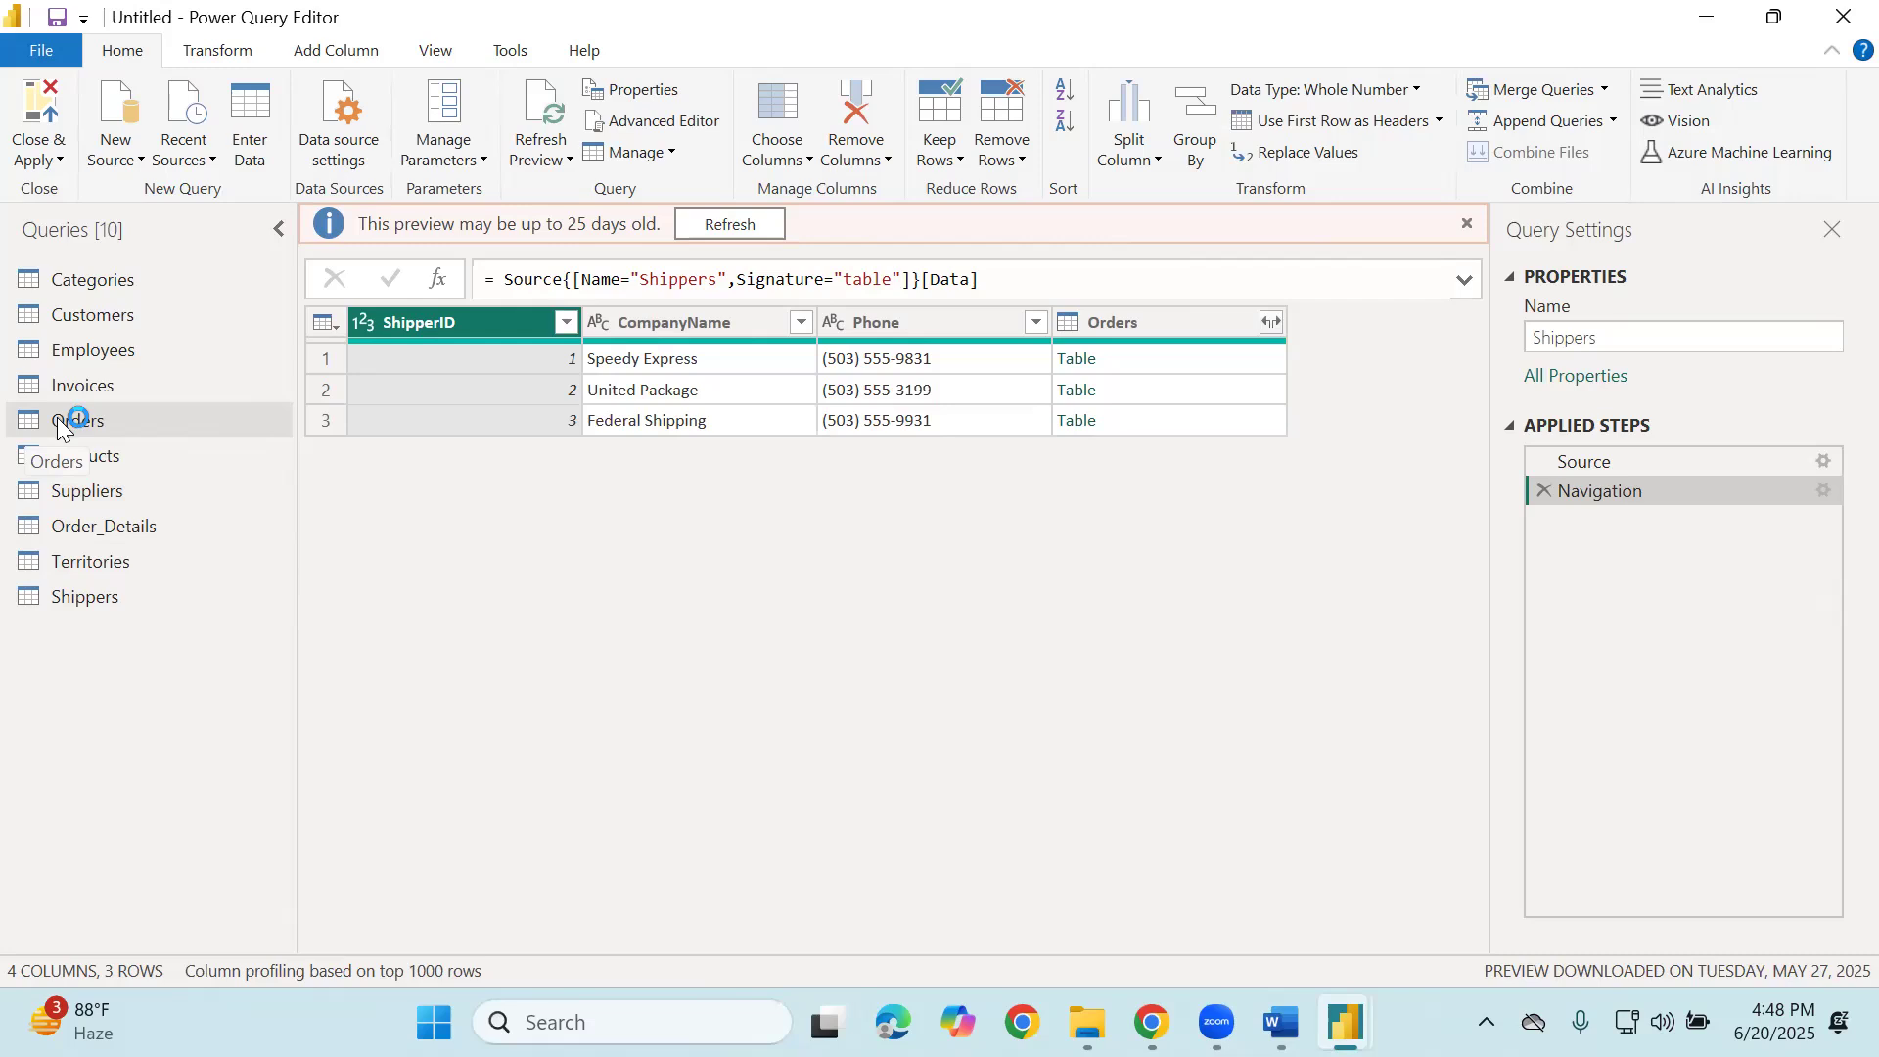
{"action": "left_click", "coordinate": [110, 526]}
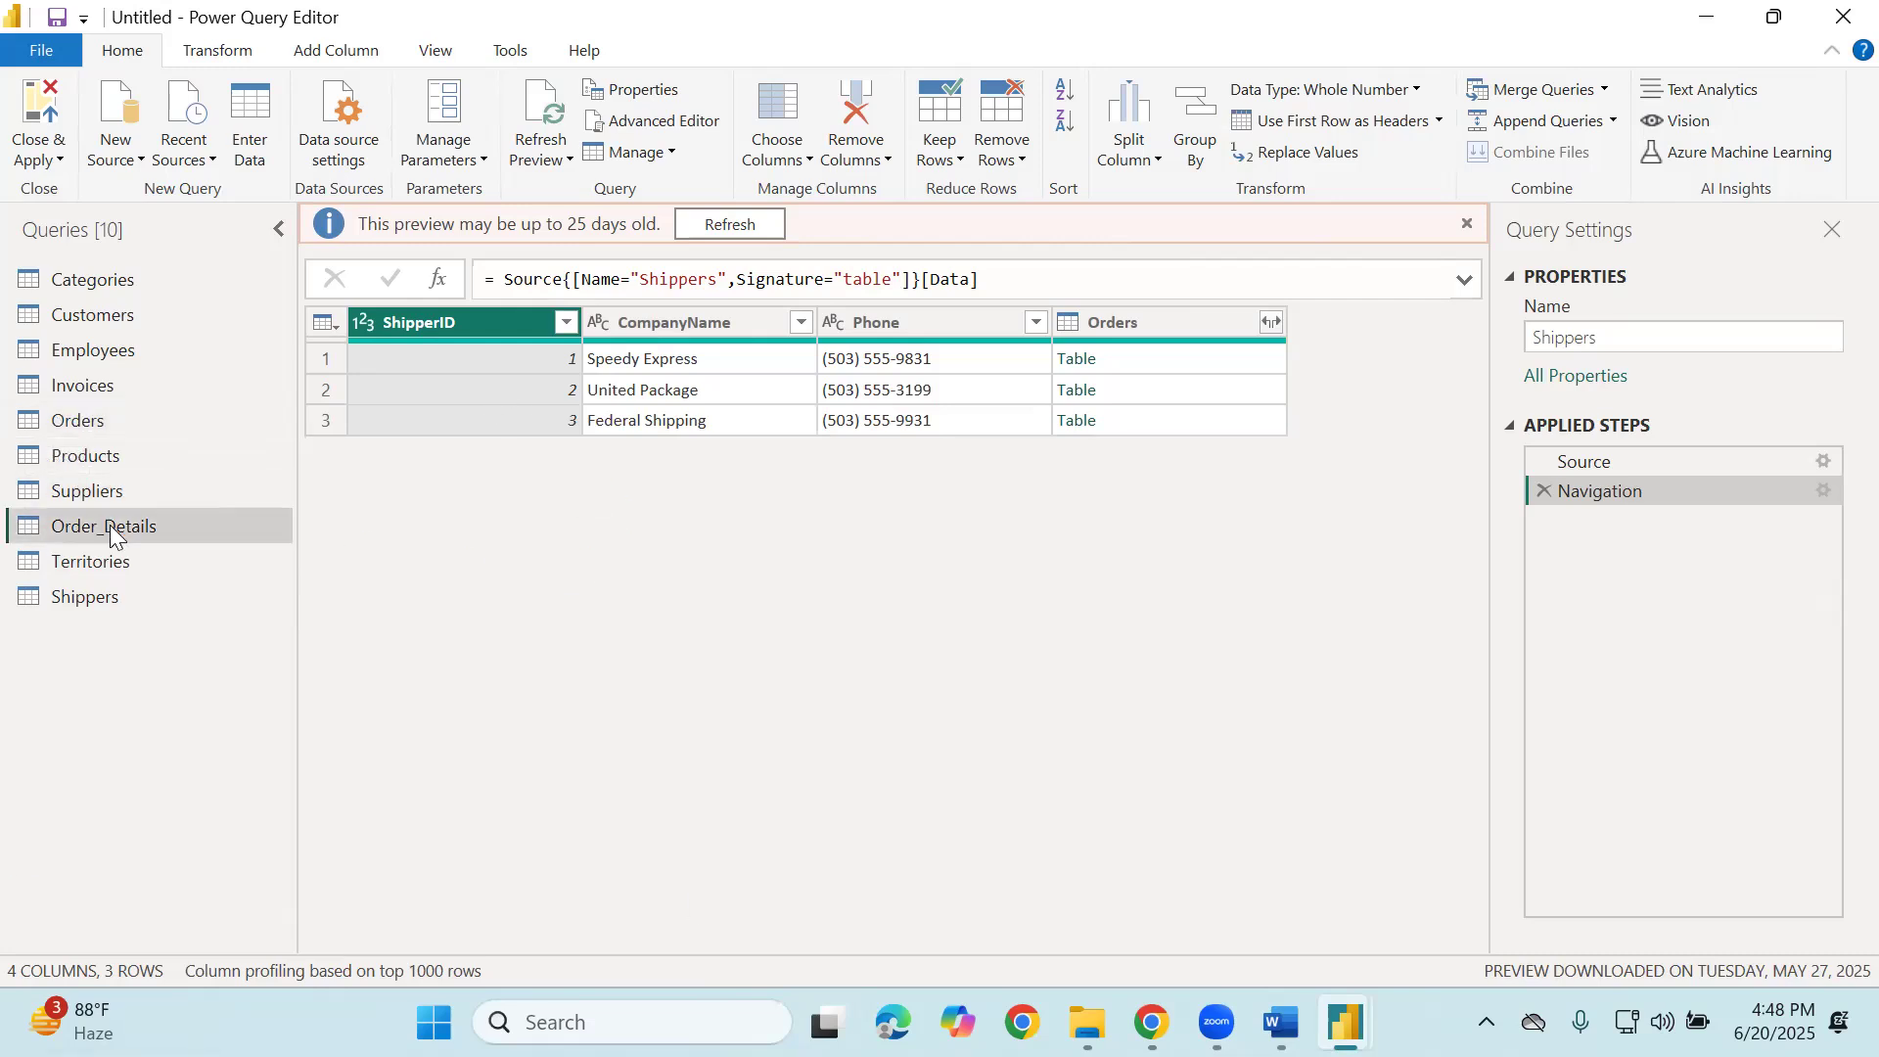
{"action": "mouse_move", "coordinate": [1151, 1021]}
{"action": "left_click", "coordinate": [1018, 914]}
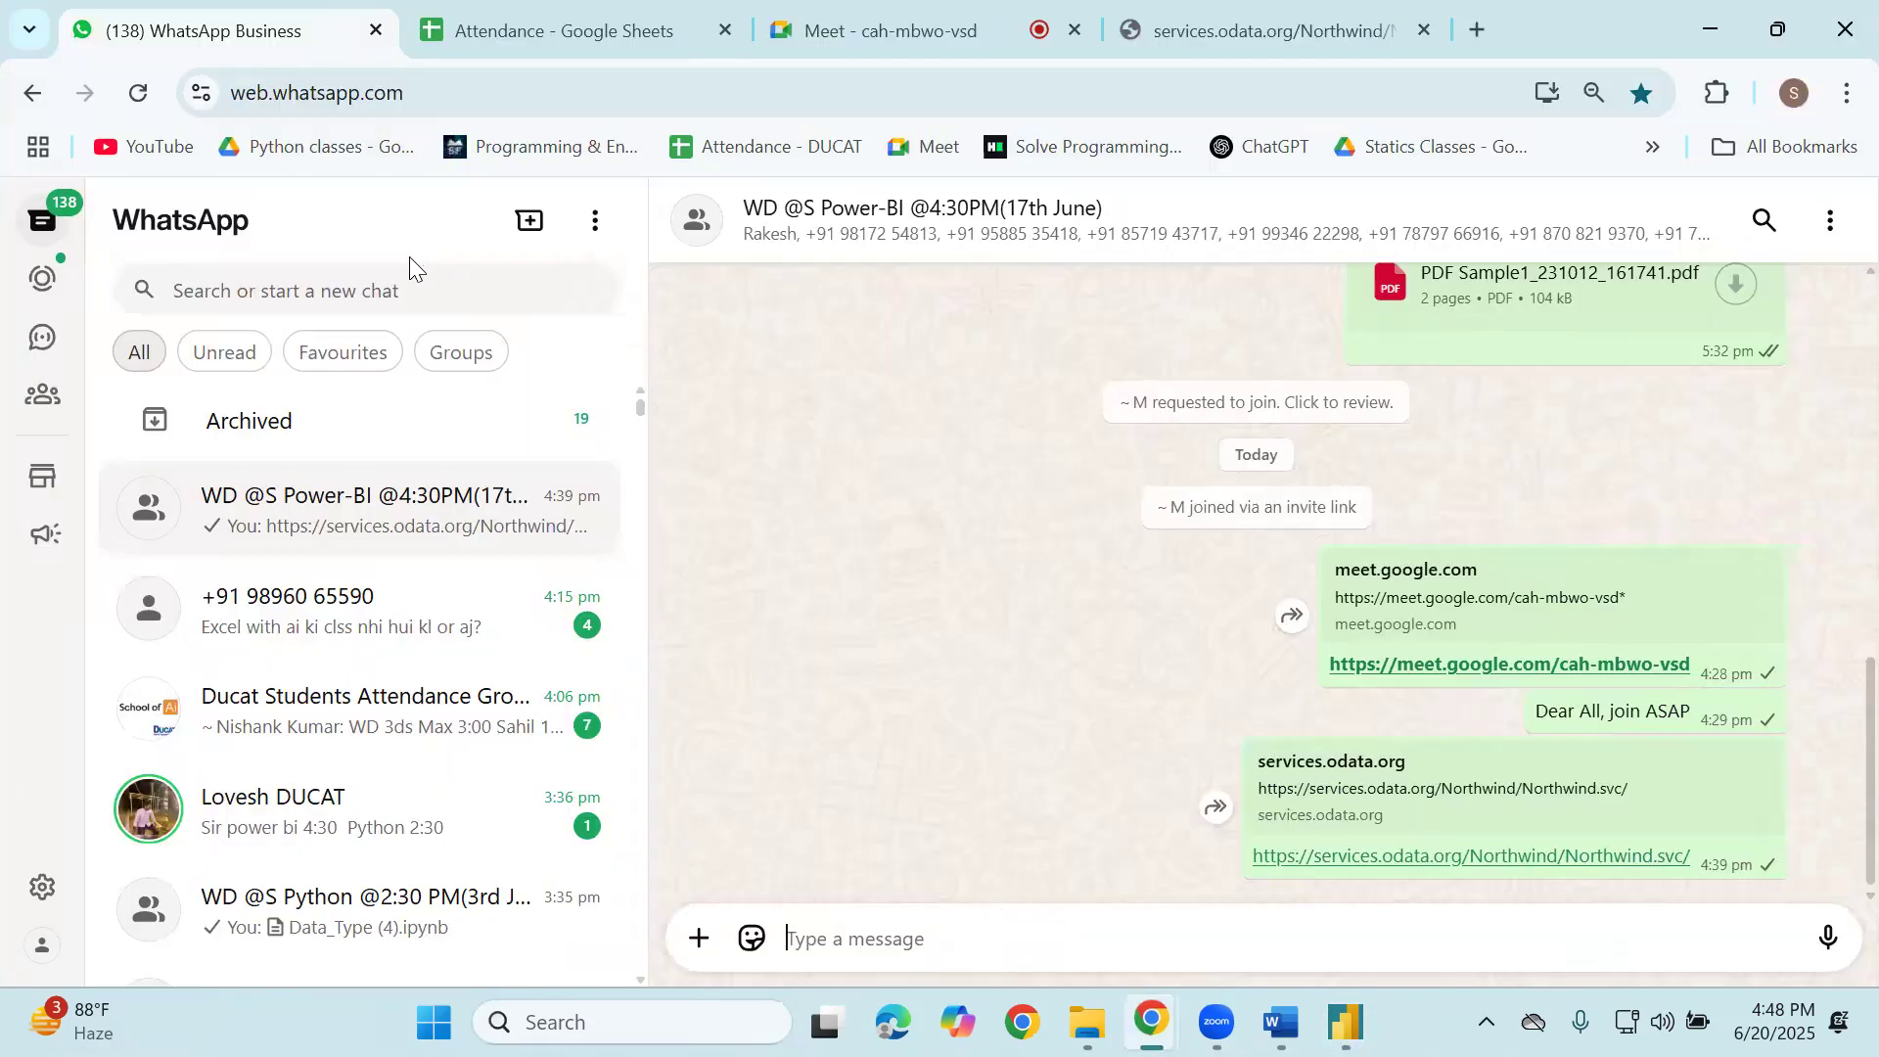
{"action": "left_click", "coordinate": [310, 802]}
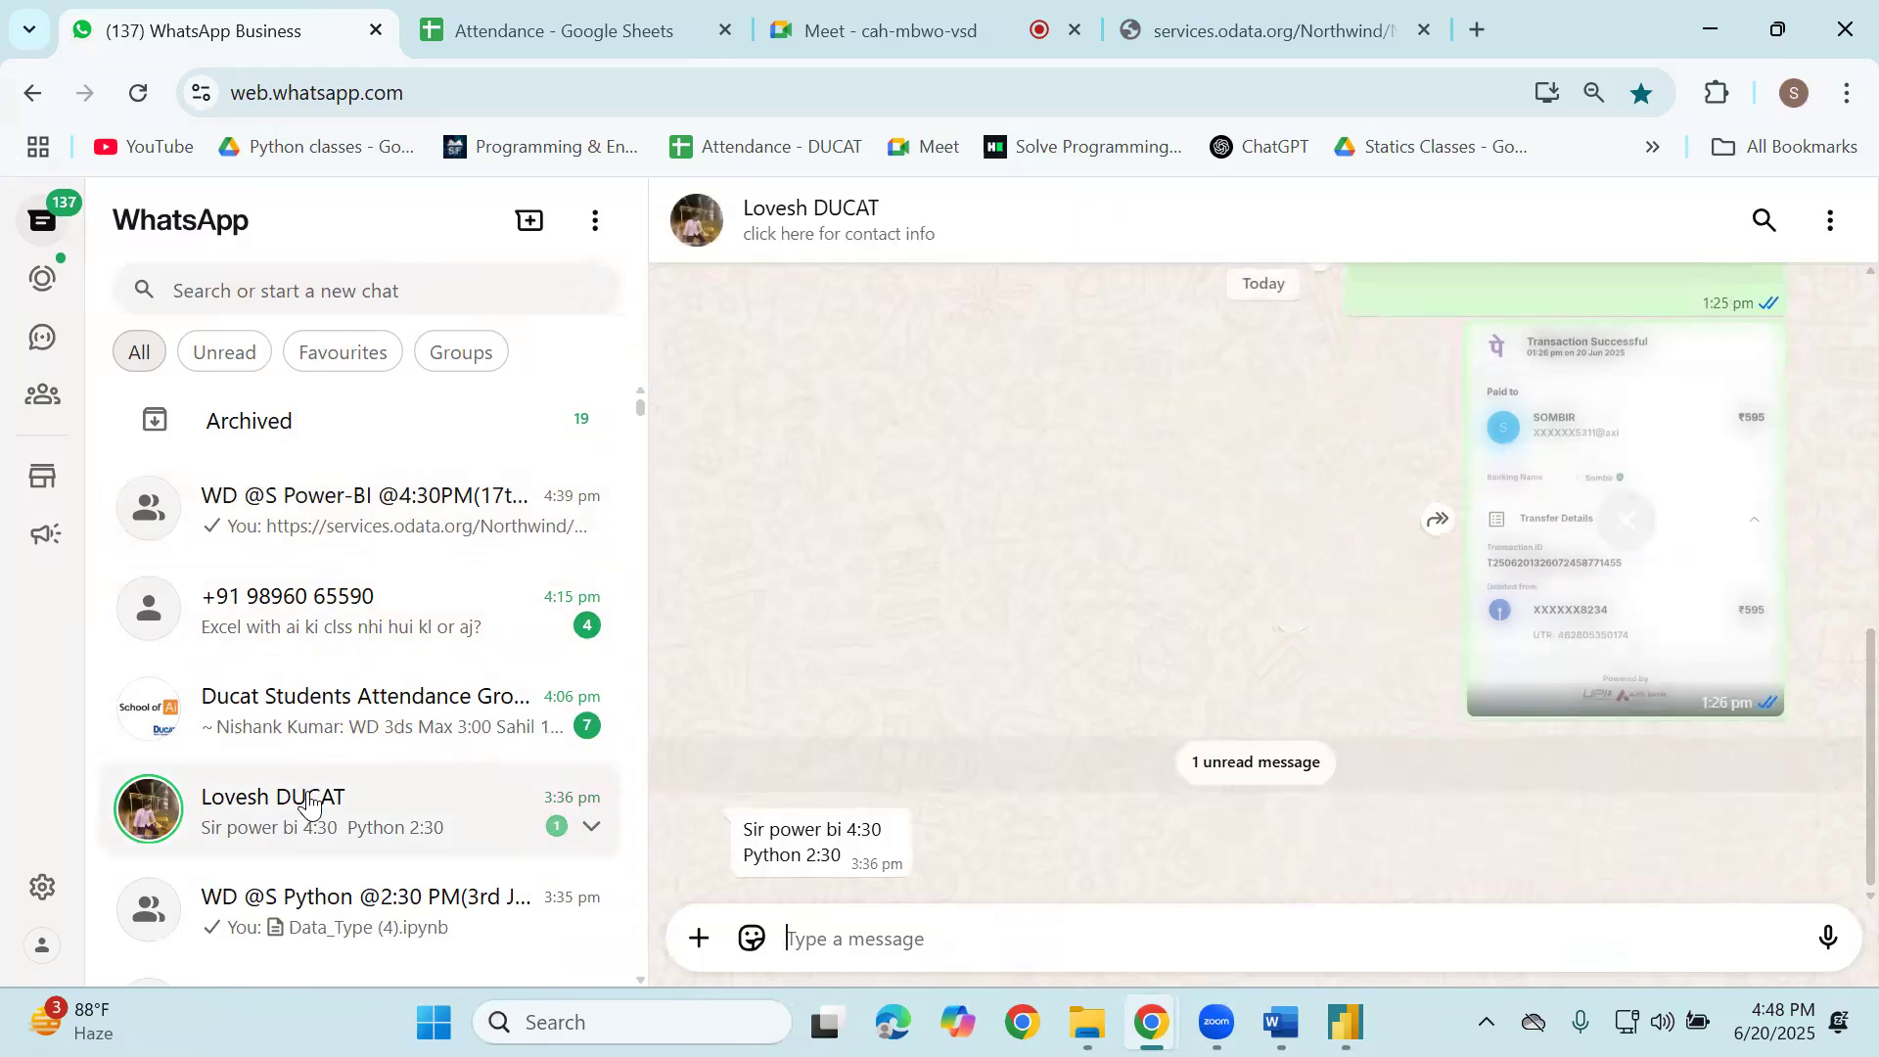
{"action": "type", "text": "https://services.odata.org/Northwind/Northwind.svc/"}
{"action": "key", "text": "Return"}
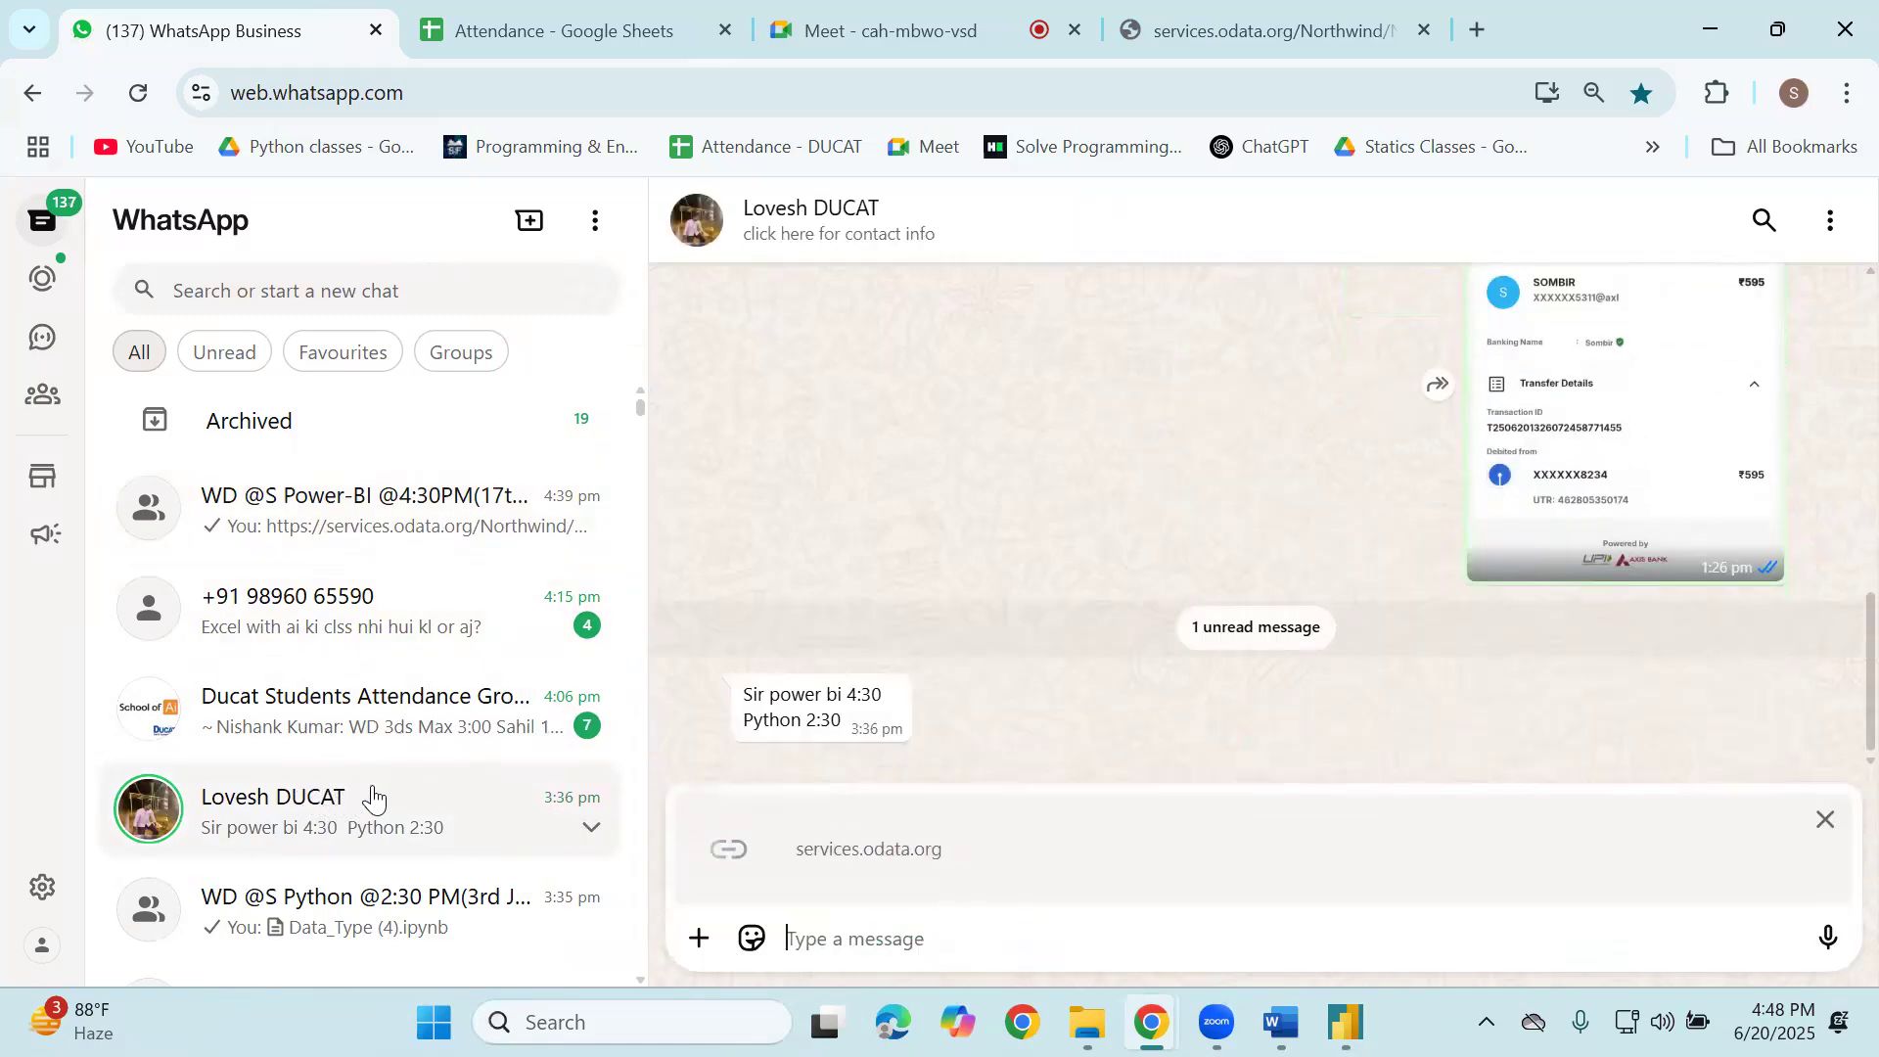
{"action": "left_click", "coordinate": [1262, 31]}
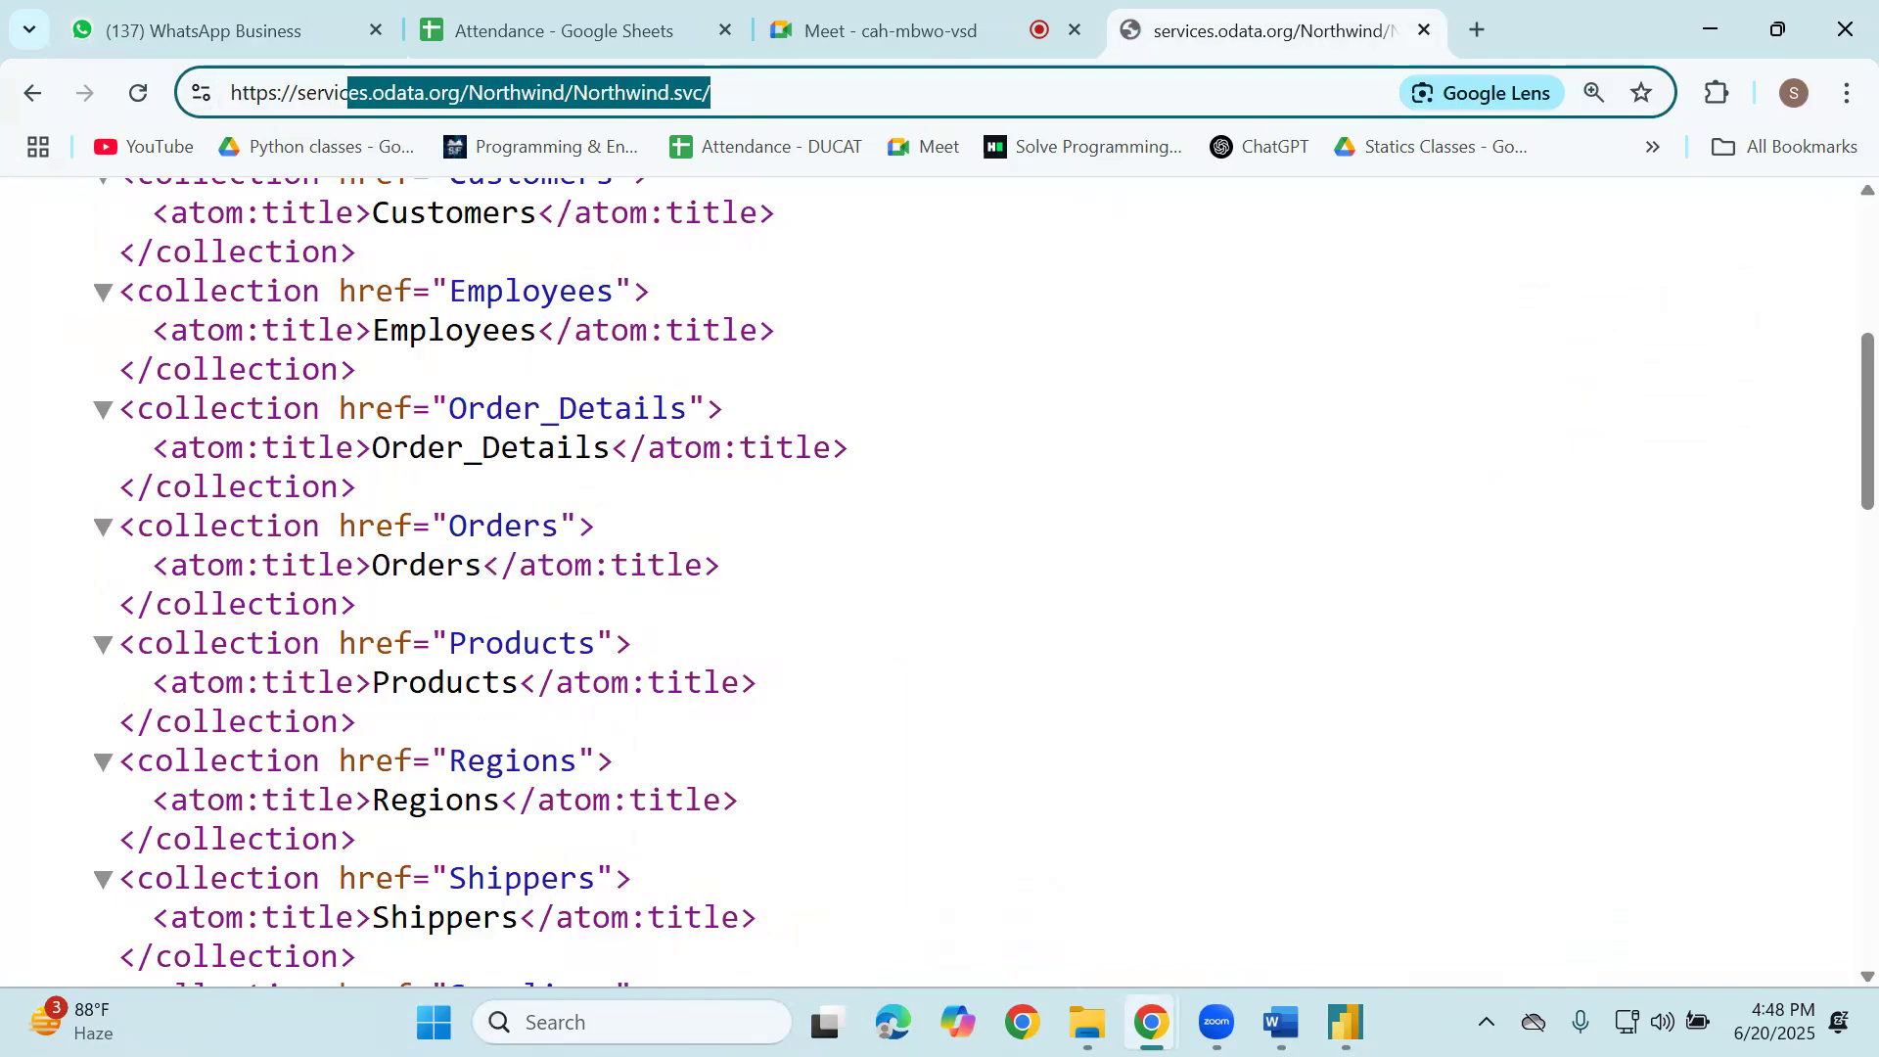
{"action": "left_click", "coordinate": [1345, 1022]}
{"action": "left_click", "coordinate": [1471, 918]}
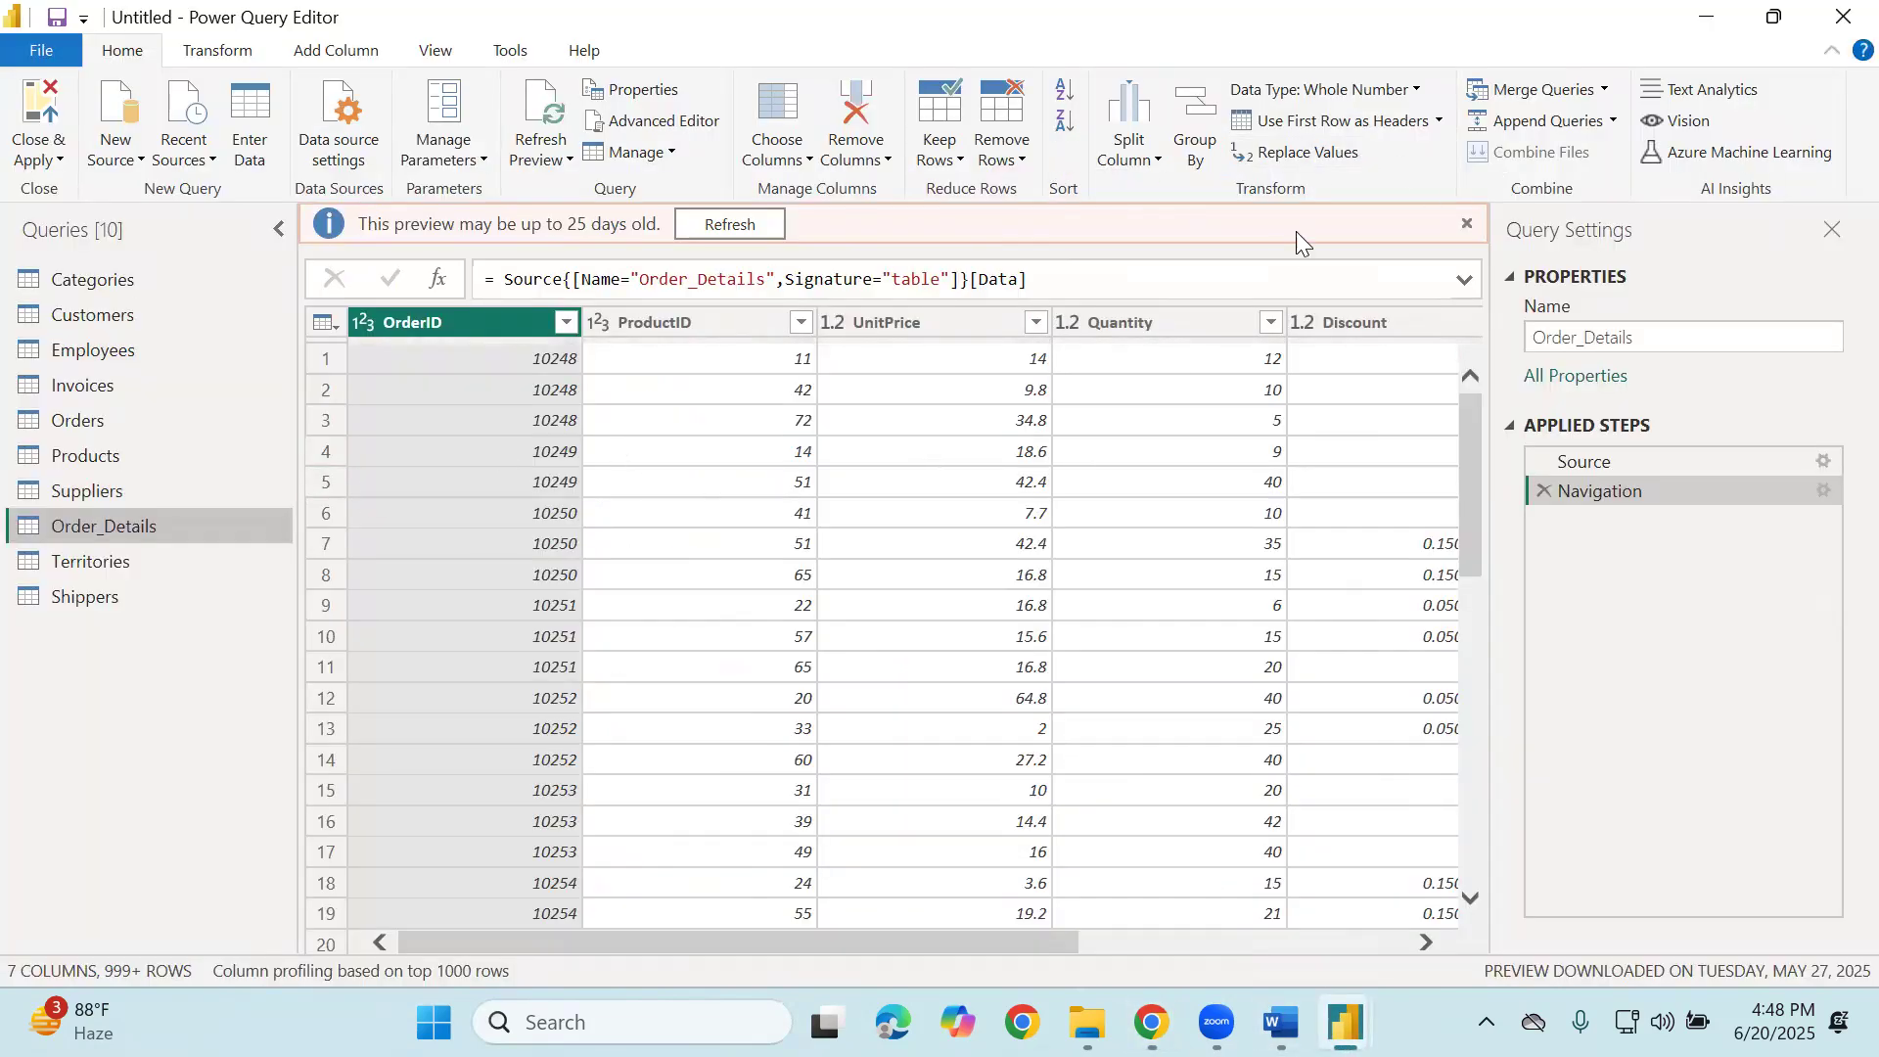
Compare the Orders and Order_Details queries and examine the ID and date columns of Orders.
{"action": "left_click", "coordinate": [113, 421]}
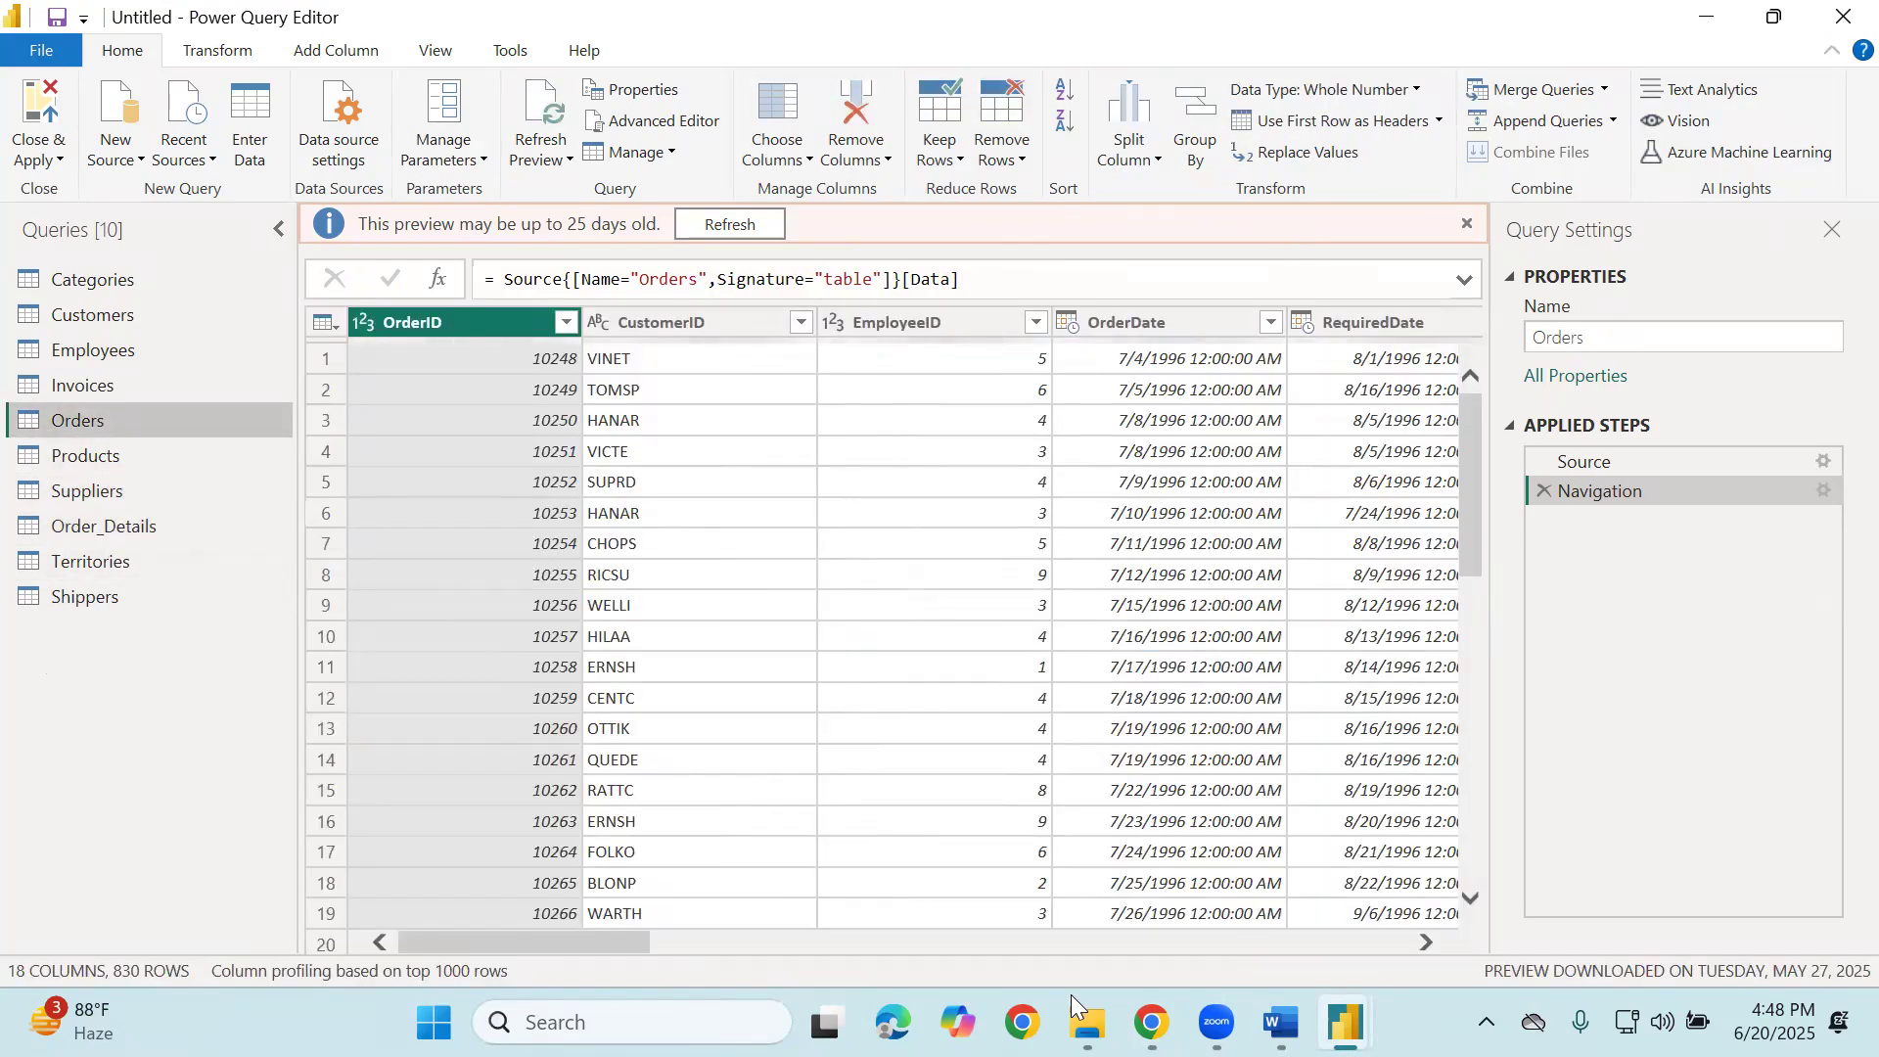
{"action": "right_click", "coordinate": [166, 421]}
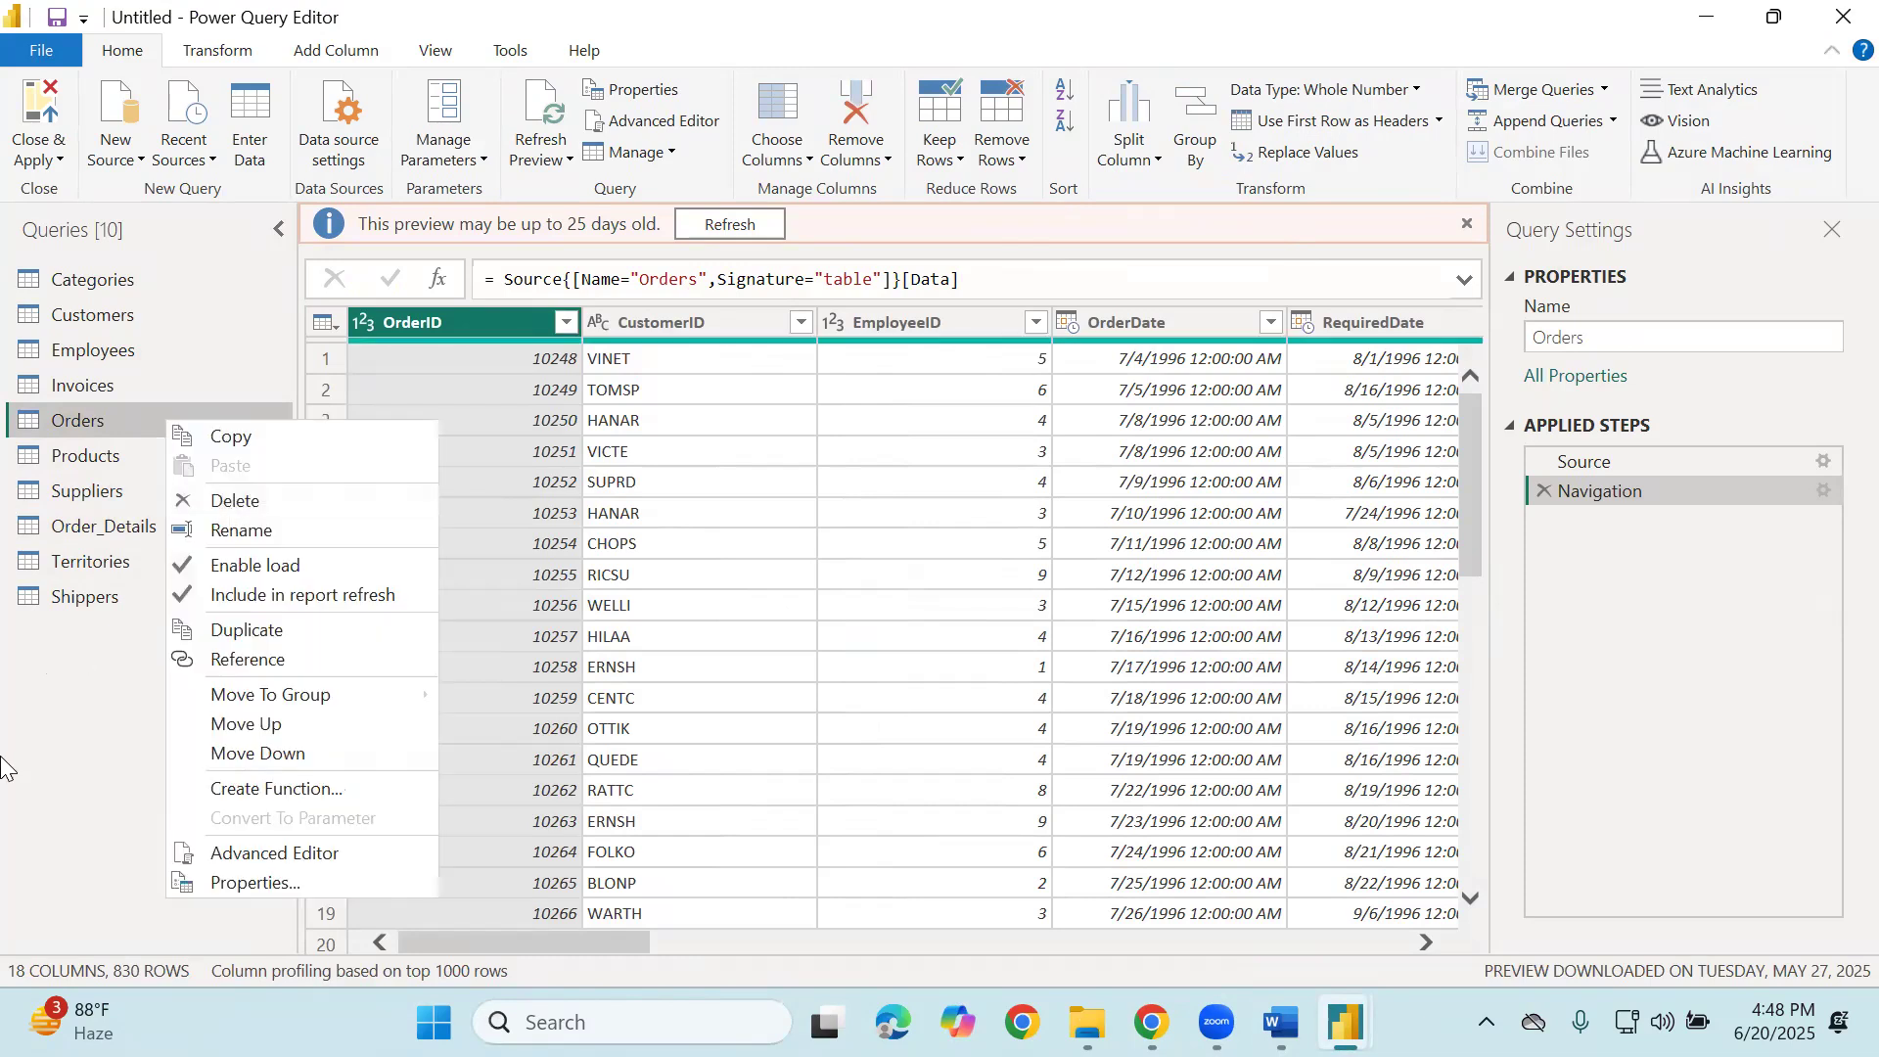
{"action": "key", "text": "Escape"}
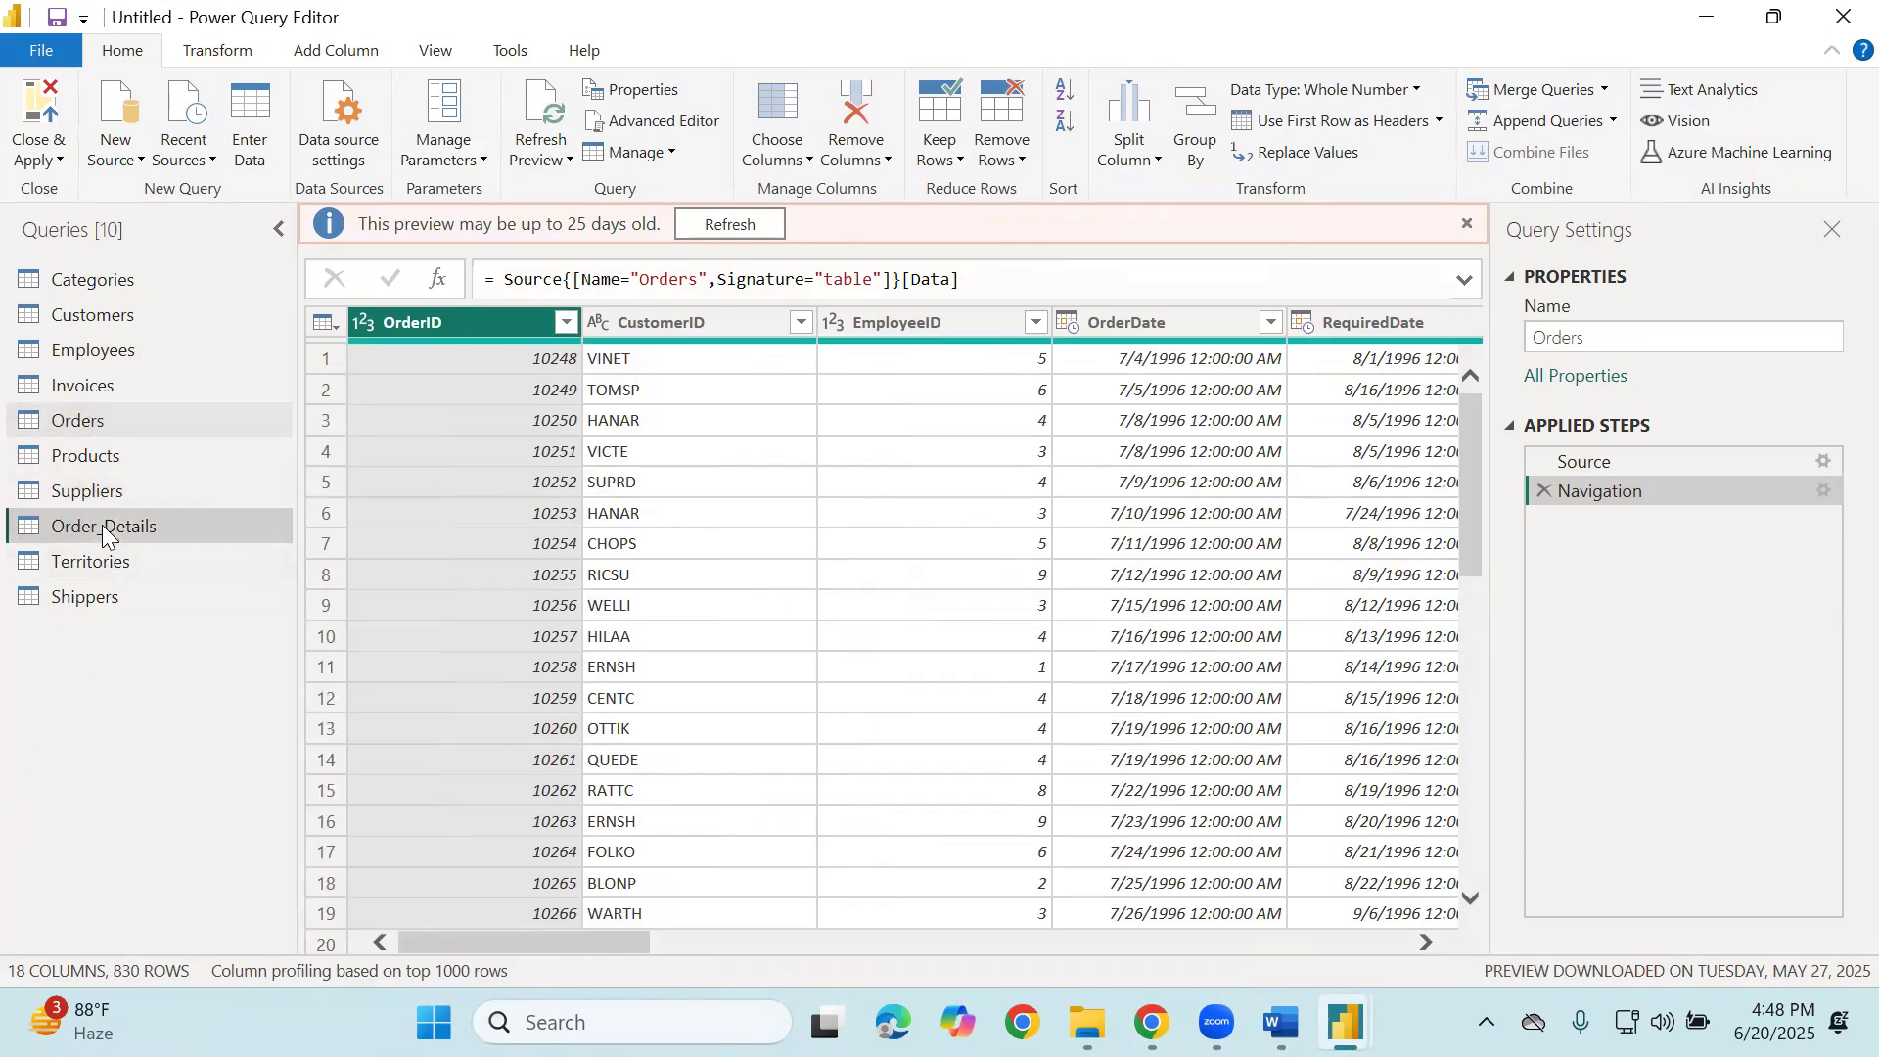
{"action": "left_click", "coordinate": [102, 525]}
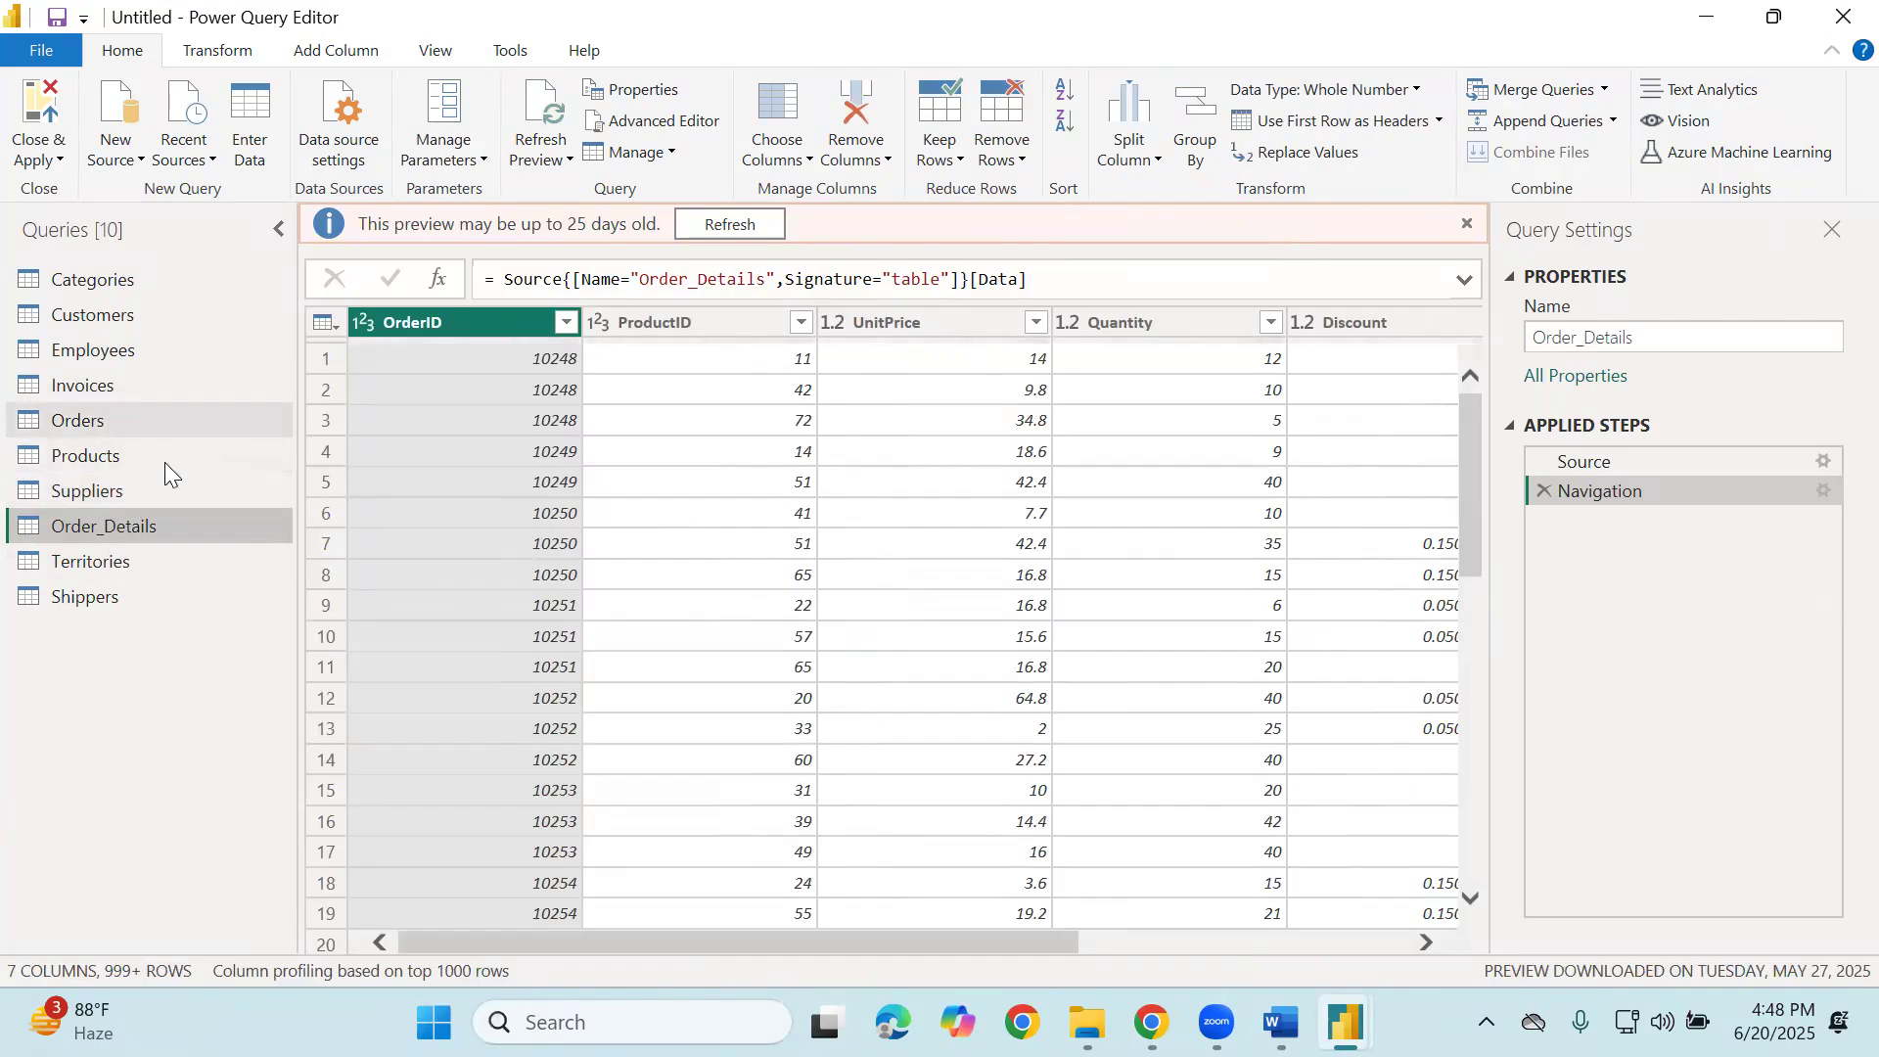
{"action": "left_click", "coordinate": [137, 430]}
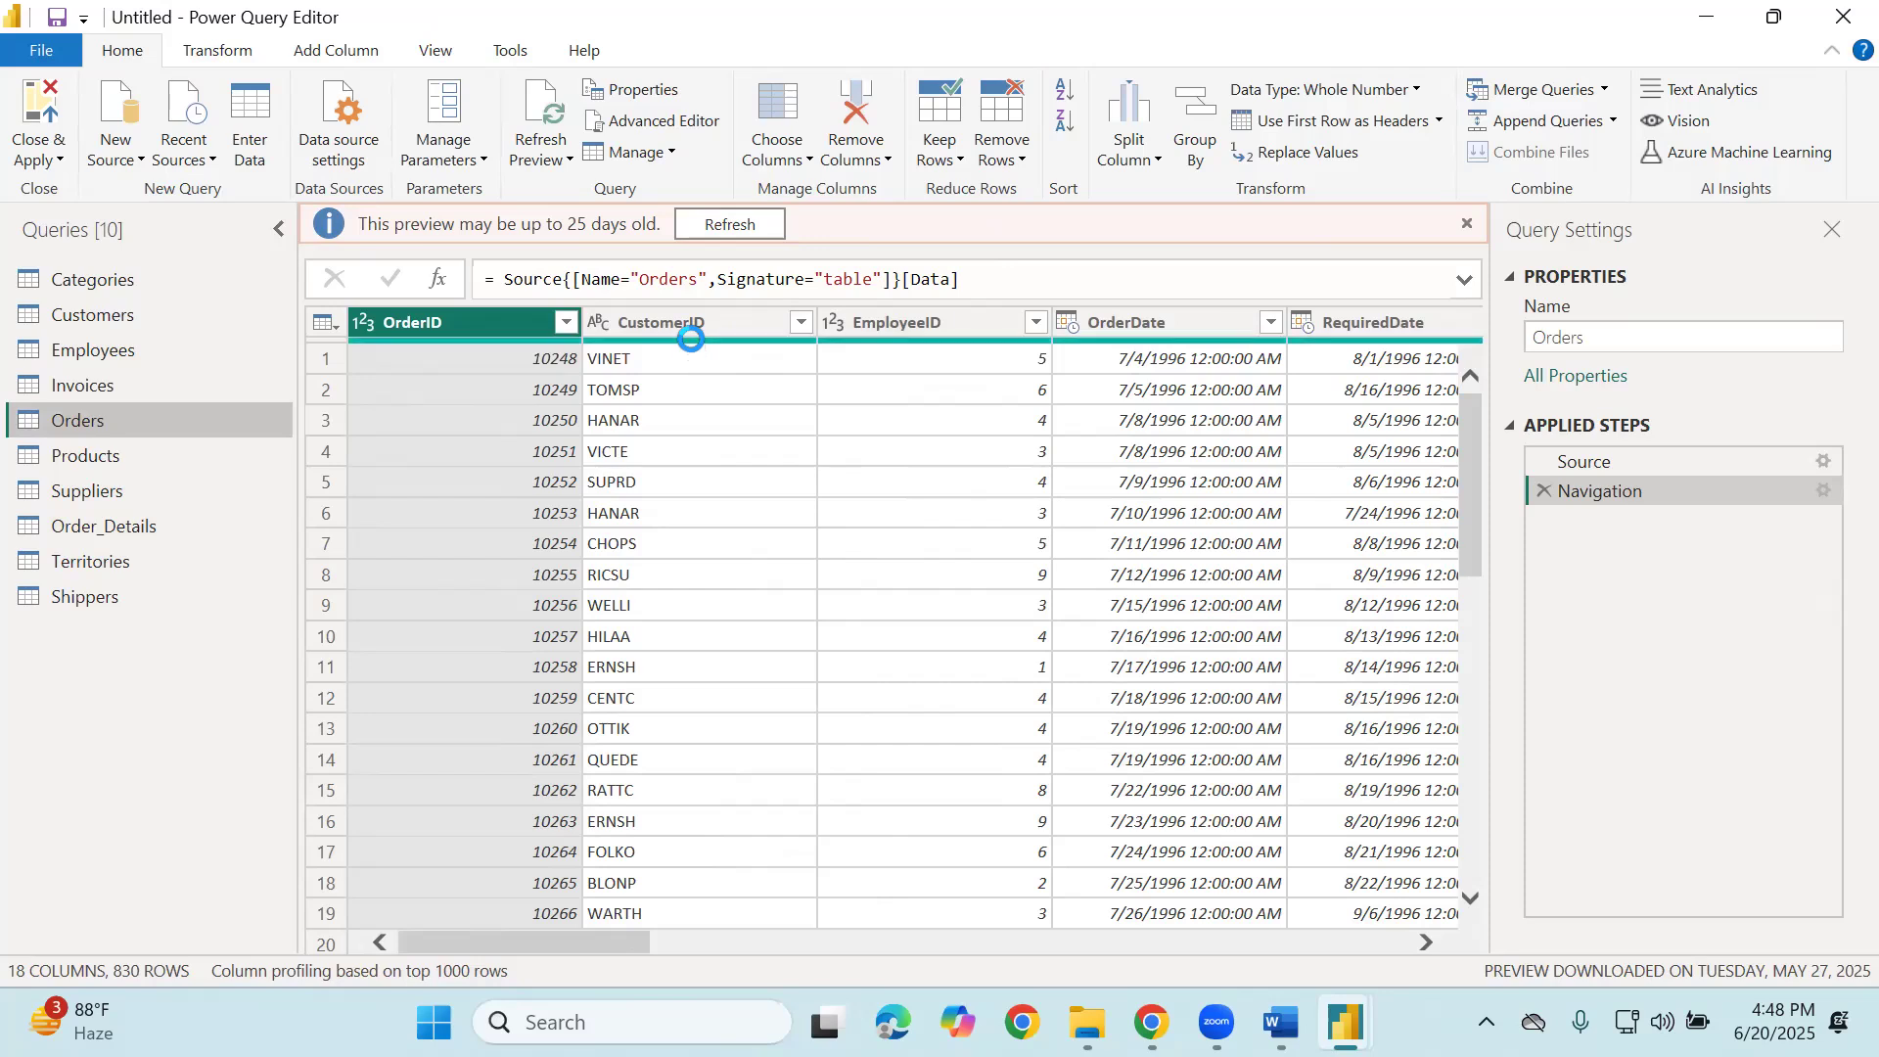
{"action": "mouse_move", "coordinate": [693, 348]}
{"action": "mouse_move", "coordinate": [485, 340]}
{"action": "left_click_drag", "start_coordinate": [593, 941], "coordinate": [659, 926]}
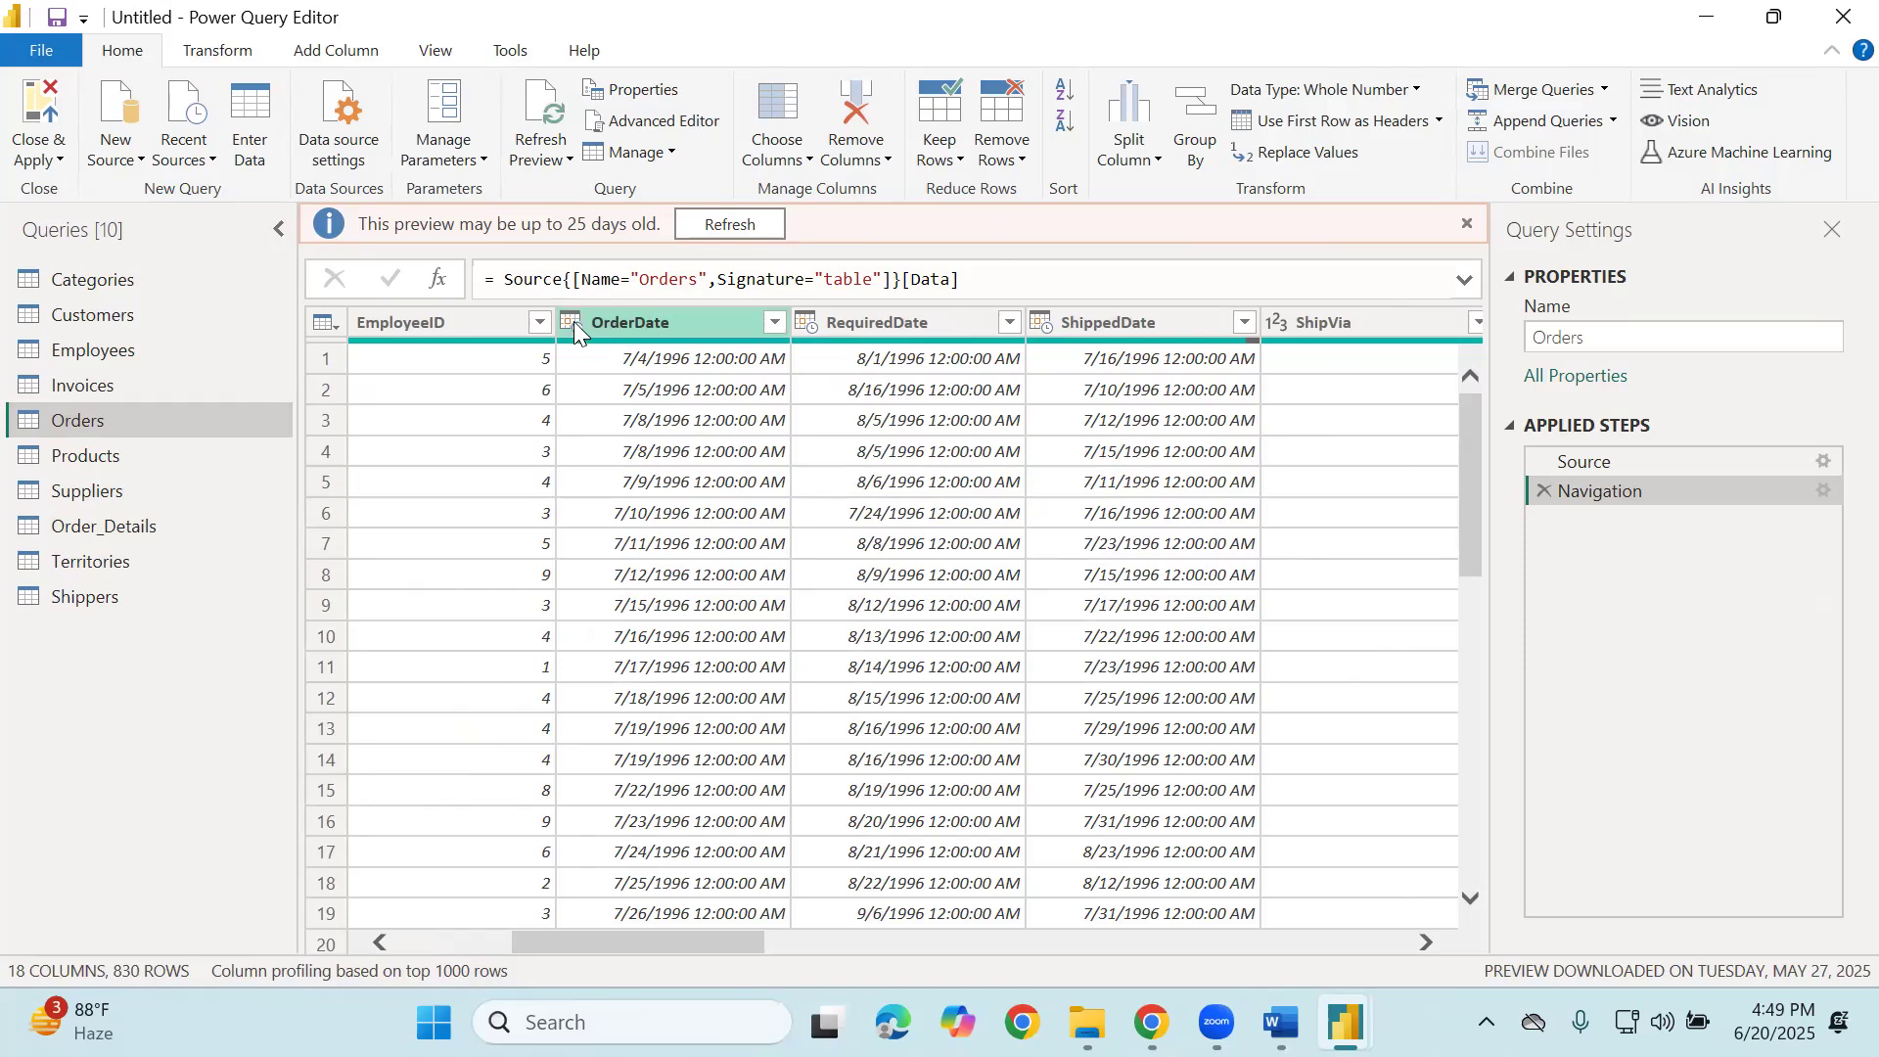
{"action": "left_click_drag", "start_coordinate": [668, 945], "coordinate": [521, 943]}
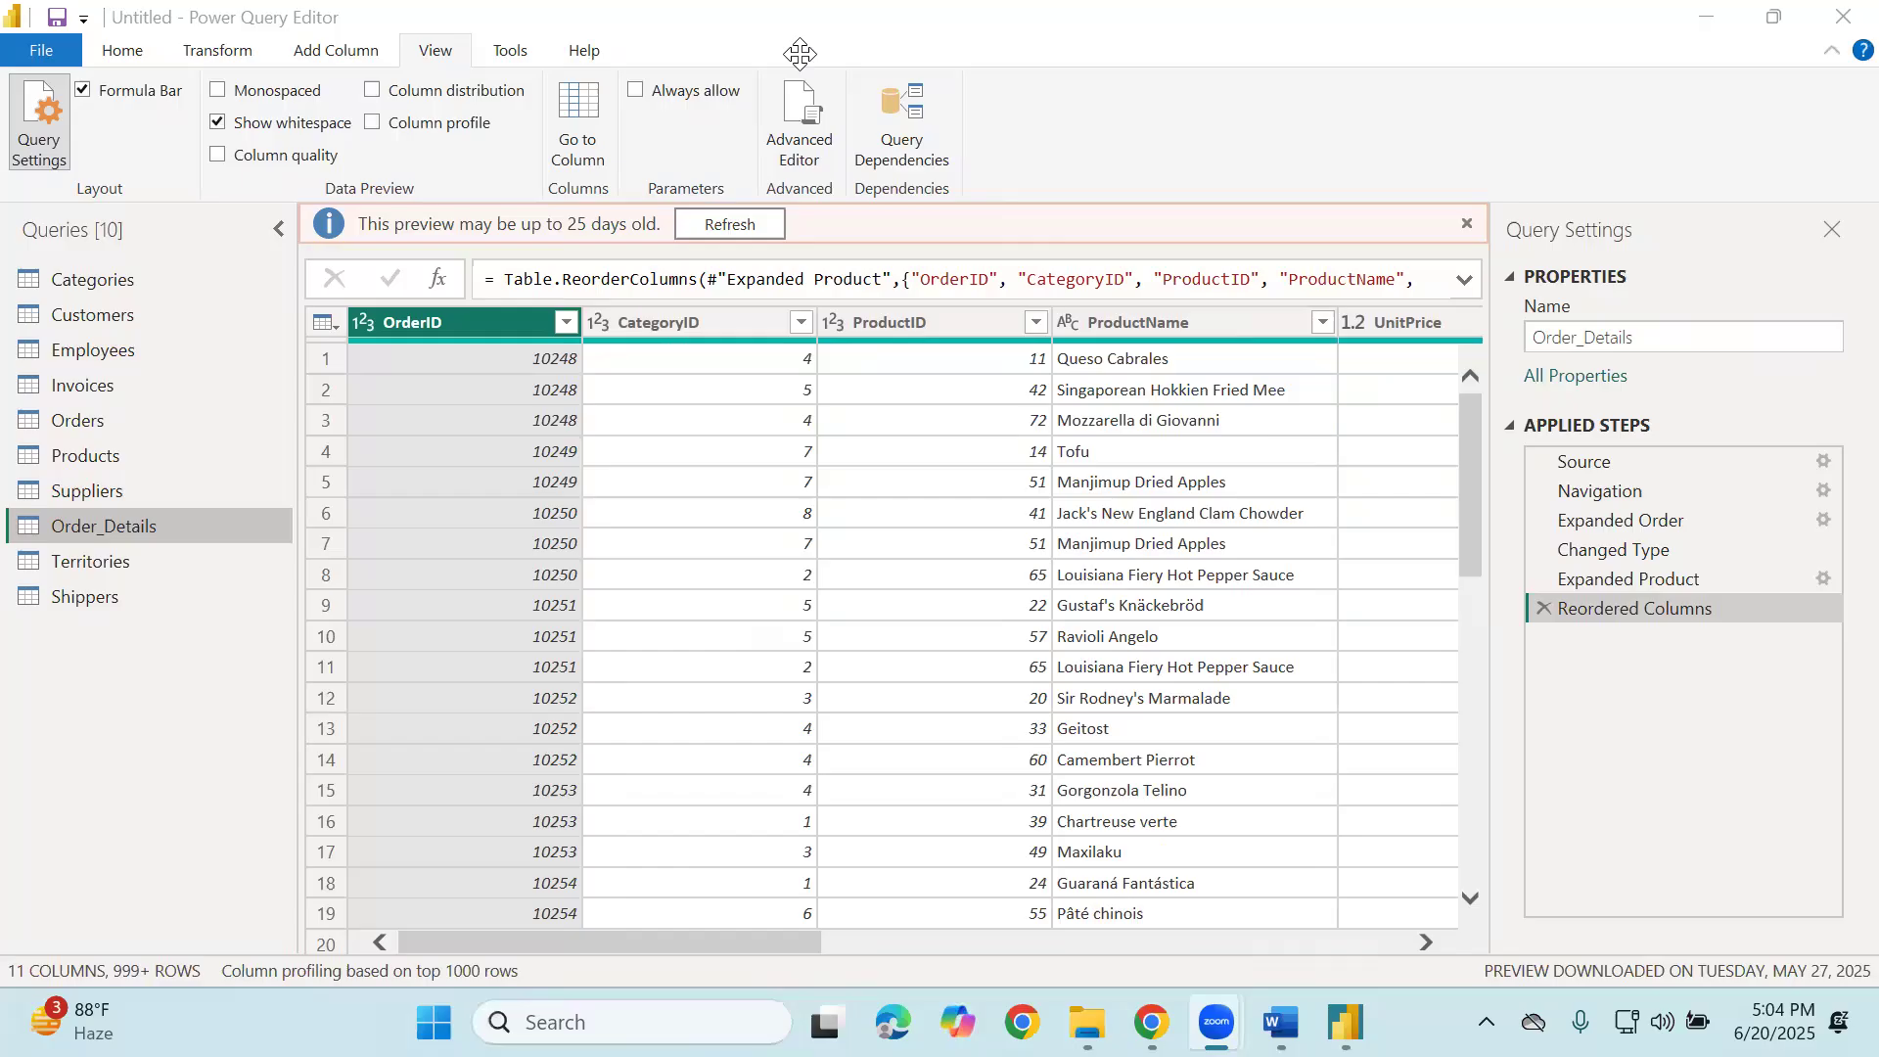
{"action": "left_click_drag", "start_coordinate": [954, 370], "coordinate": [827, 640]}
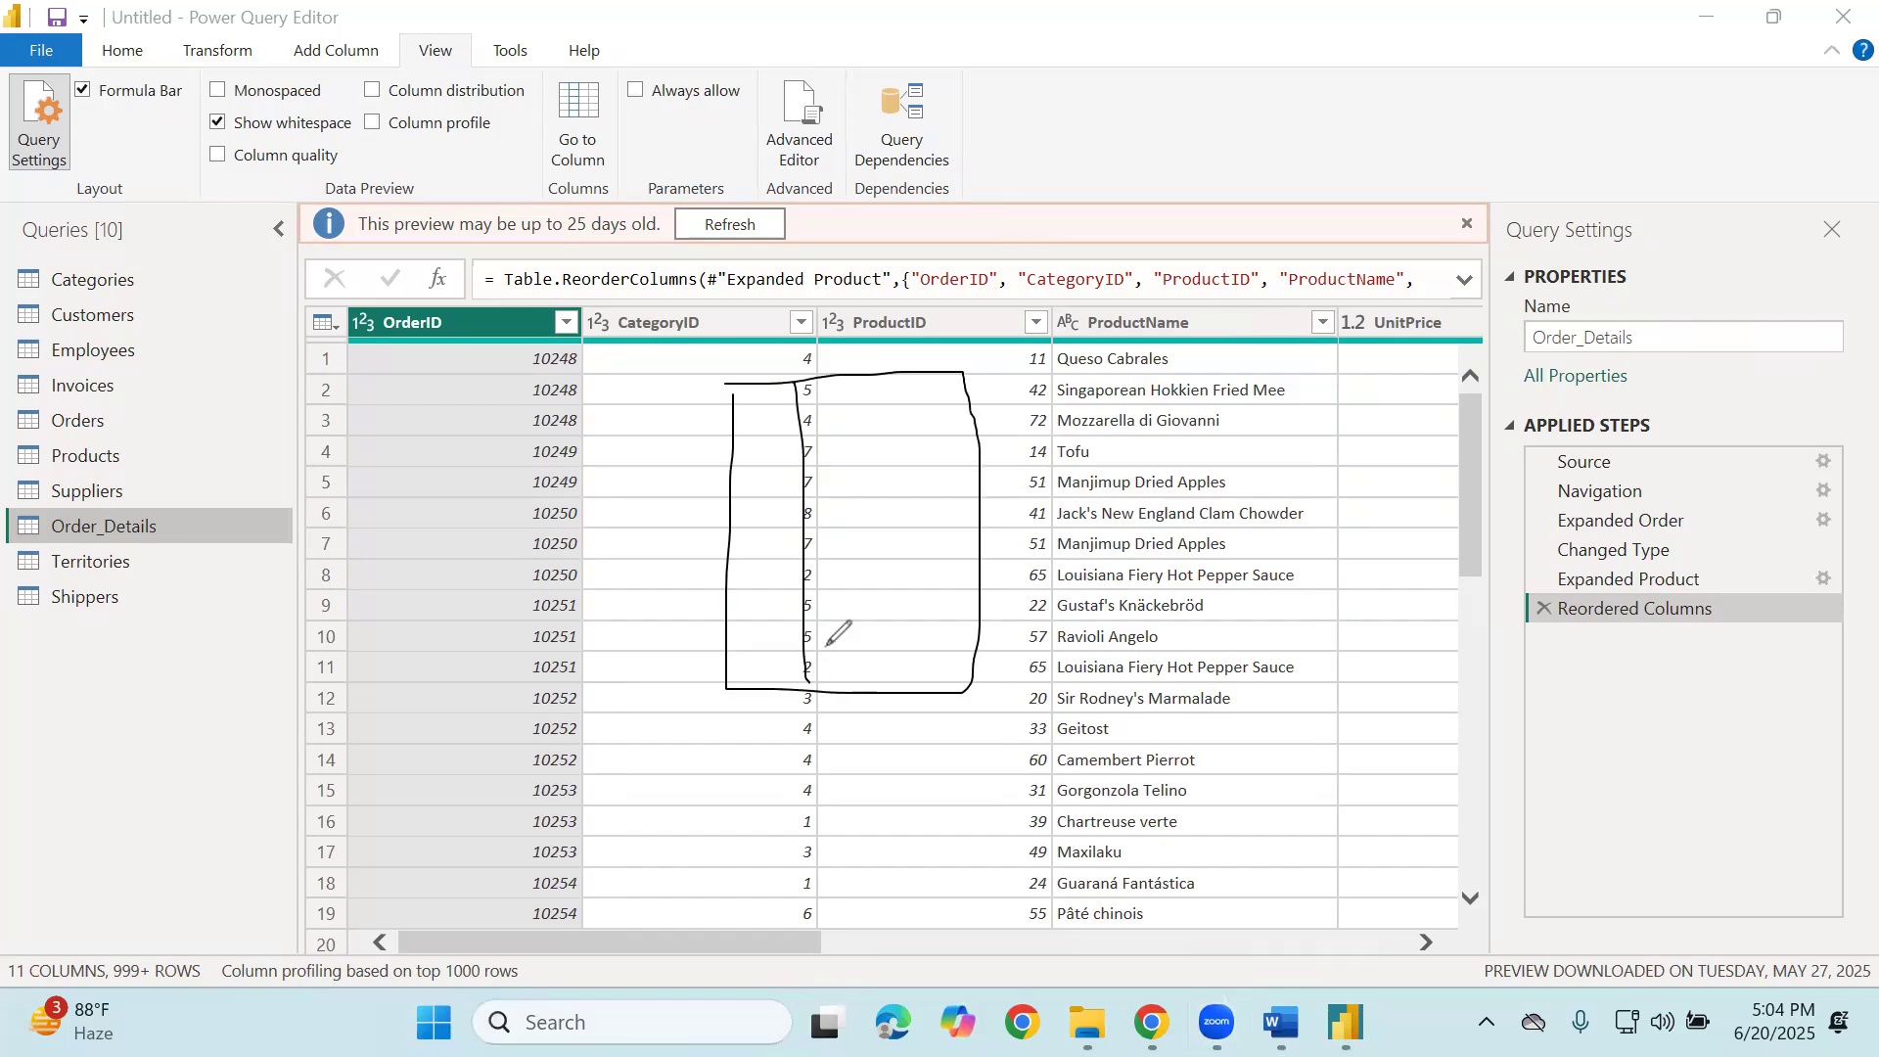
{"action": "left_click_drag", "start_coordinate": [897, 378], "coordinate": [891, 705]}
{"action": "left_click_drag", "start_coordinate": [724, 453], "coordinate": [959, 453]}
{"action": "left_click_drag", "start_coordinate": [672, 537], "coordinate": [1062, 565]}
{"action": "left_click_drag", "start_coordinate": [1089, 342], "coordinate": [1585, 581]}
{"action": "mouse_move", "coordinate": [1571, 507]}
{"action": "left_mouse_down"}
{"action": "mouse_move", "coordinate": [1172, 387]}
{"action": "mouse_move", "coordinate": [1267, 680]}
{"action": "left_mouse_up"}
{"action": "left_click_drag", "start_coordinate": [1397, 411], "coordinate": [1440, 656]}
{"action": "left_click_drag", "start_coordinate": [1097, 471], "coordinate": [1515, 490]}
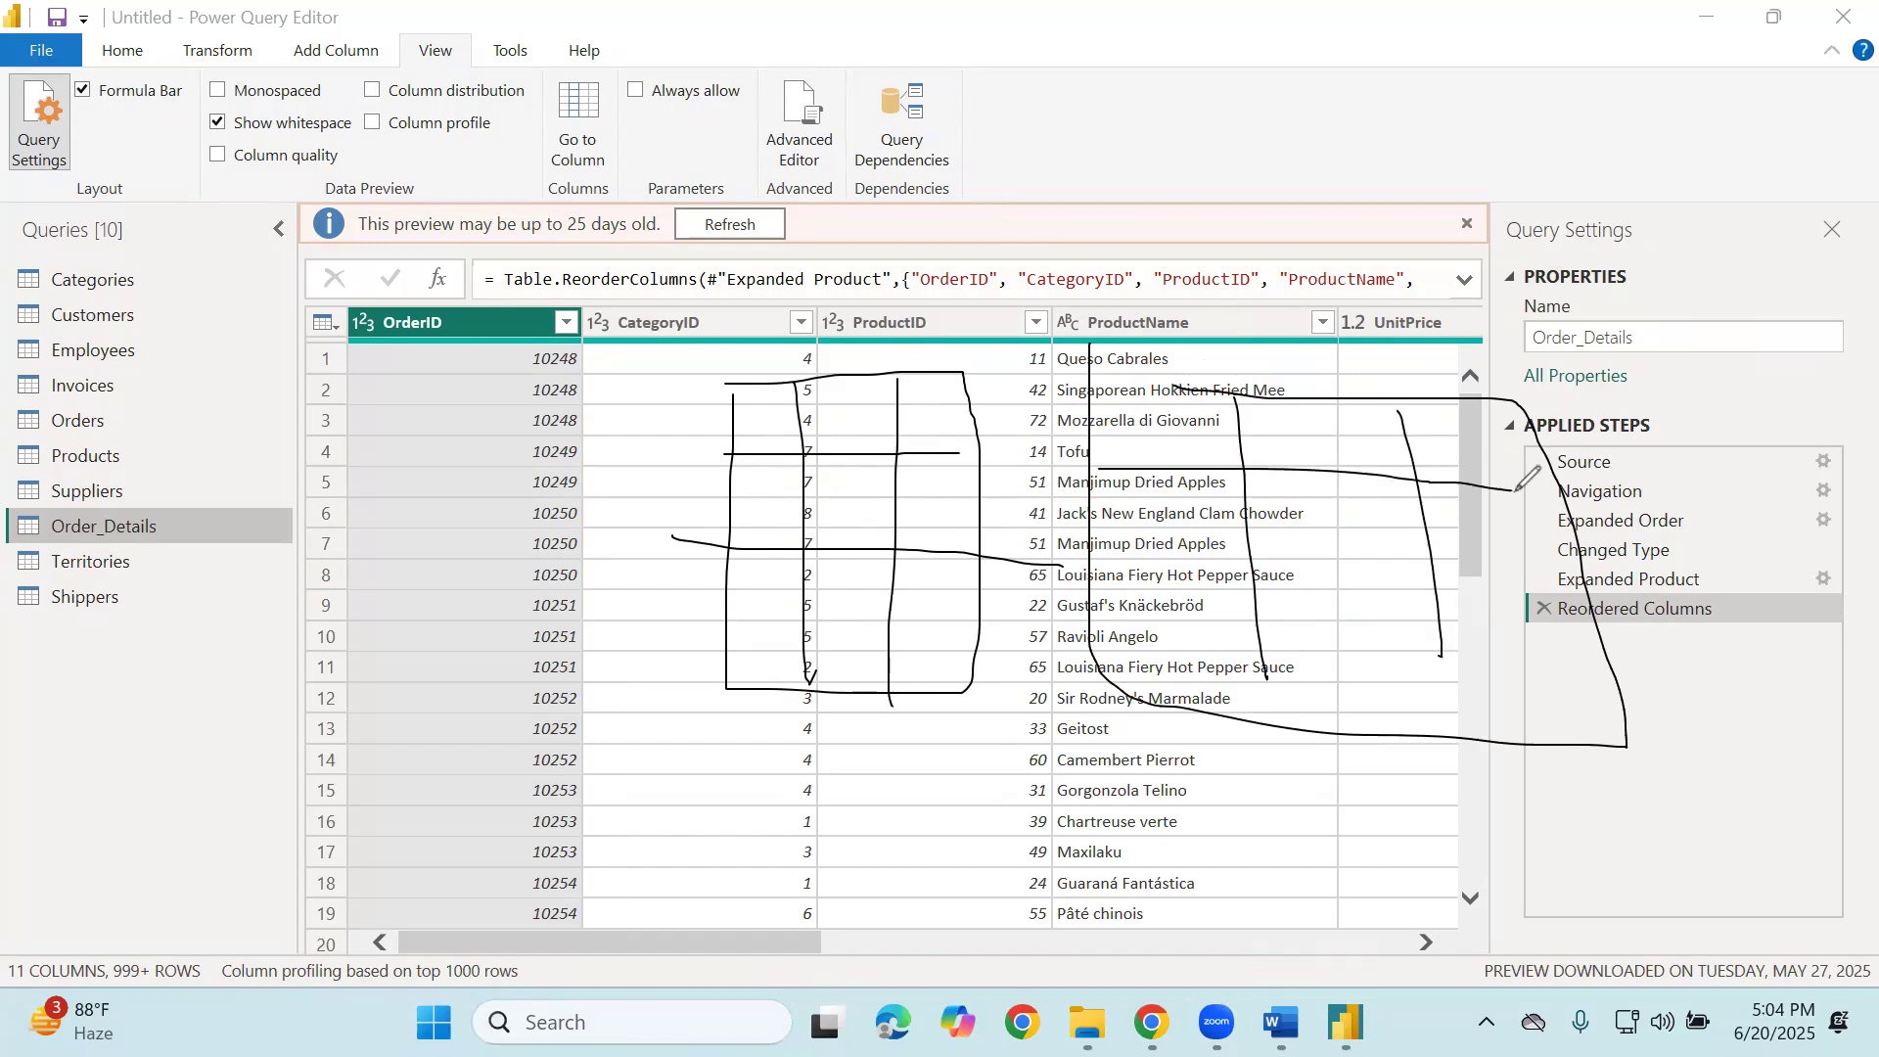
{"action": "left_click_drag", "start_coordinate": [1062, 590], "coordinate": [1561, 605]}
{"action": "left_click_drag", "start_coordinate": [1450, 378], "coordinate": [1543, 818]}
{"action": "mouse_move", "coordinate": [839, 398]}
{"action": "left_mouse_down"}
{"action": "mouse_move", "coordinate": [840, 372]}
{"action": "mouse_move", "coordinate": [1068, 237]}
{"action": "mouse_move", "coordinate": [1309, 396]}
{"action": "left_mouse_up"}
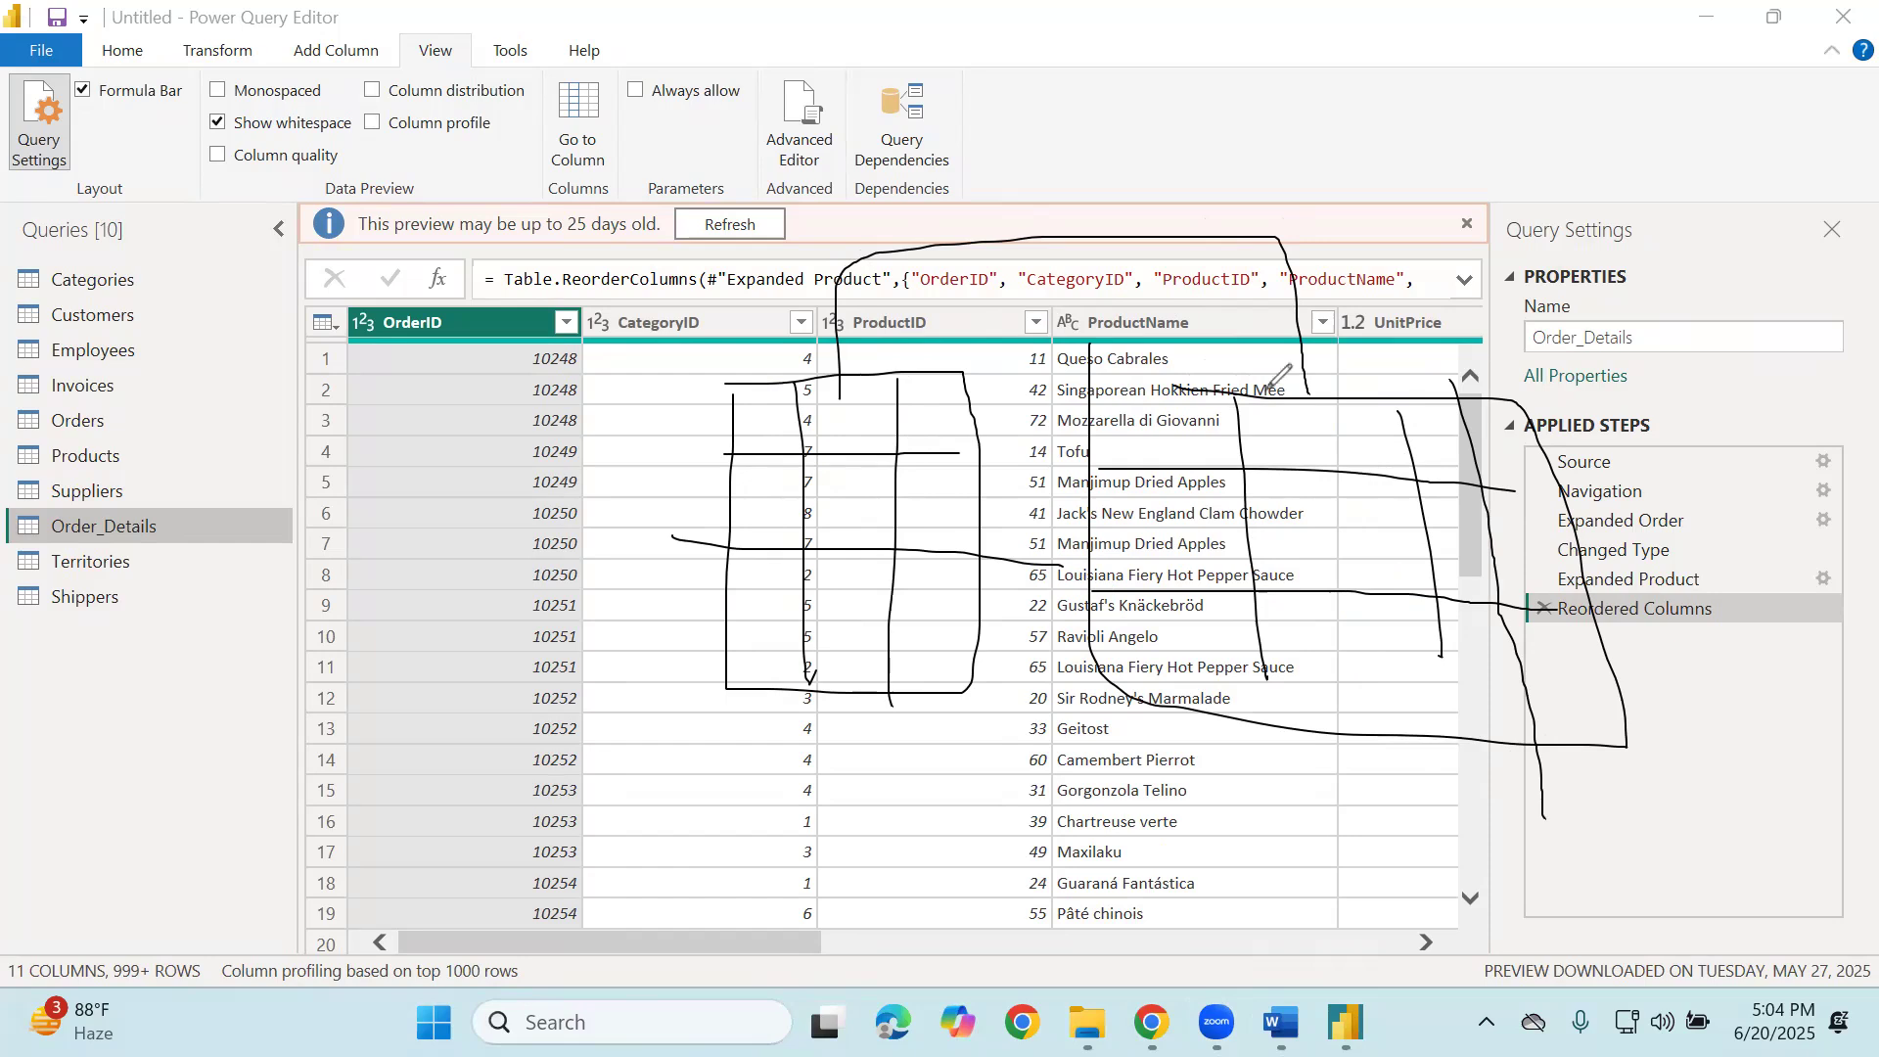
{"action": "mouse_move", "coordinate": [1399, 332]}
{"action": "left_mouse_down"}
{"action": "mouse_move", "coordinate": [1389, 282]}
{"action": "mouse_move", "coordinate": [1435, 311]}
{"action": "left_mouse_up"}
{"action": "left_click_drag", "start_coordinate": [879, 335], "coordinate": [931, 361]}
{"action": "mouse_move", "coordinate": [1018, 128]}
{"action": "left_mouse_down"}
{"action": "mouse_move", "coordinate": [993, 210]}
{"action": "mouse_move", "coordinate": [973, 192]}
{"action": "left_mouse_up"}
{"action": "left_click_drag", "start_coordinate": [970, 100], "coordinate": [920, 137]}
{"action": "left_click_drag", "start_coordinate": [926, 242], "coordinate": [976, 132]}
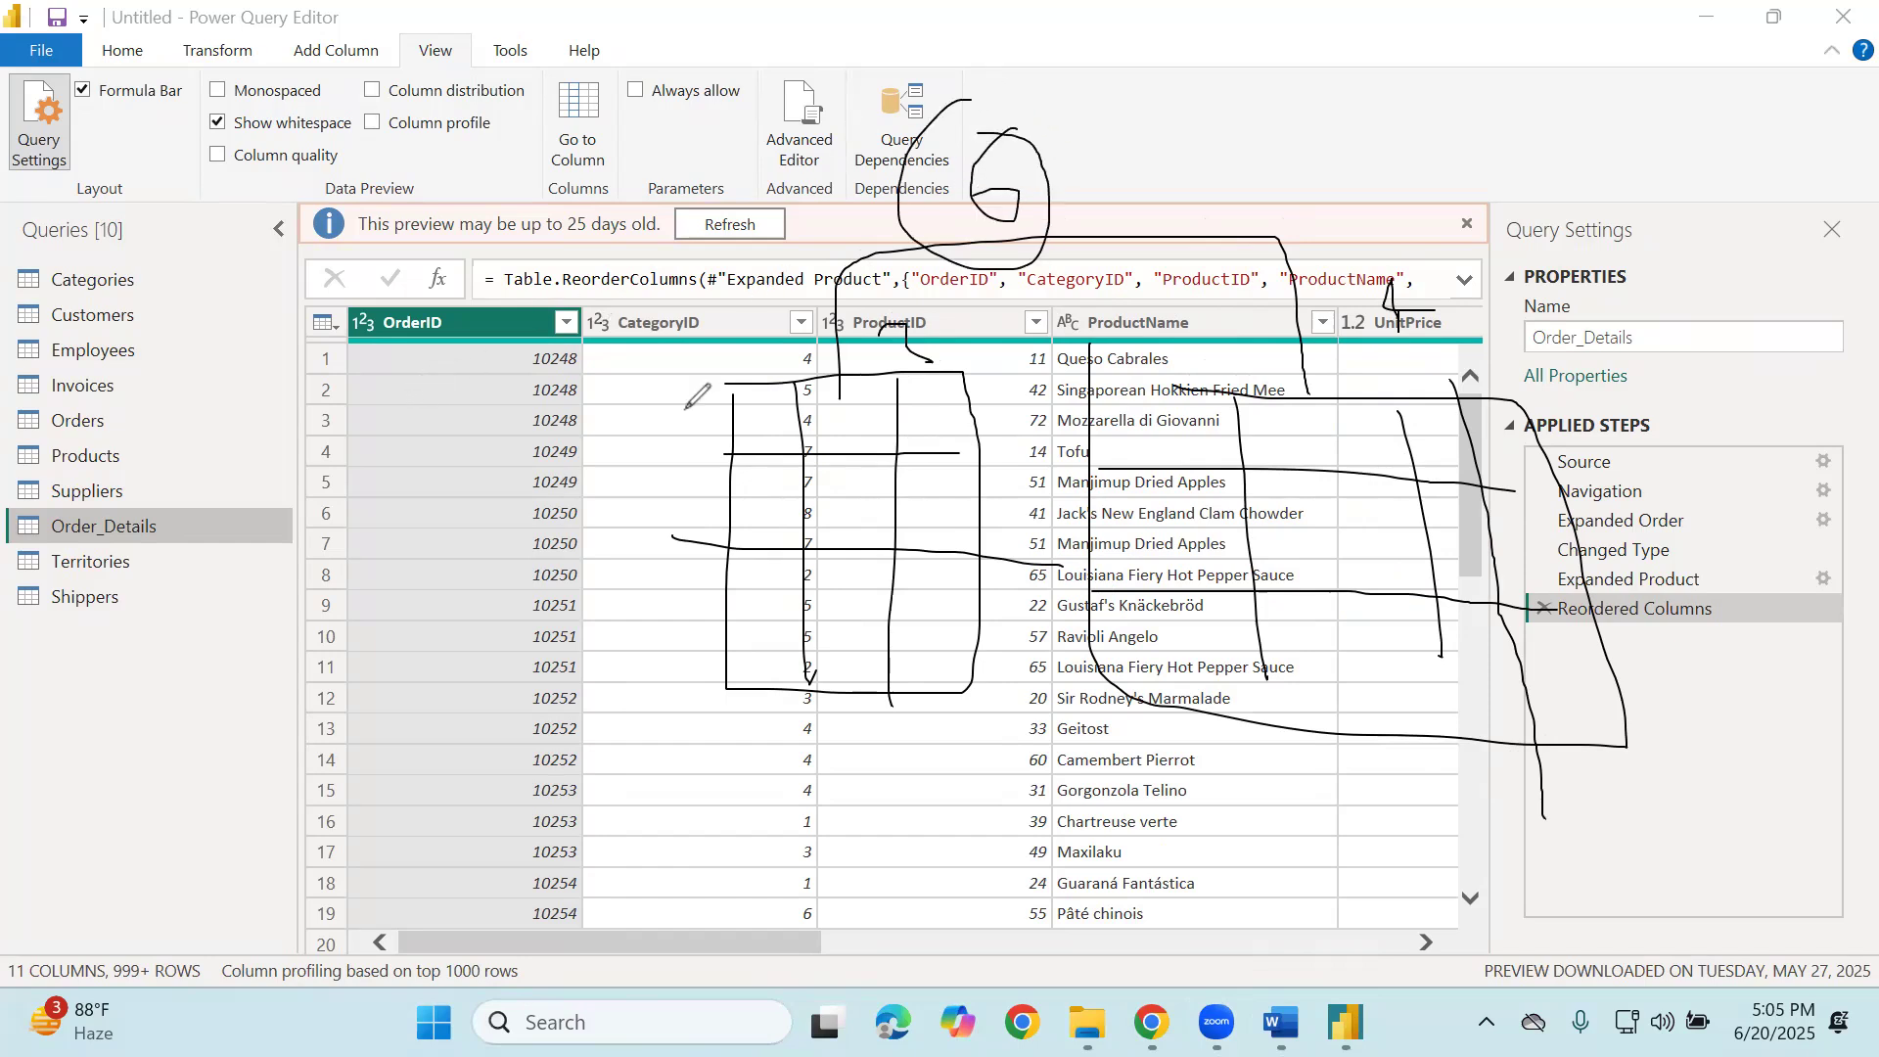
{"action": "left_click_drag", "start_coordinate": [742, 740], "coordinate": [752, 934]}
{"action": "mouse_move", "coordinate": [742, 740]}
{"action": "left_mouse_down"}
{"action": "mouse_move", "coordinate": [940, 724]}
{"action": "mouse_move", "coordinate": [724, 938]}
{"action": "mouse_move", "coordinate": [741, 829]}
{"action": "mouse_move", "coordinate": [883, 794]}
{"action": "mouse_move", "coordinate": [843, 941]}
{"action": "left_mouse_up"}
{"action": "left_click_drag", "start_coordinate": [895, 743], "coordinate": [928, 918]}
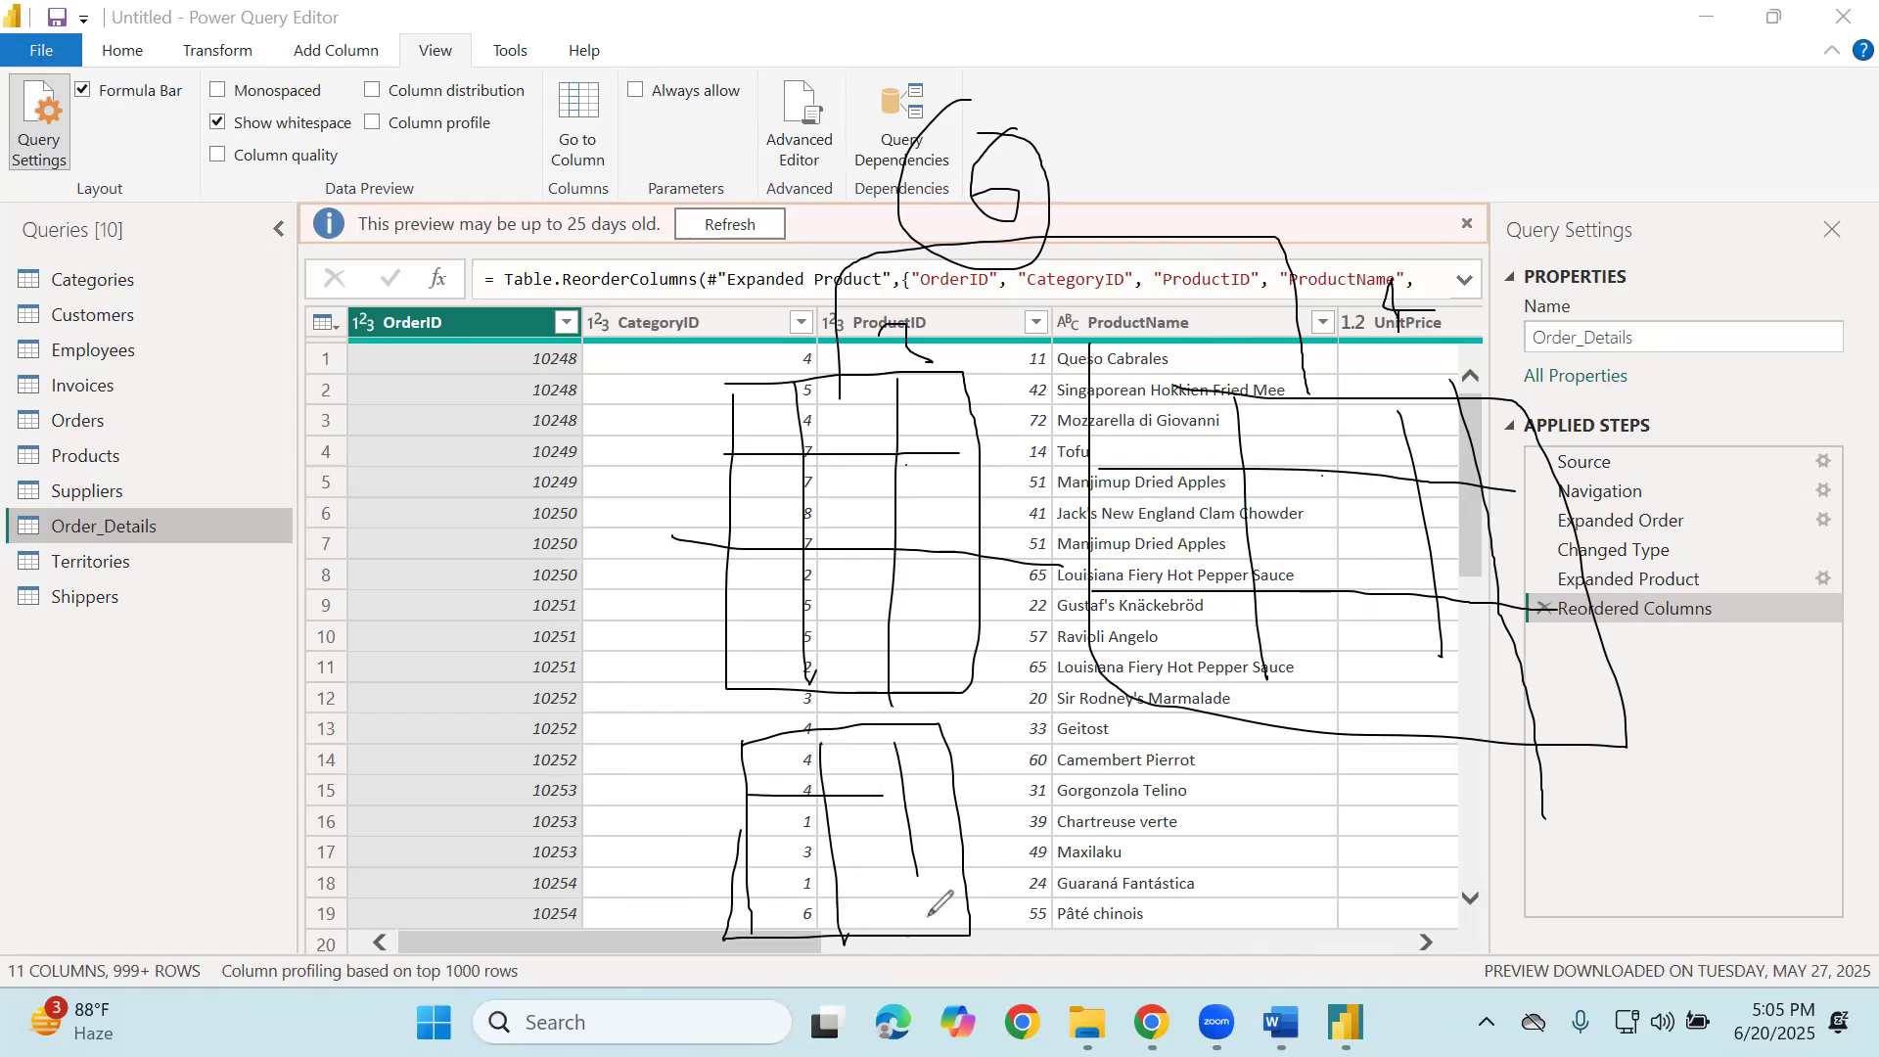
{"action": "left_click_drag", "start_coordinate": [760, 883], "coordinate": [913, 883]}
{"action": "left_click_drag", "start_coordinate": [765, 842], "coordinate": [766, 613]}
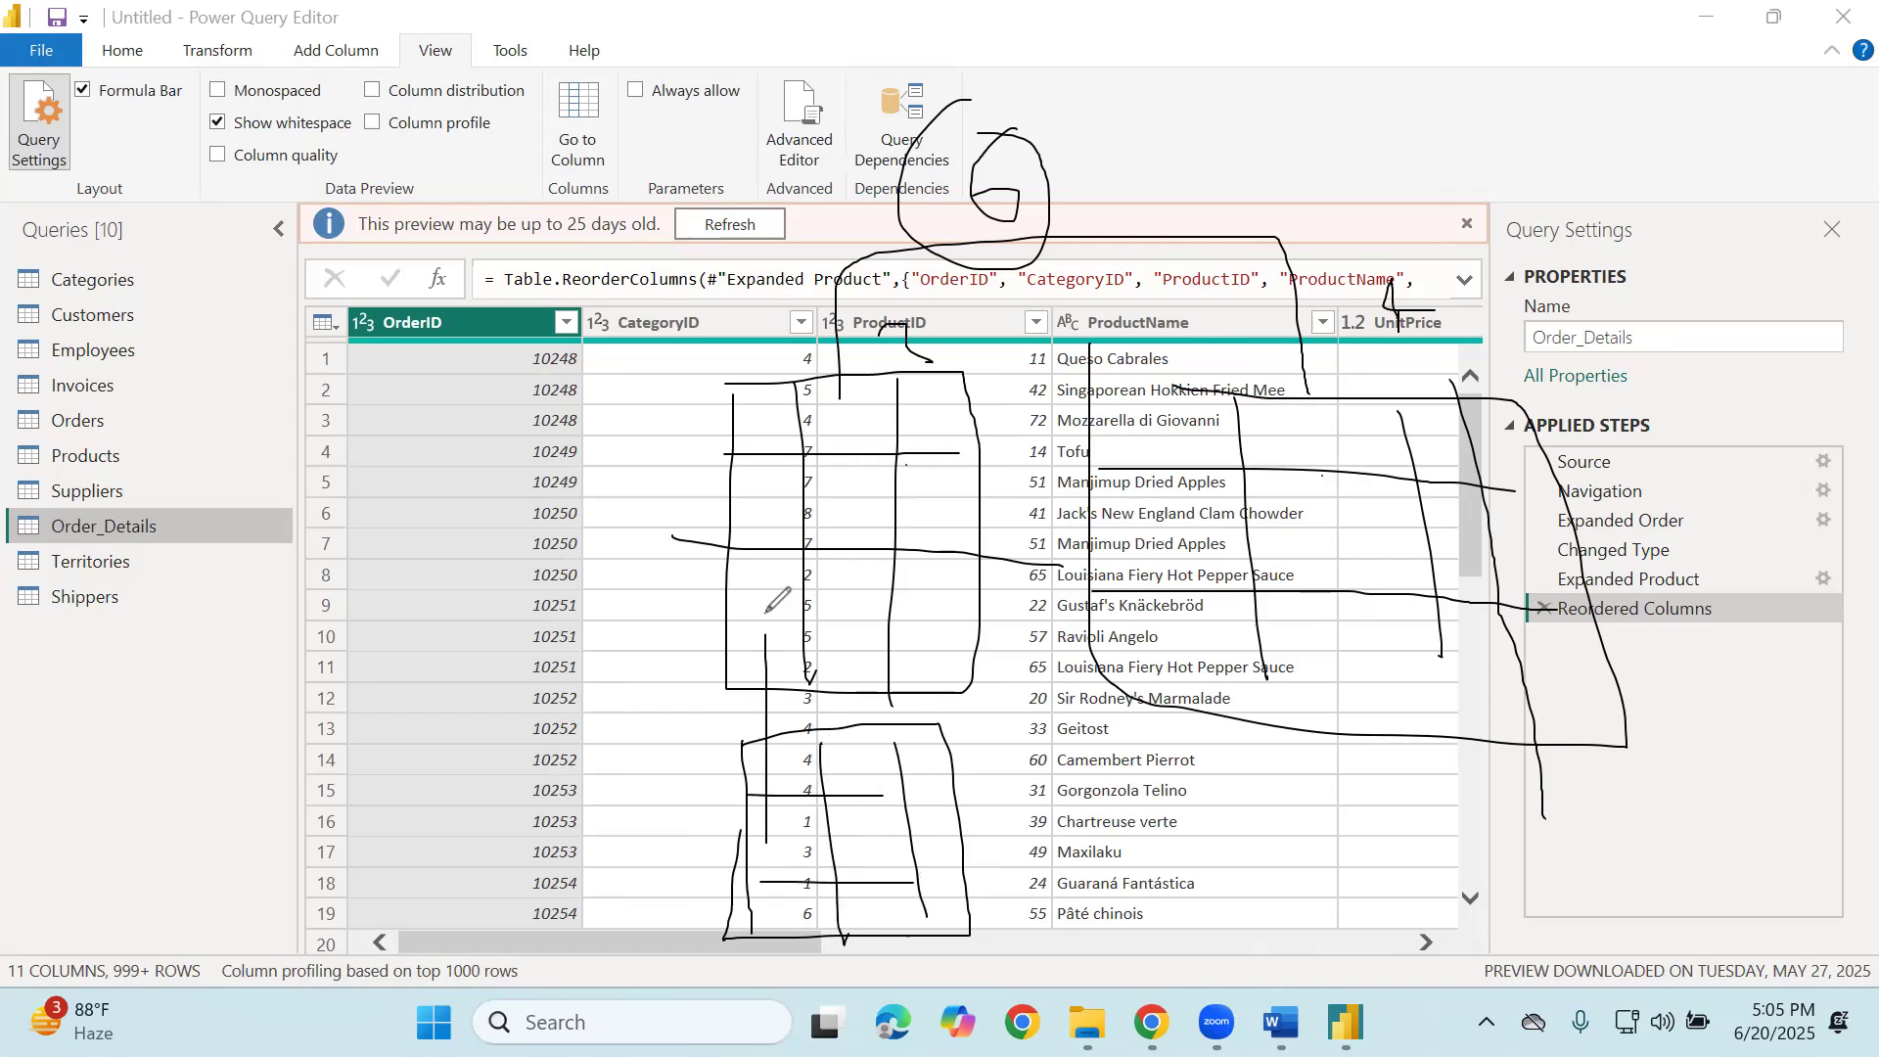
{"action": "left_click_drag", "start_coordinate": [884, 787], "coordinate": [871, 616]}
{"action": "left_click_drag", "start_coordinate": [932, 785], "coordinate": [931, 580]}
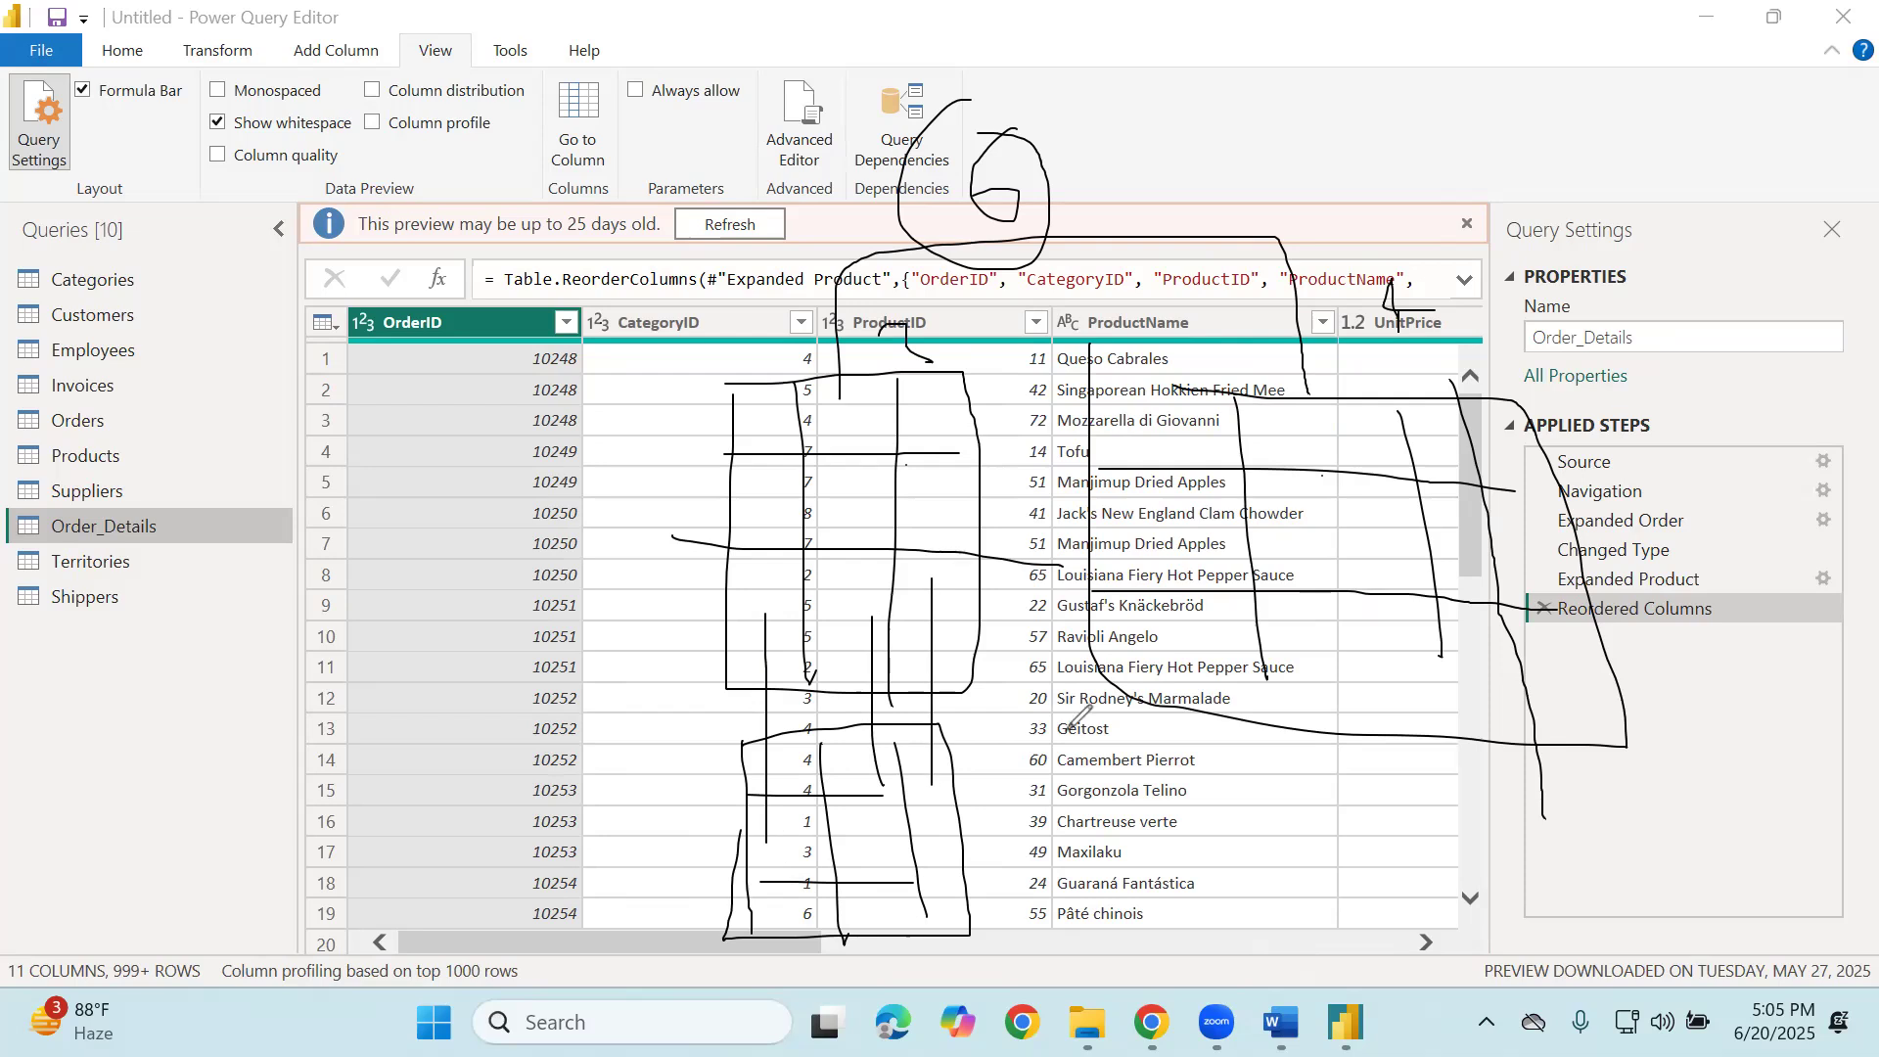
{"action": "key", "text": "e"}
{"action": "mouse_move", "coordinate": [676, 326]}
{"action": "left_mouse_down"}
{"action": "mouse_move", "coordinate": [802, 319]}
{"action": "mouse_move", "coordinate": [766, 376]}
{"action": "left_mouse_up"}
{"action": "mouse_move", "coordinate": [1072, 303]}
{"action": "left_mouse_down"}
{"action": "mouse_move", "coordinate": [1130, 303]}
{"action": "mouse_move", "coordinate": [1194, 351]}
{"action": "left_mouse_up"}
{"action": "left_click_drag", "start_coordinate": [802, 252], "coordinate": [687, 372]}
{"action": "left_click_drag", "start_coordinate": [757, 423], "coordinate": [788, 227]}
{"action": "mouse_move", "coordinate": [1093, 235]}
{"action": "left_mouse_down"}
{"action": "mouse_move", "coordinate": [1223, 392]}
{"action": "mouse_move", "coordinate": [1101, 259]}
{"action": "left_mouse_up"}
{"action": "mouse_move", "coordinate": [763, 536]}
{"action": "left_mouse_down"}
{"action": "mouse_move", "coordinate": [898, 717]}
{"action": "mouse_move", "coordinate": [852, 489]}
{"action": "mouse_move", "coordinate": [707, 509]}
{"action": "left_mouse_up"}
{"action": "left_click_drag", "start_coordinate": [854, 509], "coordinate": [864, 673]}
{"action": "left_click_drag", "start_coordinate": [932, 502], "coordinate": [945, 656]}
{"action": "left_click_drag", "start_coordinate": [799, 571], "coordinate": [1022, 557]}
{"action": "left_click_drag", "start_coordinate": [812, 629], "coordinate": [1045, 636]}
{"action": "mouse_move", "coordinate": [1172, 474]}
{"action": "left_mouse_down"}
{"action": "mouse_move", "coordinate": [1199, 646]}
{"action": "mouse_move", "coordinate": [1485, 661]}
{"action": "mouse_move", "coordinate": [1223, 474]}
{"action": "mouse_move", "coordinate": [1318, 643]}
{"action": "left_mouse_up"}
{"action": "left_click_drag", "start_coordinate": [1353, 501], "coordinate": [1402, 653]}
{"action": "left_click_drag", "start_coordinate": [1200, 510], "coordinate": [1449, 508]}
{"action": "left_click_drag", "start_coordinate": [1198, 585], "coordinate": [1429, 584]}
{"action": "mouse_move", "coordinate": [901, 482]}
{"action": "left_mouse_down"}
{"action": "mouse_move", "coordinate": [900, 519]}
{"action": "mouse_move", "coordinate": [1258, 438]}
{"action": "mouse_move", "coordinate": [1267, 504]}
{"action": "left_mouse_up"}
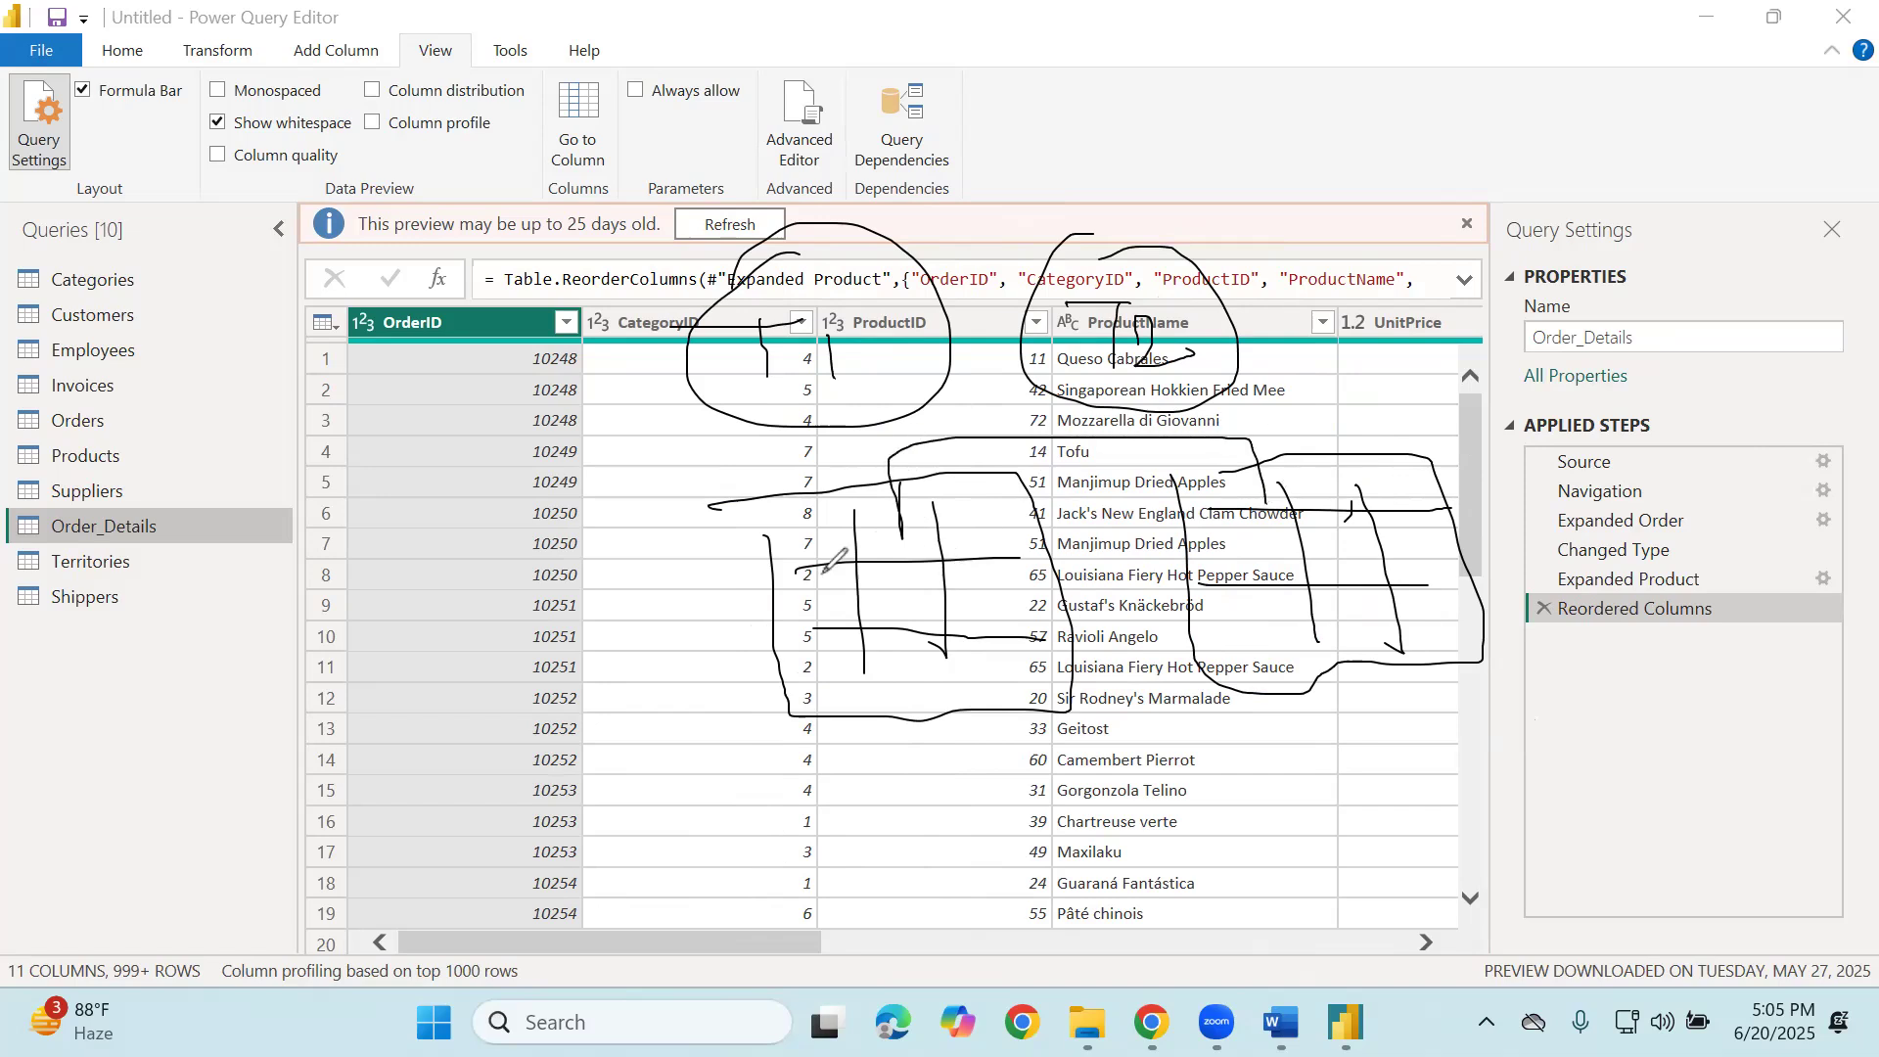
{"action": "mouse_move", "coordinate": [881, 510]}
{"action": "left_mouse_down"}
{"action": "mouse_move", "coordinate": [898, 474]}
{"action": "mouse_move", "coordinate": [870, 503]}
{"action": "left_mouse_up"}
{"action": "mouse_move", "coordinate": [1284, 476]}
{"action": "left_mouse_down"}
{"action": "mouse_move", "coordinate": [1302, 482]}
{"action": "mouse_move", "coordinate": [1238, 477]}
{"action": "left_mouse_up"}
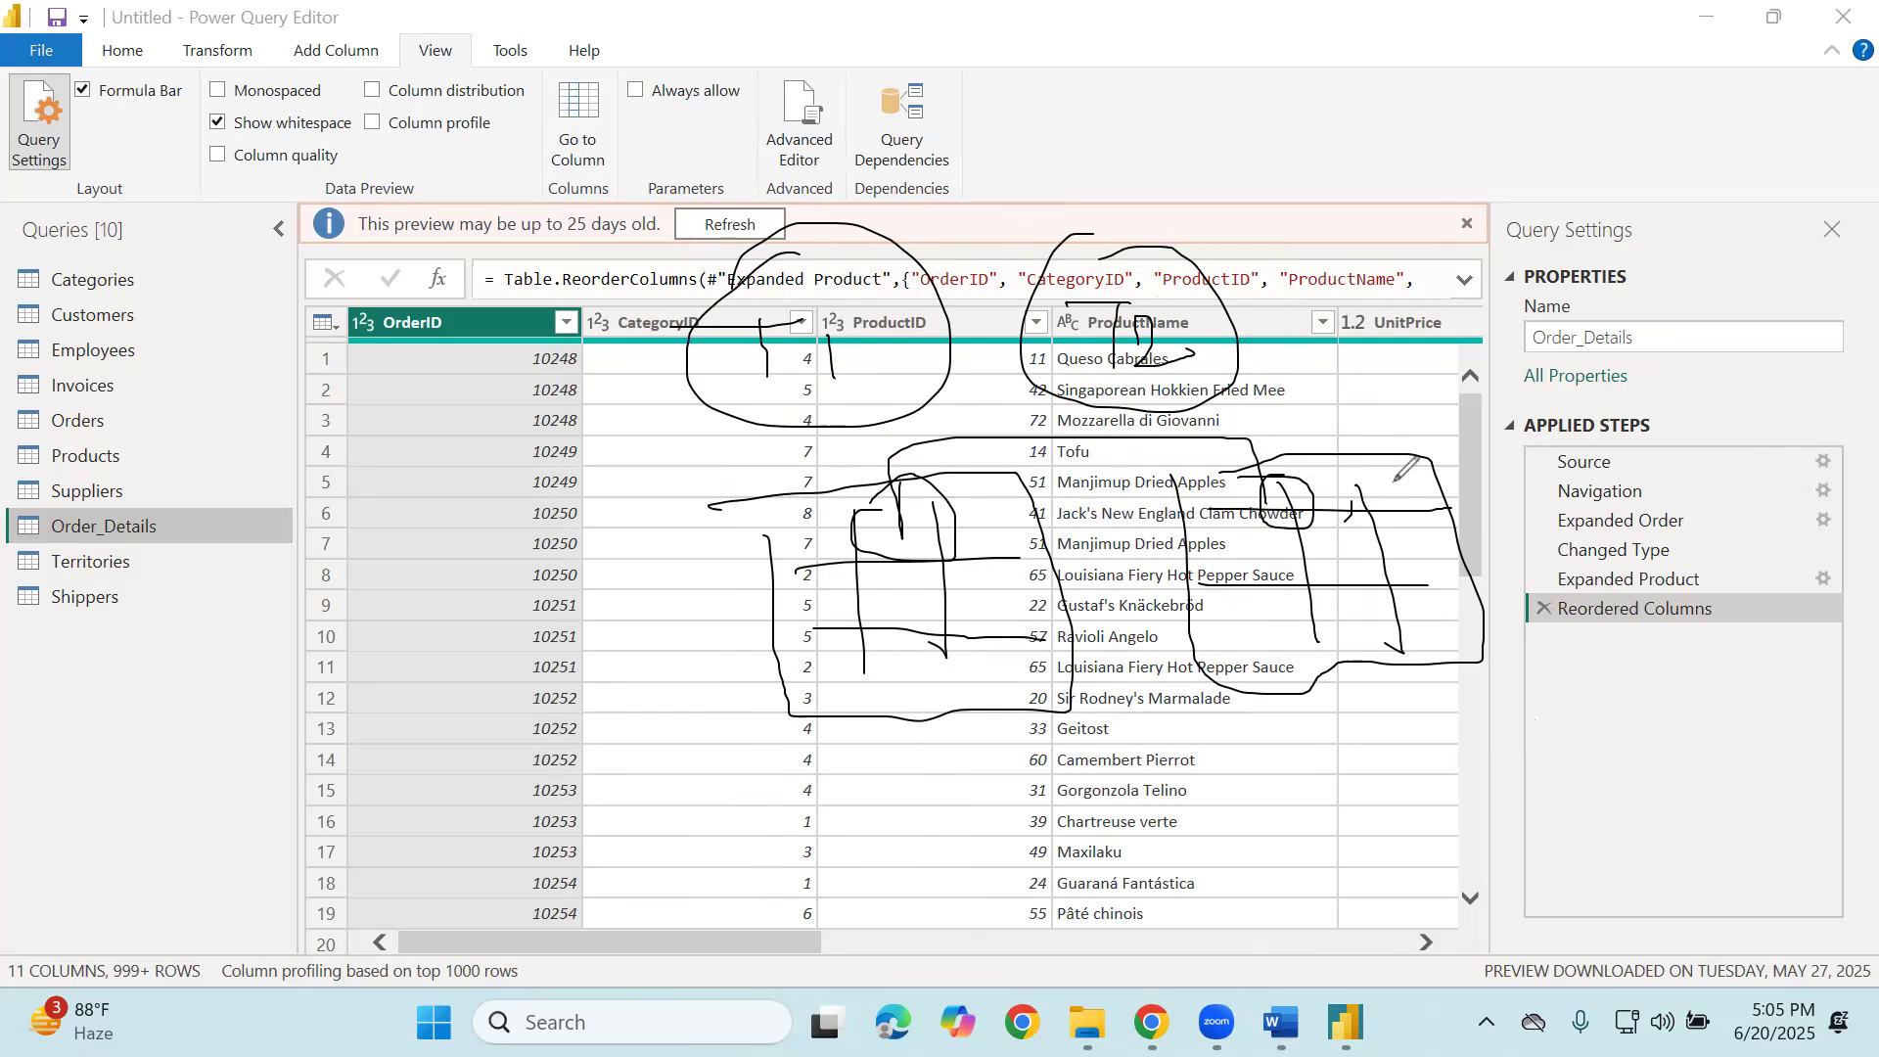
{"action": "left_click_drag", "start_coordinate": [744, 453], "coordinate": [860, 484]}
{"action": "left_click_drag", "start_coordinate": [1327, 399], "coordinate": [1296, 437]}
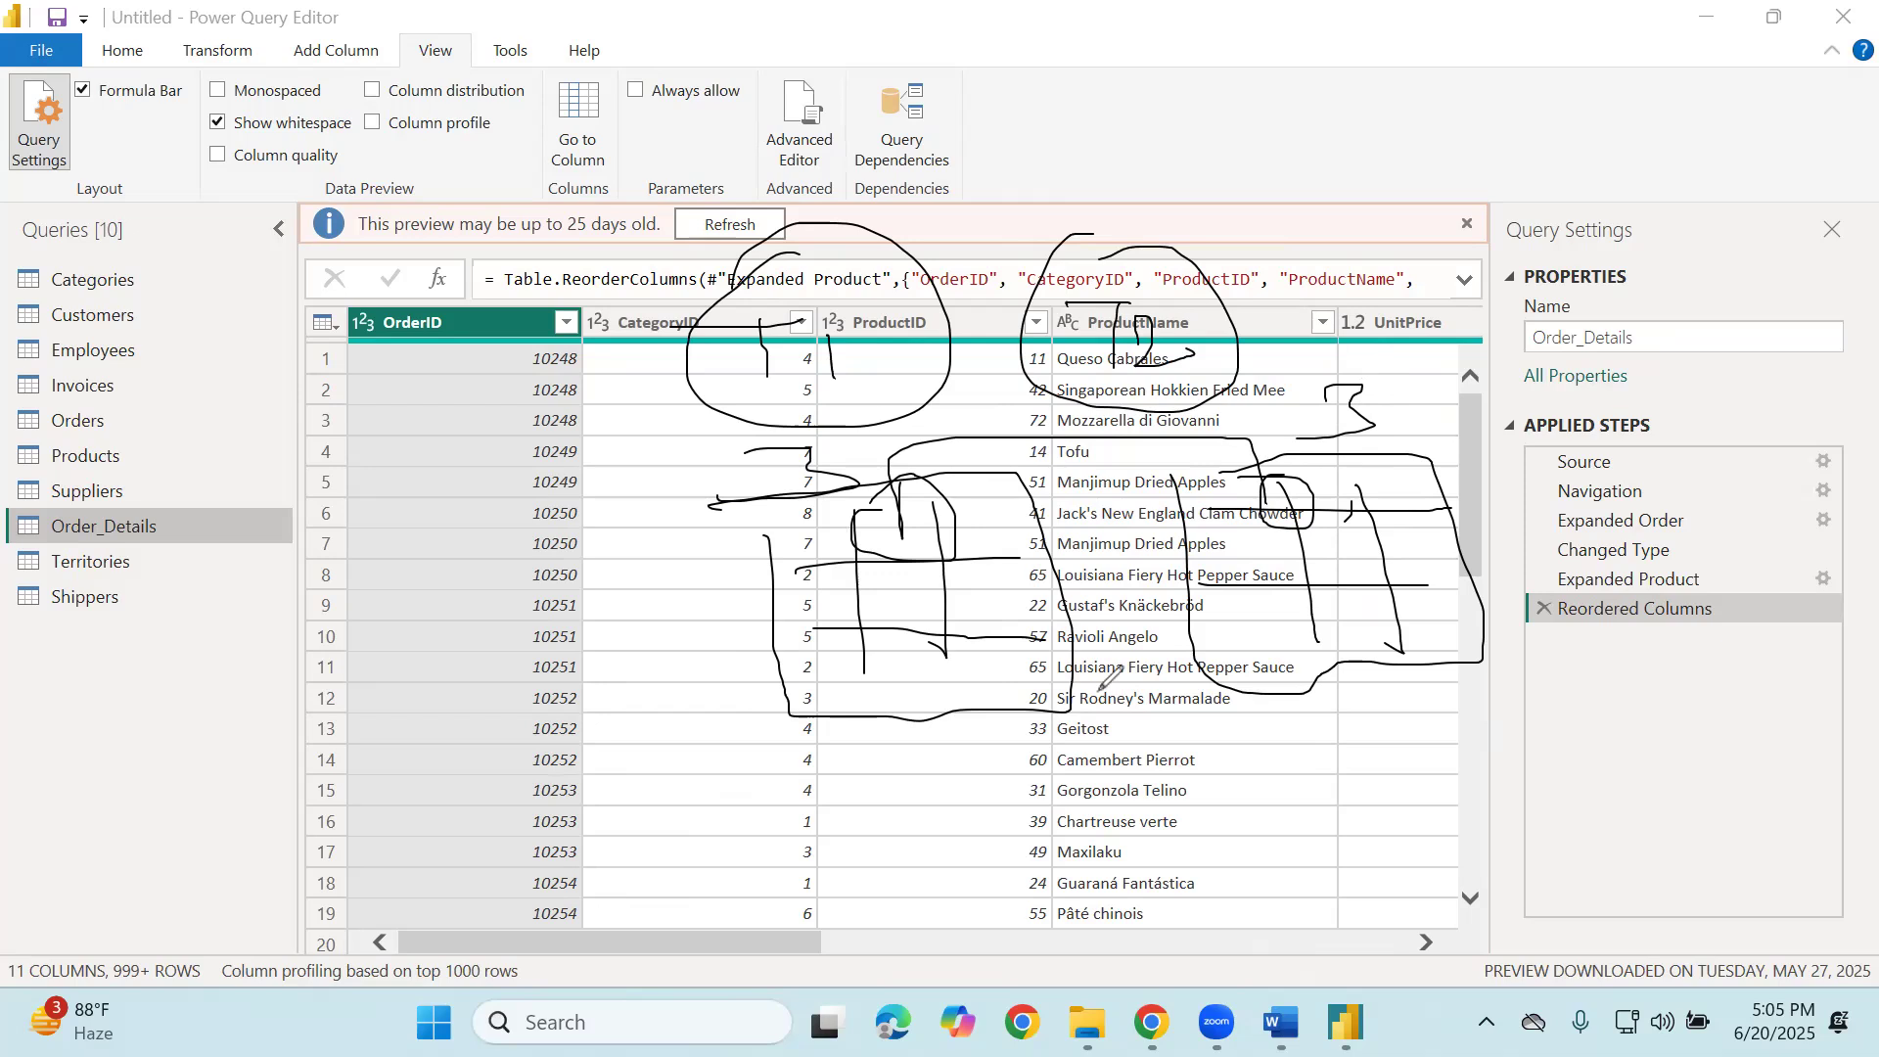
{"action": "left_click_drag", "start_coordinate": [1106, 759], "coordinate": [1049, 820]}
{"action": "mouse_move", "coordinate": [1051, 745]}
{"action": "left_mouse_down"}
{"action": "mouse_move", "coordinate": [1101, 739]}
{"action": "mouse_move", "coordinate": [1029, 727]}
{"action": "left_mouse_up"}
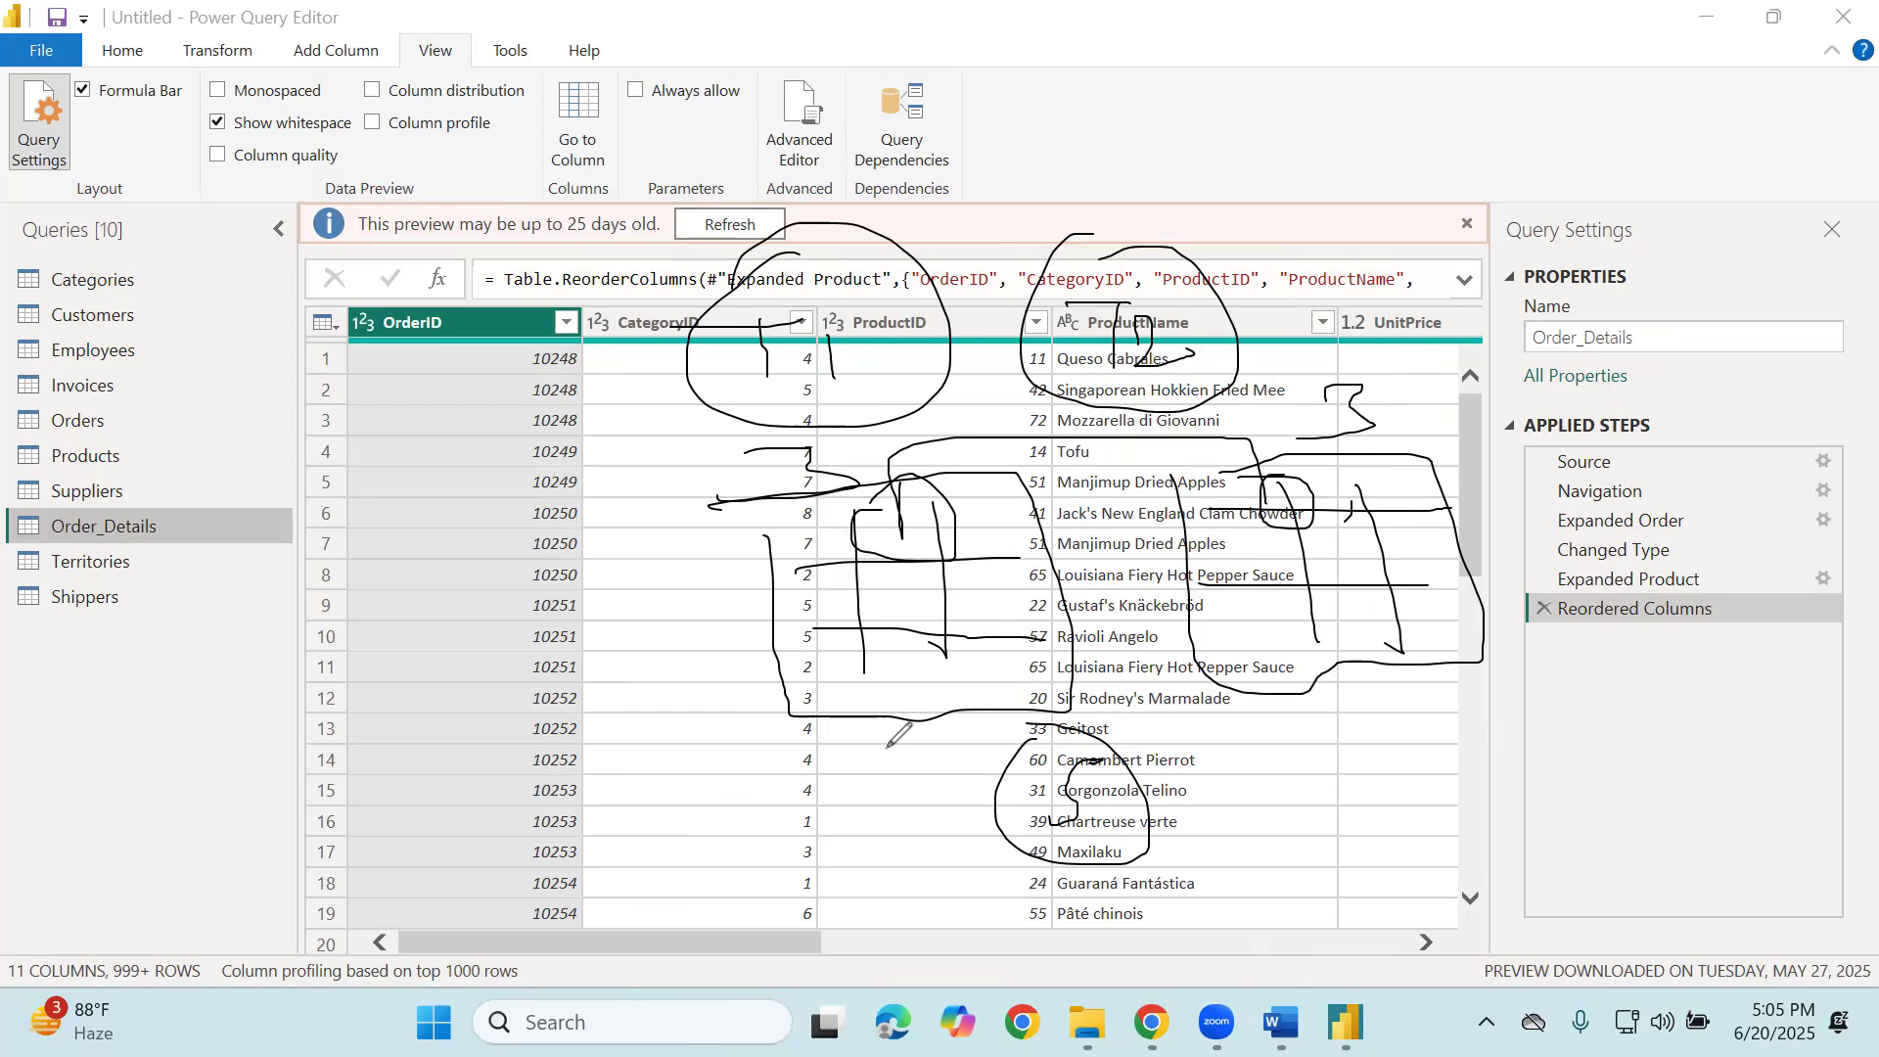
{"action": "mouse_move", "coordinate": [815, 755]}
{"action": "left_mouse_down"}
{"action": "mouse_move", "coordinate": [838, 970]}
{"action": "mouse_move", "coordinate": [1051, 986]}
{"action": "mouse_move", "coordinate": [1057, 713]}
{"action": "mouse_move", "coordinate": [778, 739]}
{"action": "left_mouse_up"}
{"action": "left_click_drag", "start_coordinate": [895, 744], "coordinate": [910, 1022]}
{"action": "left_click_drag", "start_coordinate": [992, 743], "coordinate": [1034, 986]}
{"action": "mouse_move", "coordinate": [839, 824]}
{"action": "left_mouse_down"}
{"action": "mouse_move", "coordinate": [1027, 805]}
{"action": "mouse_move", "coordinate": [830, 867]}
{"action": "left_mouse_up"}
{"action": "left_click_drag", "start_coordinate": [630, 664], "coordinate": [646, 698]}
{"action": "mouse_move", "coordinate": [662, 663]}
{"action": "left_mouse_down"}
{"action": "mouse_move", "coordinate": [687, 675]}
{"action": "mouse_move", "coordinate": [674, 656]}
{"action": "left_mouse_up"}
{"action": "left_click_drag", "start_coordinate": [629, 898], "coordinate": [642, 930]}
{"action": "left_click_drag", "start_coordinate": [665, 888], "coordinate": [708, 918]}
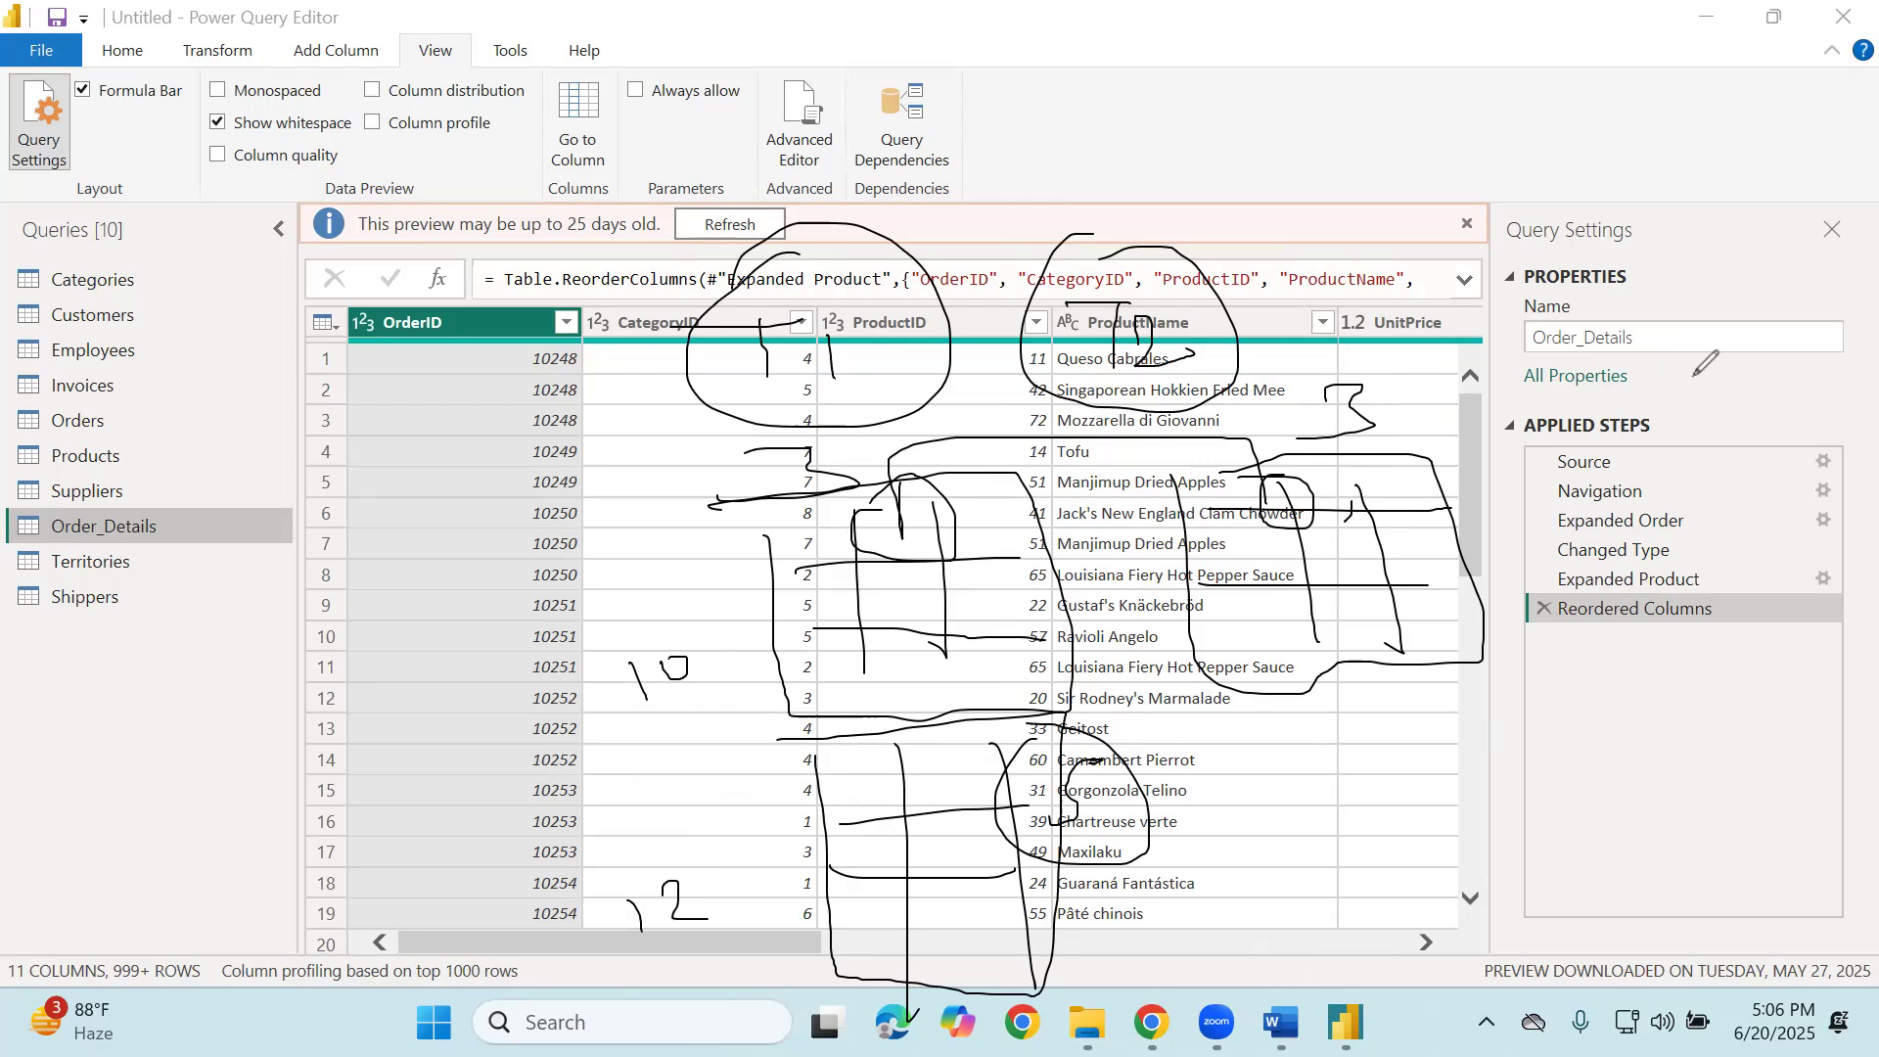
{"action": "left_click", "coordinate": [1739, 144]}
Review the Order_Details columns and compare its CategoryID column with the one in the Categories query.
{"action": "left_click_drag", "start_coordinate": [776, 941], "coordinate": [1380, 941]}
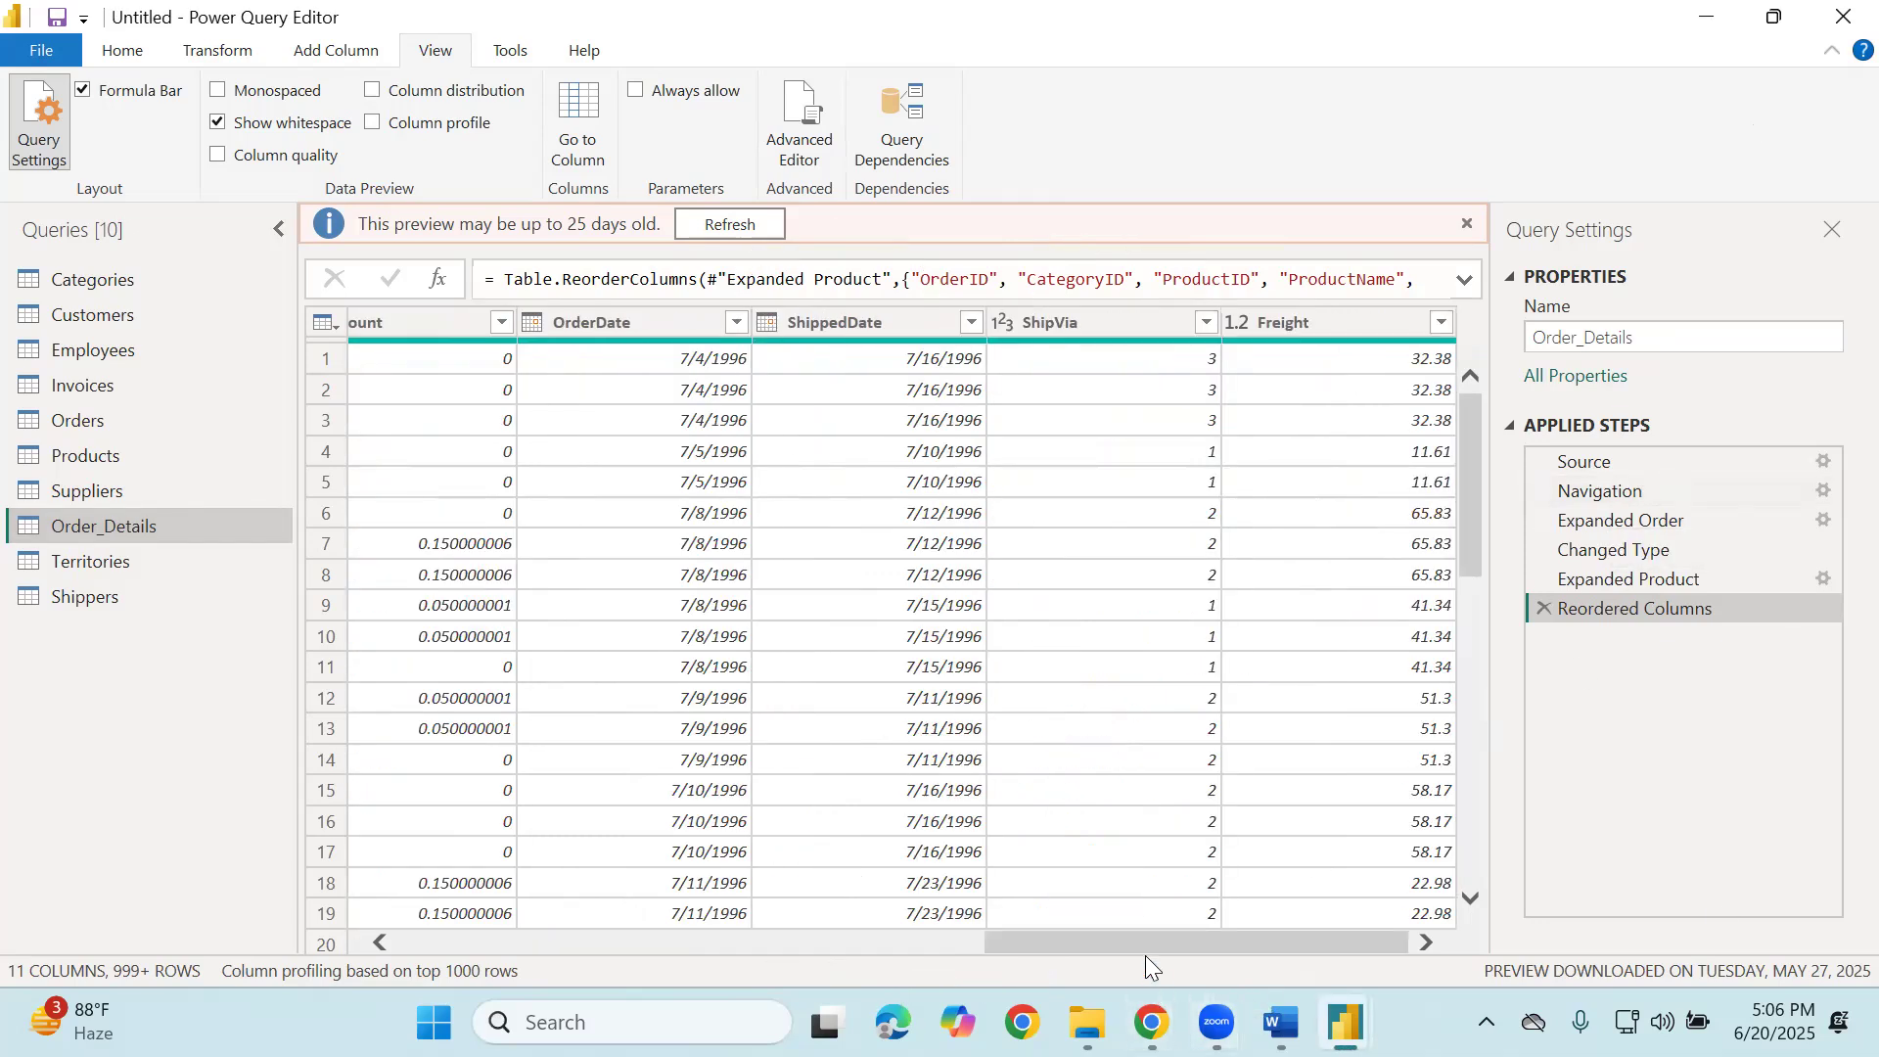
{"action": "left_click_drag", "start_coordinate": [1037, 940], "coordinate": [380, 881]}
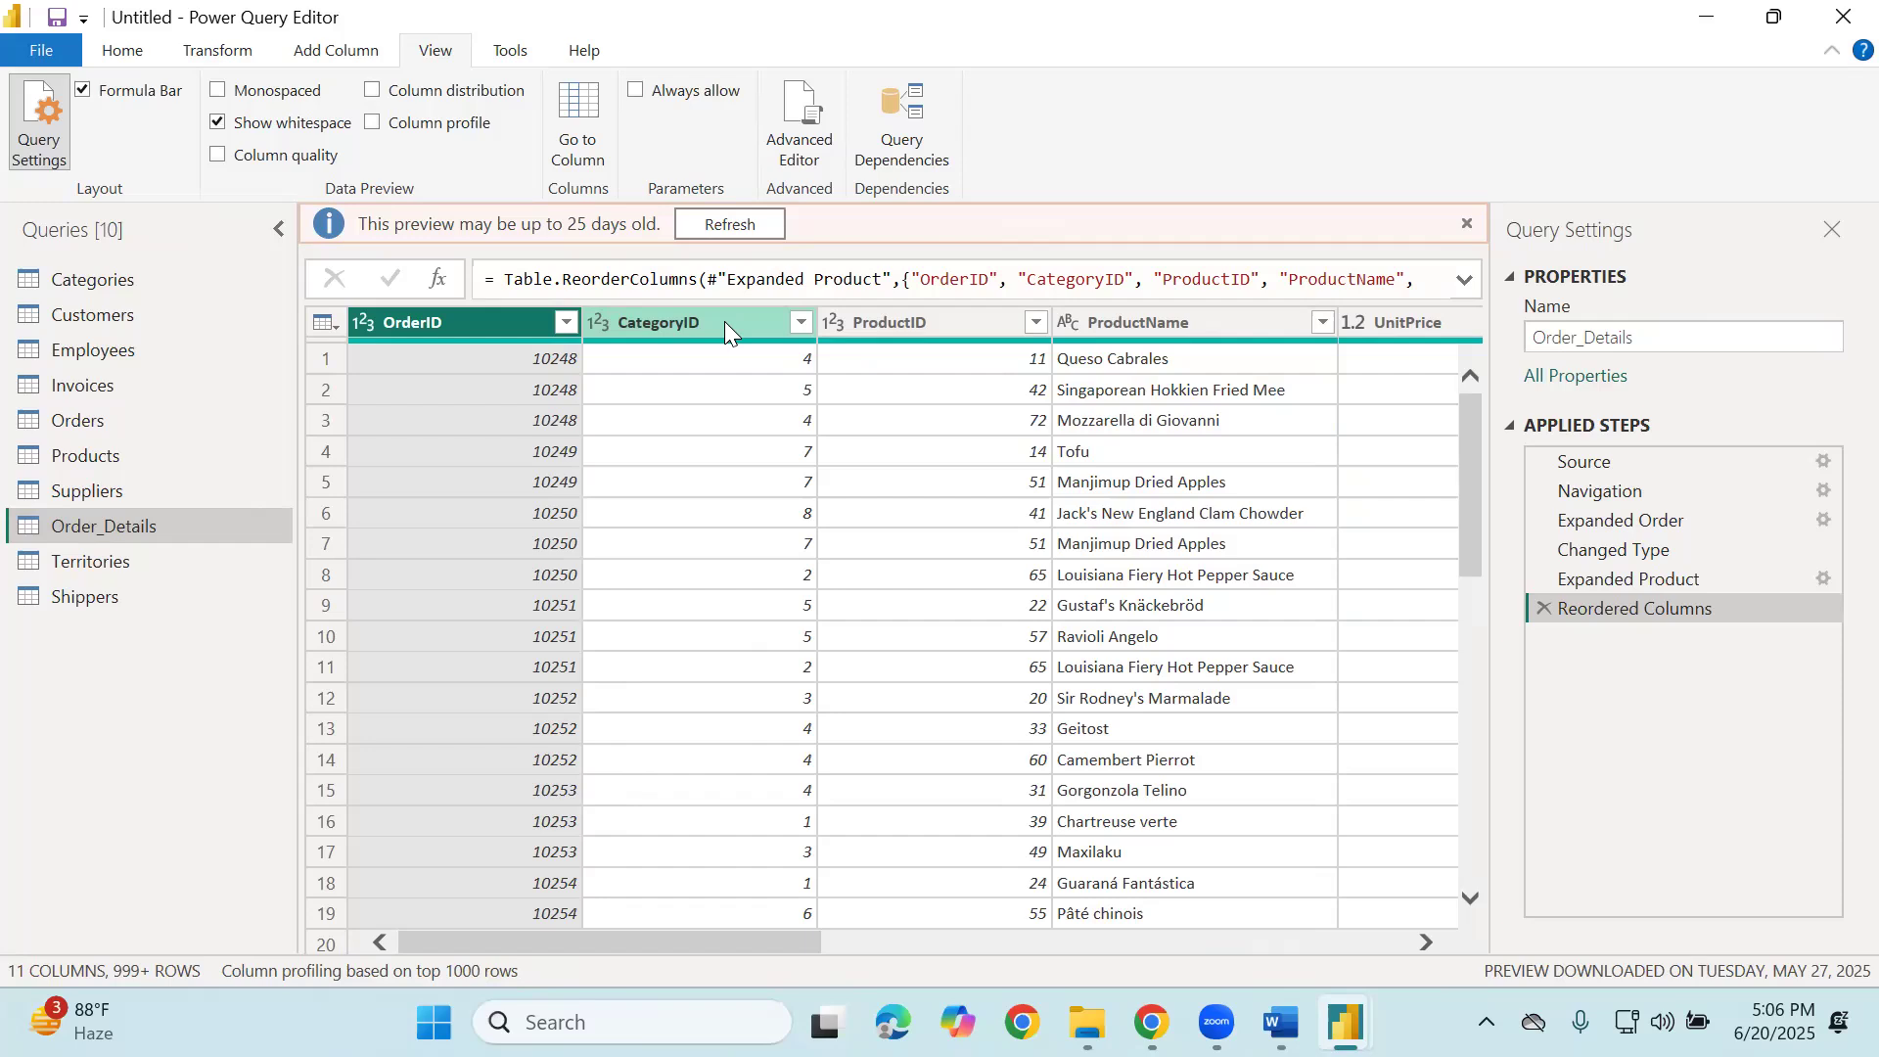
{"action": "left_click", "coordinate": [165, 268]}
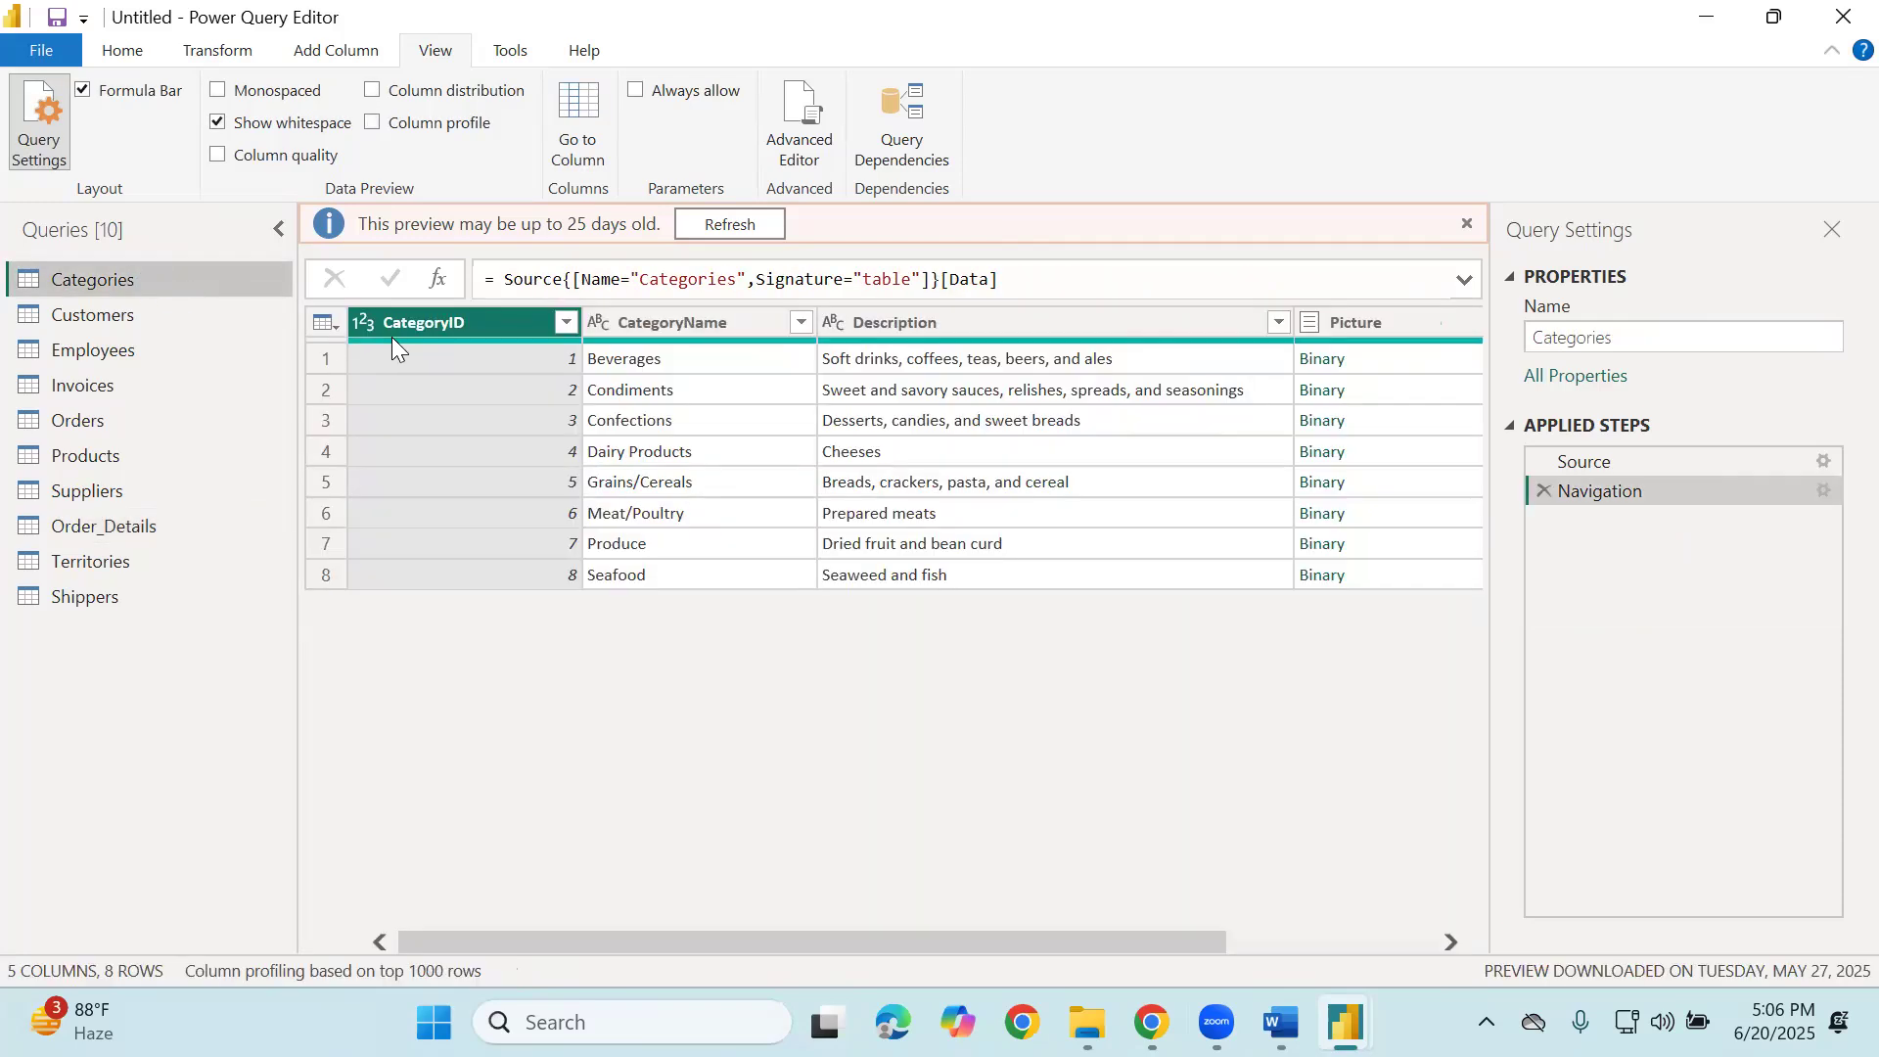
{"action": "left_click", "coordinate": [170, 530]}
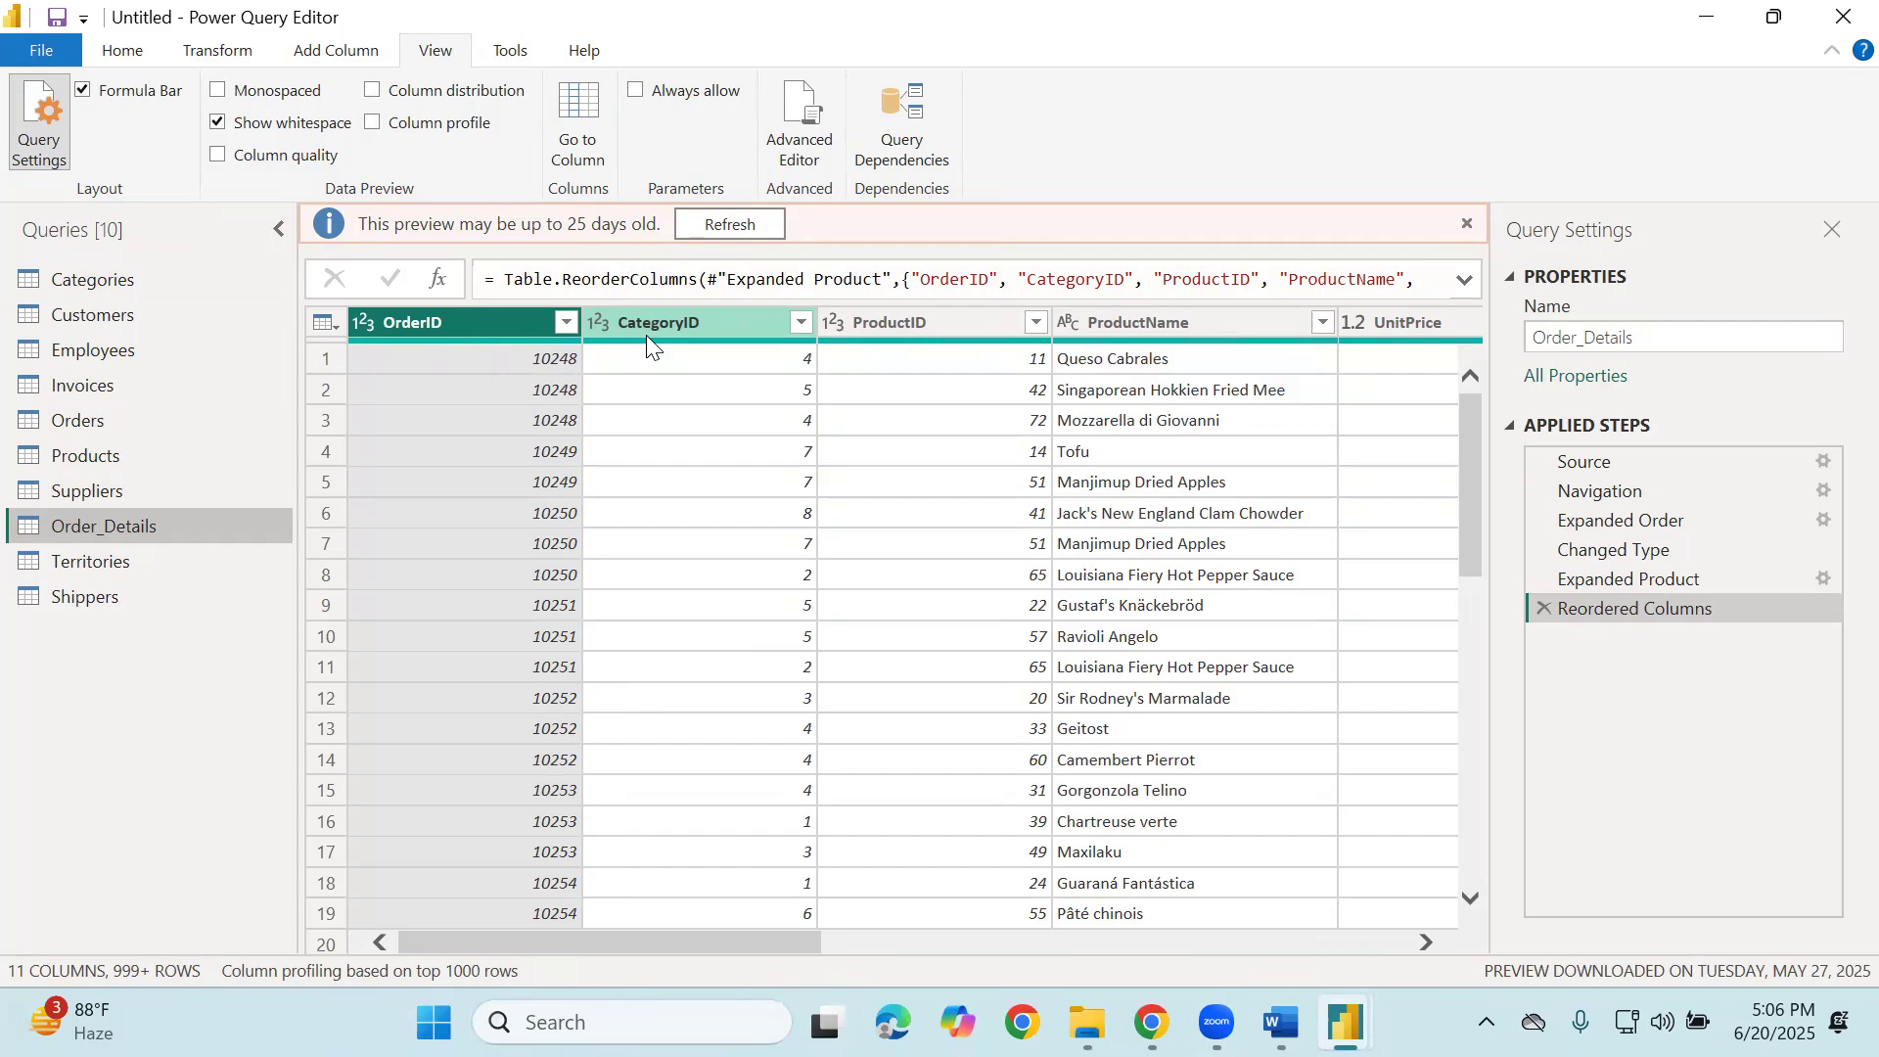
{"action": "left_click", "coordinate": [699, 331]}
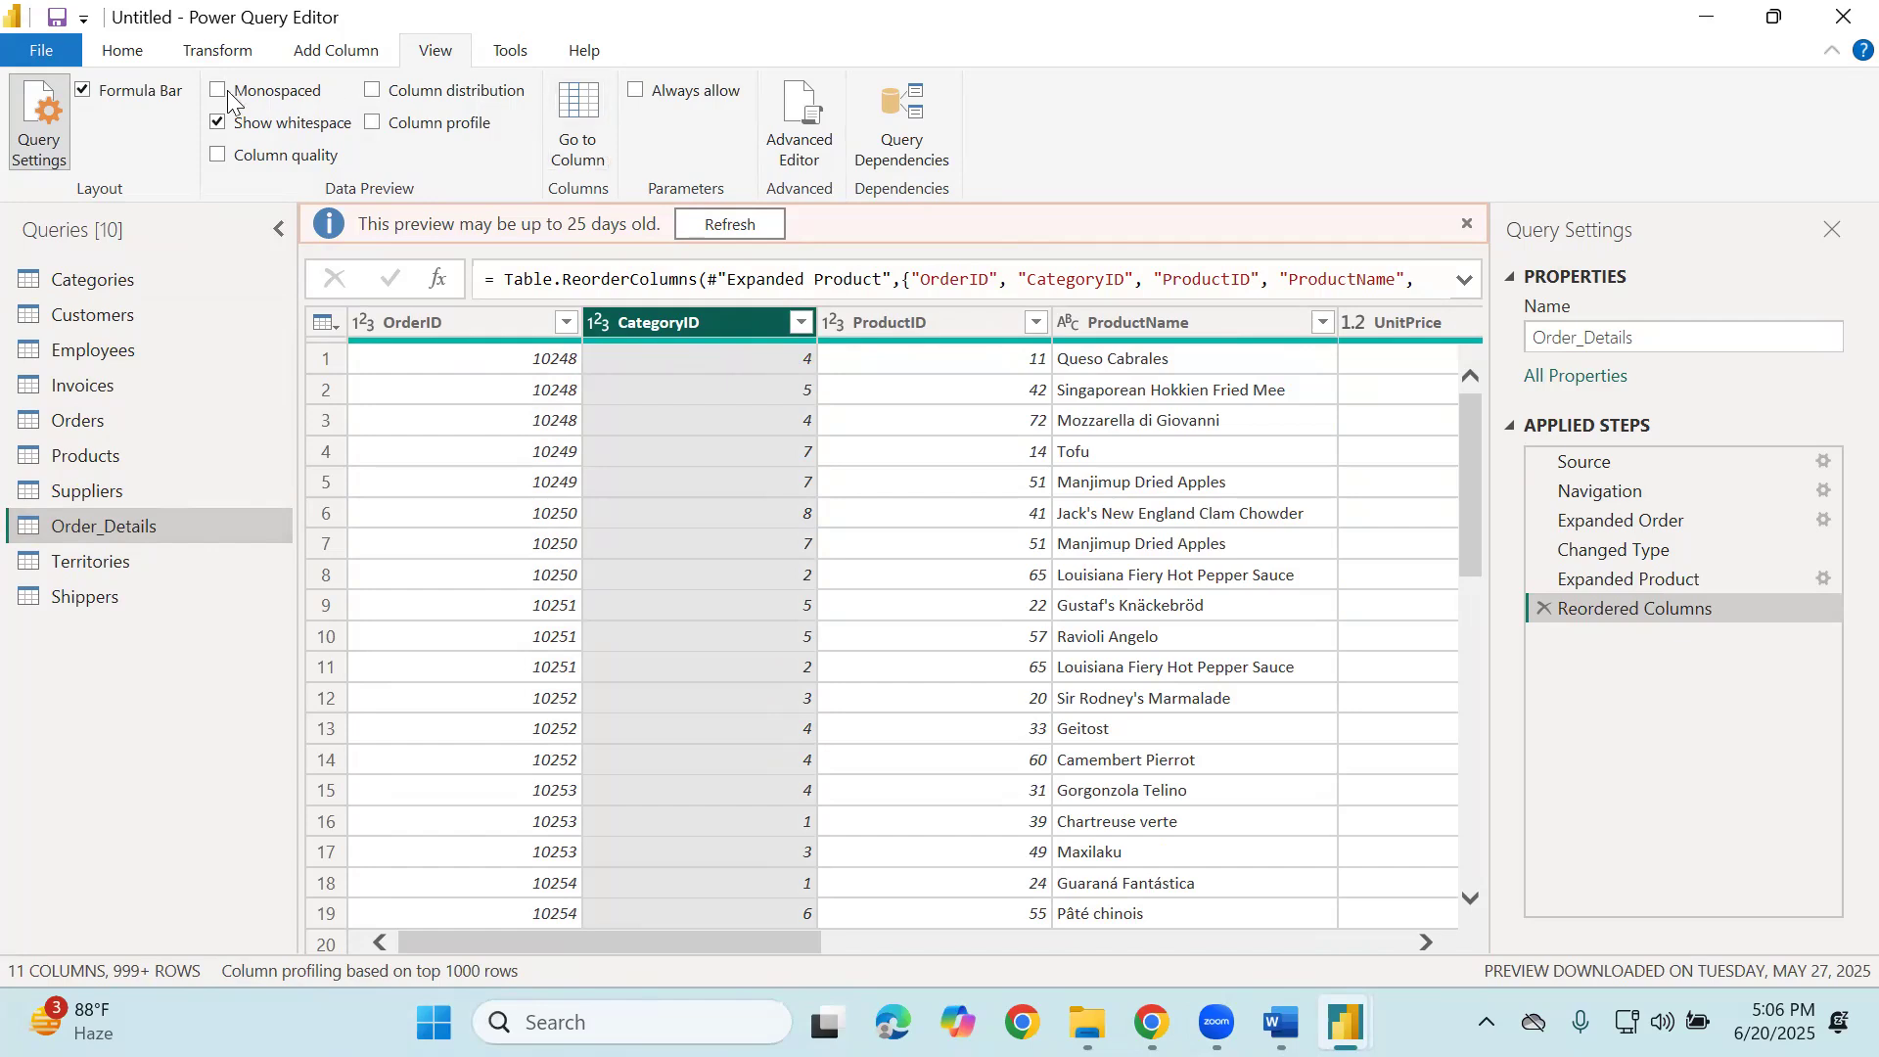
Set up a merge of Order_Details with the Categories table, matching on CategoryID in both tables.
{"action": "left_click", "coordinate": [124, 51]}
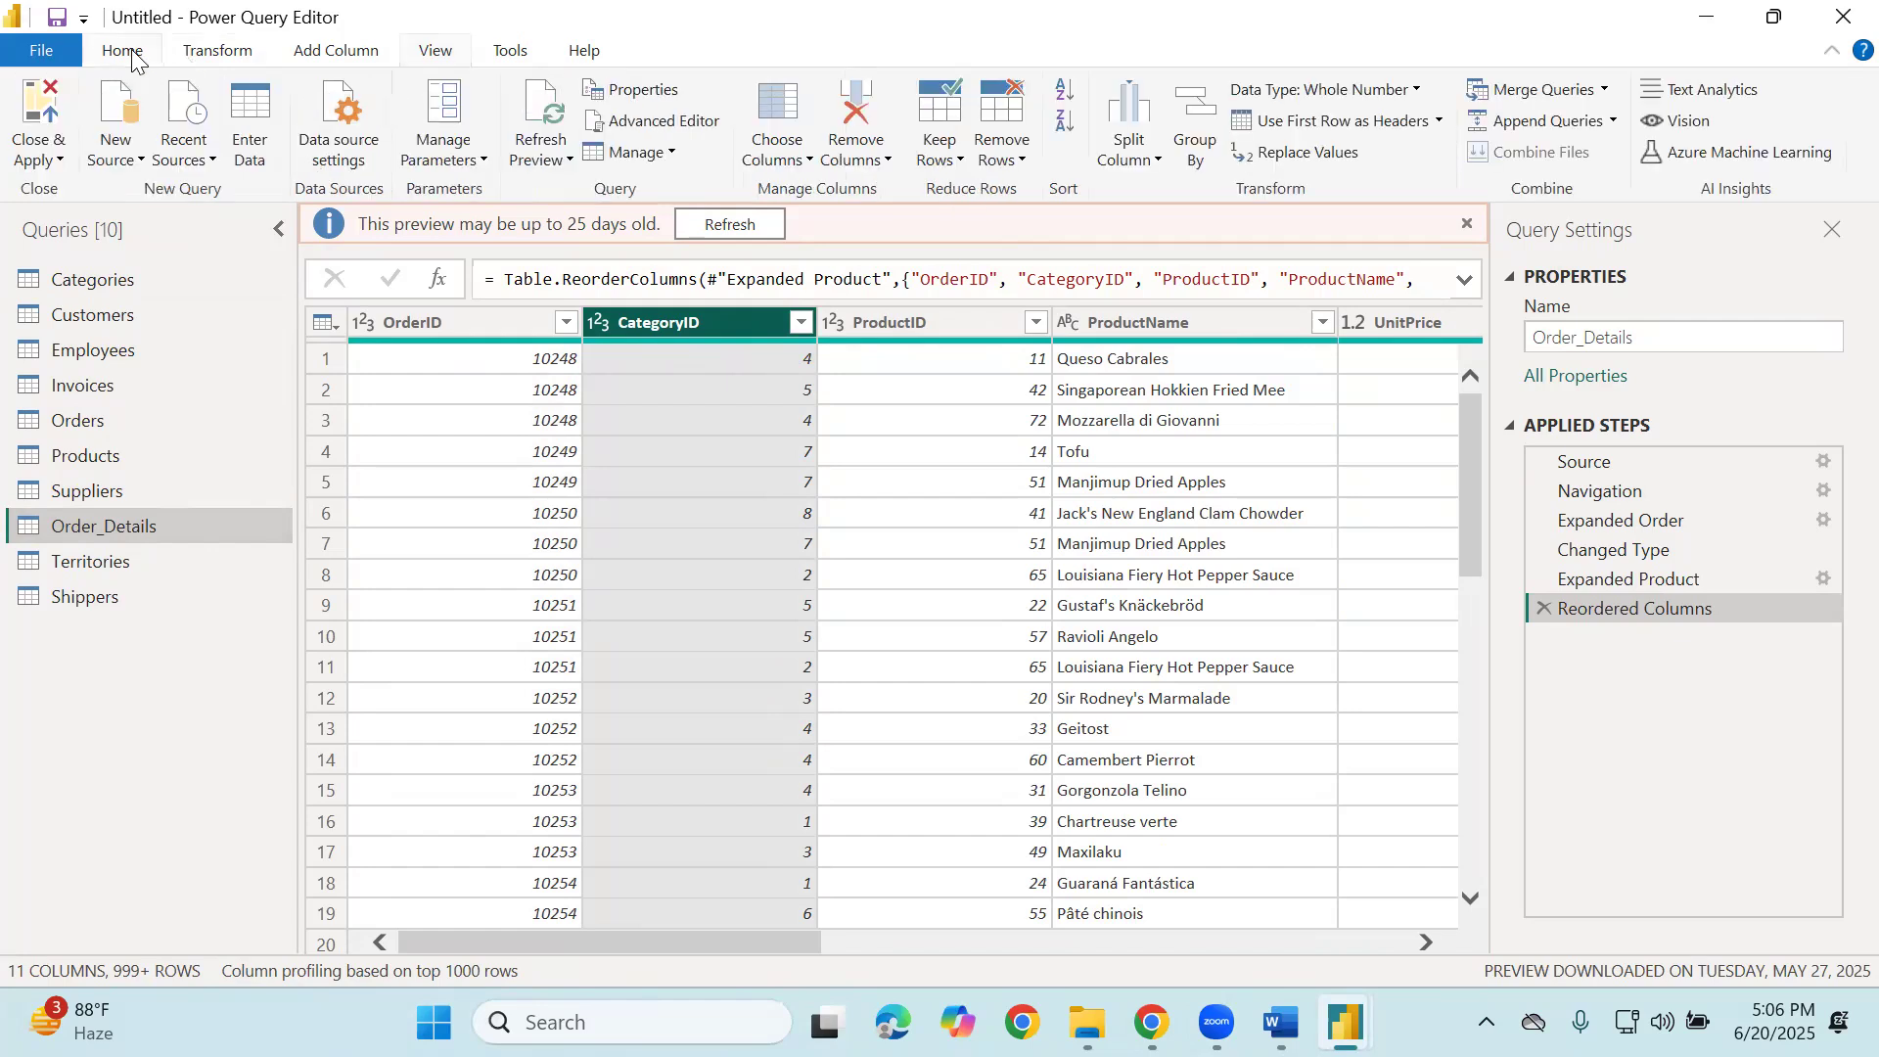
{"action": "left_click", "coordinate": [1603, 89]}
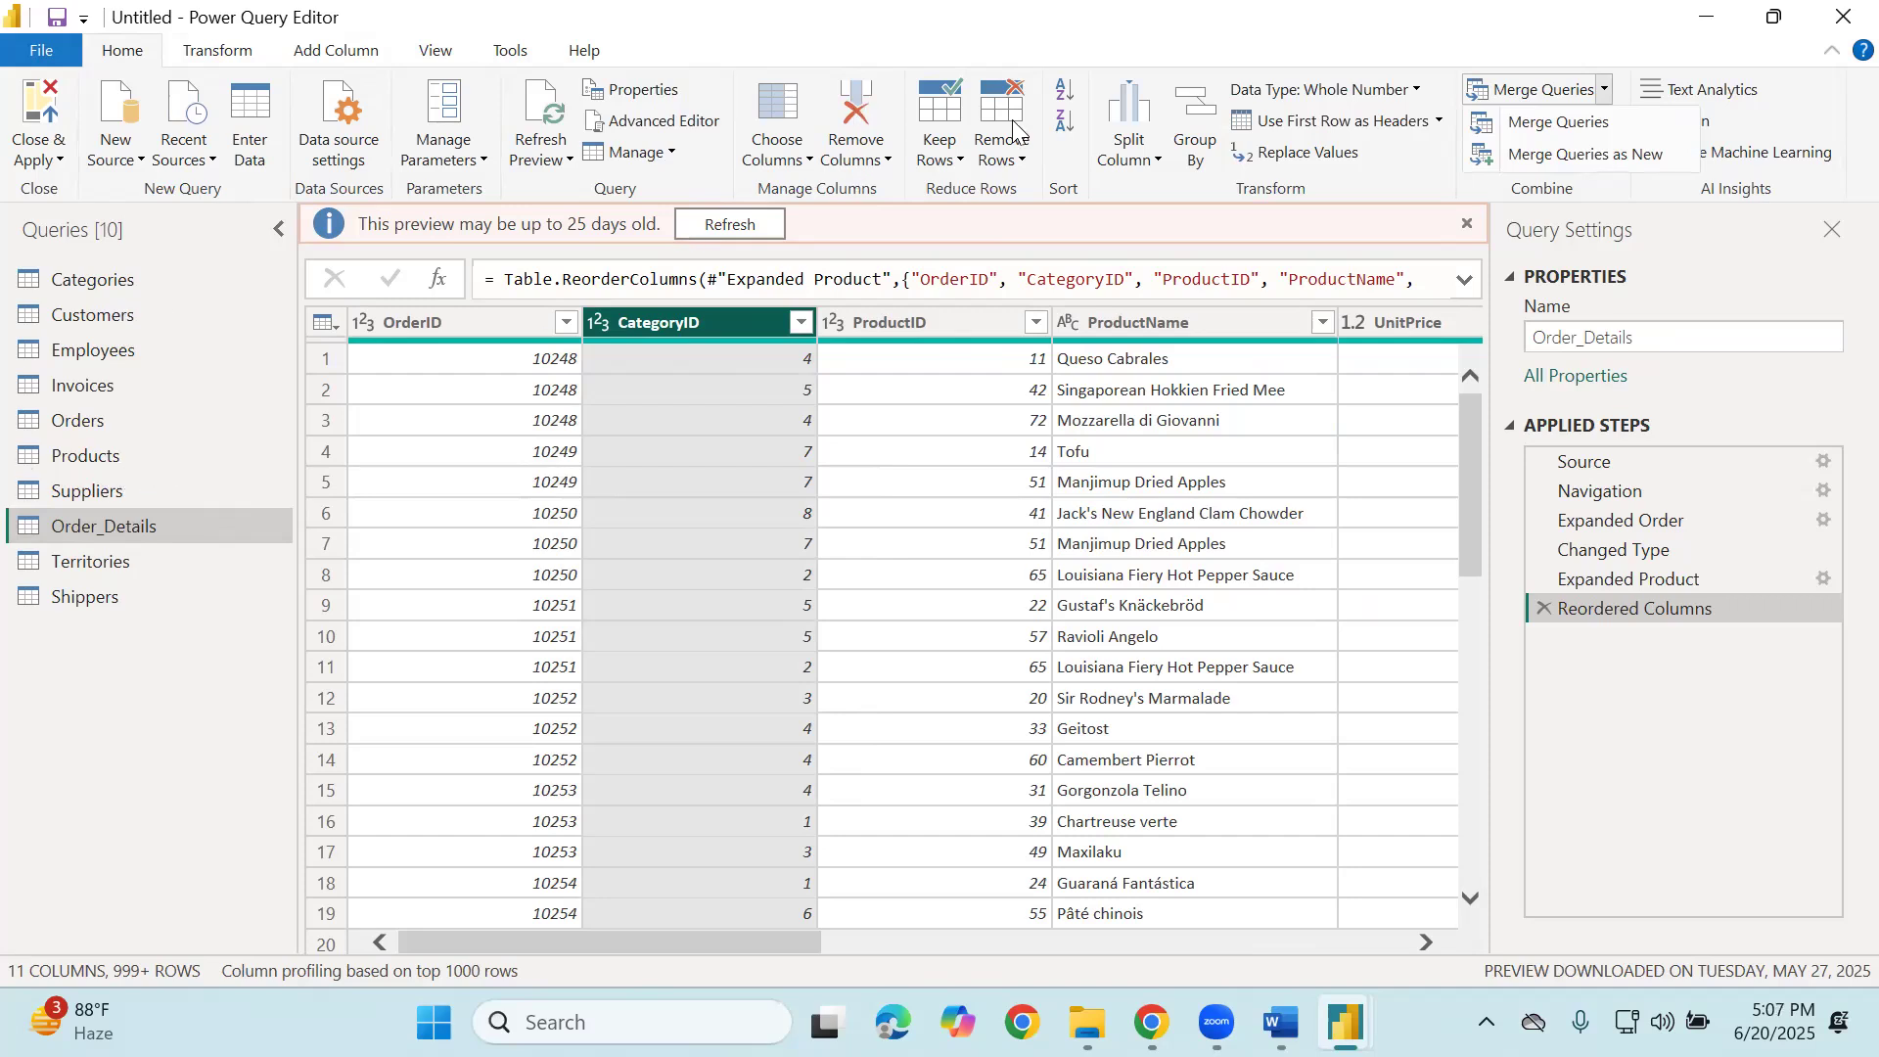
{"action": "left_click", "coordinate": [1552, 129]}
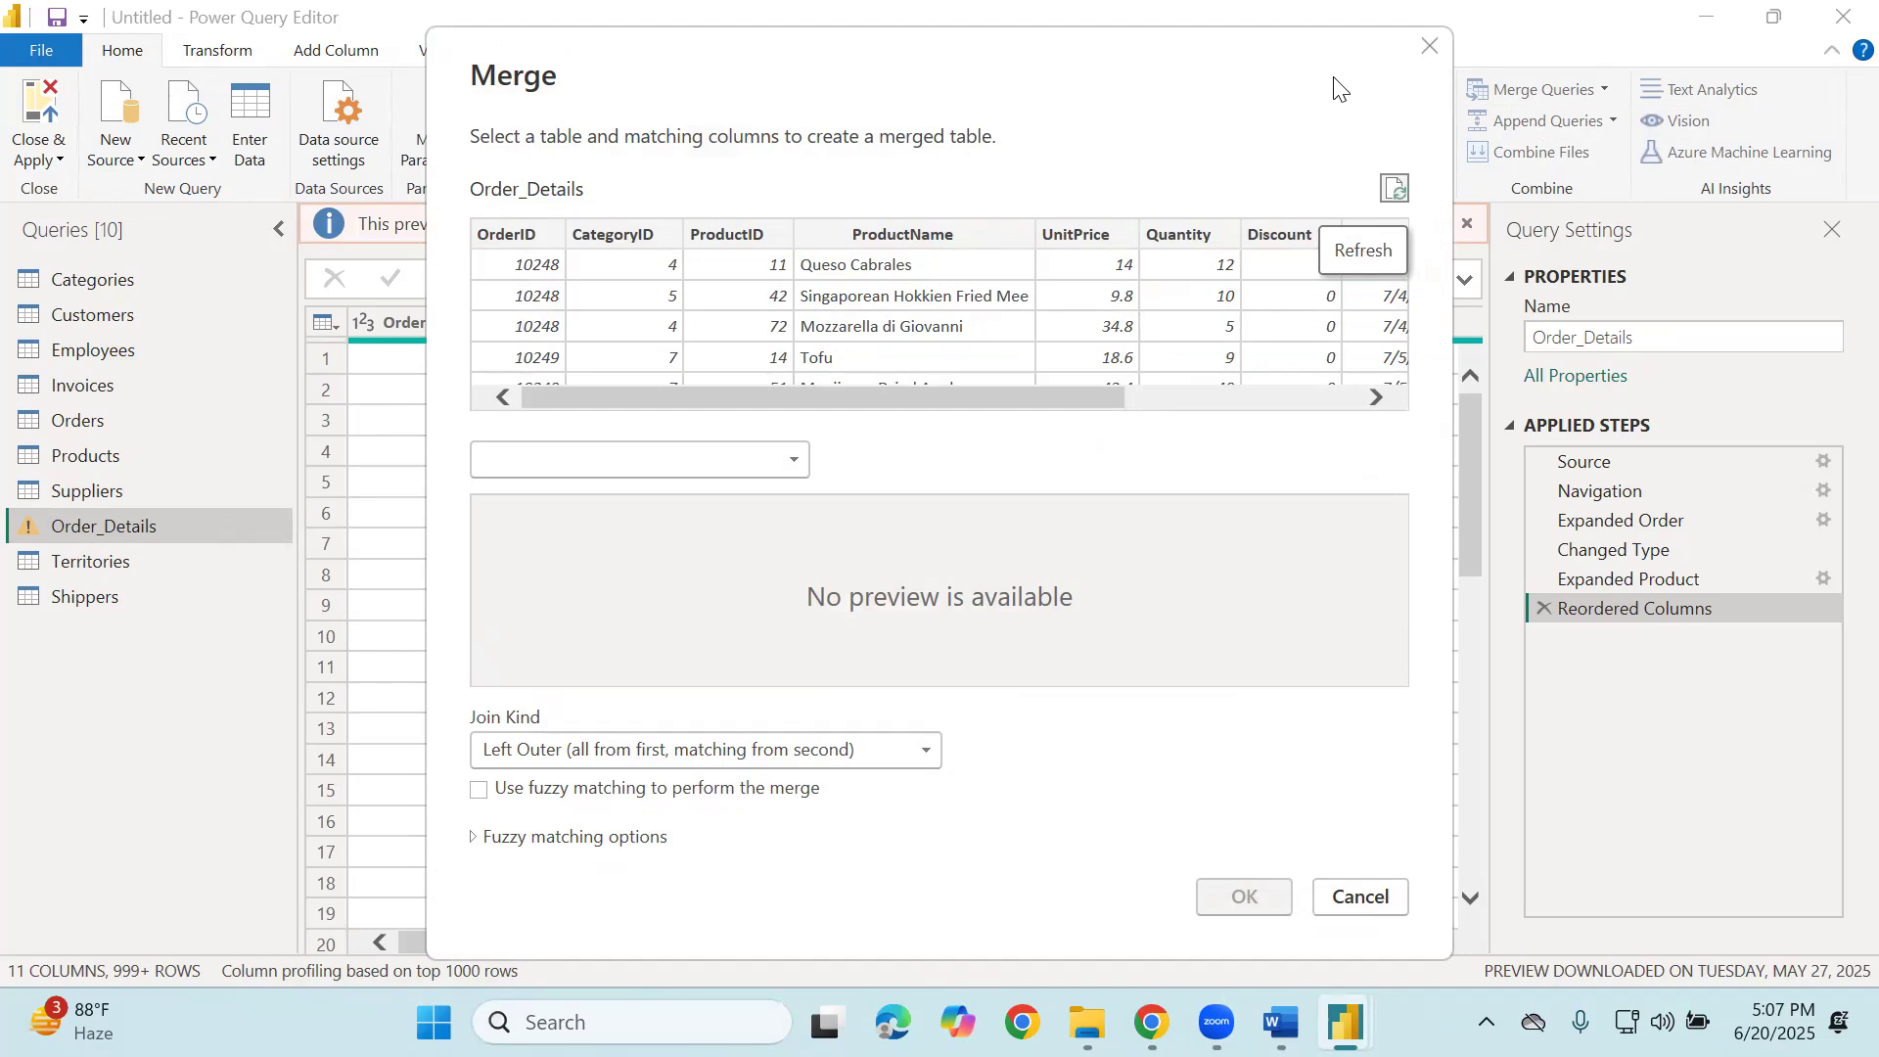
{"action": "left_click_drag", "start_coordinate": [1341, 90], "coordinate": [1318, 280]}
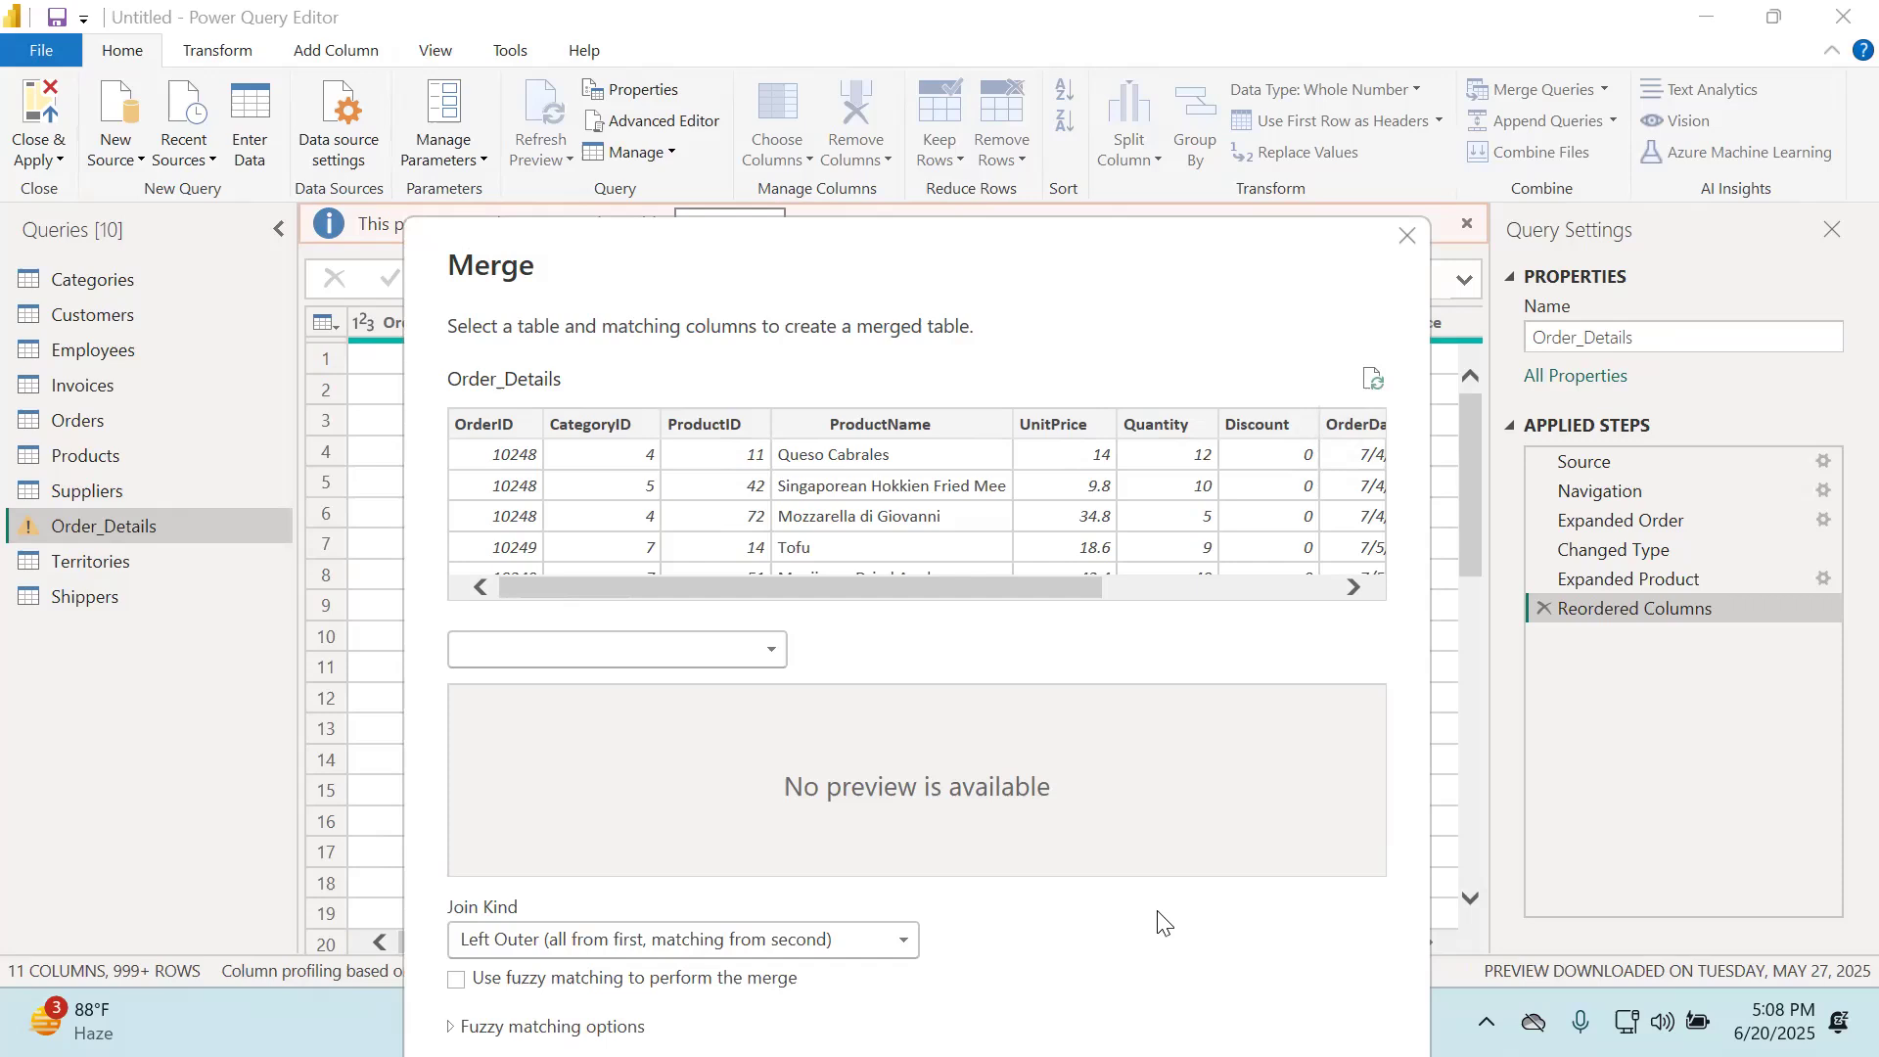
{"action": "left_click", "coordinate": [773, 648]}
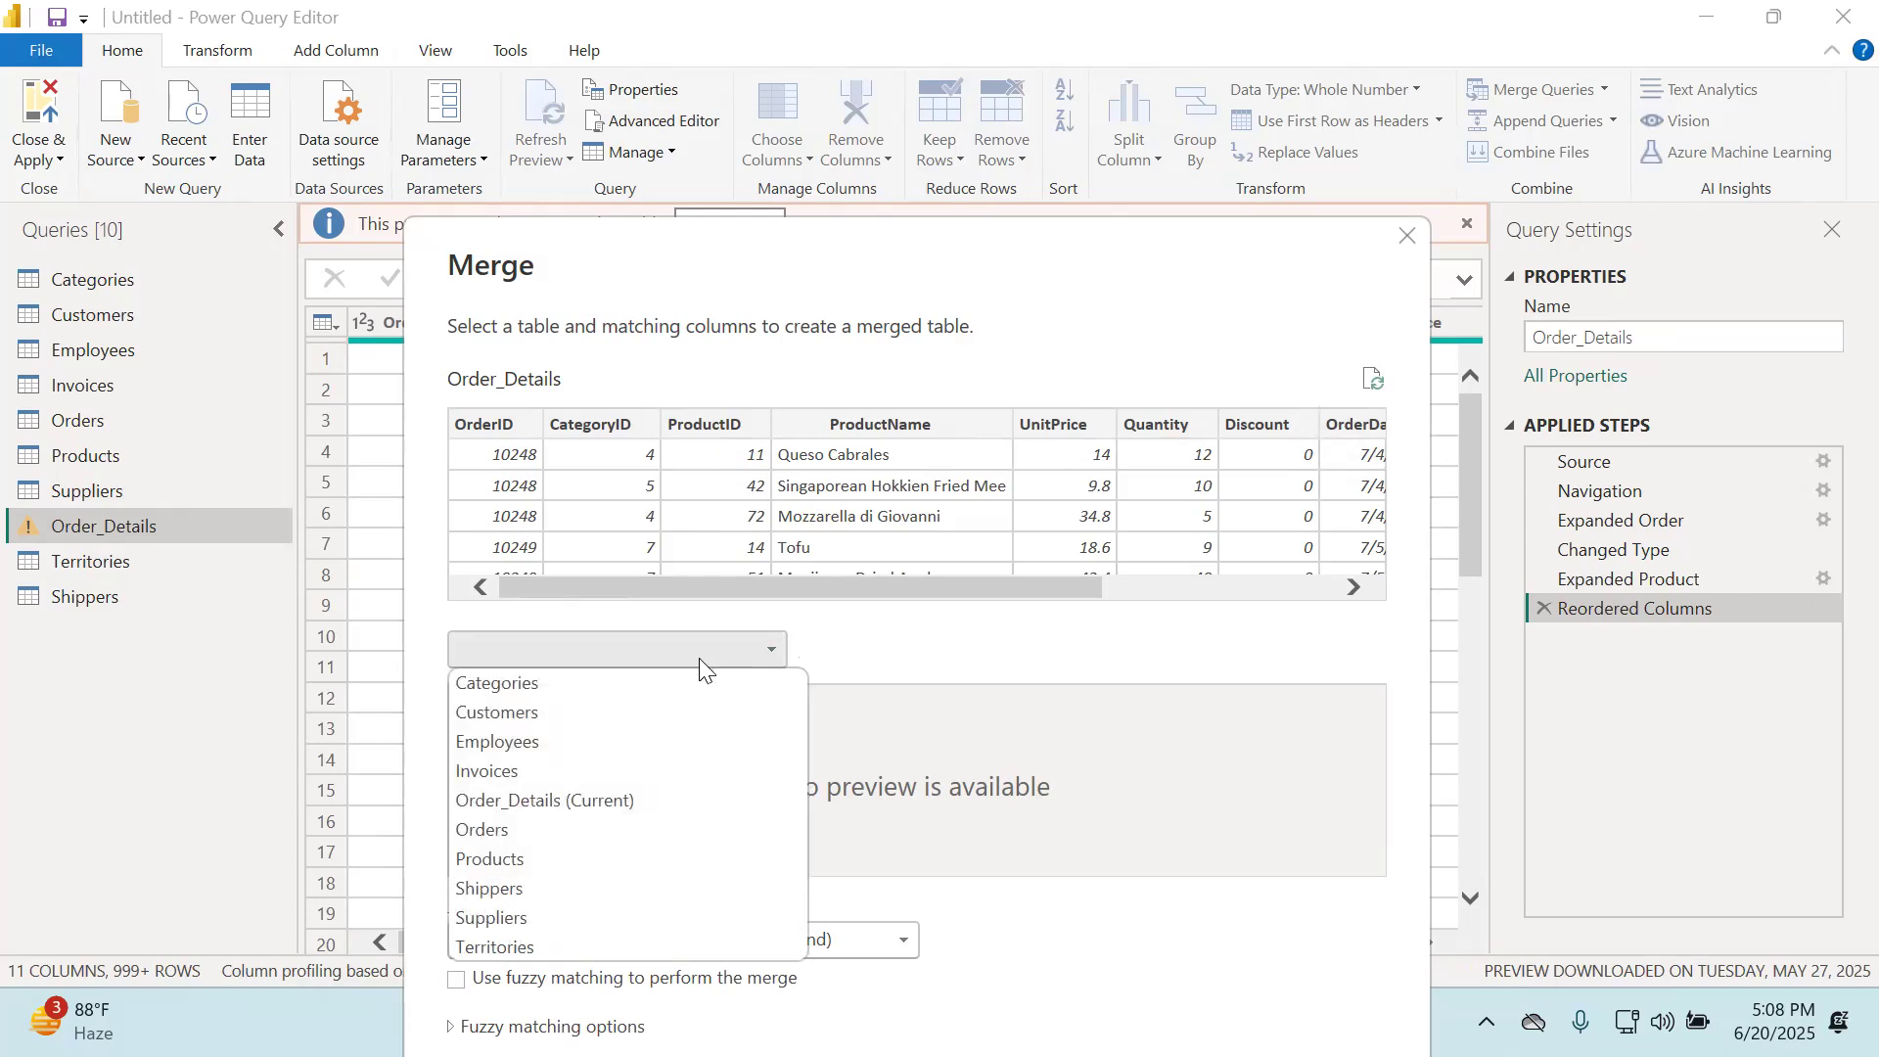
{"action": "left_click", "coordinate": [630, 679]}
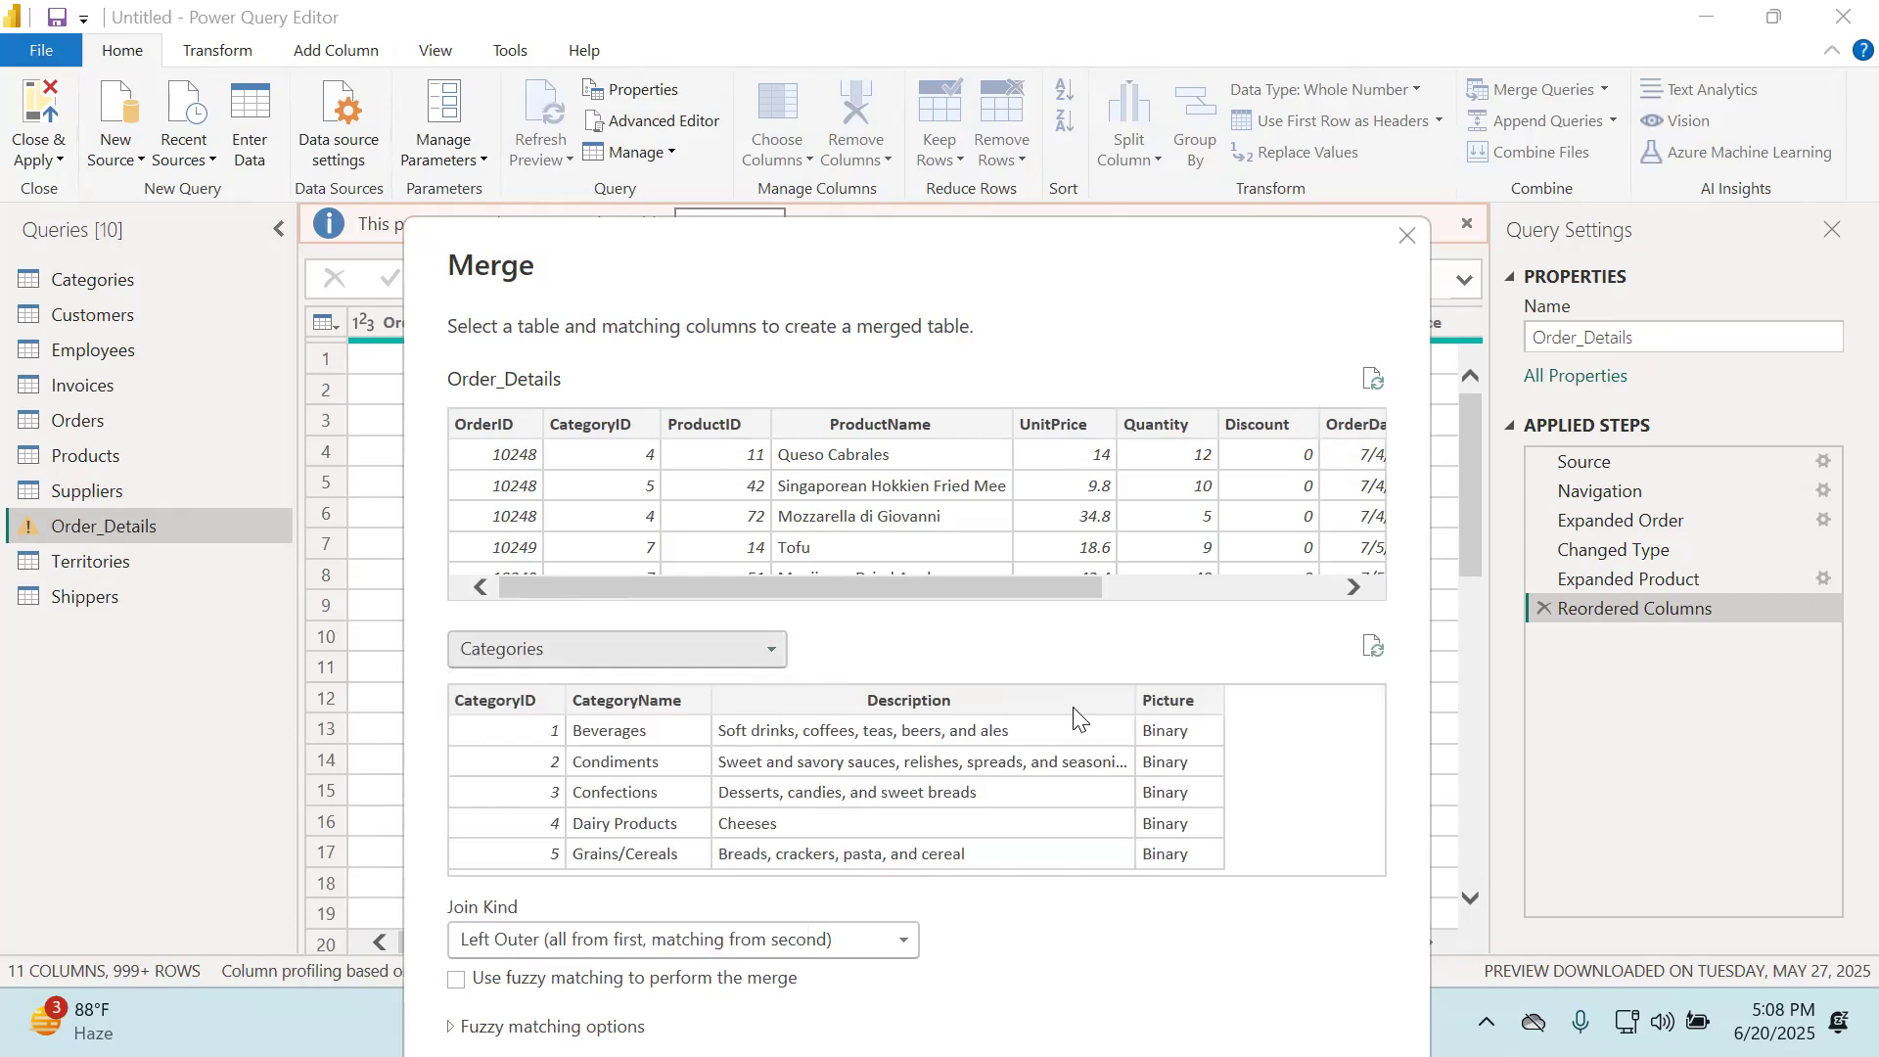
{"action": "left_click", "coordinate": [617, 472]}
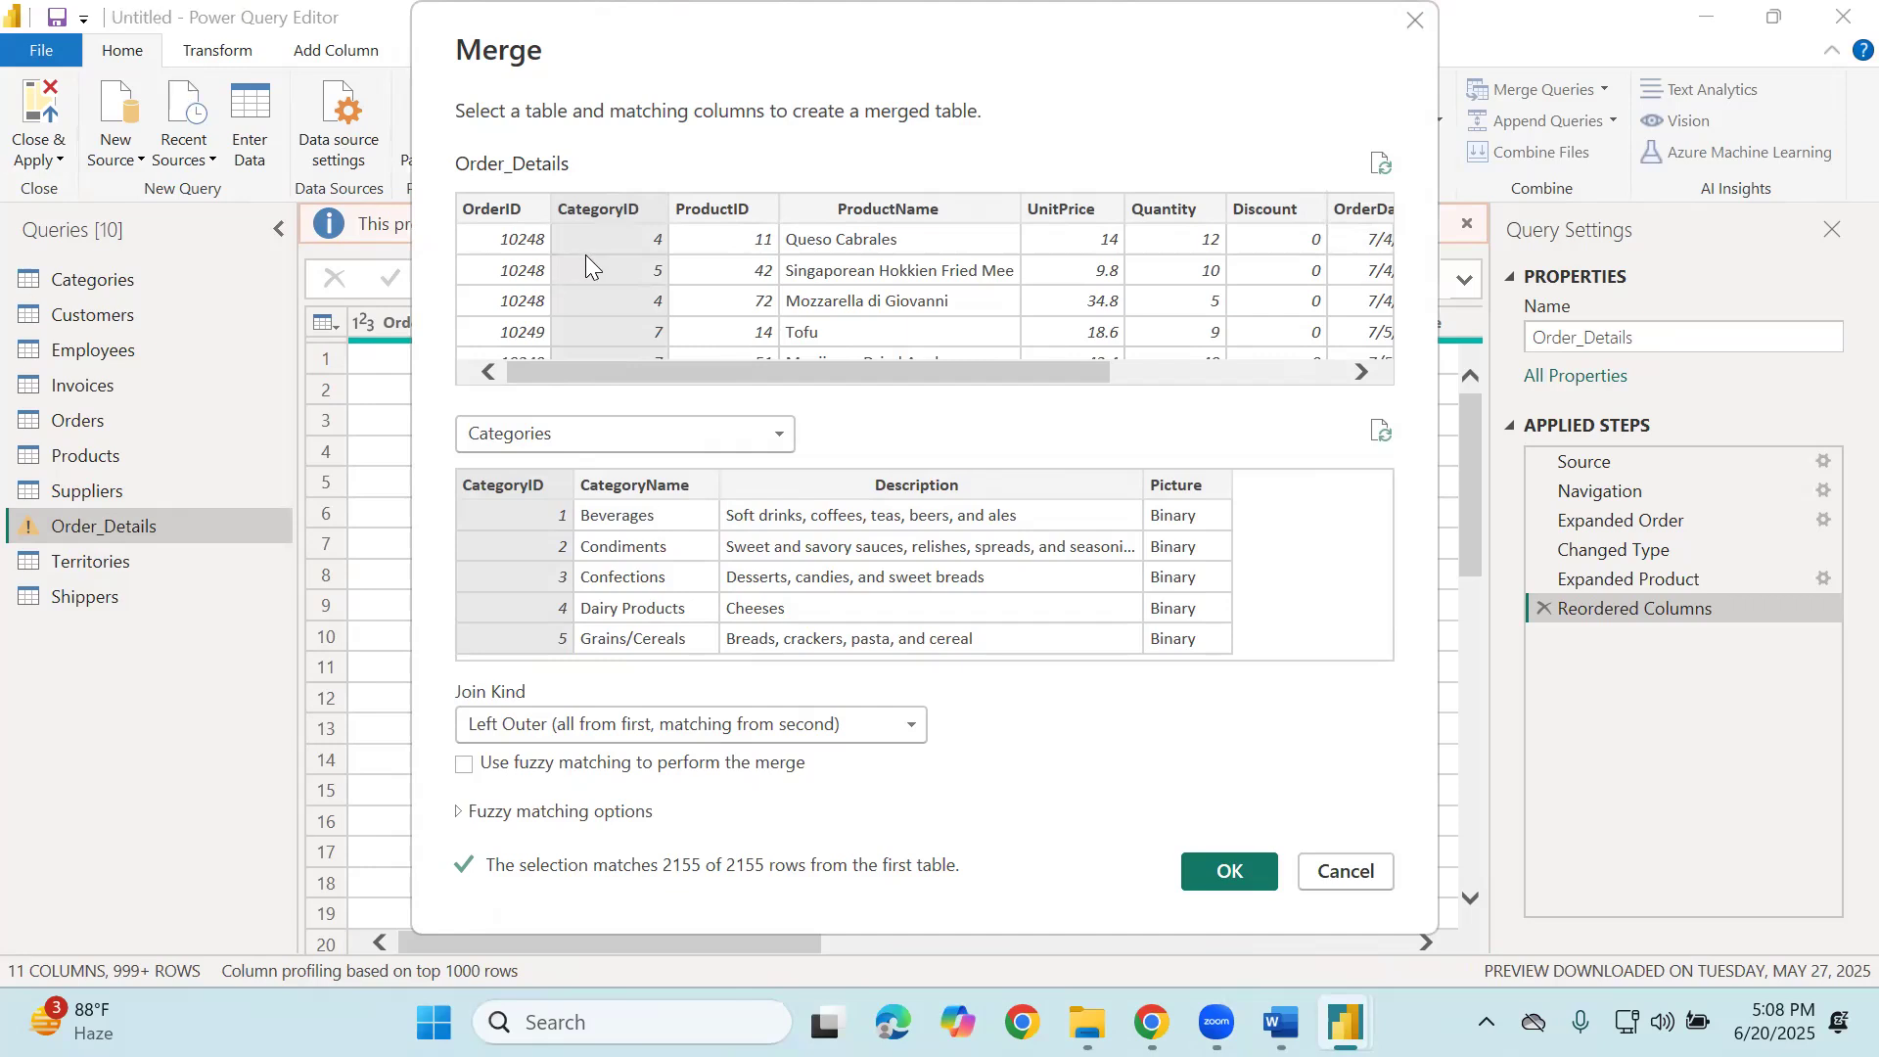
Try OrderID alone and combined with CategoryID as the Order_Details matching columns, and return to CategoryID only.
{"action": "left_click", "coordinate": [534, 258]}
{"action": "left_click", "coordinate": [599, 289]}
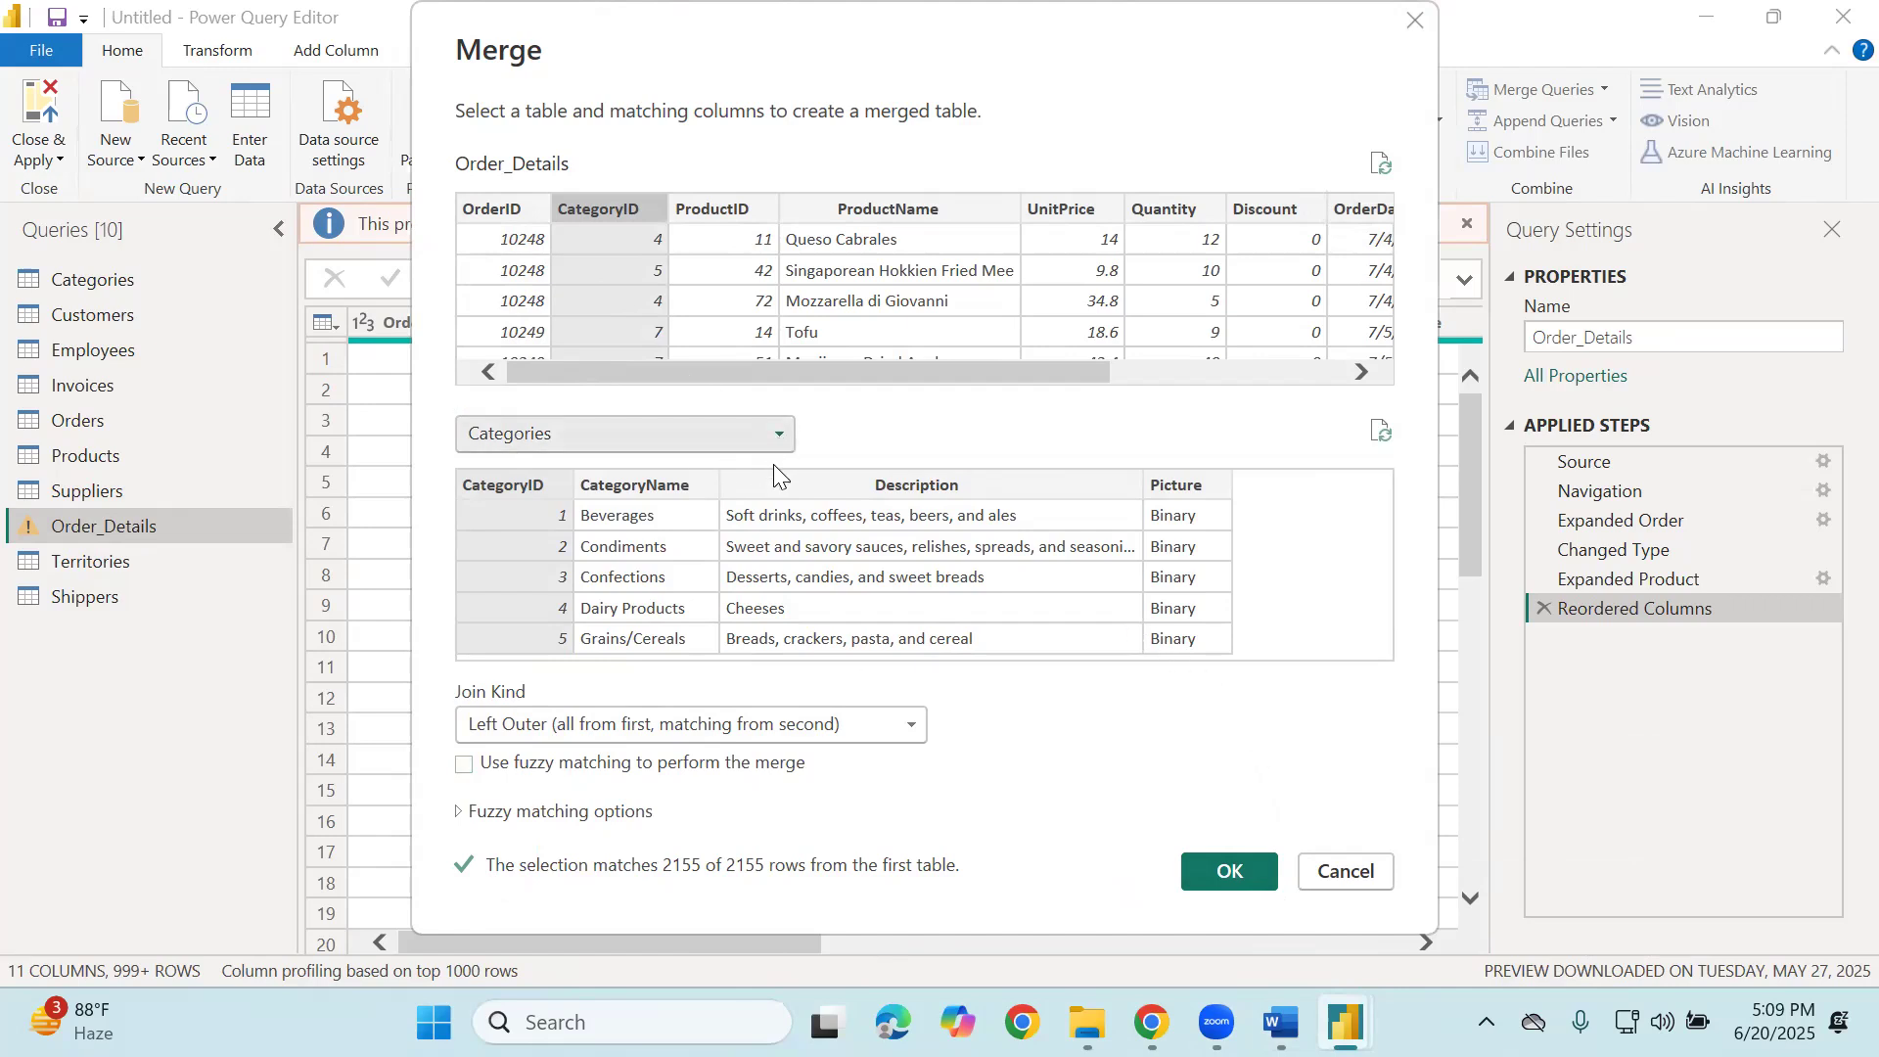
{"action": "left_click", "coordinate": [778, 439]}
{"action": "left_click", "coordinate": [779, 438]}
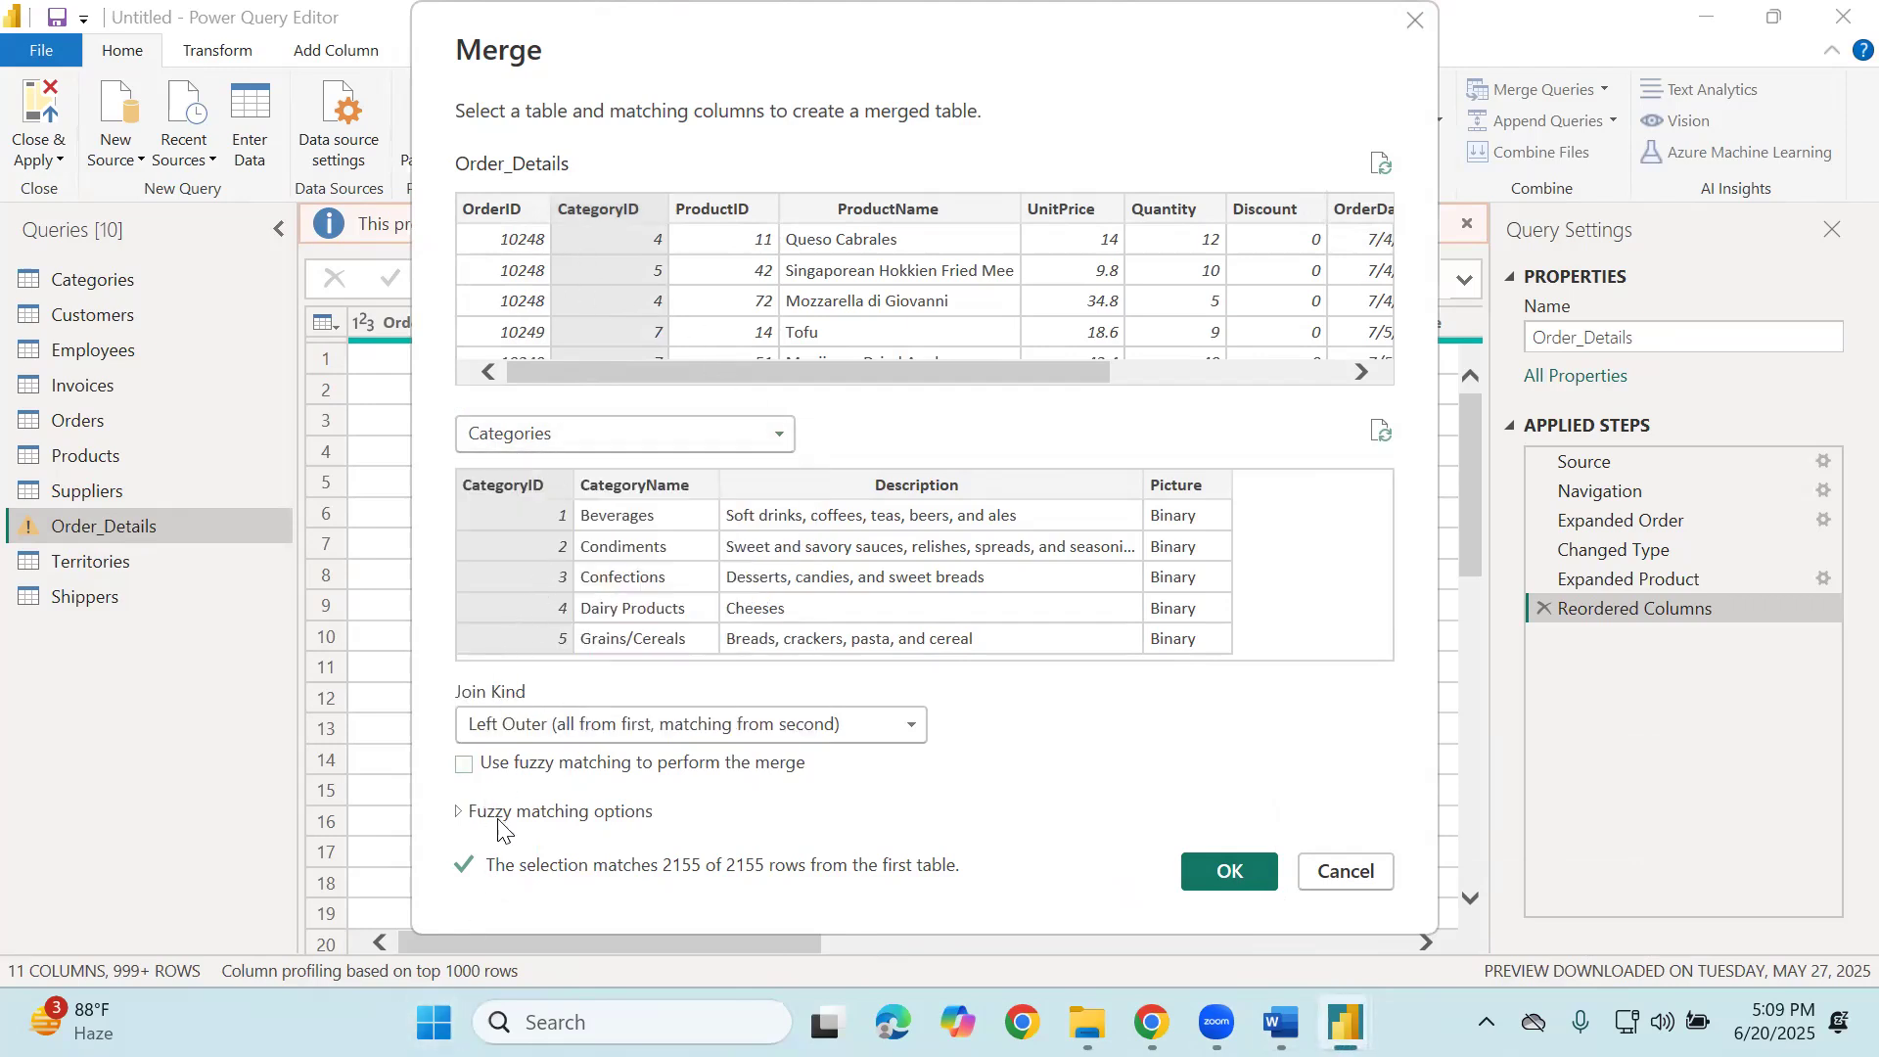
{"action": "left_click", "coordinate": [636, 292]}
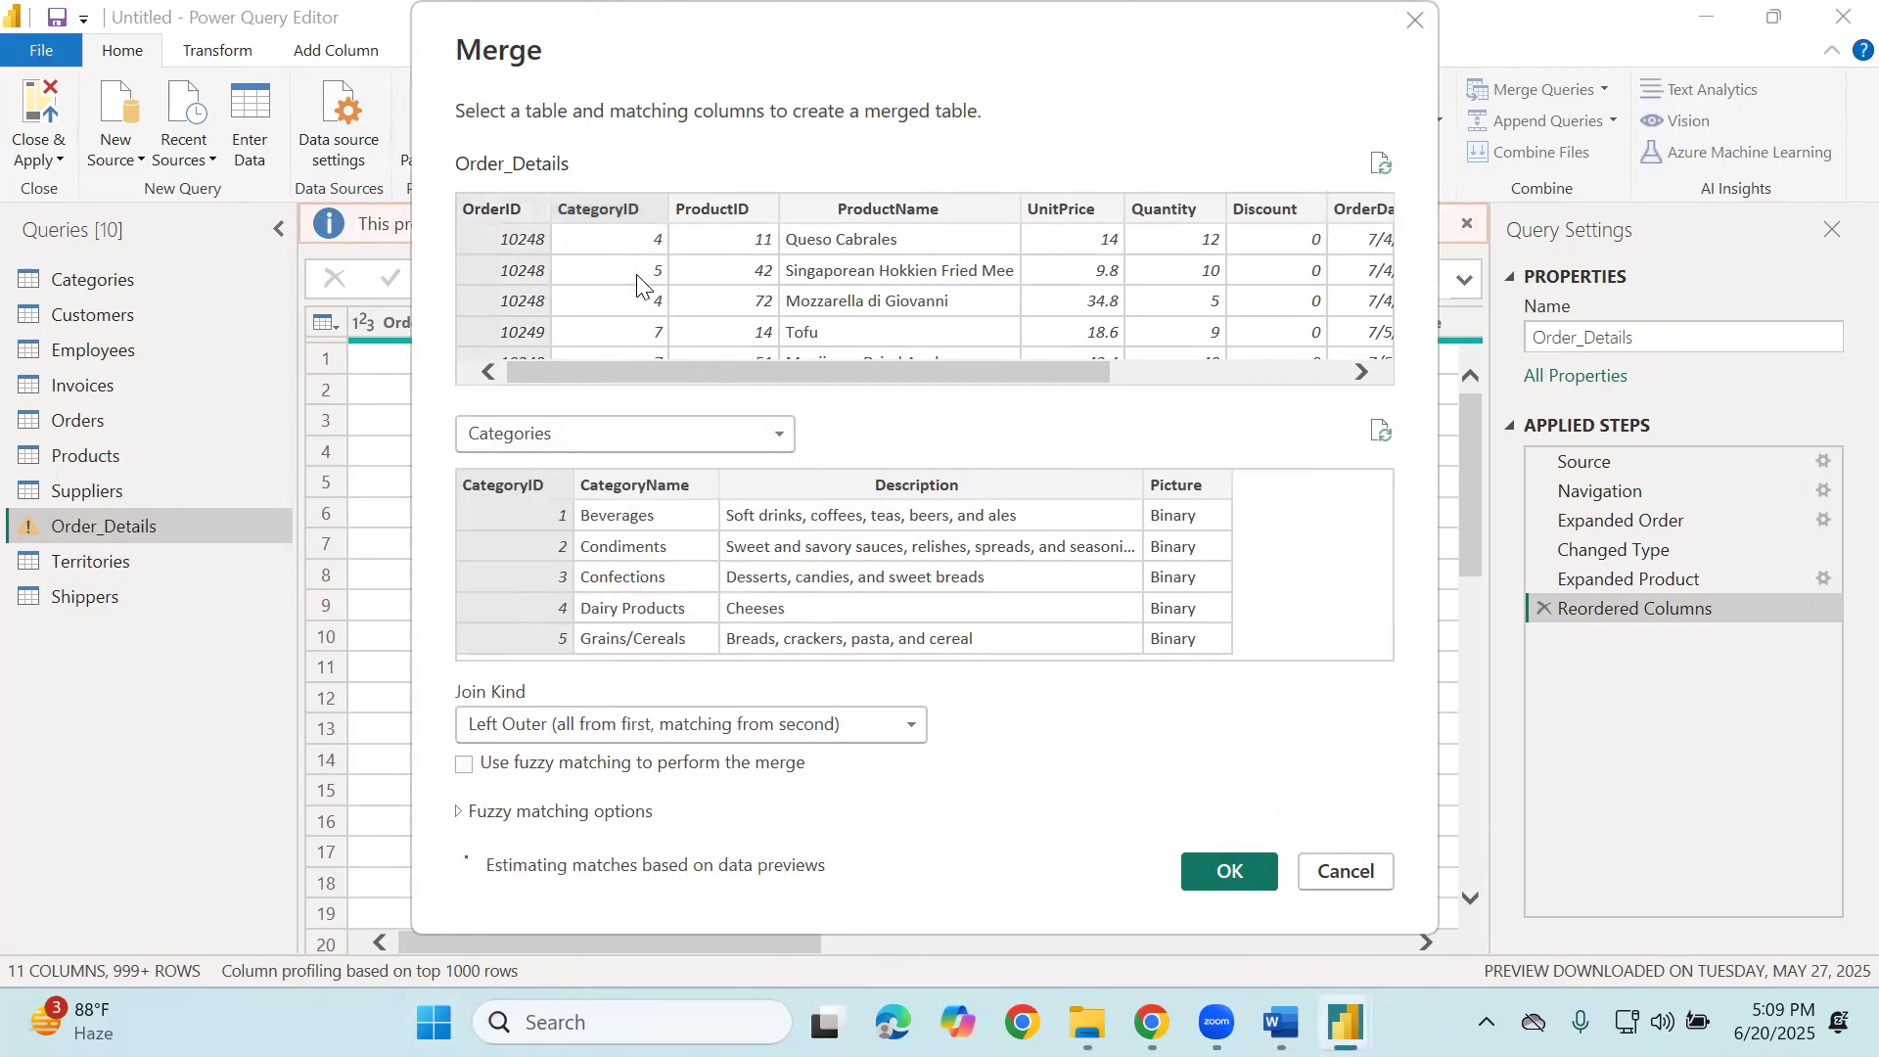
{"action": "left_click", "coordinate": [632, 290], "text": "ctrl"}
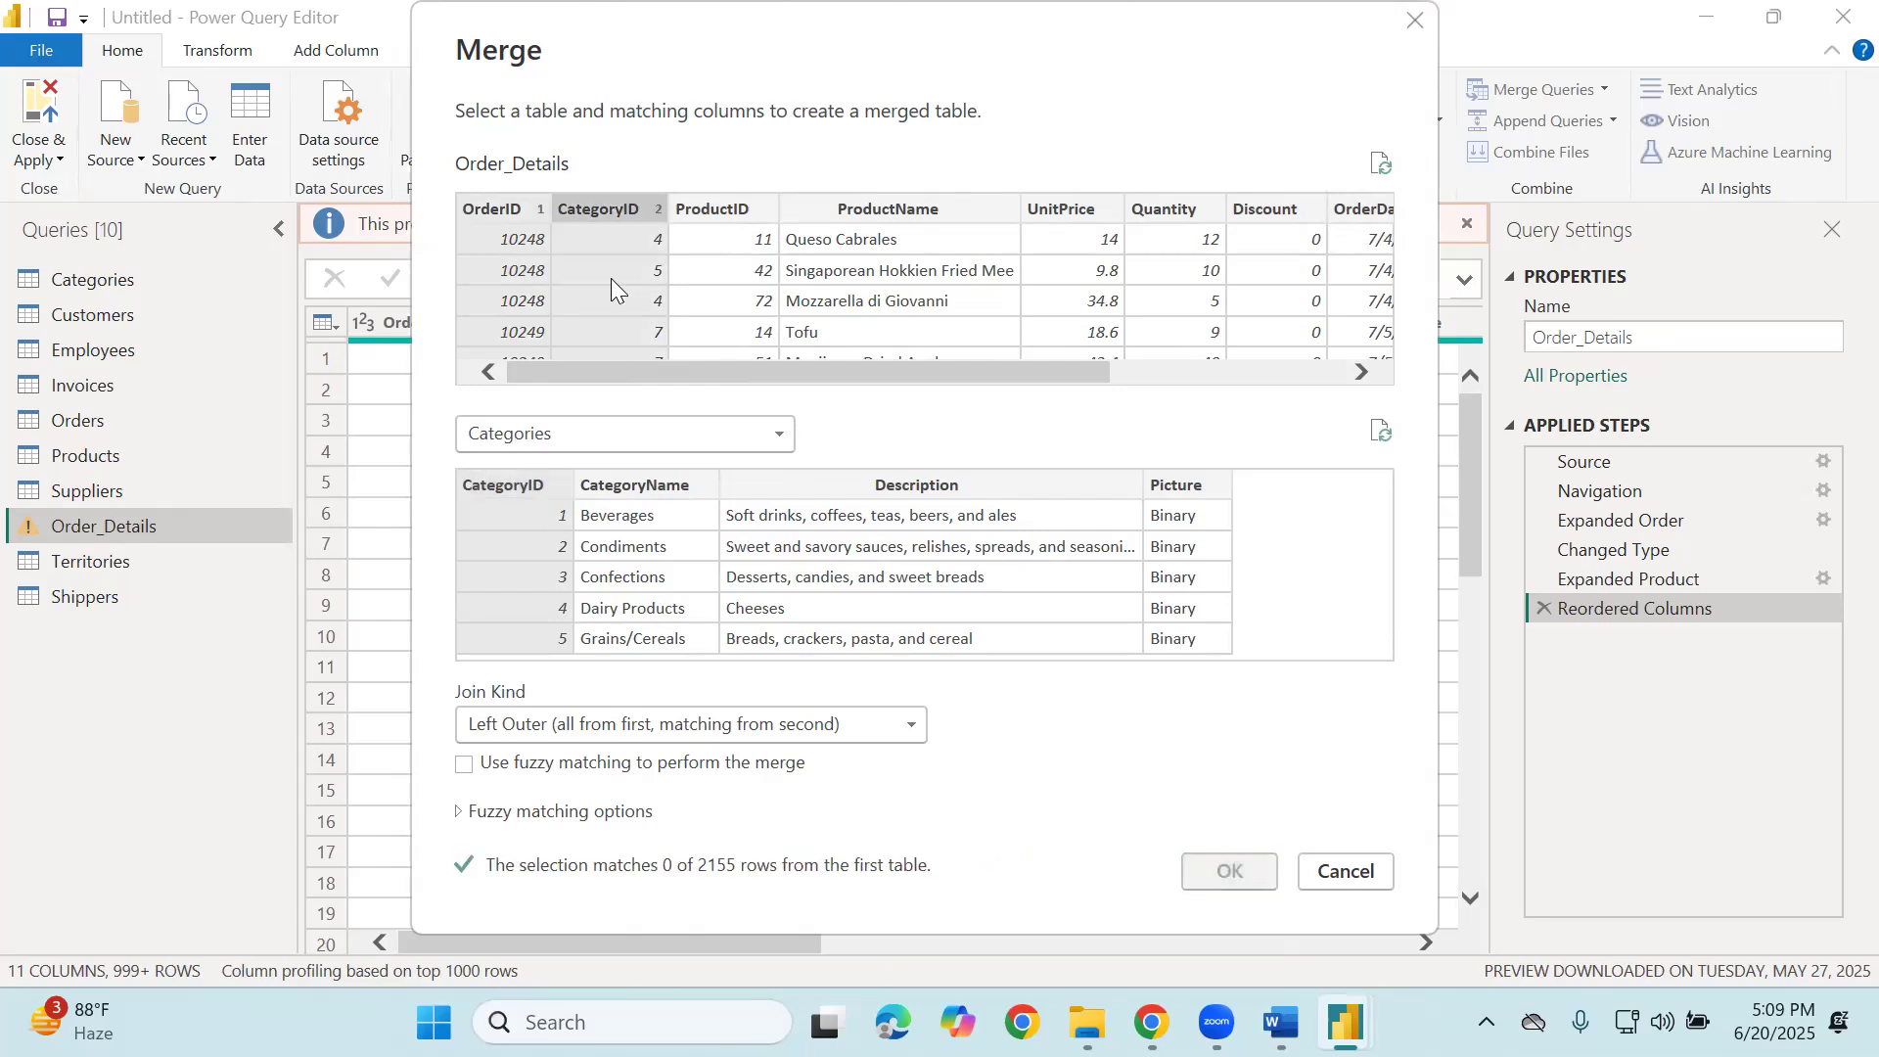
{"action": "left_click", "coordinate": [544, 280], "text": "ctrl"}
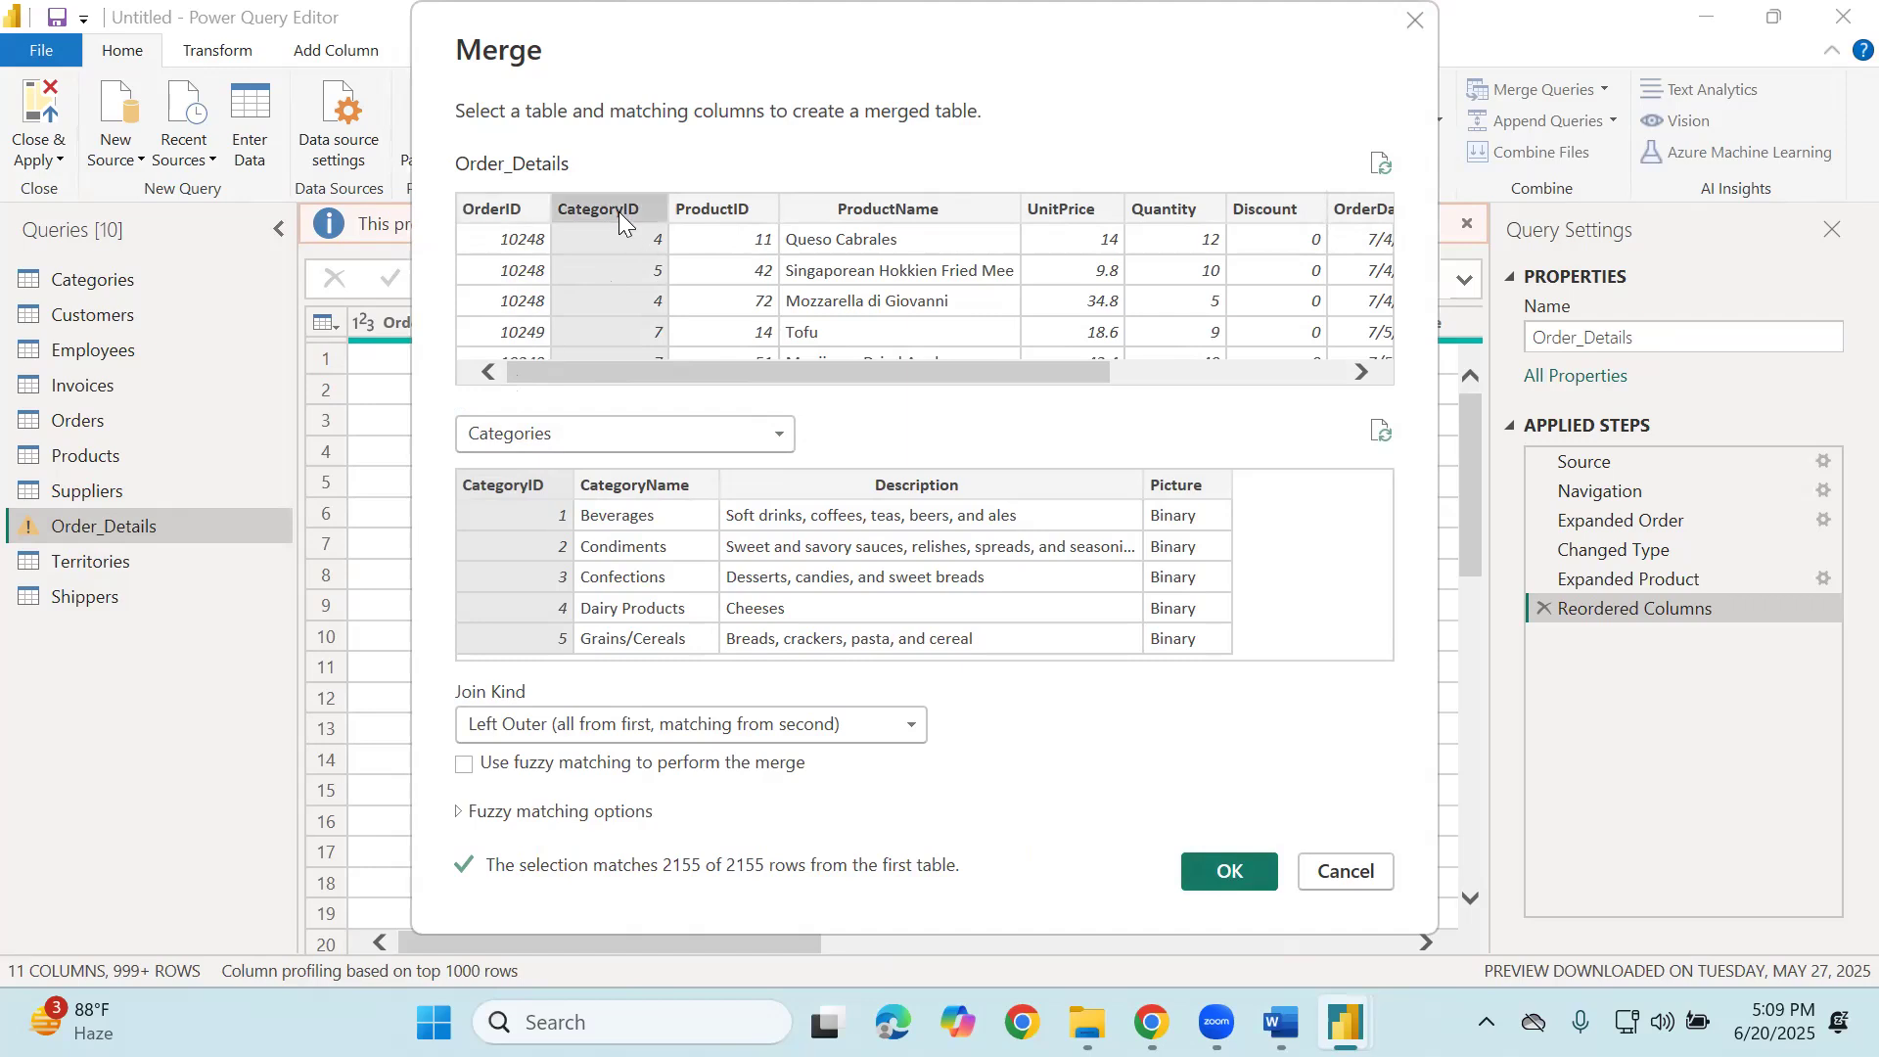
Complete the Left Outer merge on CategoryID and expand only CategoryName from the merged Categories column.
{"action": "left_click", "coordinate": [534, 490]}
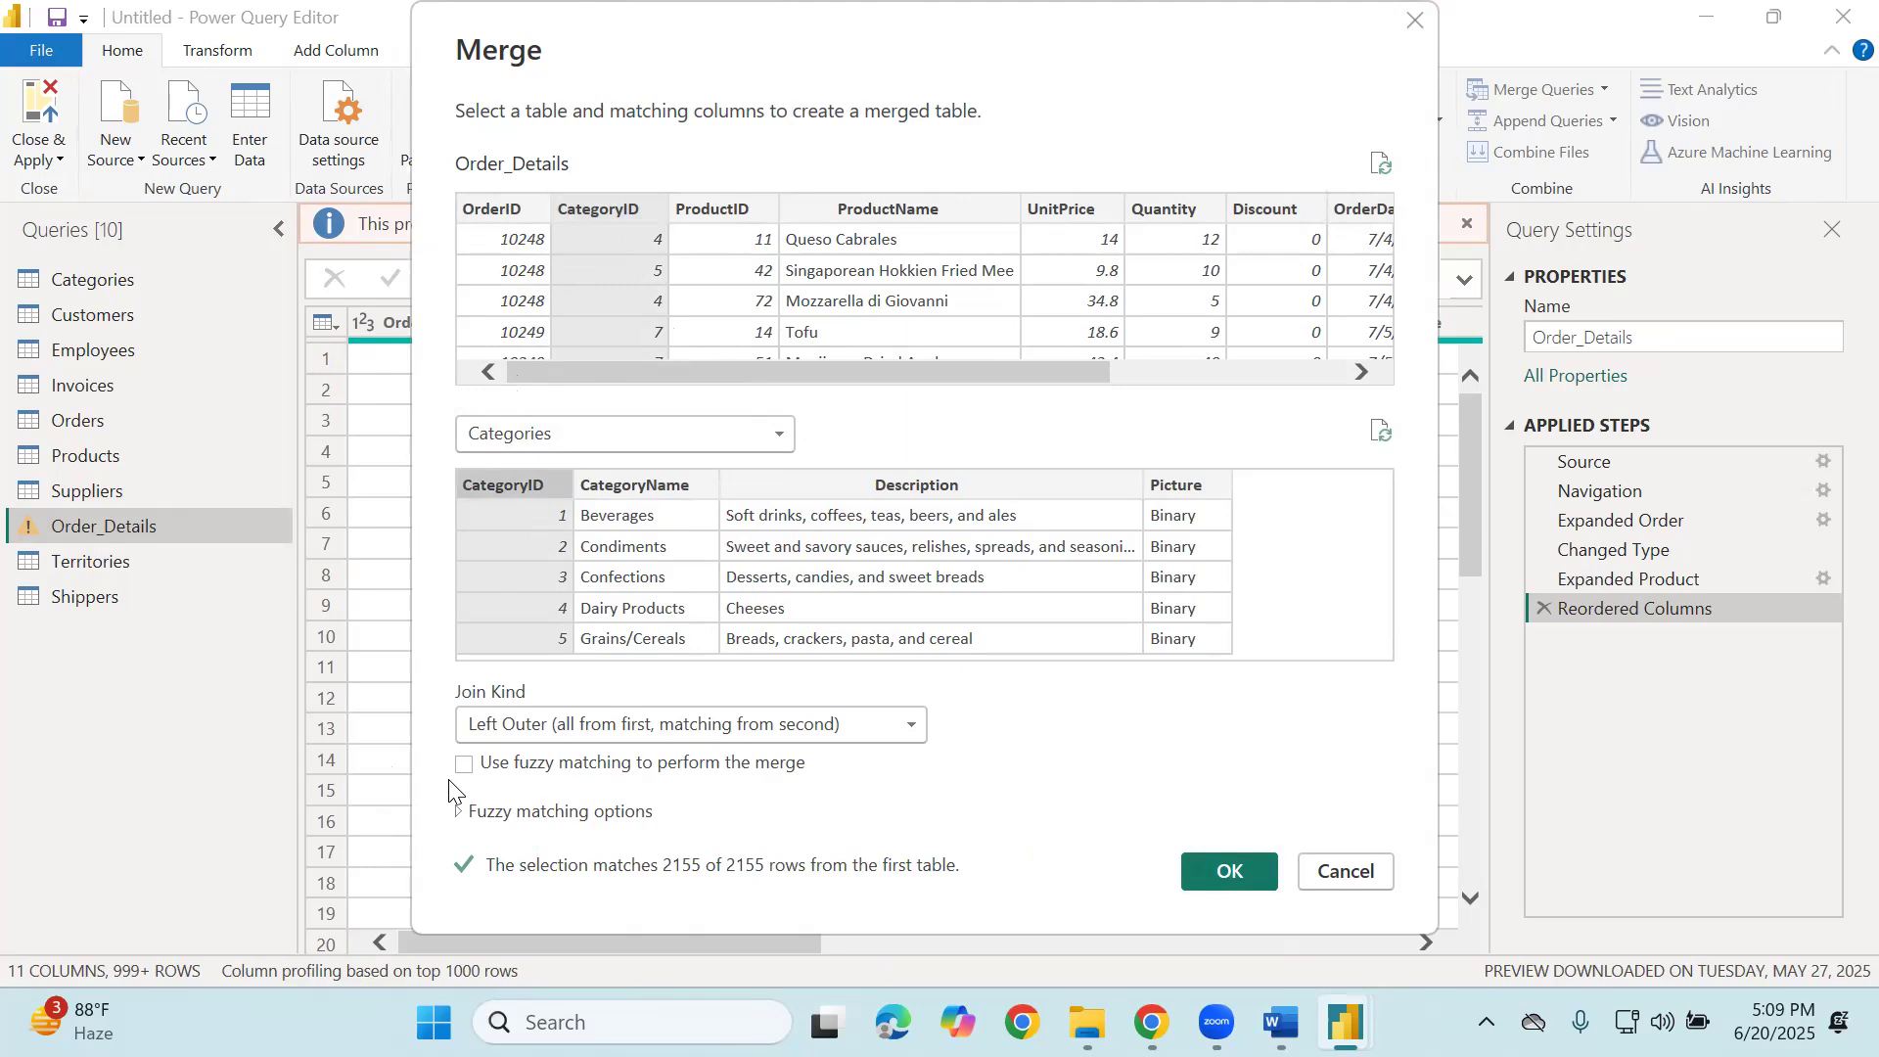
{"action": "left_click", "coordinate": [1223, 877]}
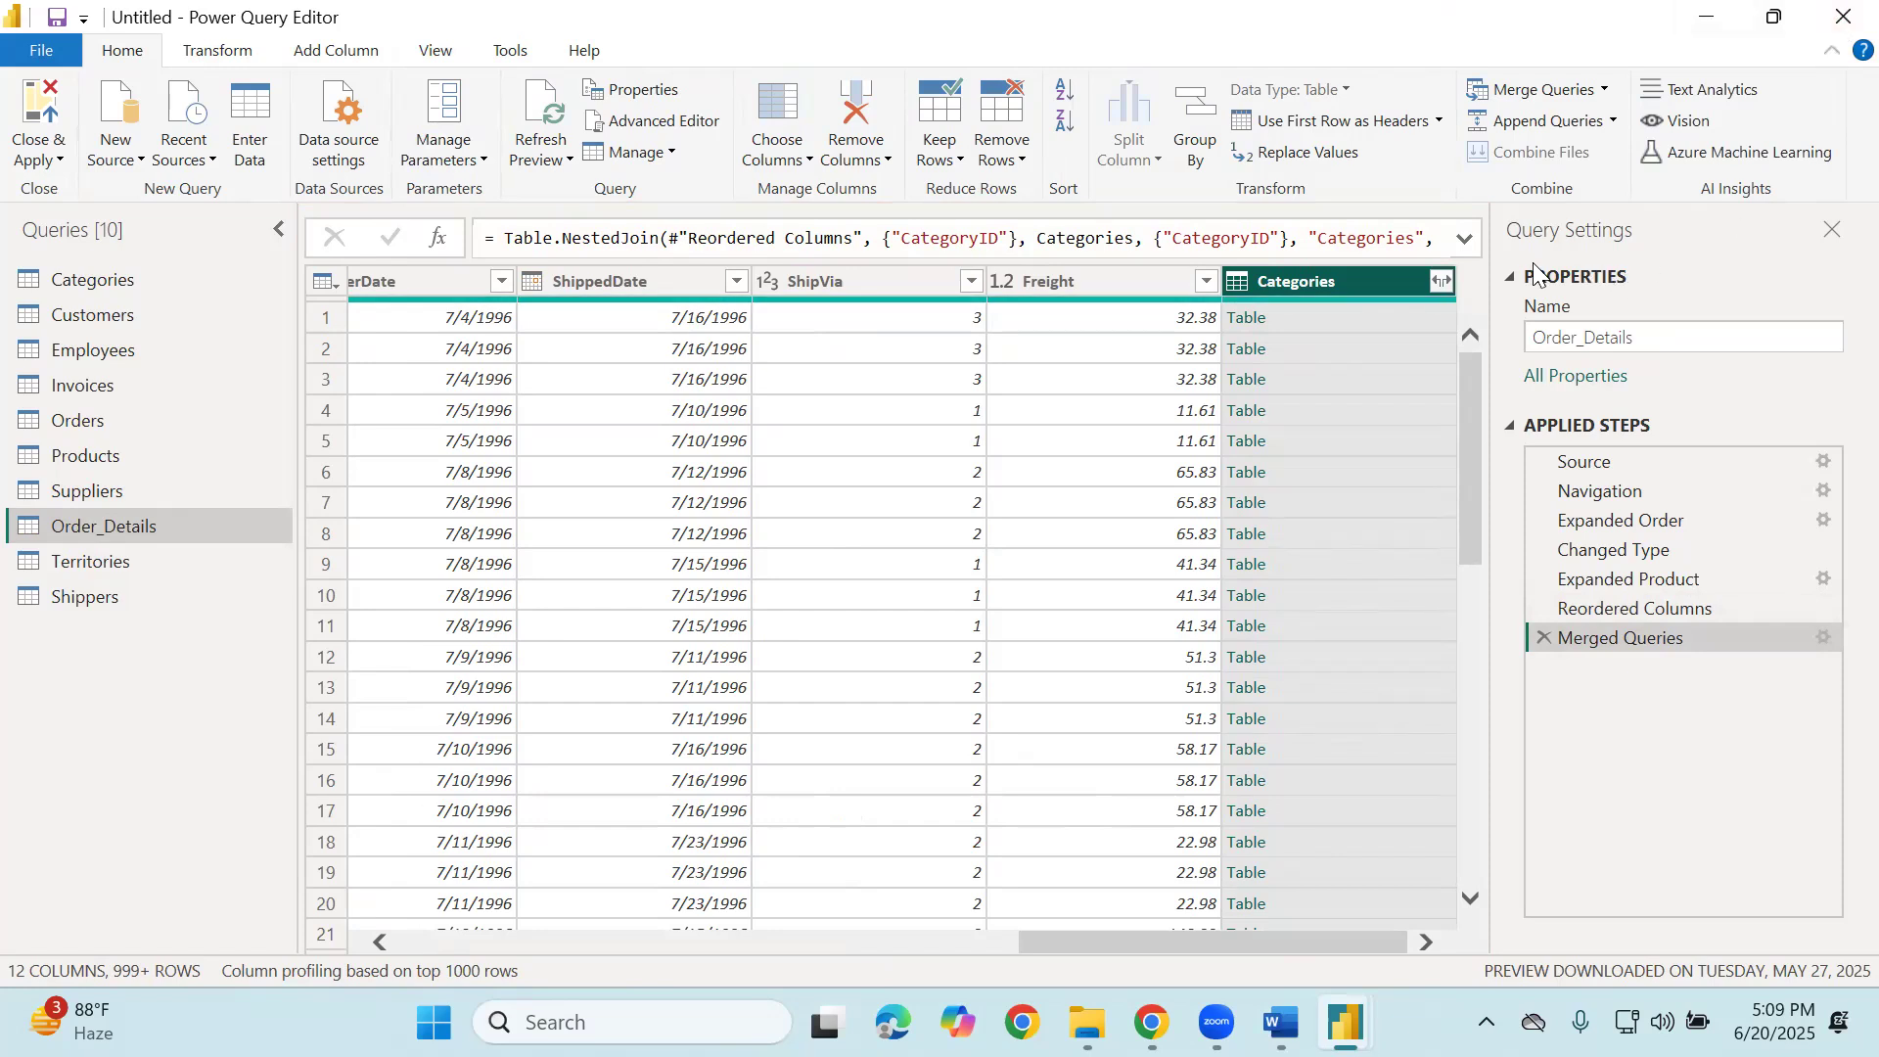
{"action": "left_click", "coordinate": [1442, 281]}
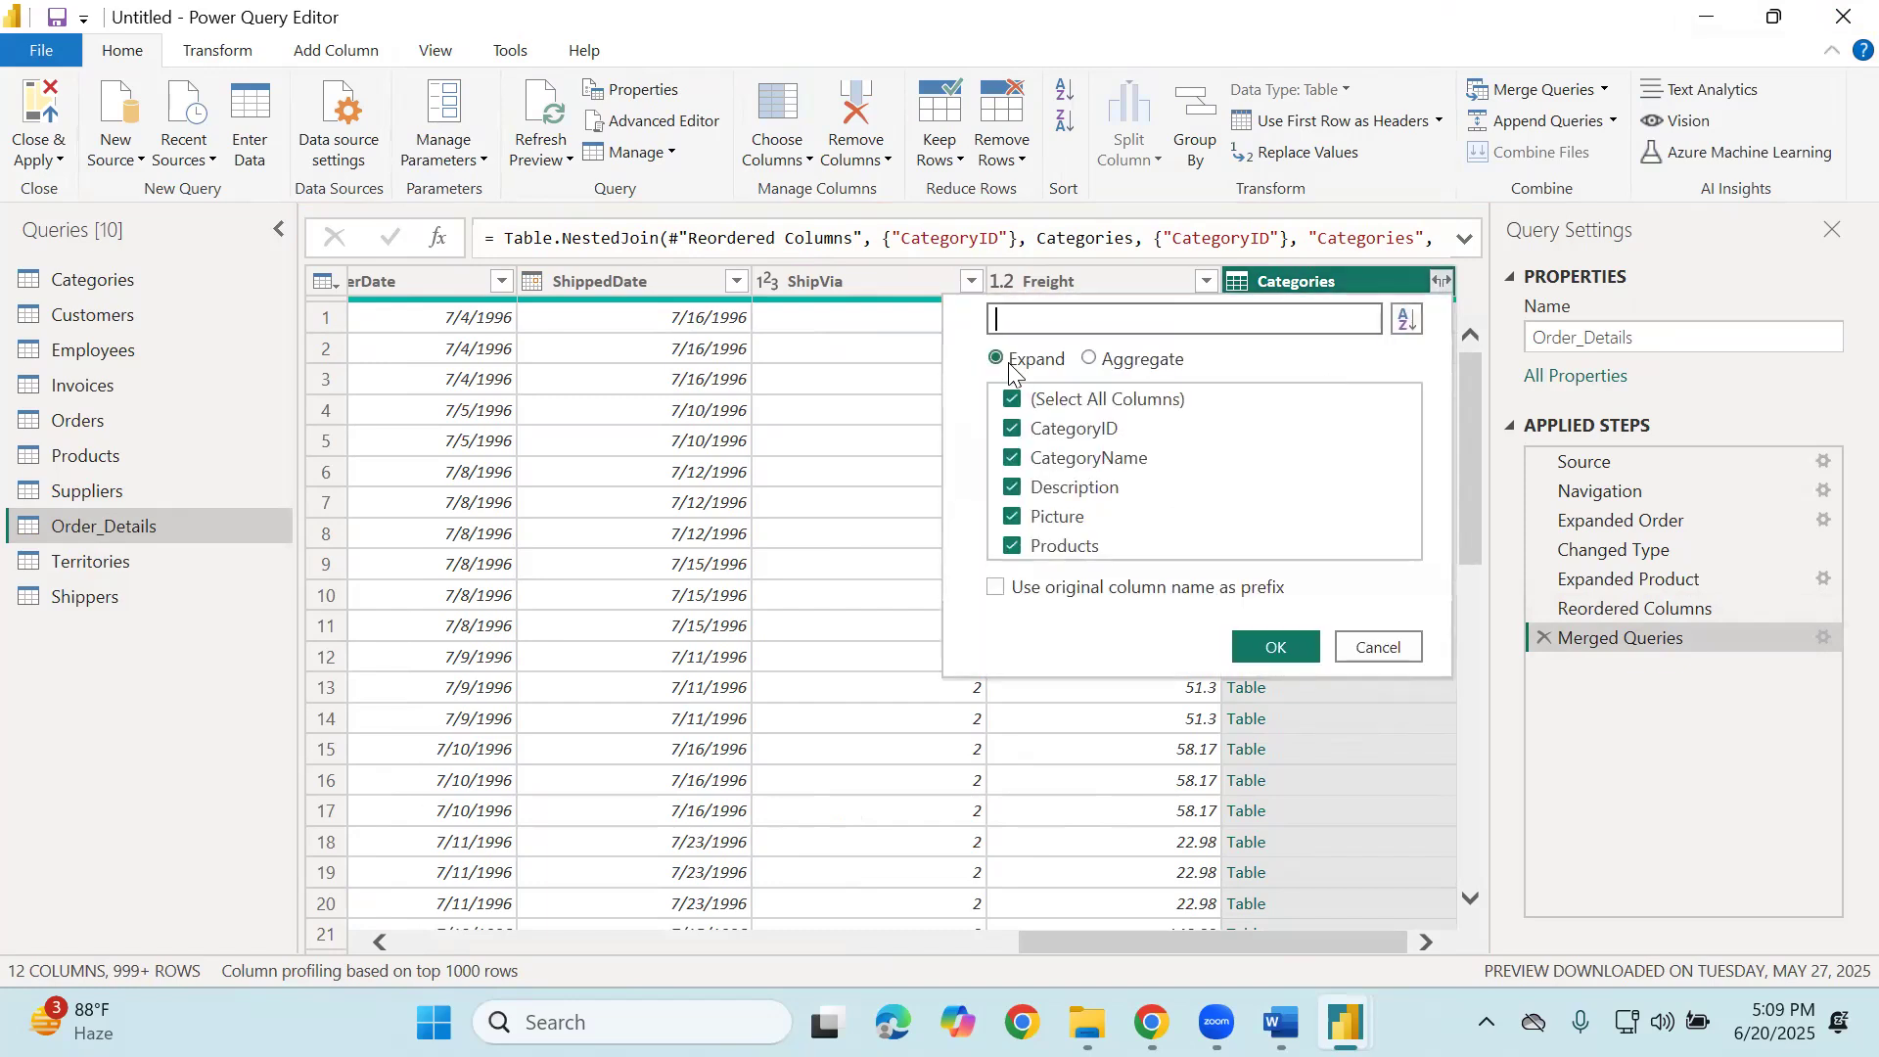
{"action": "left_click", "coordinate": [1013, 401]}
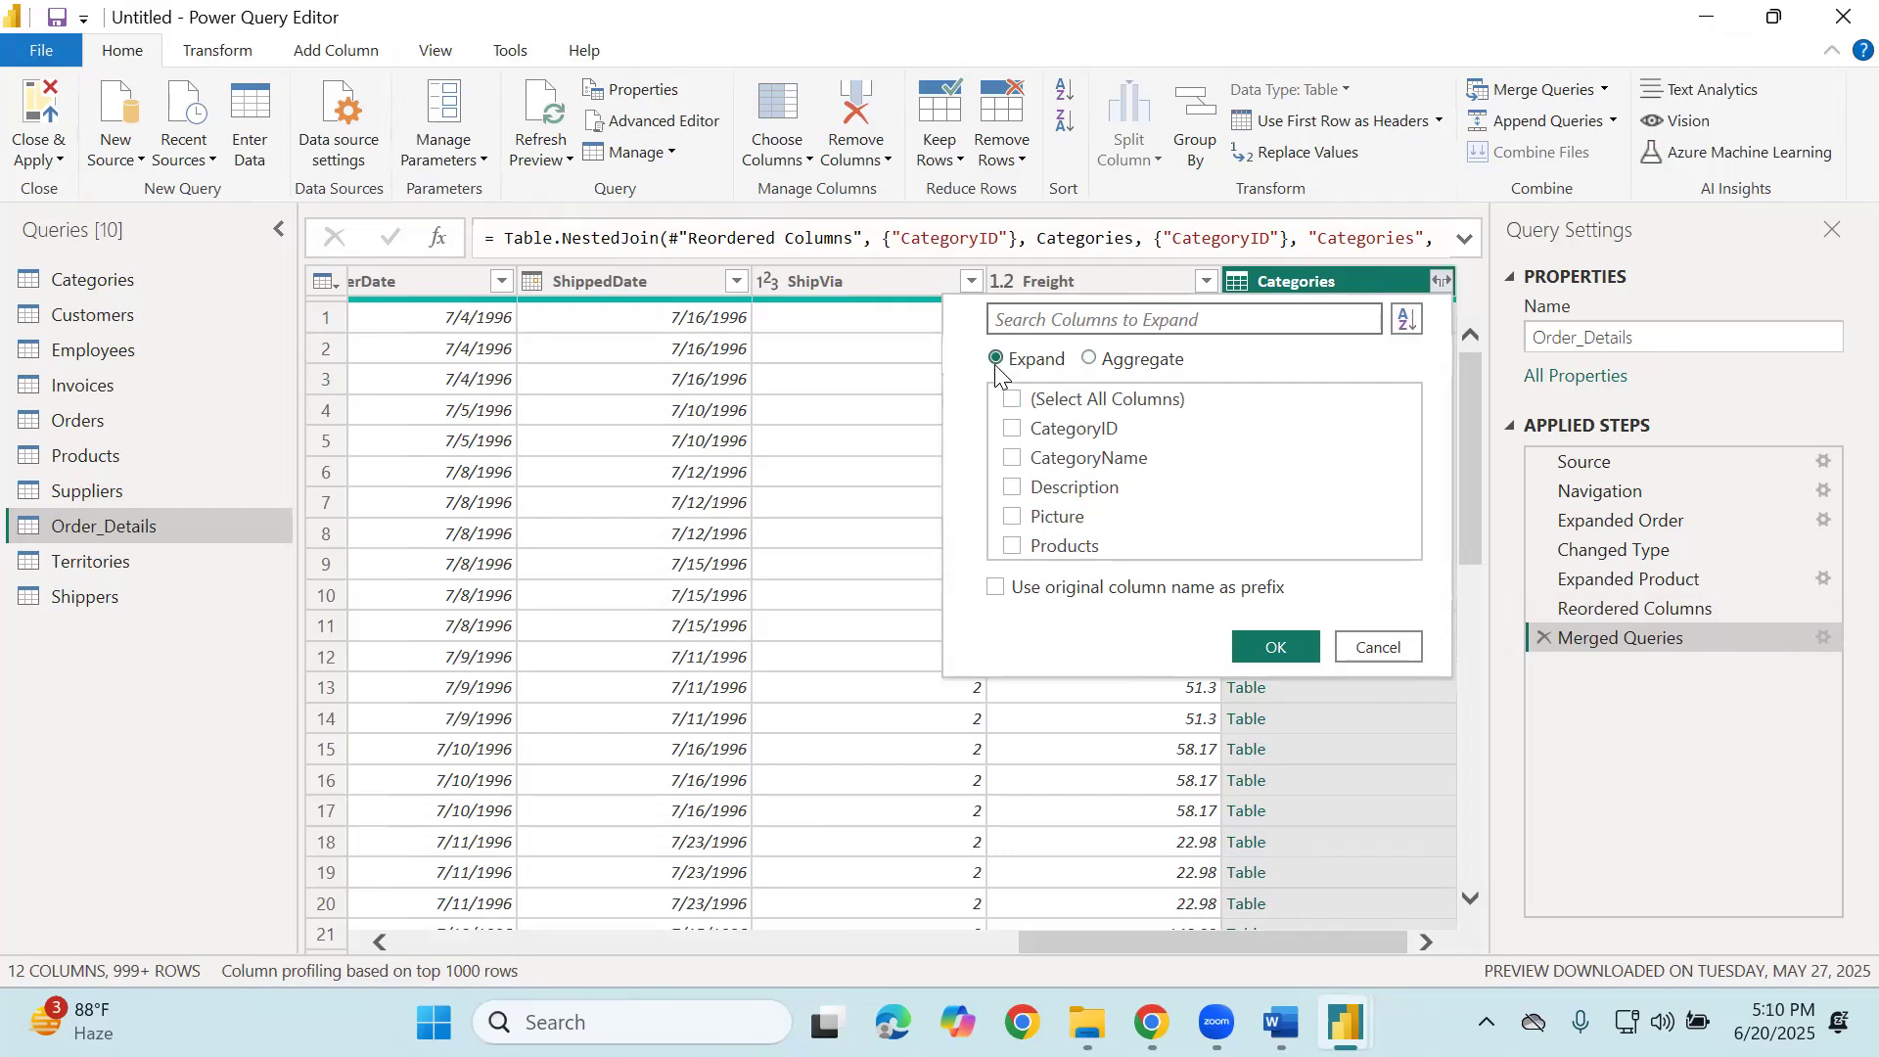
{"action": "left_click", "coordinate": [1011, 458]}
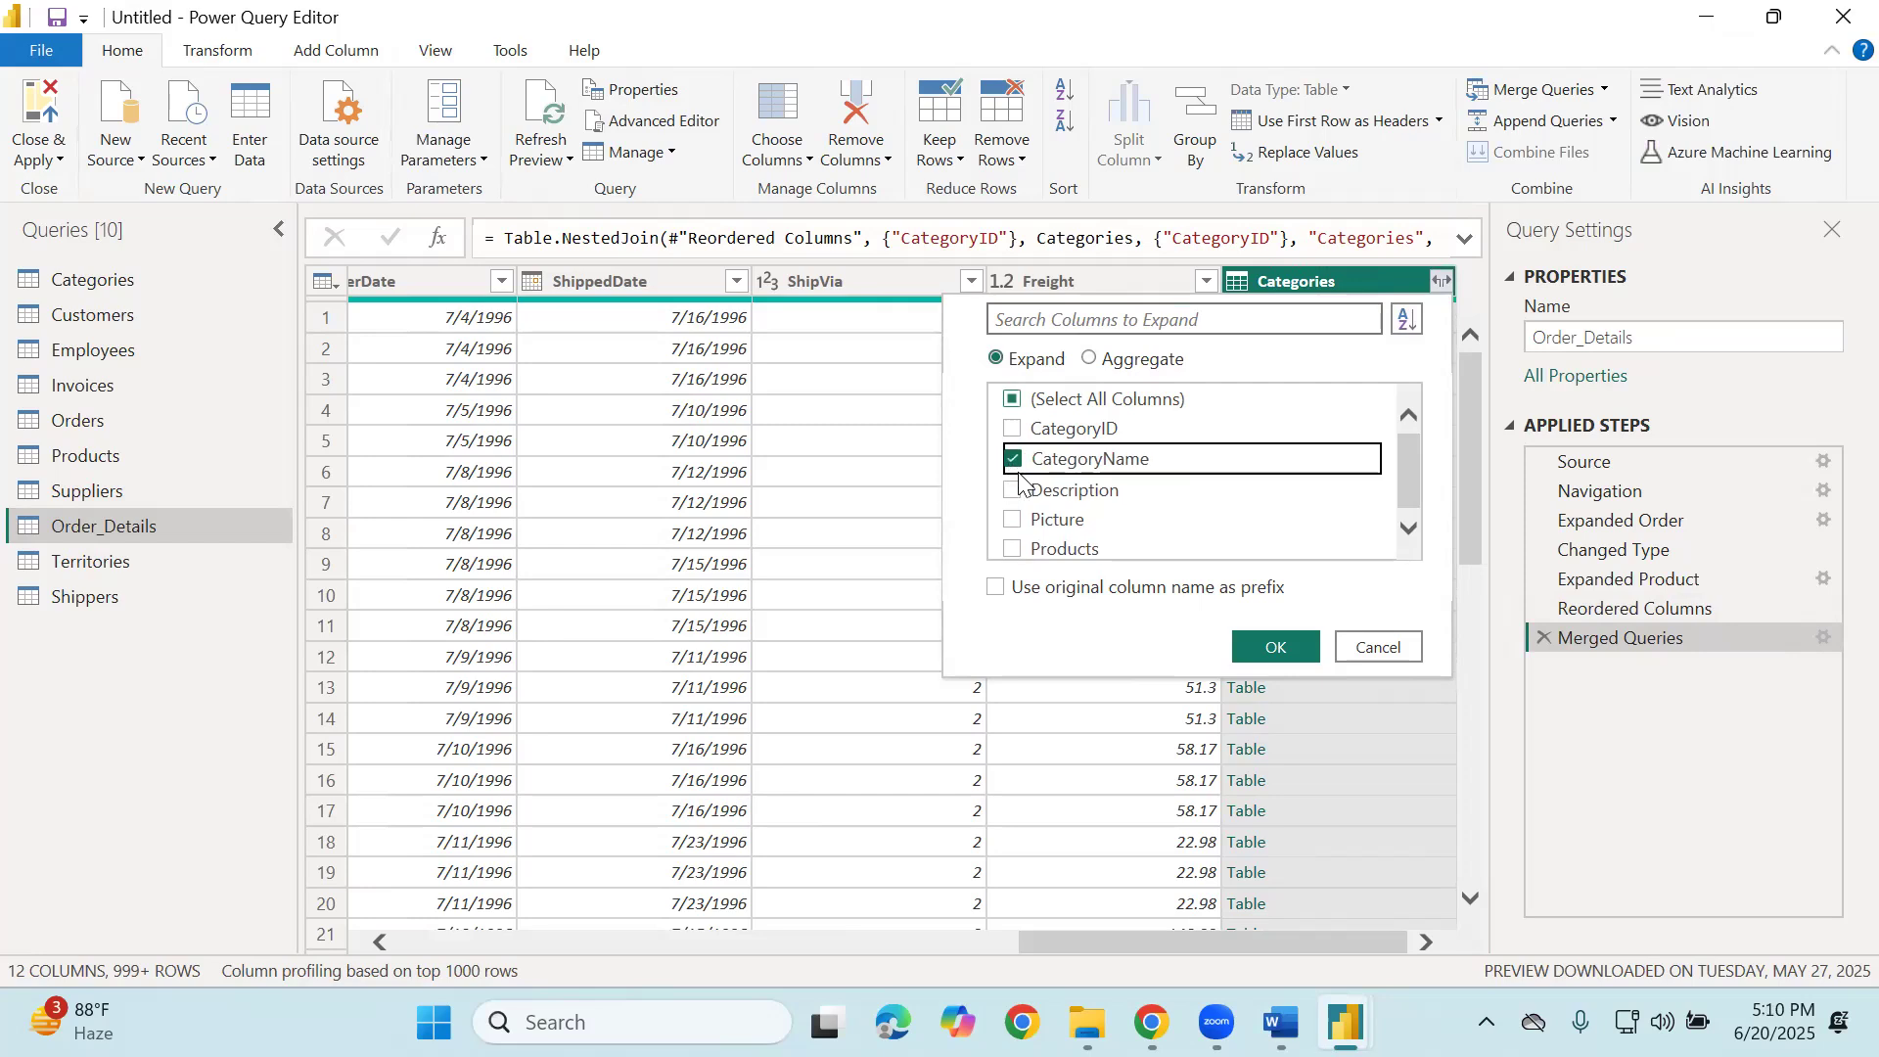
{"action": "left_click", "coordinate": [1246, 650]}
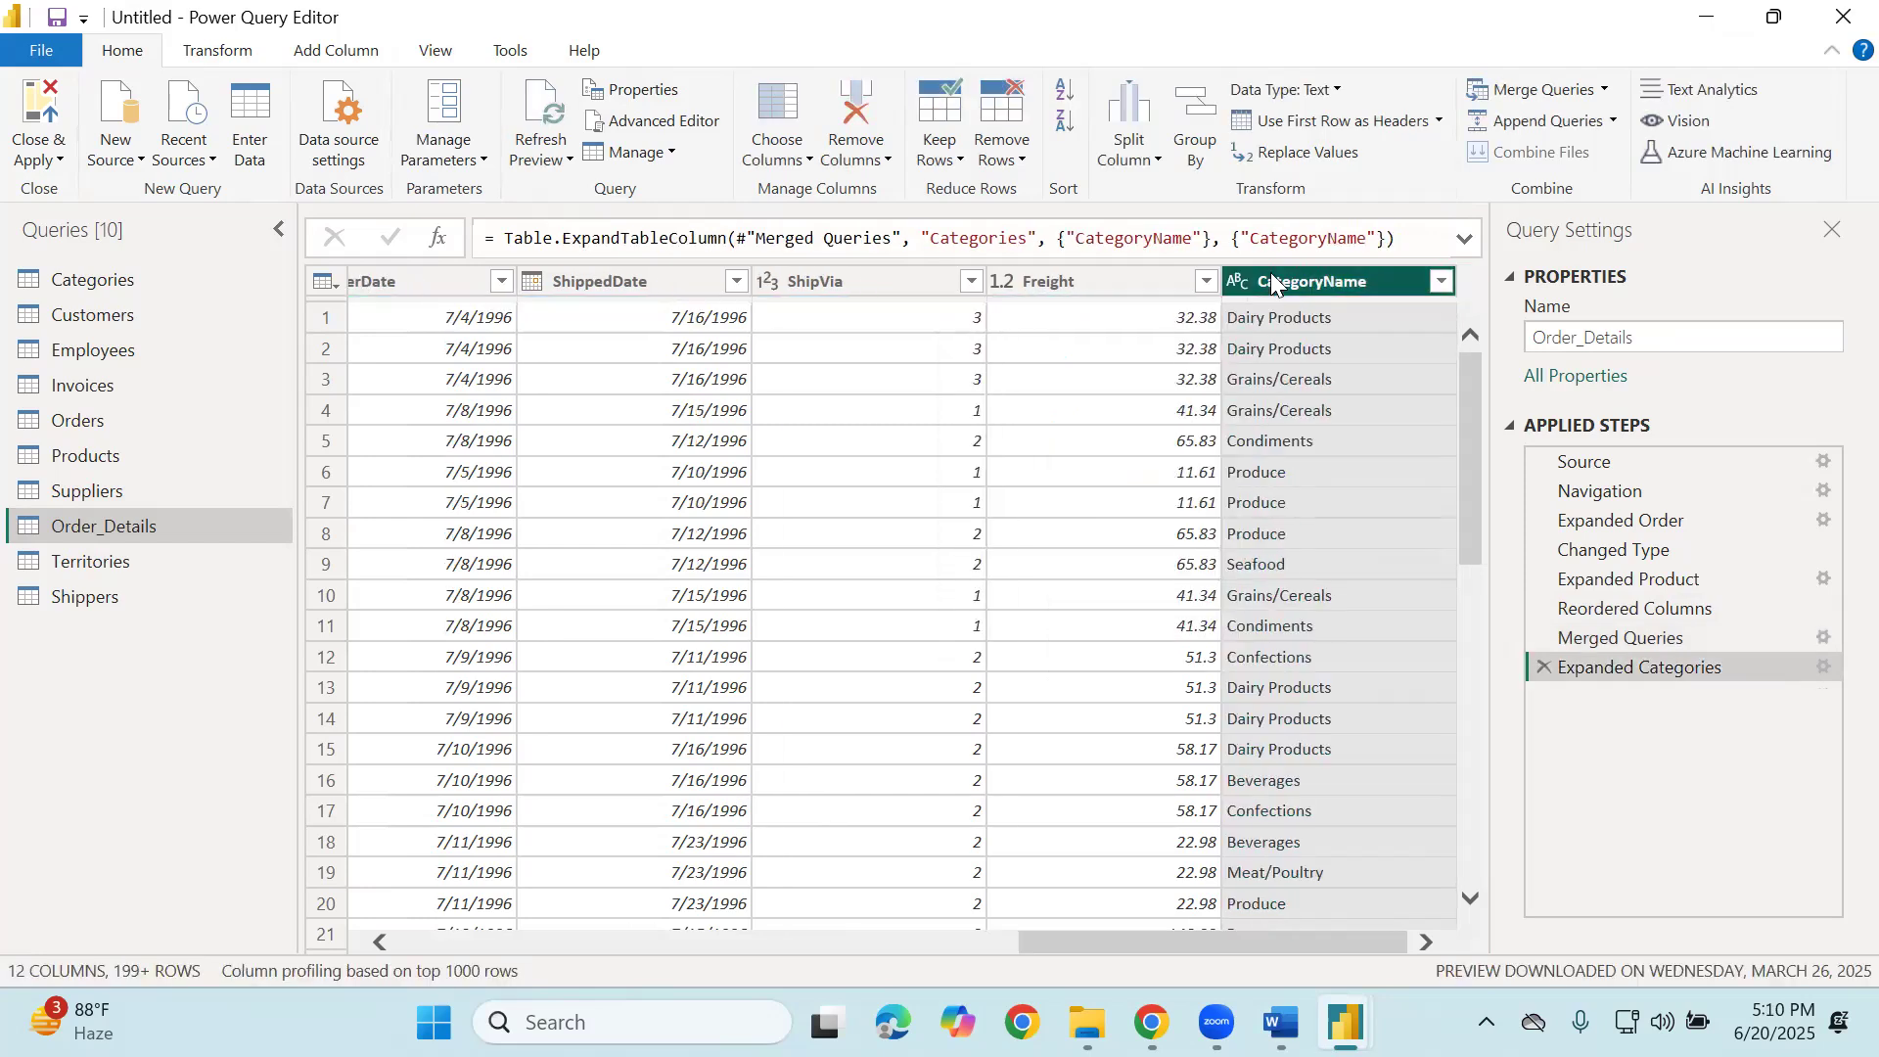
Move the CategoryName column in Order_Details to sit directly after CategoryID.
{"action": "left_click_drag", "start_coordinate": [1272, 293], "coordinate": [14, 341]}
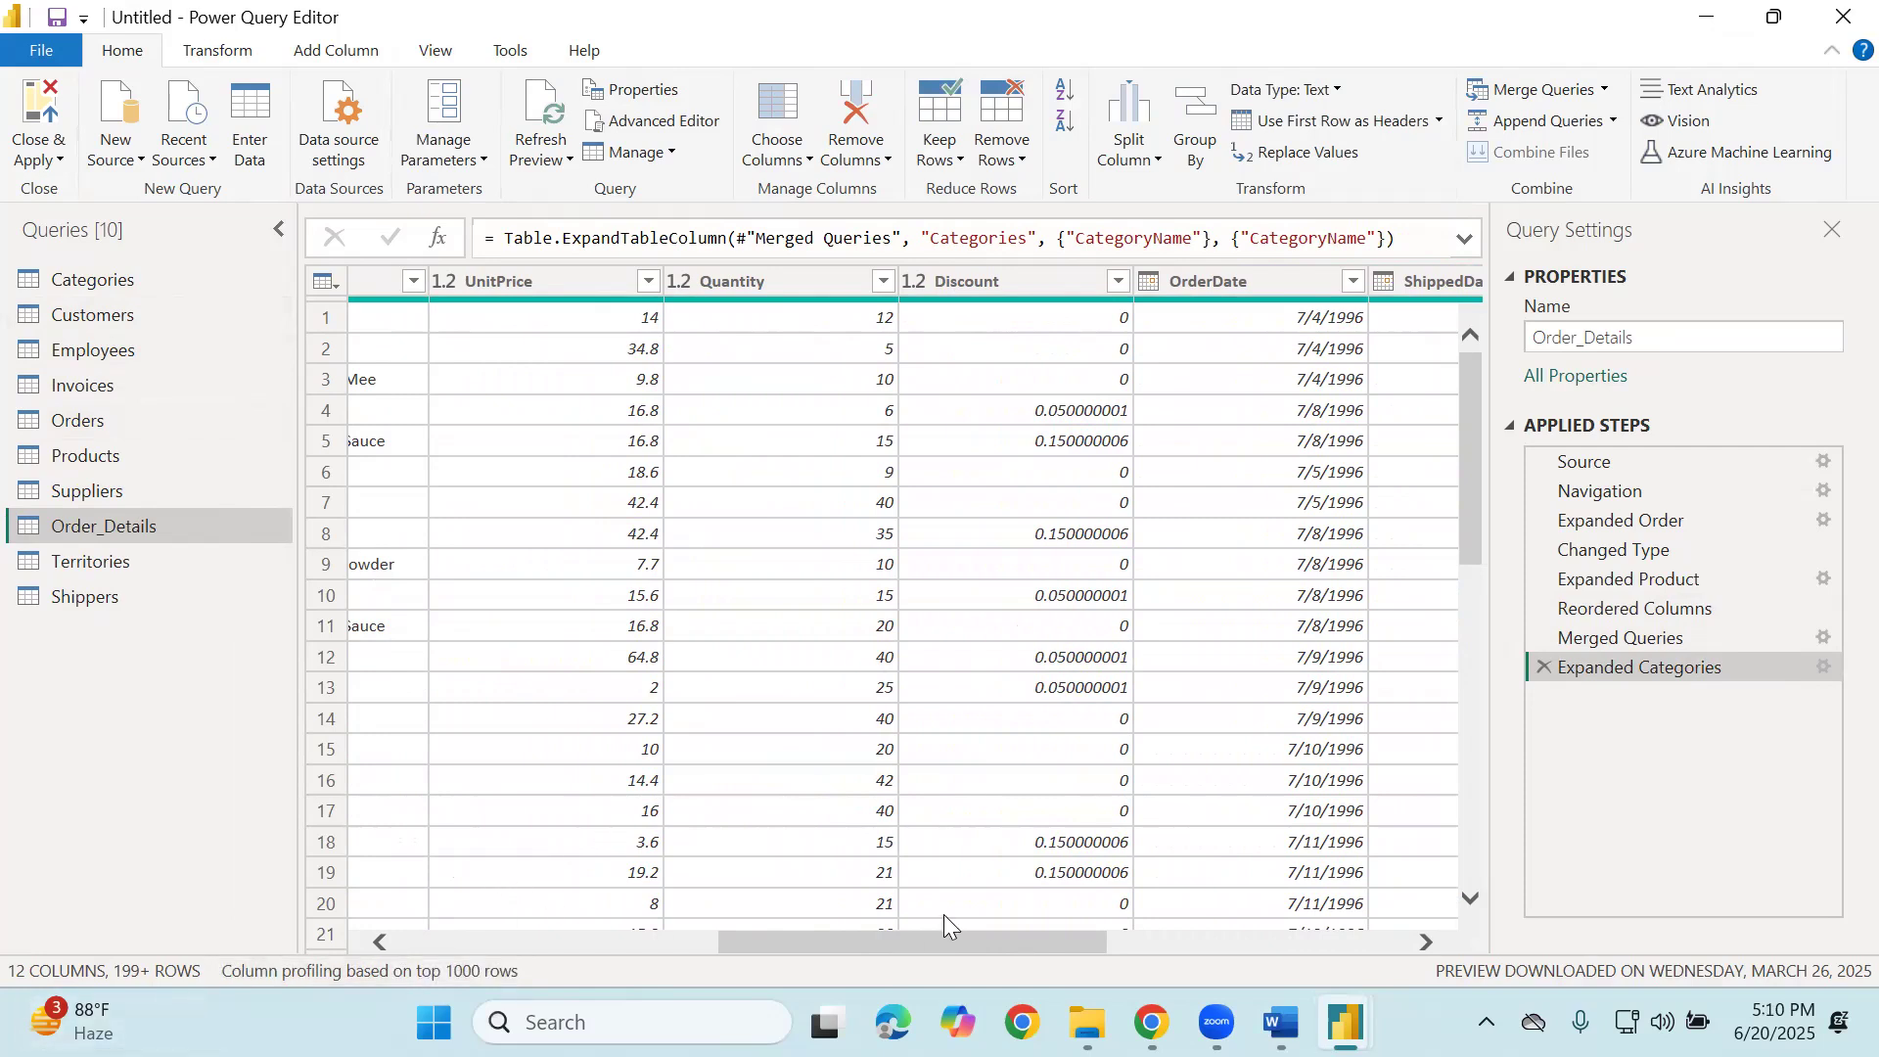
{"action": "left_click_drag", "start_coordinate": [927, 944], "coordinate": [1375, 906]}
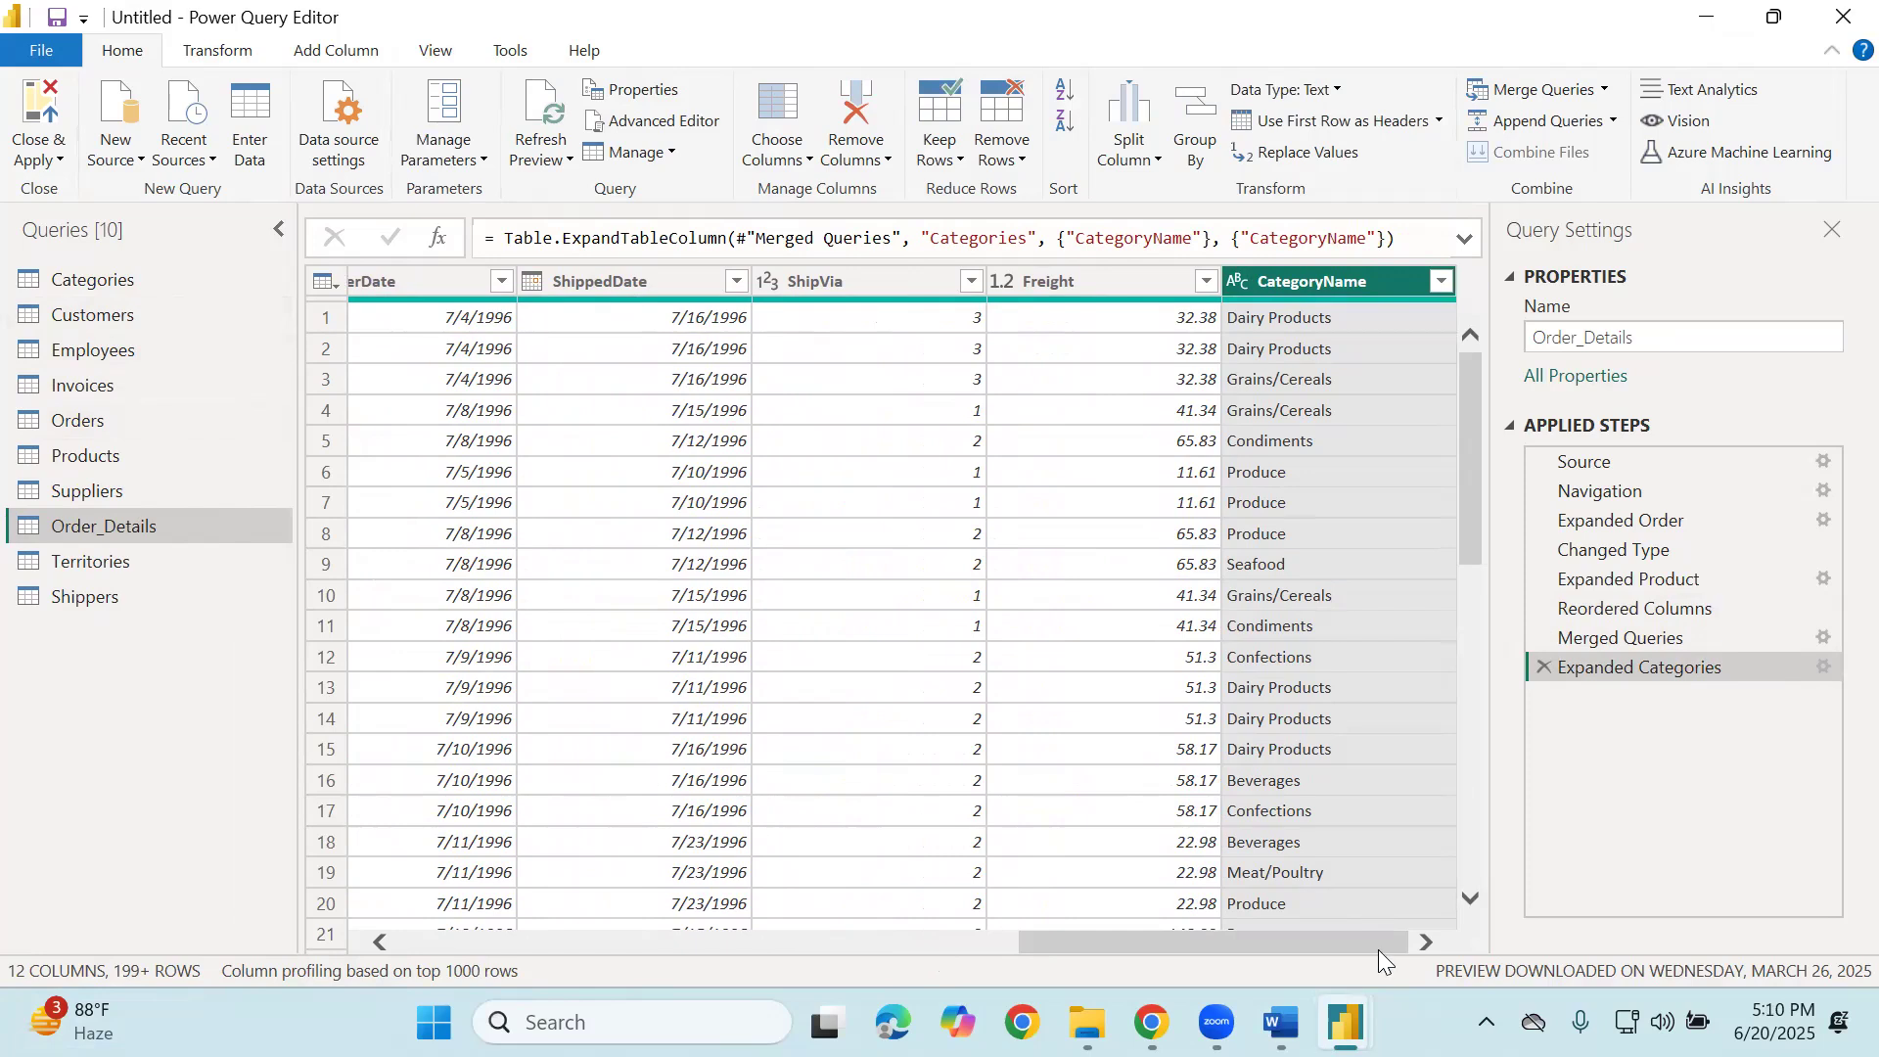
{"action": "left_click_drag", "start_coordinate": [1311, 281], "coordinate": [744, 286]}
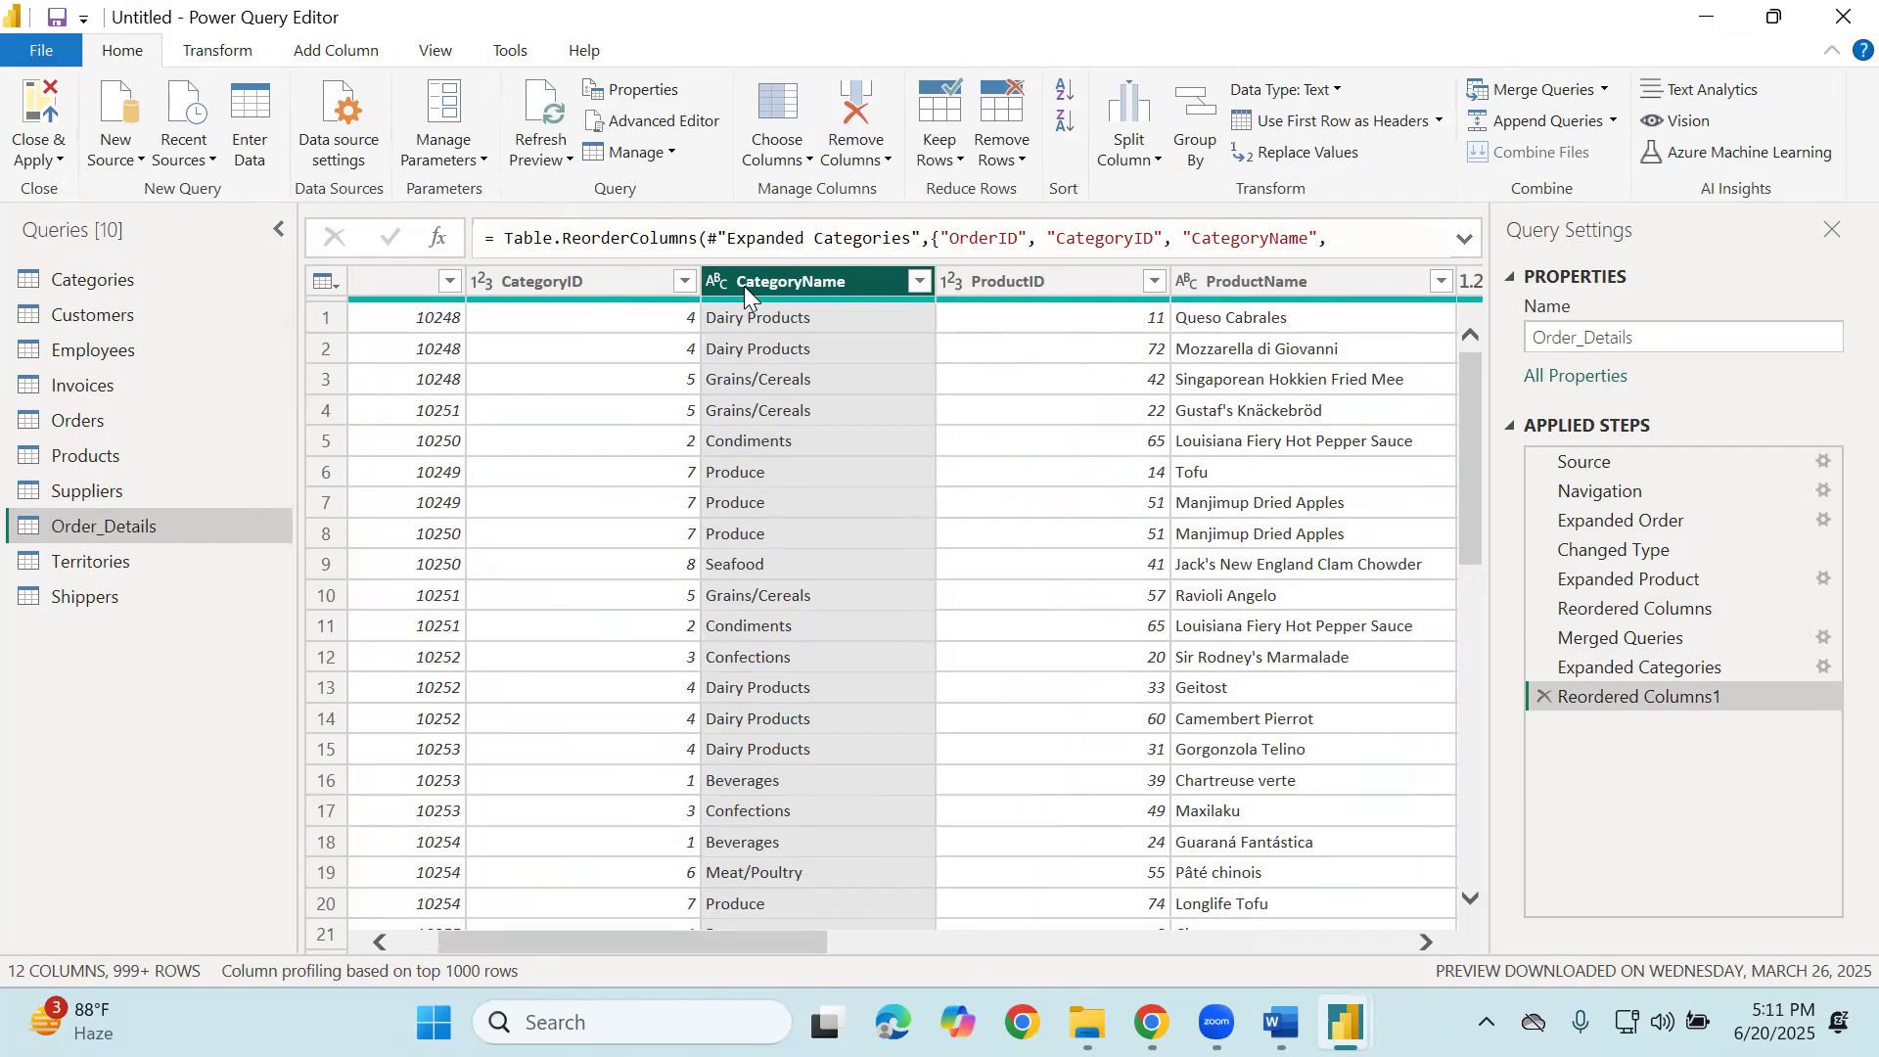
Look over the Customers query and review the reordered columns of Order_Details through to Freight.
{"action": "left_click", "coordinate": [162, 321]}
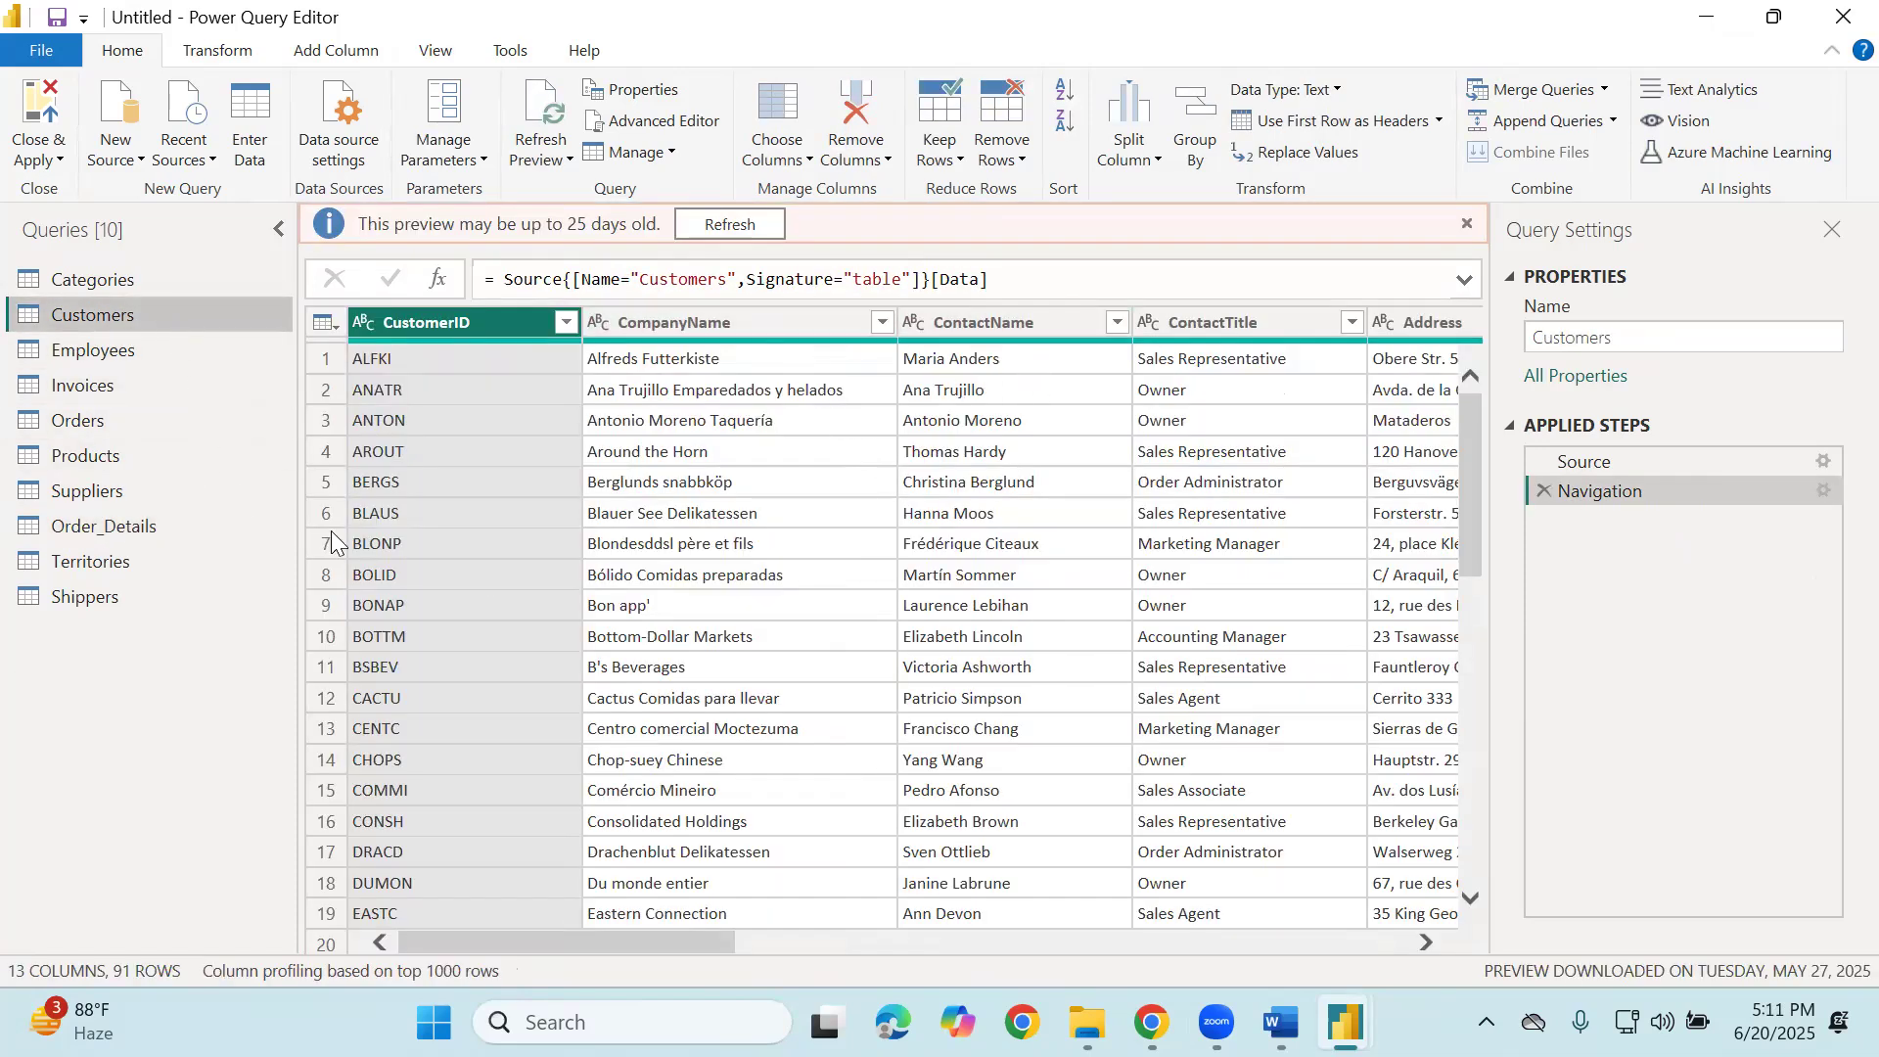
{"action": "left_click", "coordinate": [154, 519]}
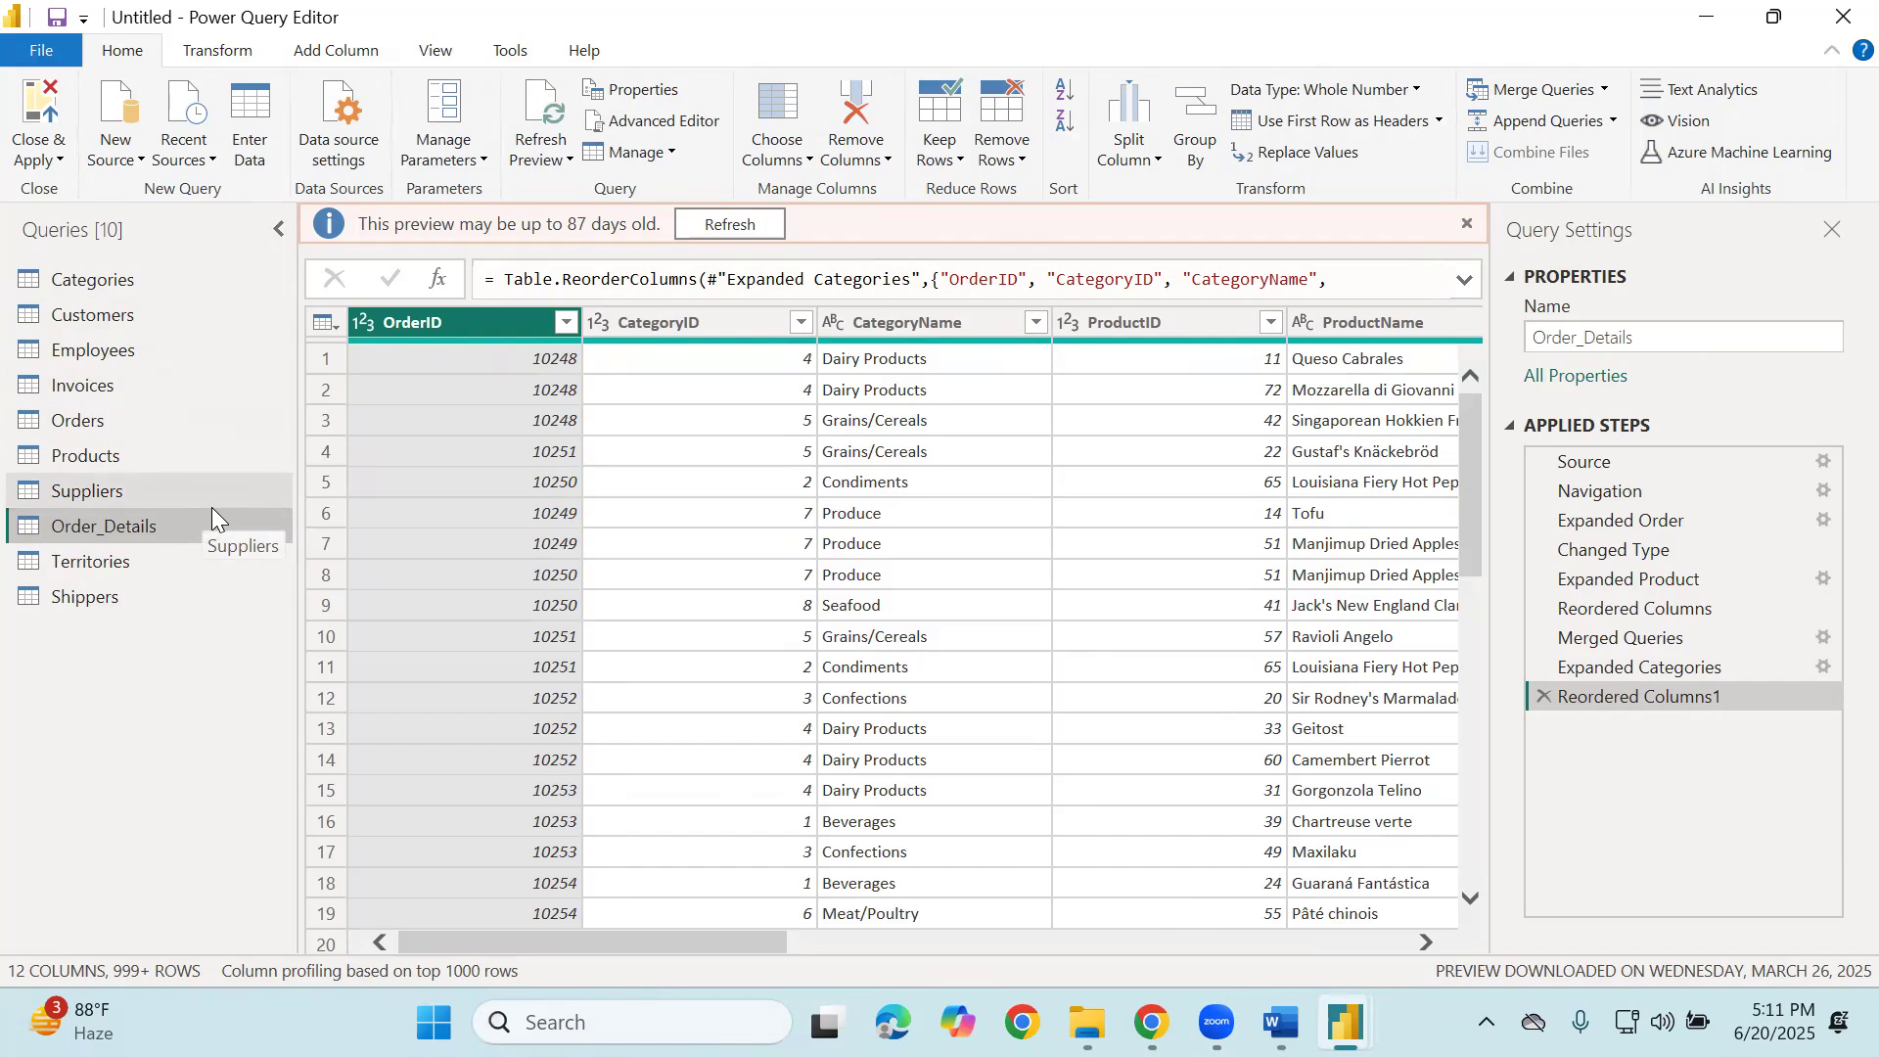
{"action": "left_click_drag", "start_coordinate": [671, 947], "coordinate": [163, 833]}
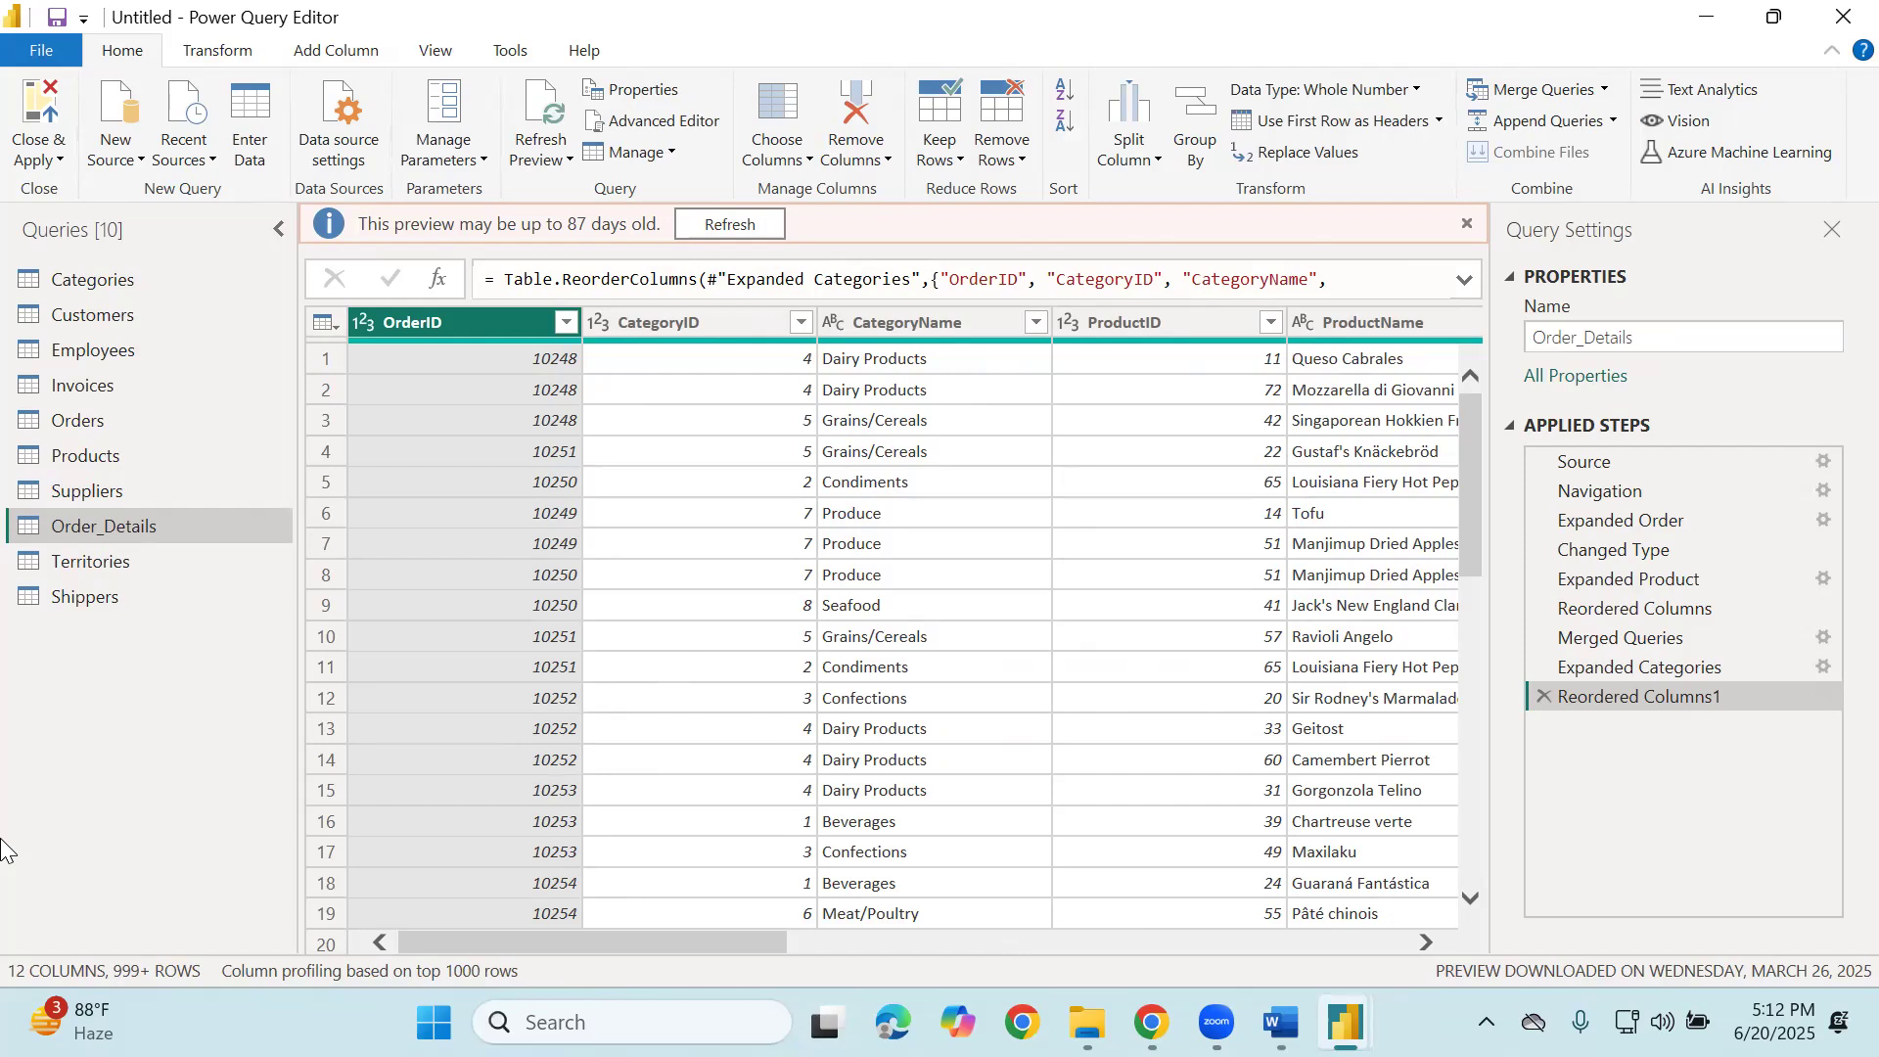
{"action": "mouse_move", "coordinate": [79, 1022]}
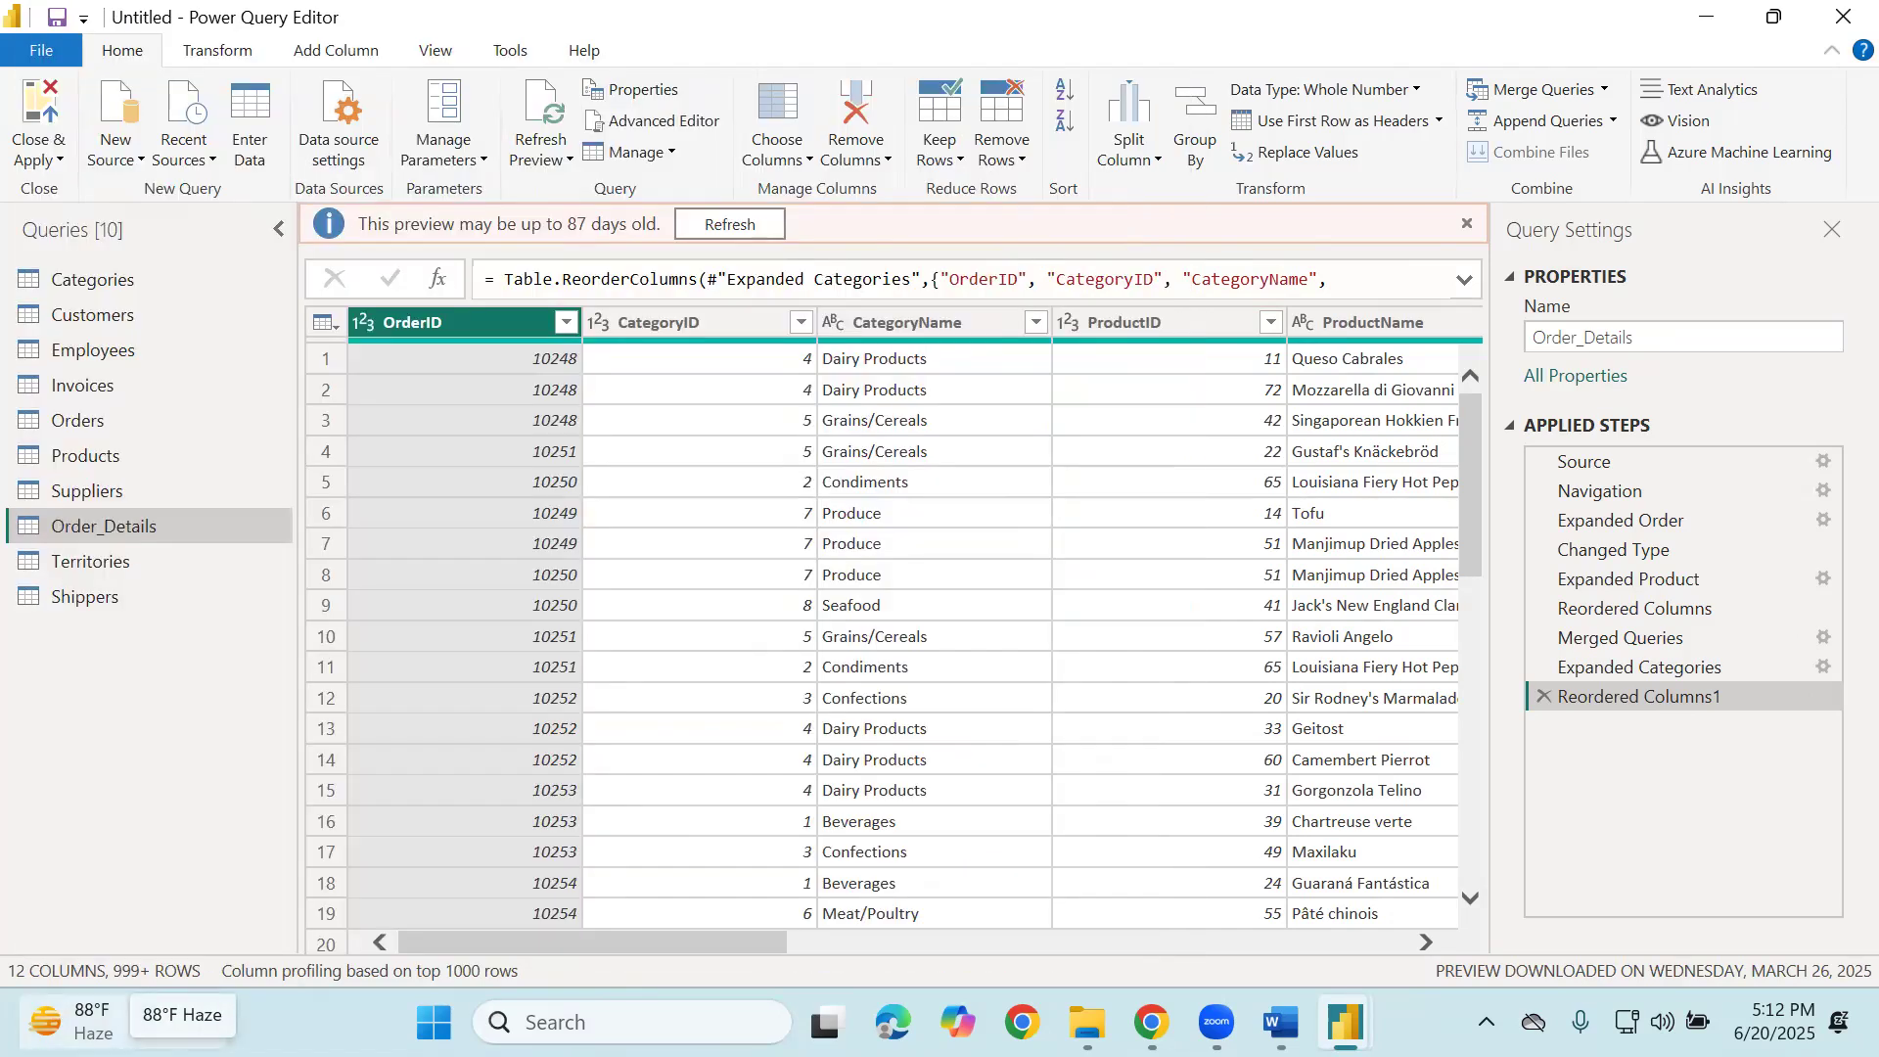
{"action": "left_click_drag", "start_coordinate": [472, 949], "coordinate": [1251, 982]}
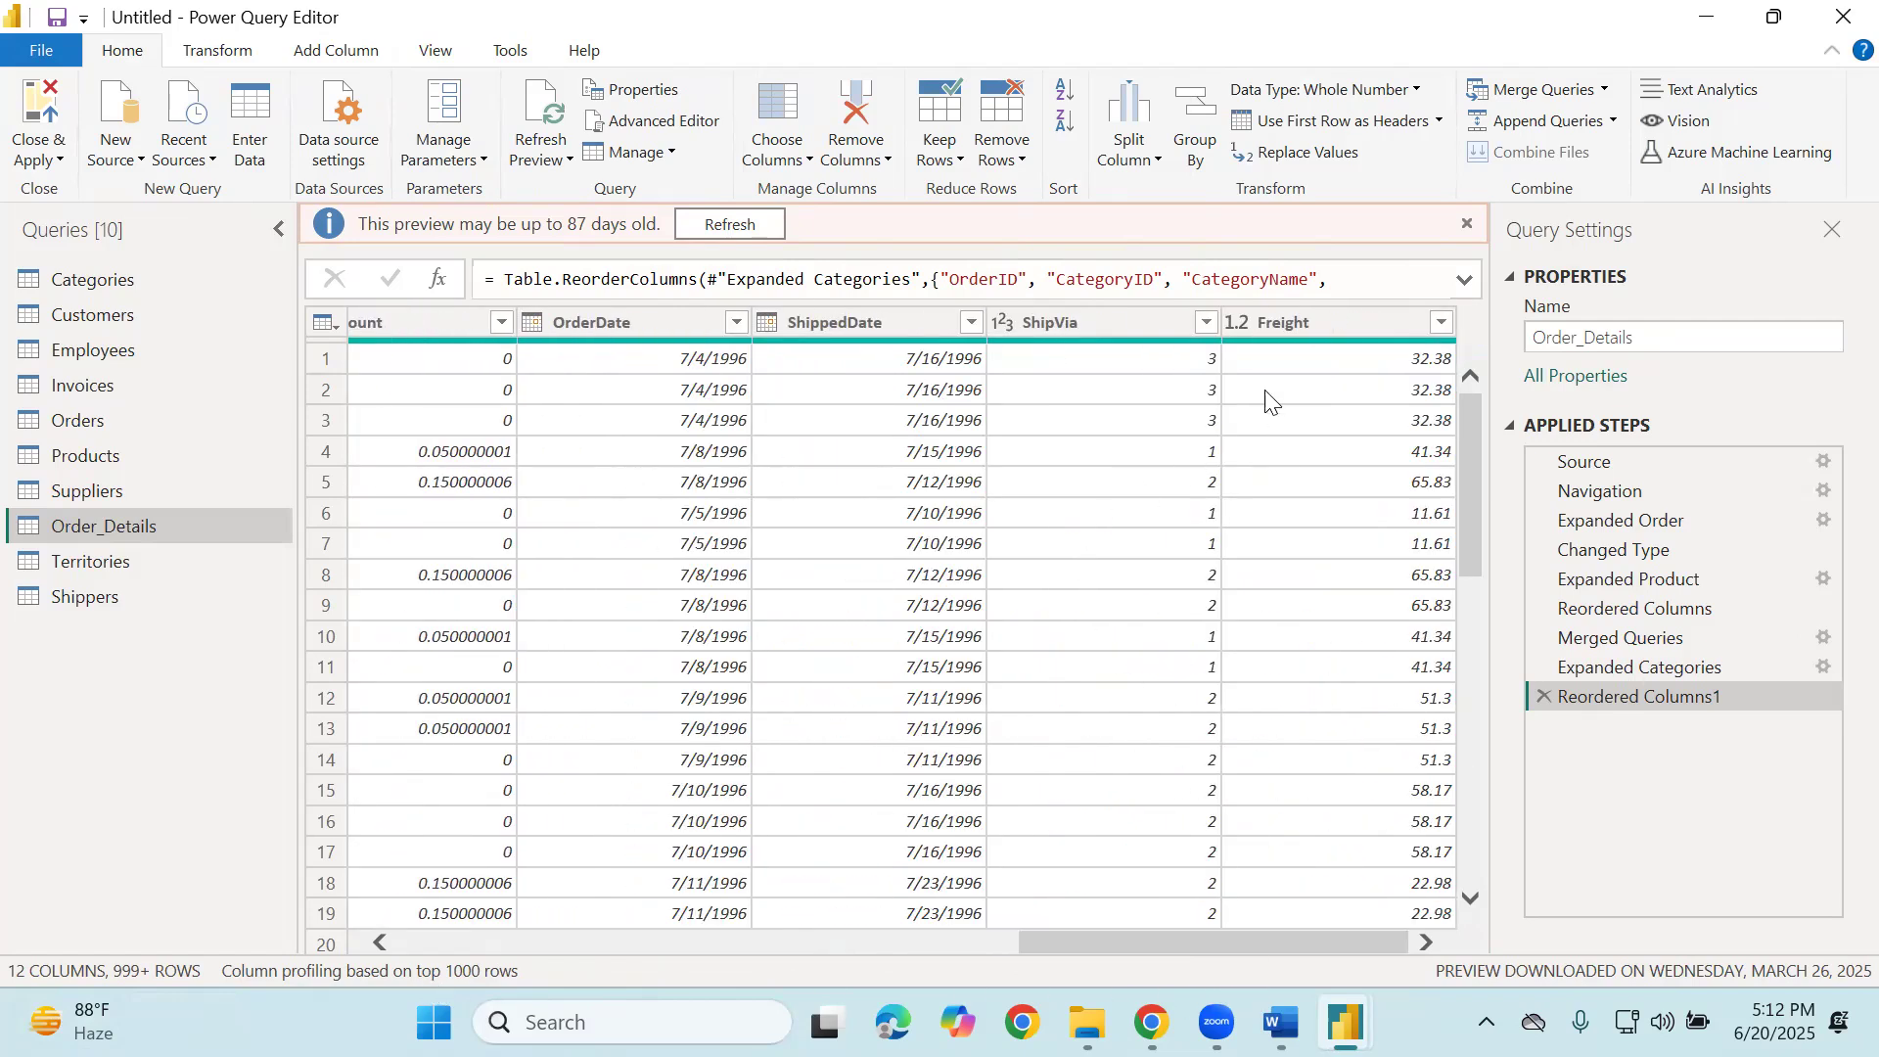
Examine the UnitPrice, Quantity and Discount columns in Order_Details.
{"action": "left_click_drag", "start_coordinate": [1092, 945], "coordinate": [841, 963]}
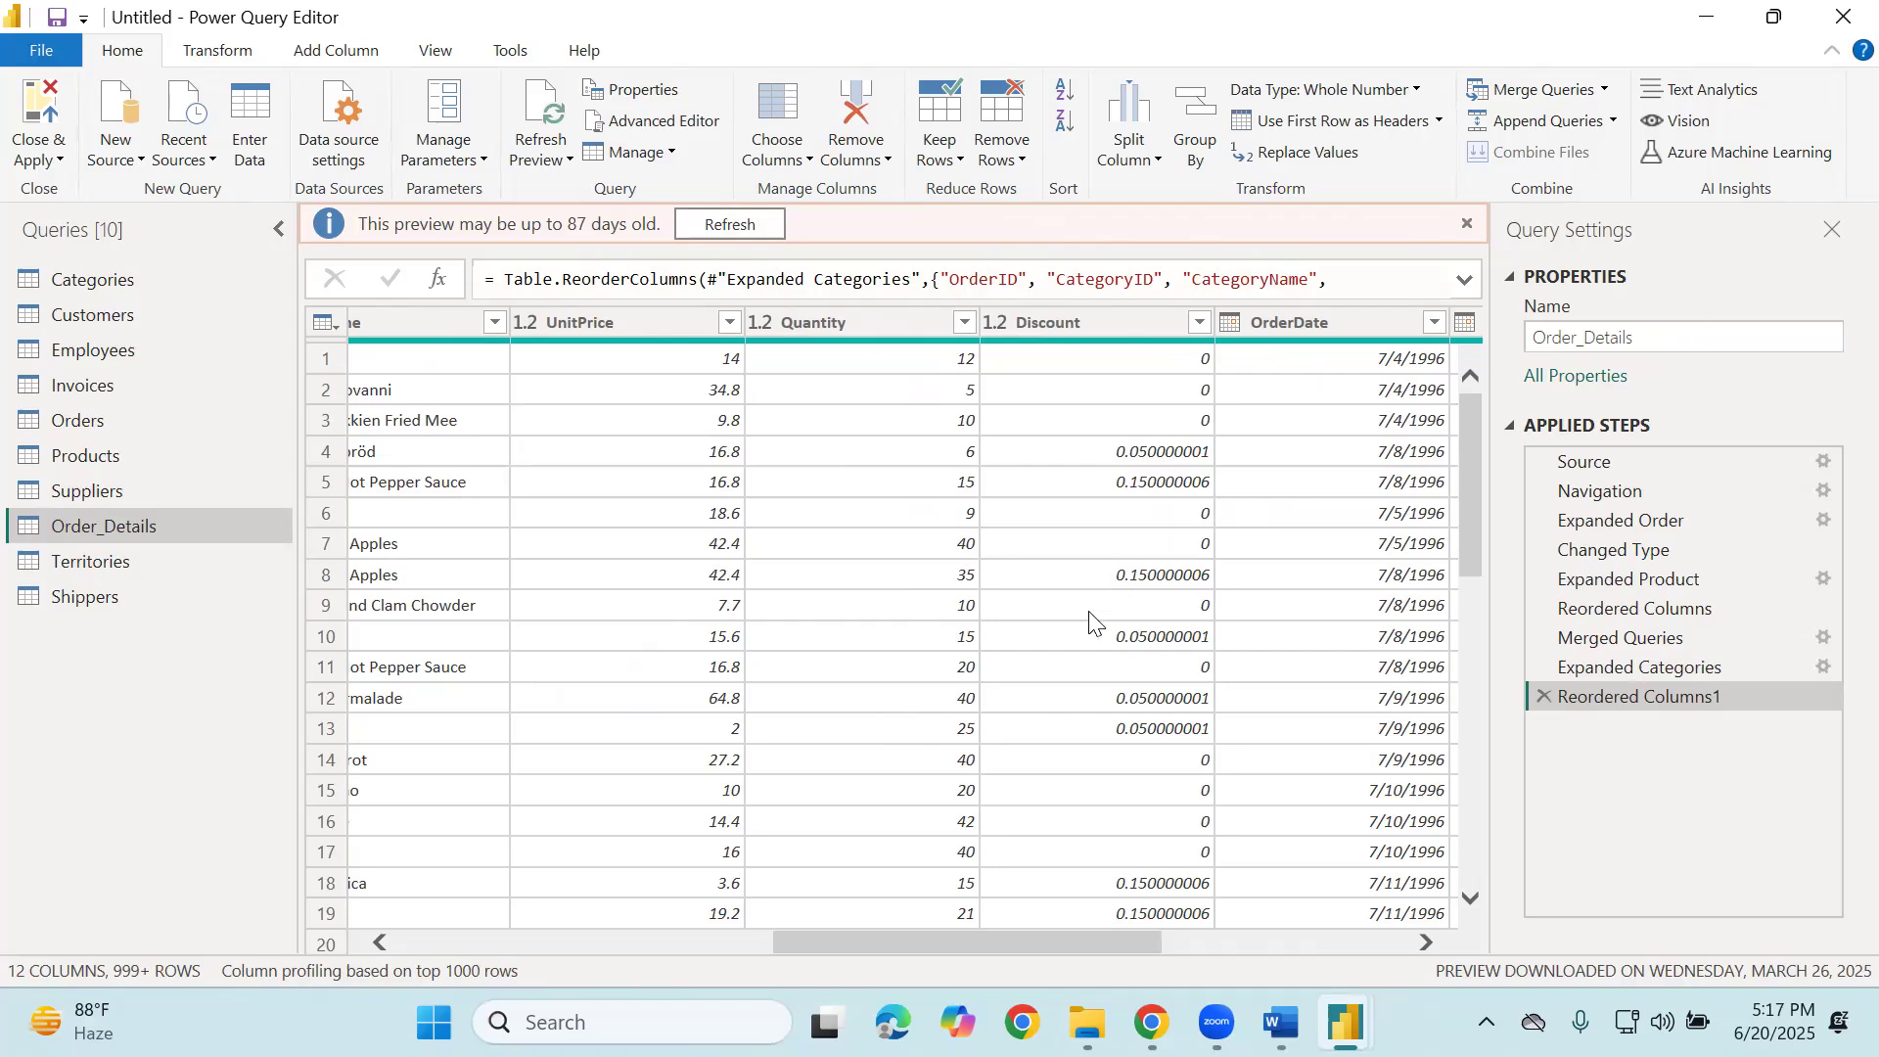
{"action": "left_click", "coordinate": [616, 319]}
{"action": "left_click", "coordinate": [861, 321]}
{"action": "left_click", "coordinate": [646, 323]}
{"action": "left_click", "coordinate": [900, 324]}
{"action": "left_click", "coordinate": [1055, 339]}
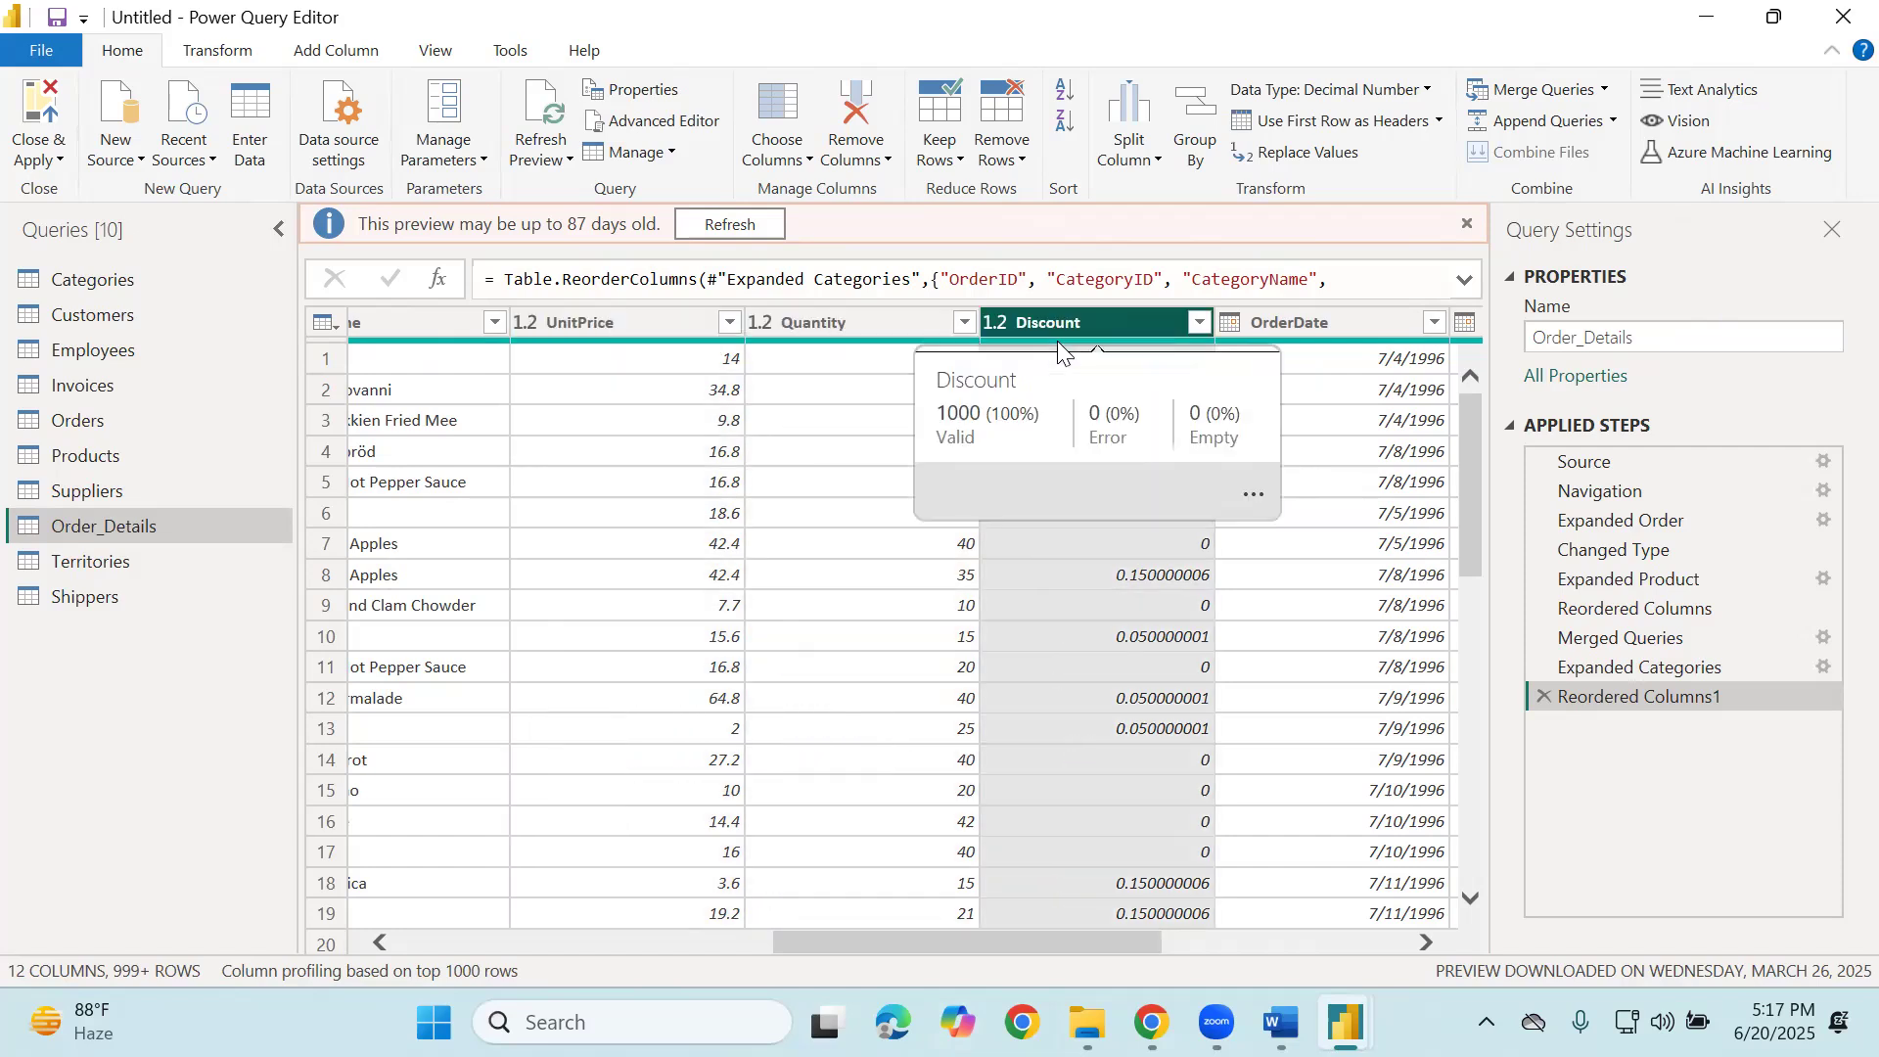
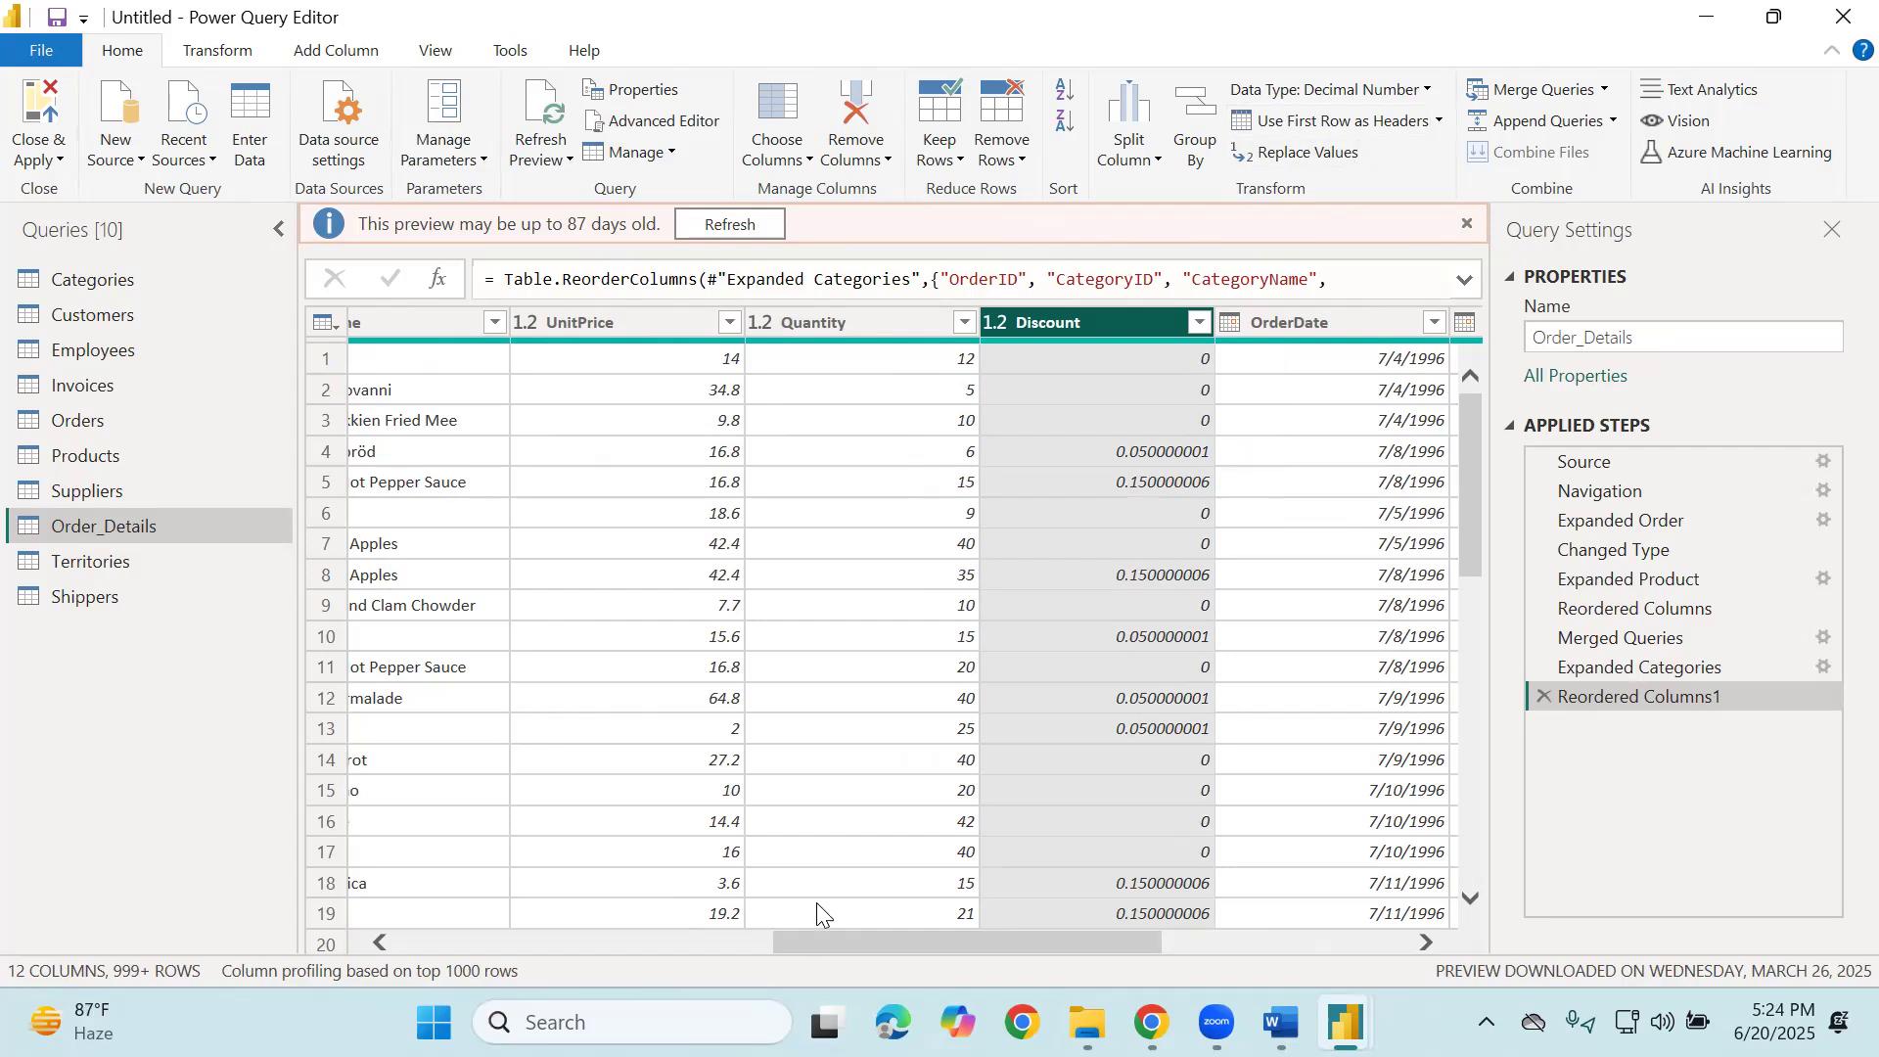
Compare the columns of Order_Details, Customers and Orders to find the keys that link order lines to customers.
{"action": "left_click_drag", "start_coordinate": [810, 935], "coordinate": [434, 938]}
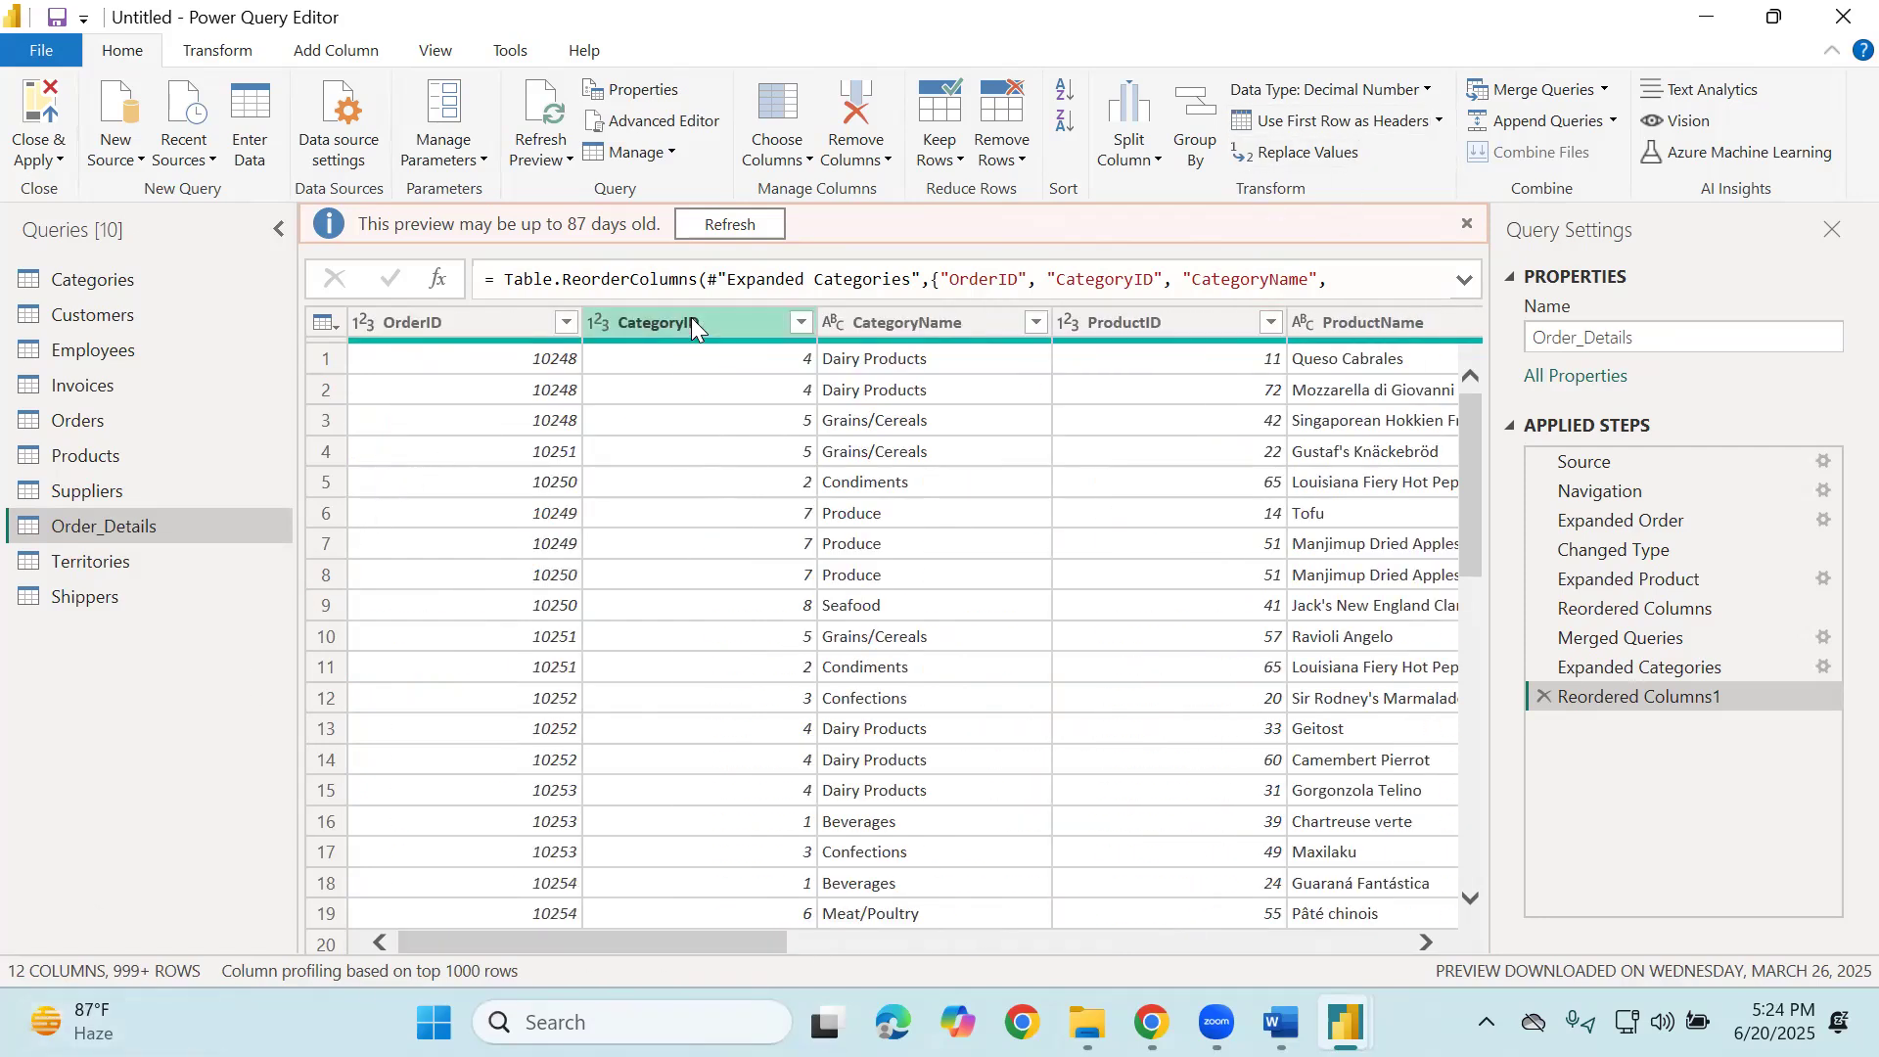
{"action": "left_click", "coordinate": [119, 317]}
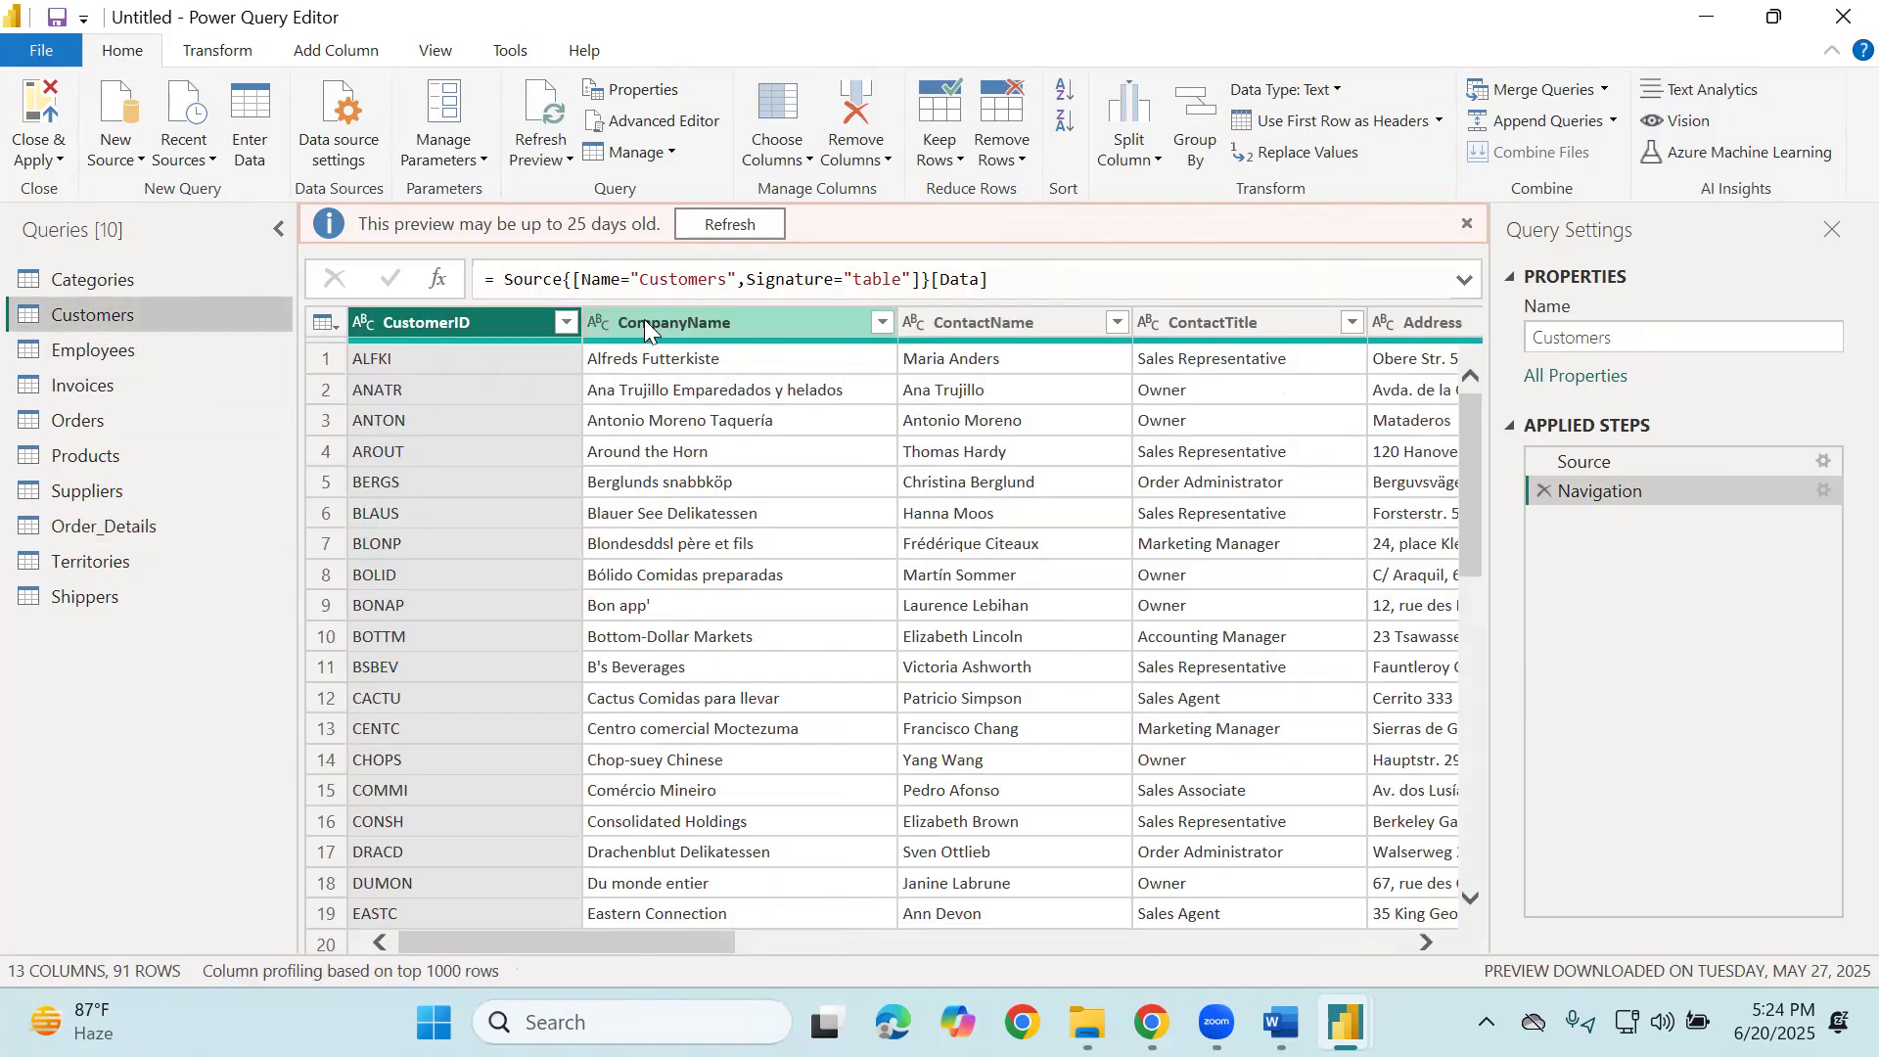
{"action": "left_click_drag", "start_coordinate": [552, 939], "coordinate": [505, 908]}
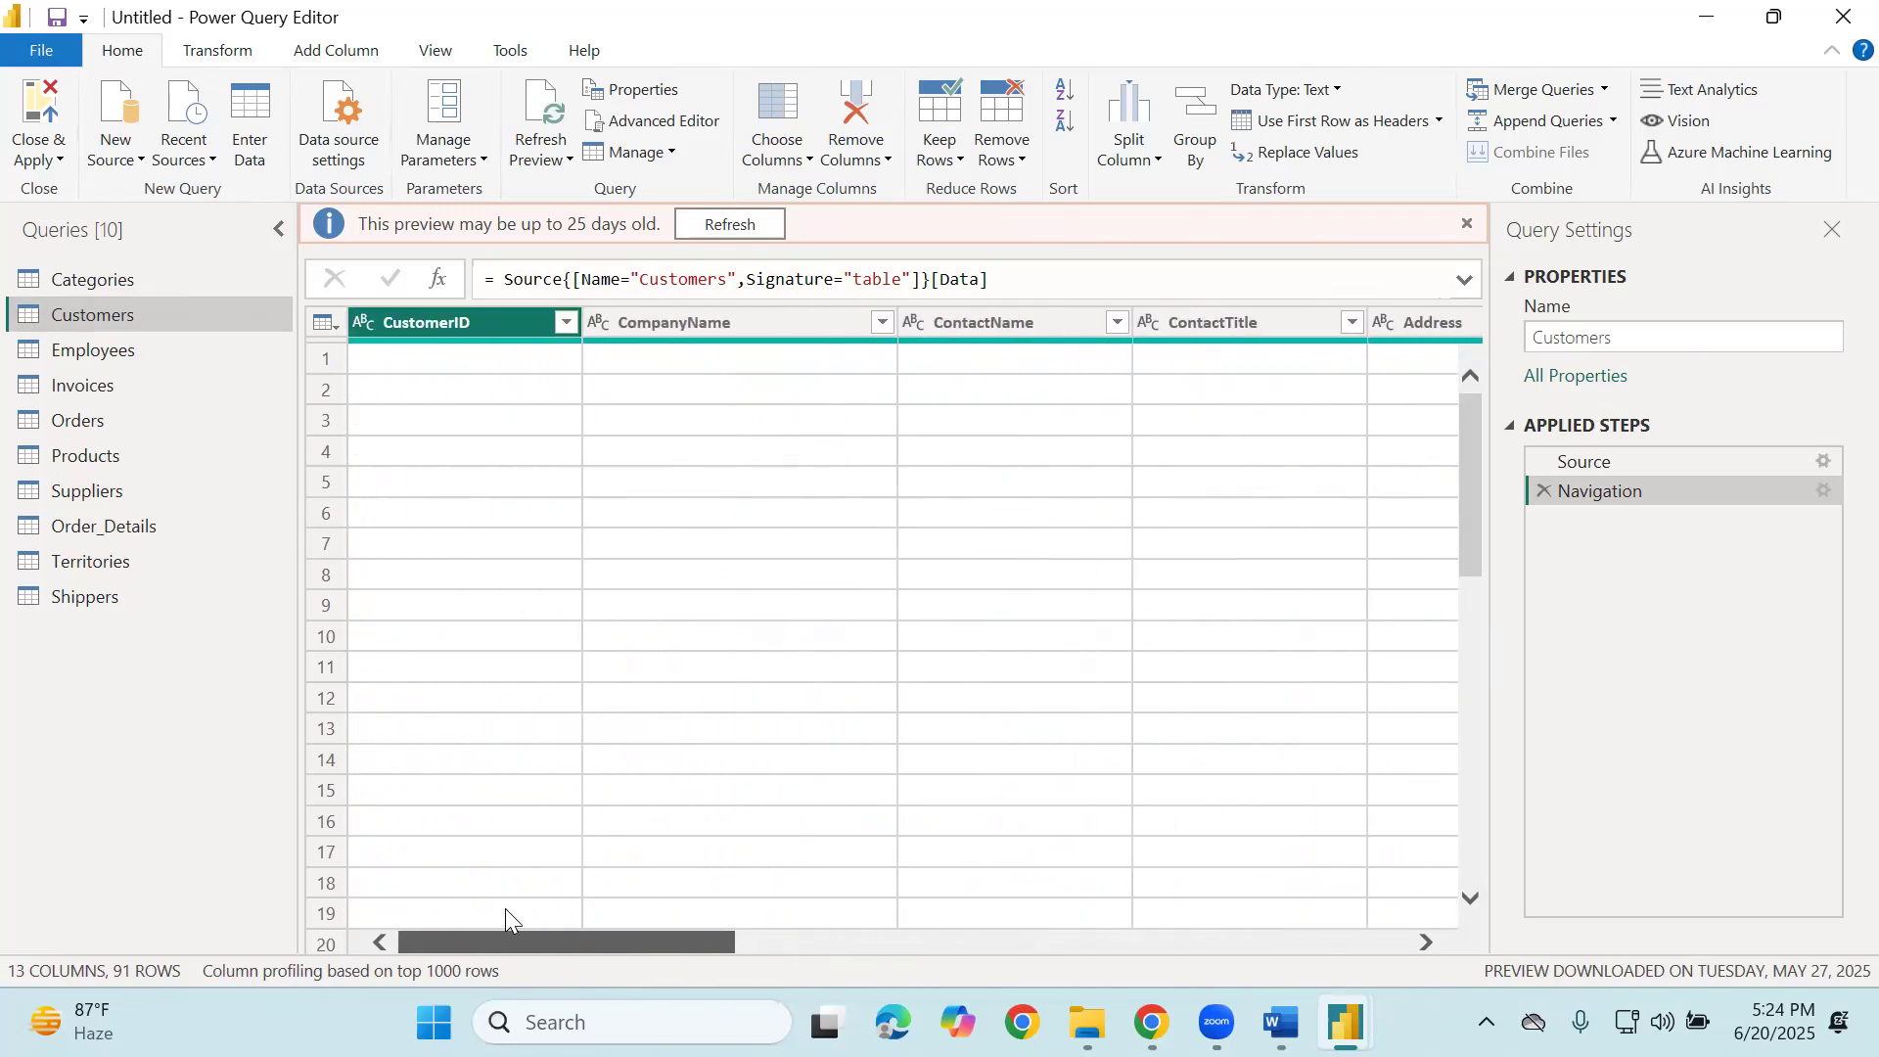
{"action": "left_click", "coordinate": [161, 452]}
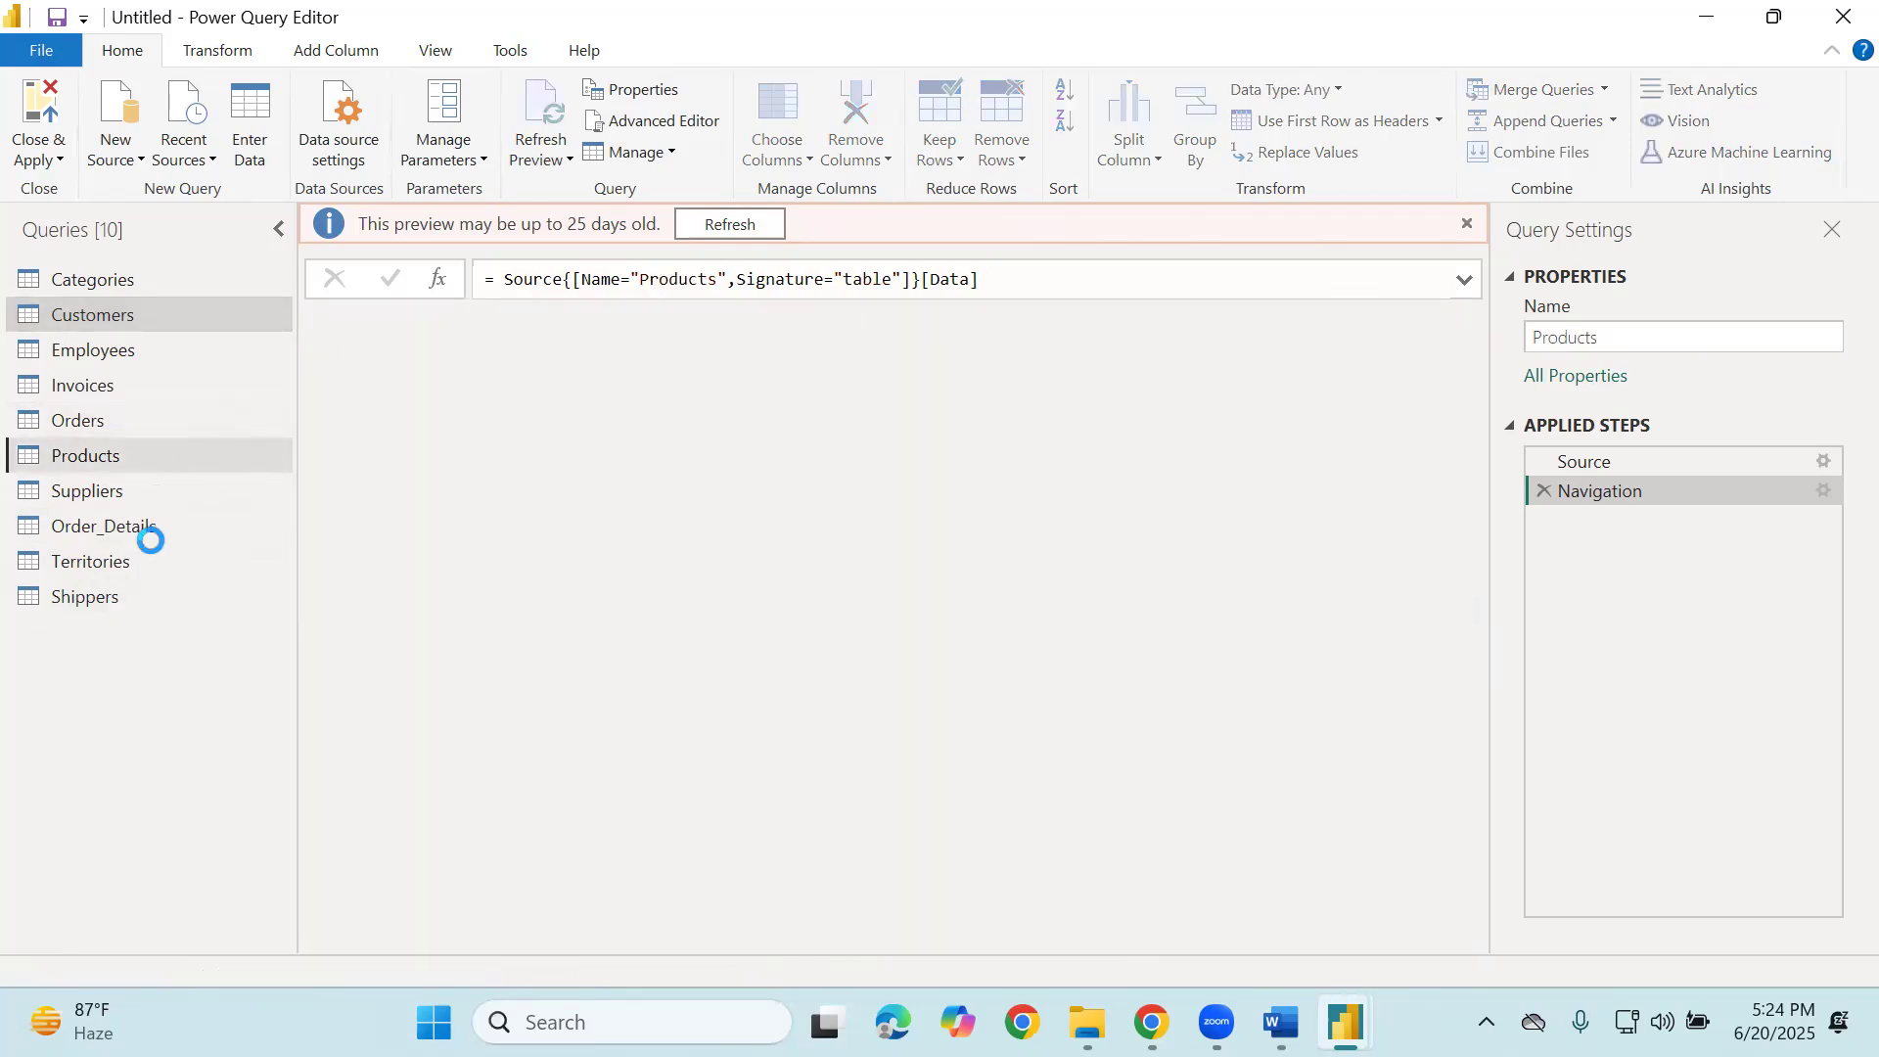
{"action": "left_click", "coordinate": [152, 528]}
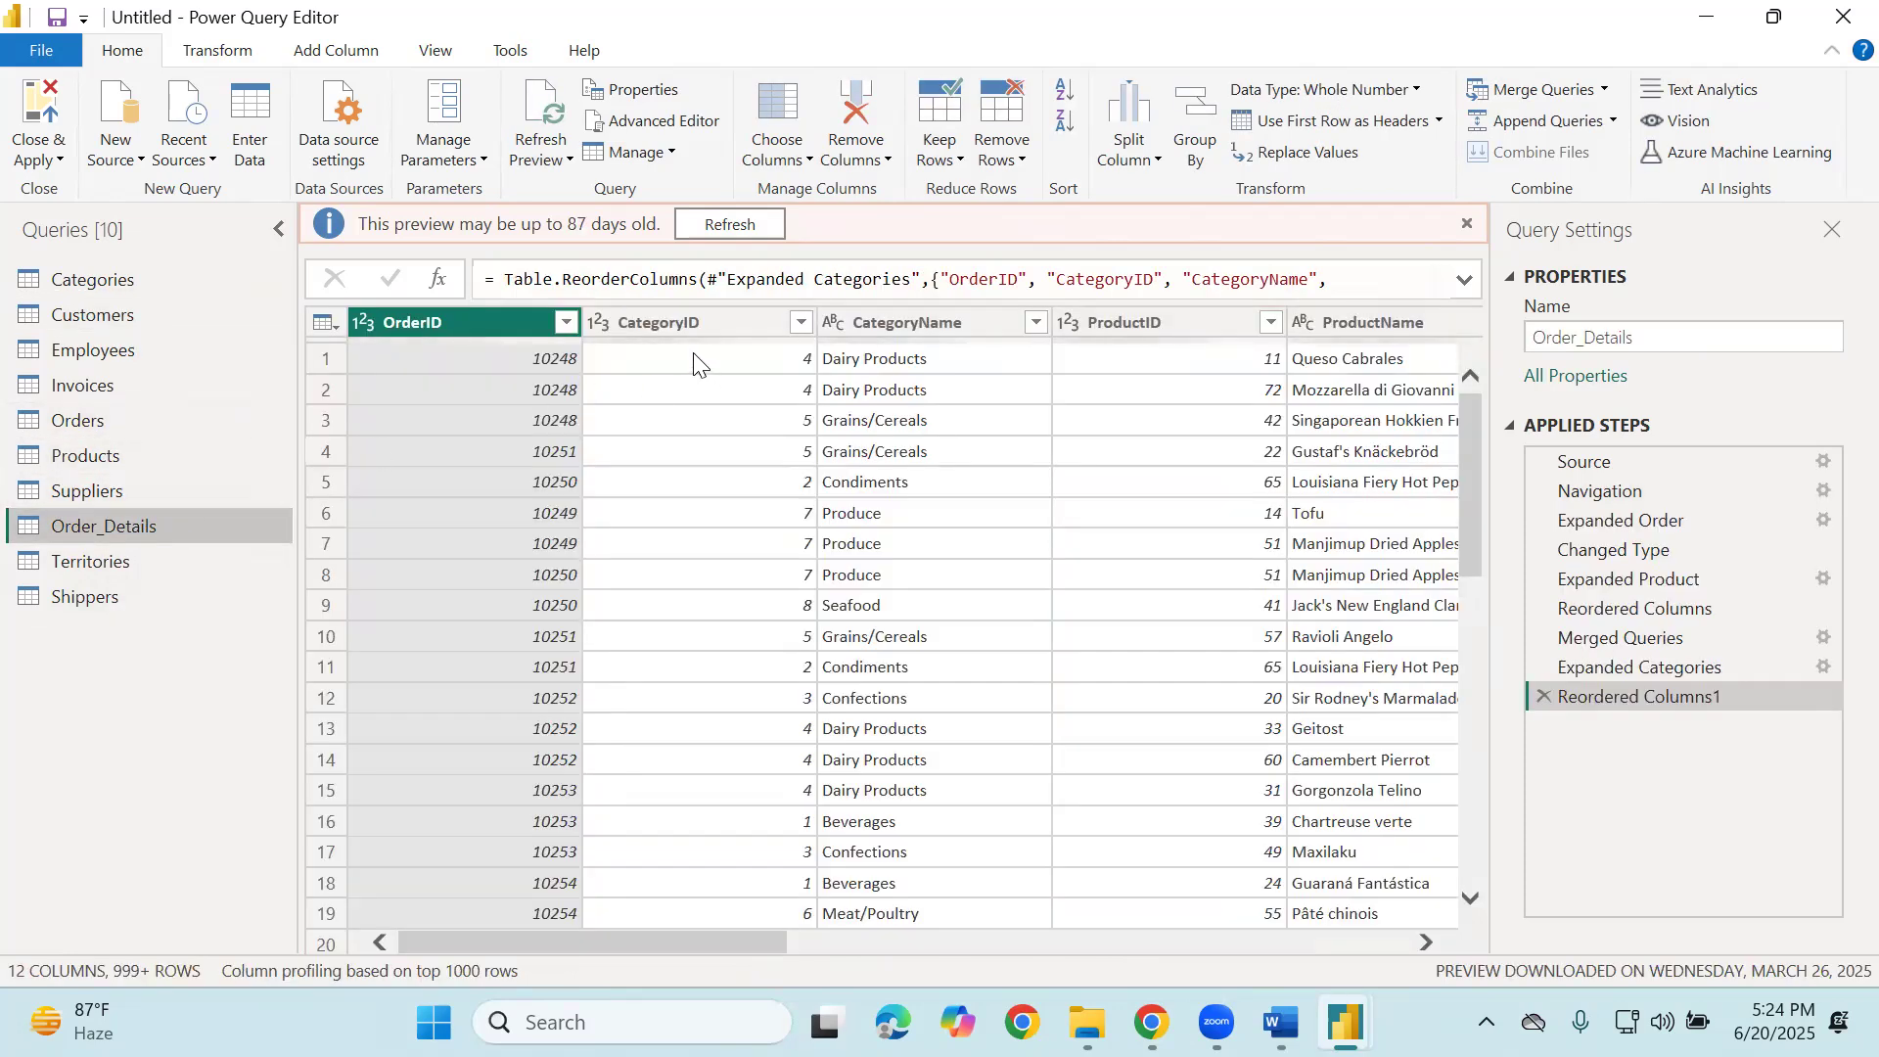
{"action": "left_click", "coordinate": [98, 421]}
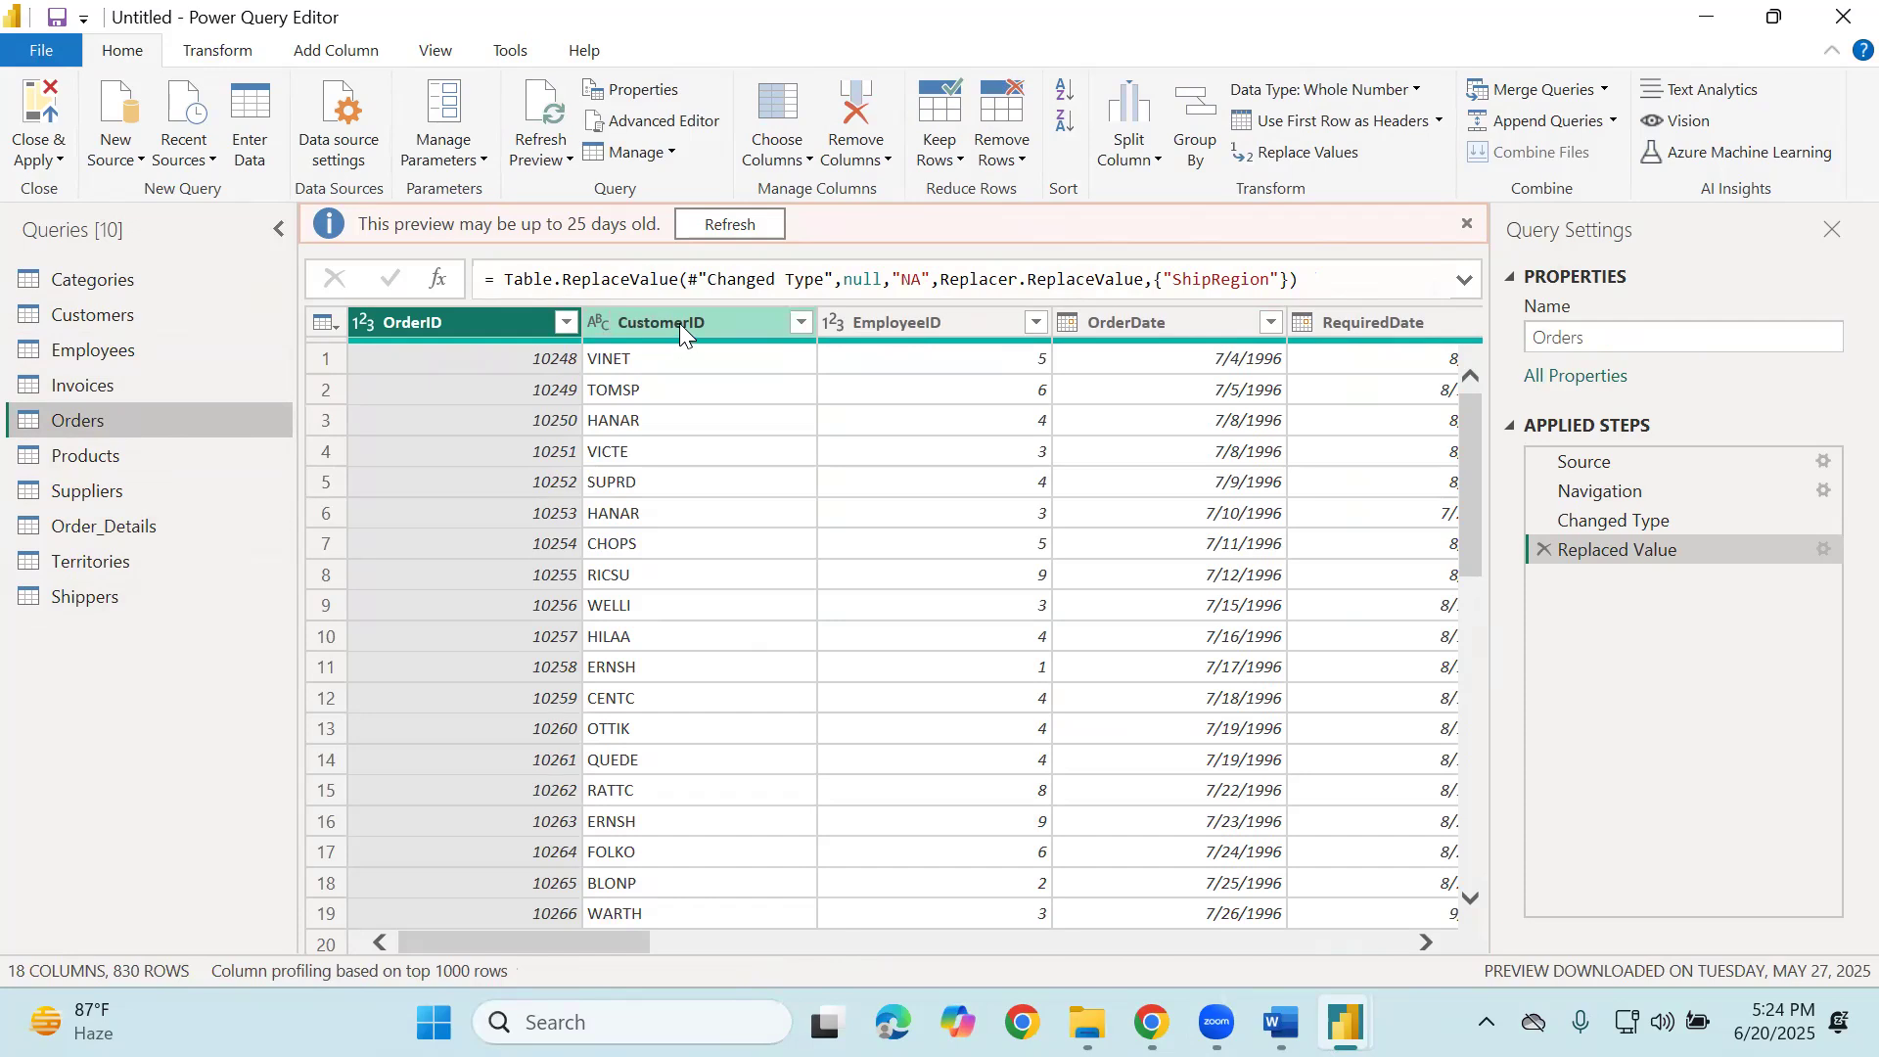
{"action": "left_click", "coordinate": [134, 311]}
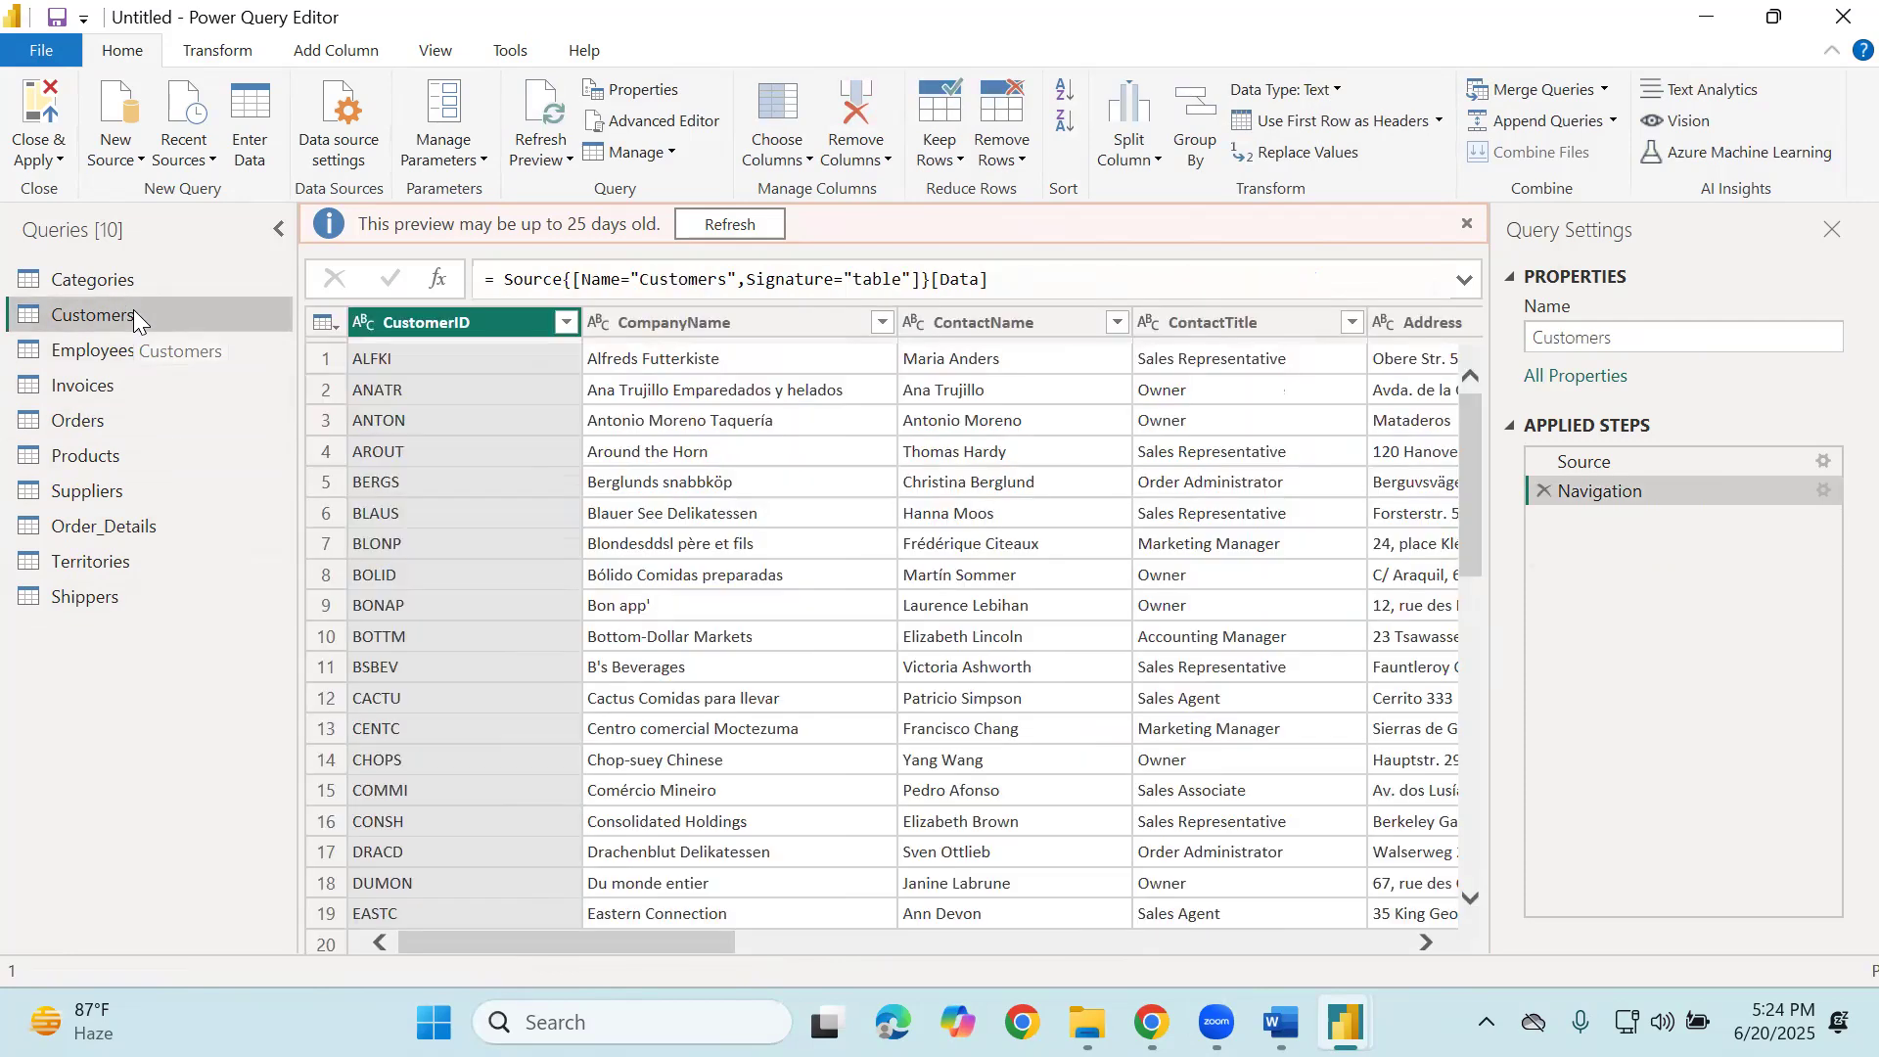
{"action": "left_click", "coordinate": [135, 533]}
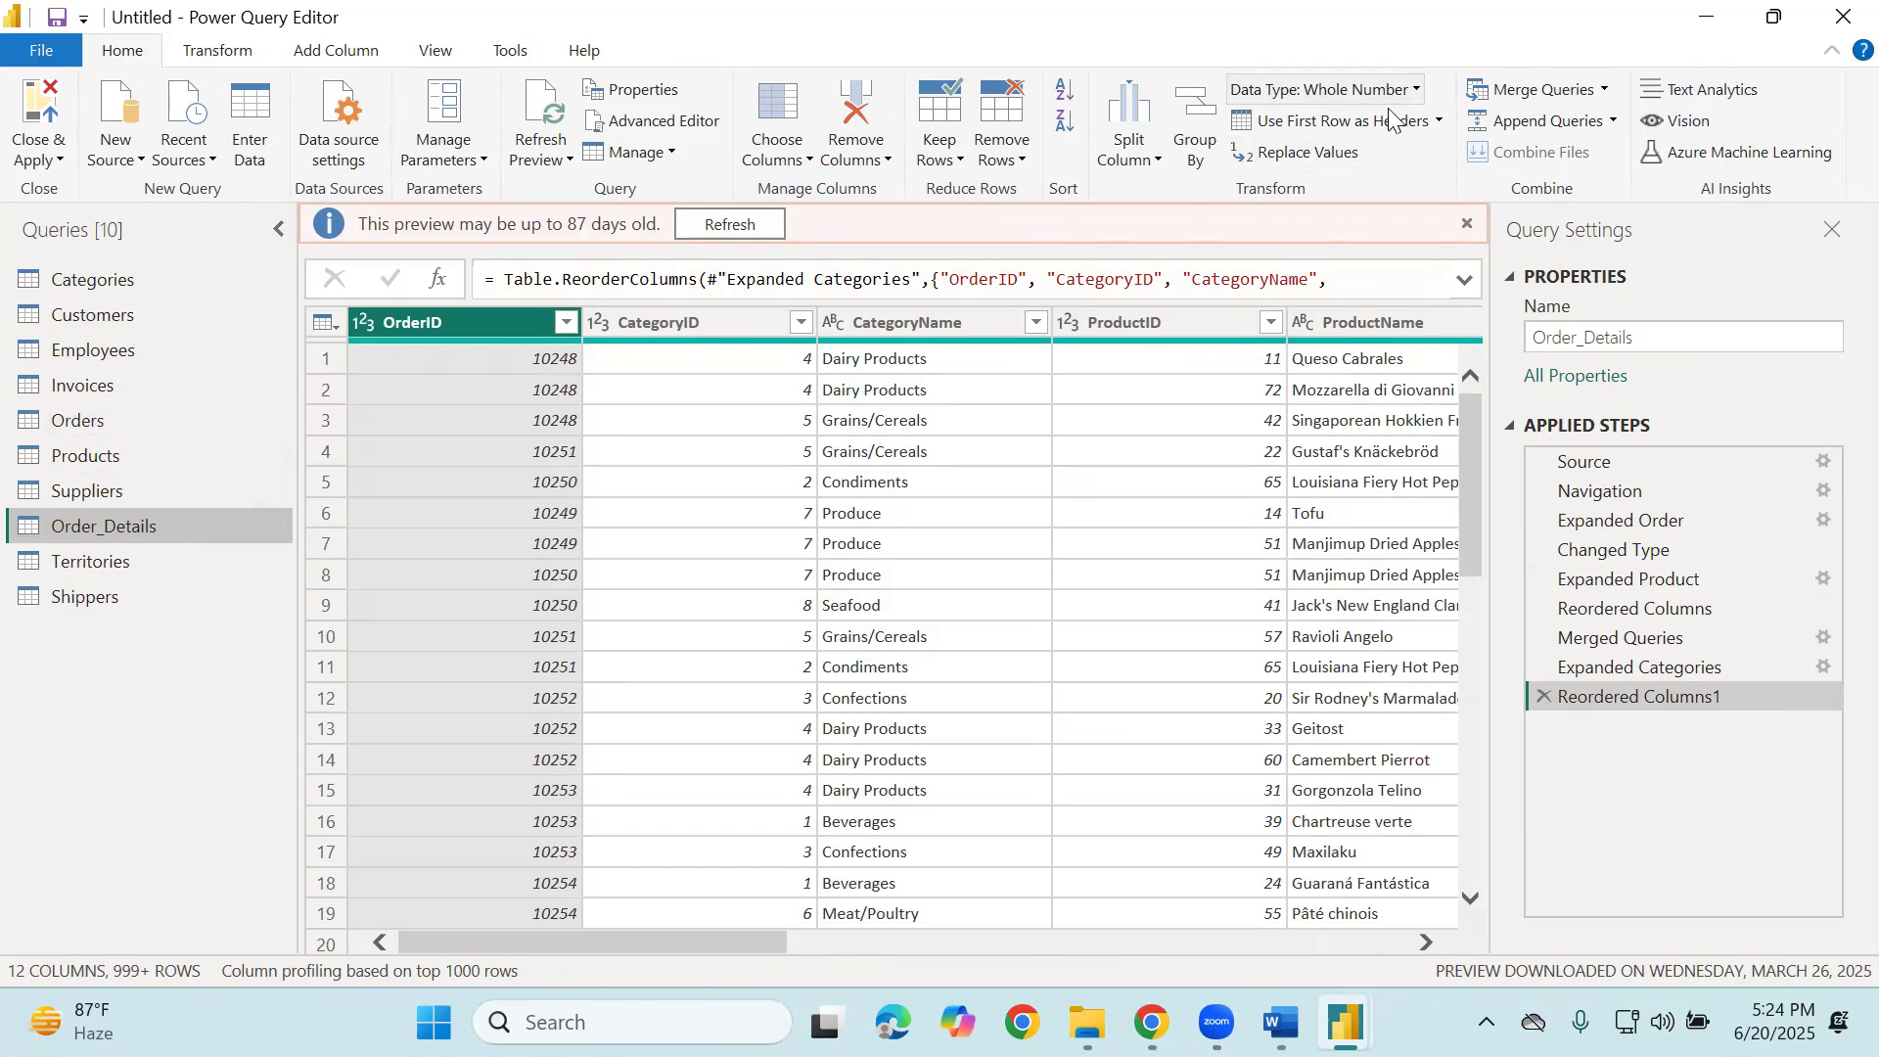
Merge Order_Details with the Orders table as a Left Outer join, matching on OrderID in both tables.
{"action": "left_click", "coordinate": [1539, 90]}
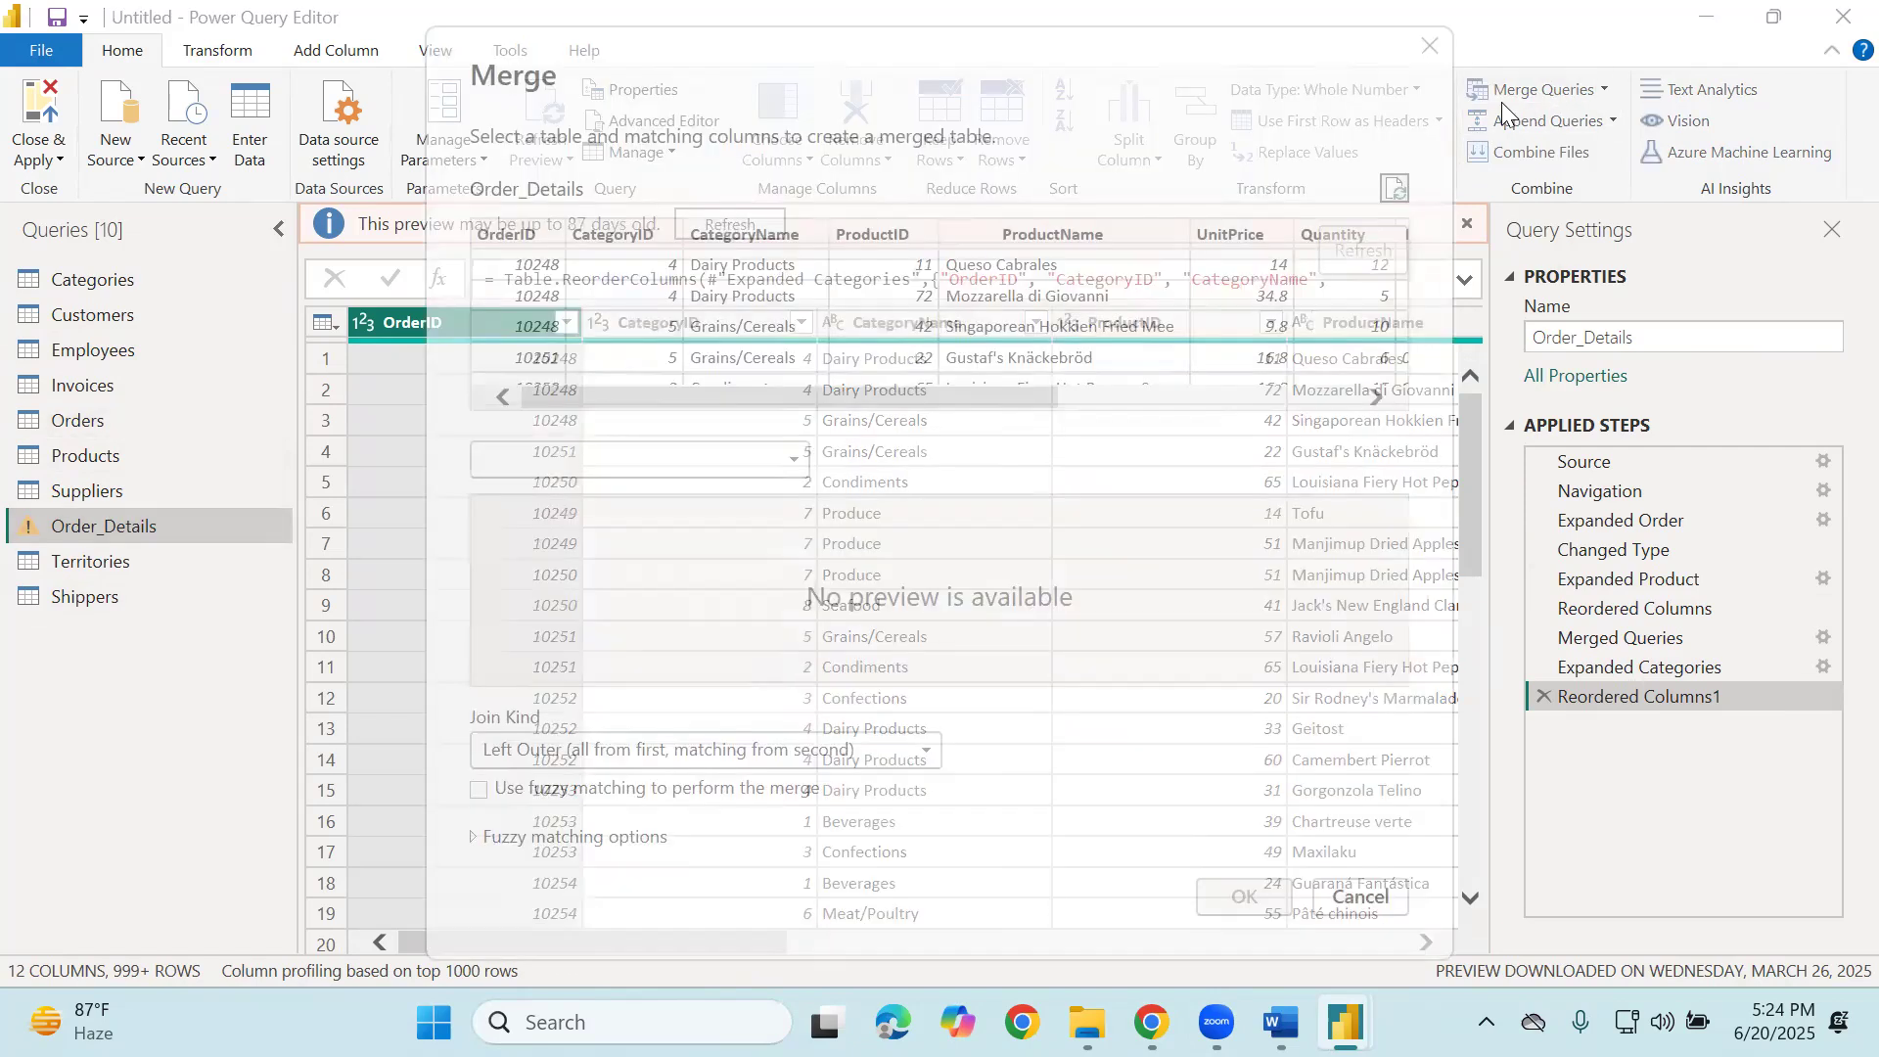
{"action": "left_click", "coordinate": [638, 458]}
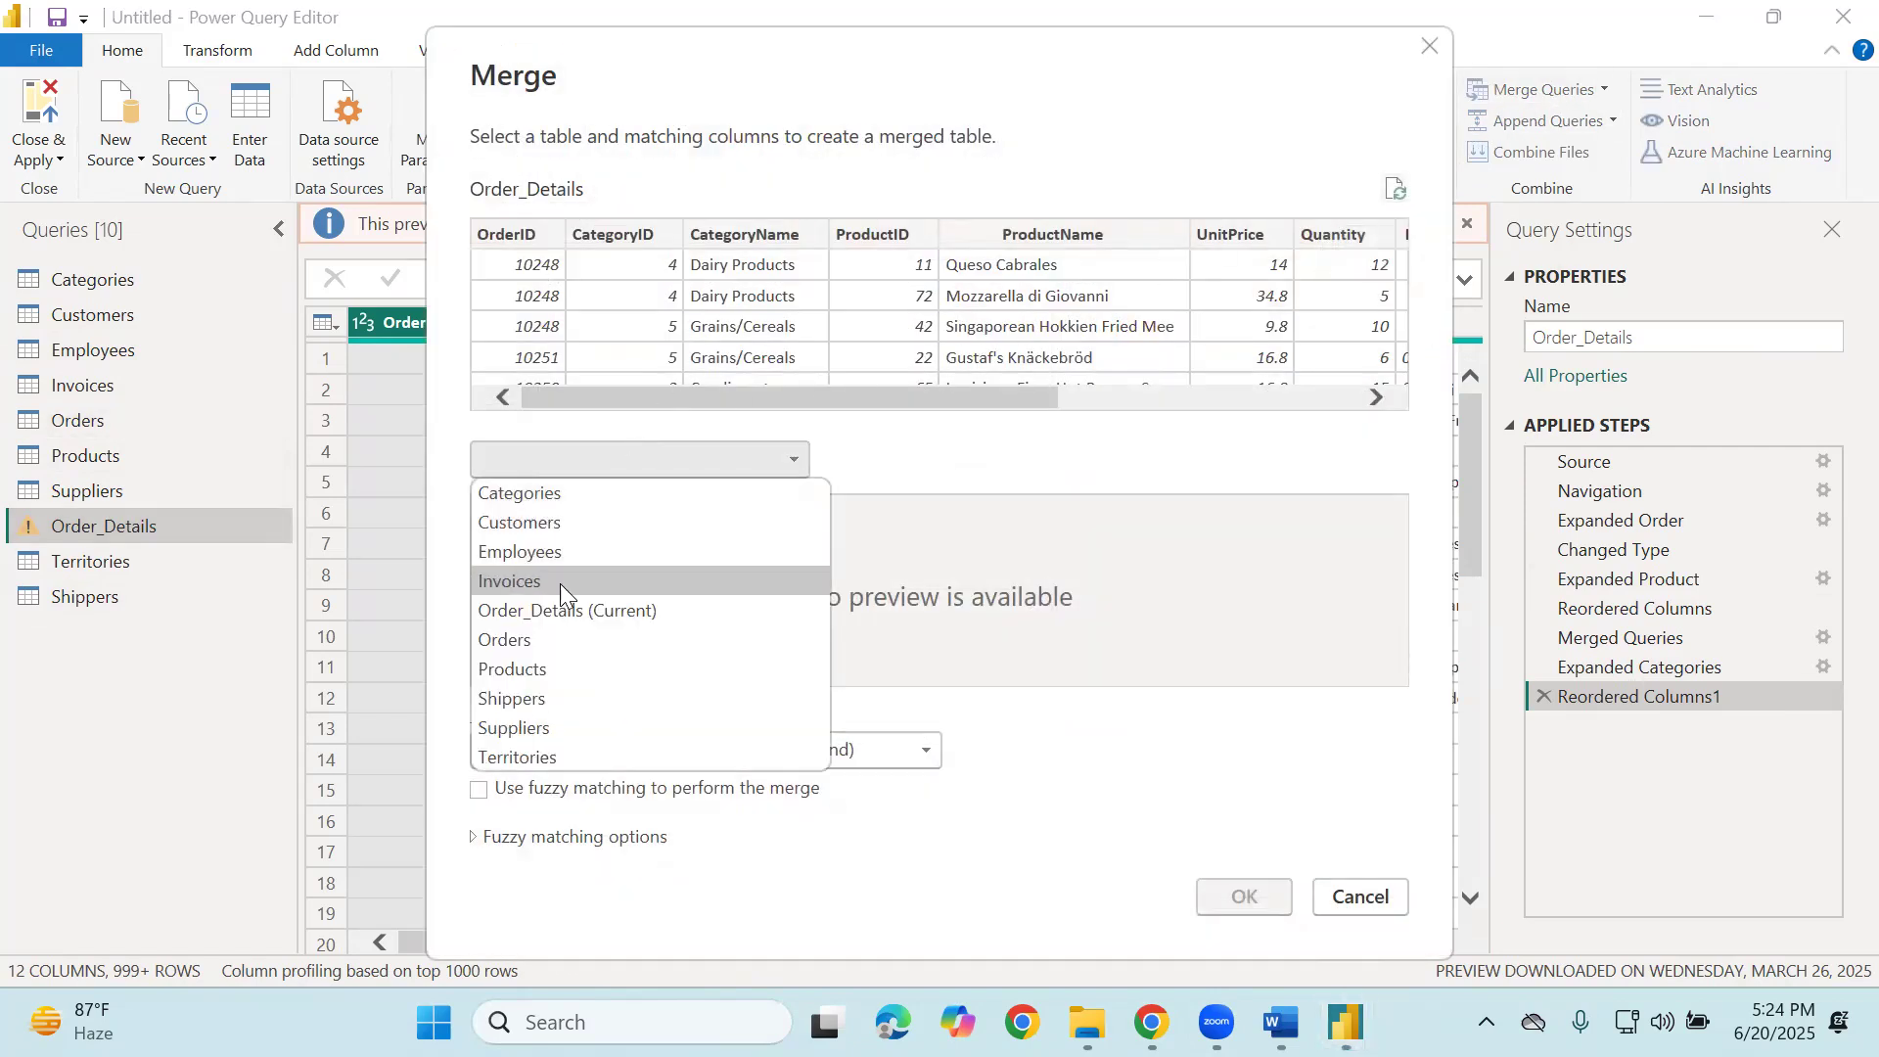
{"action": "left_click", "coordinate": [532, 638]}
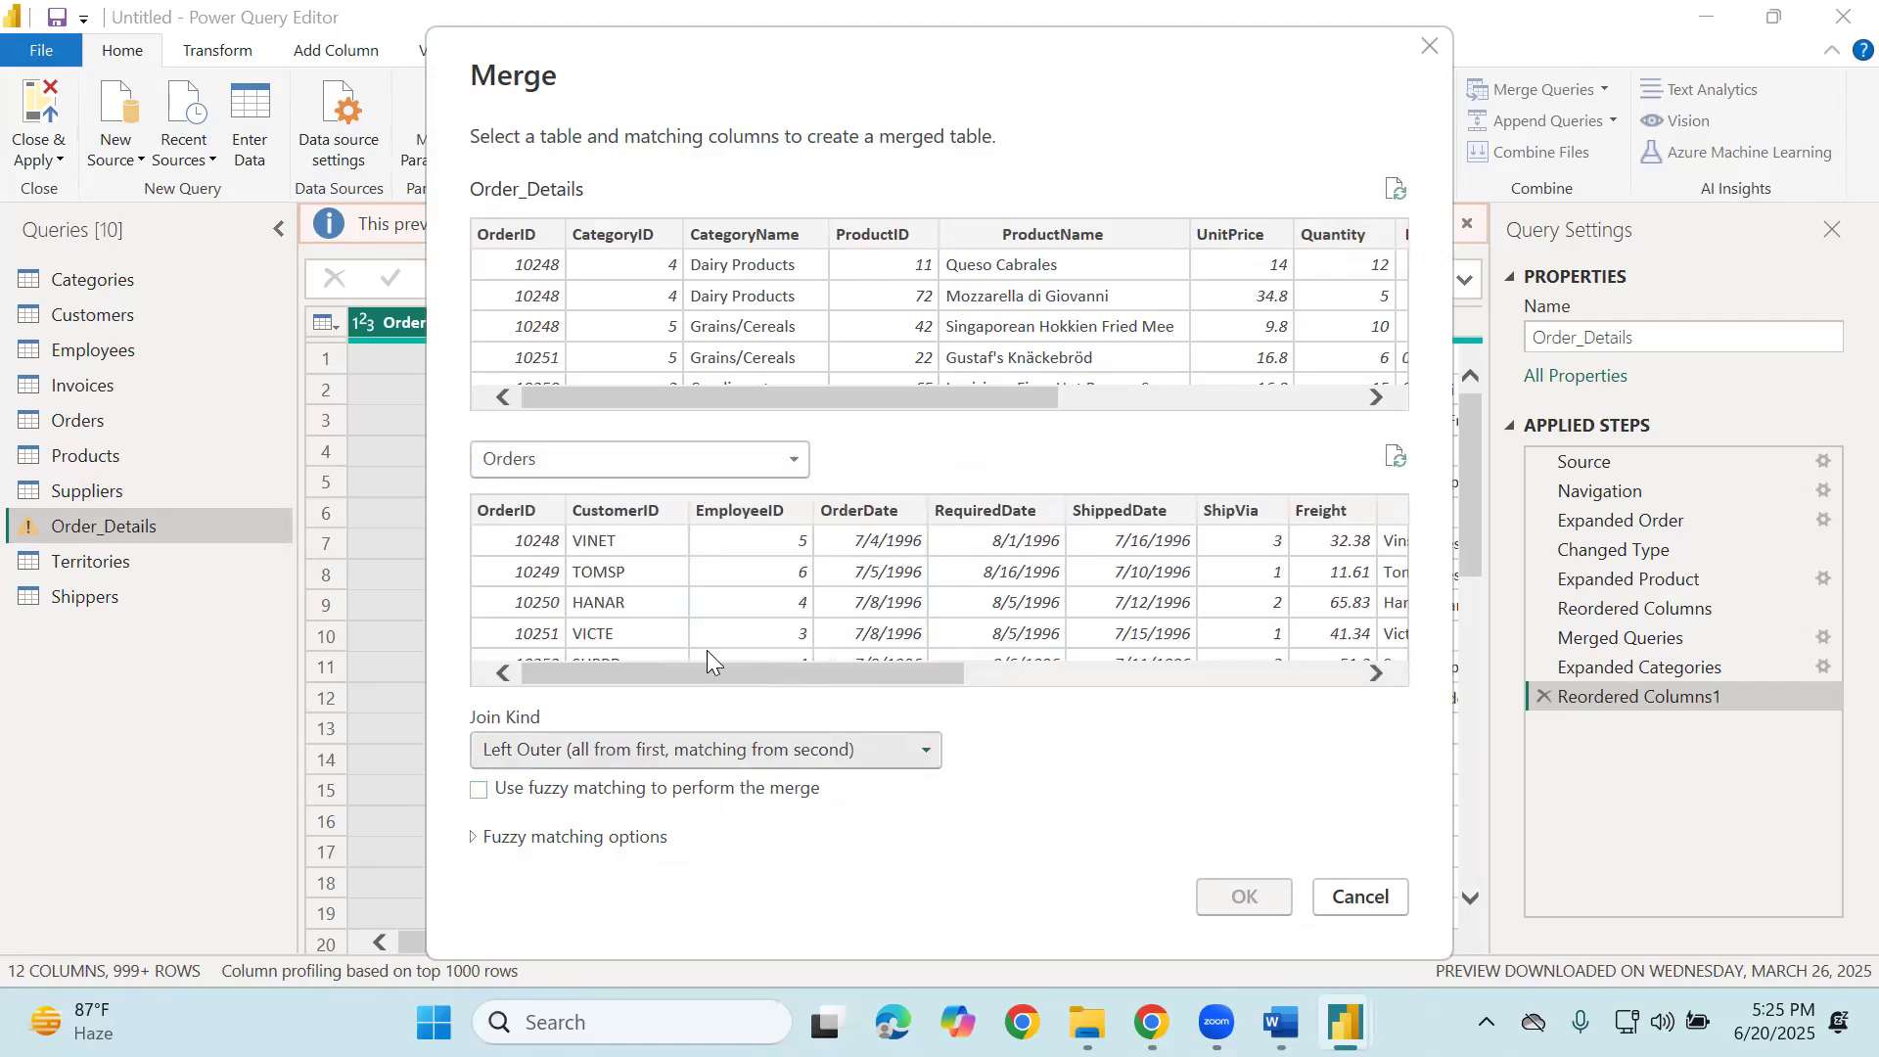
{"action": "left_click", "coordinate": [560, 544]}
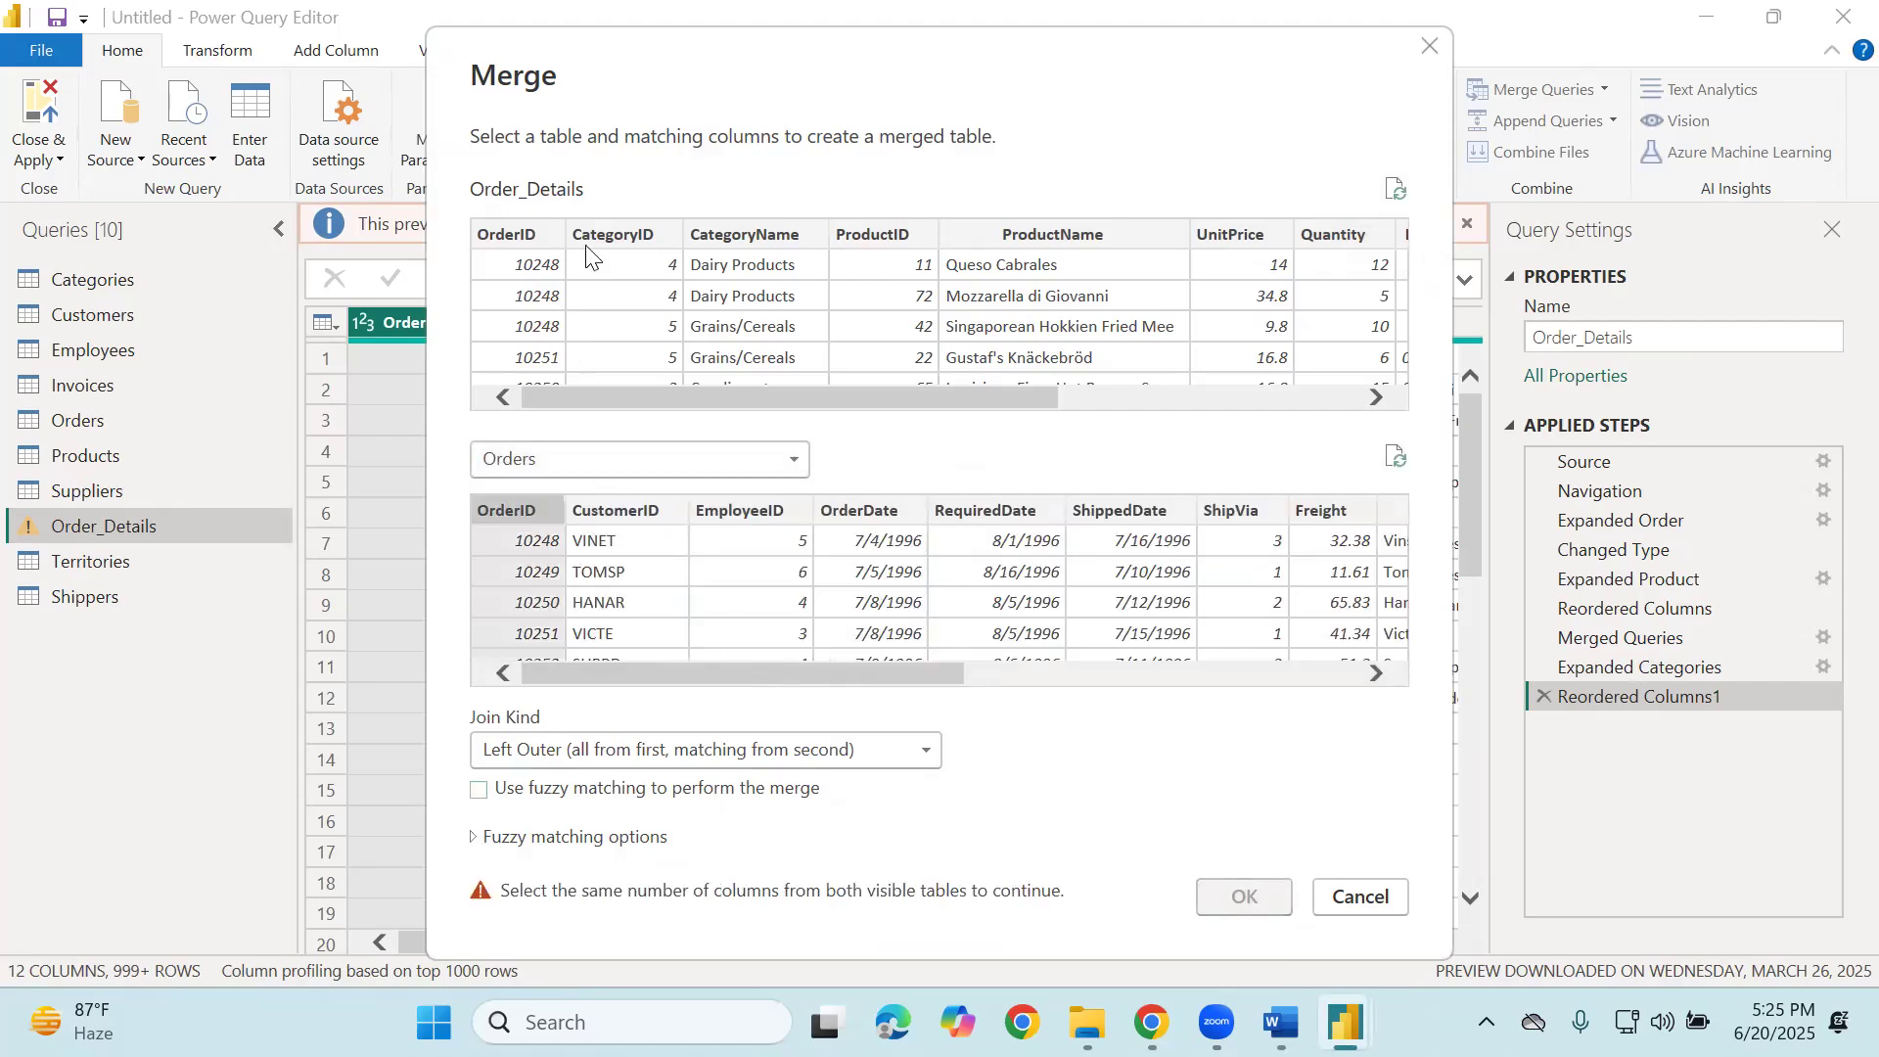
{"action": "left_click", "coordinate": [528, 264]}
{"action": "left_click", "coordinate": [1240, 900]}
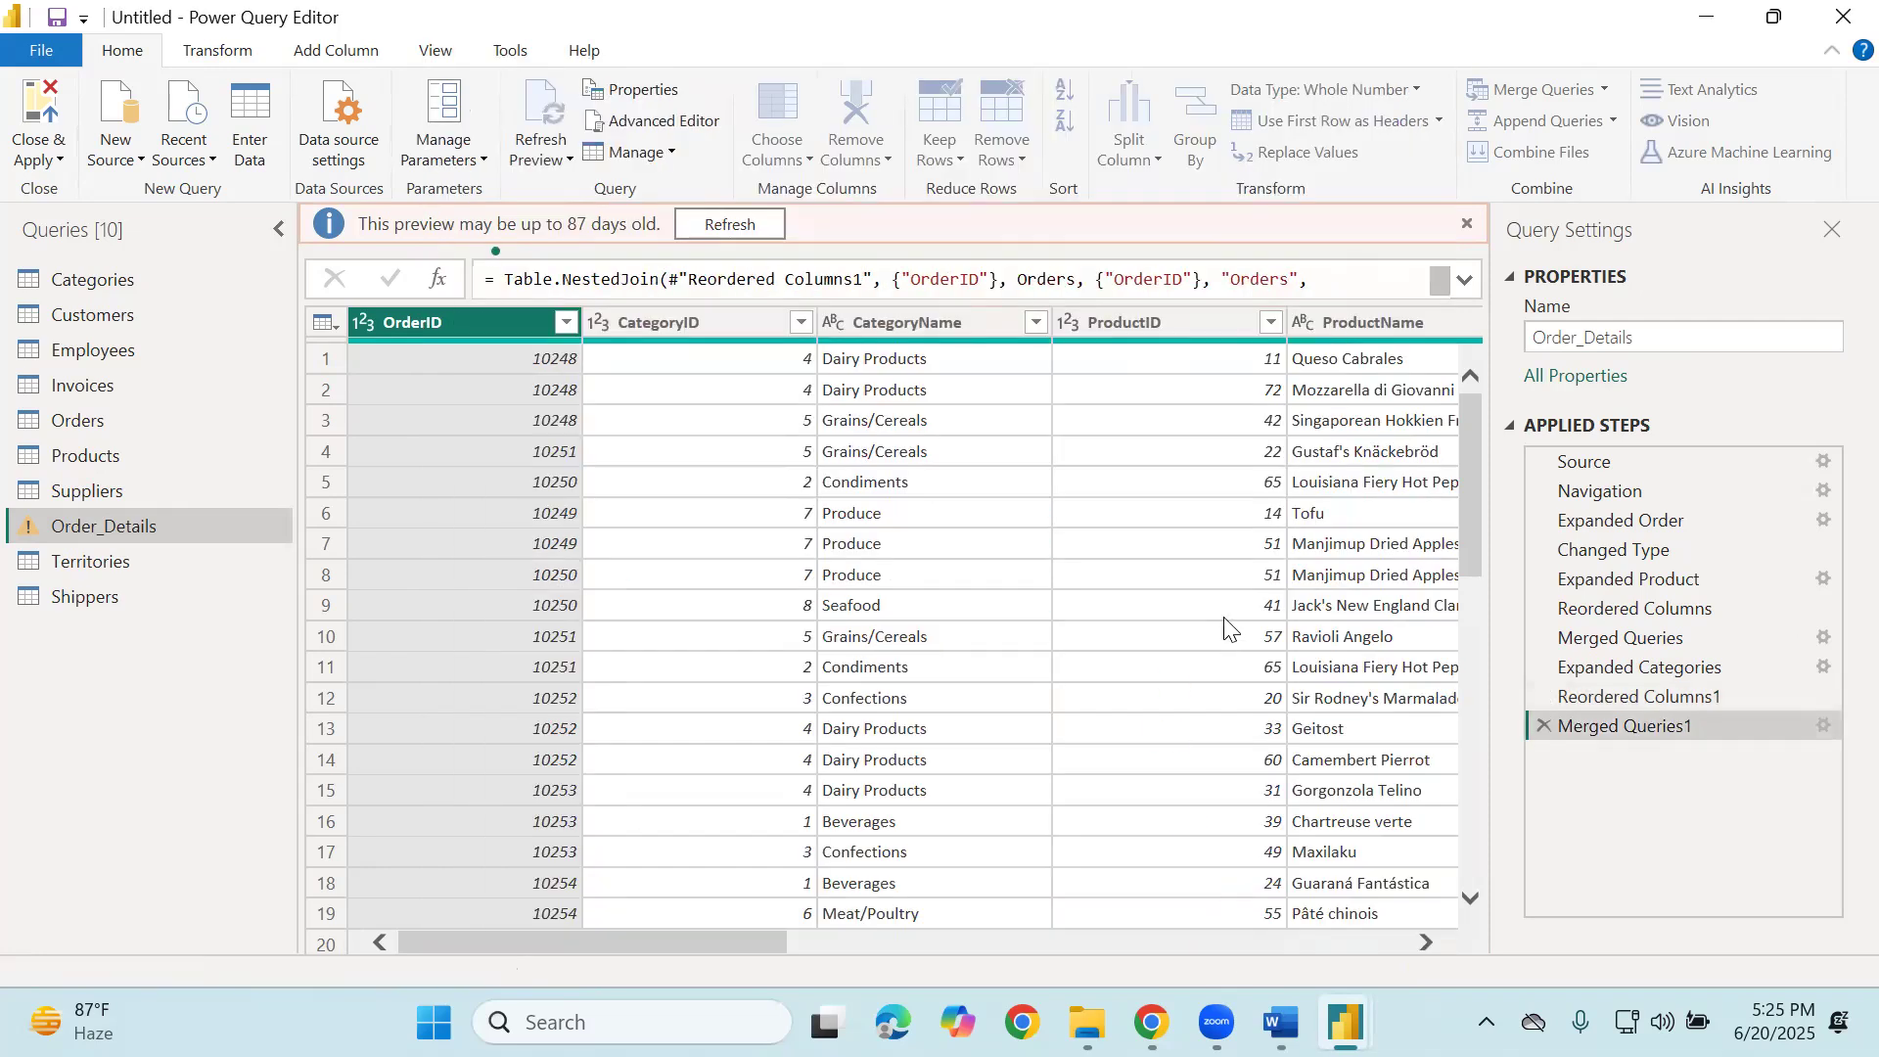
Expand only CustomerID from the merged Orders column.
{"action": "left_click", "coordinate": [1442, 283]}
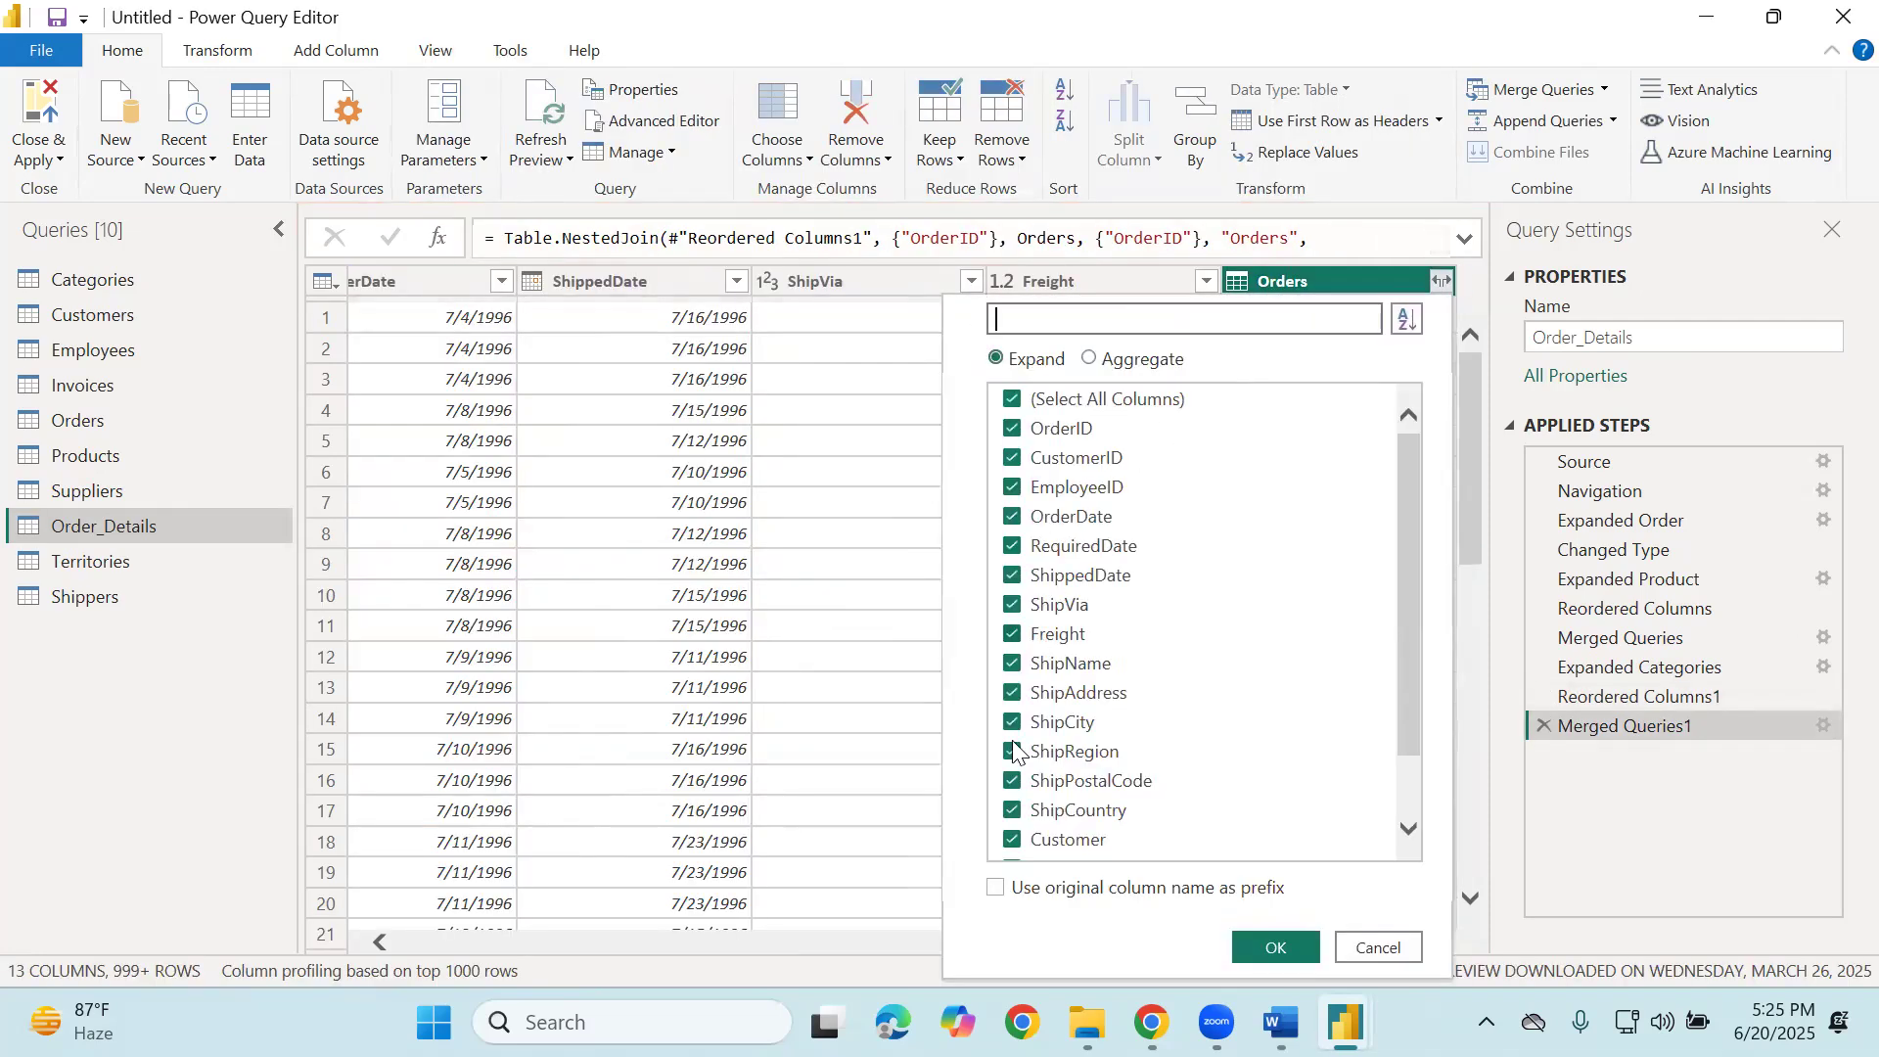
{"action": "left_click", "coordinate": [1012, 399]}
{"action": "left_click", "coordinate": [1013, 457]}
{"action": "left_click", "coordinate": [1257, 944]}
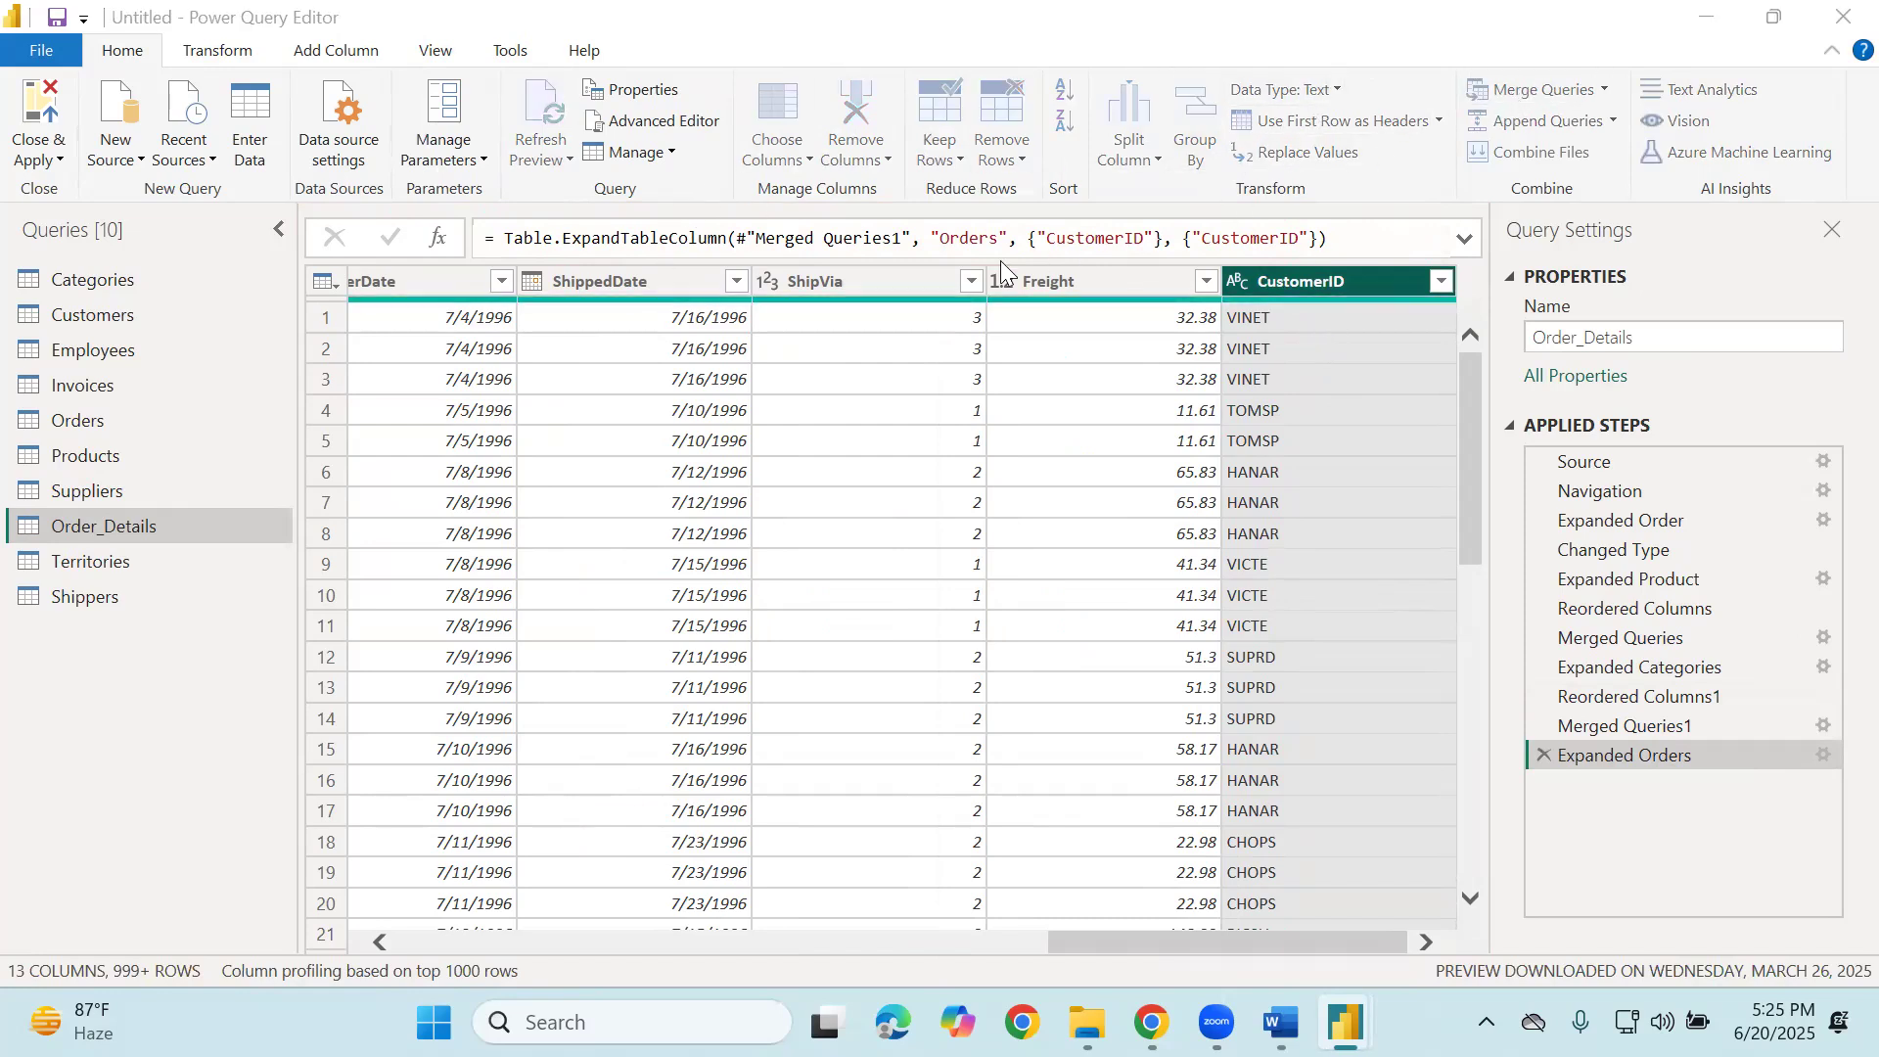
Merge Order_Details with the Customers table as a Left Outer join, matching only on CustomerID in both tables.
{"action": "left_click", "coordinate": [651, 462]}
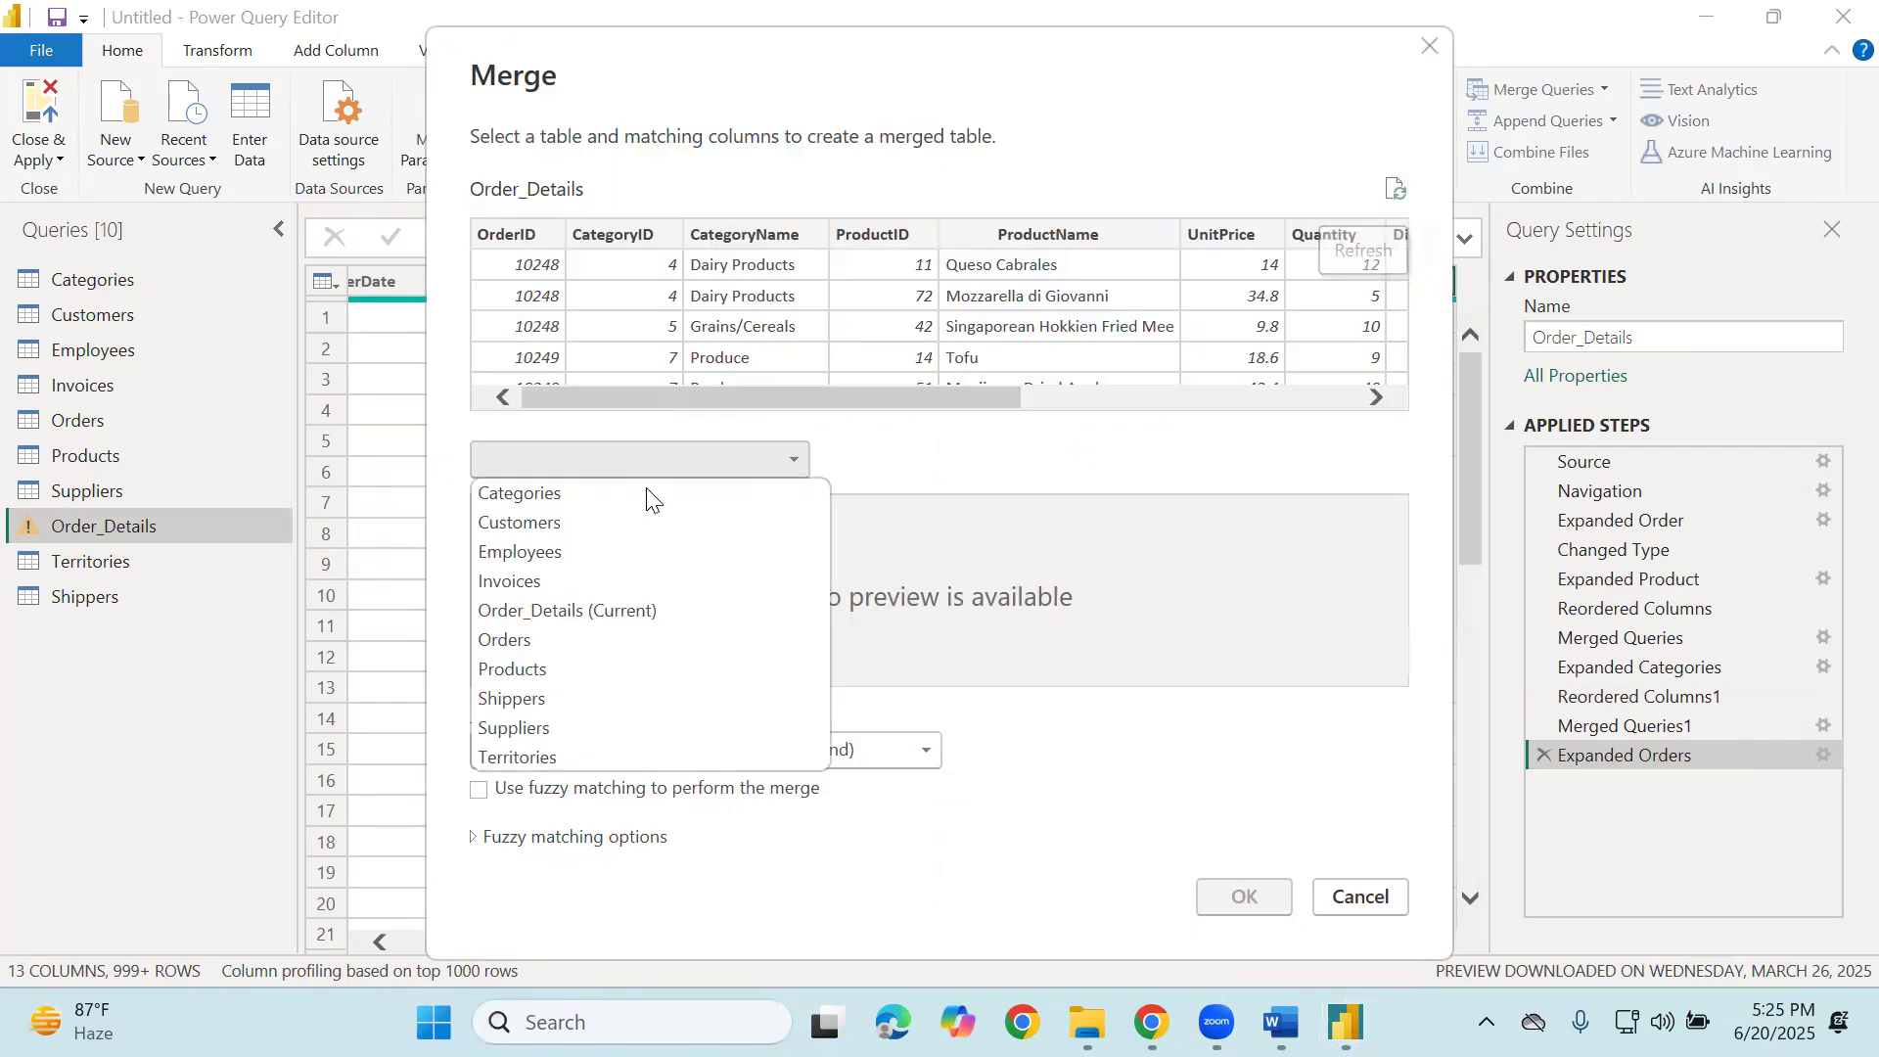
{"action": "left_click", "coordinate": [614, 535]}
{"action": "left_click", "coordinate": [524, 578]}
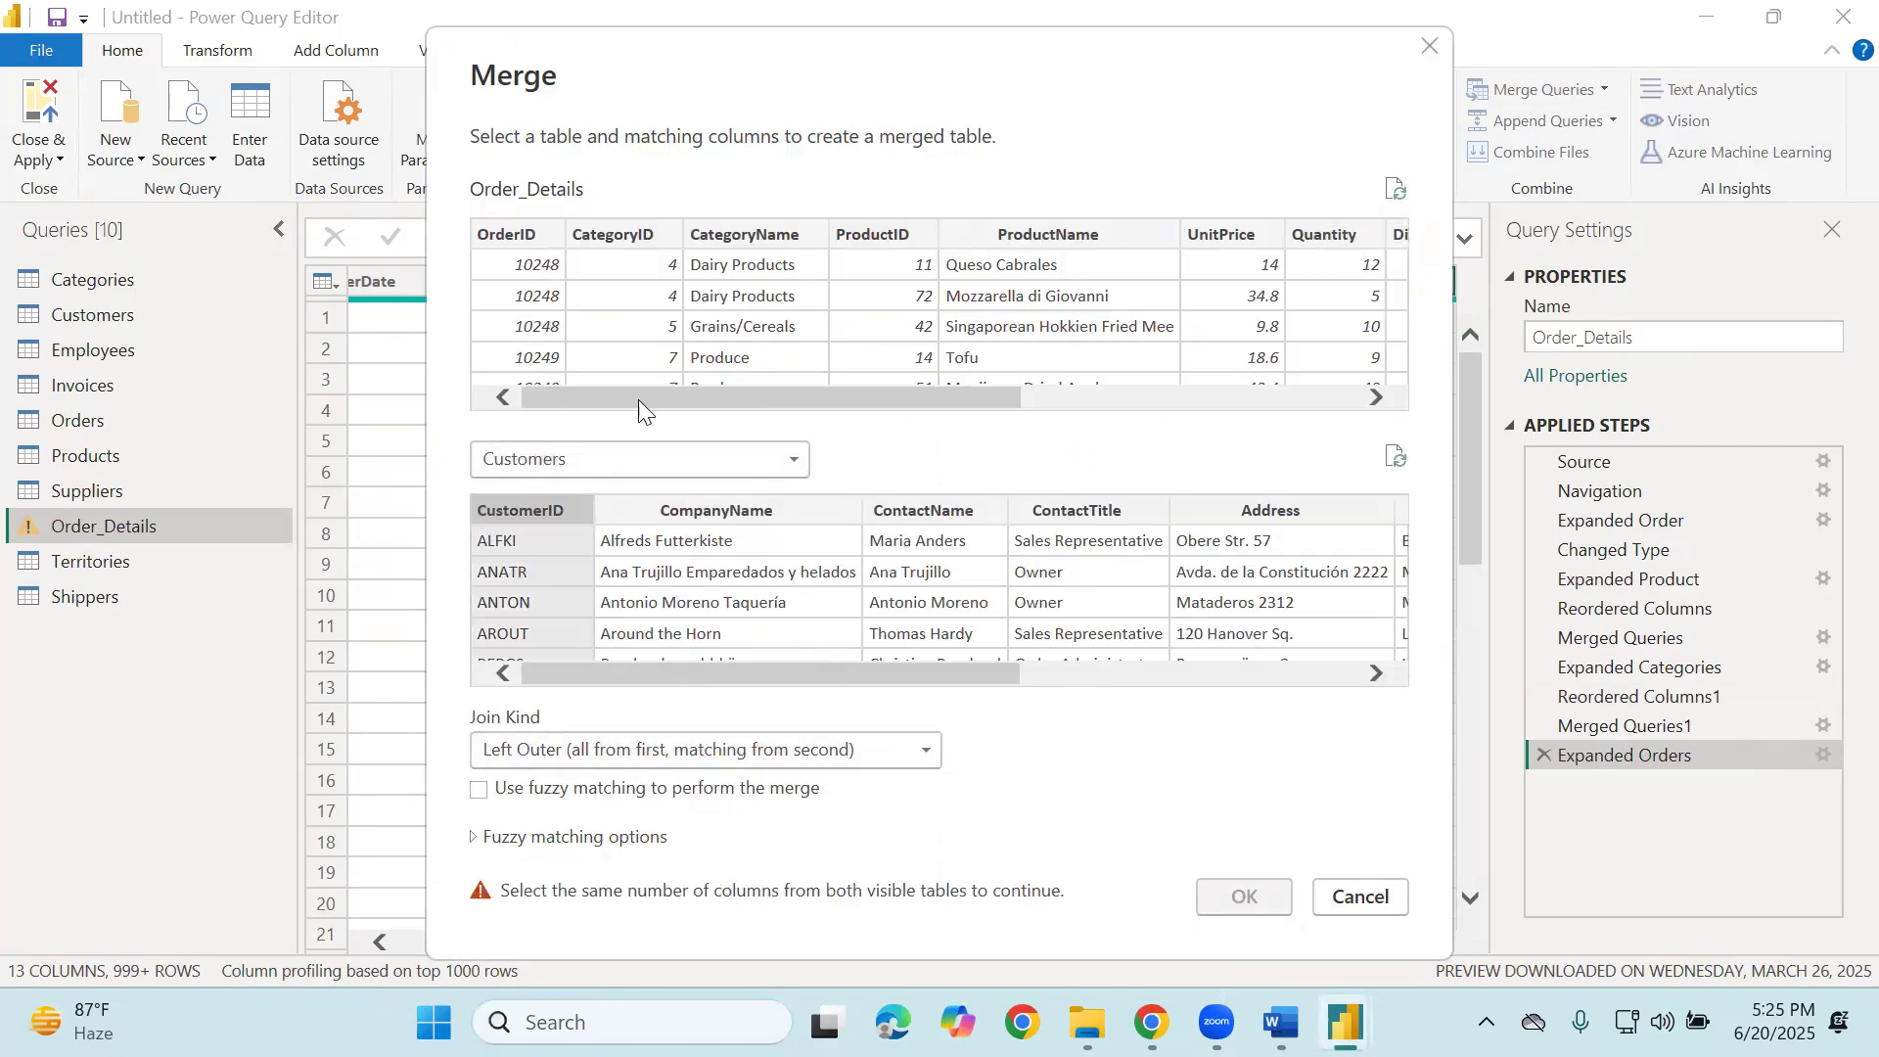
{"action": "left_click", "coordinate": [675, 381]}
{"action": "left_click_drag", "start_coordinate": [994, 397], "coordinate": [1332, 397]}
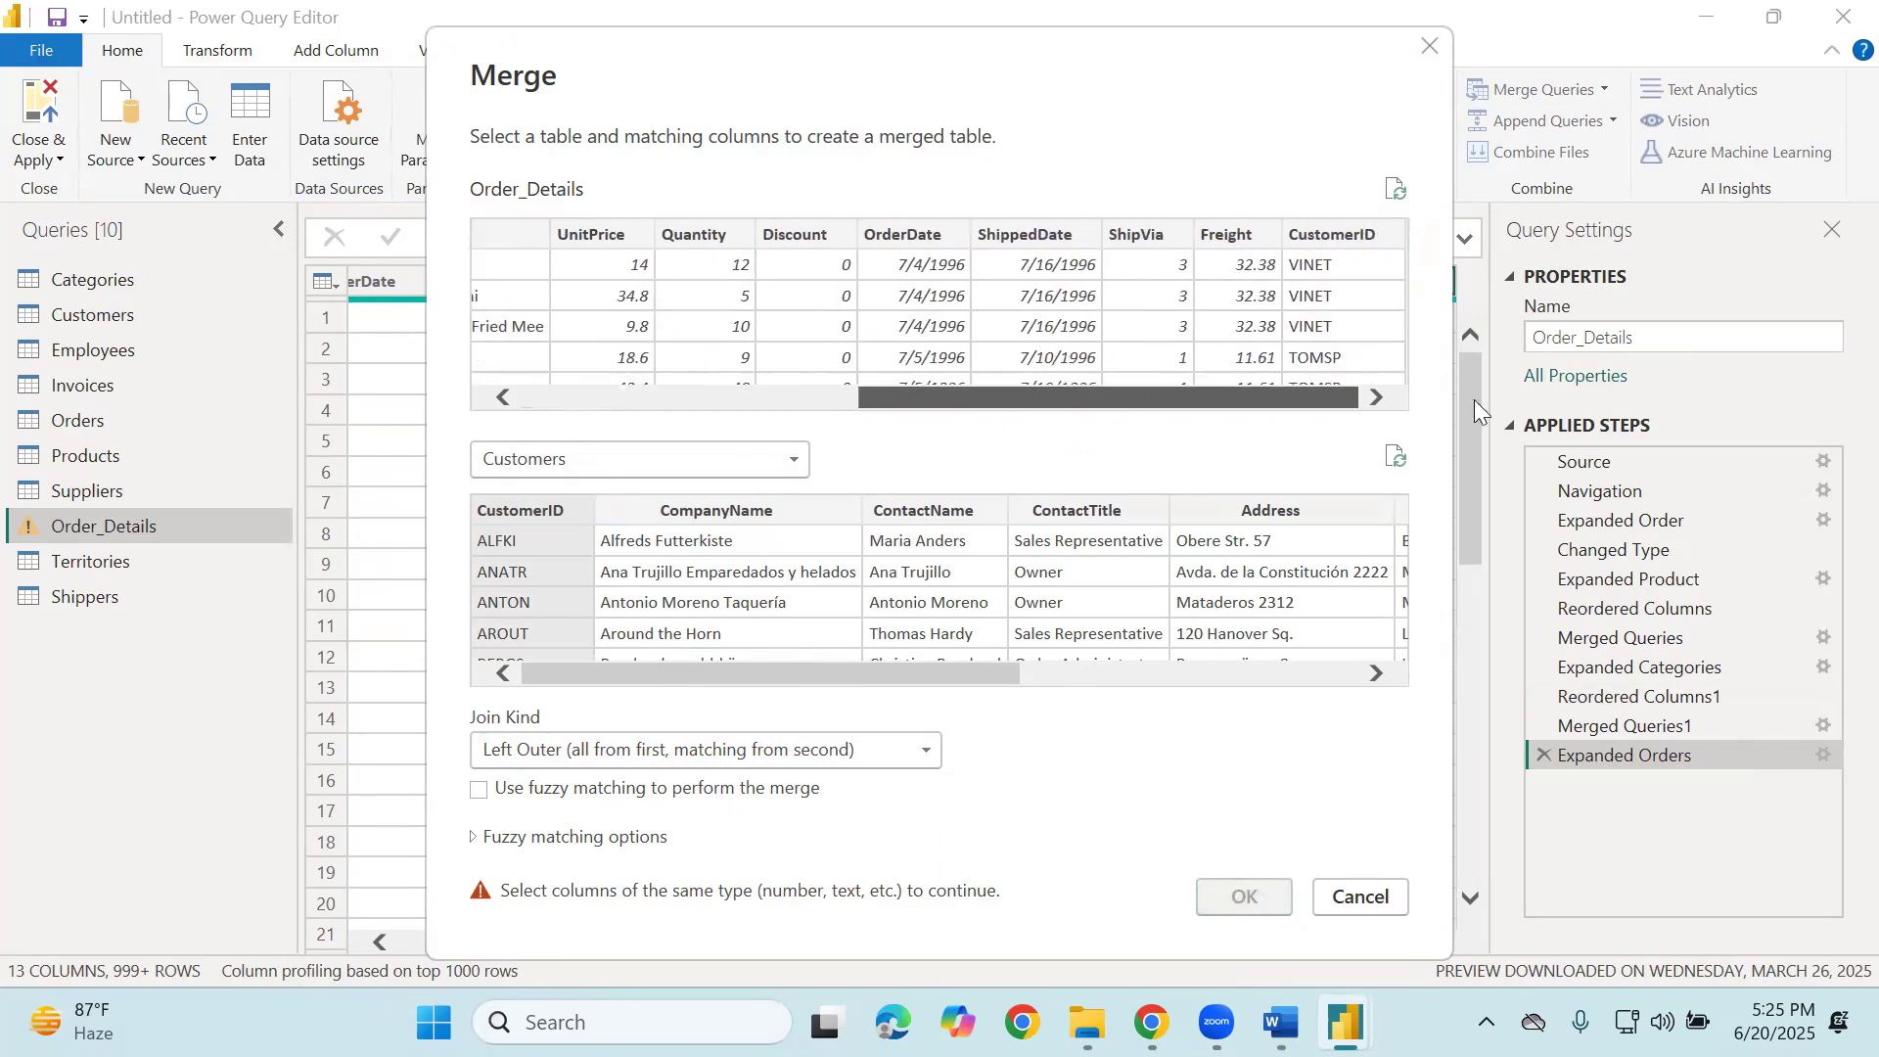
{"action": "left_click", "coordinate": [1356, 319]}
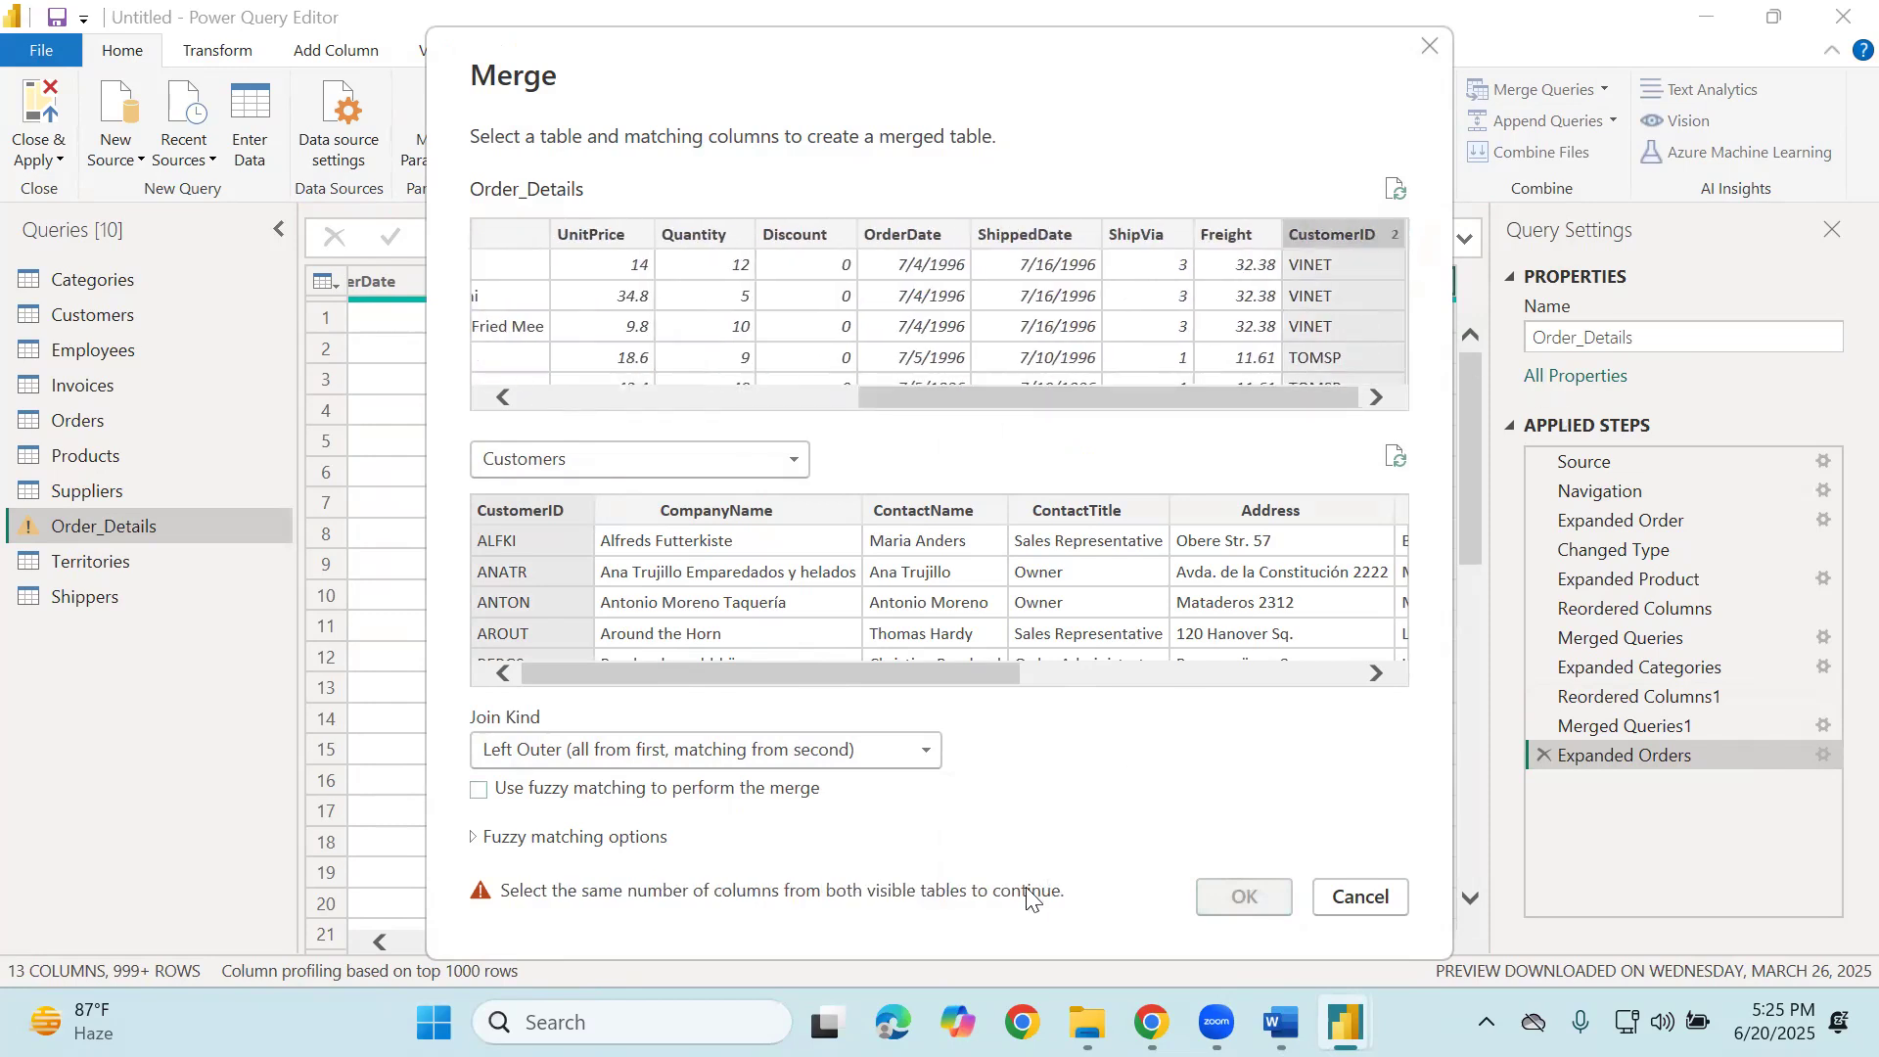
{"action": "left_click_drag", "start_coordinate": [885, 396], "coordinate": [321, 423]}
{"action": "left_click", "coordinate": [648, 252], "text": "ctrl"}
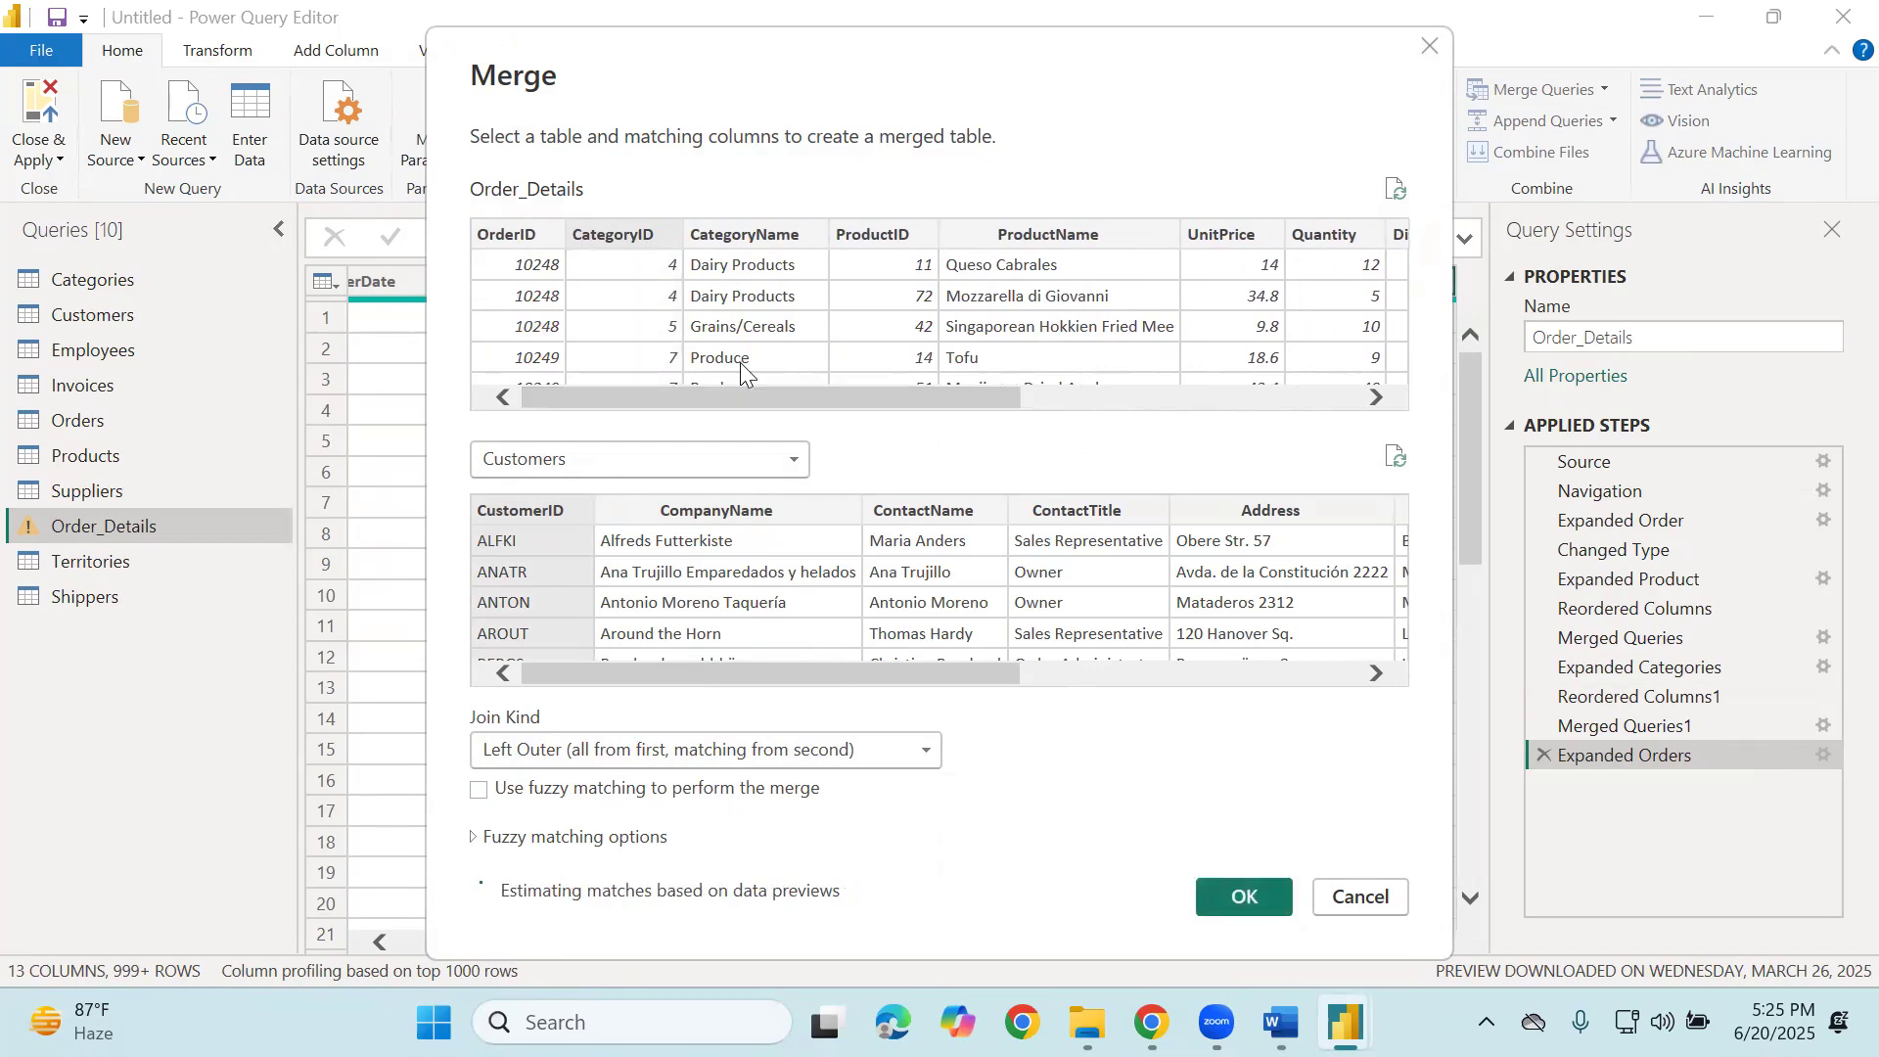
{"action": "left_click_drag", "start_coordinate": [849, 391], "coordinate": [1186, 396]}
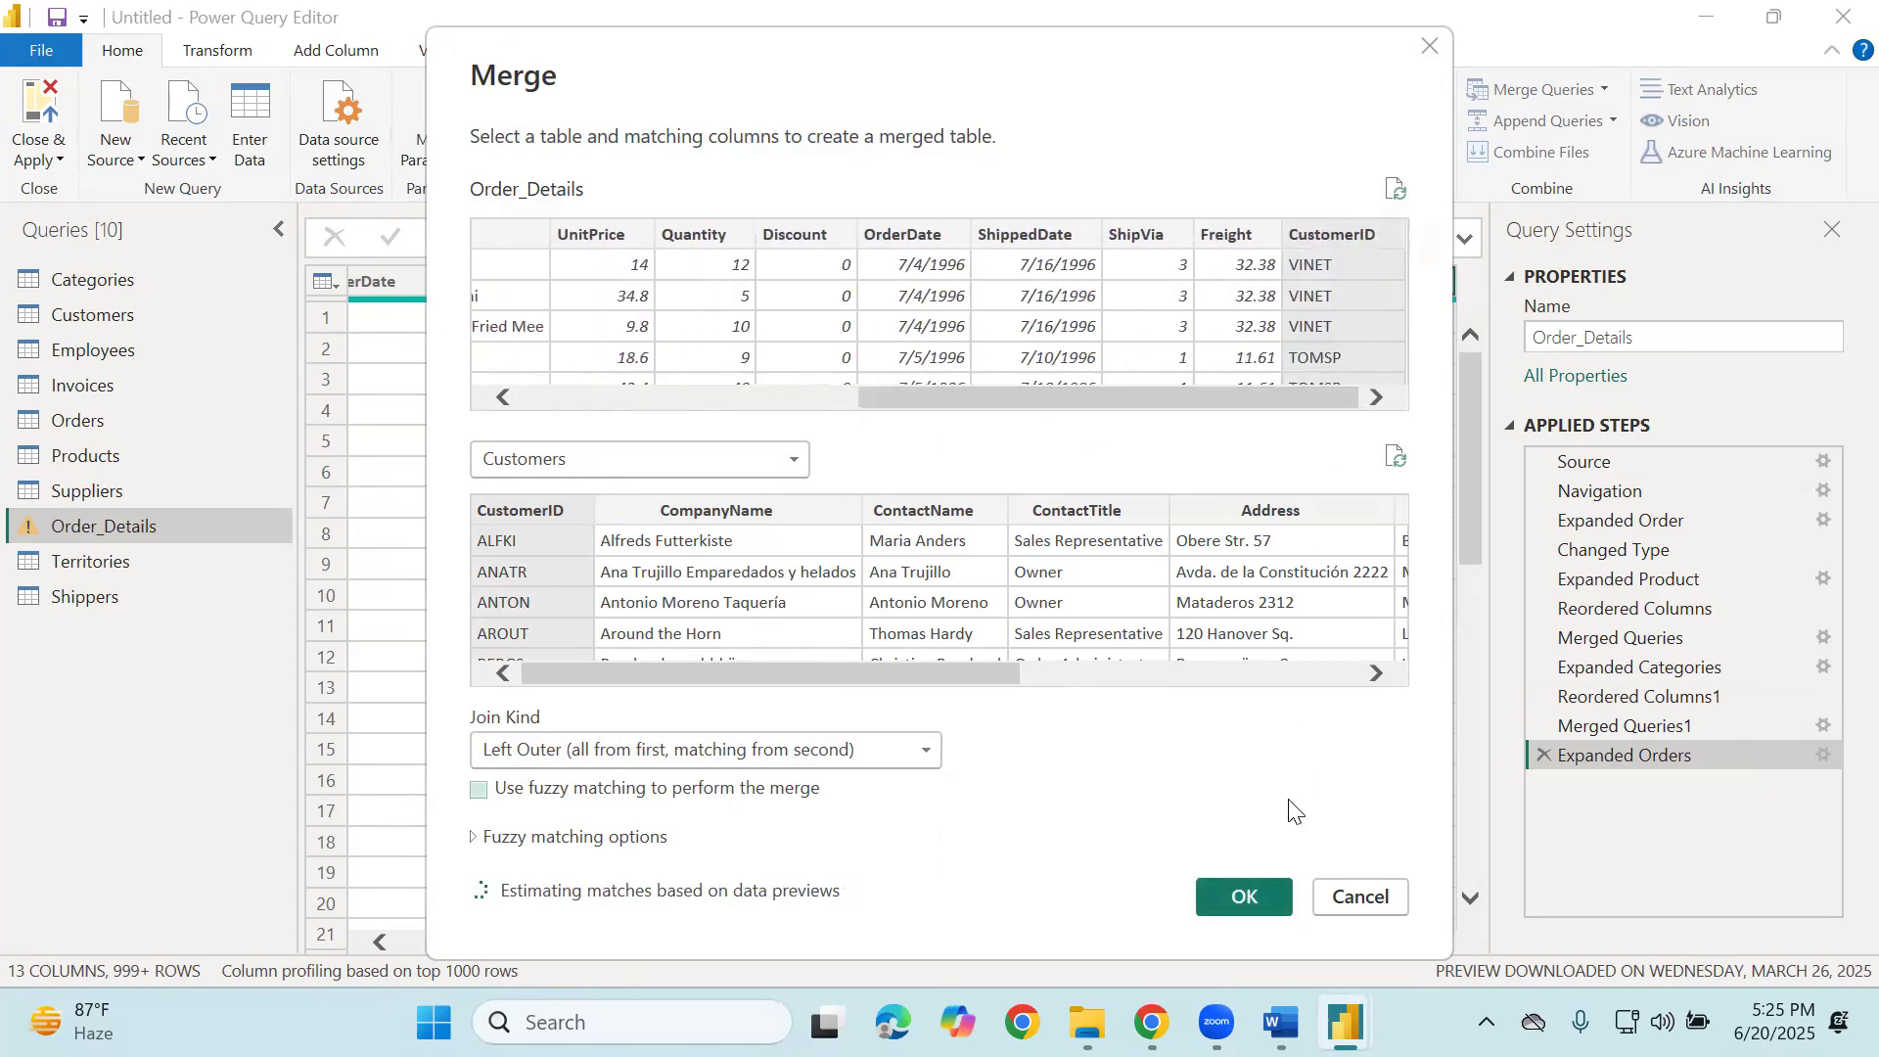
{"action": "left_click", "coordinate": [1242, 896]}
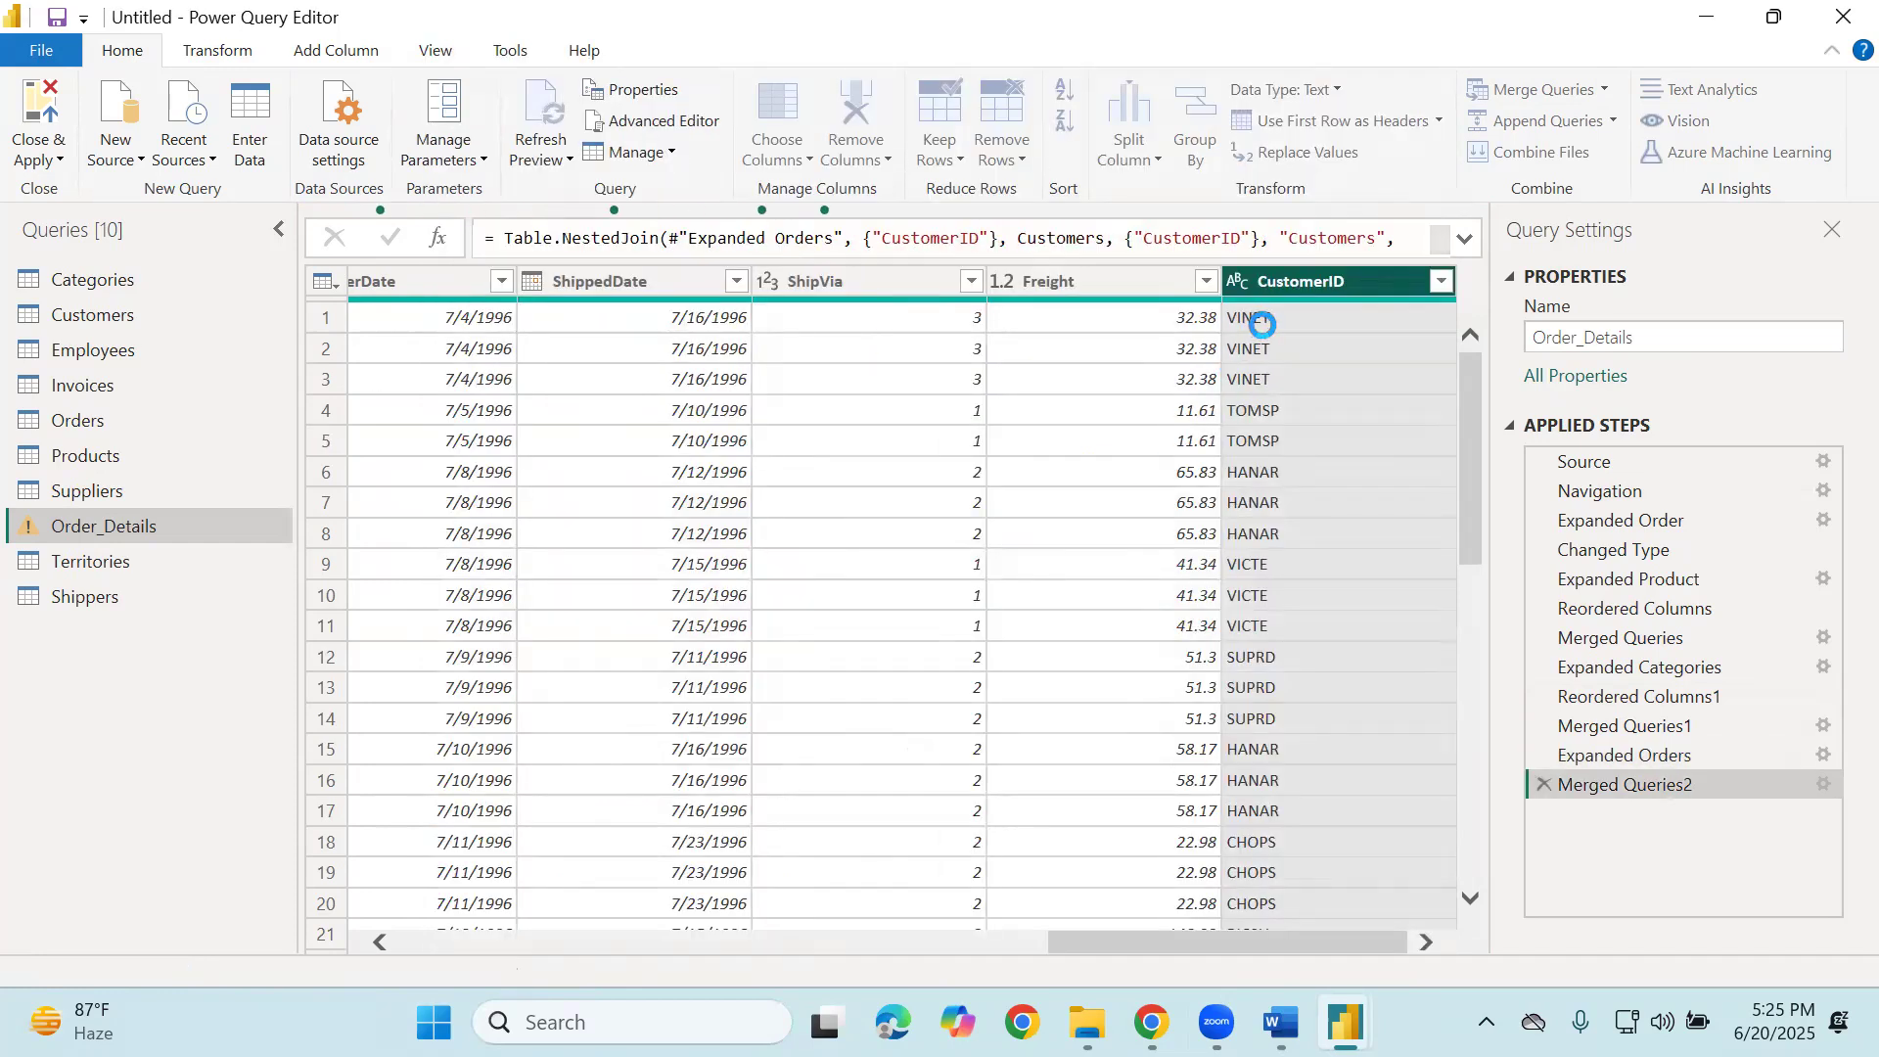
Expand only ContactName from the merged Customers column, without the original column name as prefix.
{"action": "left_click", "coordinate": [1438, 284]}
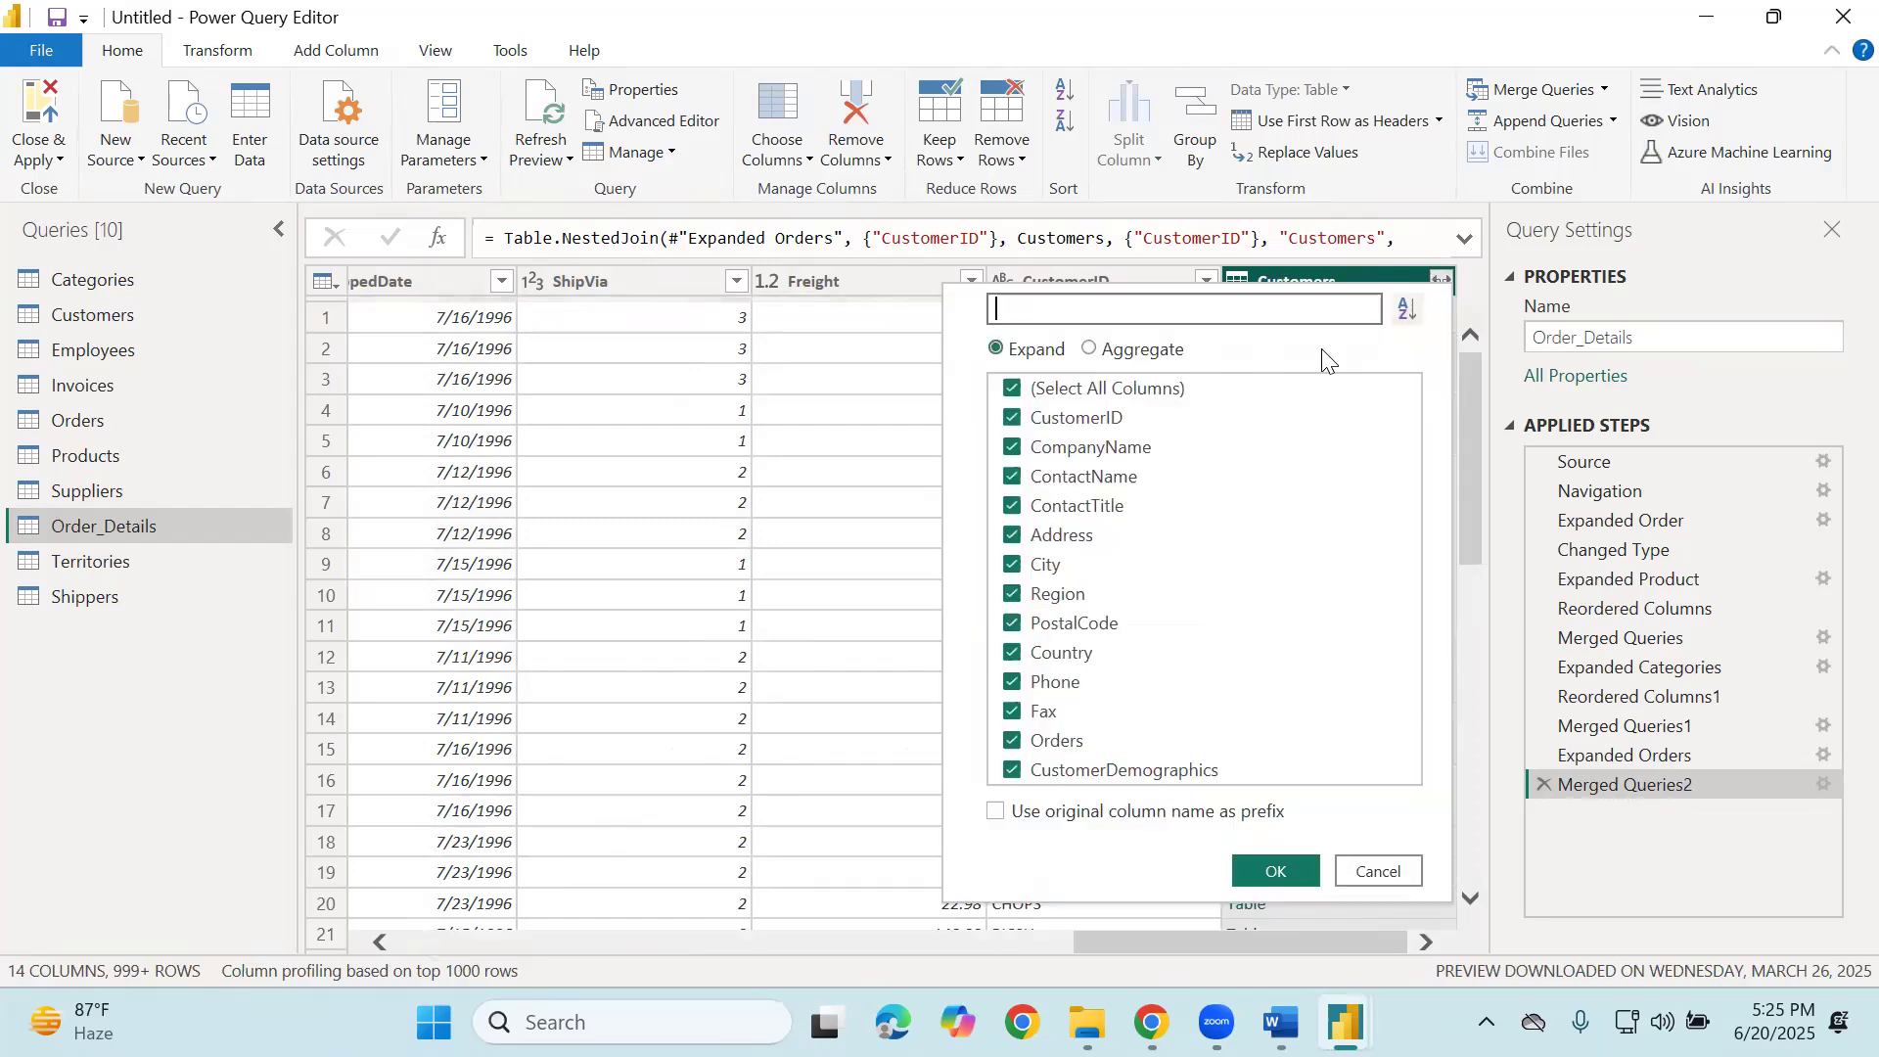
{"action": "left_click", "coordinate": [1012, 389]}
{"action": "left_click", "coordinate": [1012, 476]}
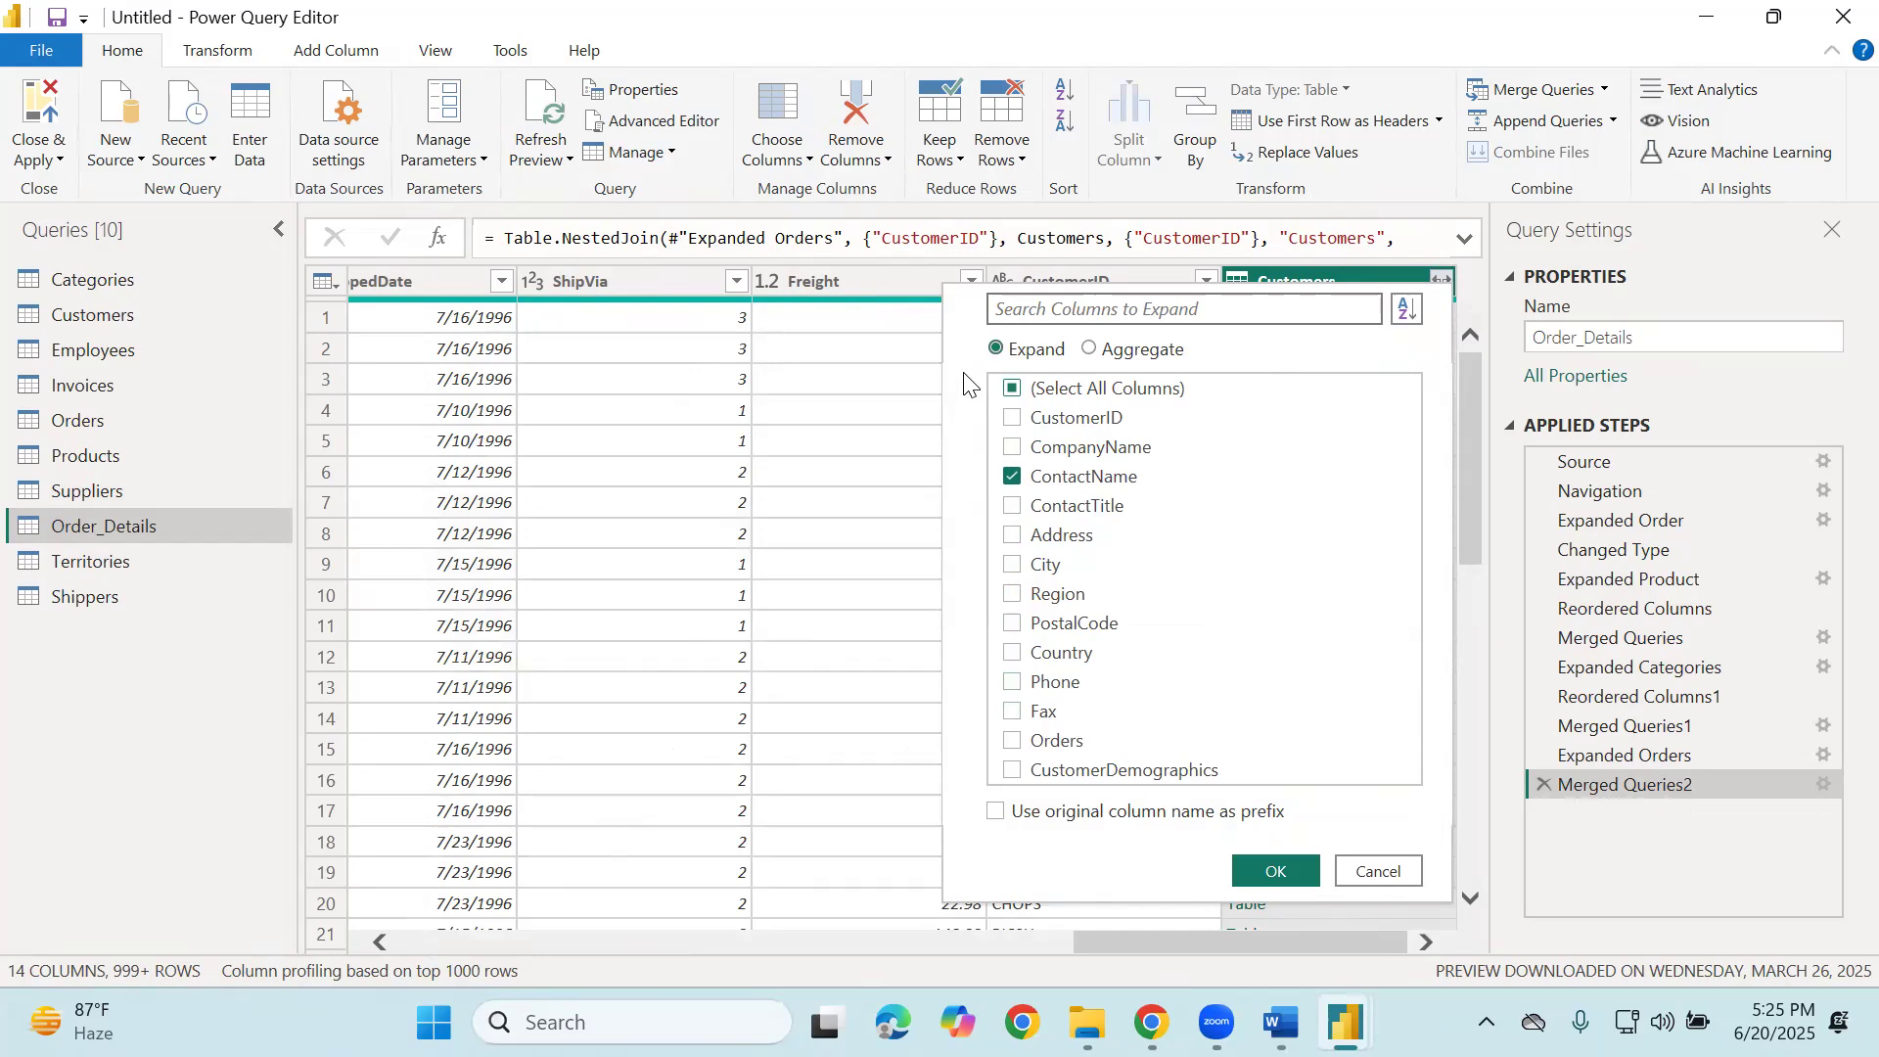
{"action": "left_click", "coordinate": [1283, 872]}
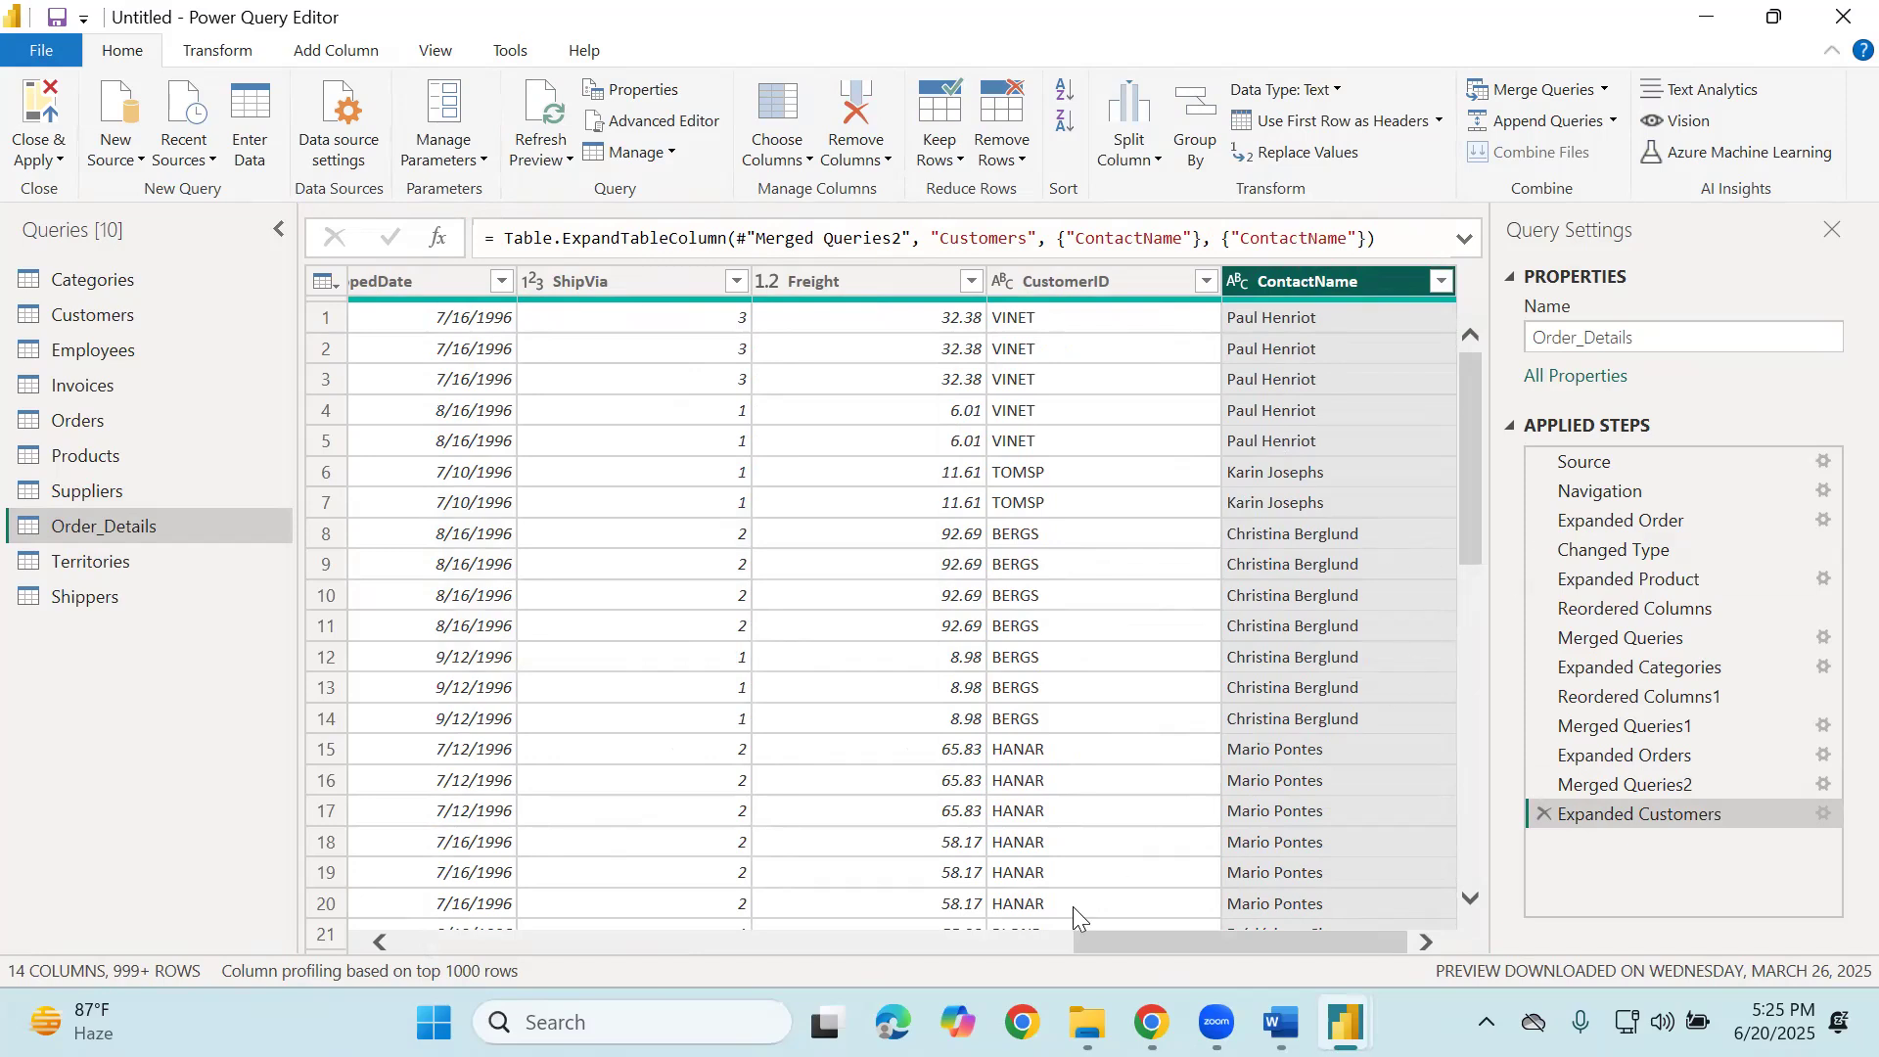
{"action": "left_click_drag", "start_coordinate": [1088, 943], "coordinate": [742, 968]}
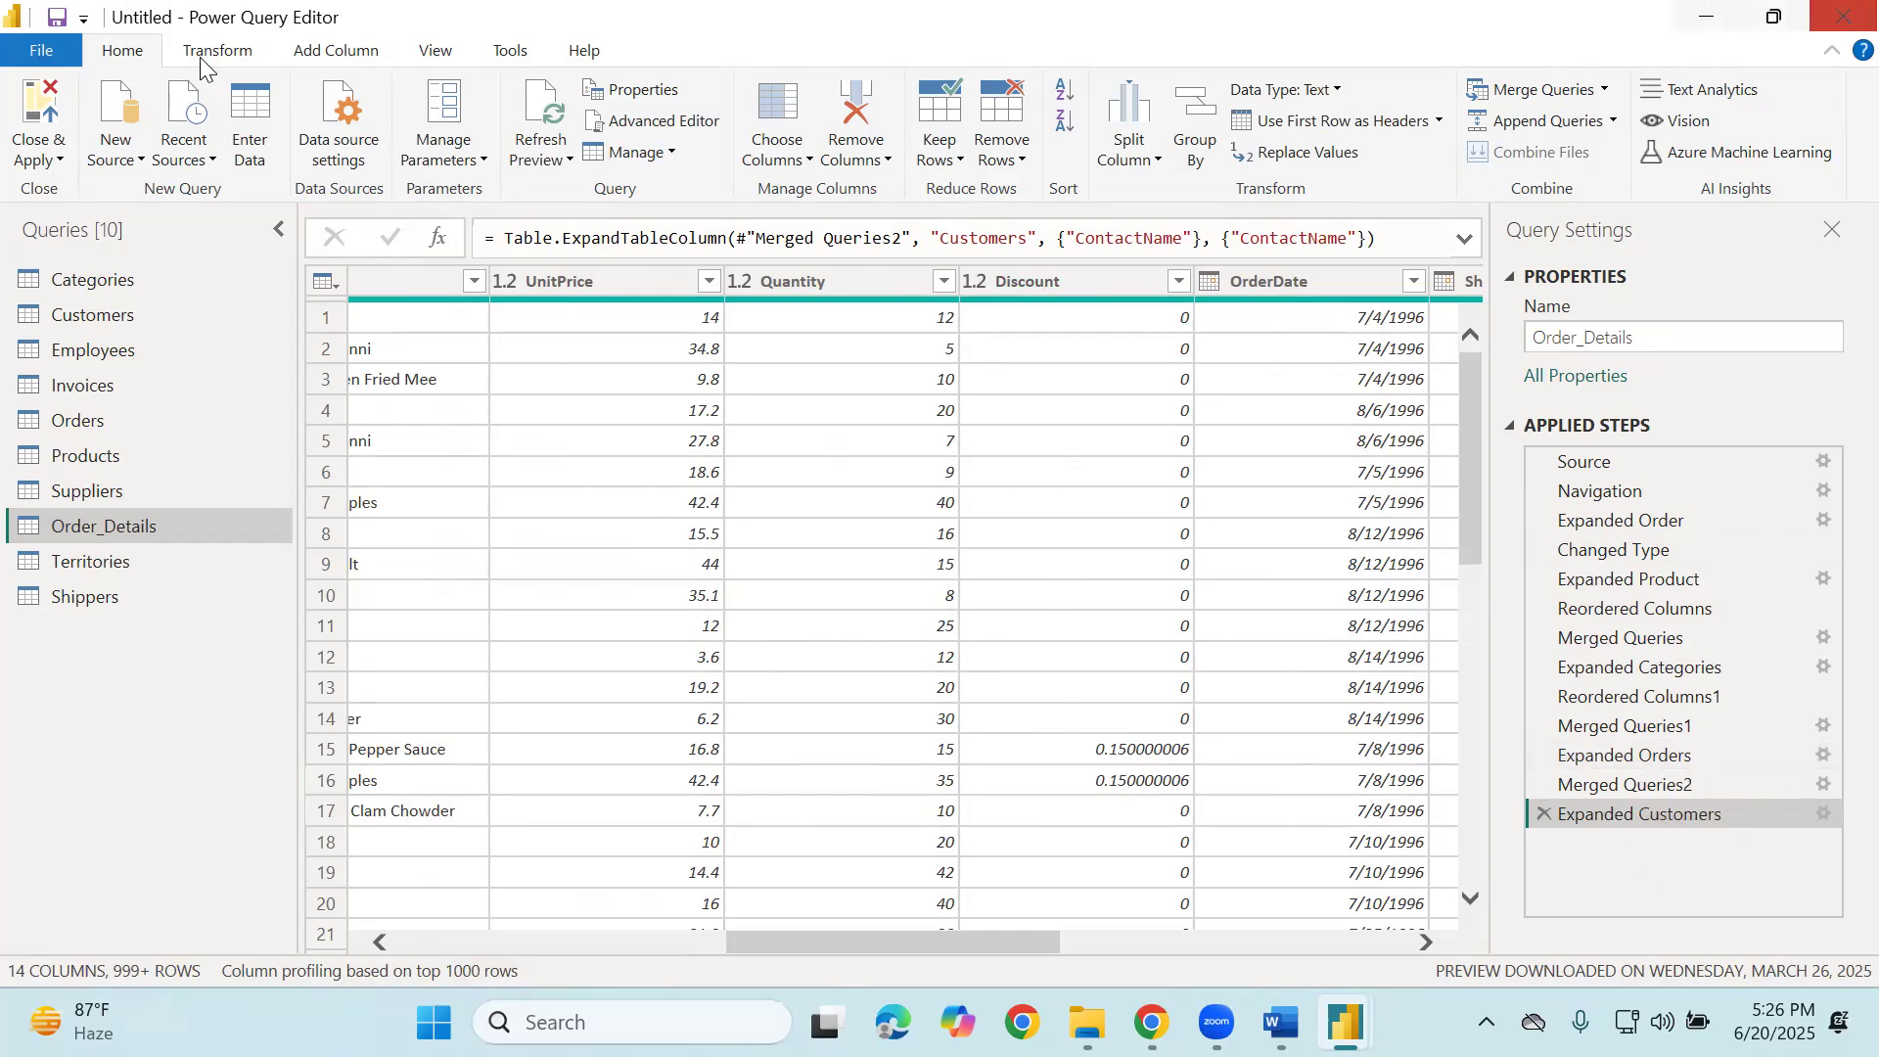
{"action": "left_click", "coordinate": [329, 57]}
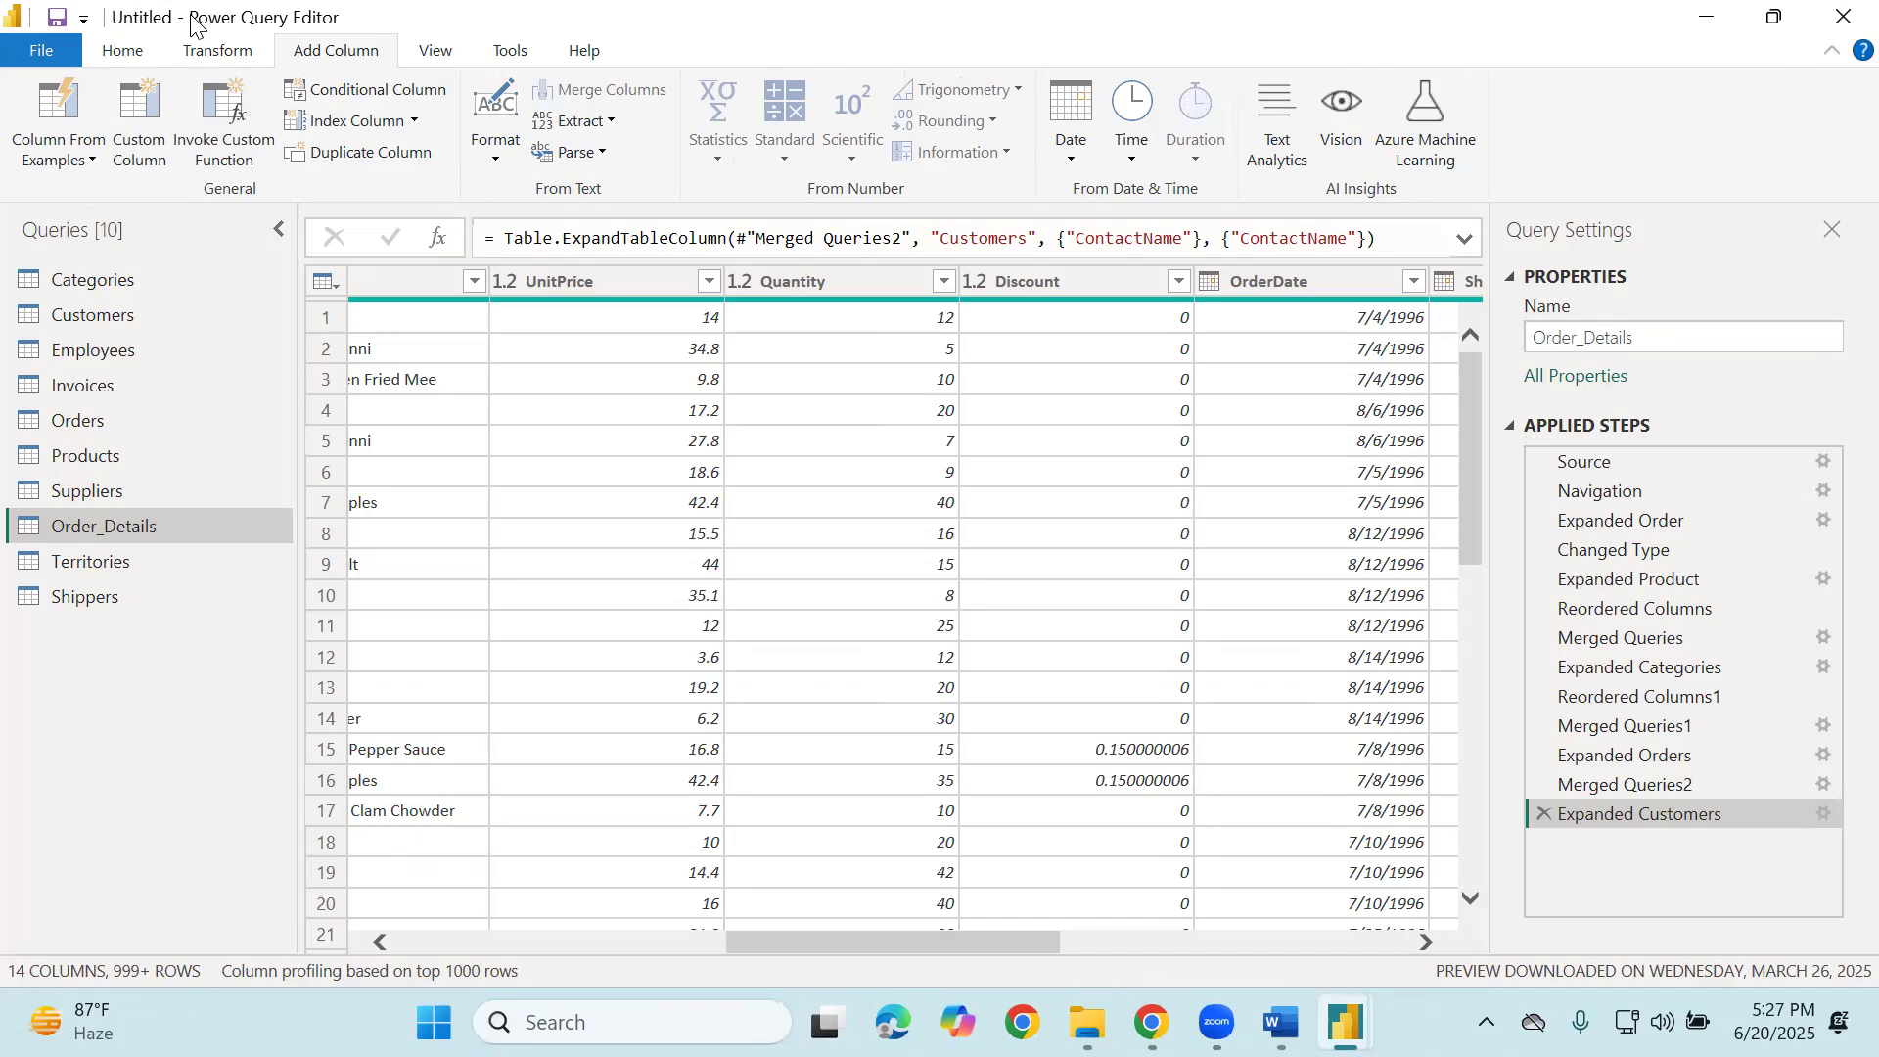
{"action": "left_click", "coordinate": [146, 115]}
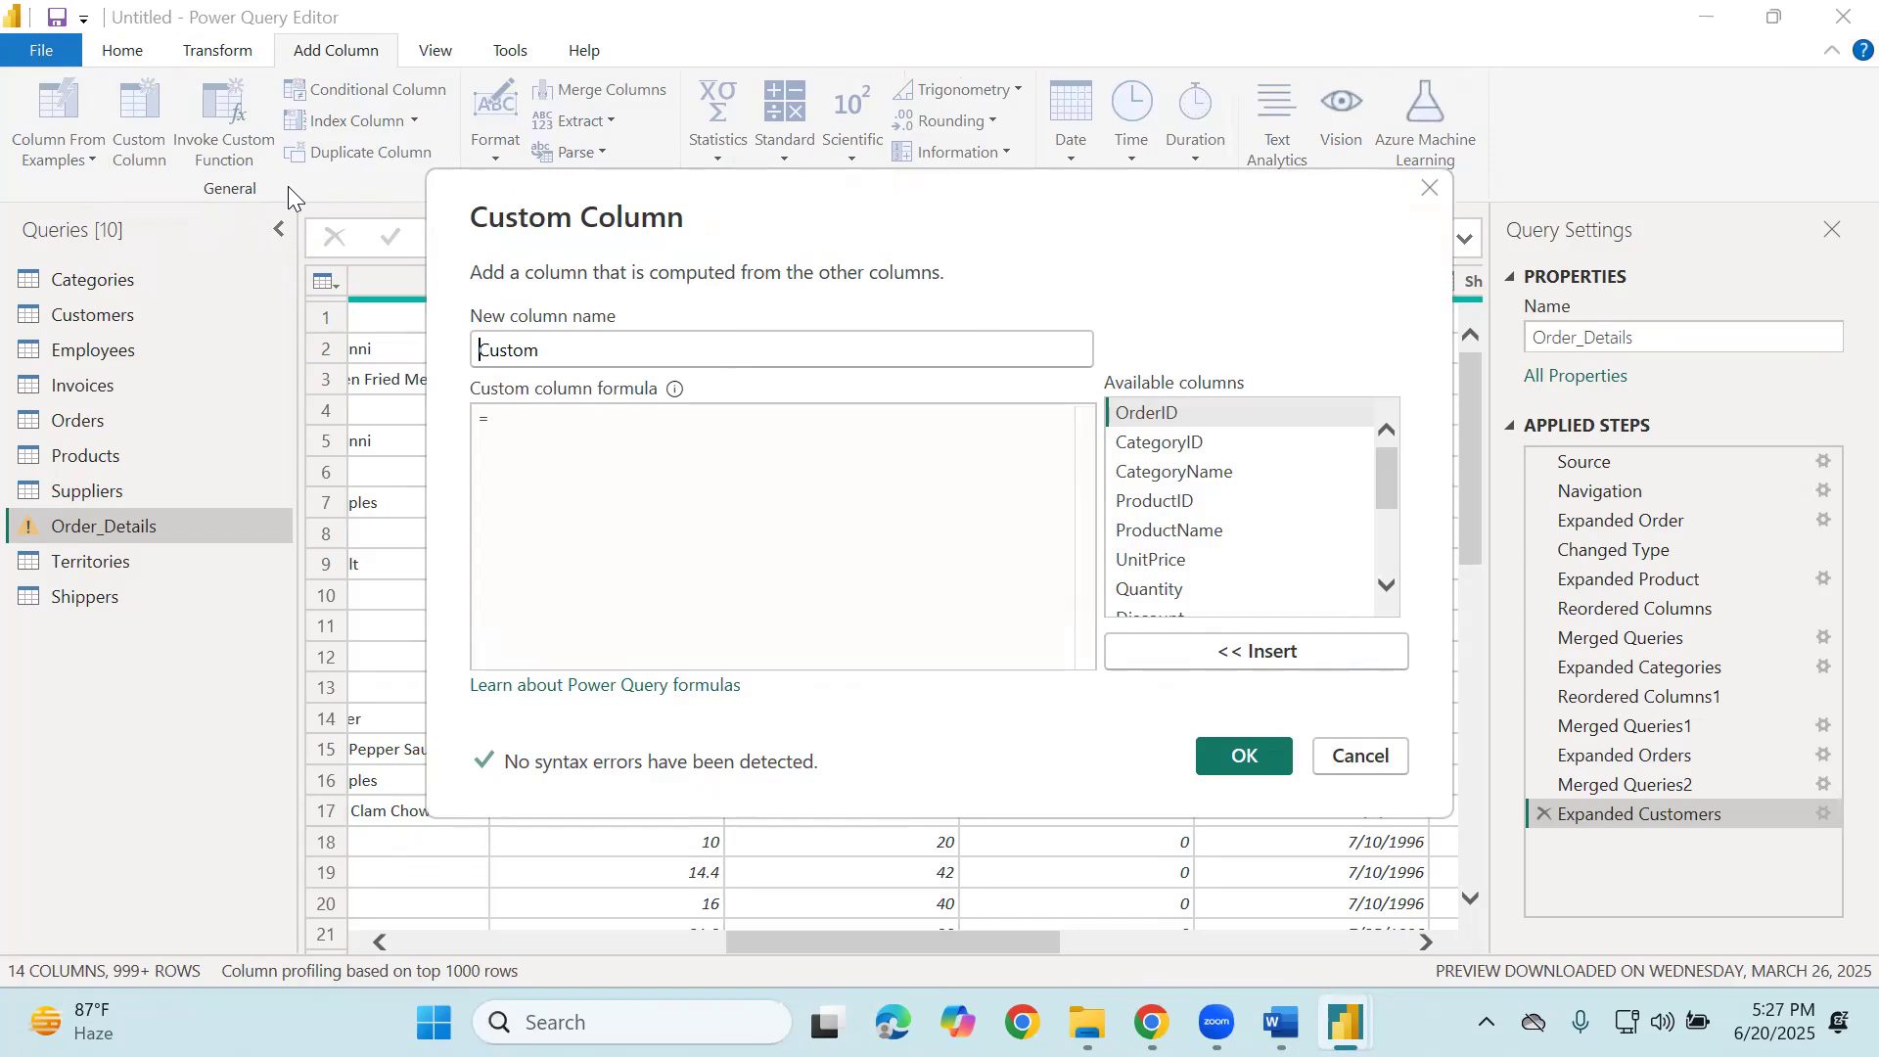
{"action": "key", "text": "ctrl+a"}
{"action": "key", "text": "BackSpace"}
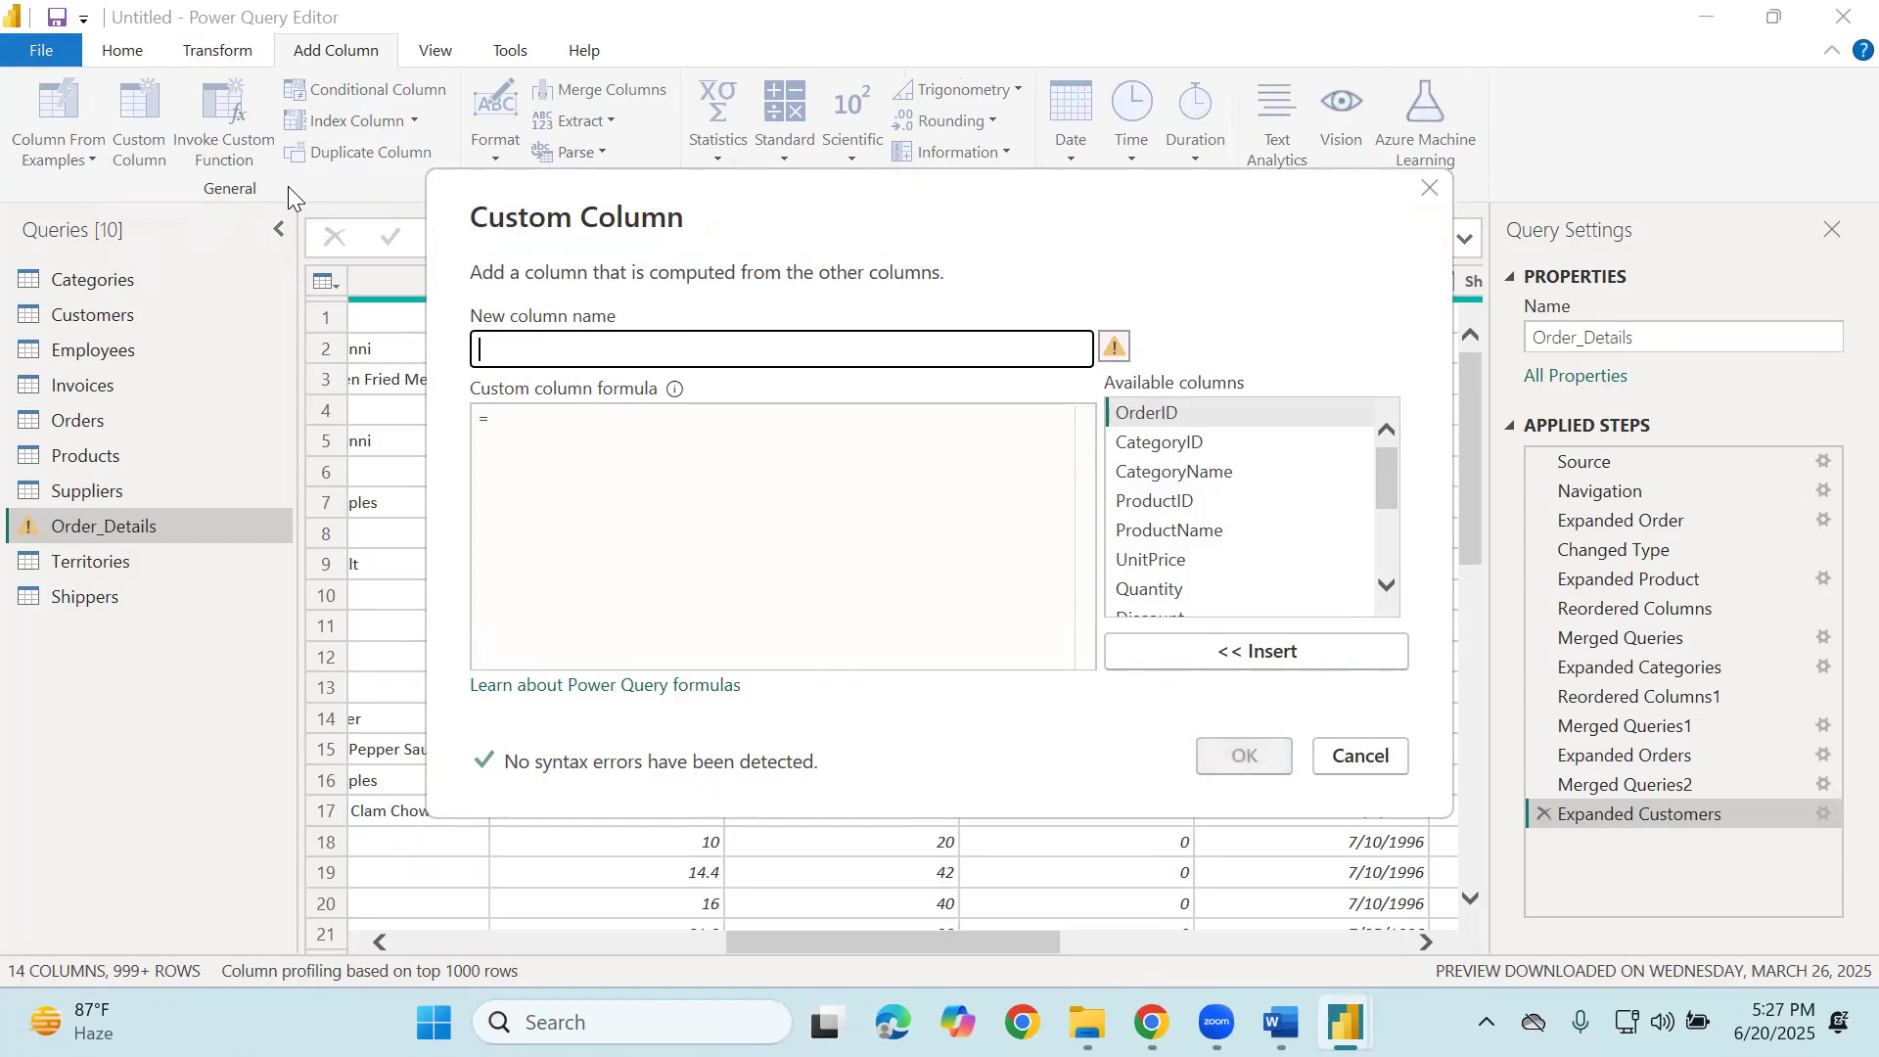
{"action": "type", "text": "Toa"}
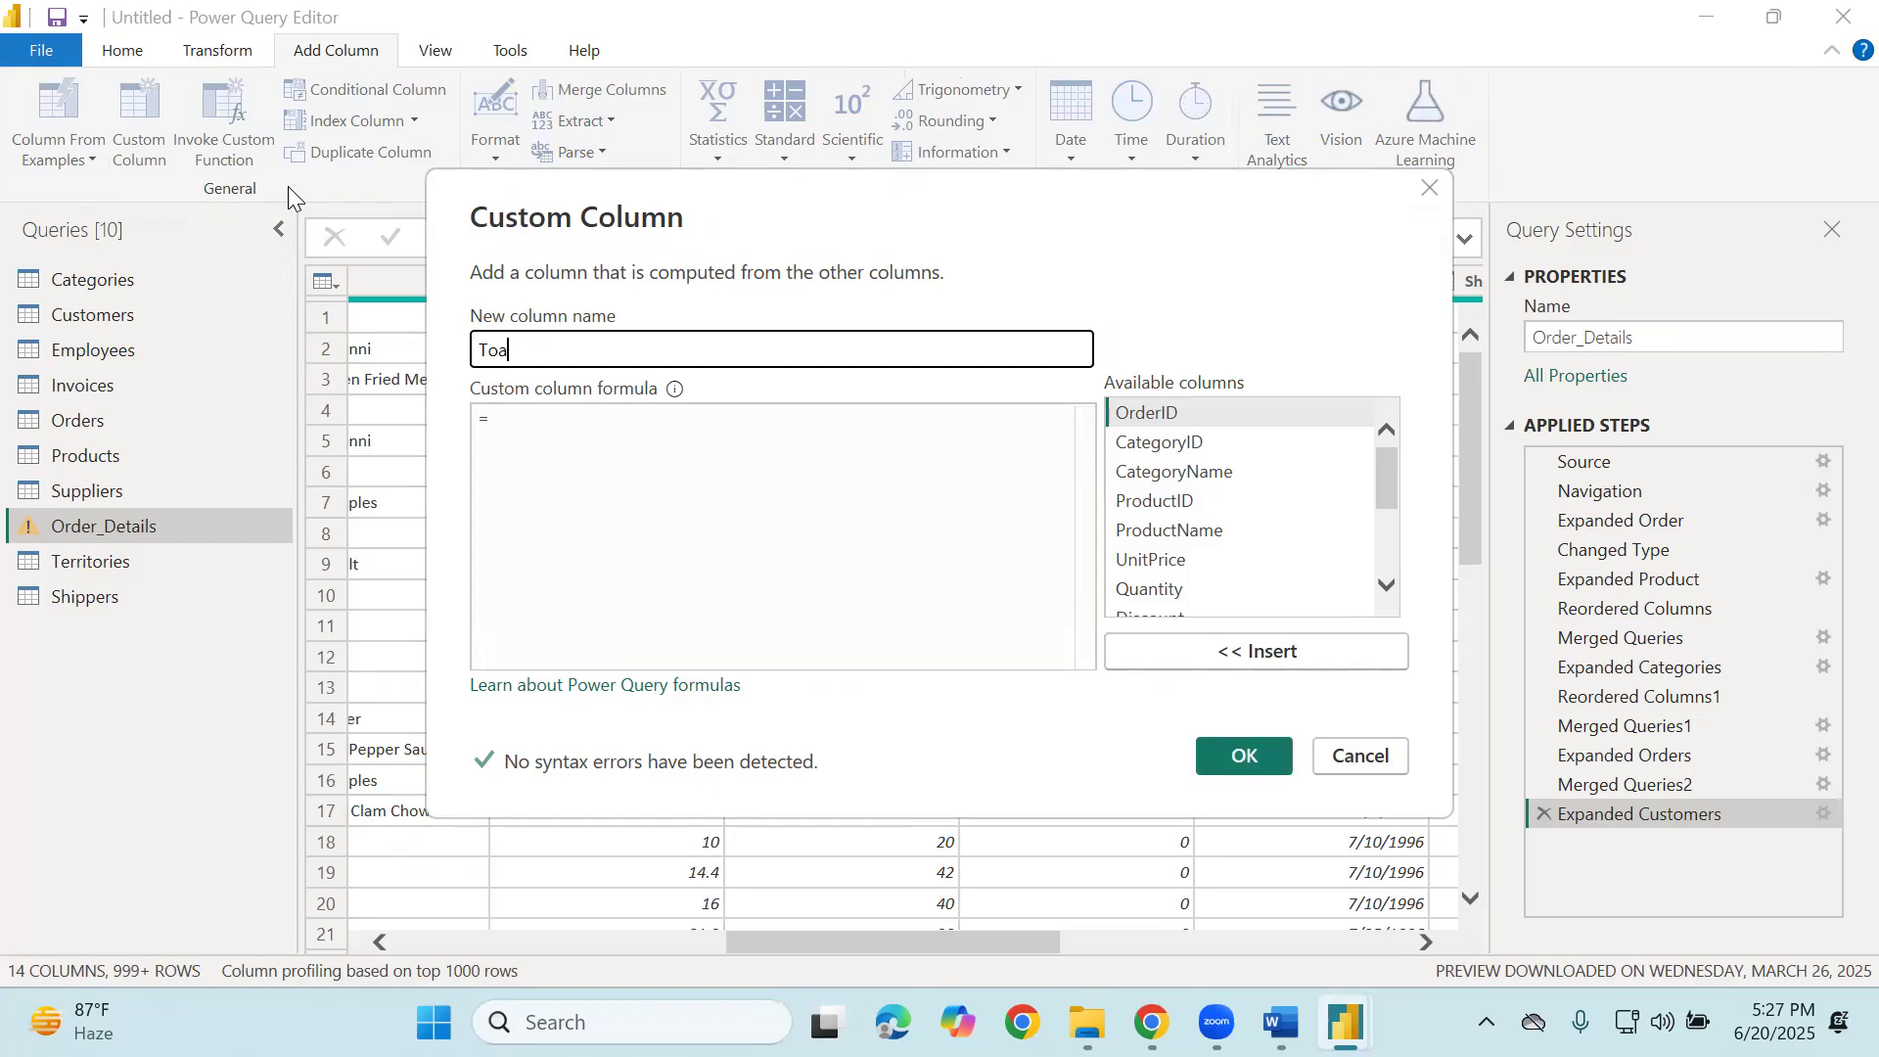
{"action": "key", "text": "BackSpace"}
{"action": "key", "text": "BackSpace"}
{"action": "type", "text": "otak"}
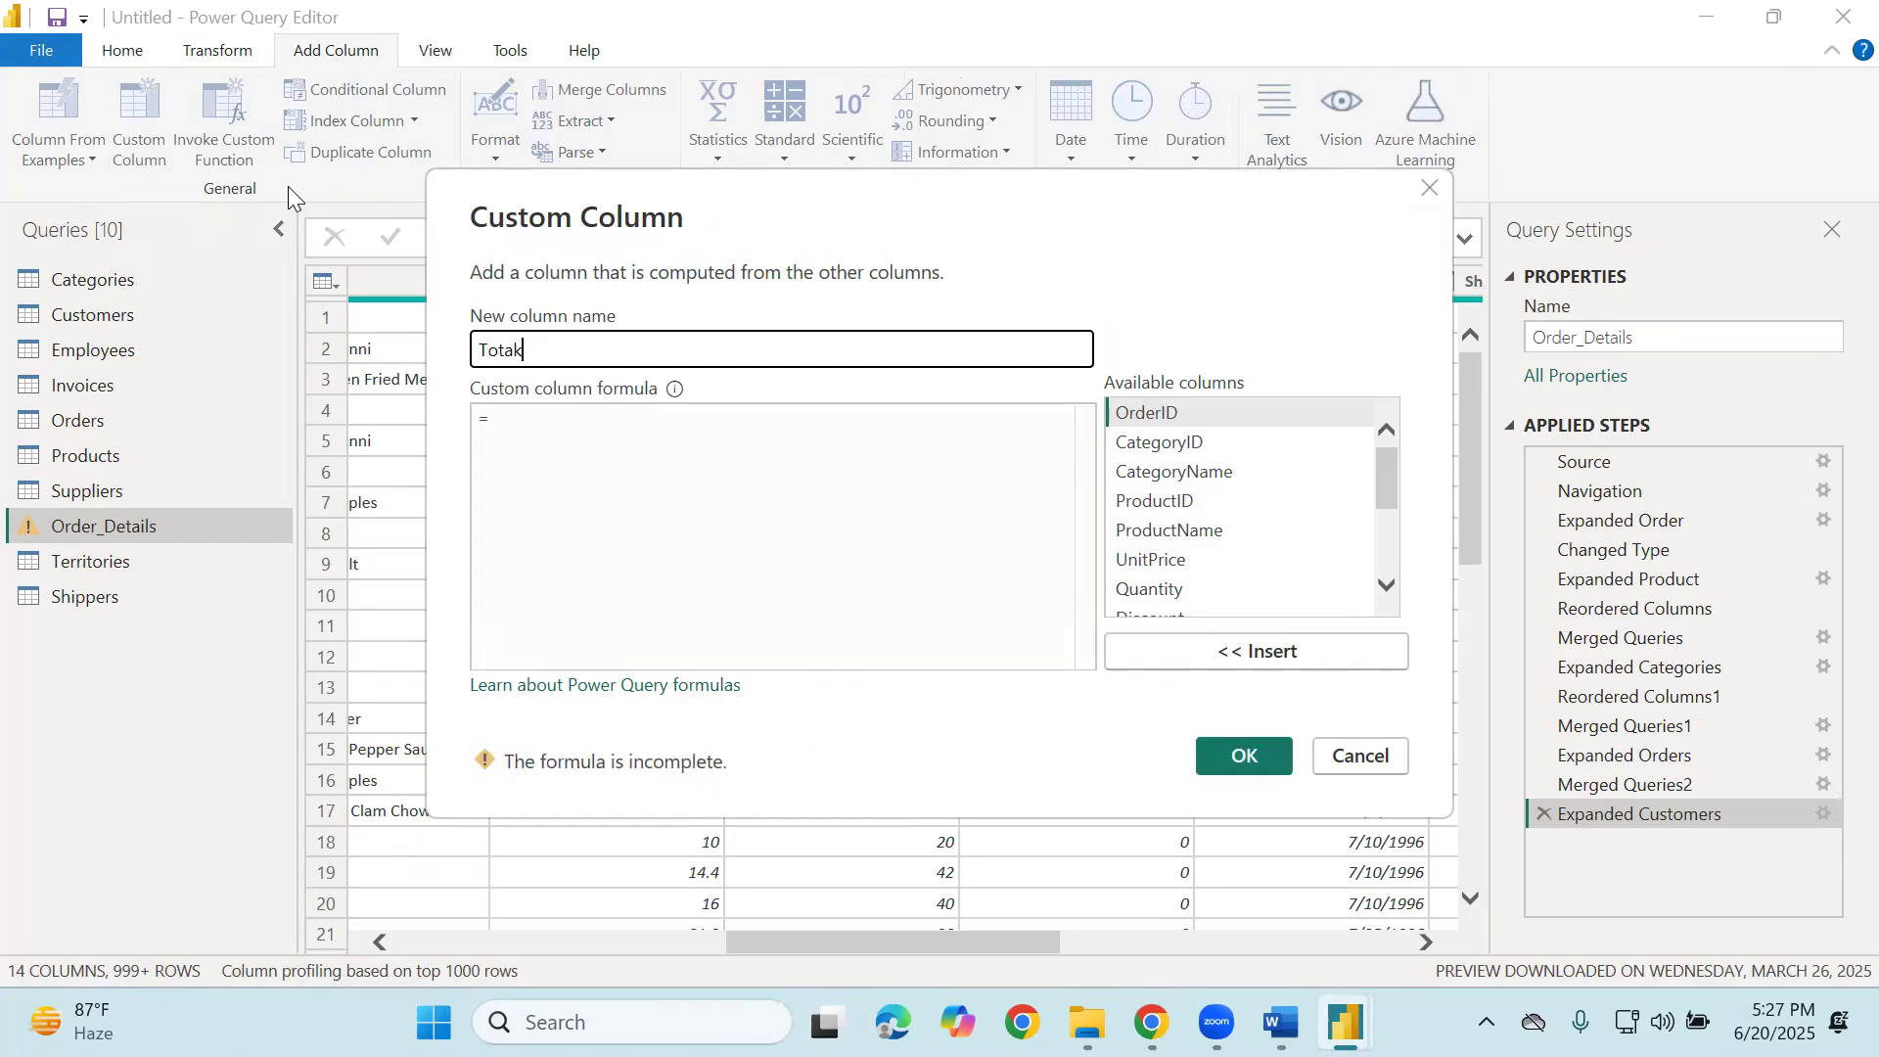
{"action": "key", "text": "BackSpace"}
{"action": "type", "text": "l Price"}
{"action": "key", "text": "Tab"}
{"action": "key", "text": "Tab"}
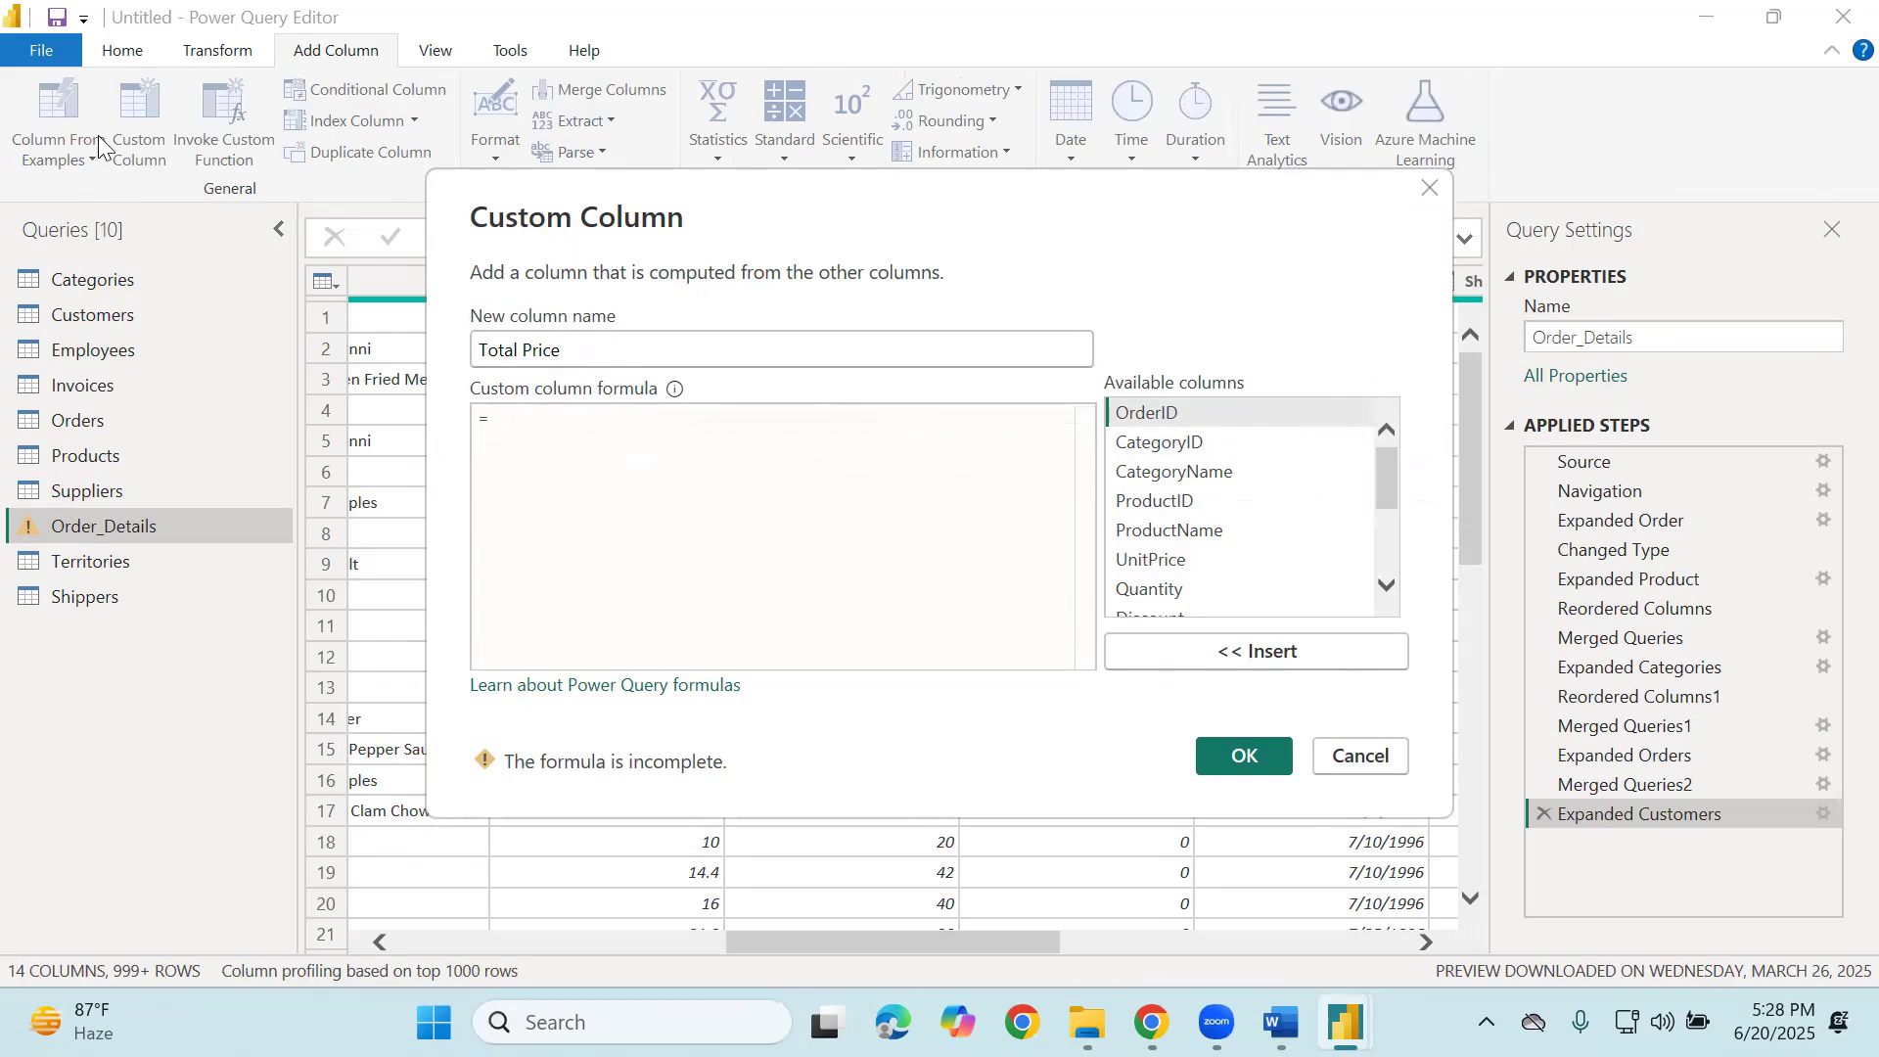
{"action": "left_click", "coordinate": [1358, 764]}
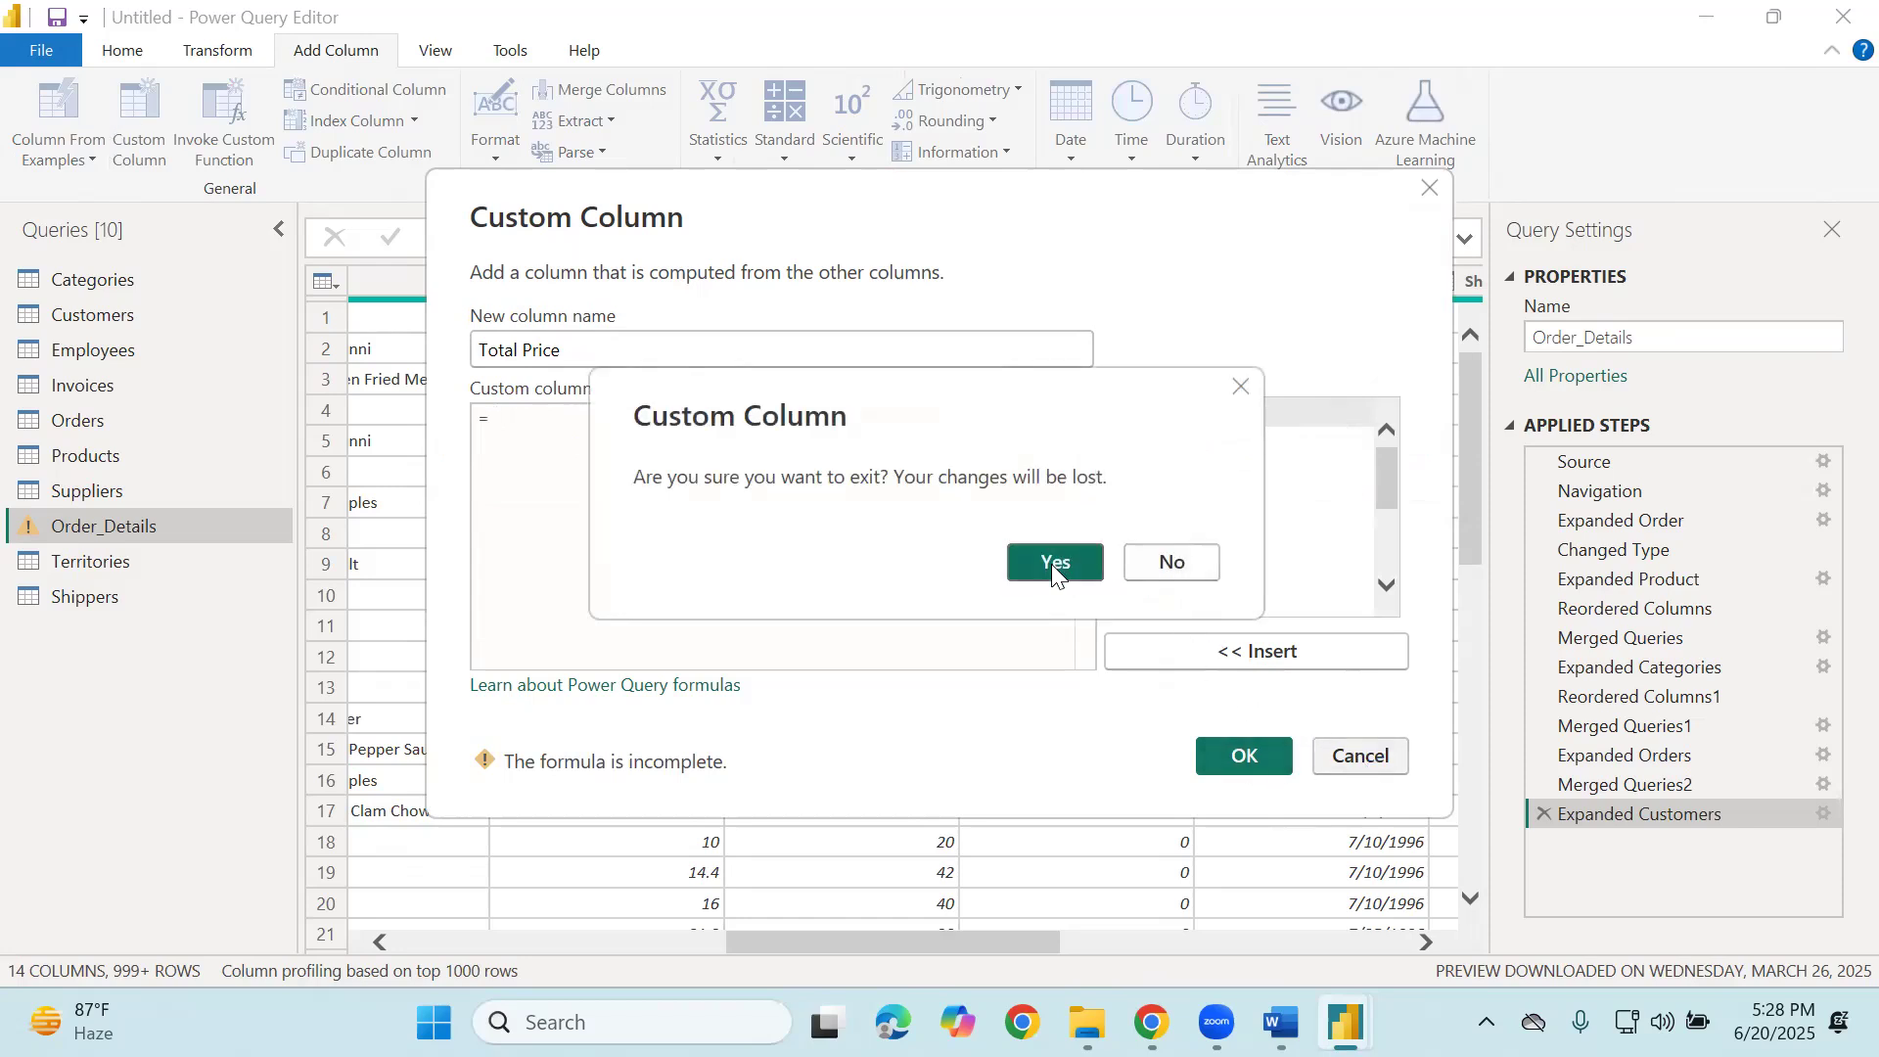
{"action": "left_click", "coordinate": [1051, 563]}
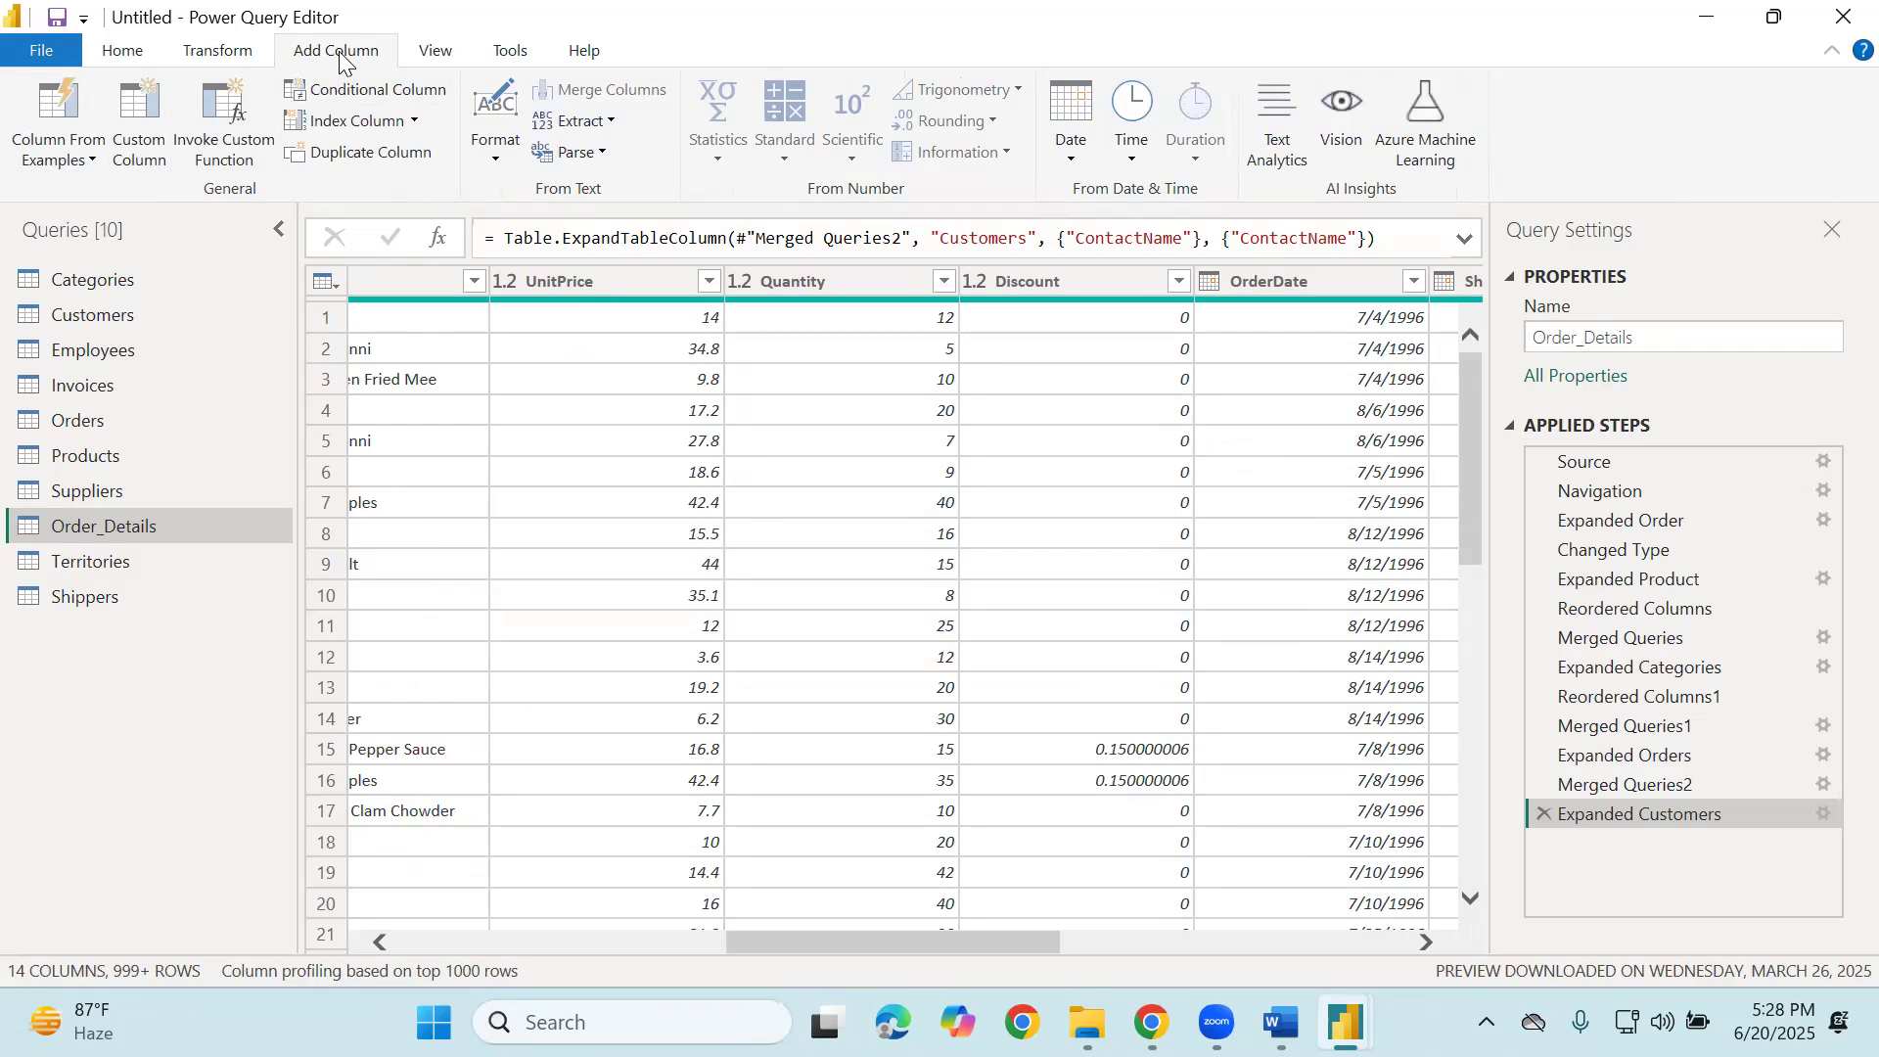
Start a new custom column in Order_Details and name it Total Price.
{"action": "left_click", "coordinate": [135, 112]}
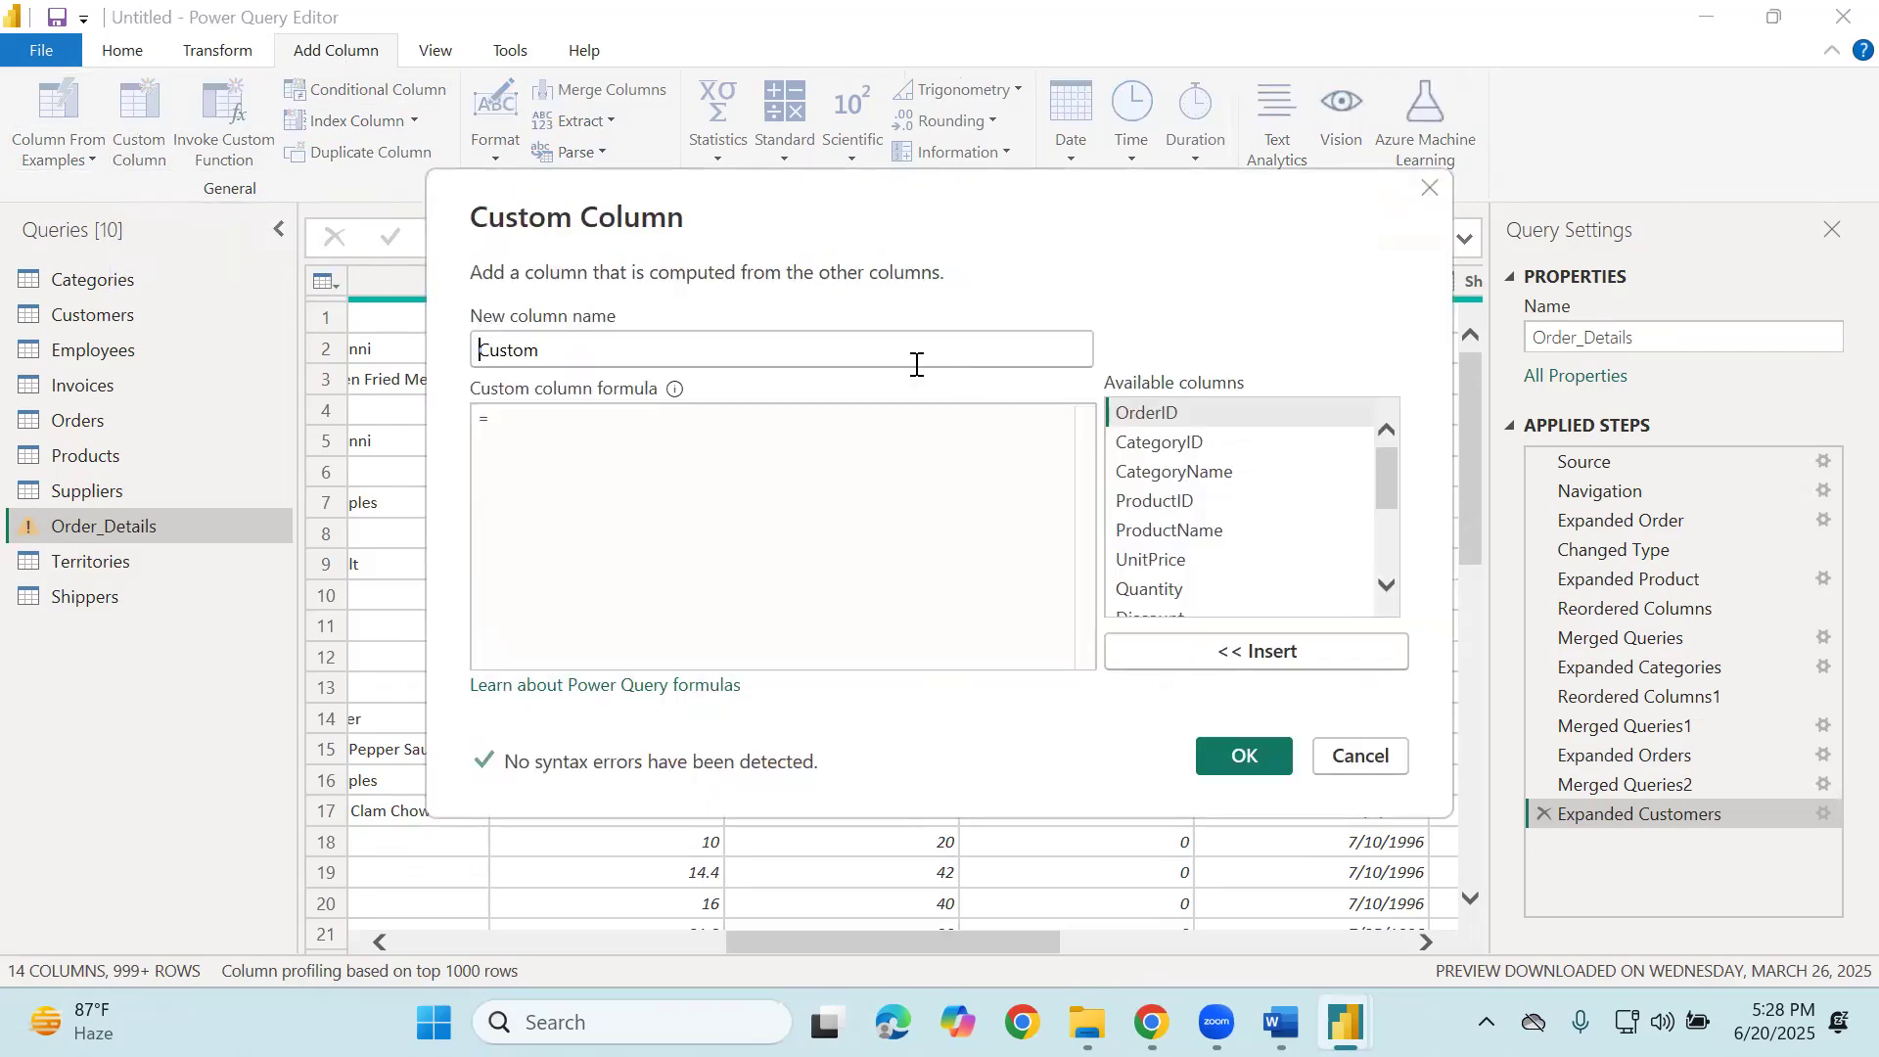
{"action": "left_click_drag", "start_coordinate": [755, 348], "coordinate": [438, 358]}
{"action": "key", "text": "BackSpace"}
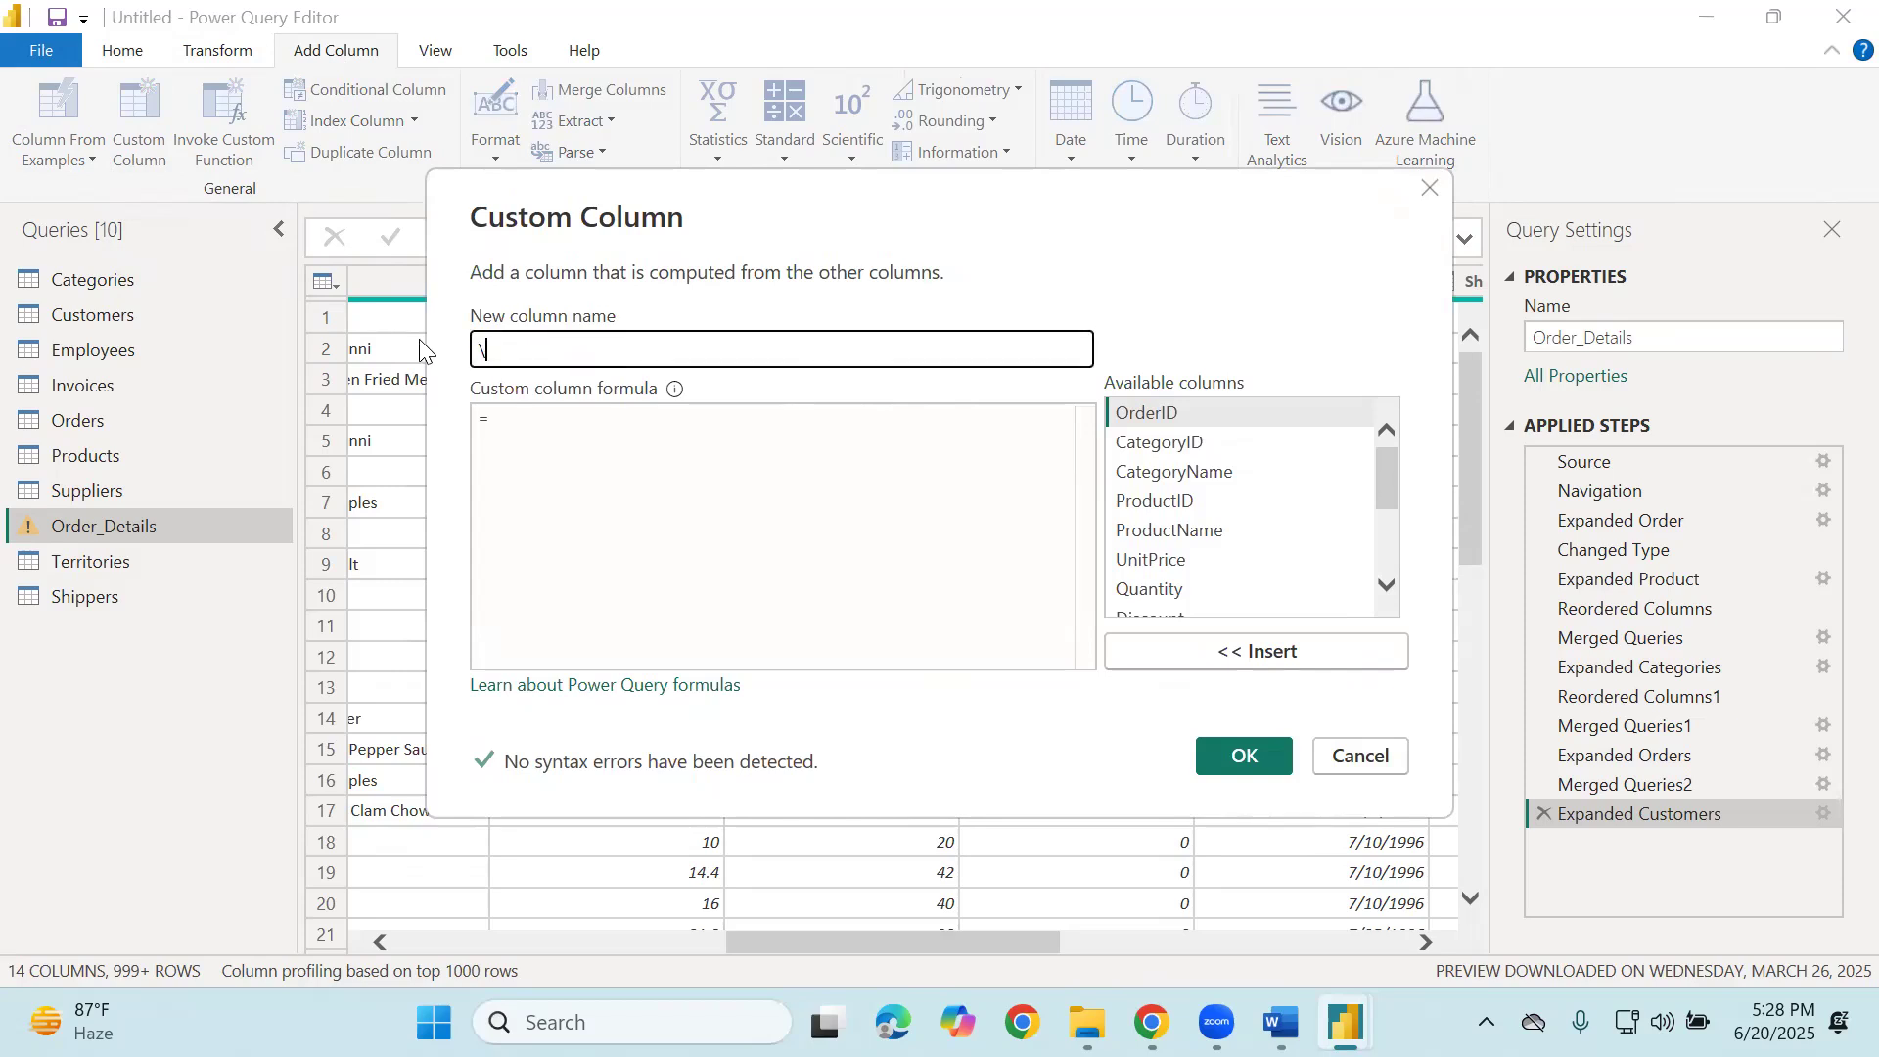
{"action": "type", "text": "Total"}
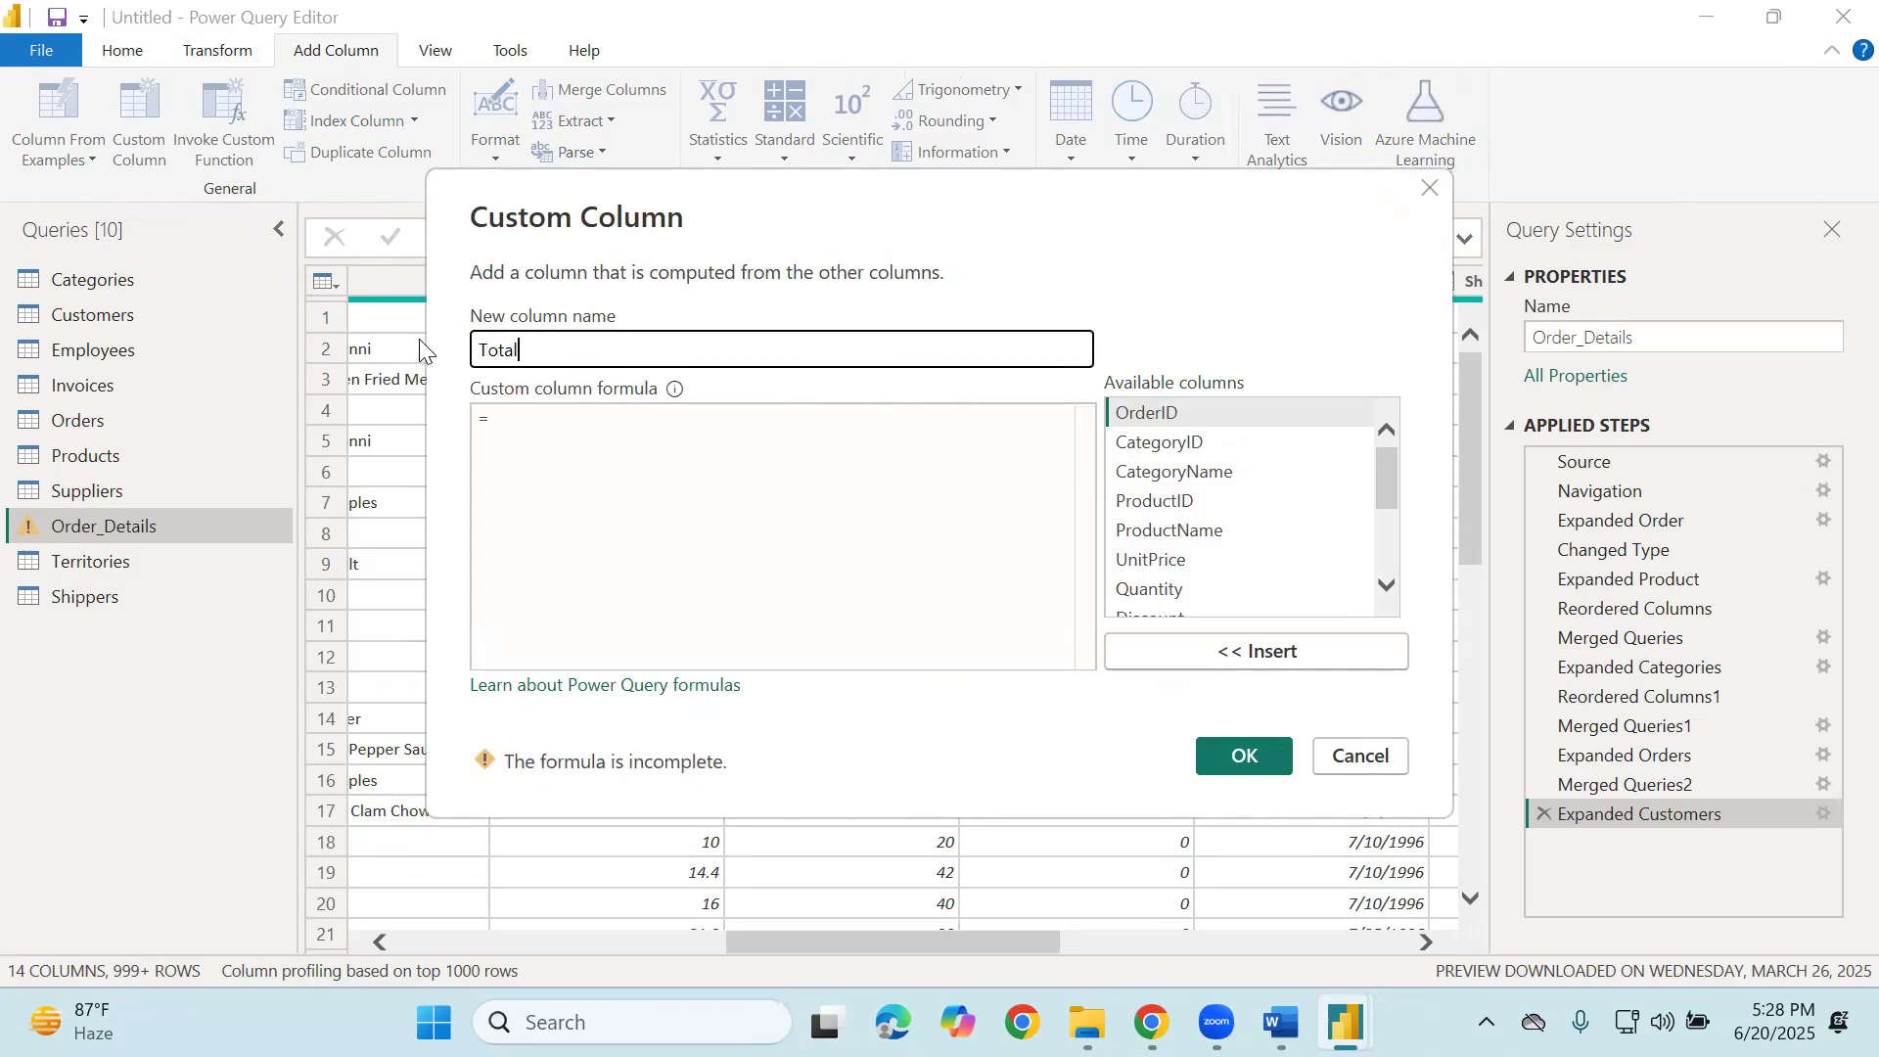
{"action": "type", "text": " Price"}
{"action": "key", "text": "Tab"}
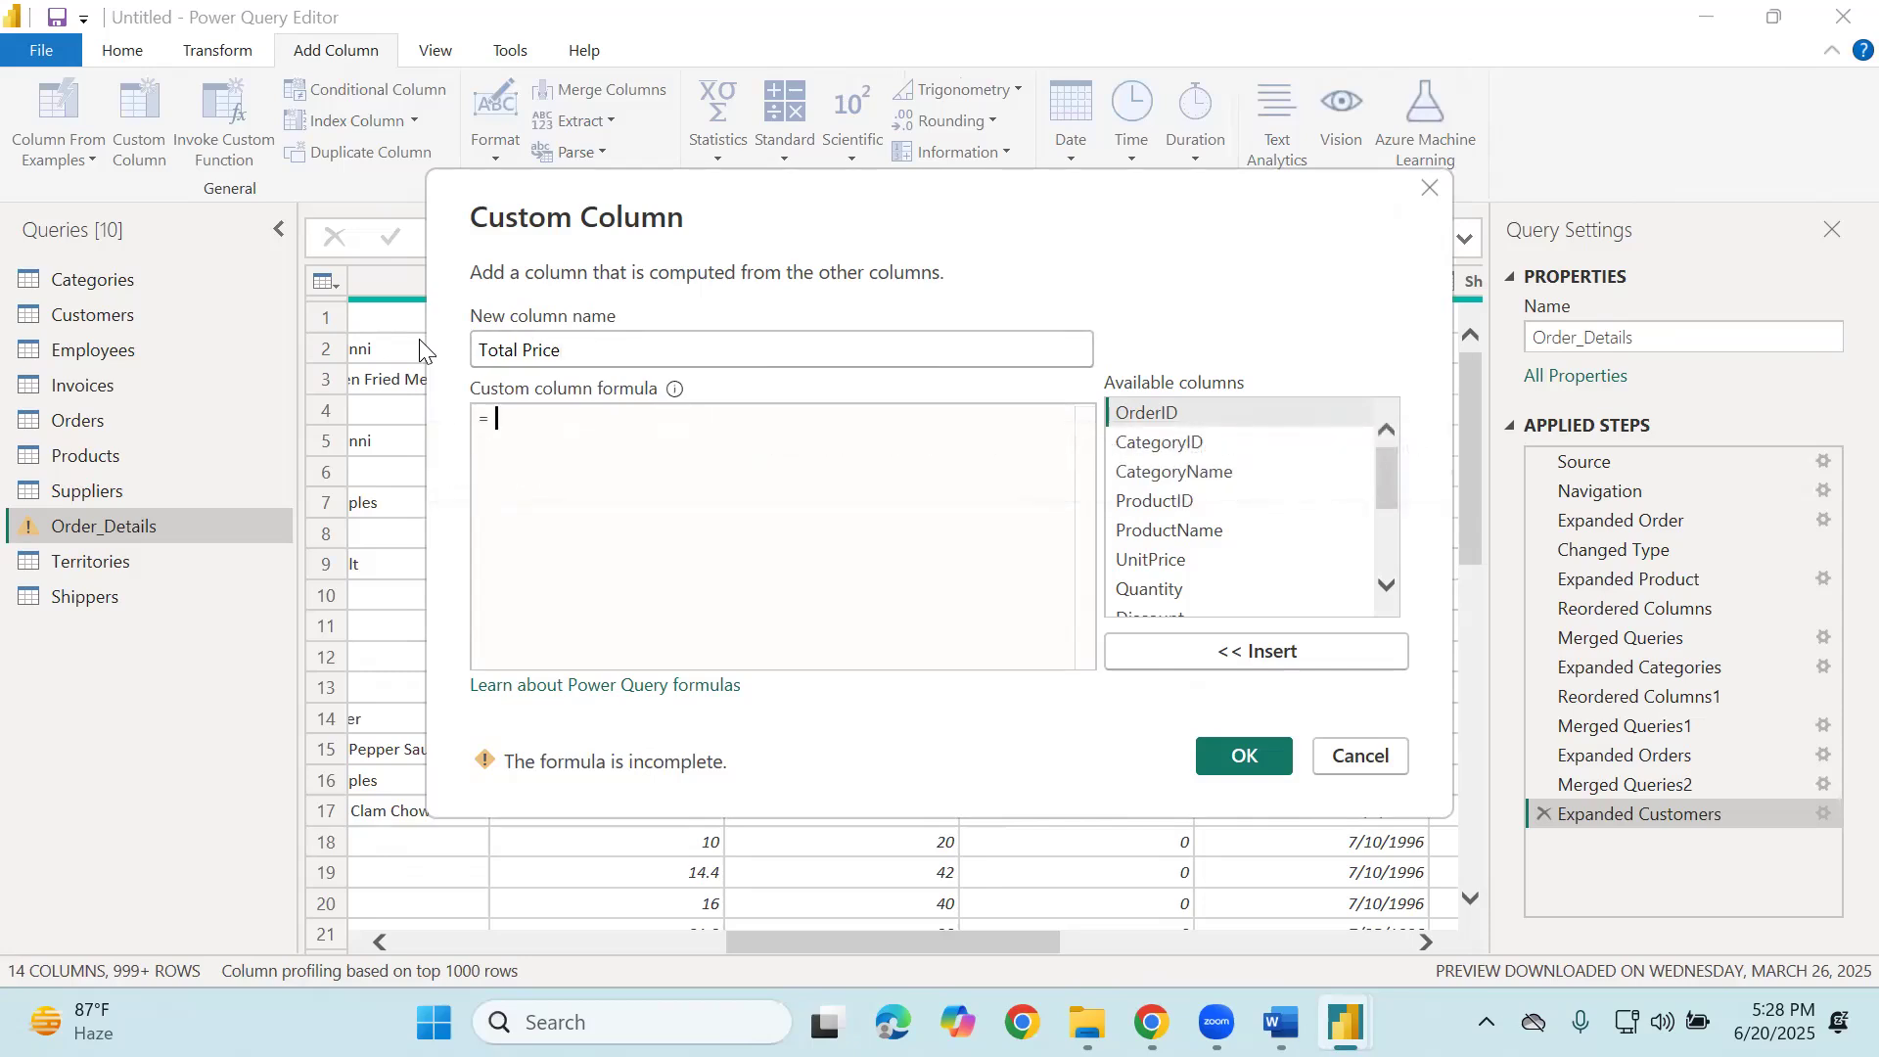
Set the custom column formula to [UnitPrice] * [Quantity] - [Discount] and create the column.
{"action": "type", "text": "unit"}
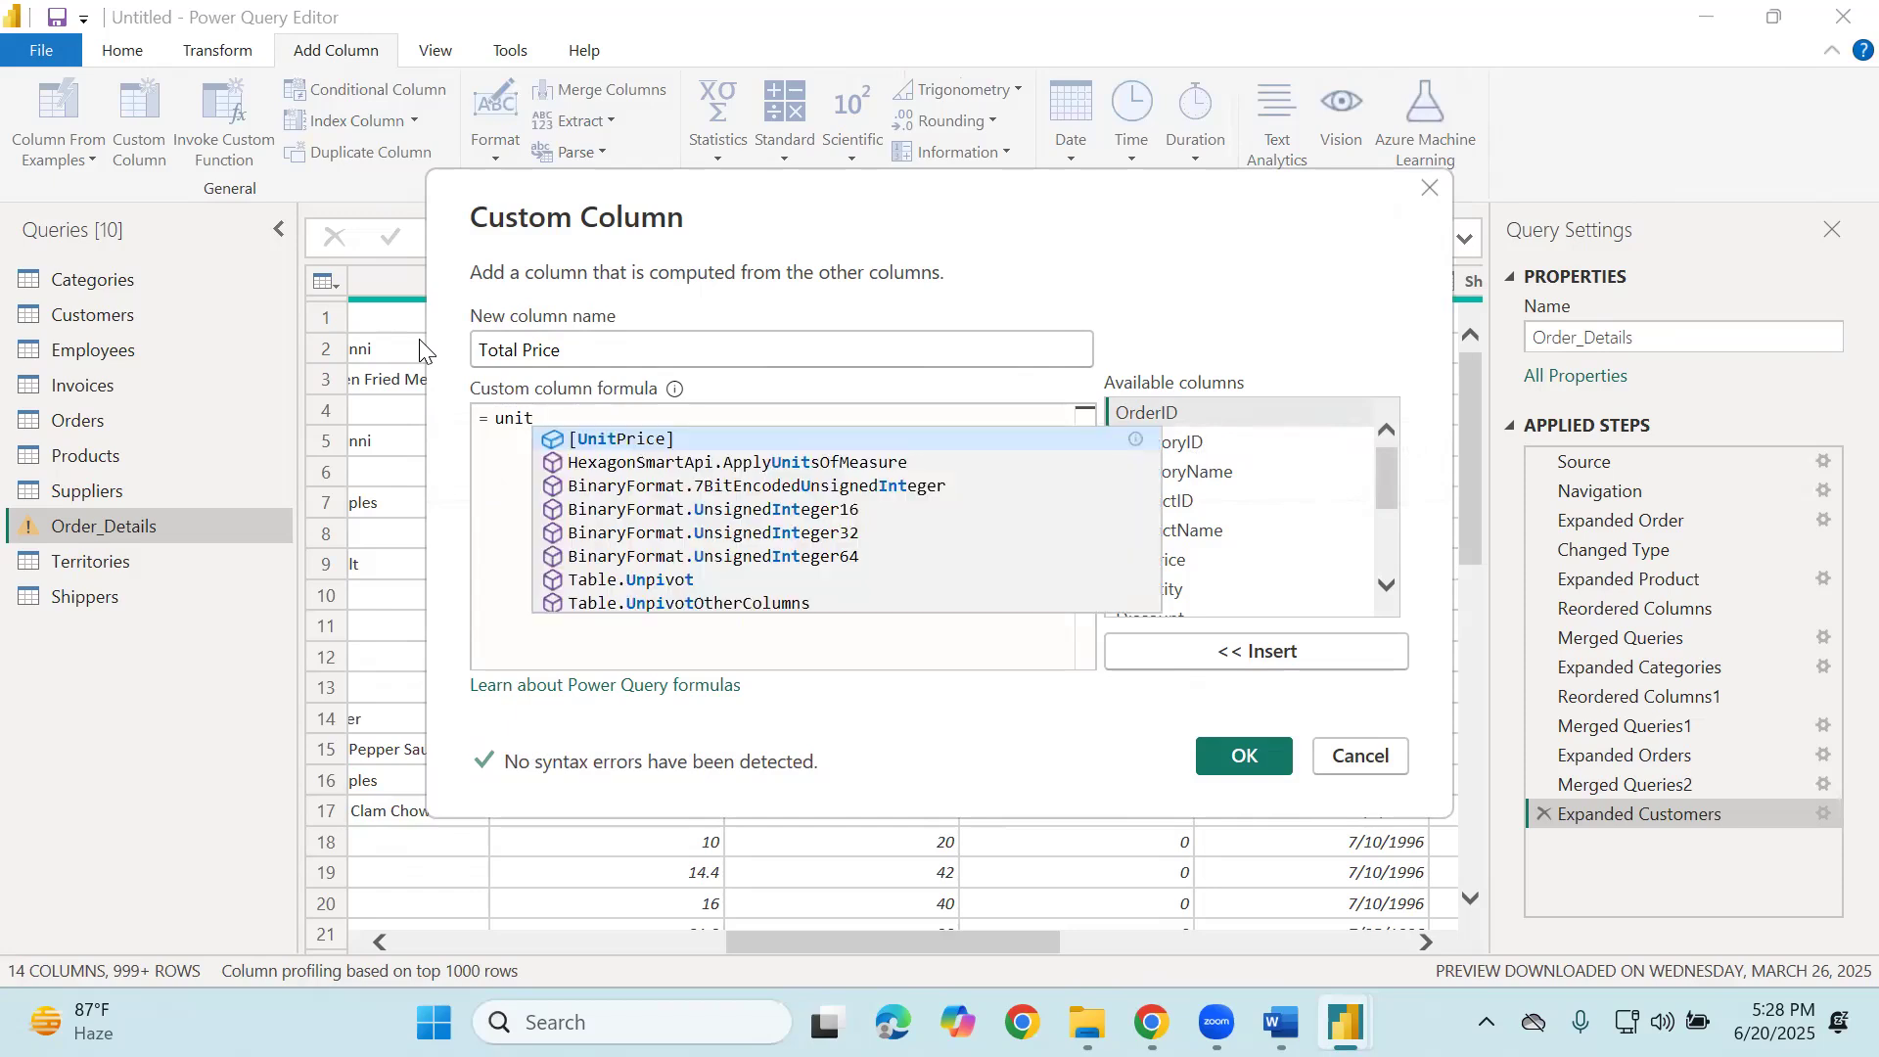
{"action": "key", "text": "Tab"}
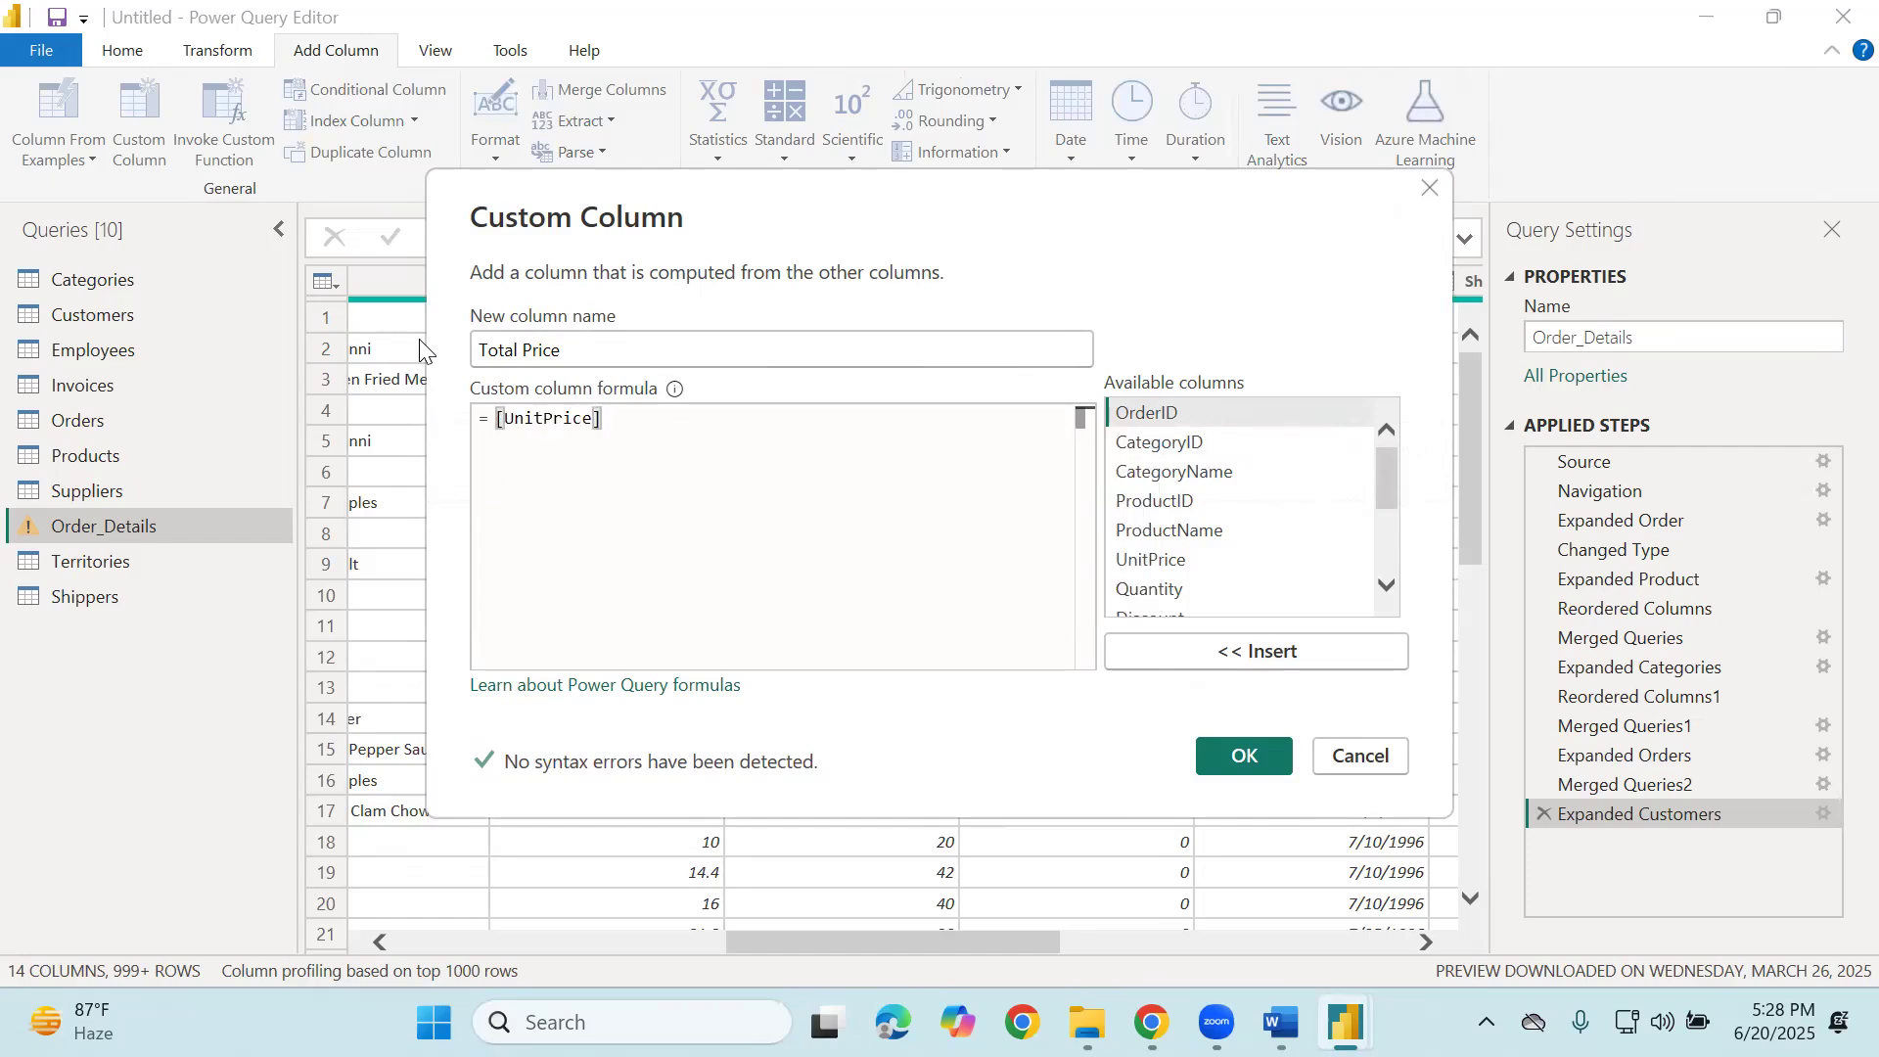
{"action": "type", "text": "*"}
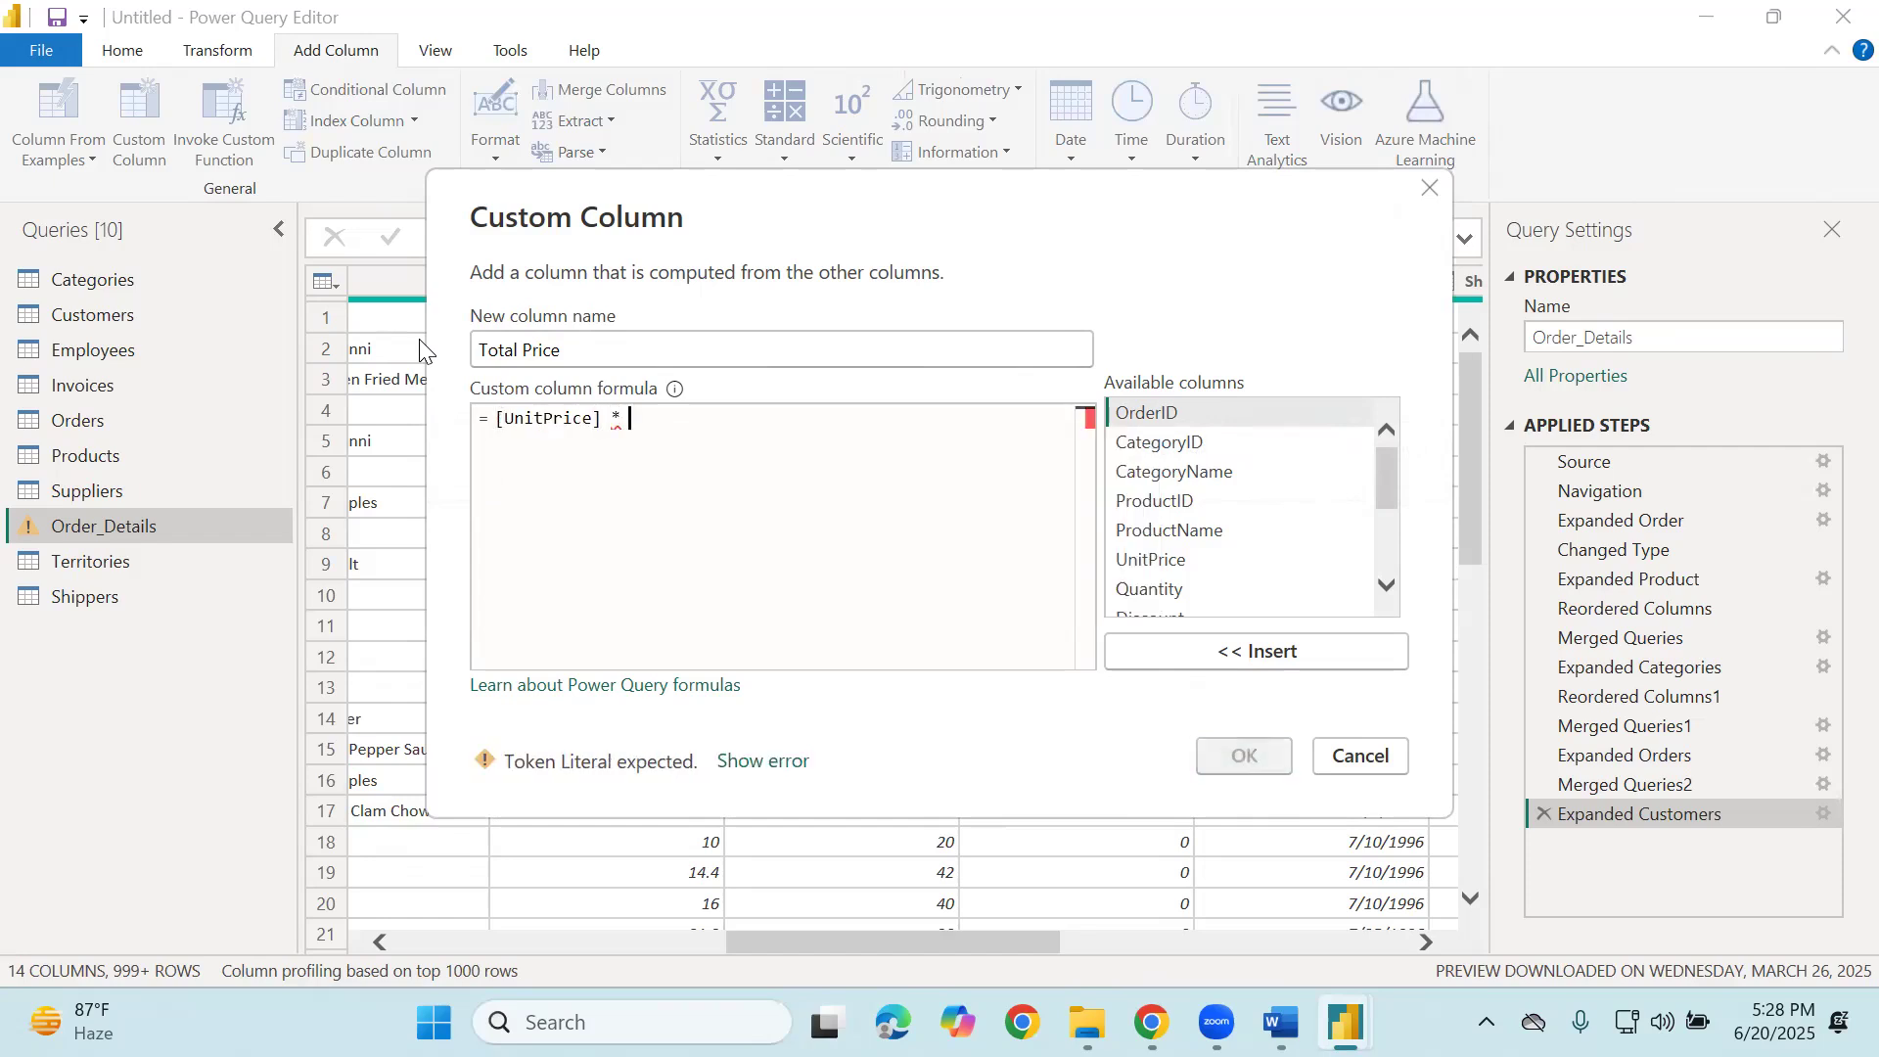
{"action": "scroll", "coordinate": [1253, 541], "scroll_direction": "down", "scroll_amount": 1}
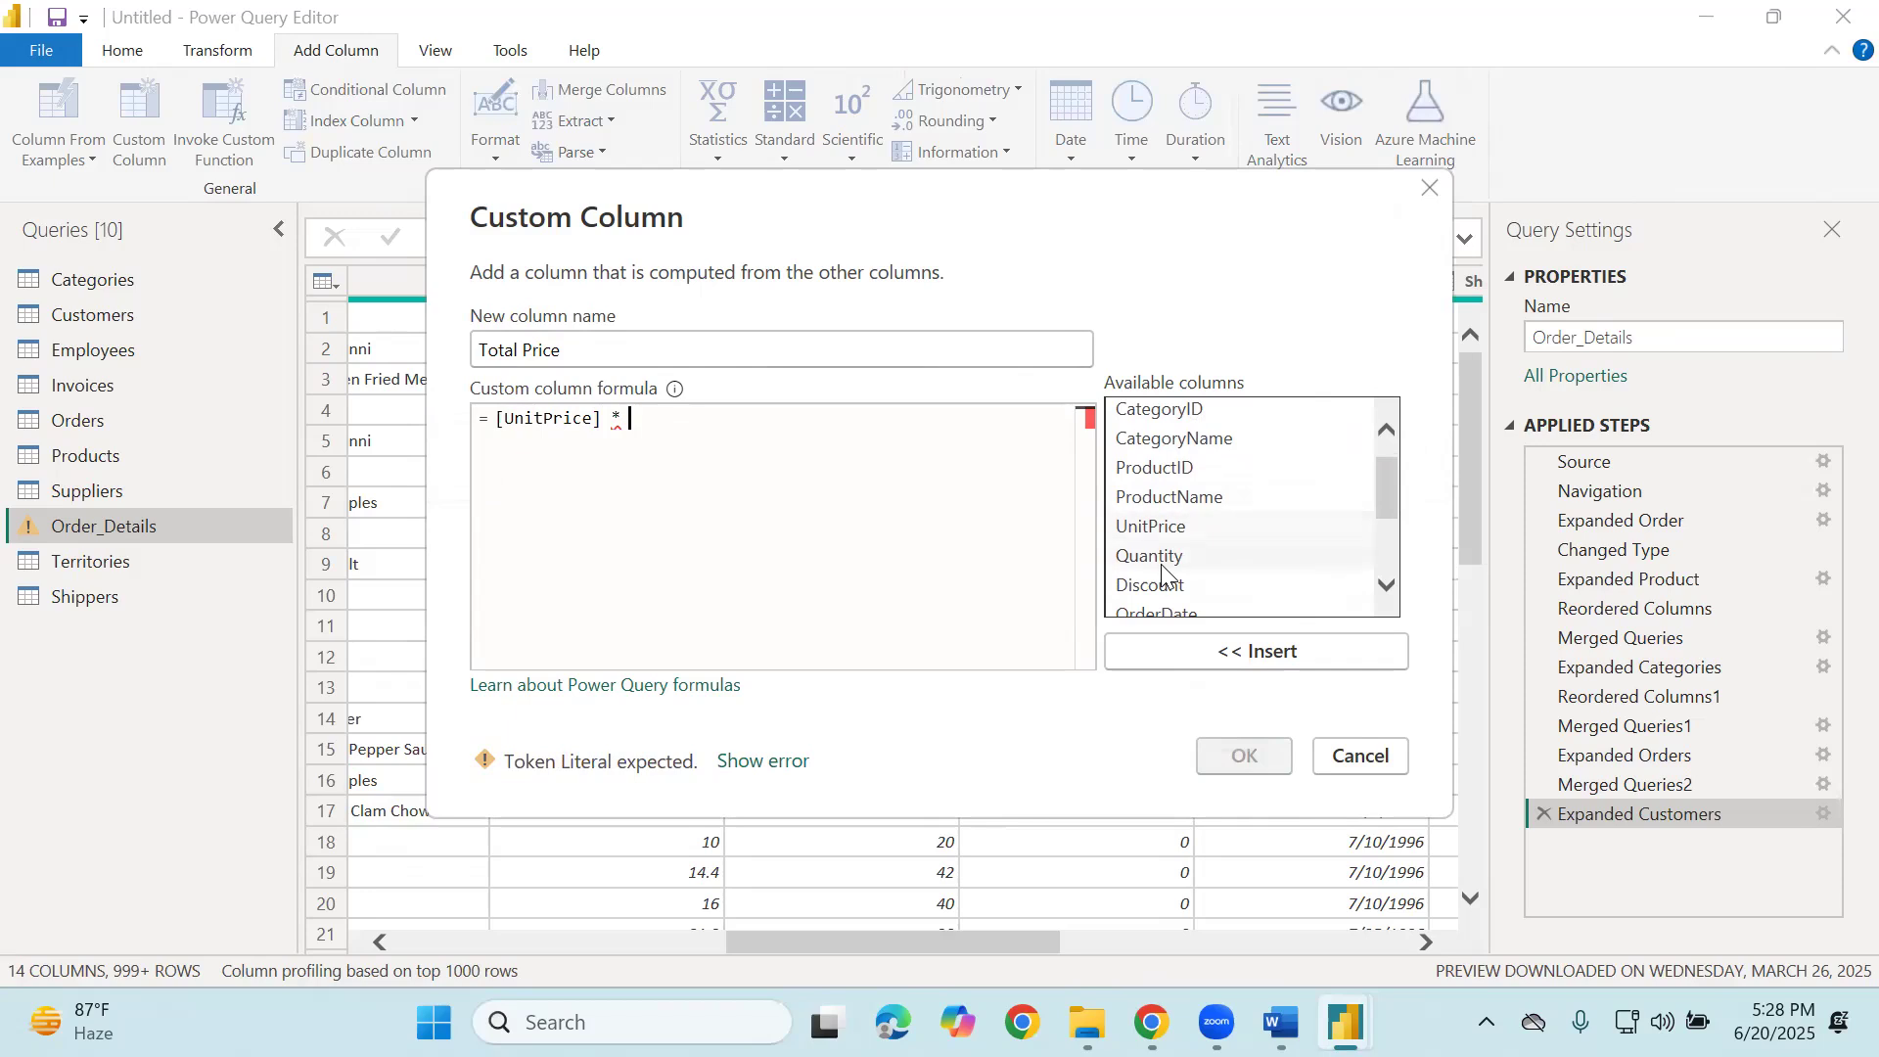
{"action": "left_click", "coordinate": [1174, 559]}
{"action": "left_click", "coordinate": [1229, 652]}
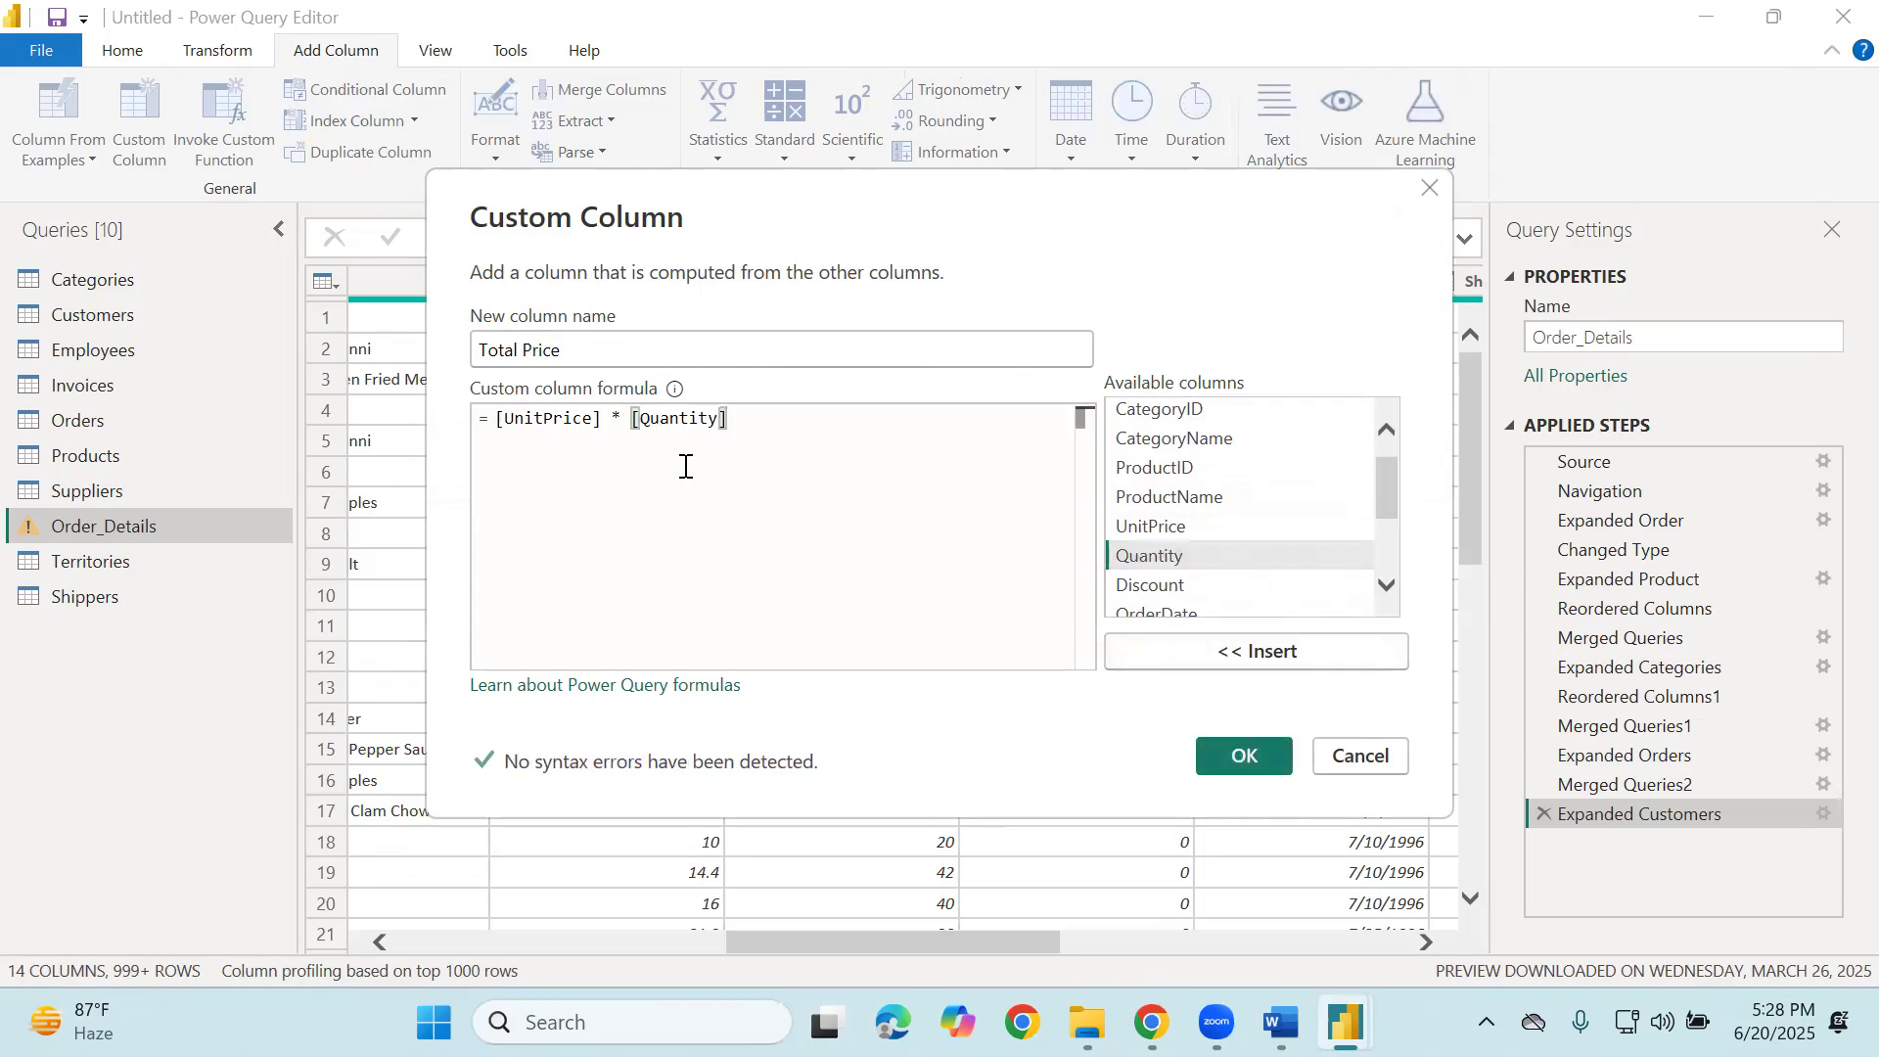
{"action": "type", "text": "- dis"}
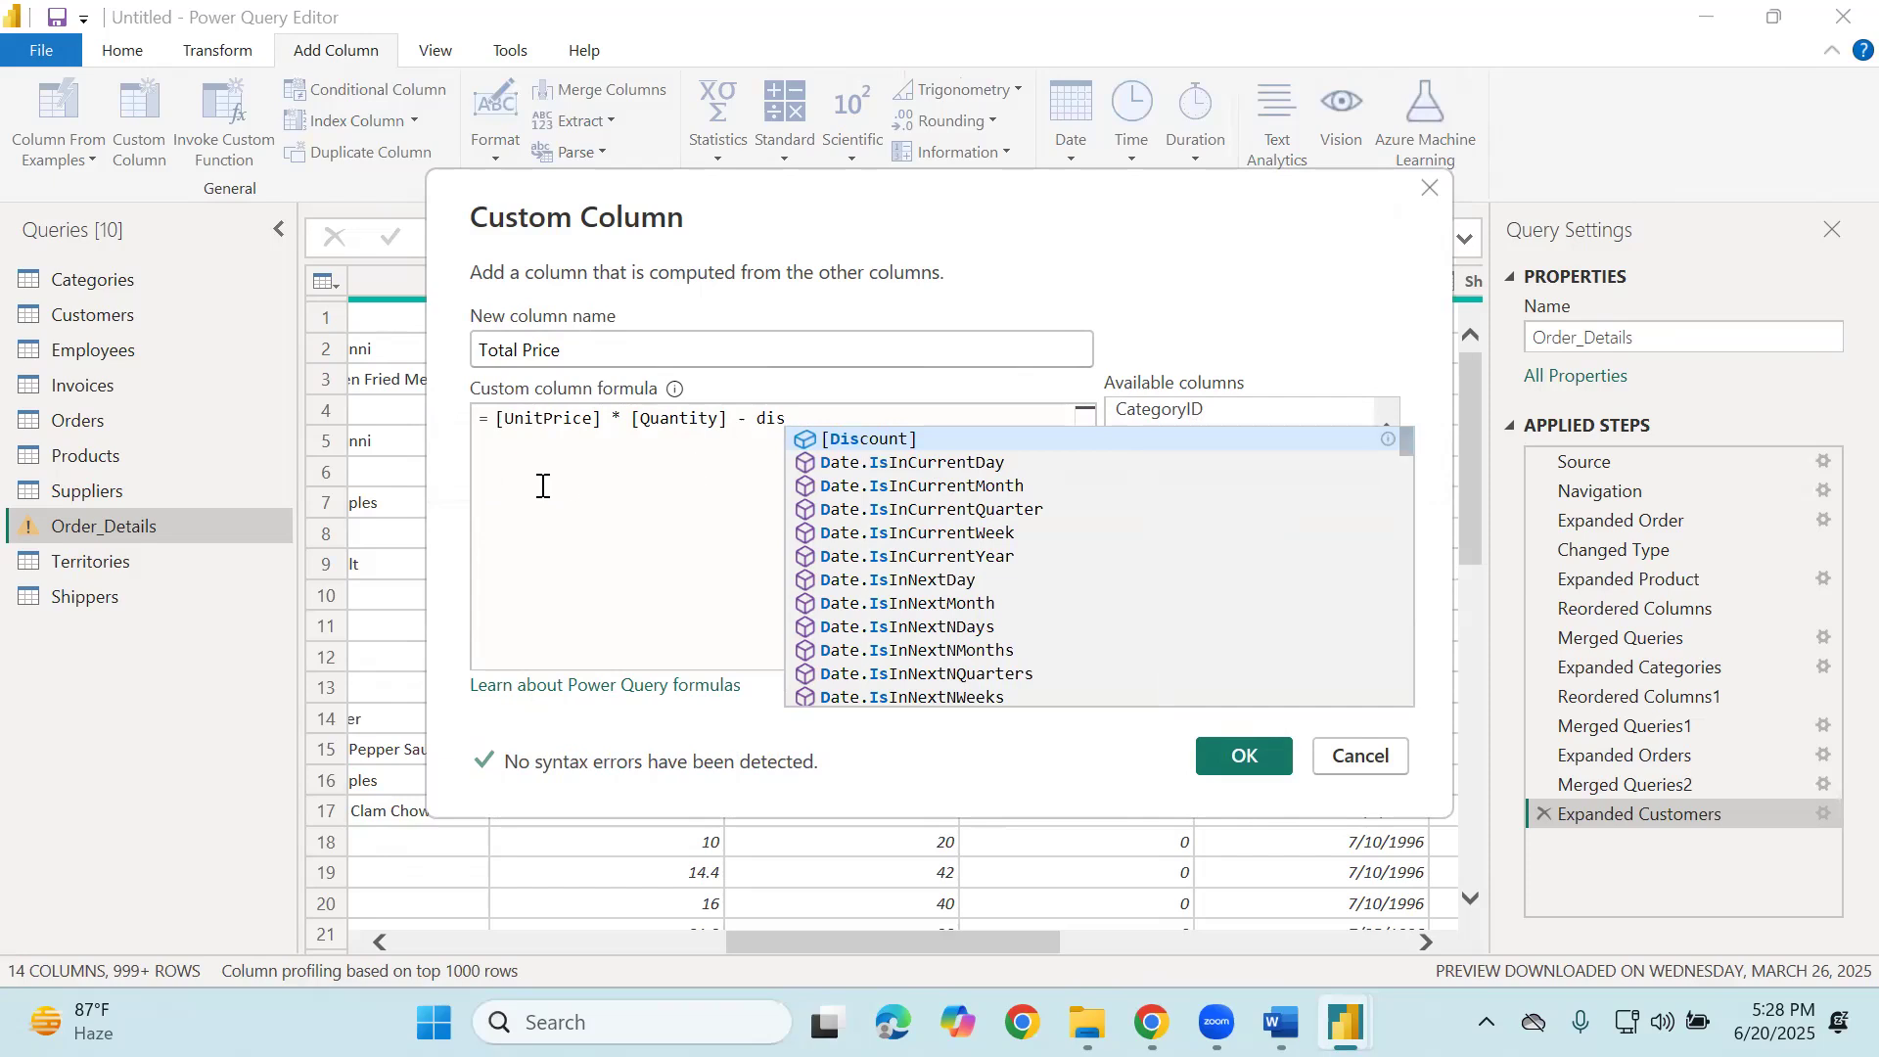
{"action": "key", "text": "Tab"}
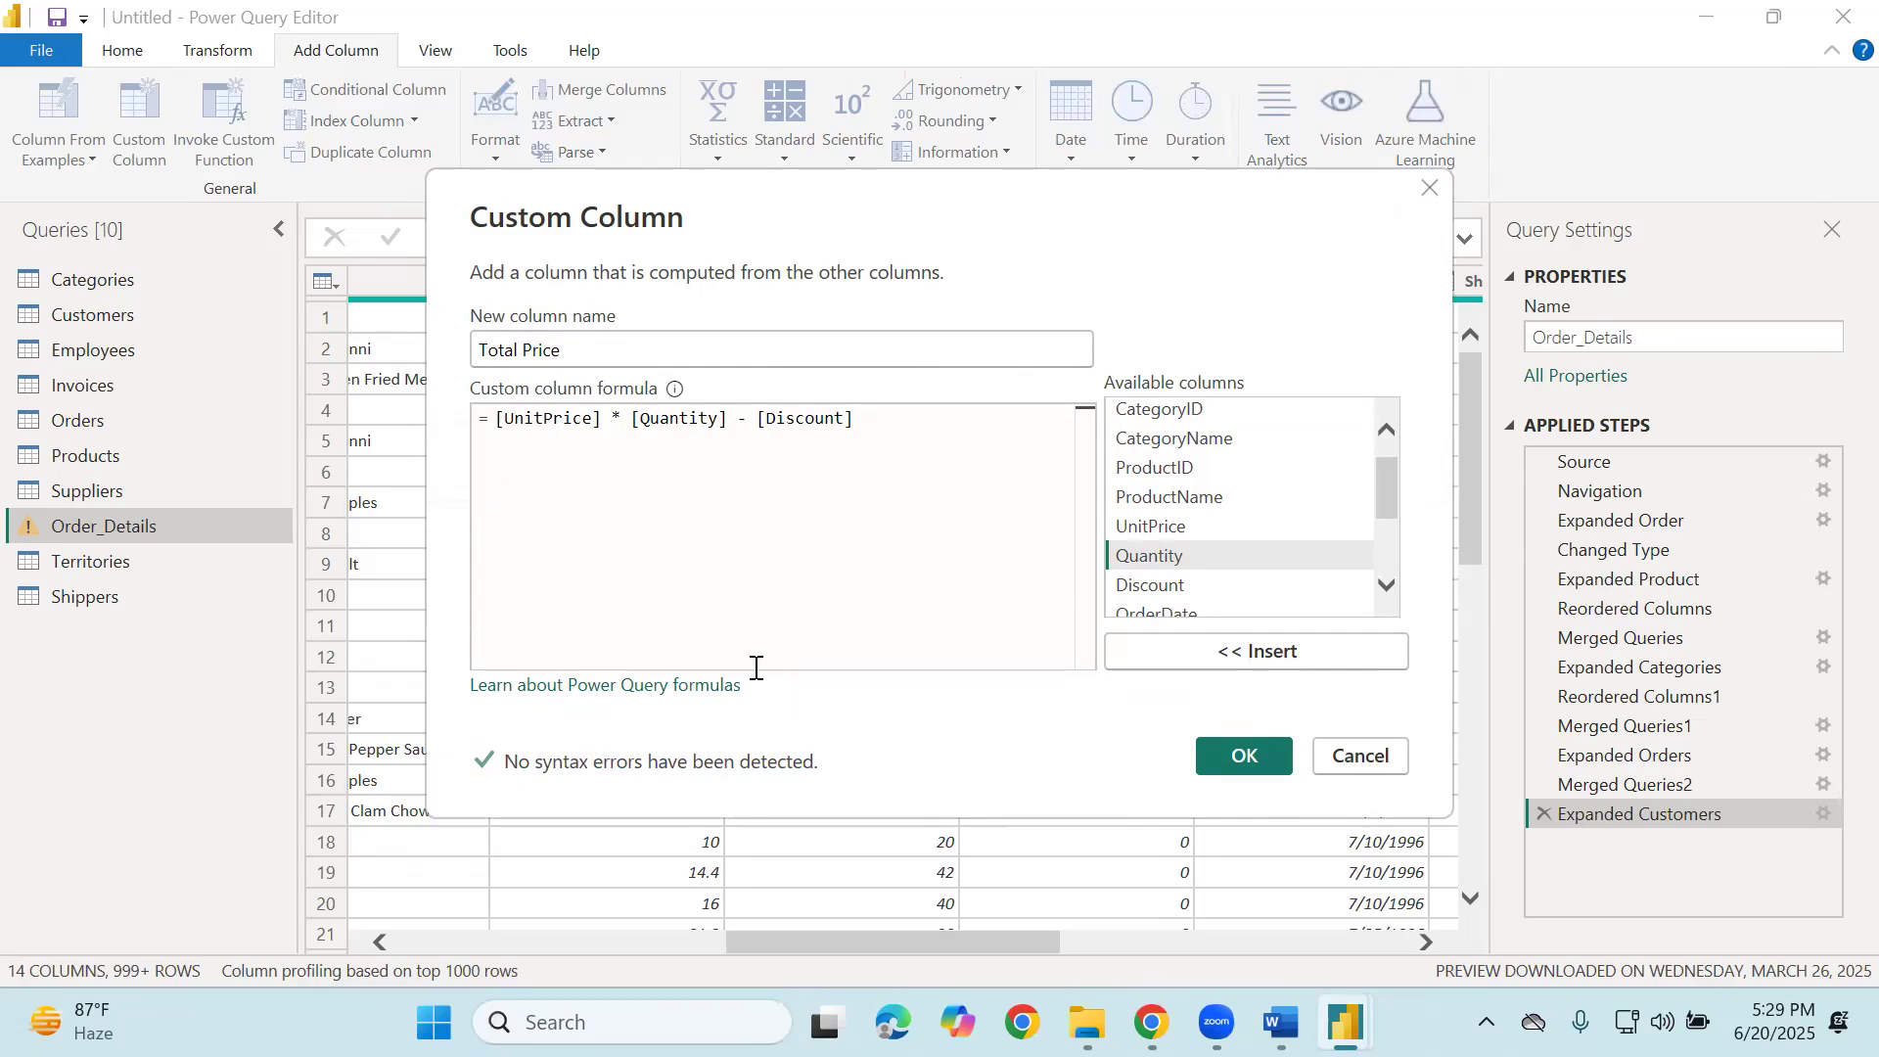
{"action": "left_click", "coordinate": [1245, 757]}
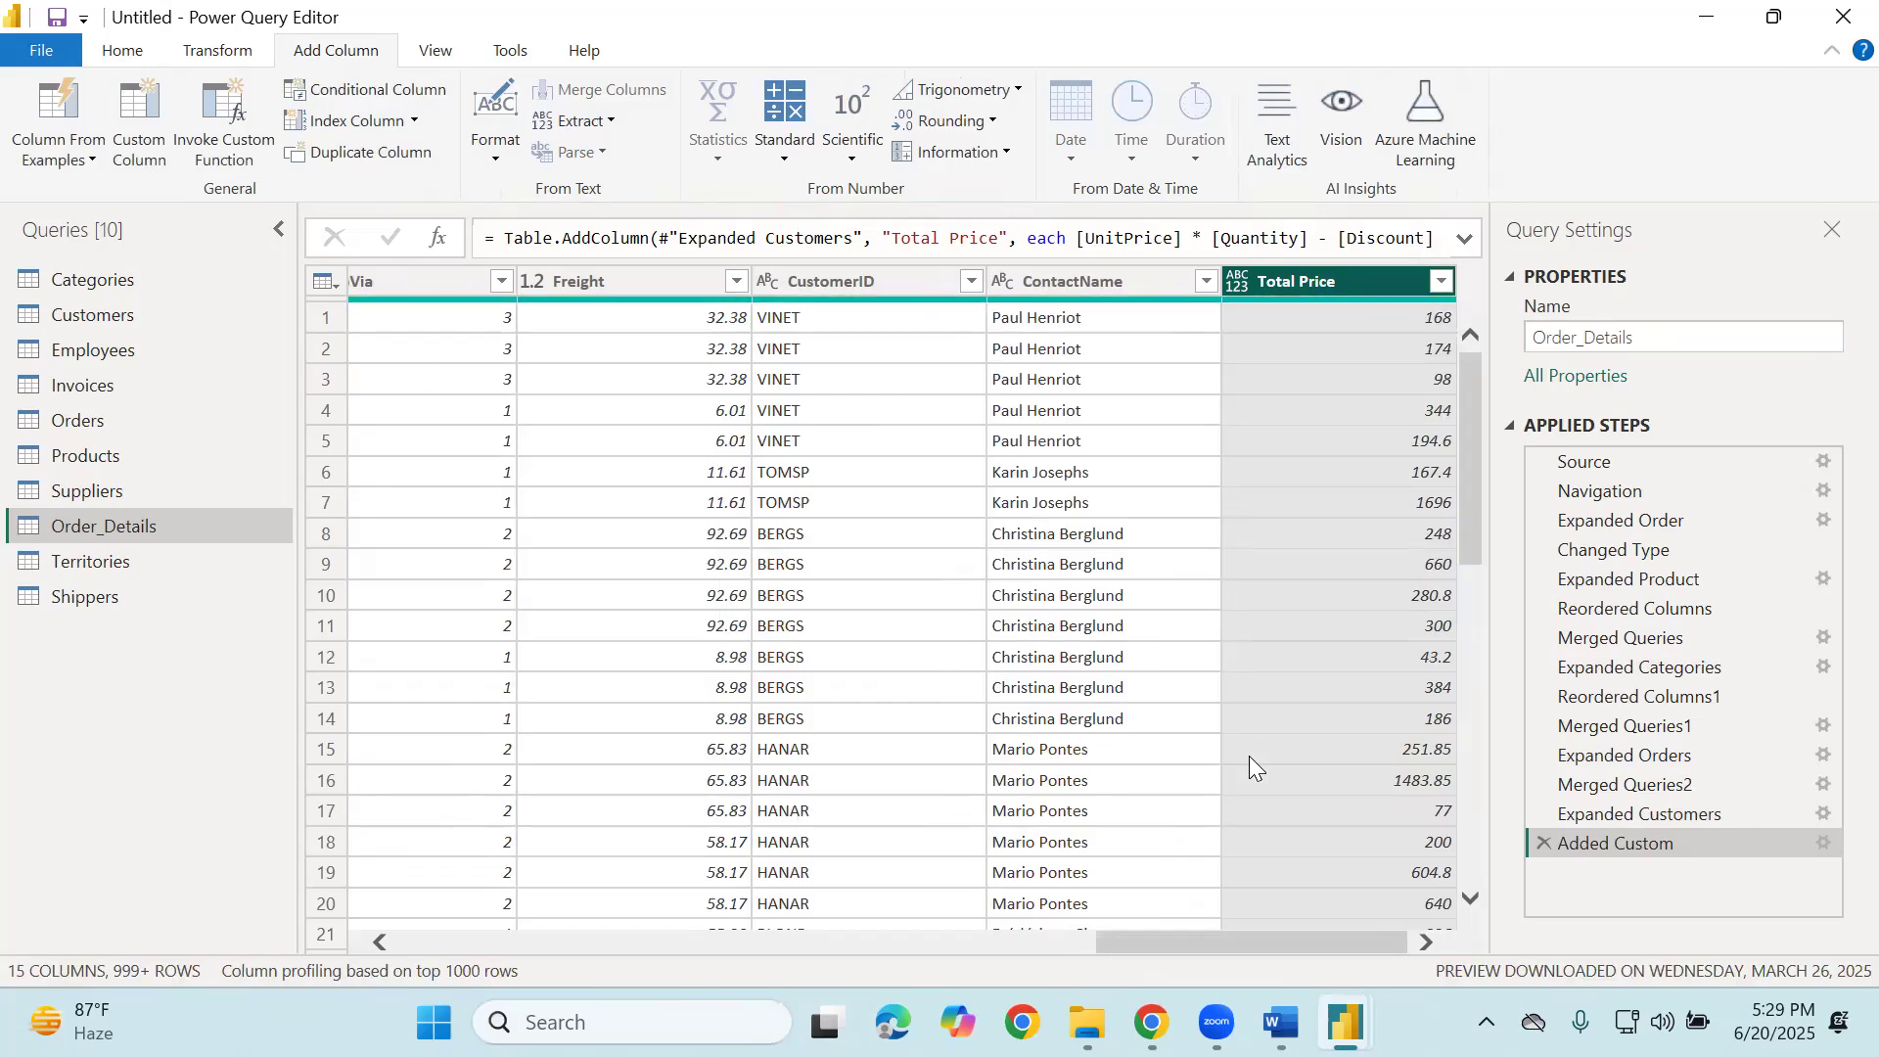
Review the formula of the Total Price custom column and look through its computed values.
{"action": "double_click", "coordinate": [1586, 842]}
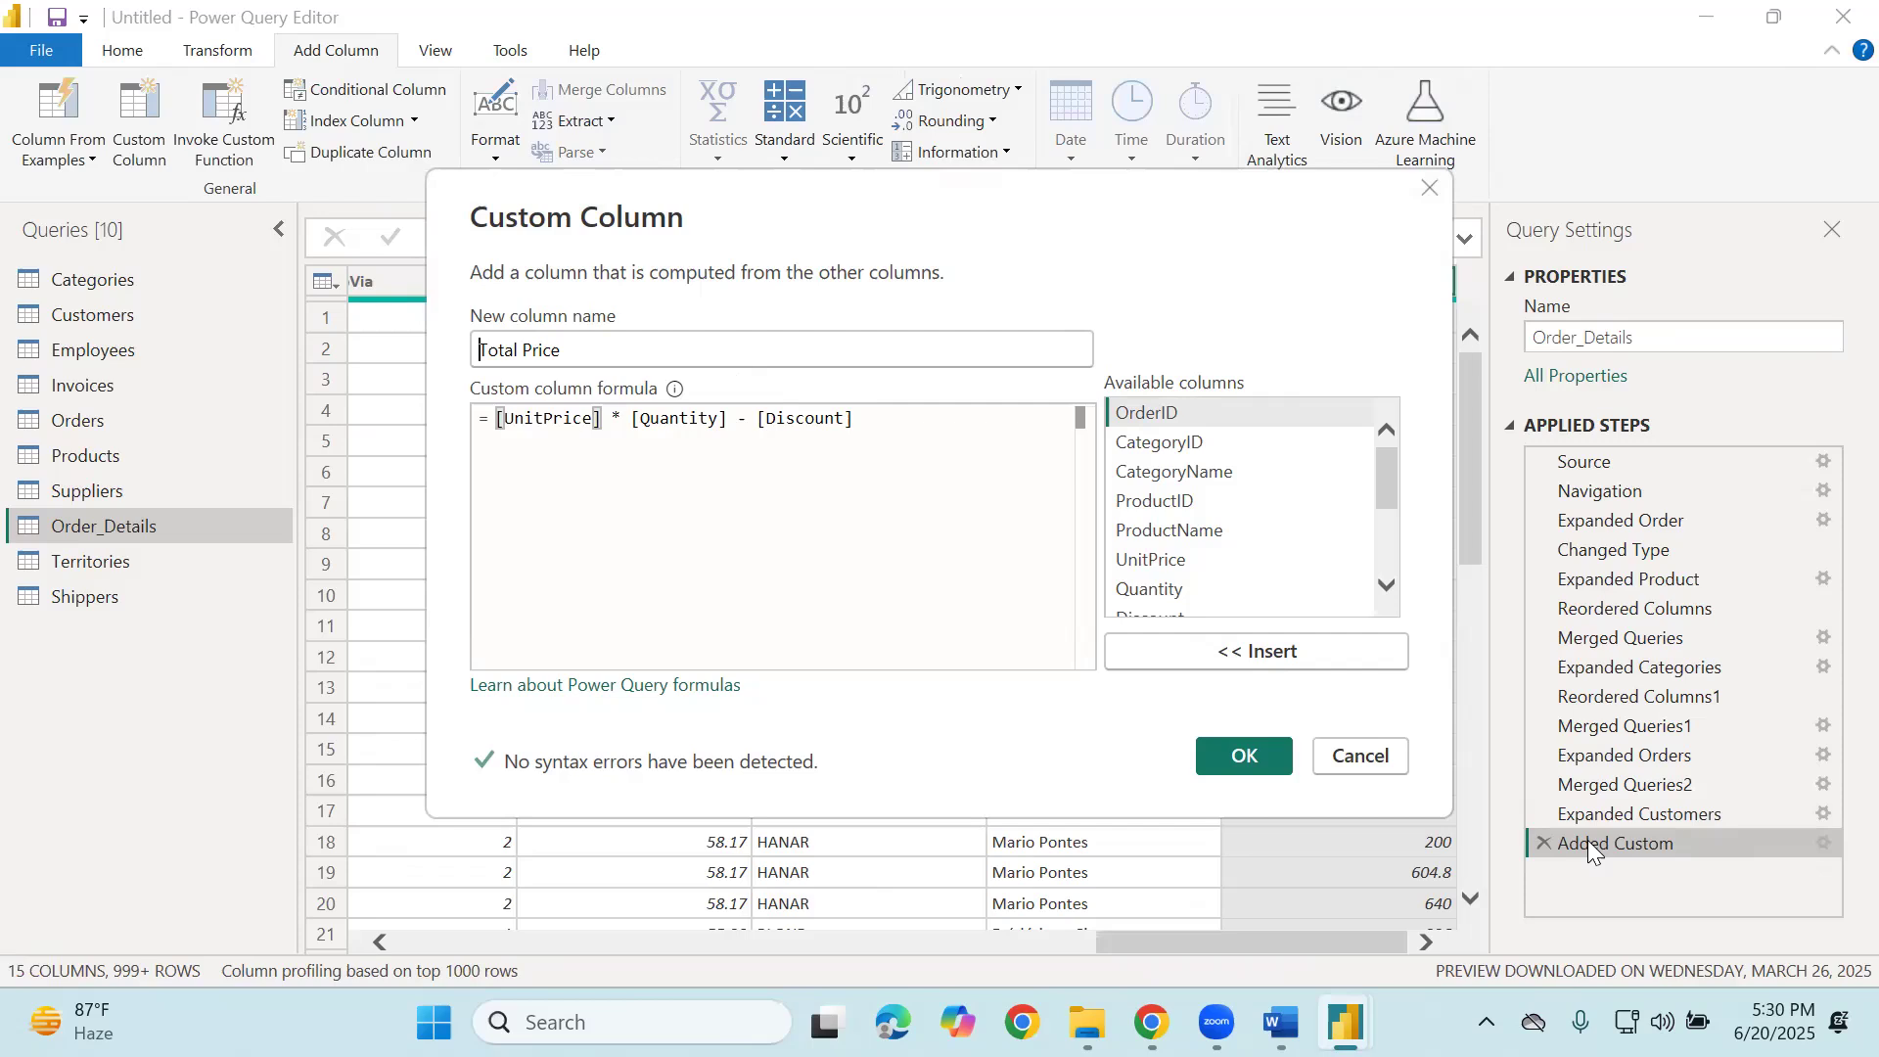
{"action": "left_click", "coordinate": [1254, 762]}
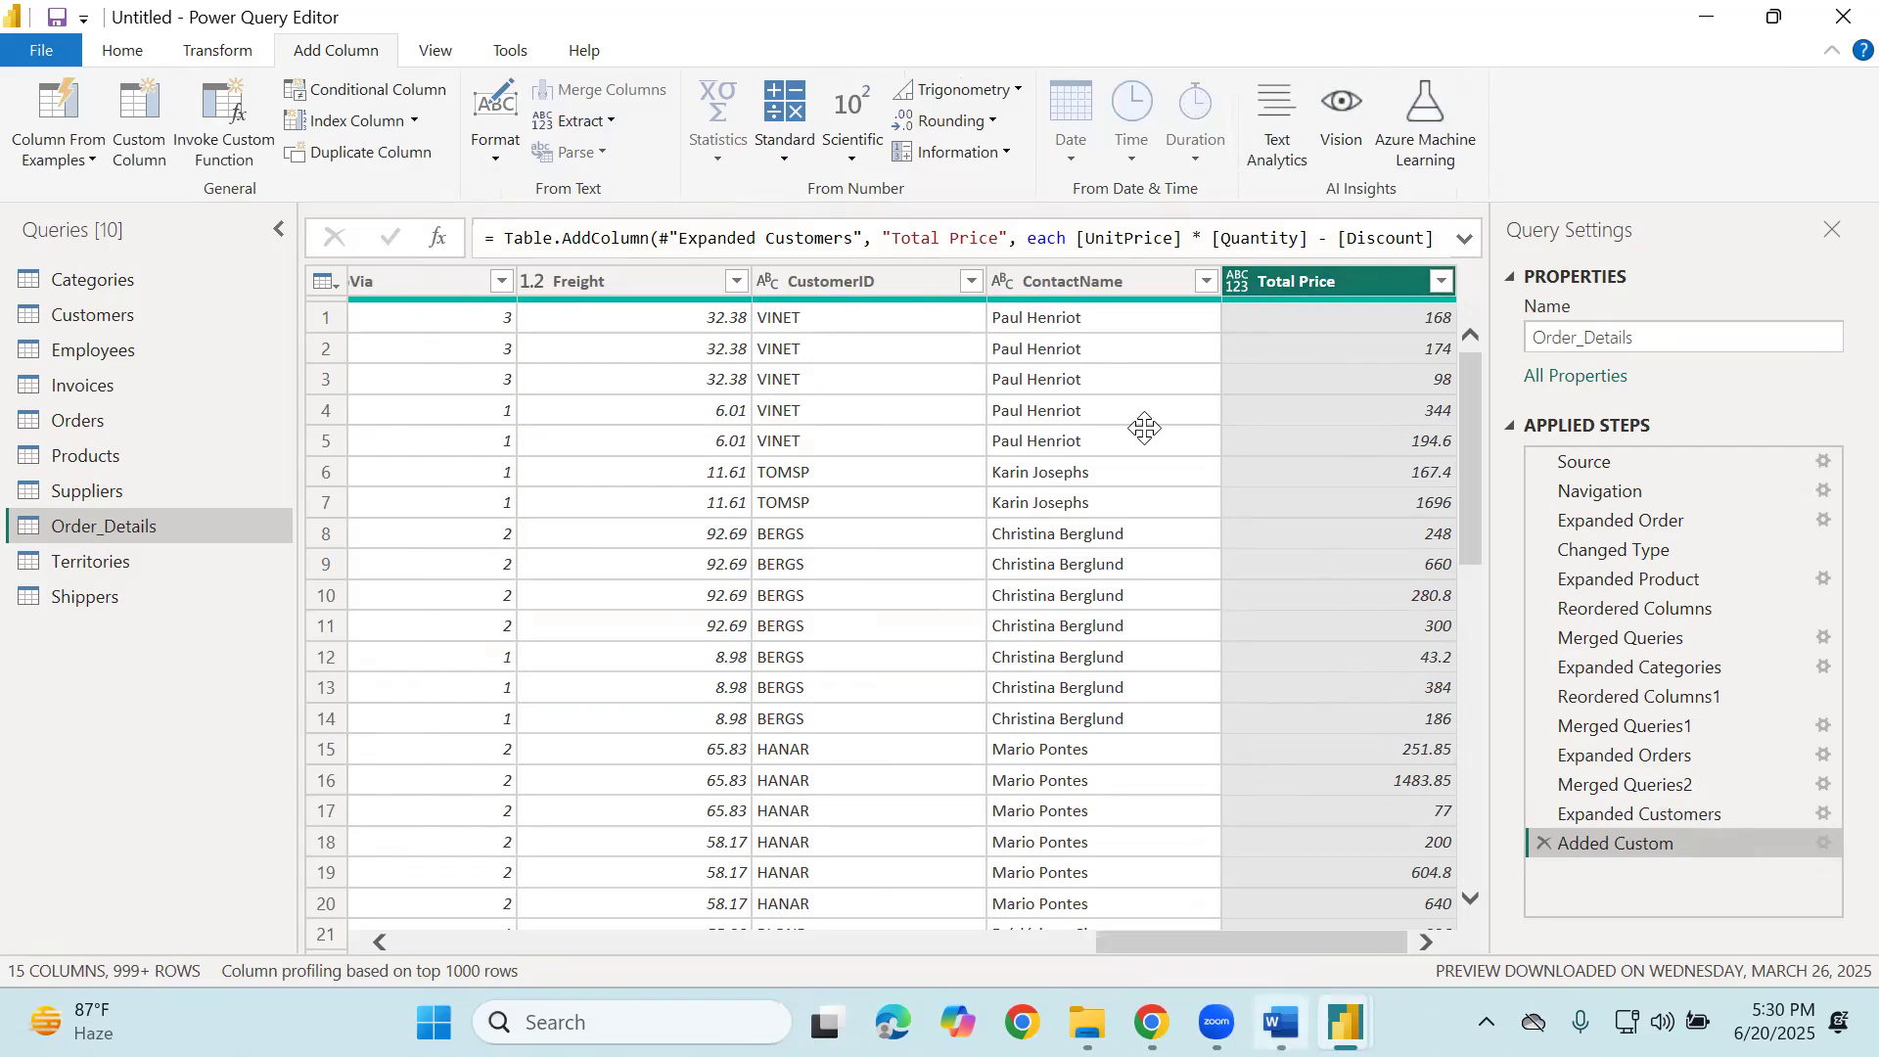
{"action": "scroll", "coordinate": [1386, 716], "scroll_direction": "down", "scroll_amount": 7}
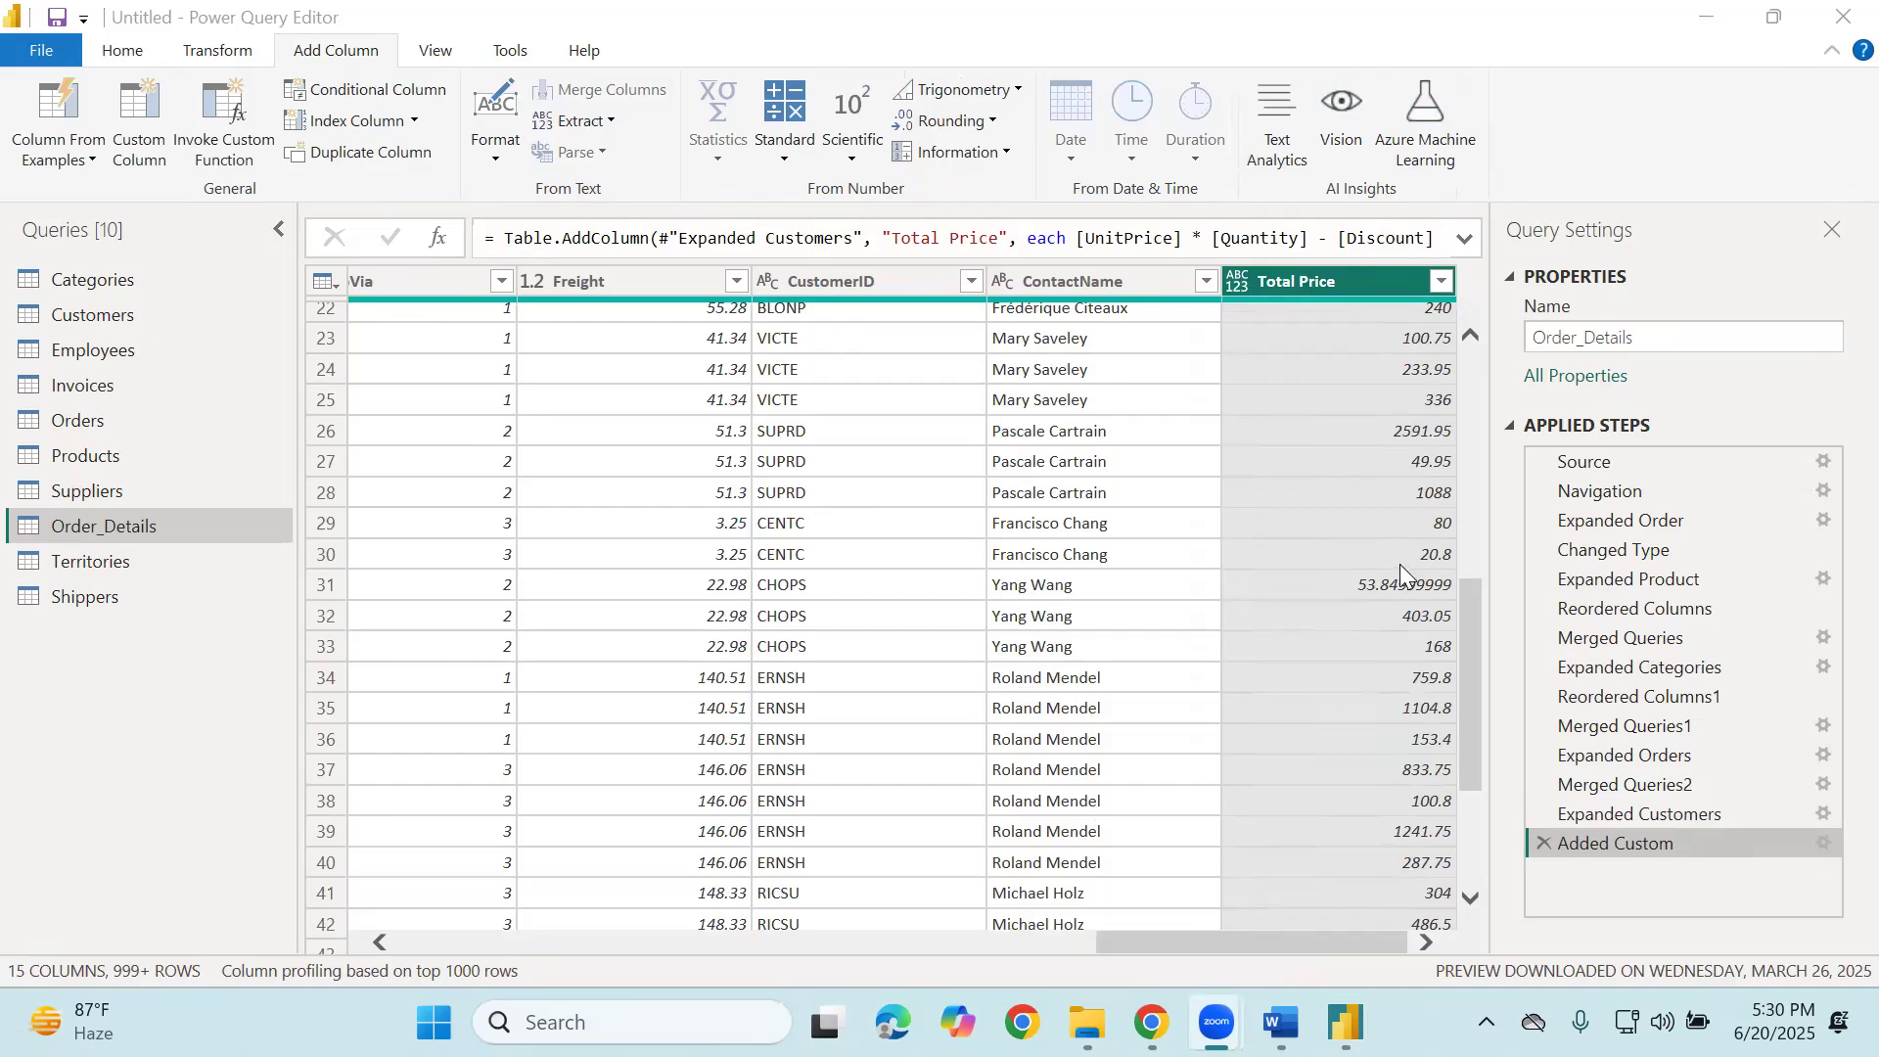
{"action": "scroll", "coordinate": [1399, 587], "scroll_direction": "up", "scroll_amount": 7}
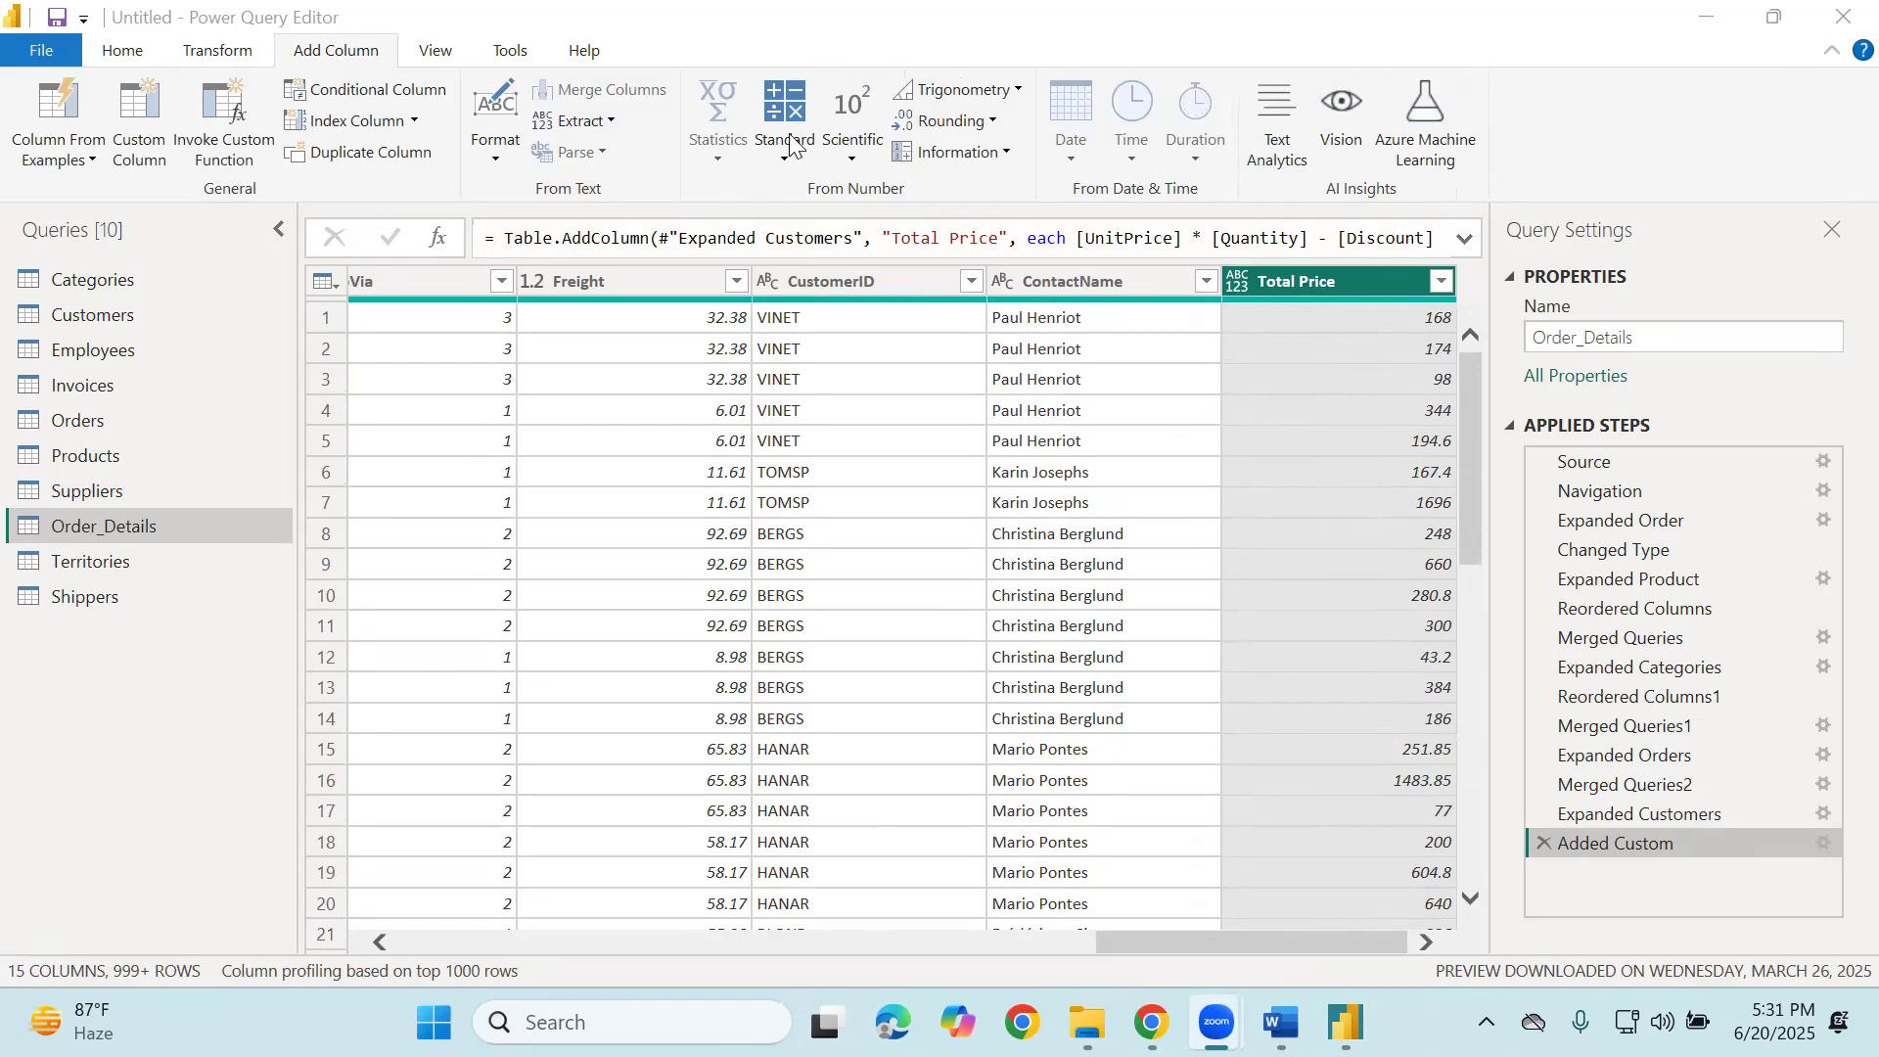
Add a new column that rounds the Total Price values to 2 decimal places.
{"action": "left_click", "coordinate": [325, 37]}
{"action": "scroll", "coordinate": [1403, 607], "scroll_direction": "down", "scroll_amount": 7}
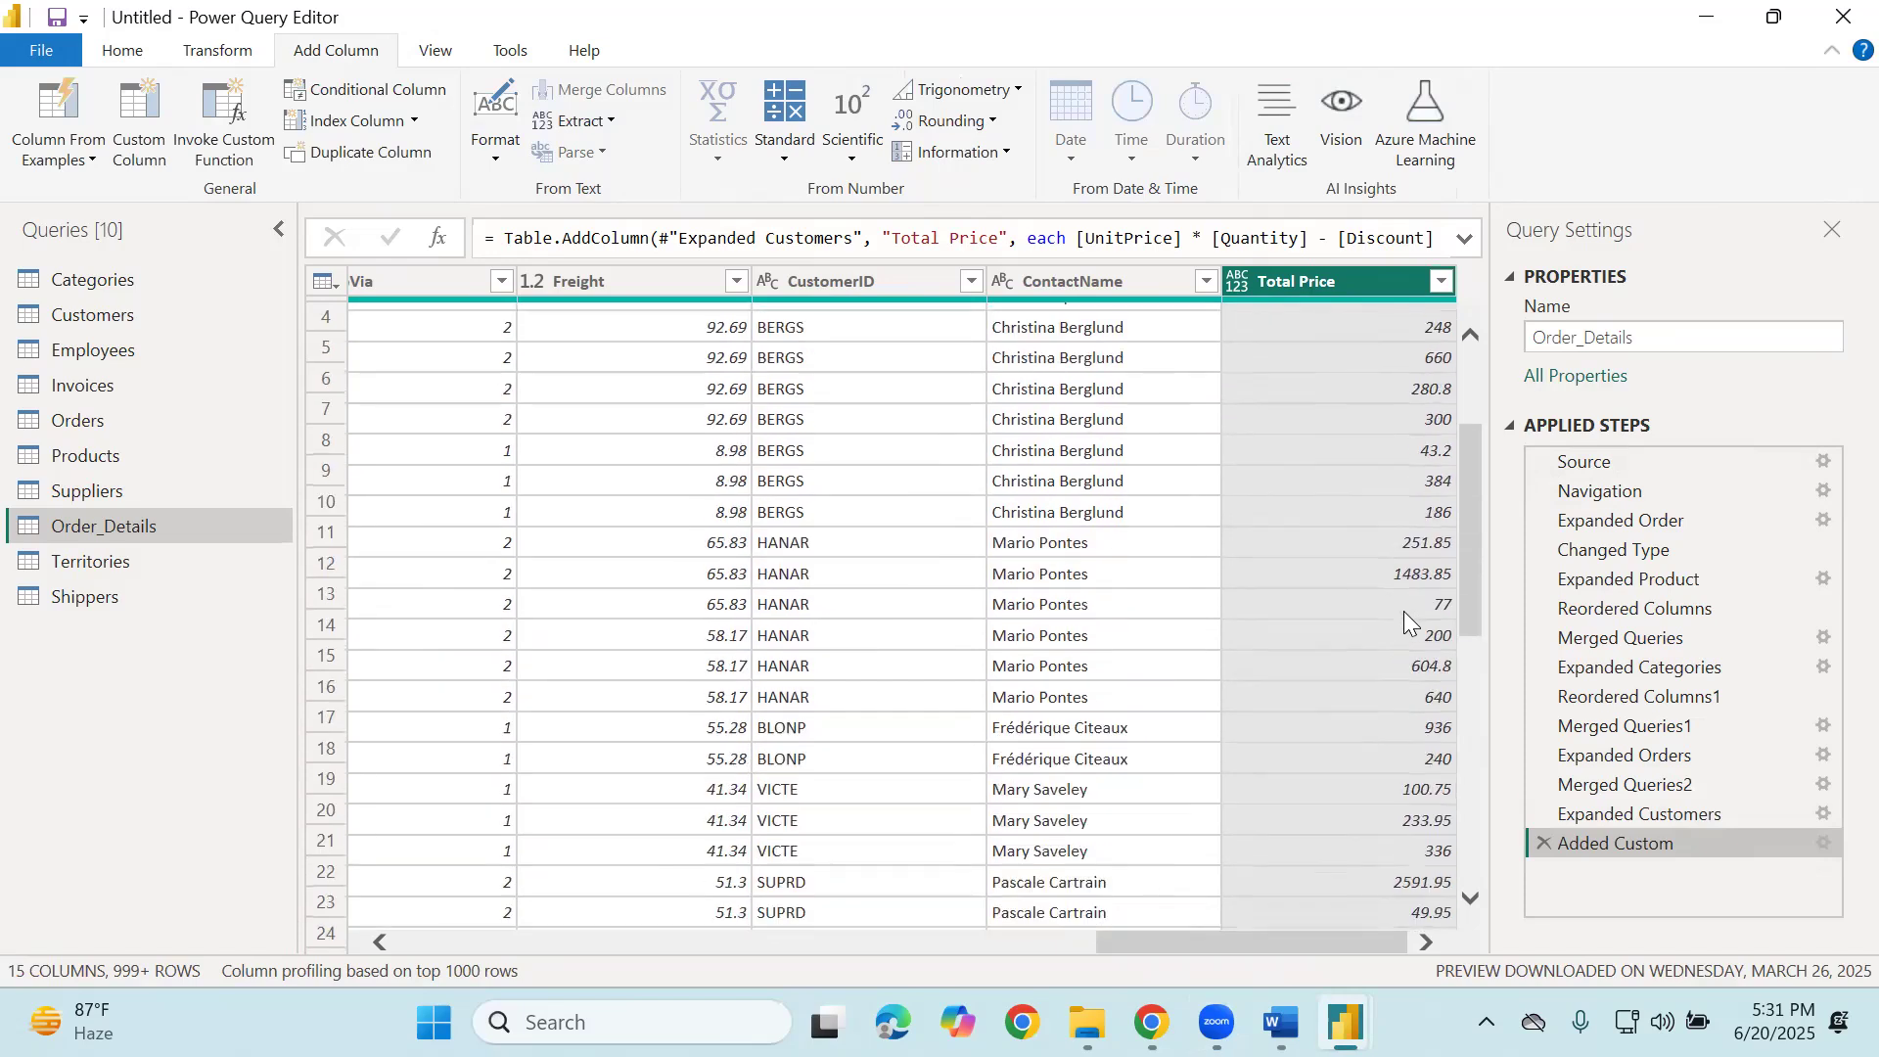
{"action": "scroll", "coordinate": [1433, 593], "scroll_direction": "down", "scroll_amount": 3}
{"action": "scroll", "coordinate": [1448, 548], "scroll_direction": "up", "scroll_amount": 10}
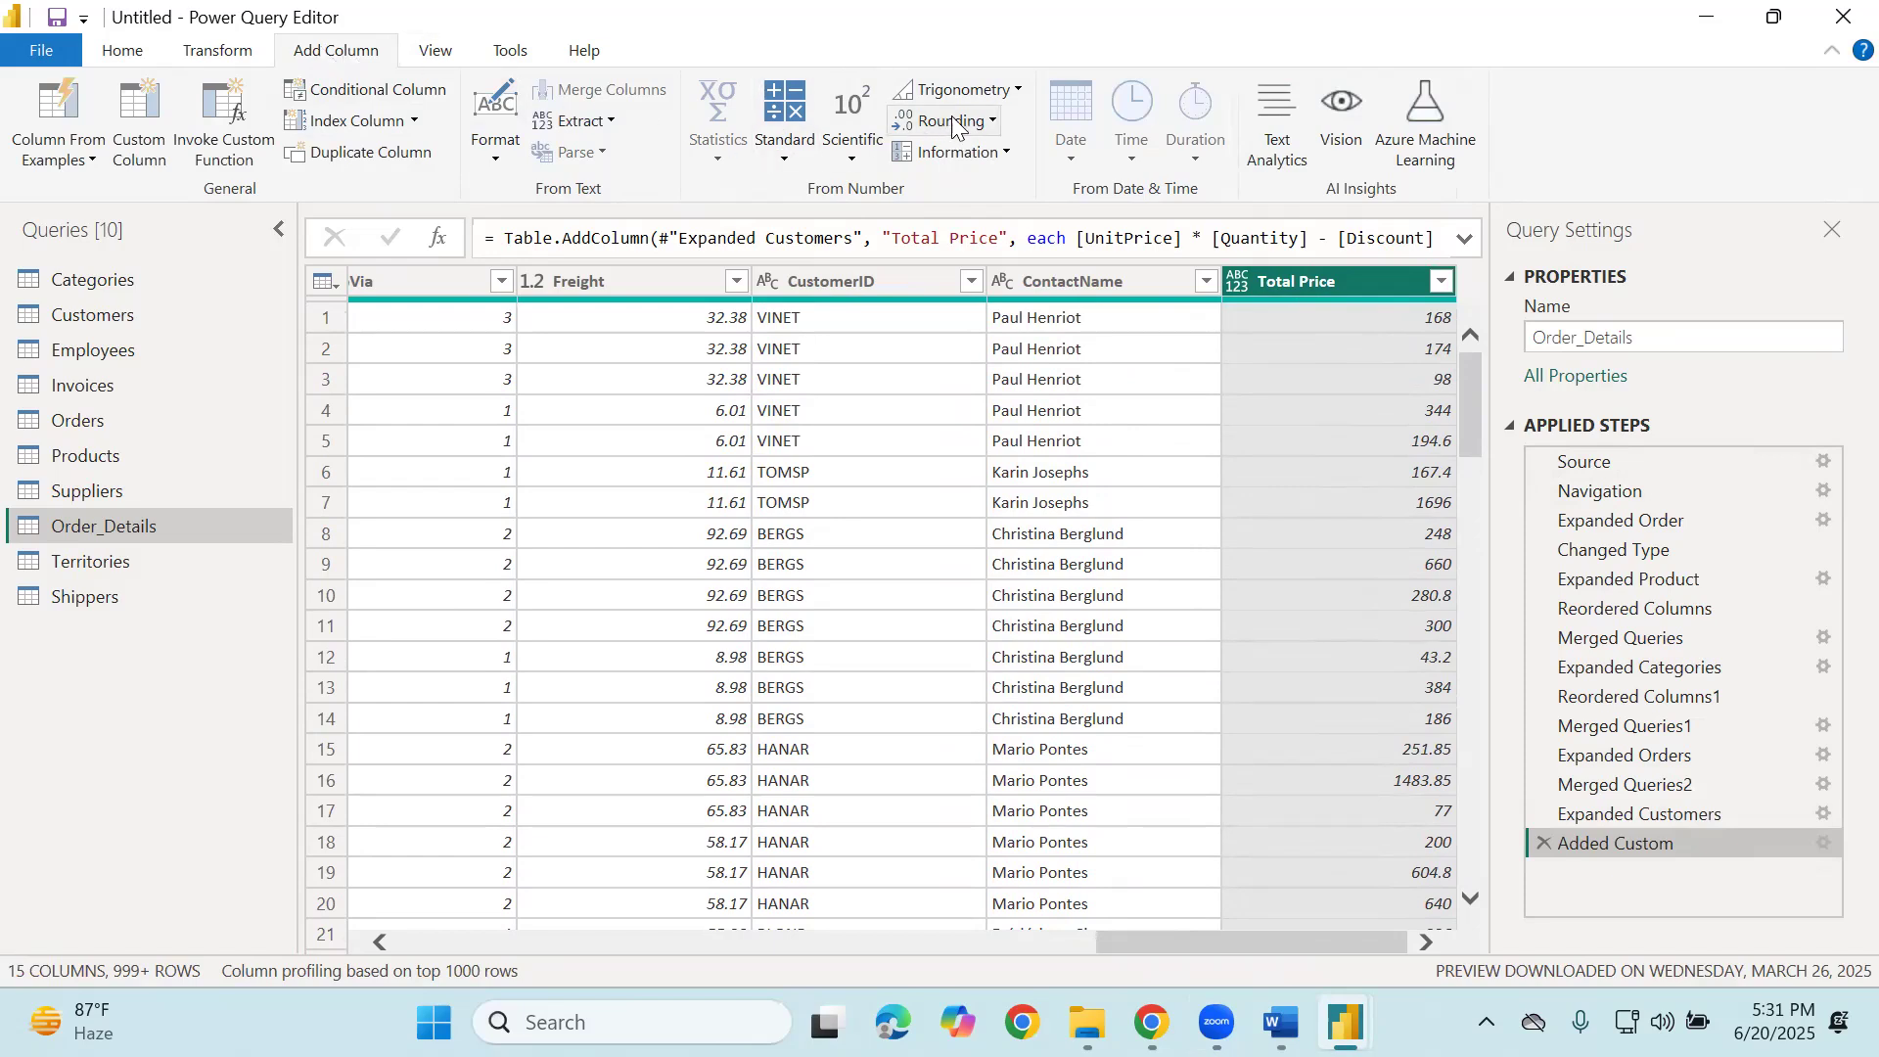
{"action": "left_click", "coordinate": [995, 124]}
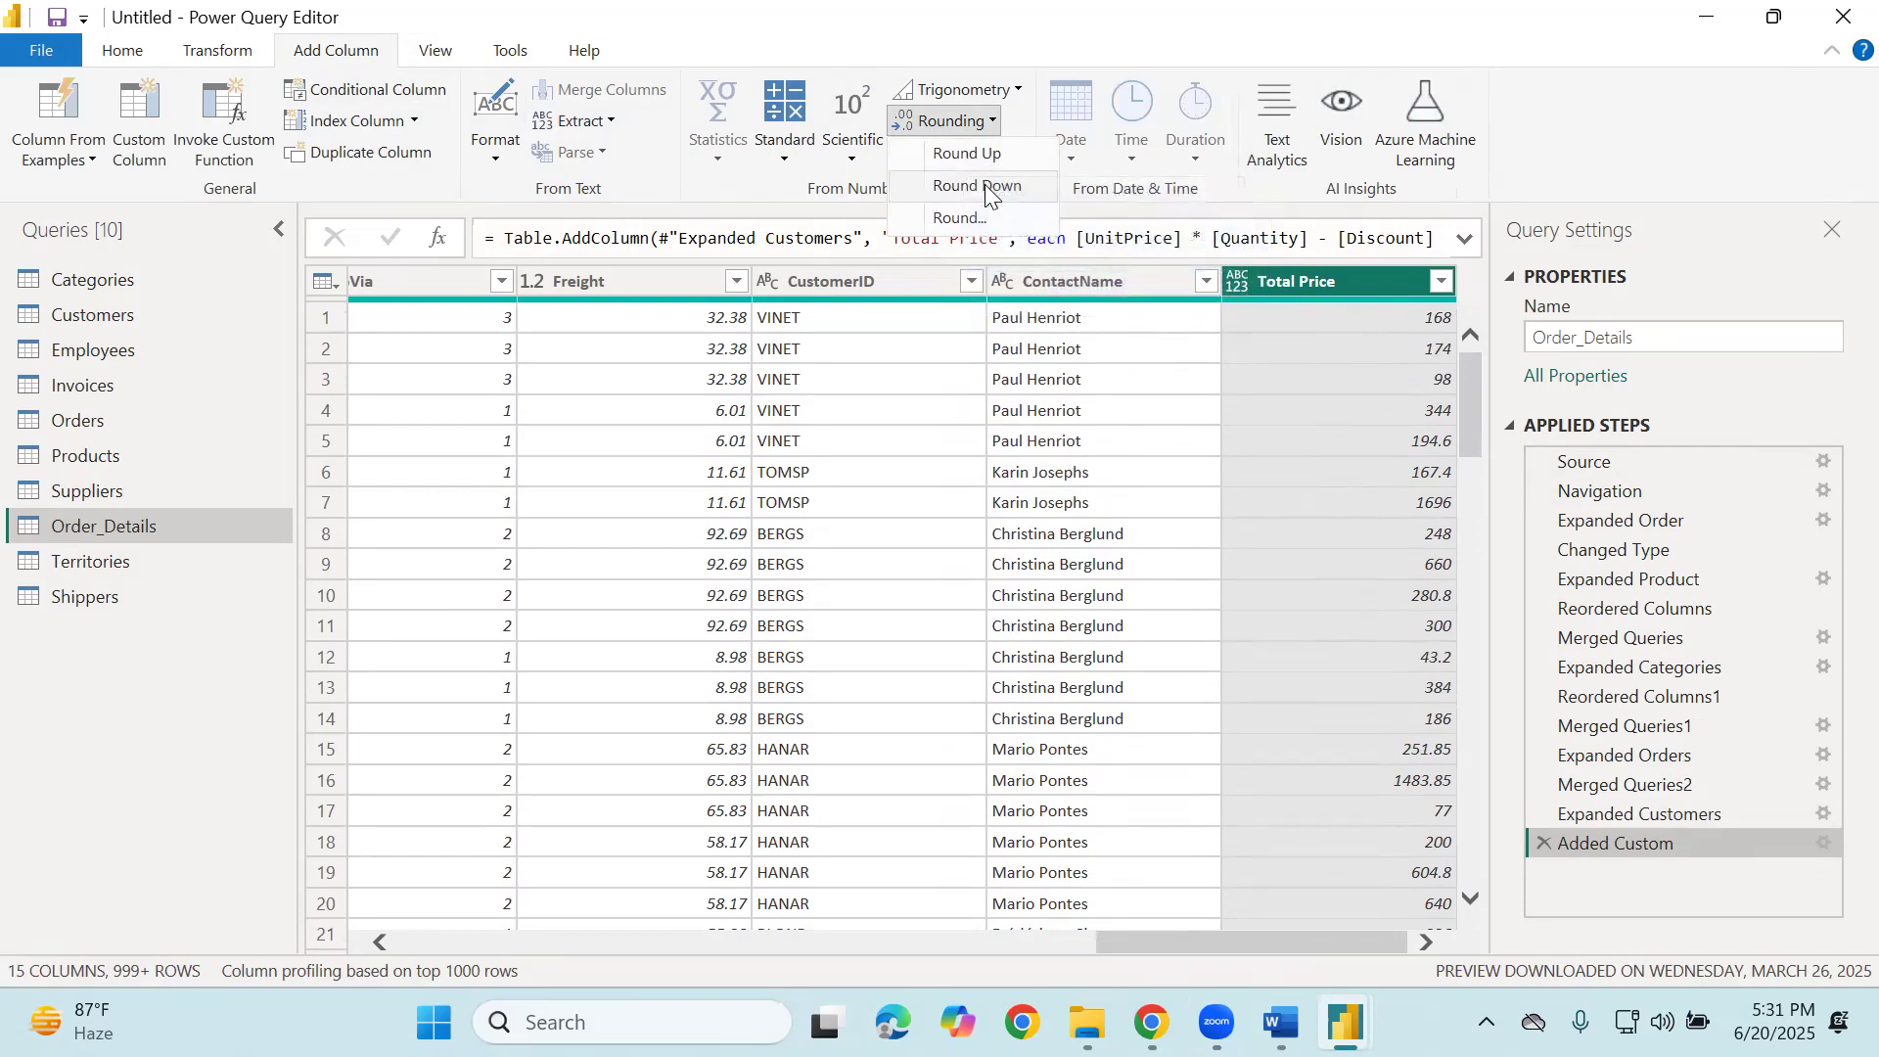
{"action": "left_click", "coordinate": [979, 217]}
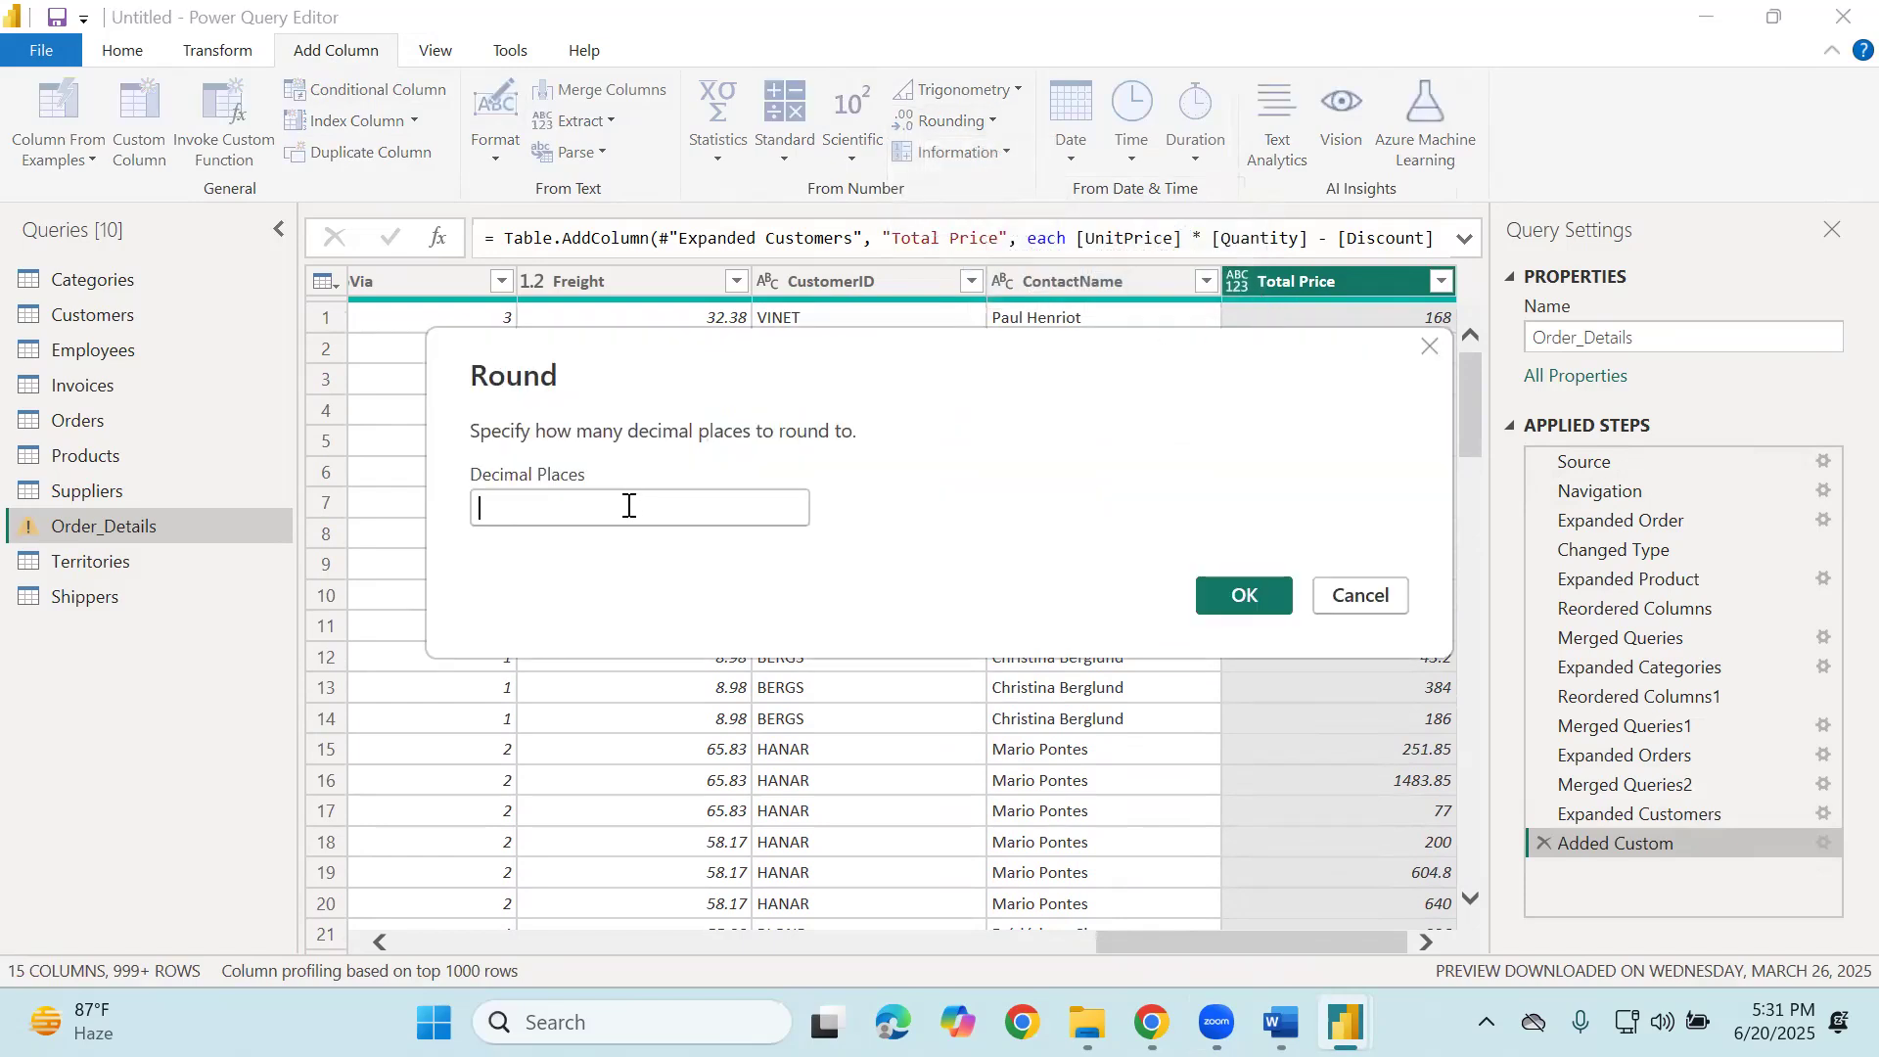
{"action": "type", "text": "2"}
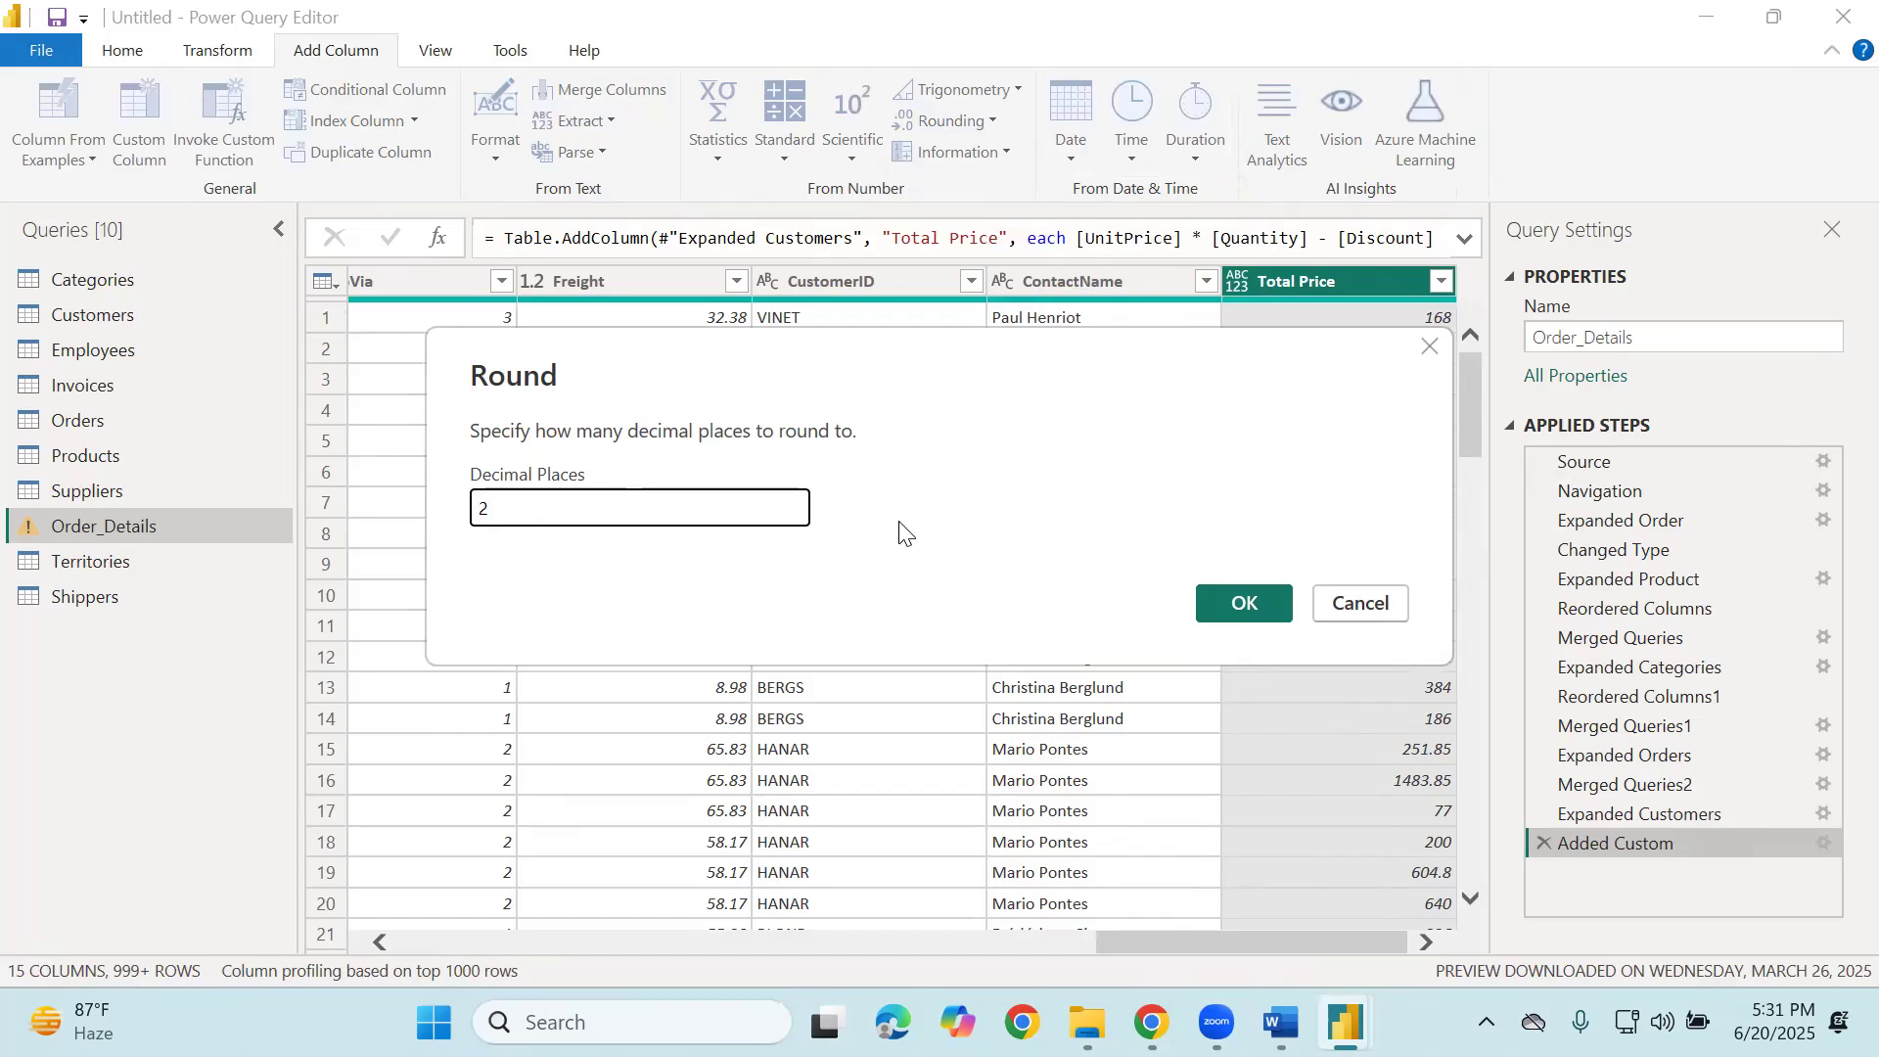
{"action": "left_click", "coordinate": [1243, 603]}
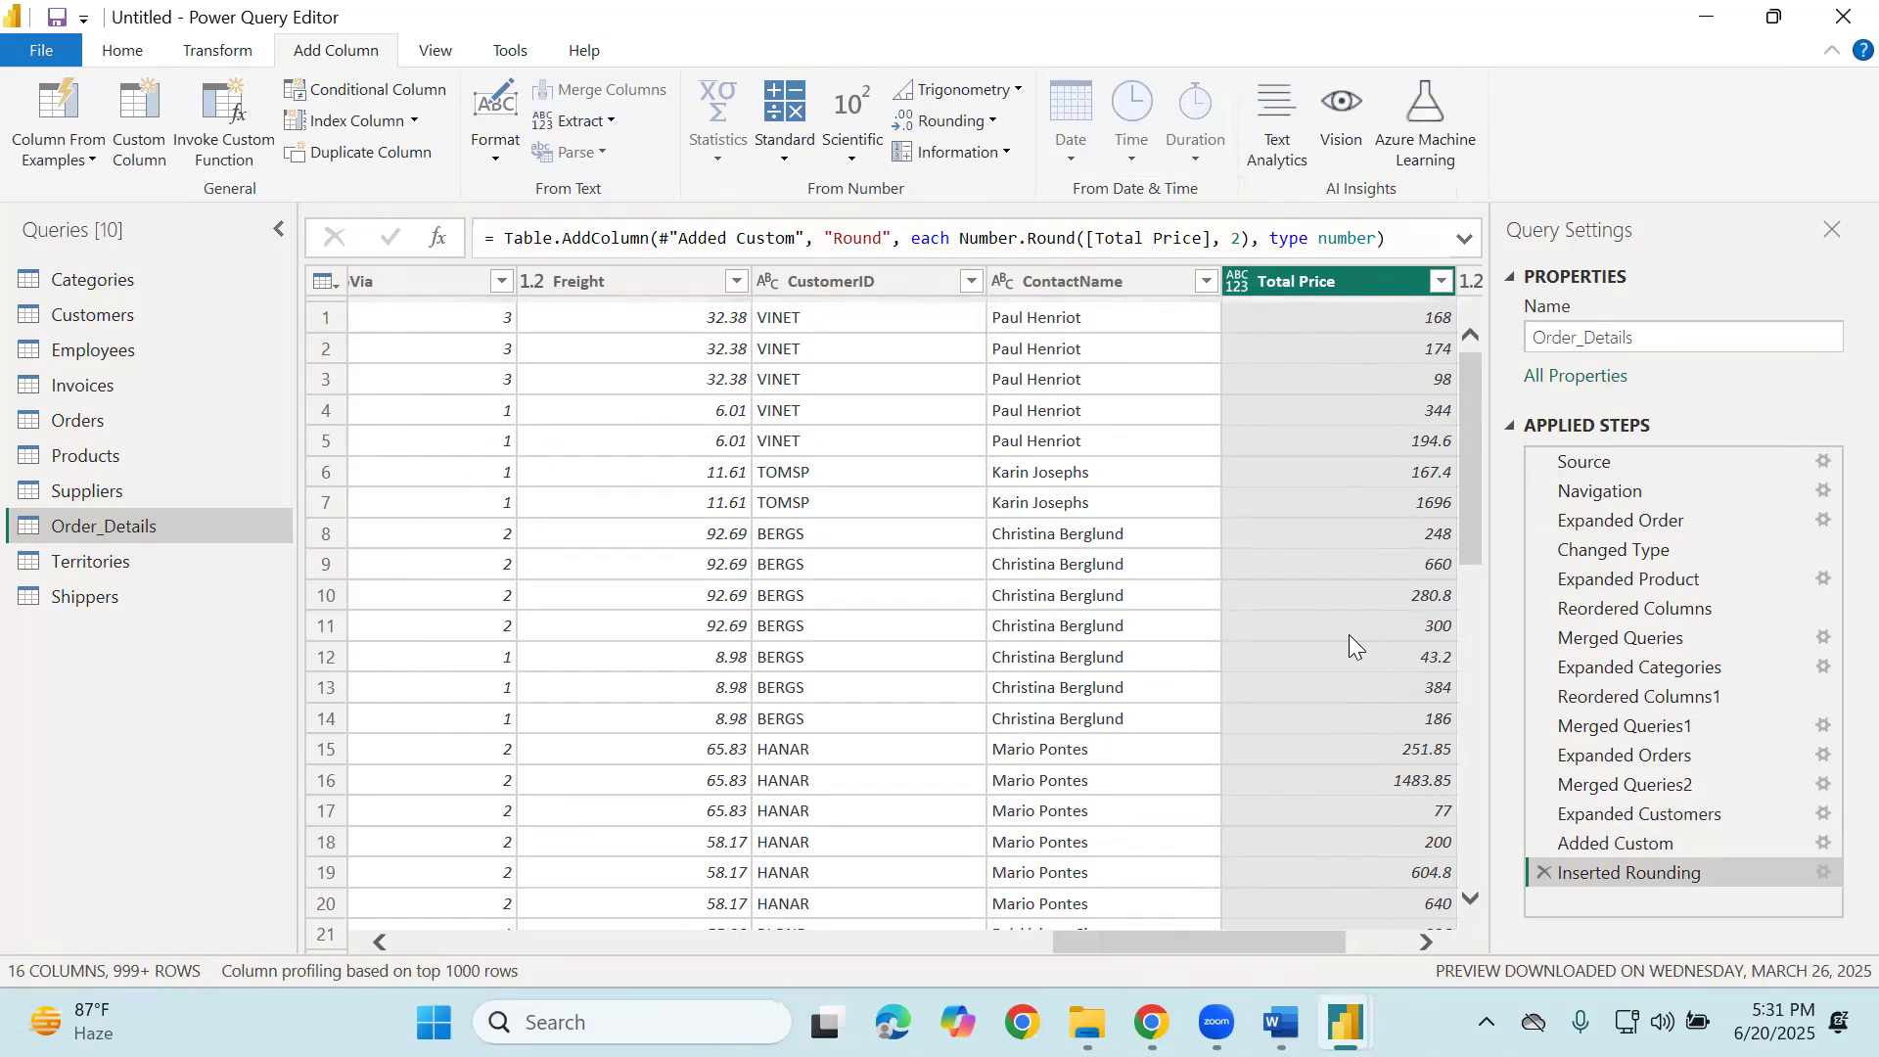
{"action": "scroll", "coordinate": [1350, 646], "scroll_direction": "down", "scroll_amount": 5}
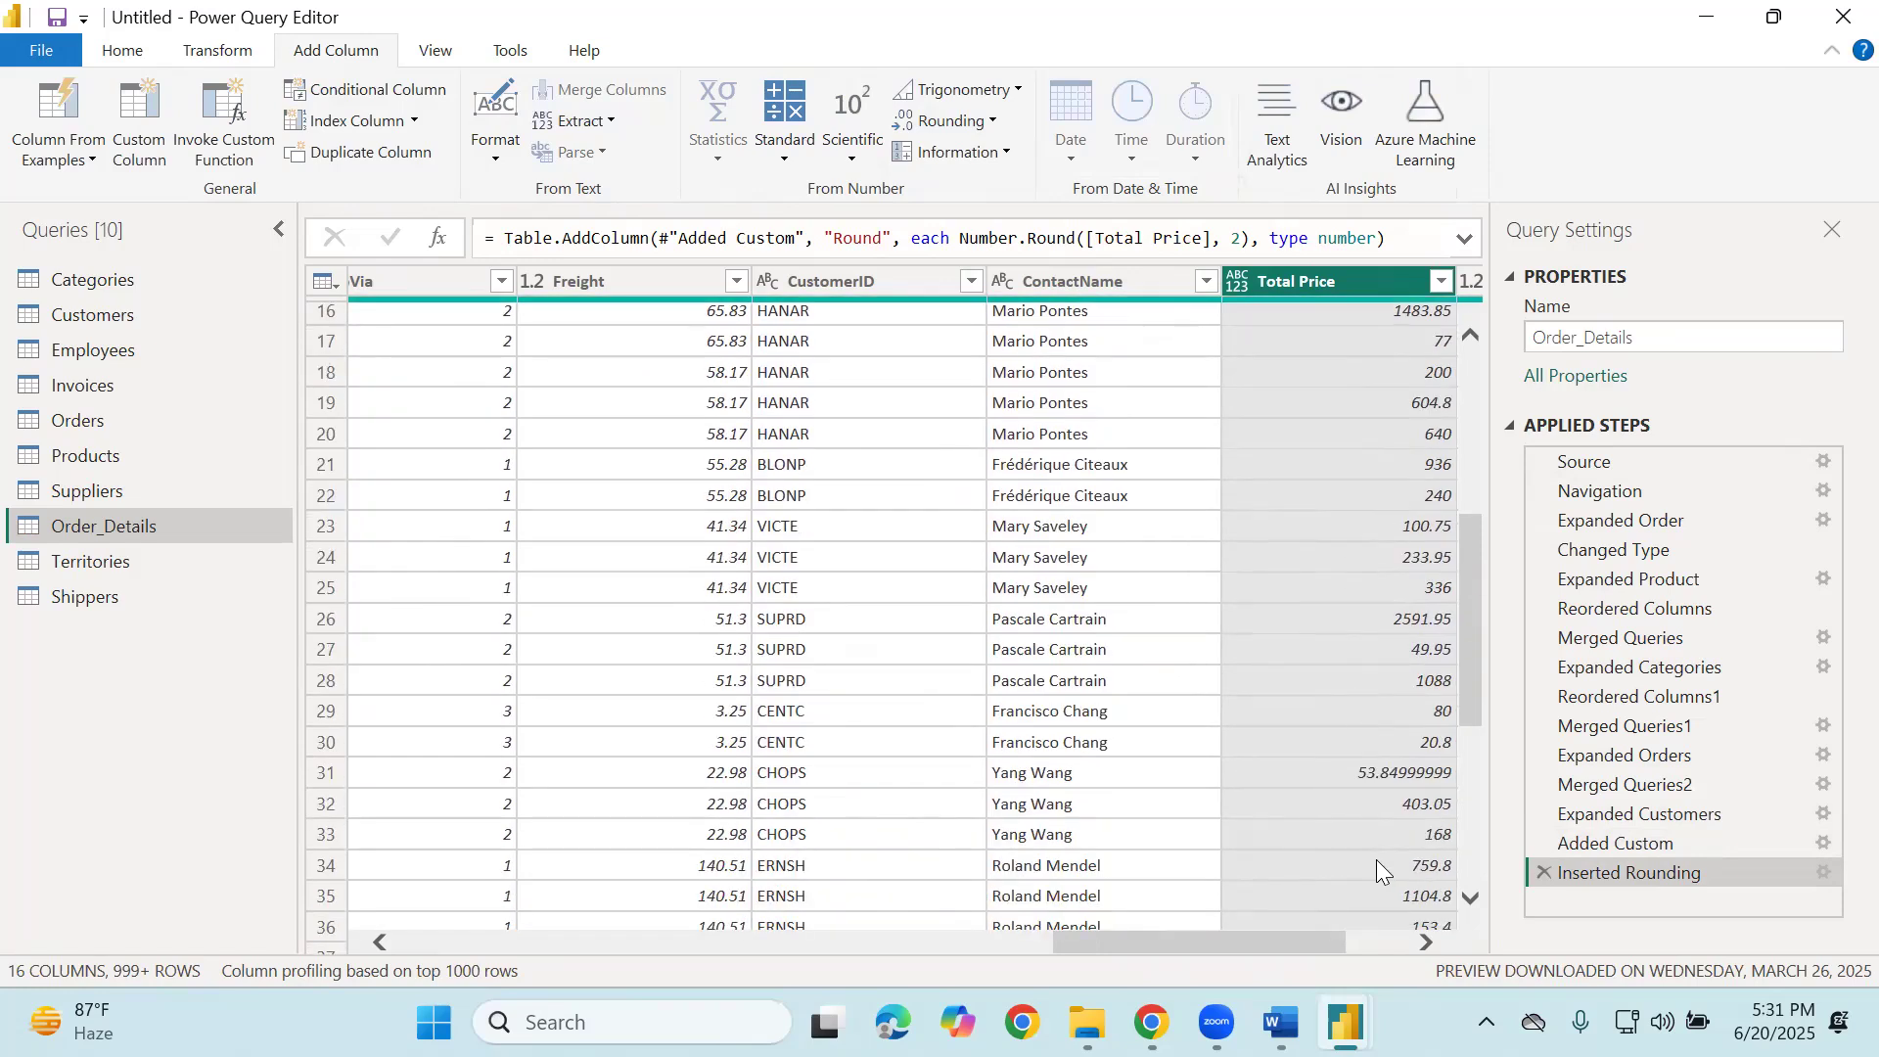
{"action": "scroll", "coordinate": [1375, 859], "scroll_direction": "up", "scroll_amount": 5}
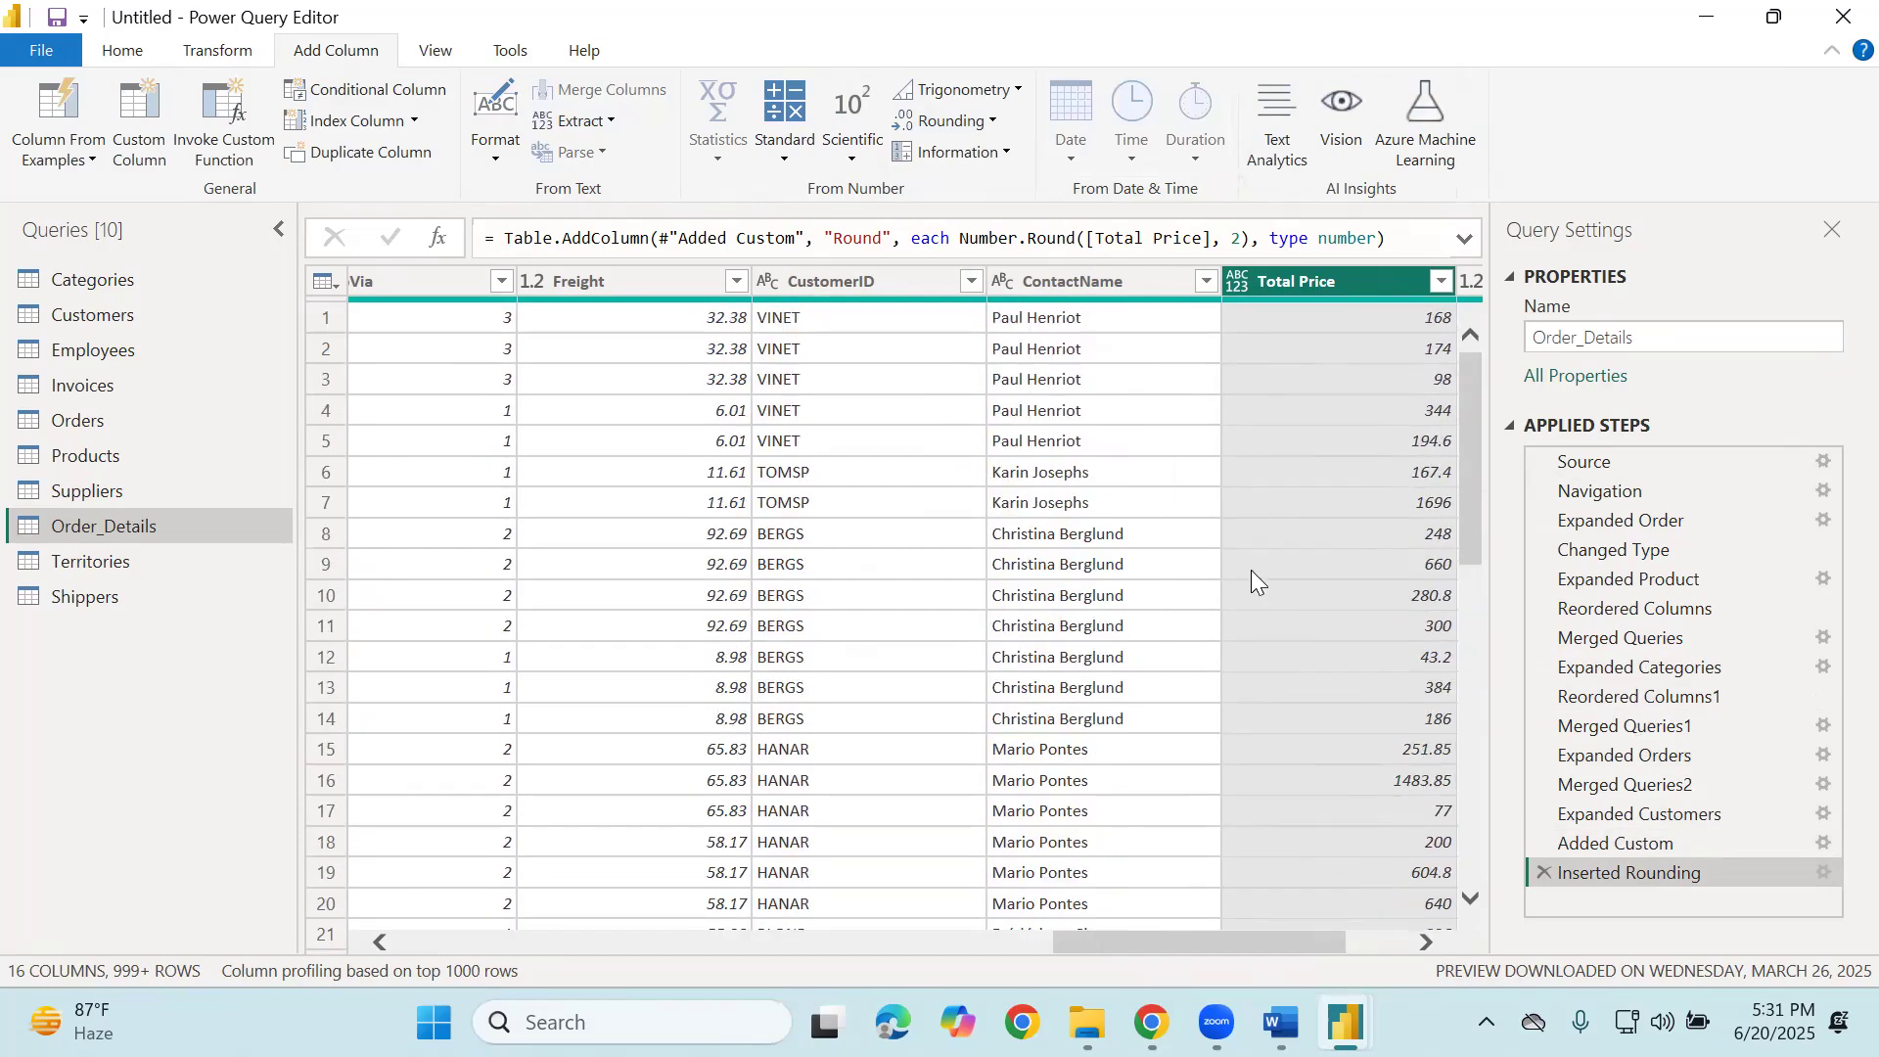